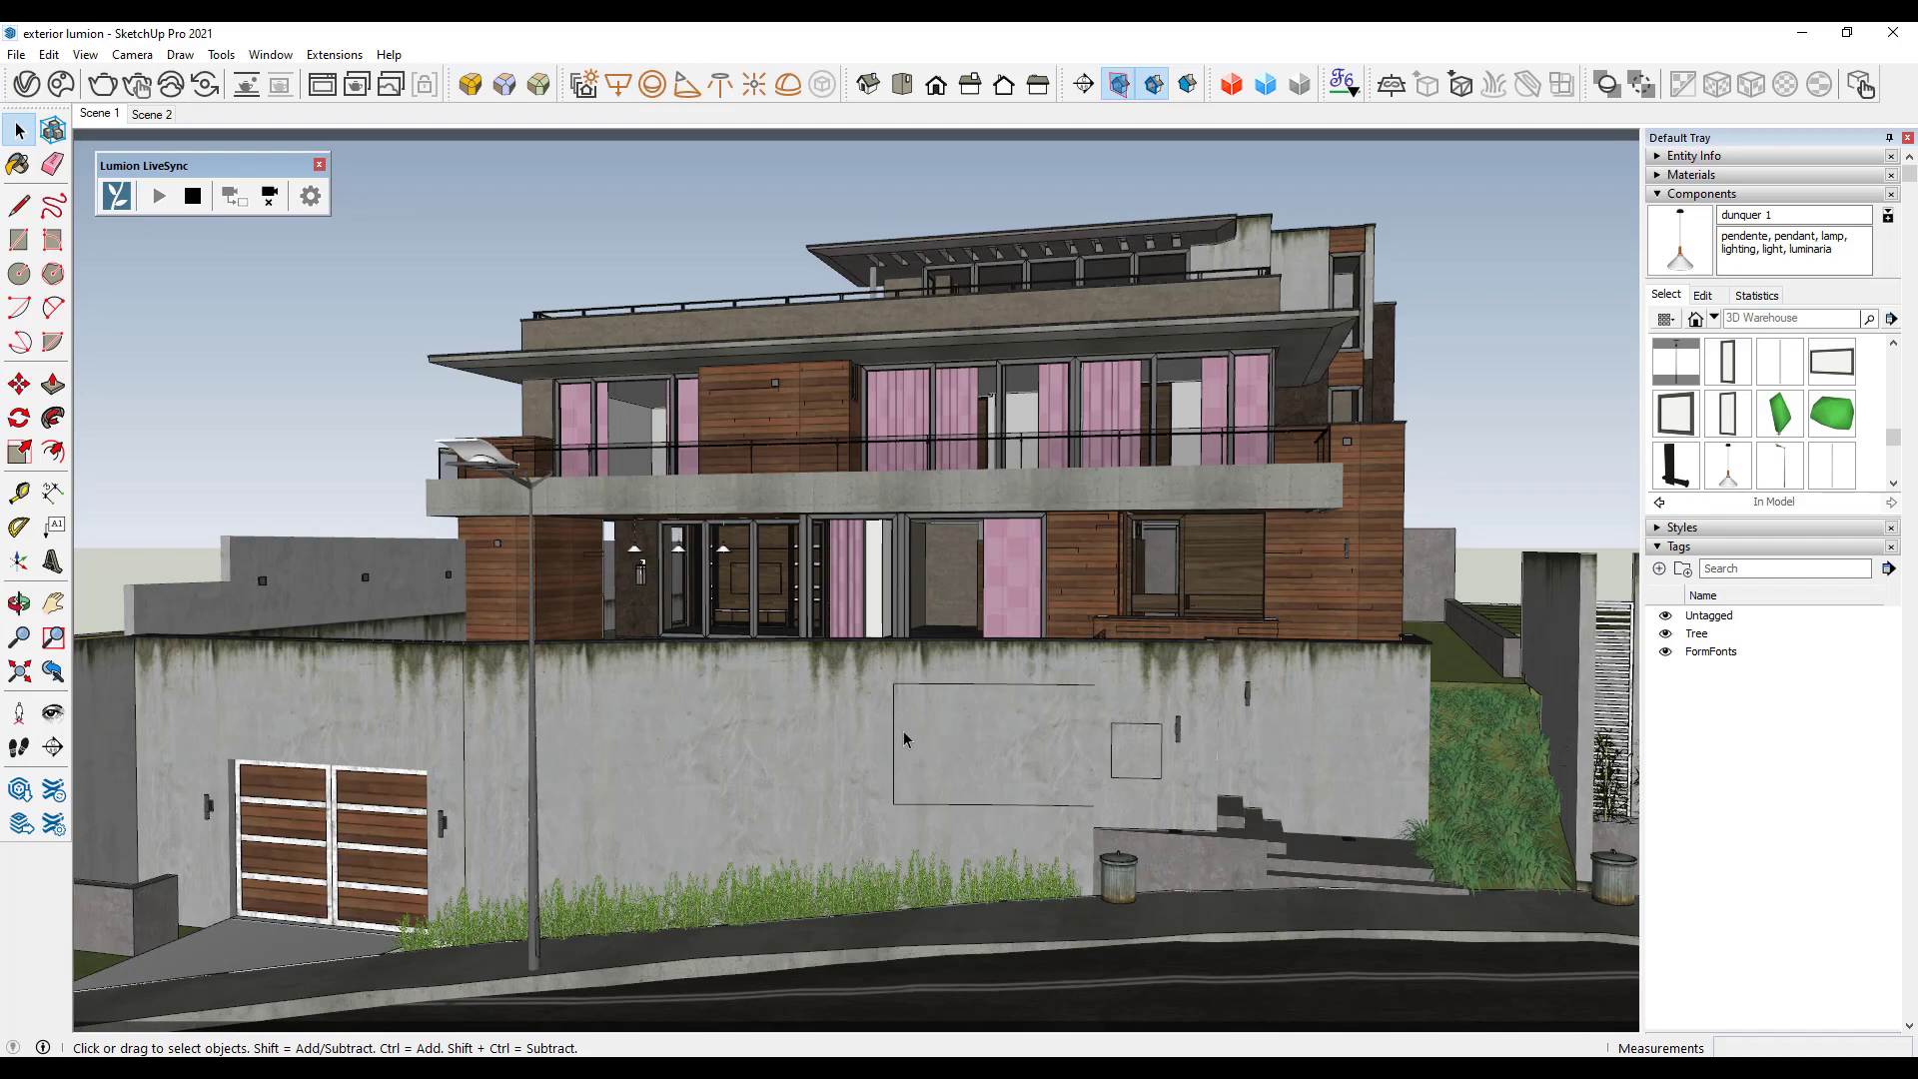
Look over the house model from above in SketchUp, and switch to its scene in Lumion.
middle_drag(673, 735, 744, 921)
key(space)
click(805, 1067)
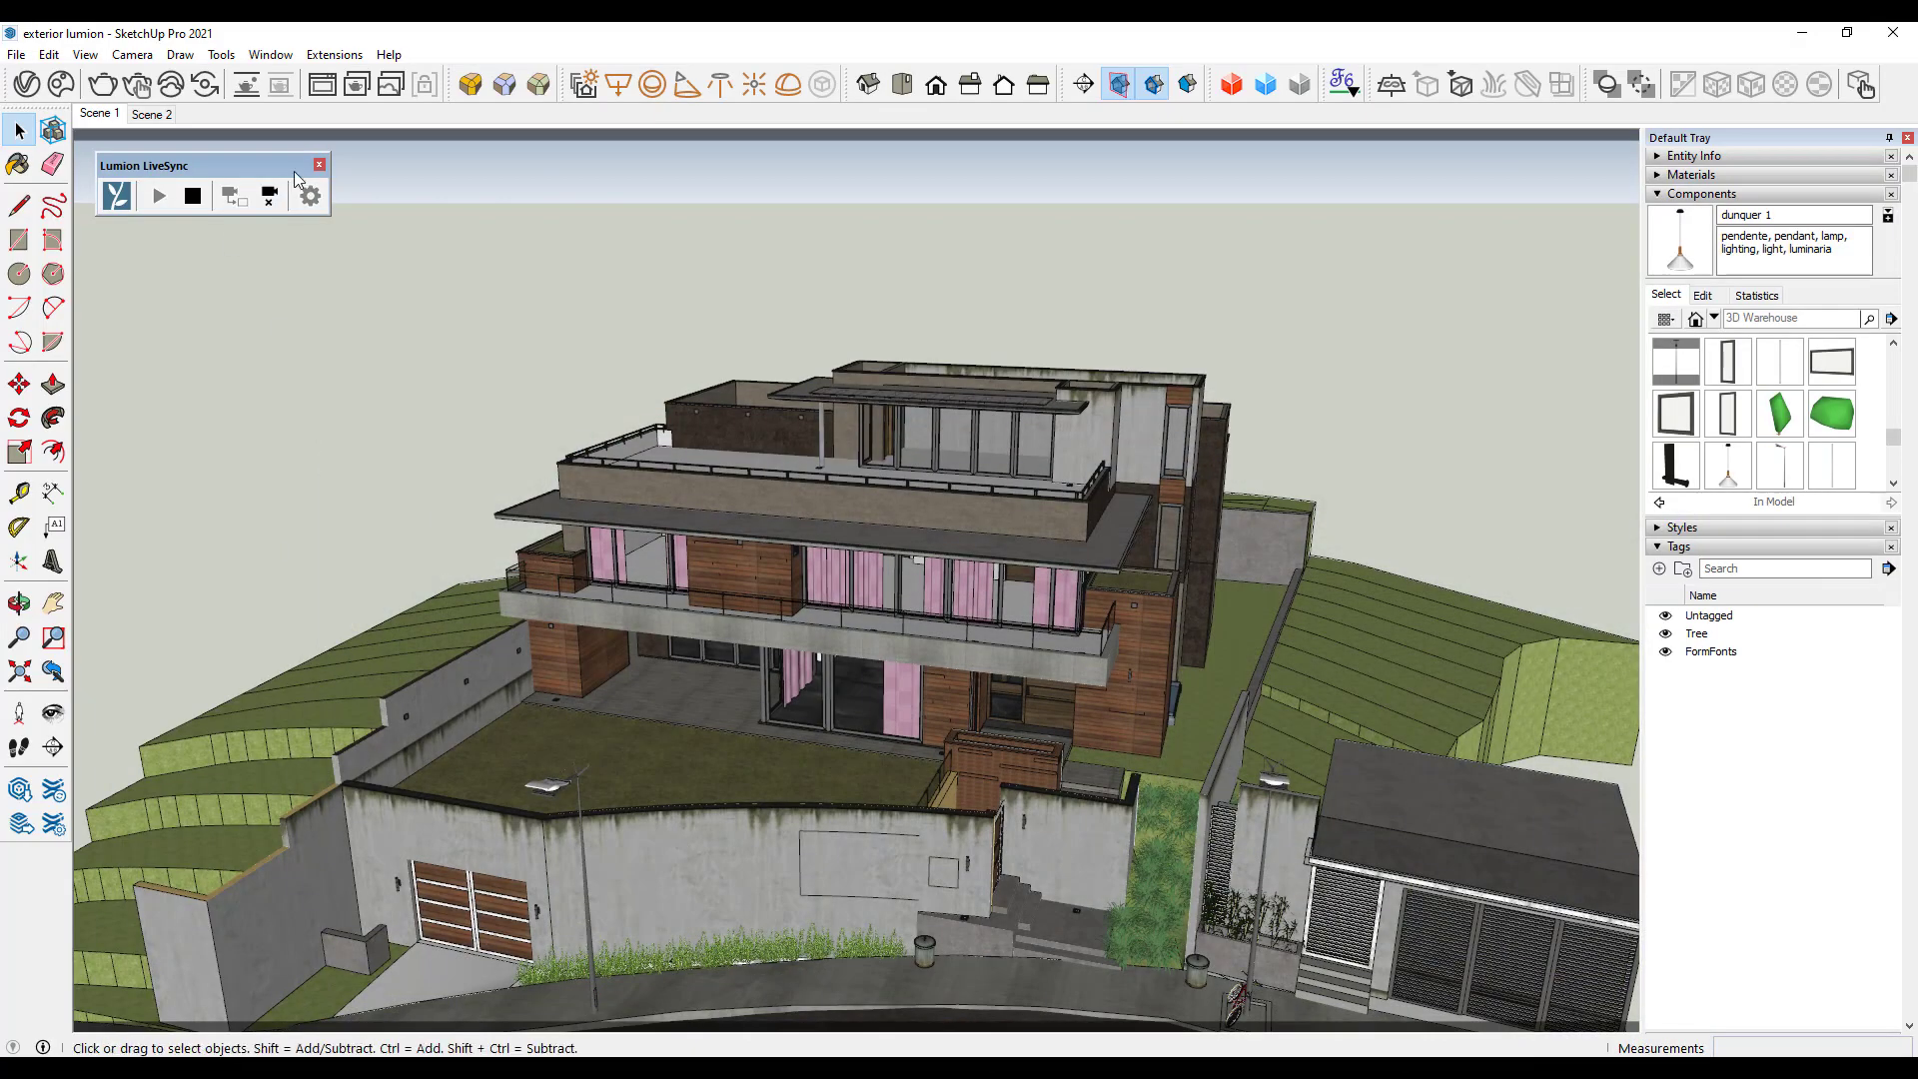
mouse_move(295, 186)
mouse_down()
mouse_move(344, 249)
mouse_move(279, 202)
mouse_move(292, 220)
mouse_up()
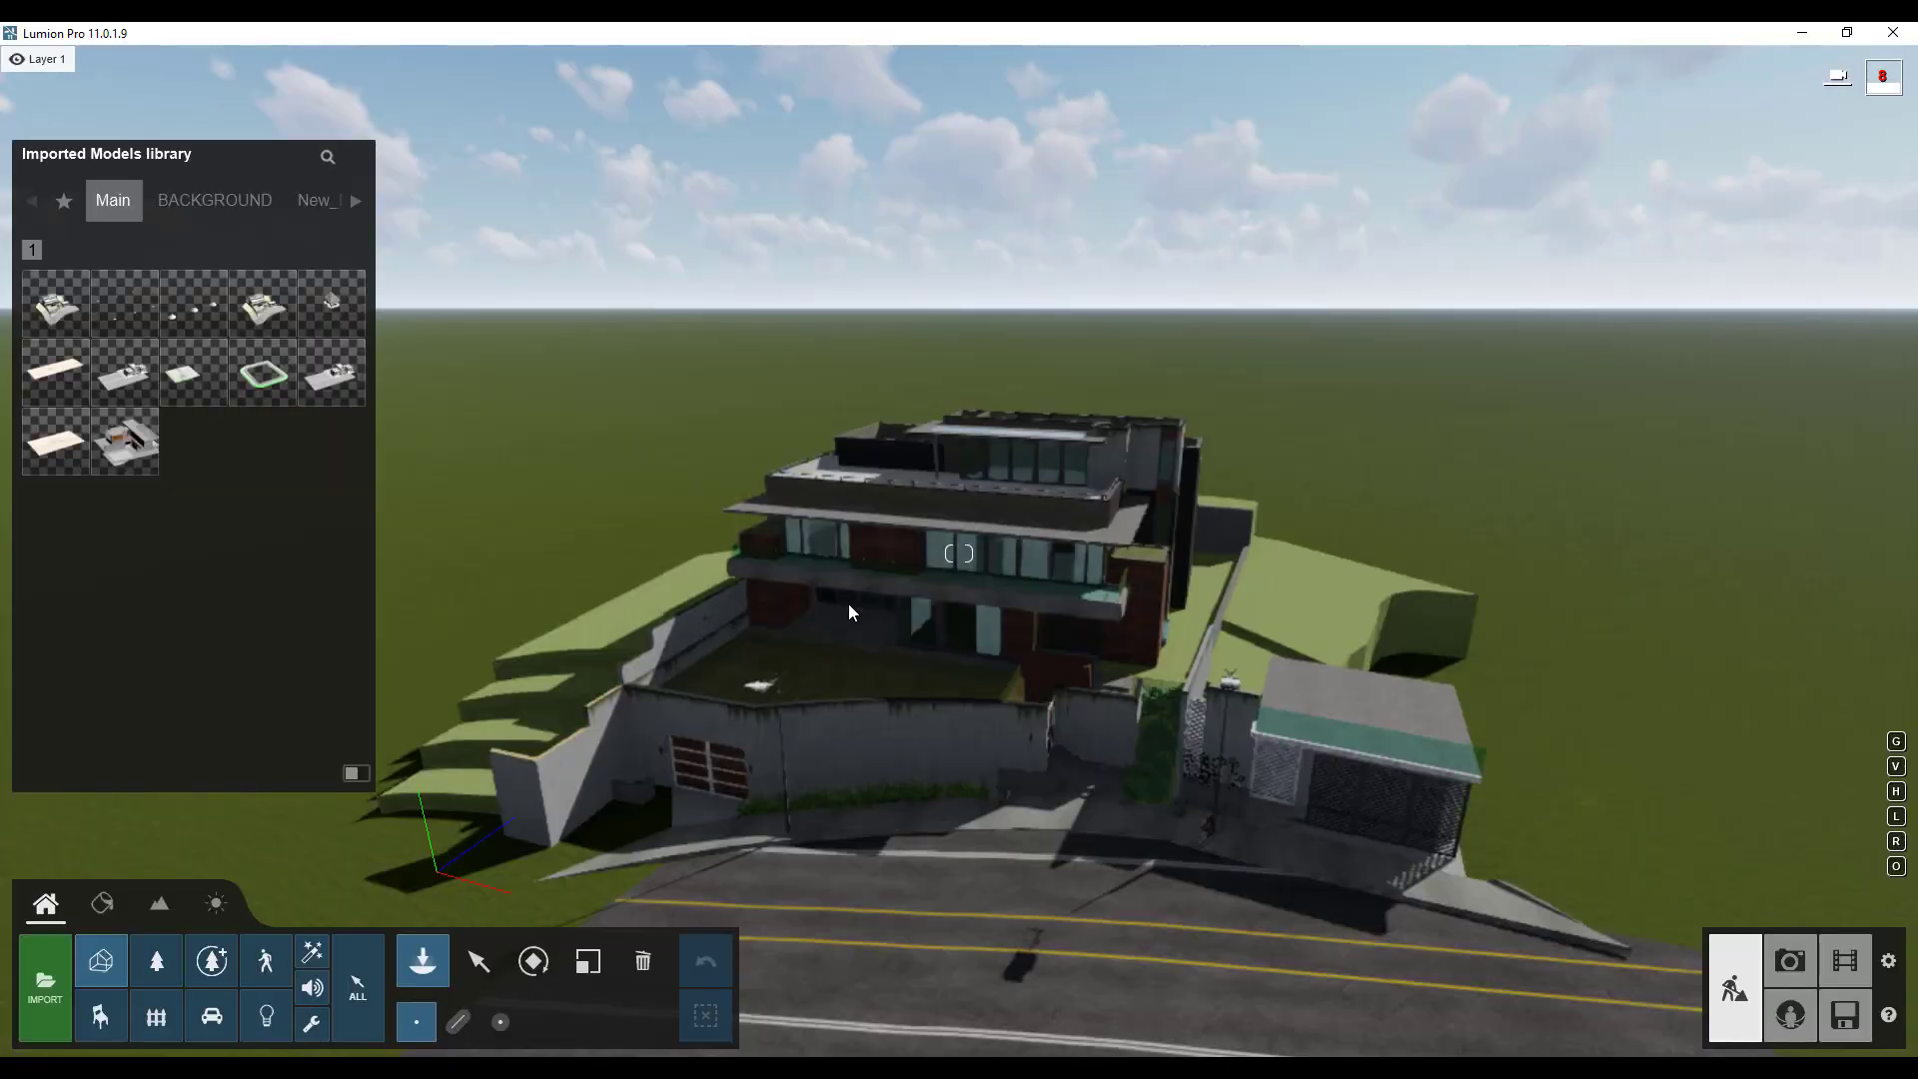
key(w)
right_drag(779, 642, 761, 651)
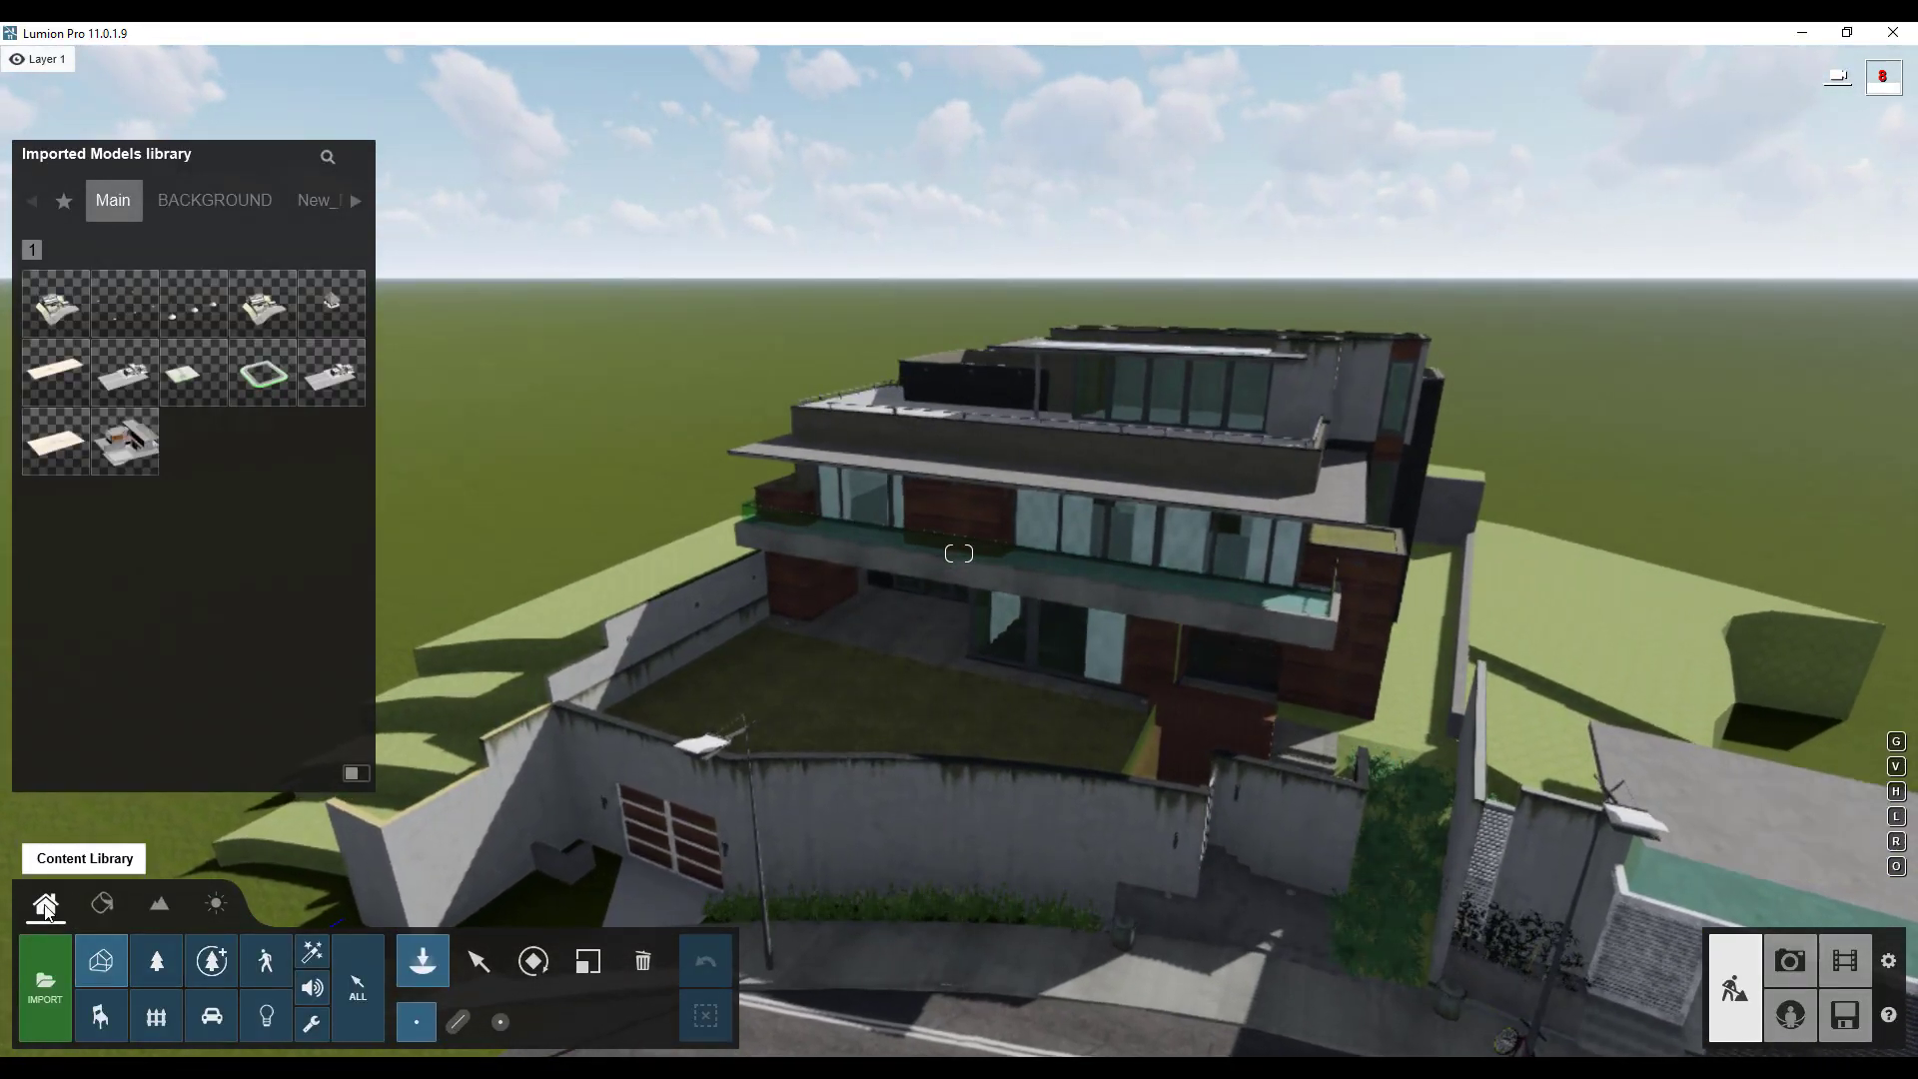
Open the lights library and bring the three pendant lamps on the covered terrace into view.
click(265, 1017)
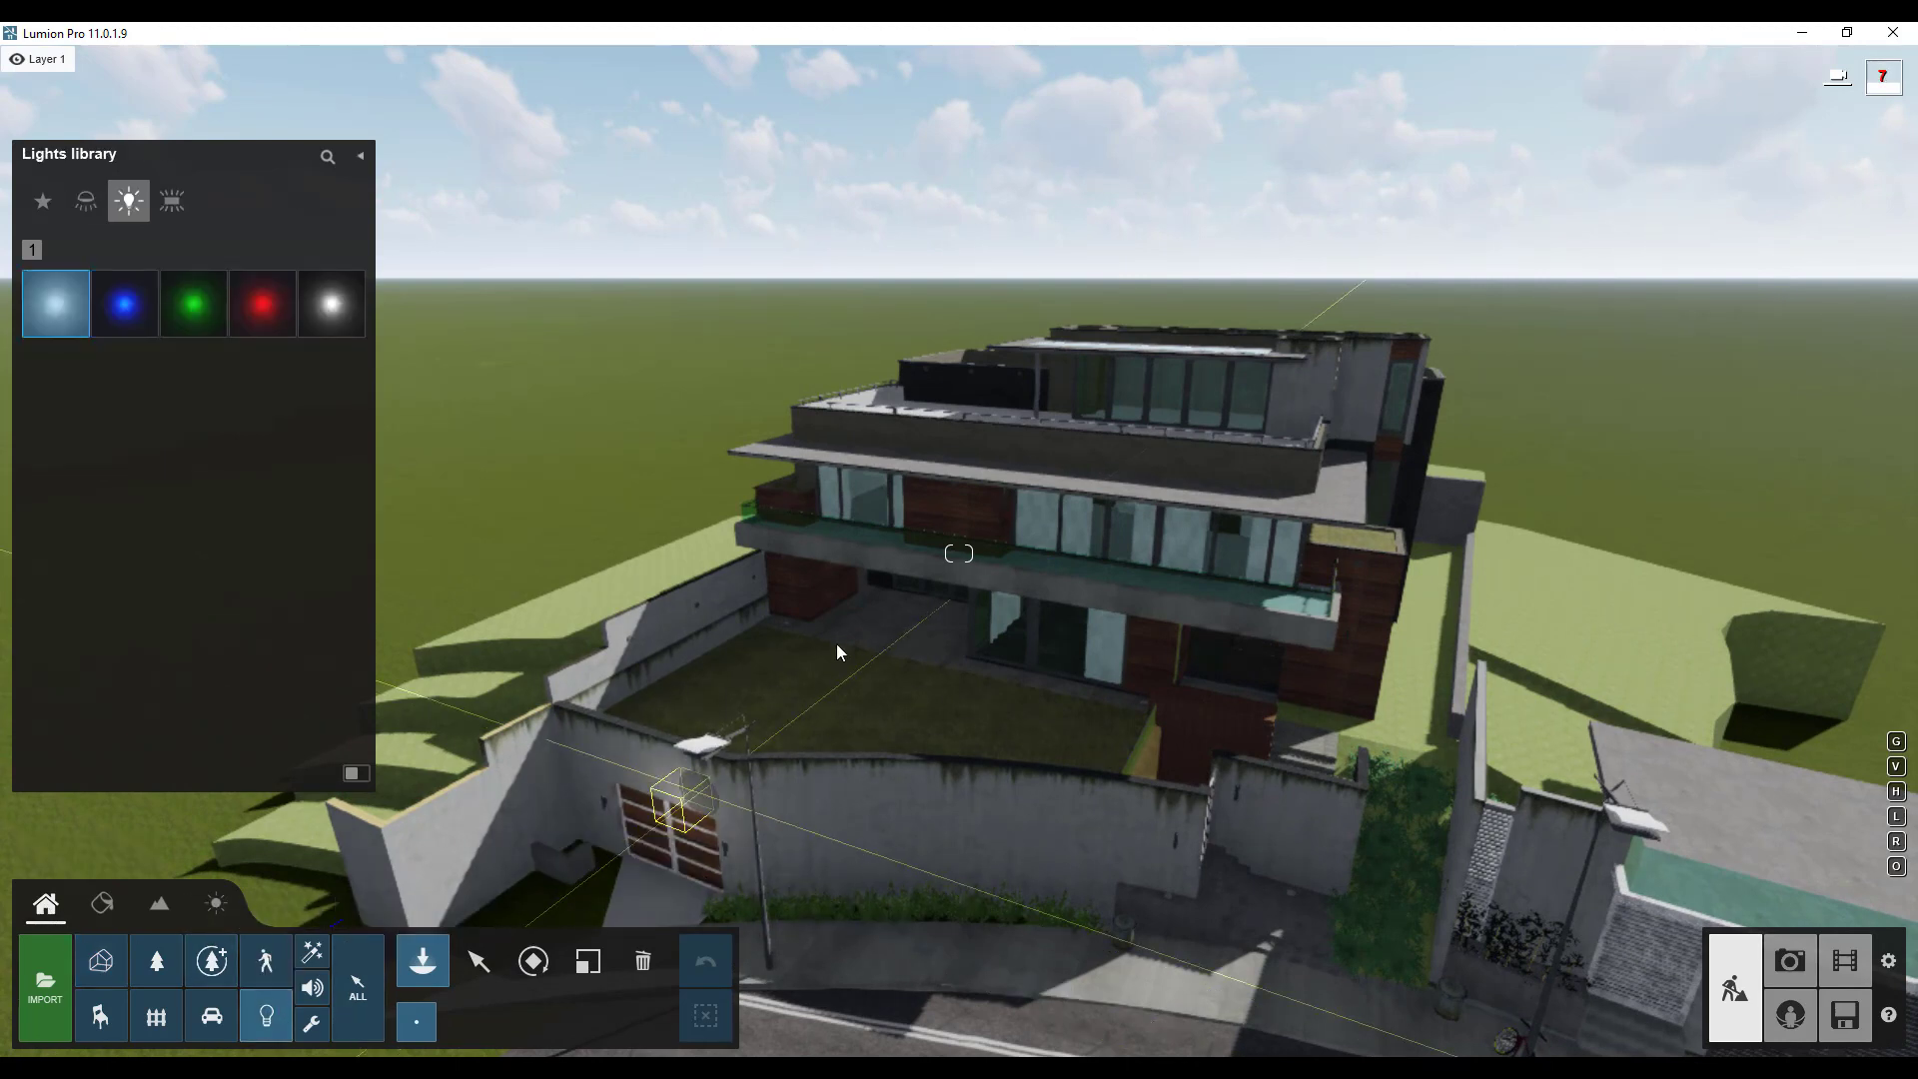
key(w)
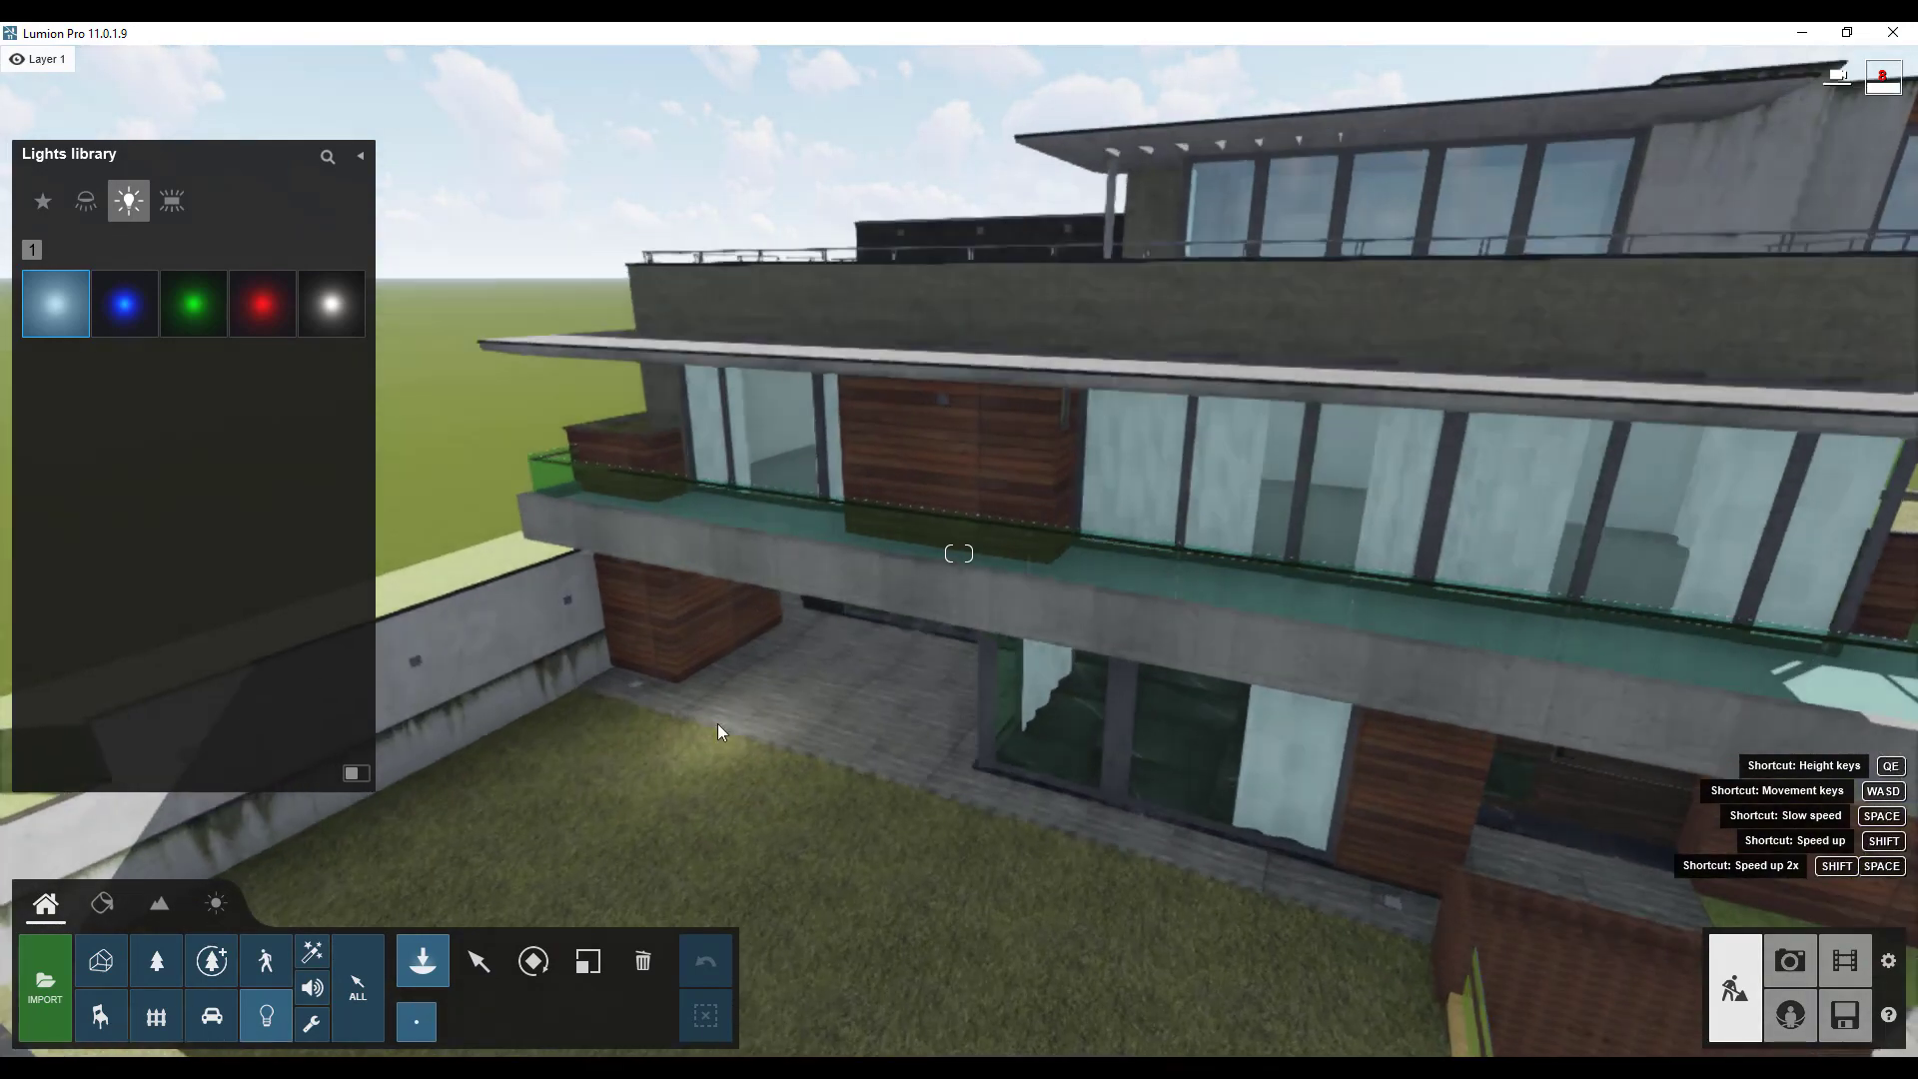
right_drag(717, 723, 1149, 657)
key(w)
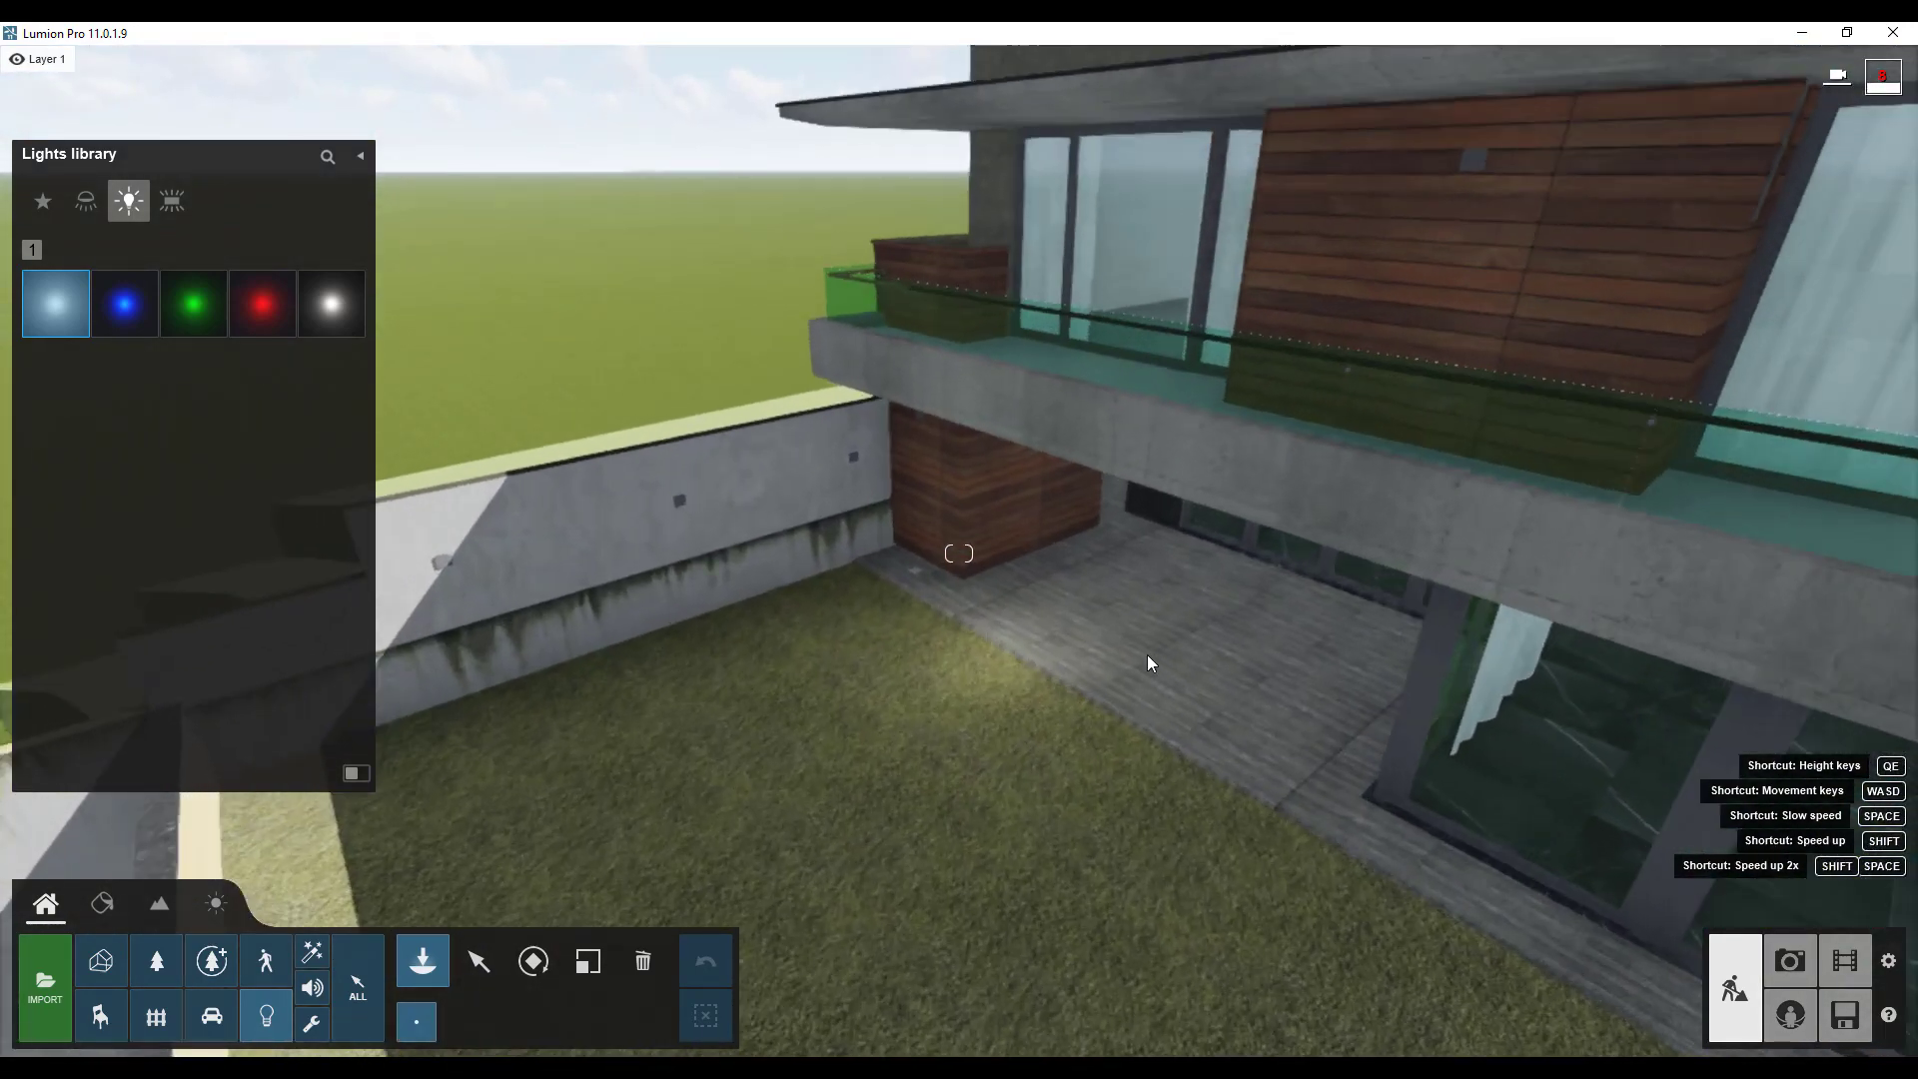
key(w)
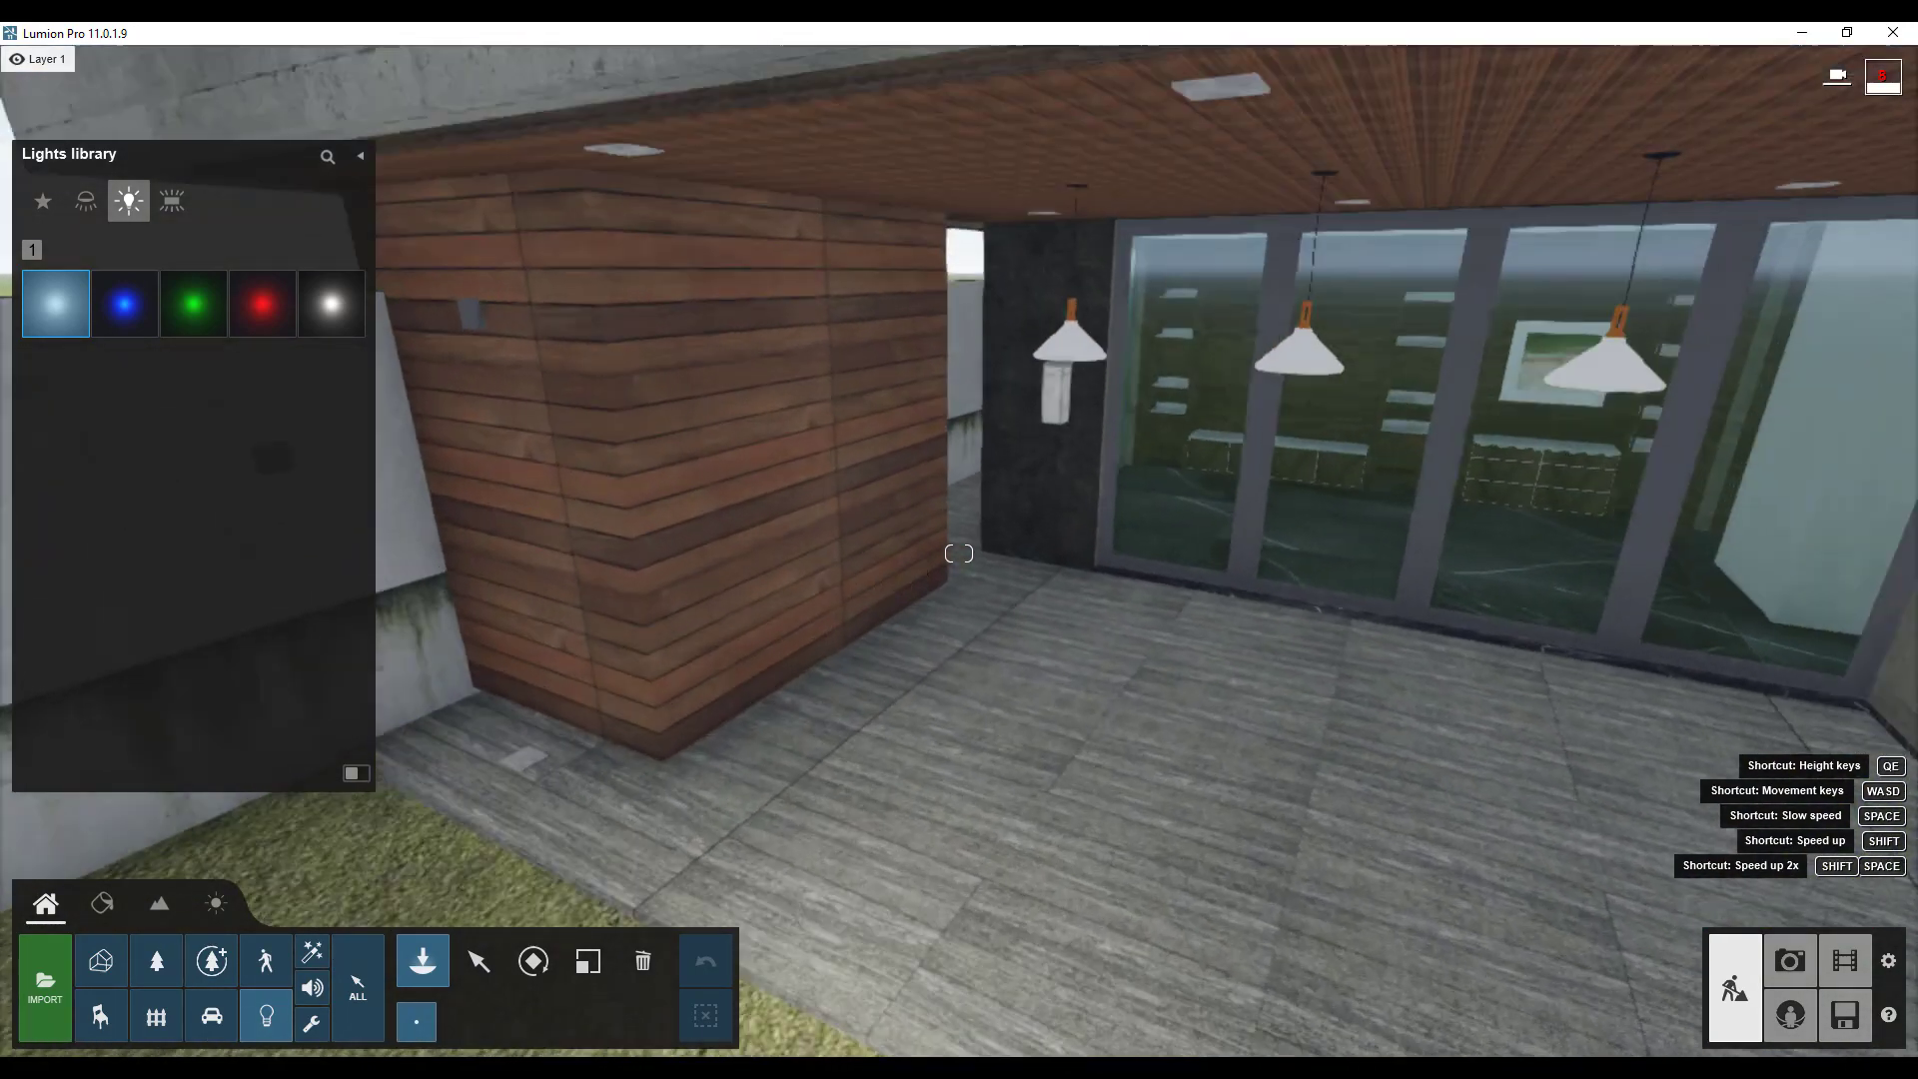
key(w)
right_drag(1148, 651, 1274, 590)
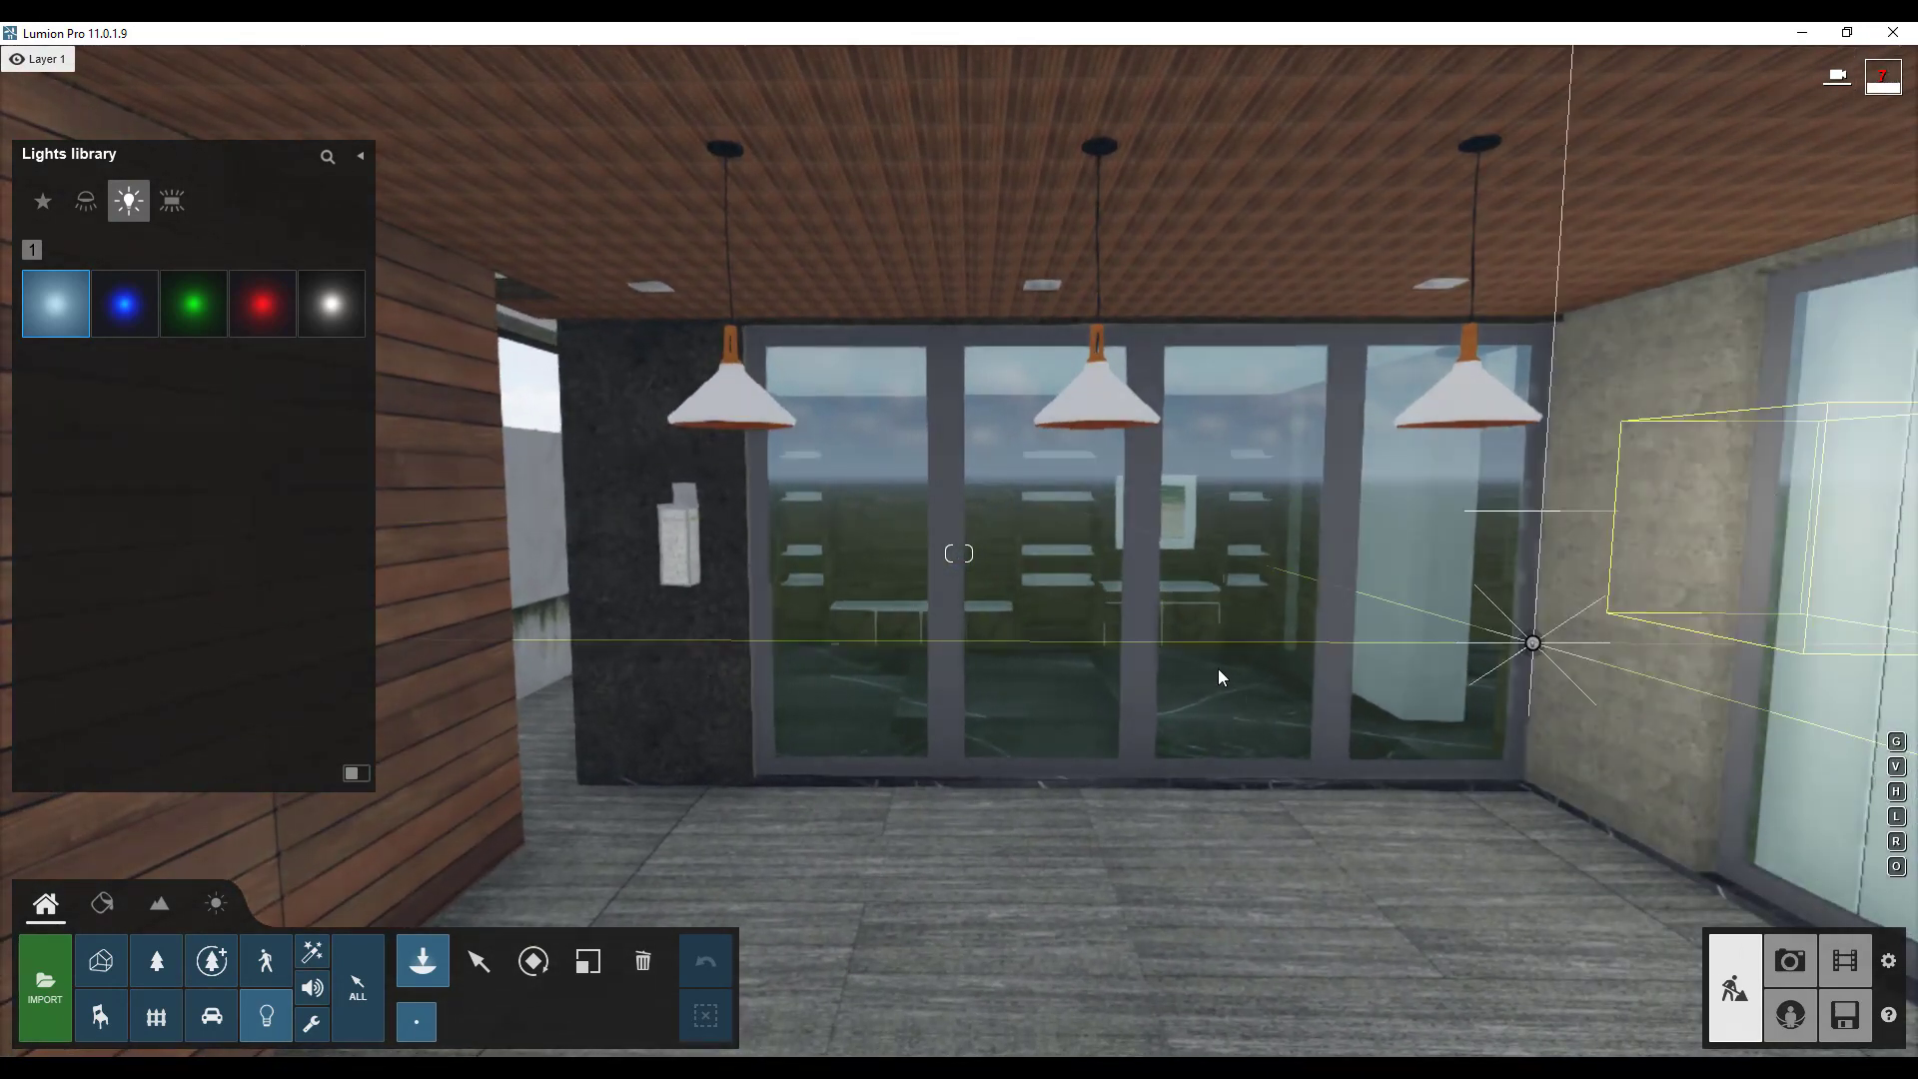
key(s)
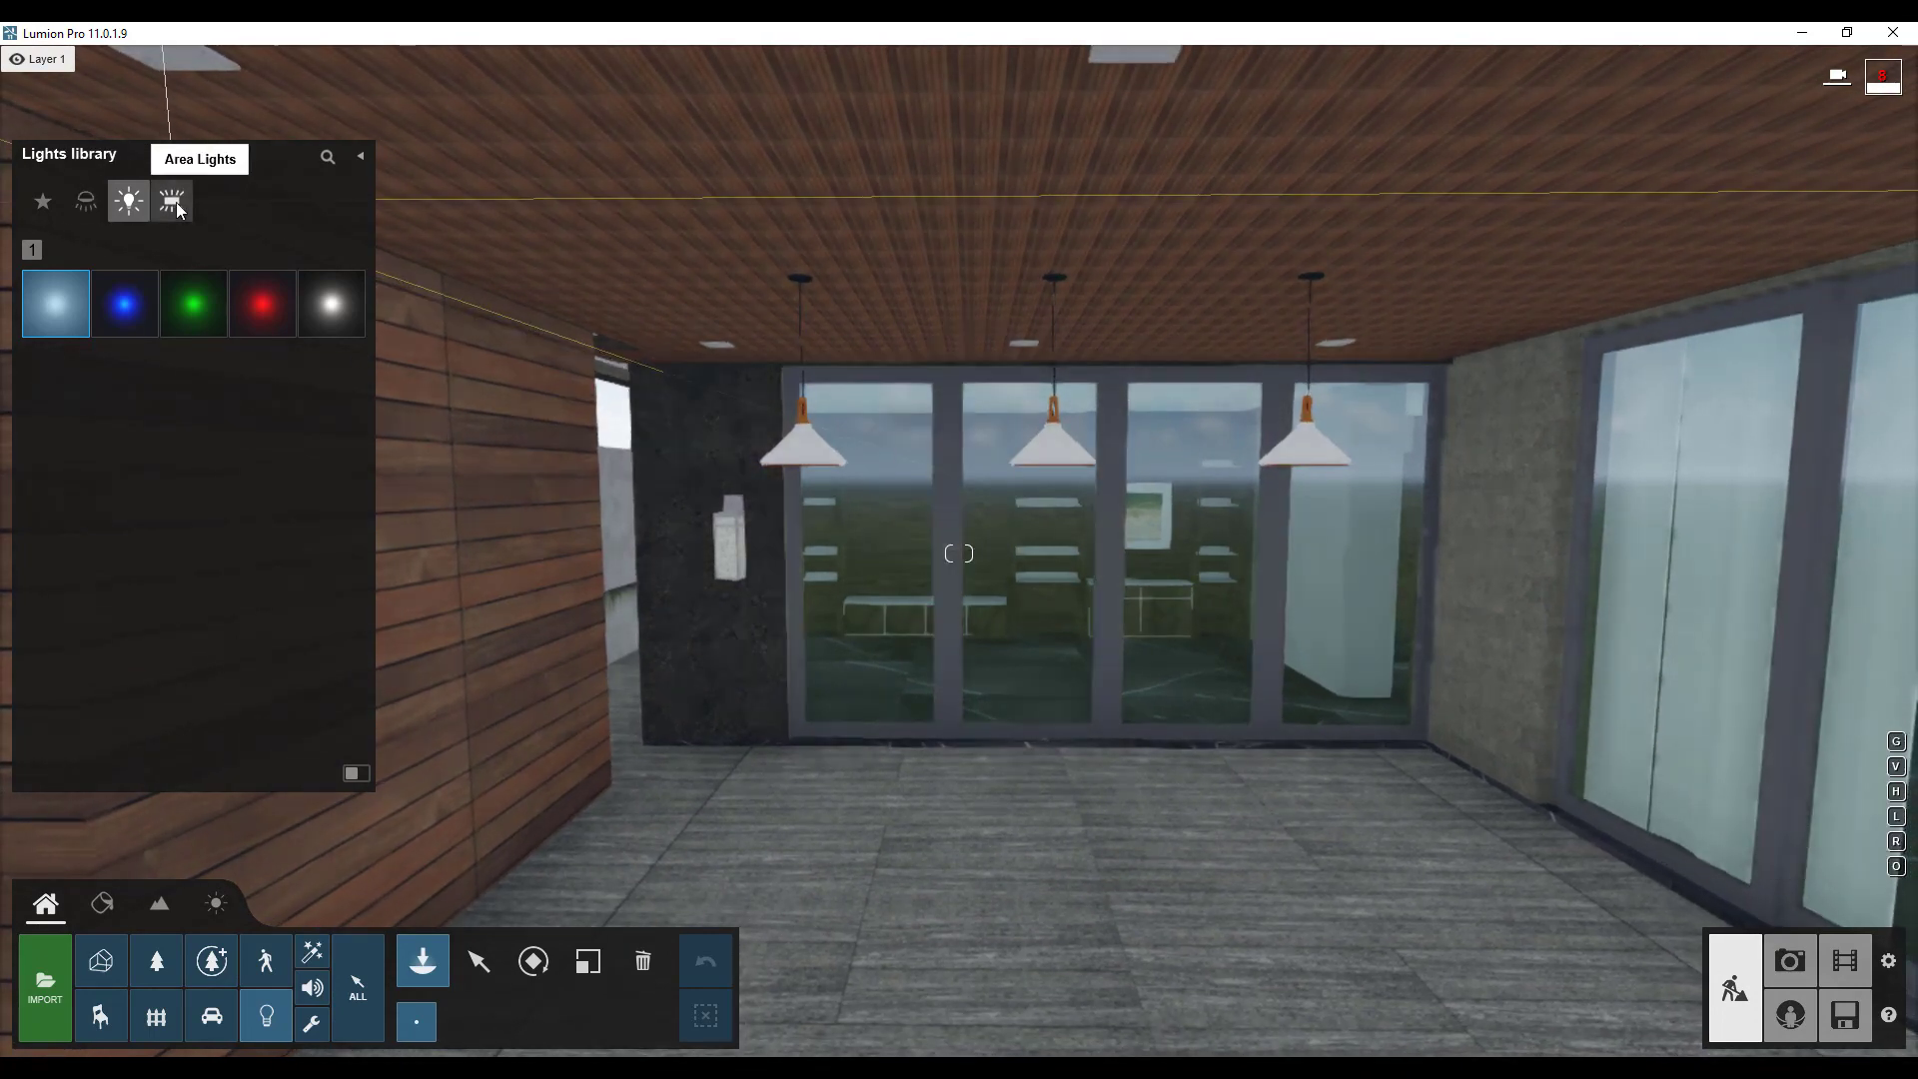
Browse the spotlight, omni light and area light categories of the library, and return to the spotlights.
click(87, 204)
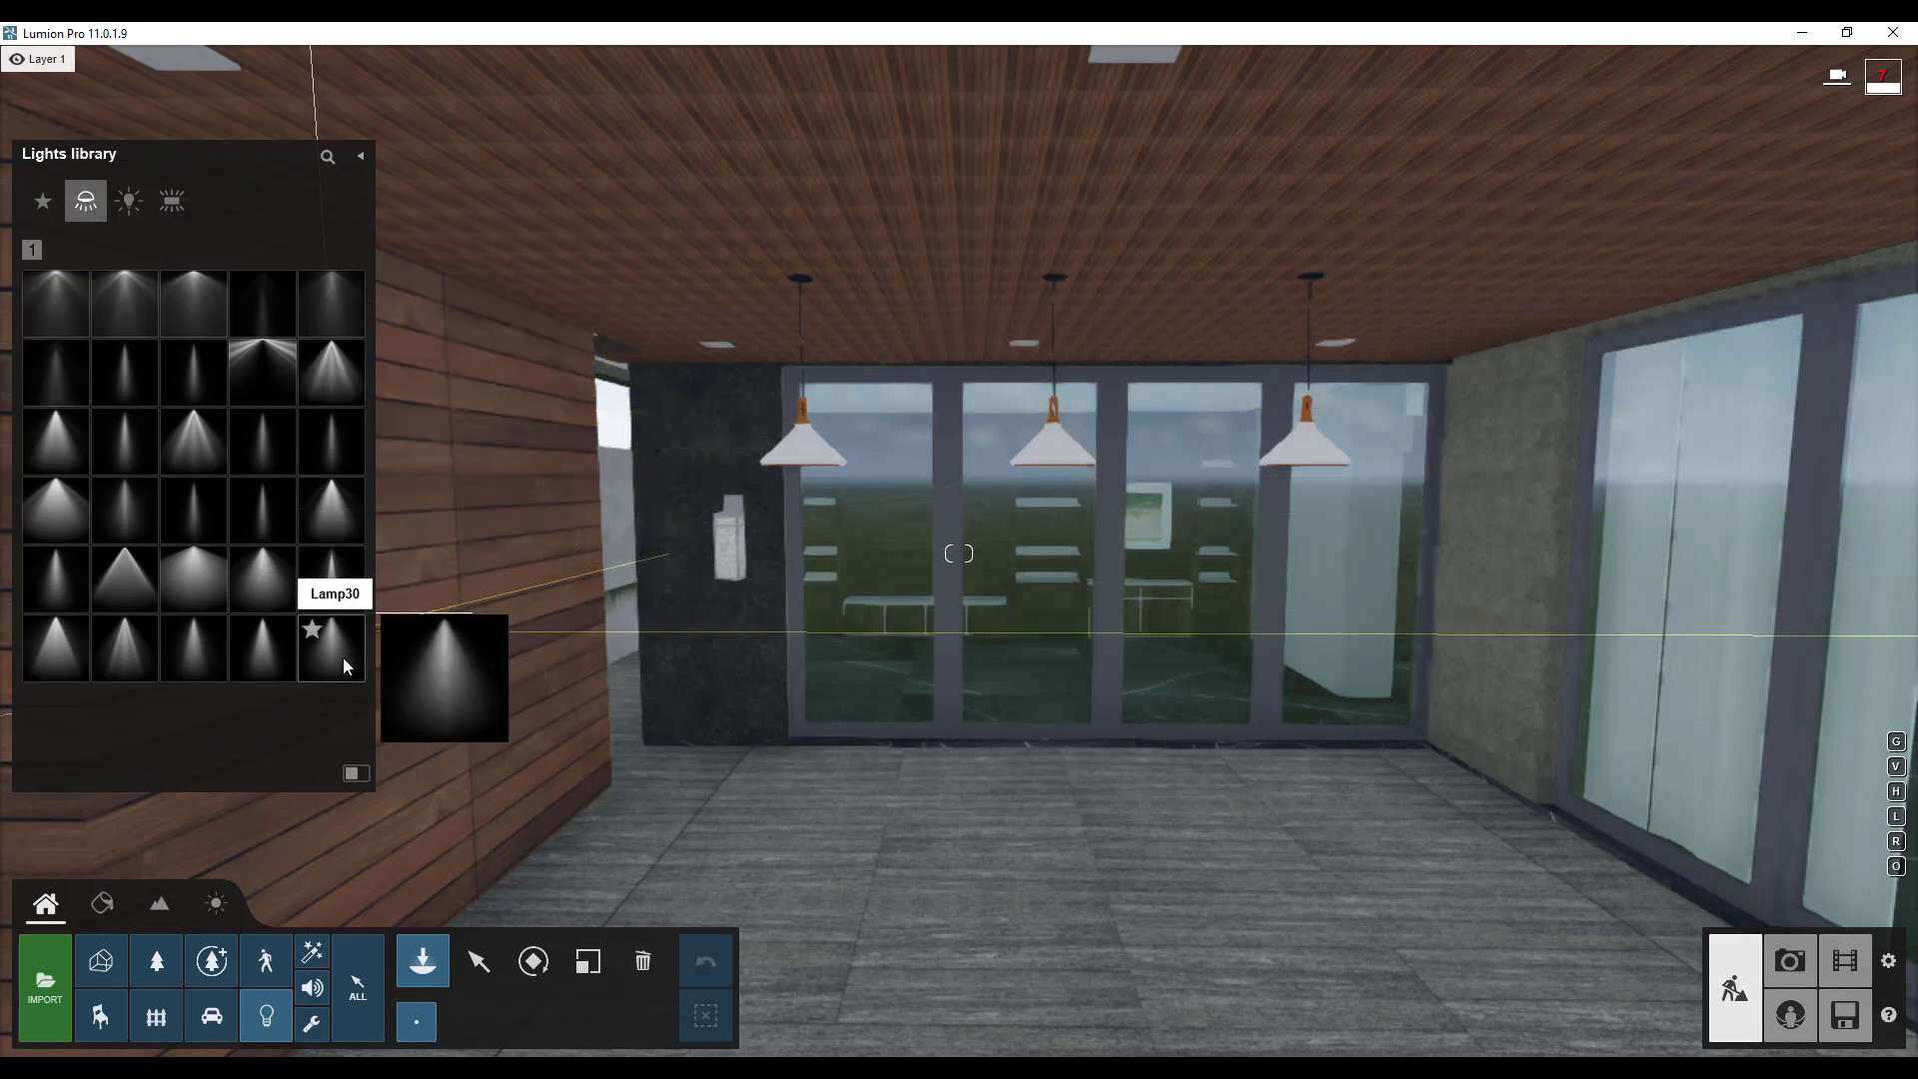
mouse_move(262, 665)
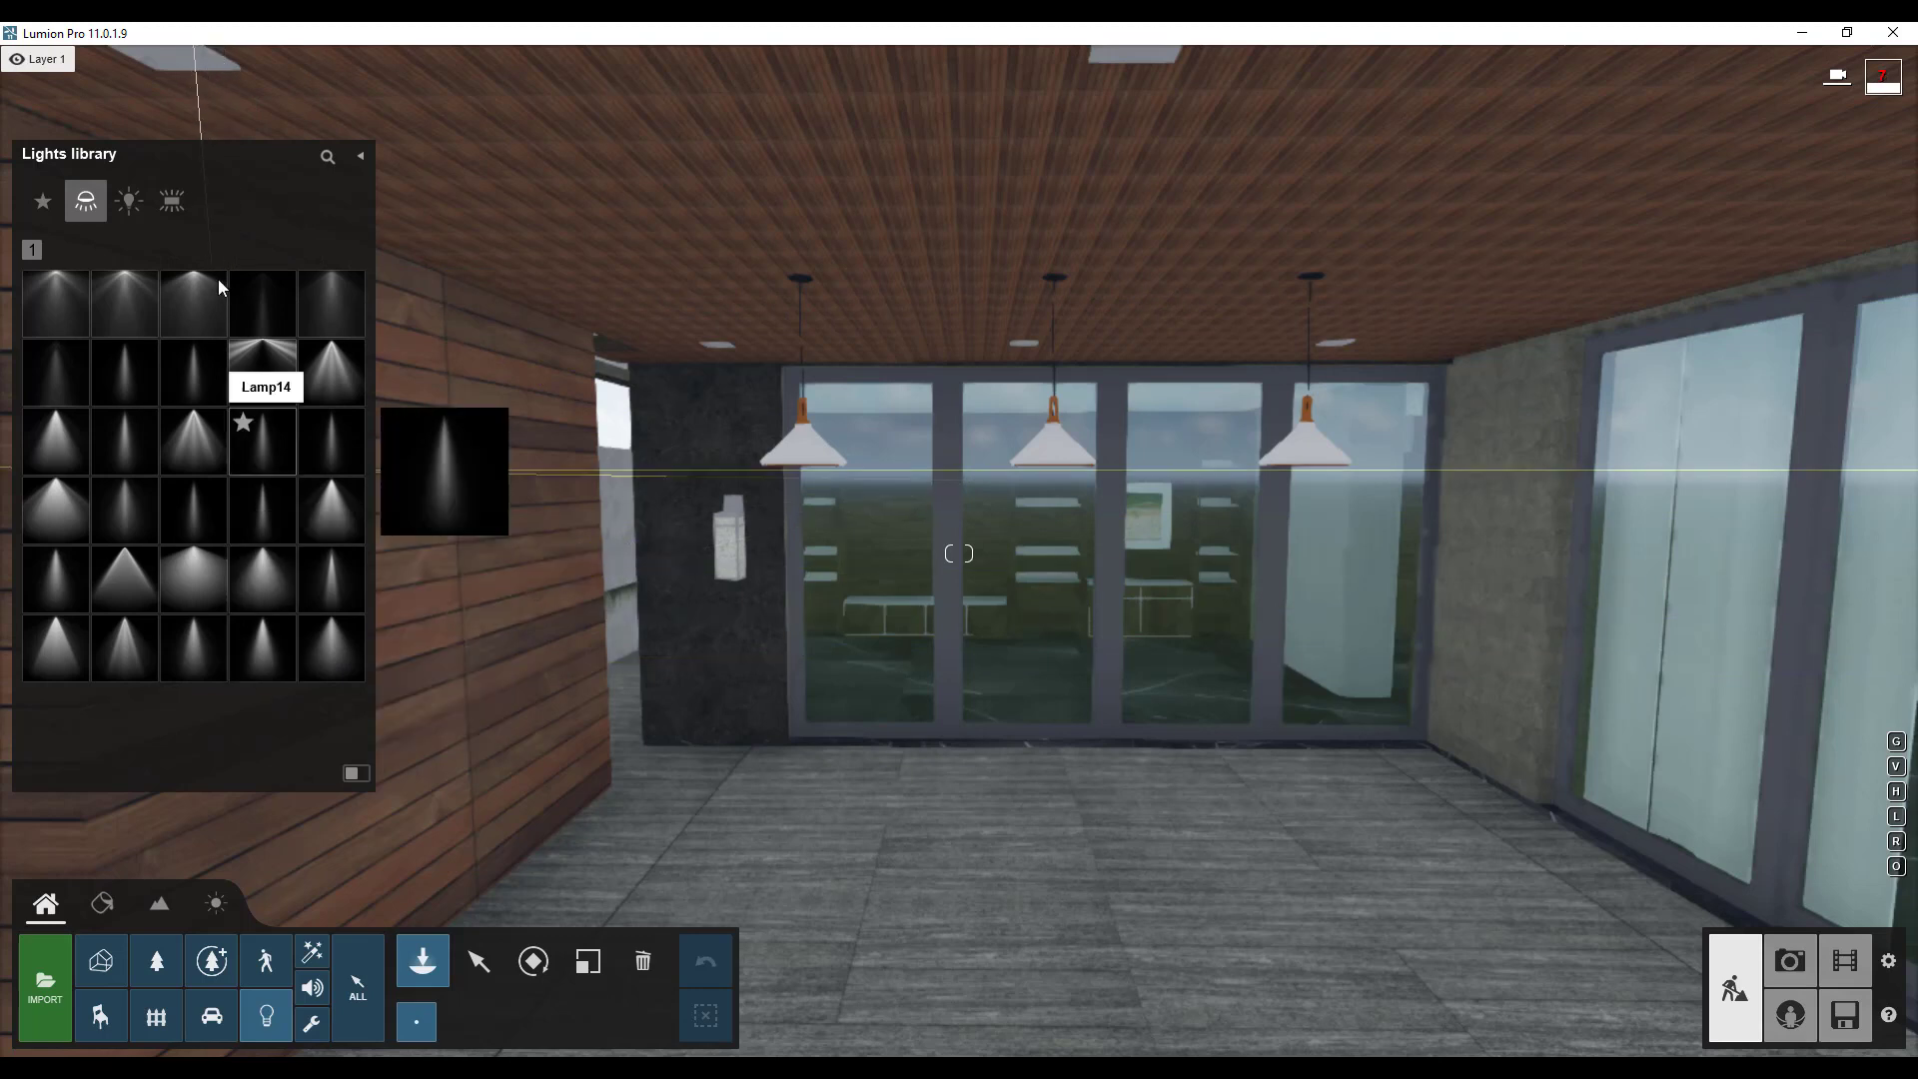
click(138, 206)
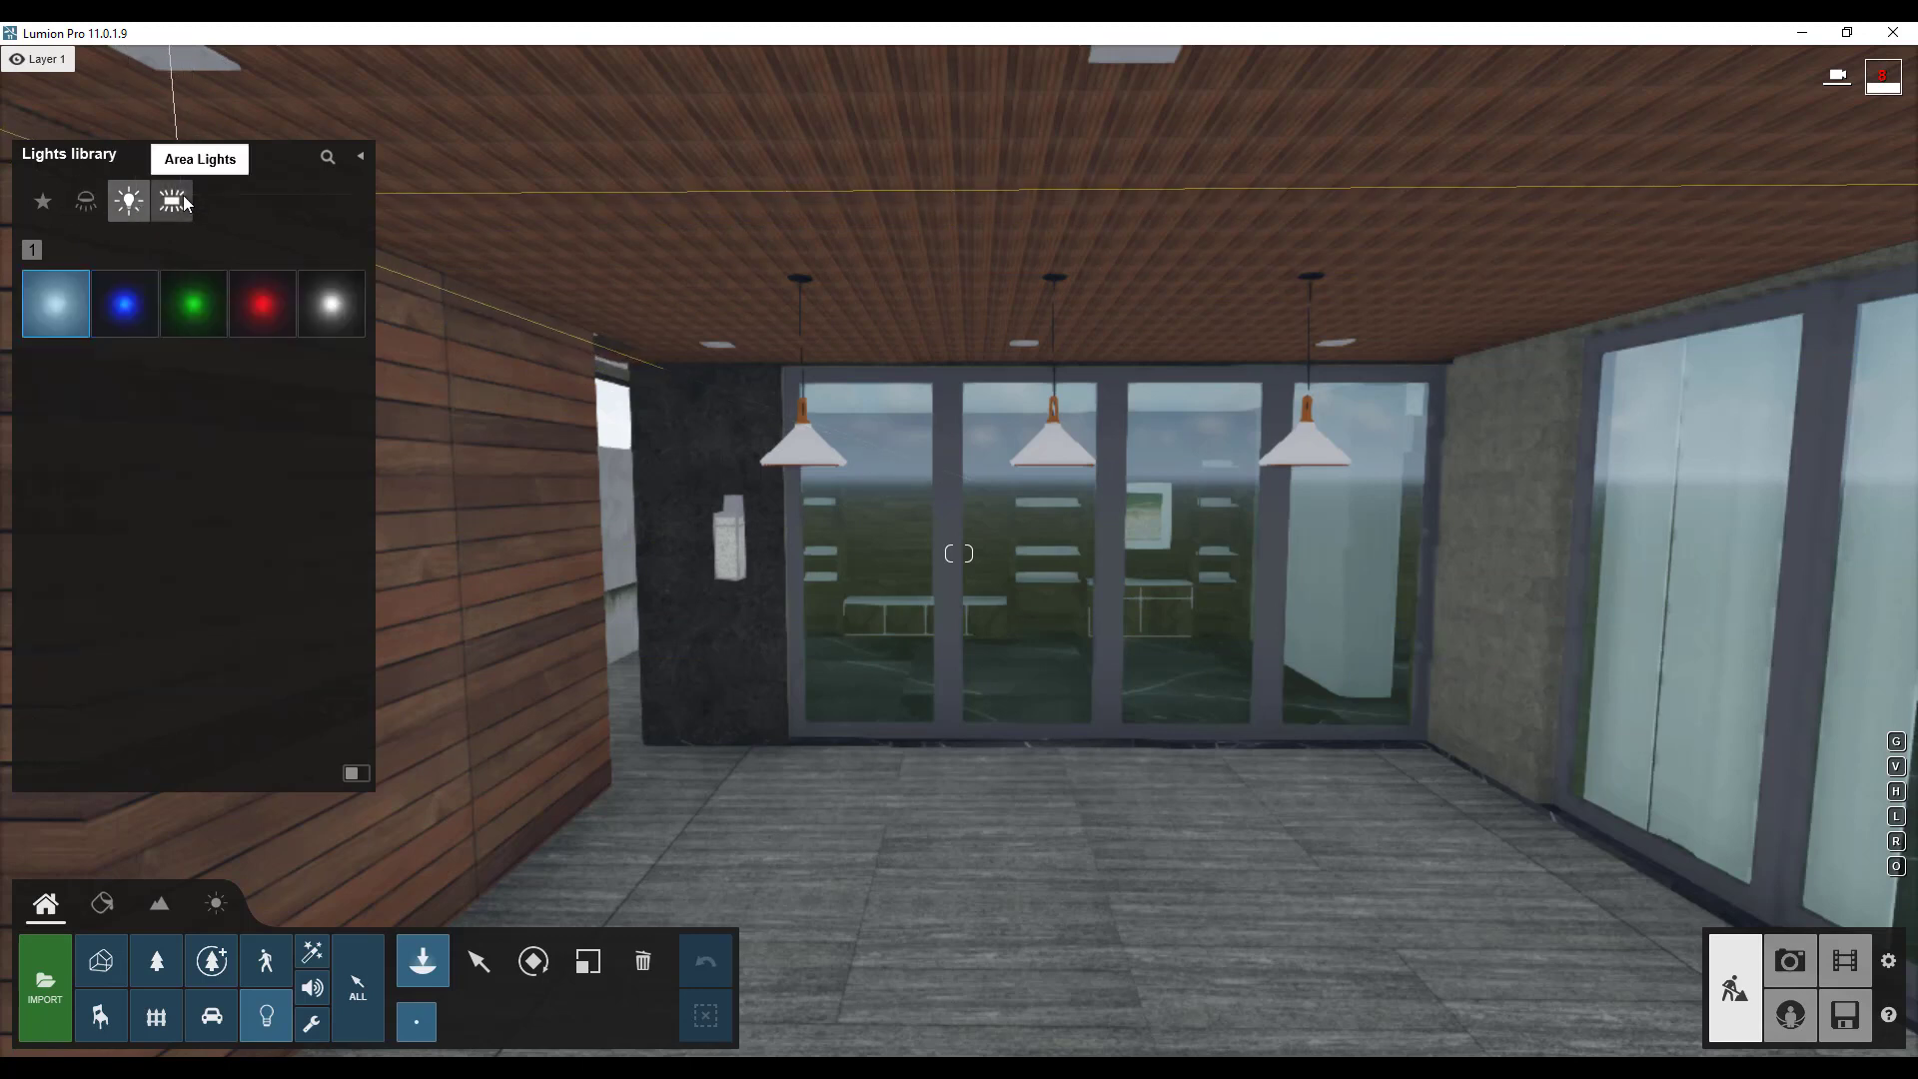
click(184, 202)
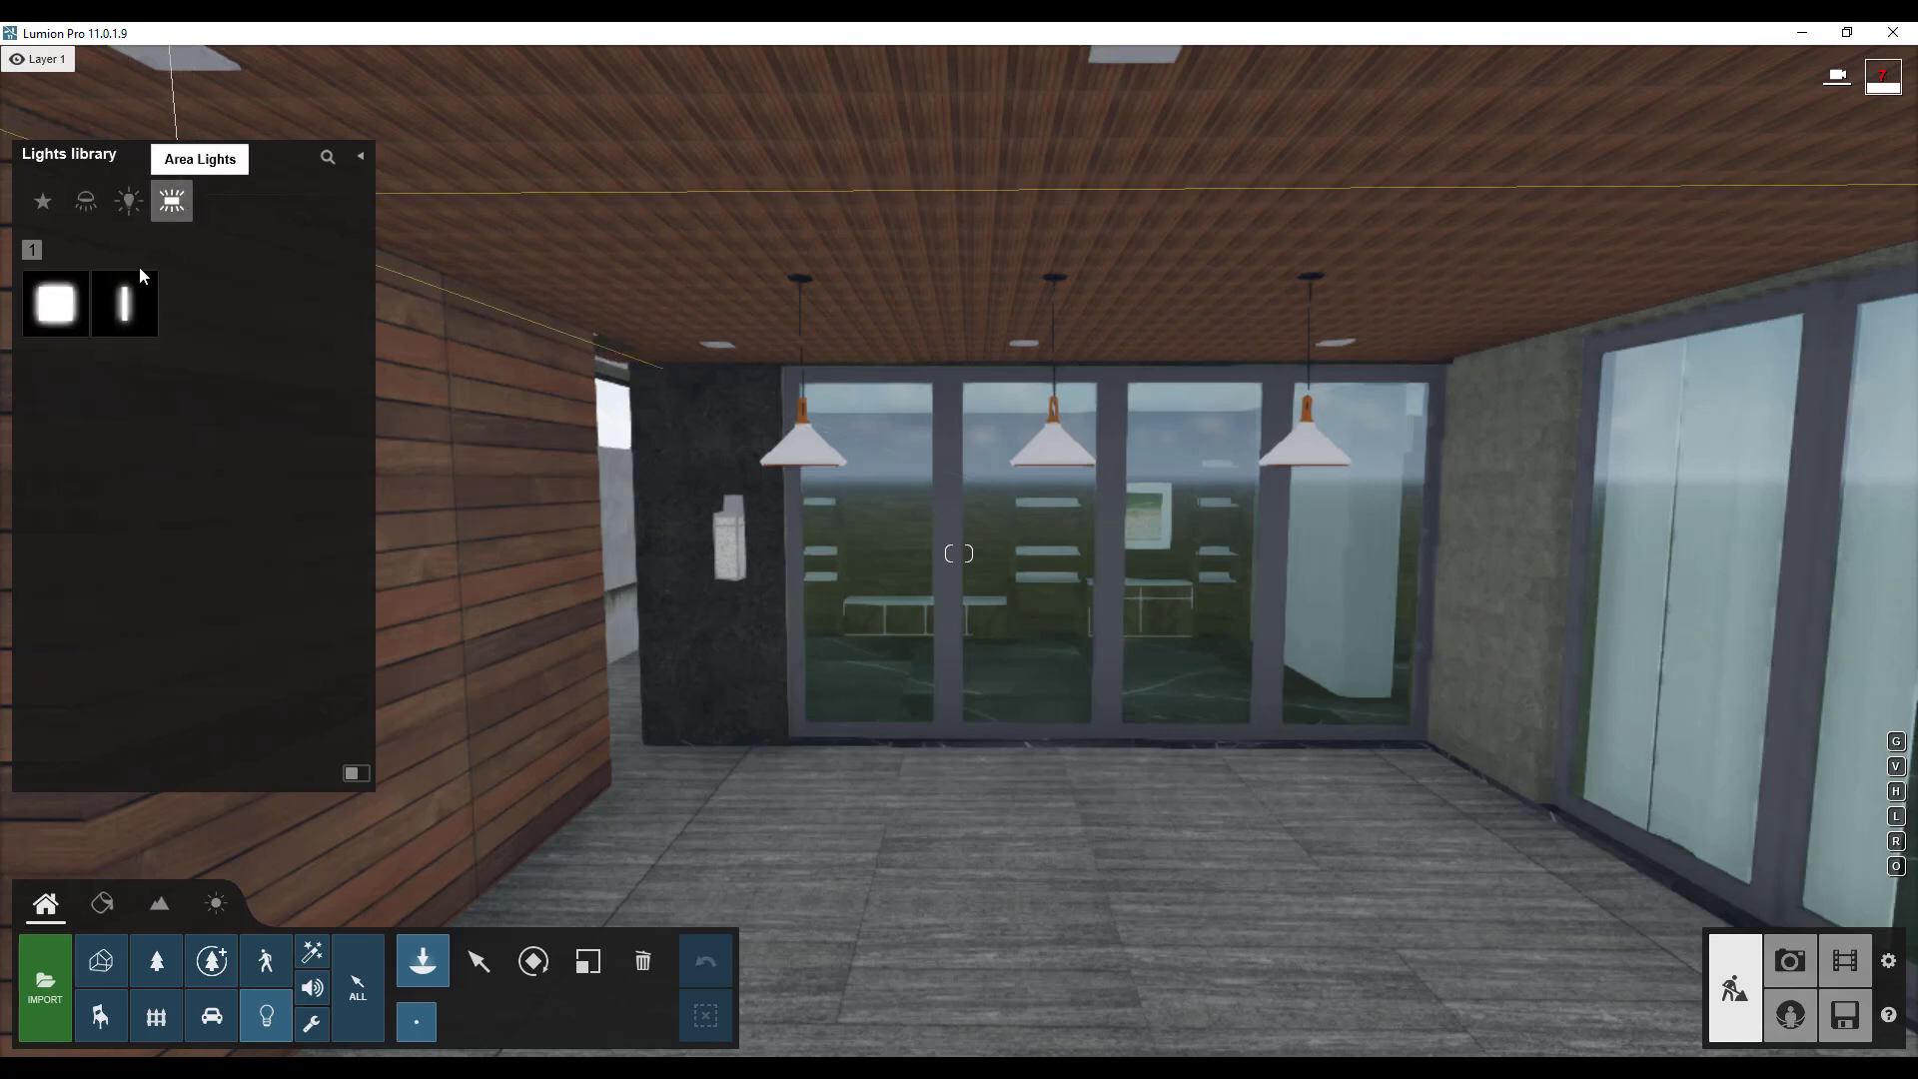
click(117, 206)
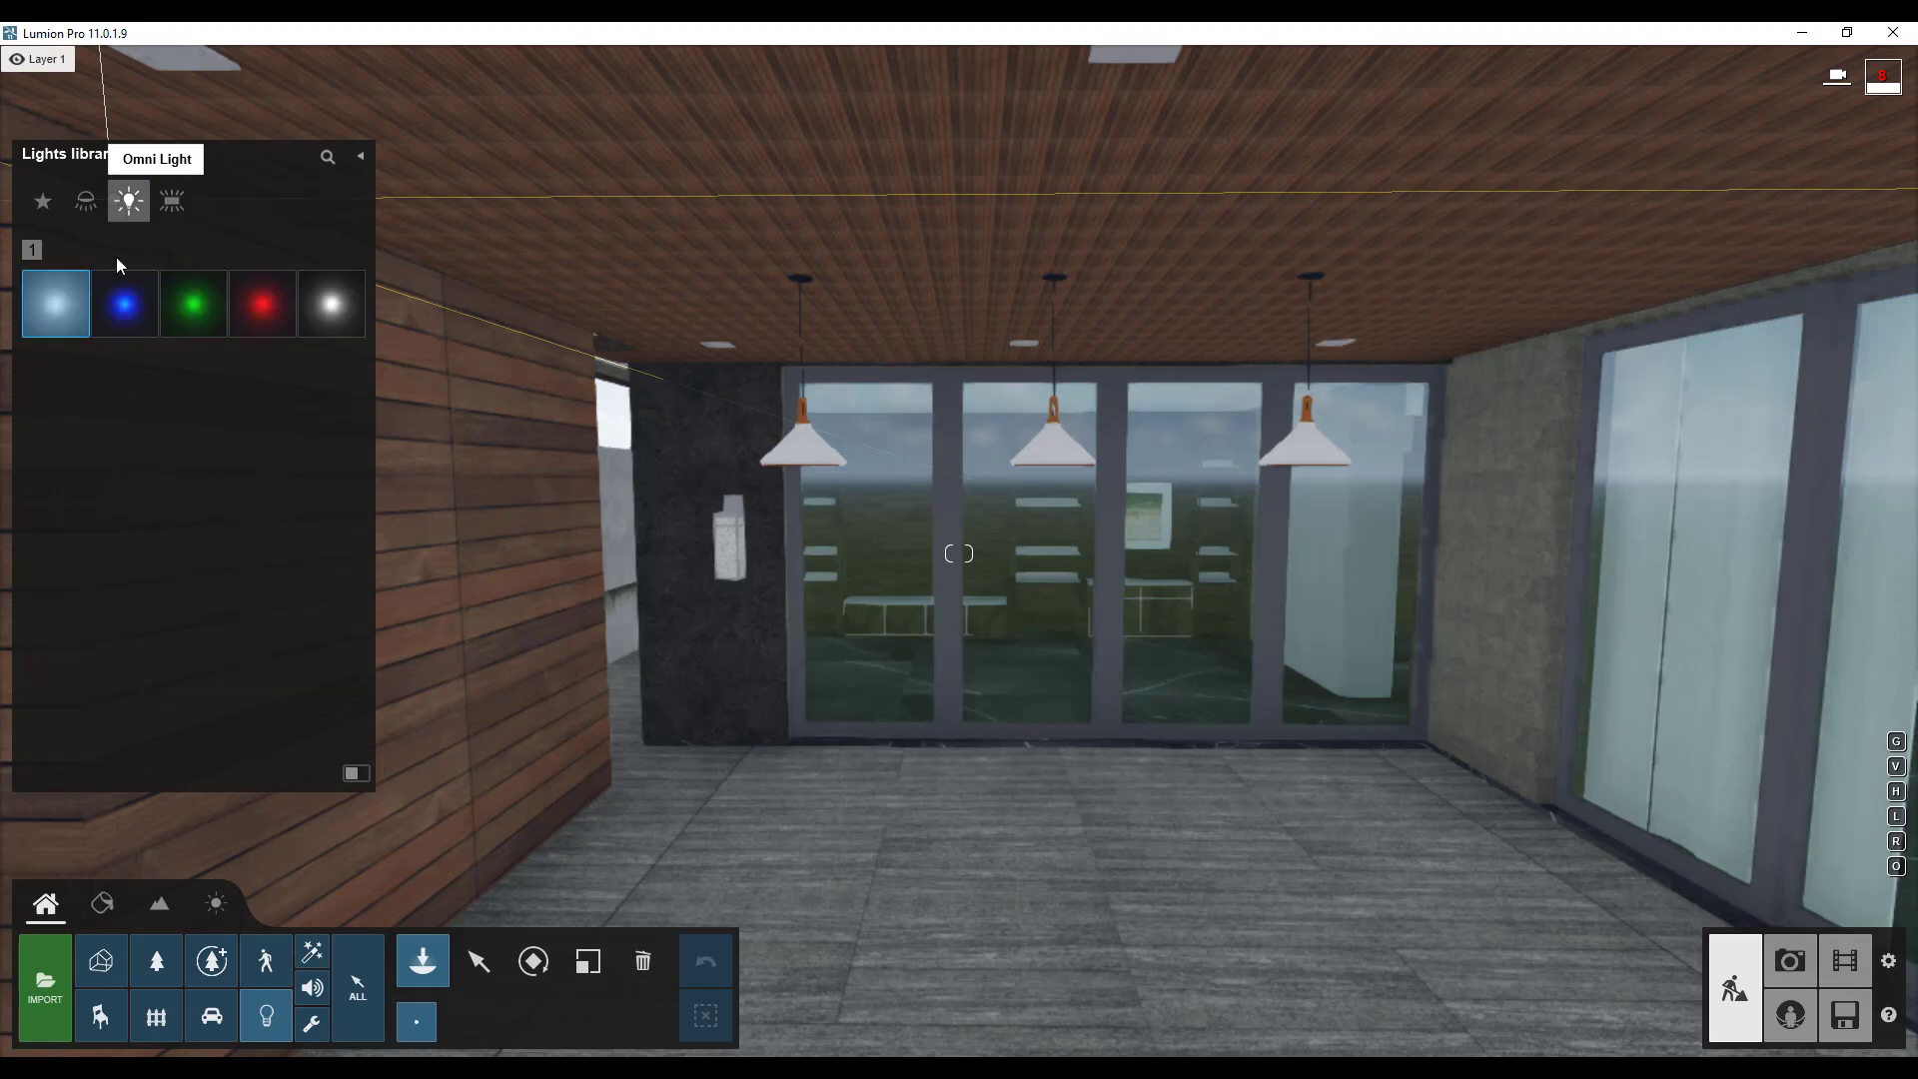
click(86, 203)
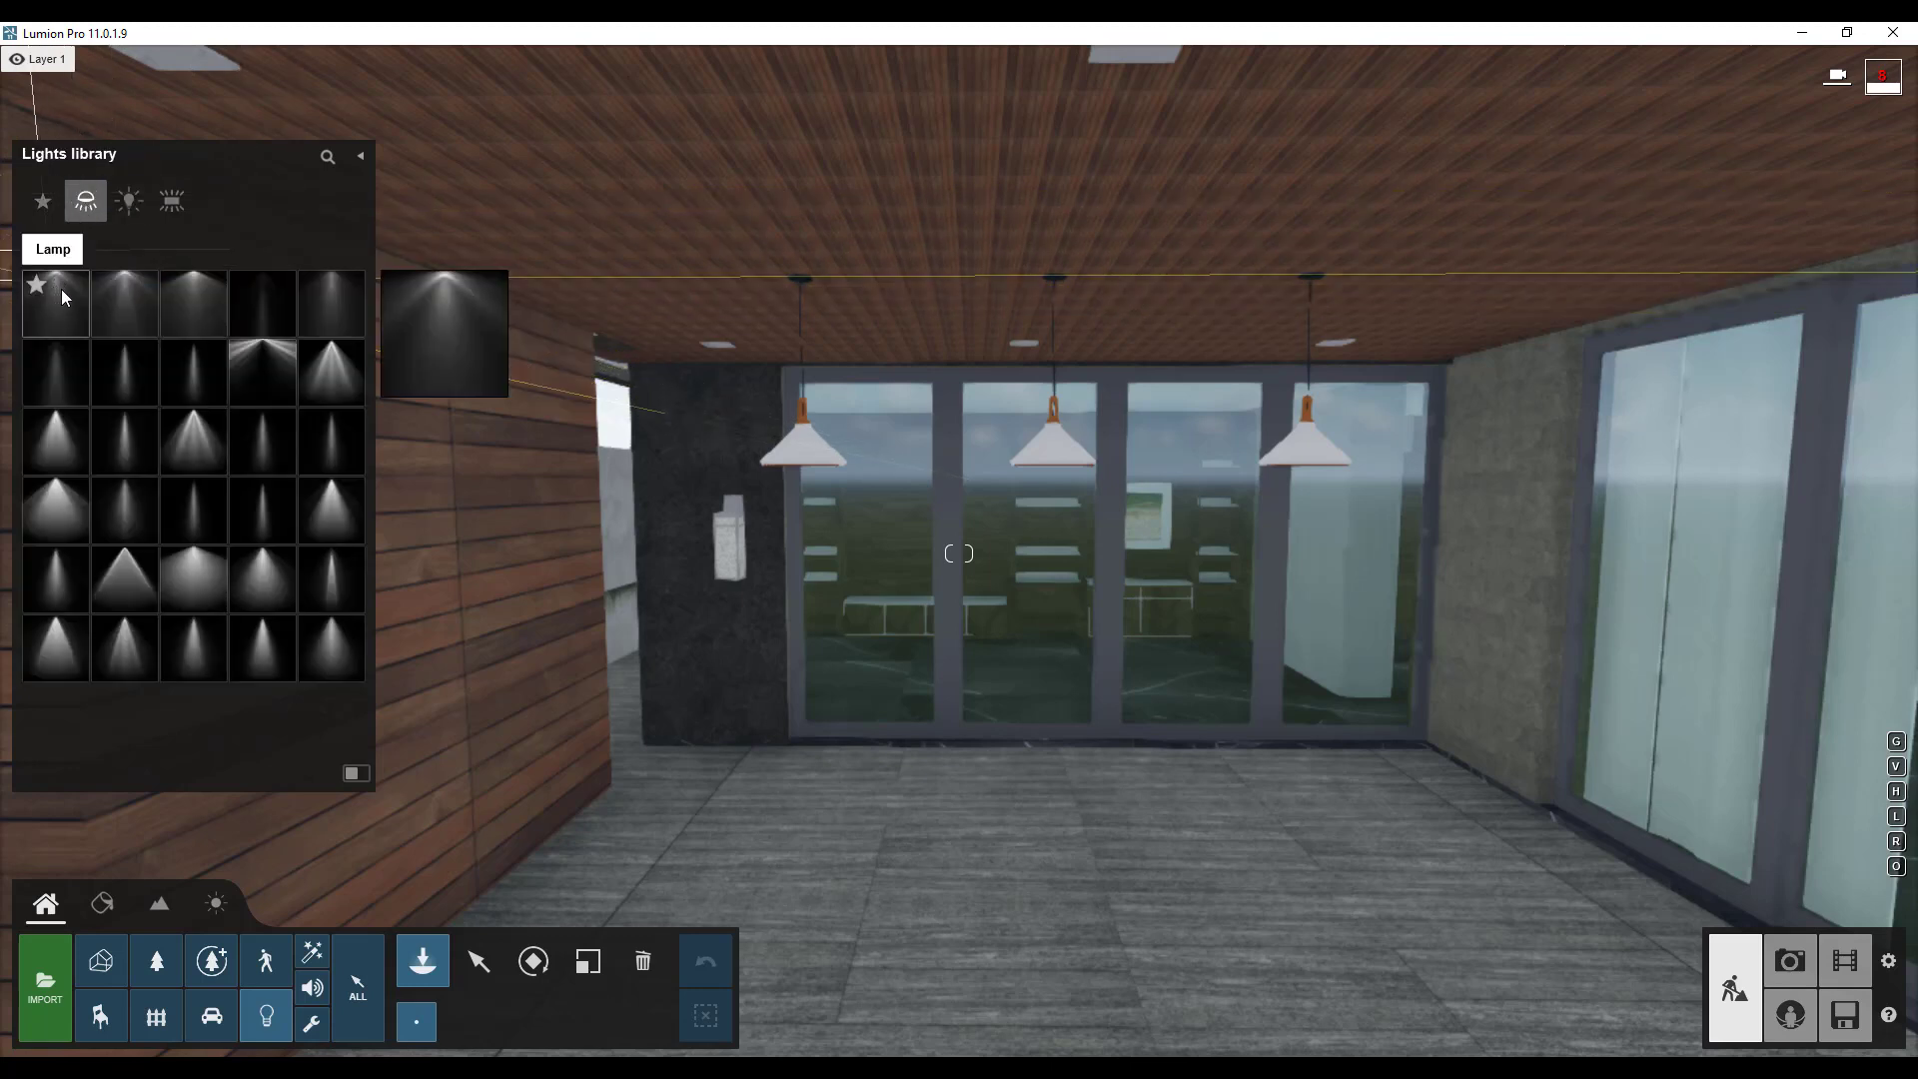
Place a Lamp02 spotlight at the bulb of the first and of the second pendant lamp on the terrace.
click(124, 319)
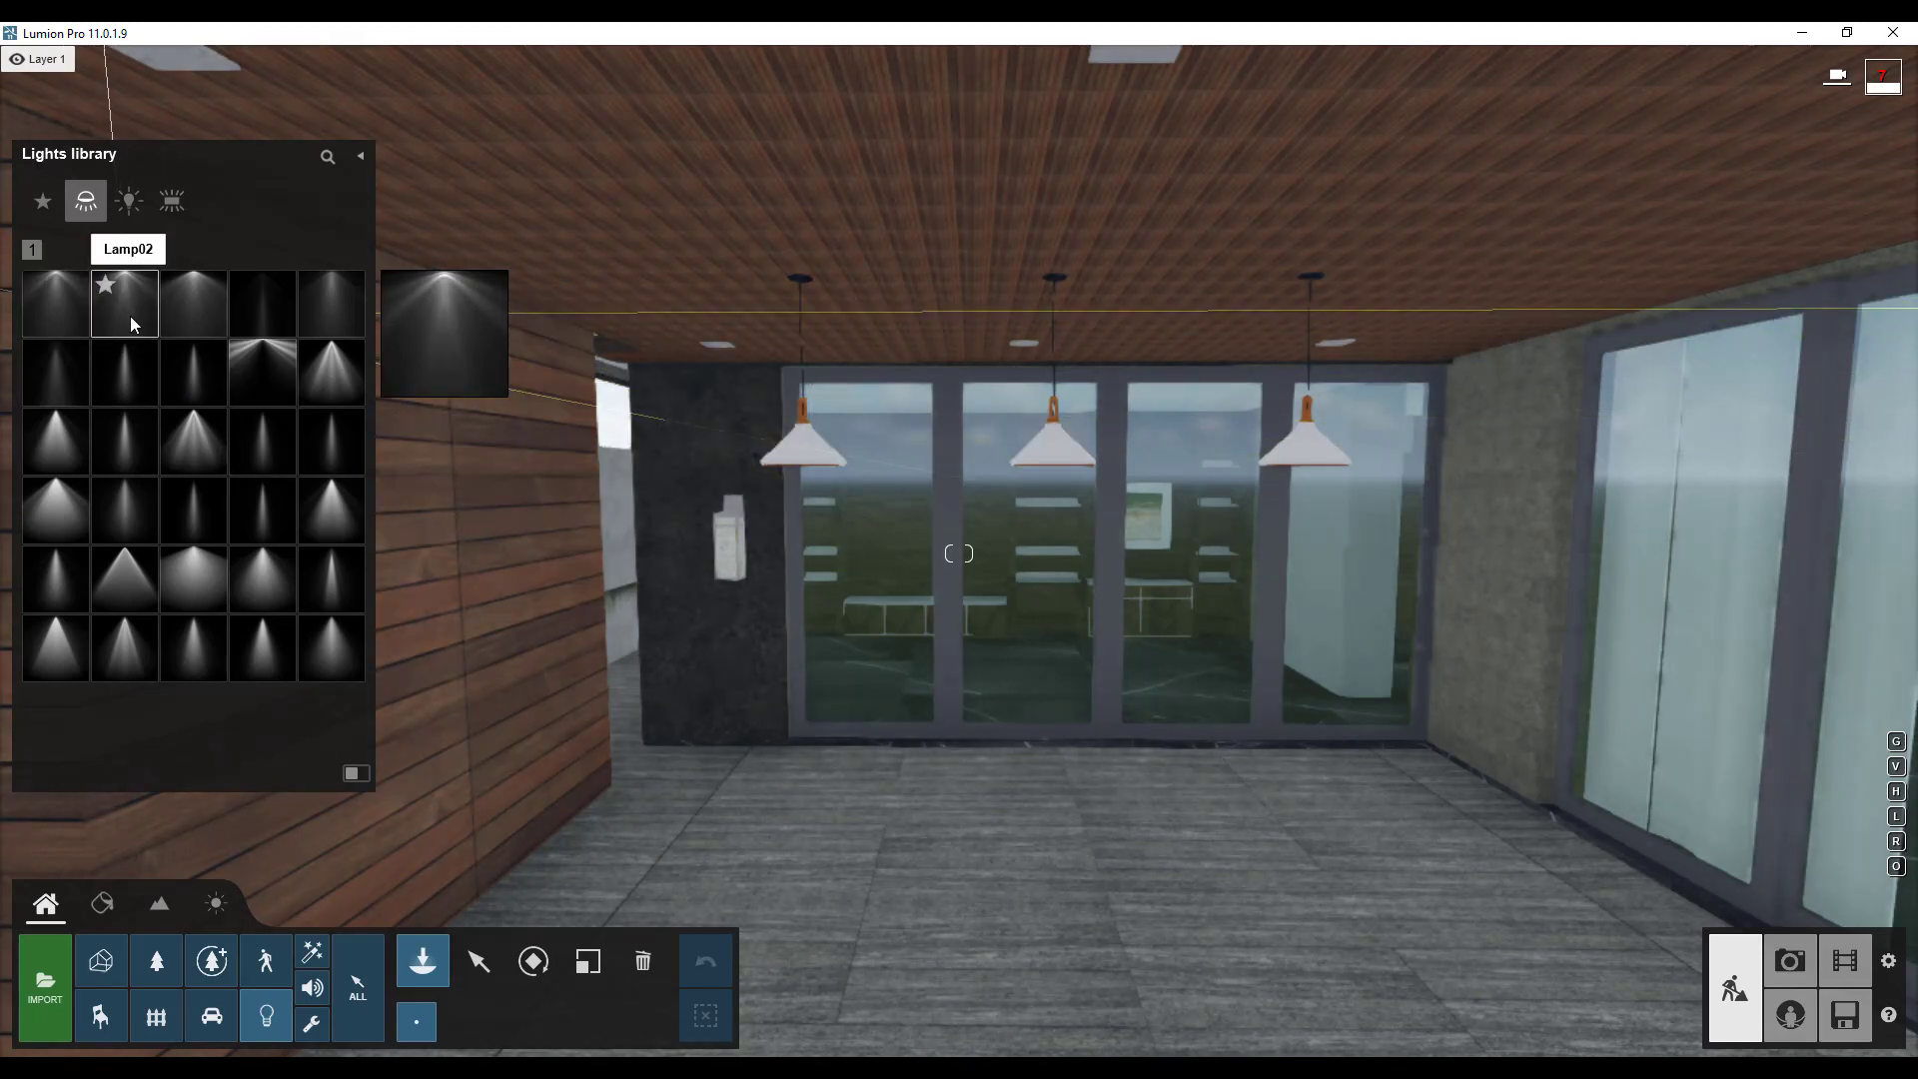
click(130, 316)
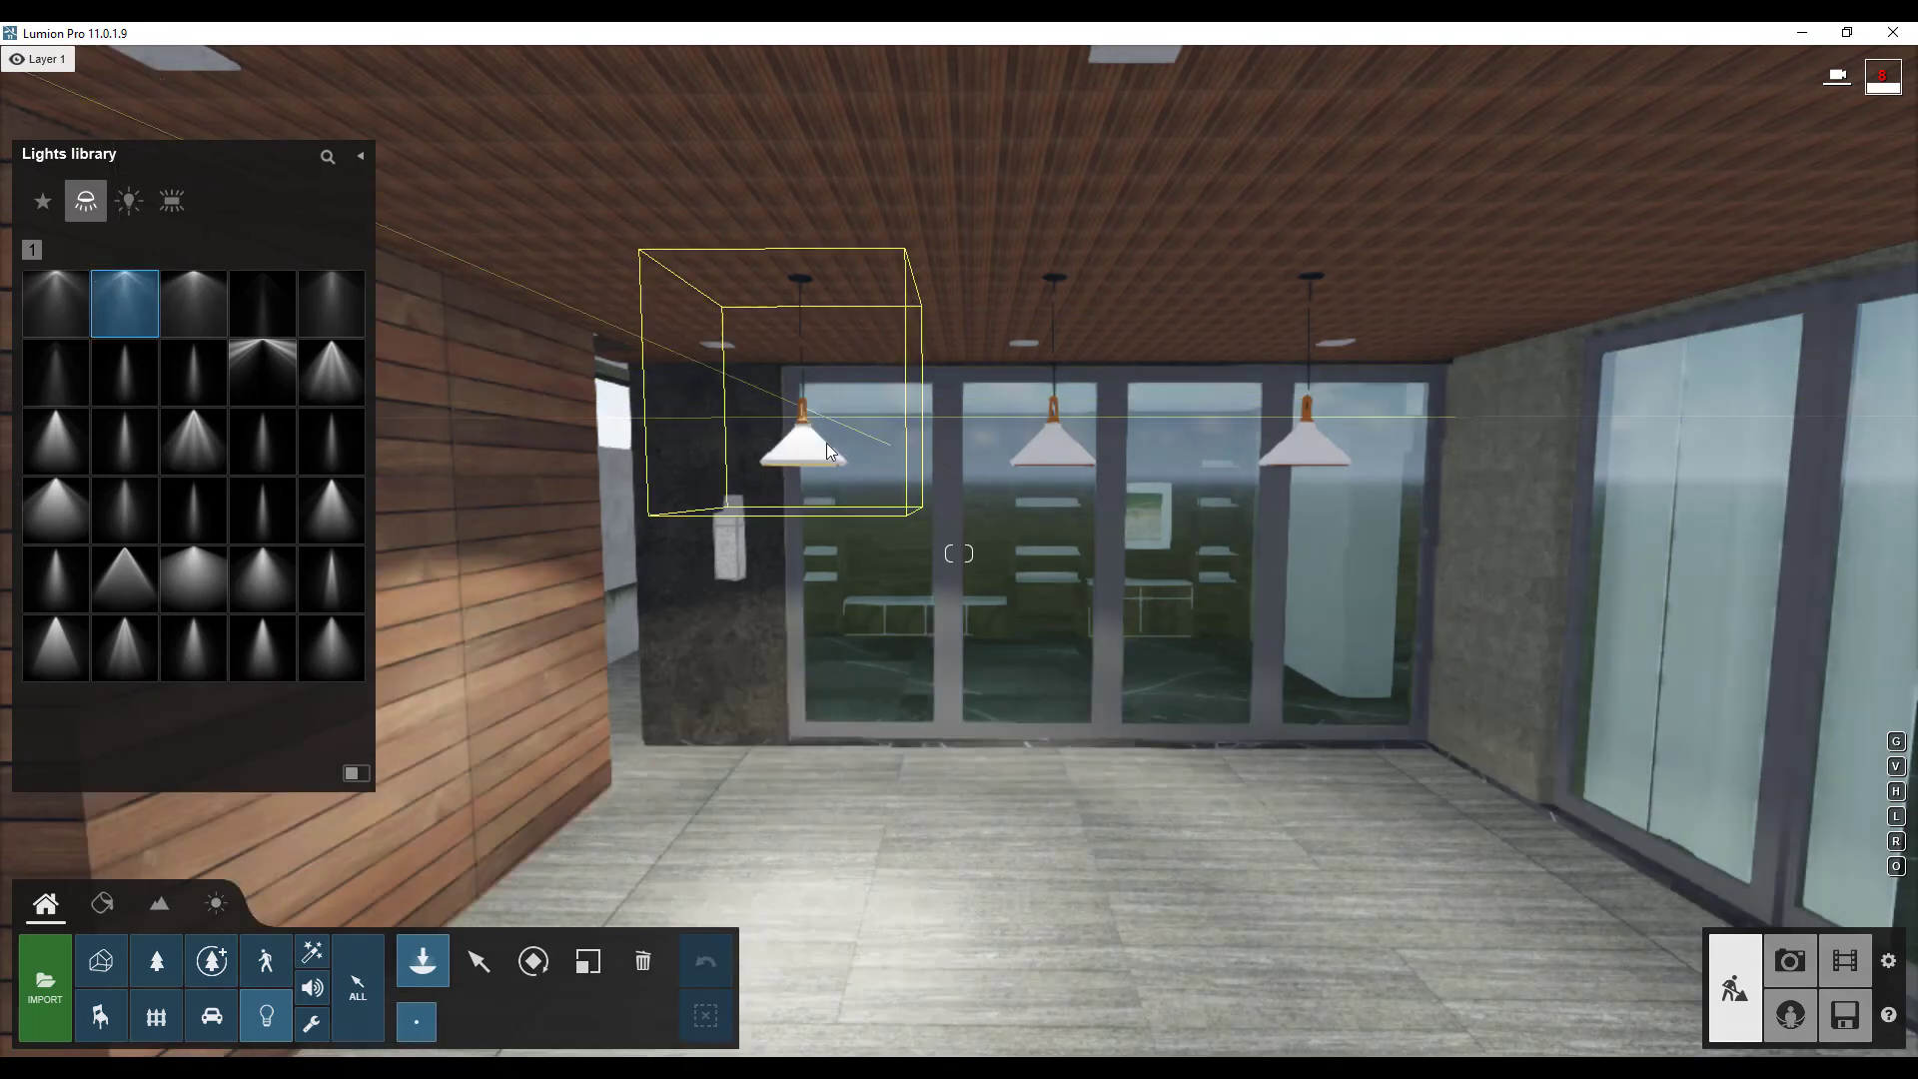
key(w)
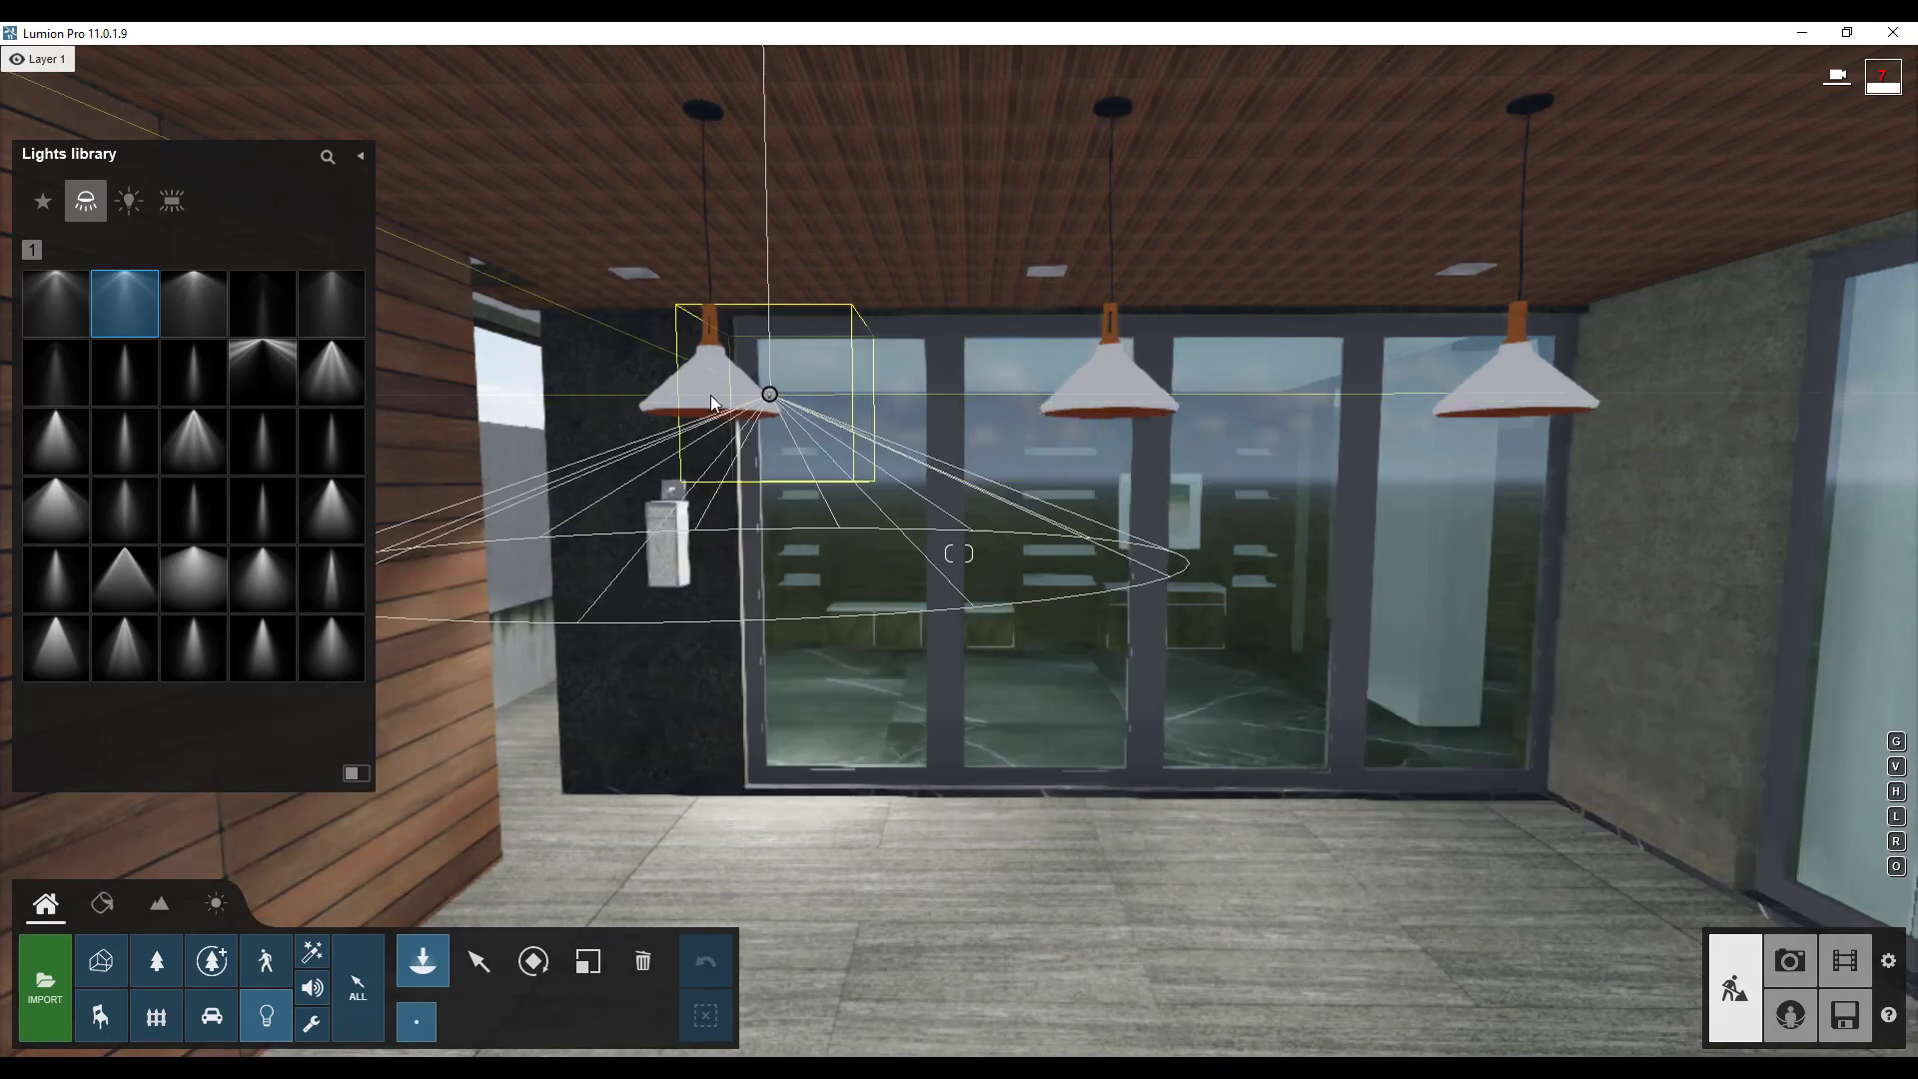
click(710, 397)
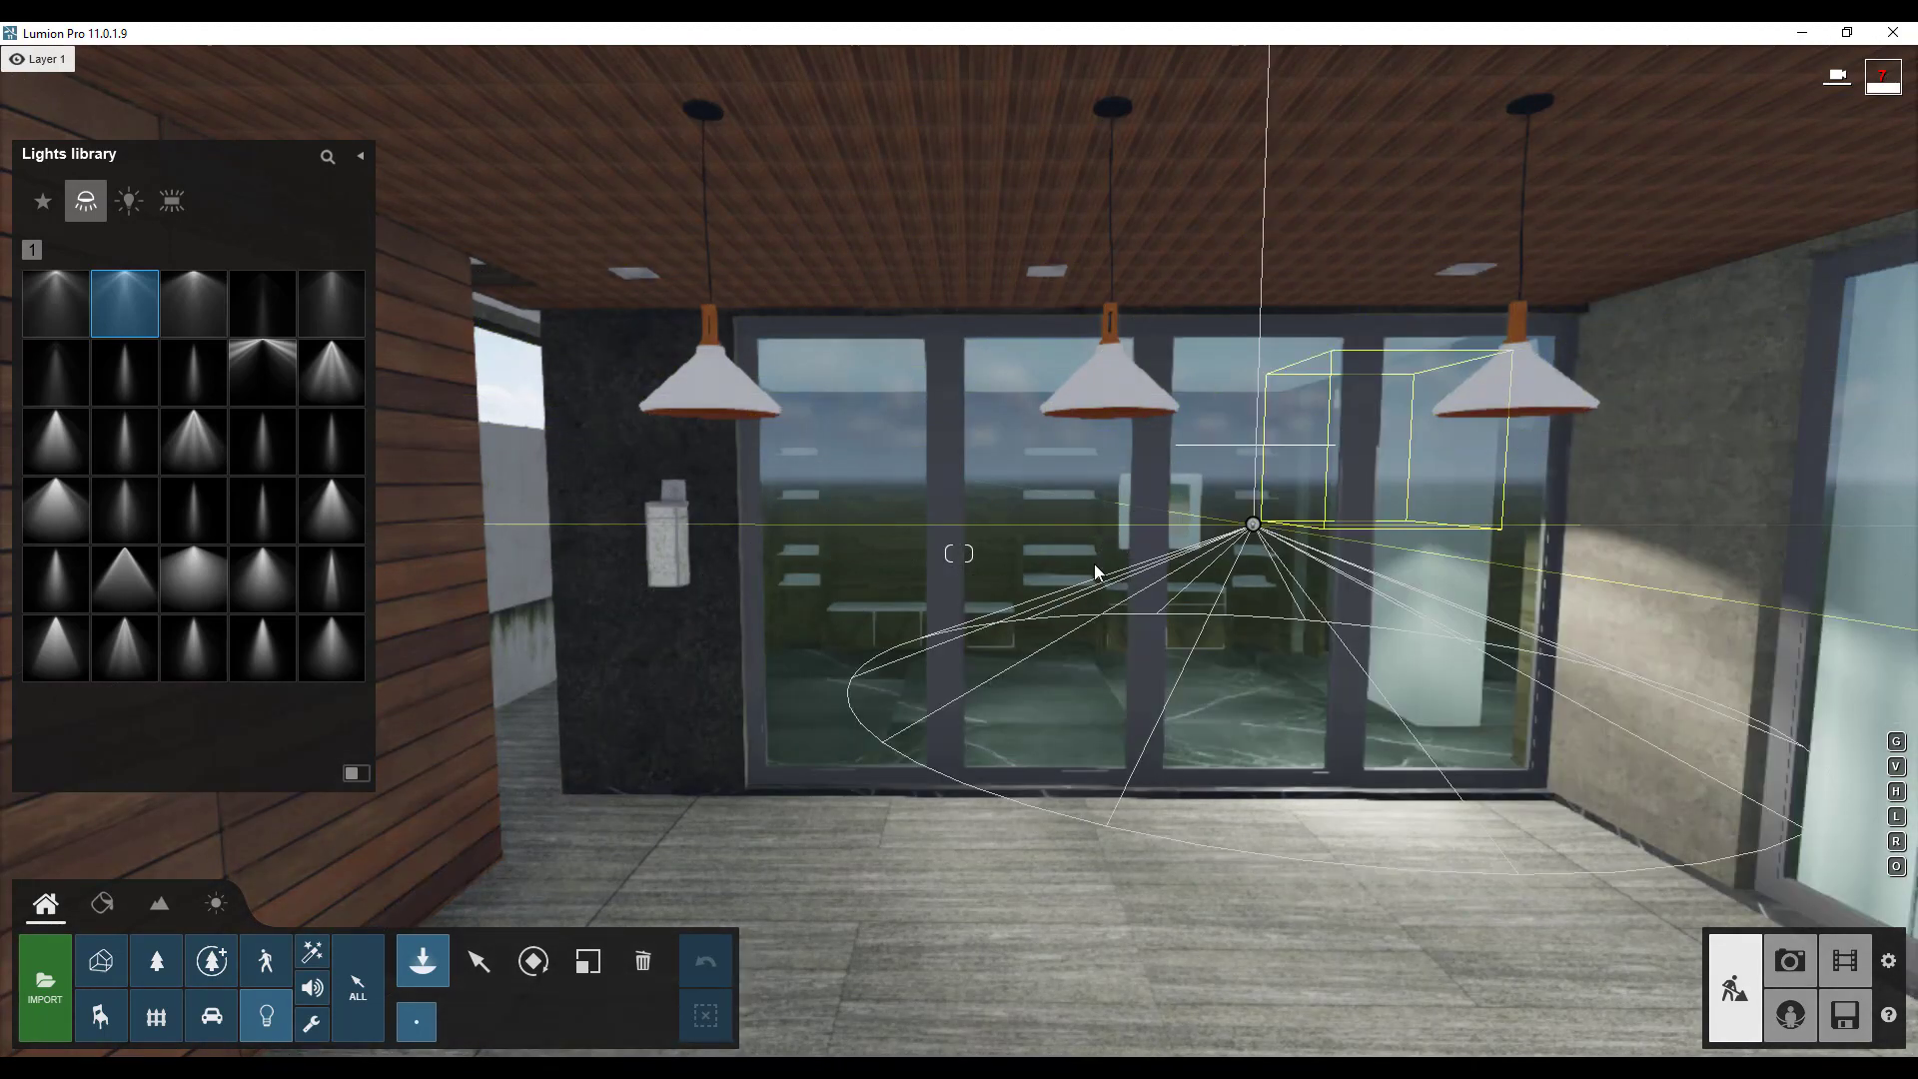
right_drag(769, 451, 740, 260)
key(w)
key(w)
click(779, 262)
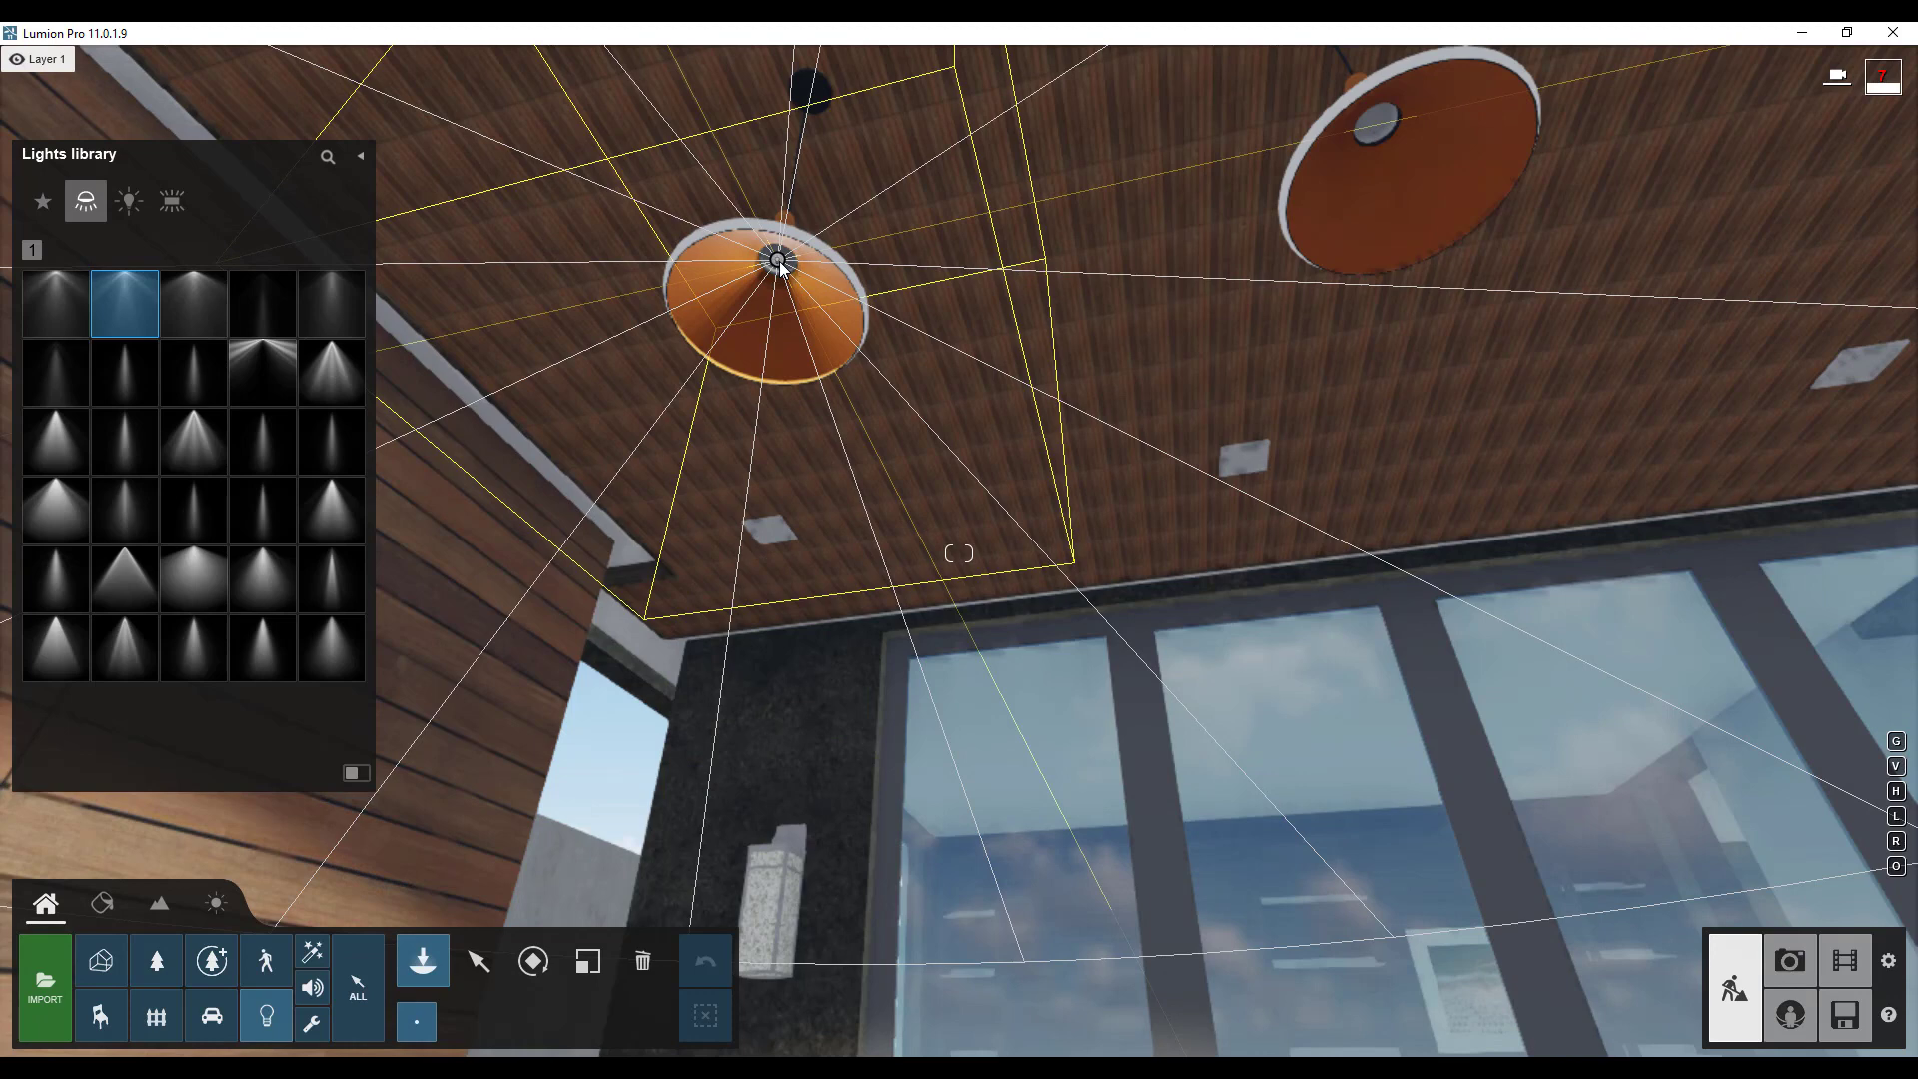
click(1371, 125)
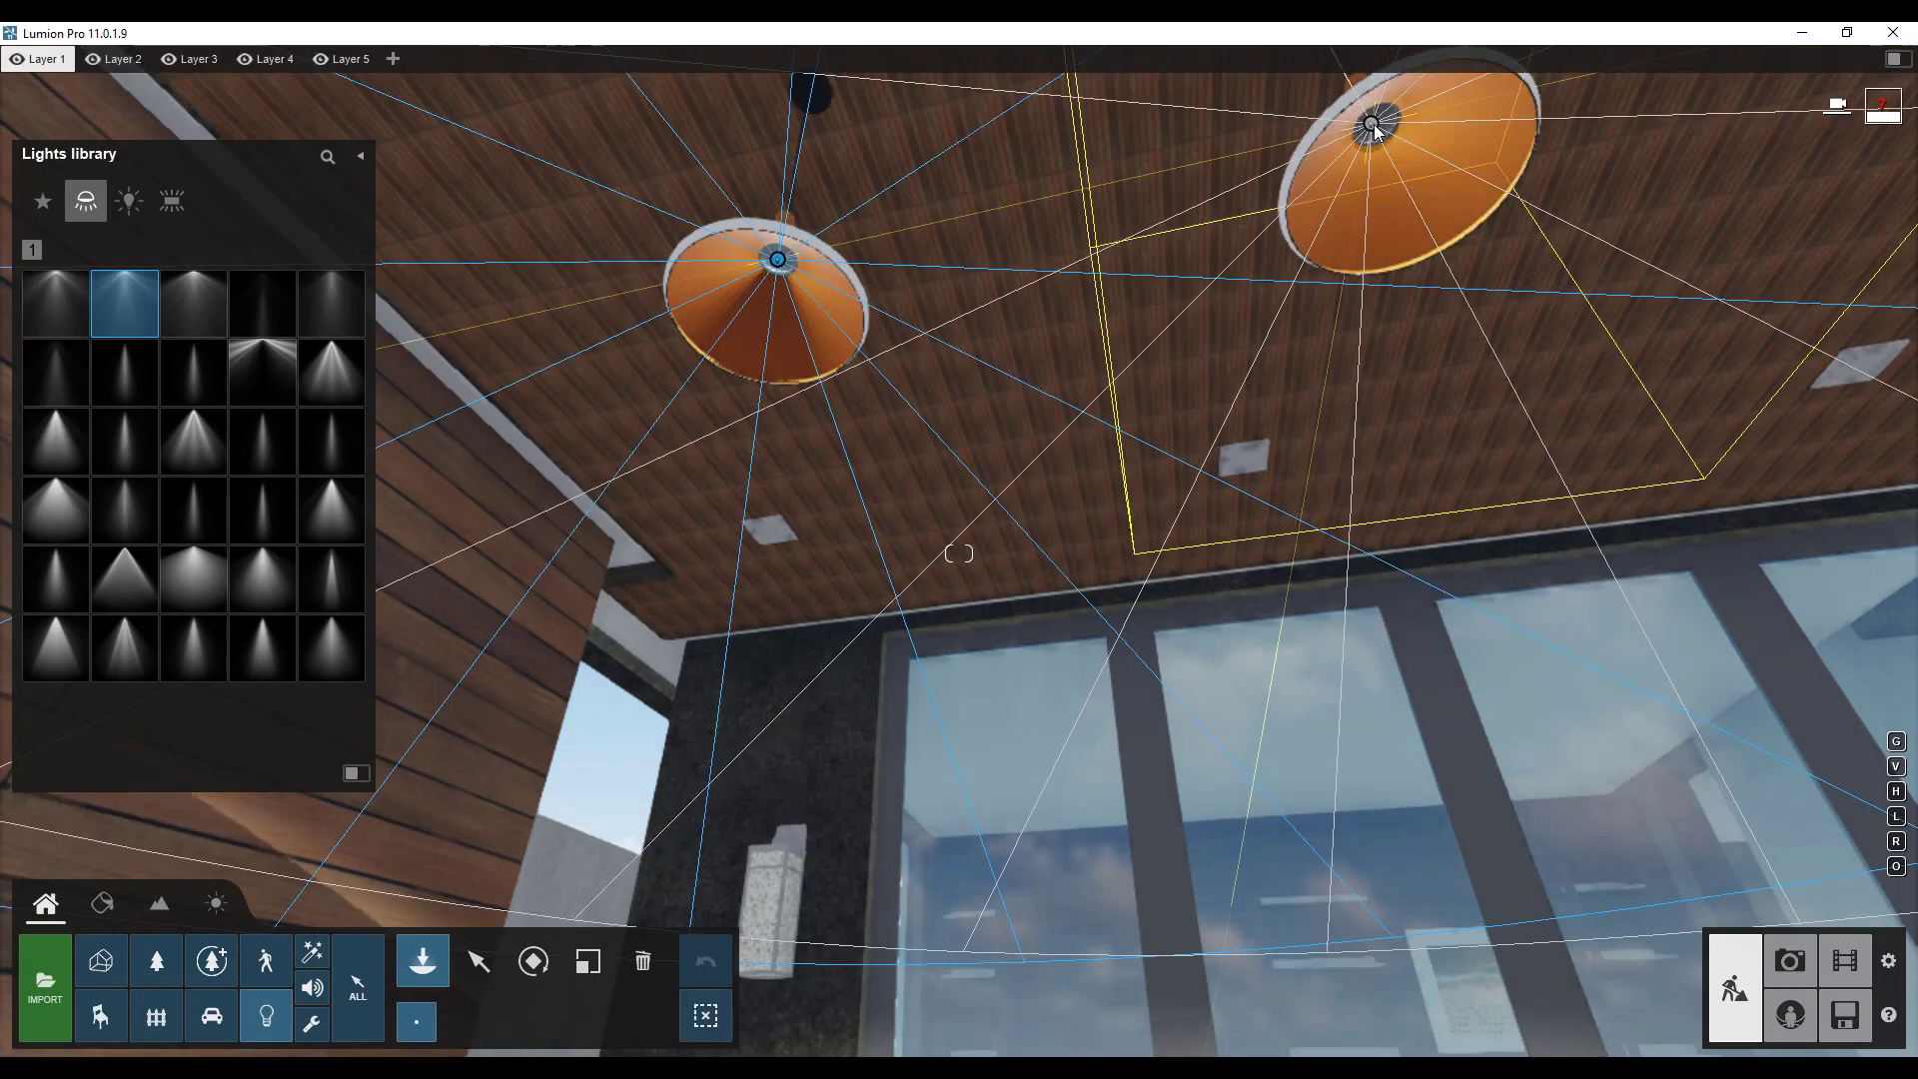
Place a Lamp02 spotlight at the bulb of the third pendant lamp.
right_drag(1349, 249, 1498, 215)
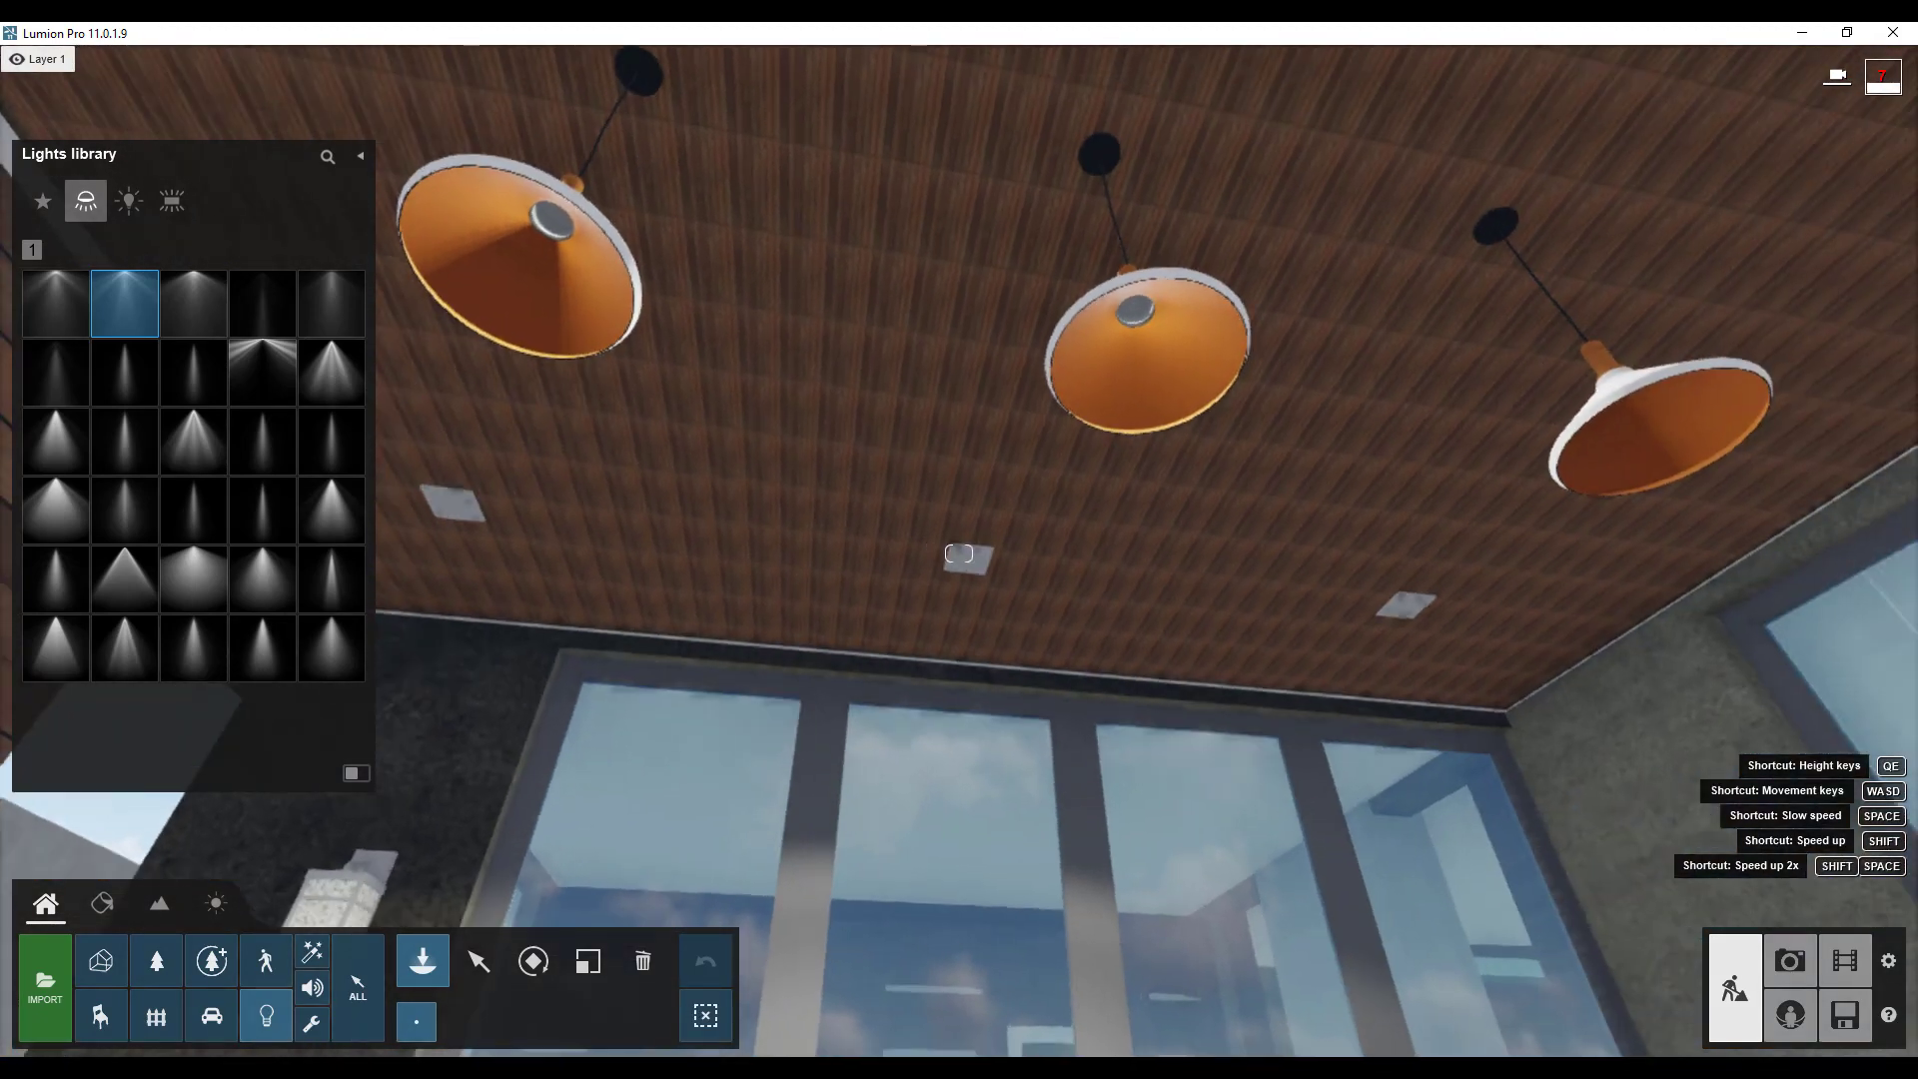
right_drag(1519, 417, 1543, 431)
key(d)
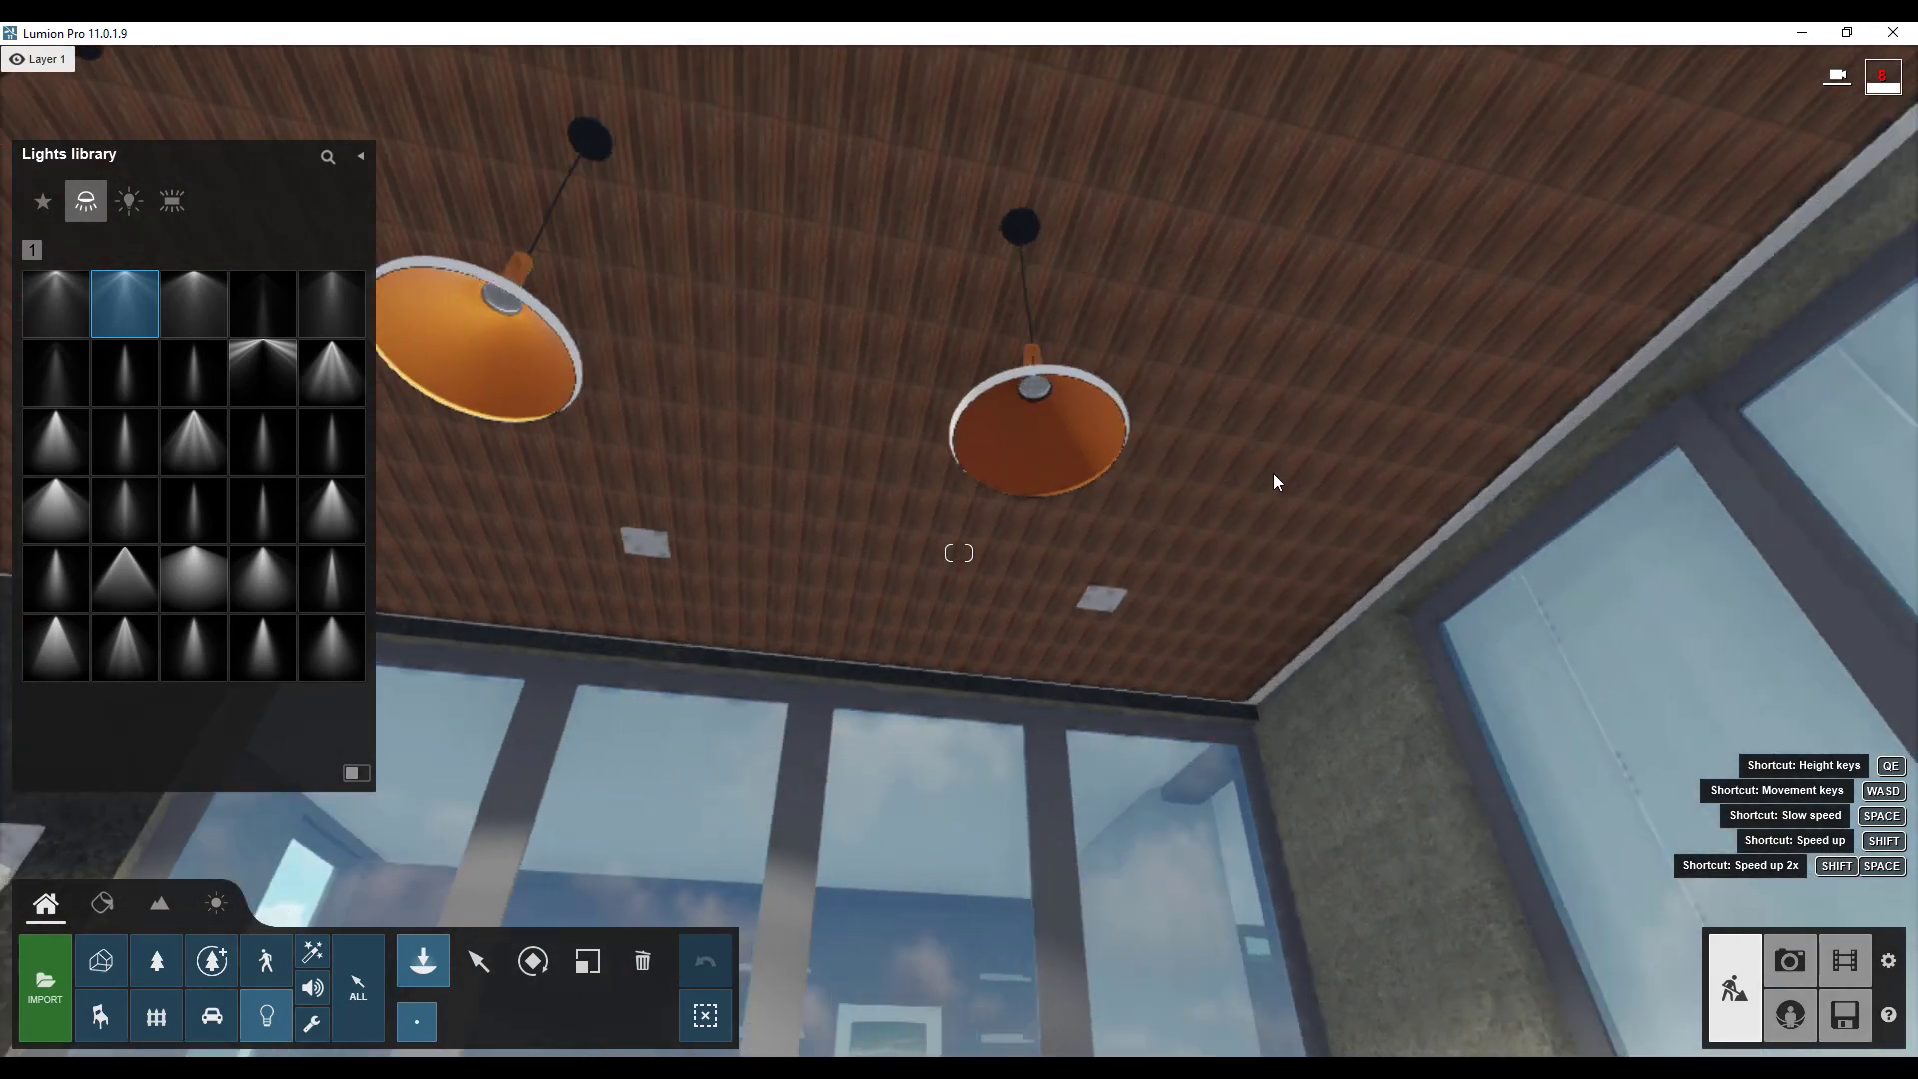
key(w)
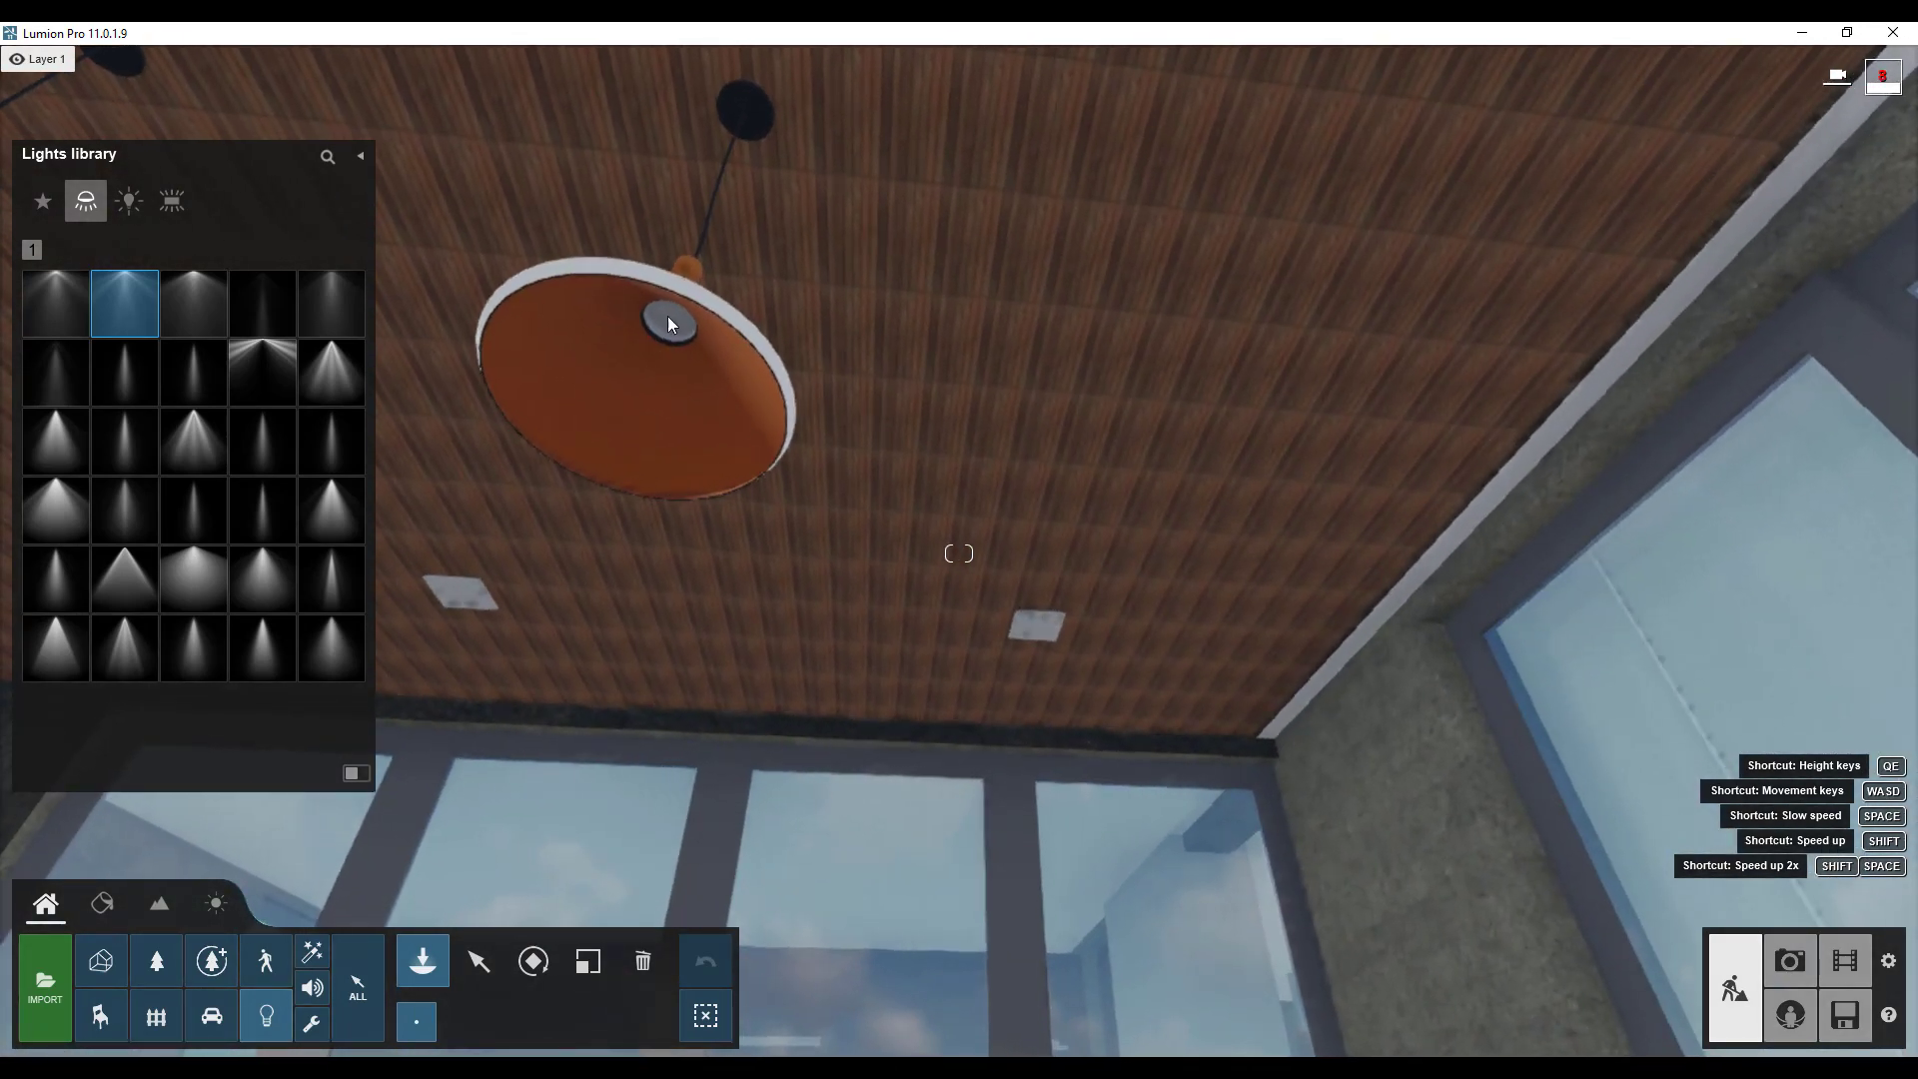
click(667, 317)
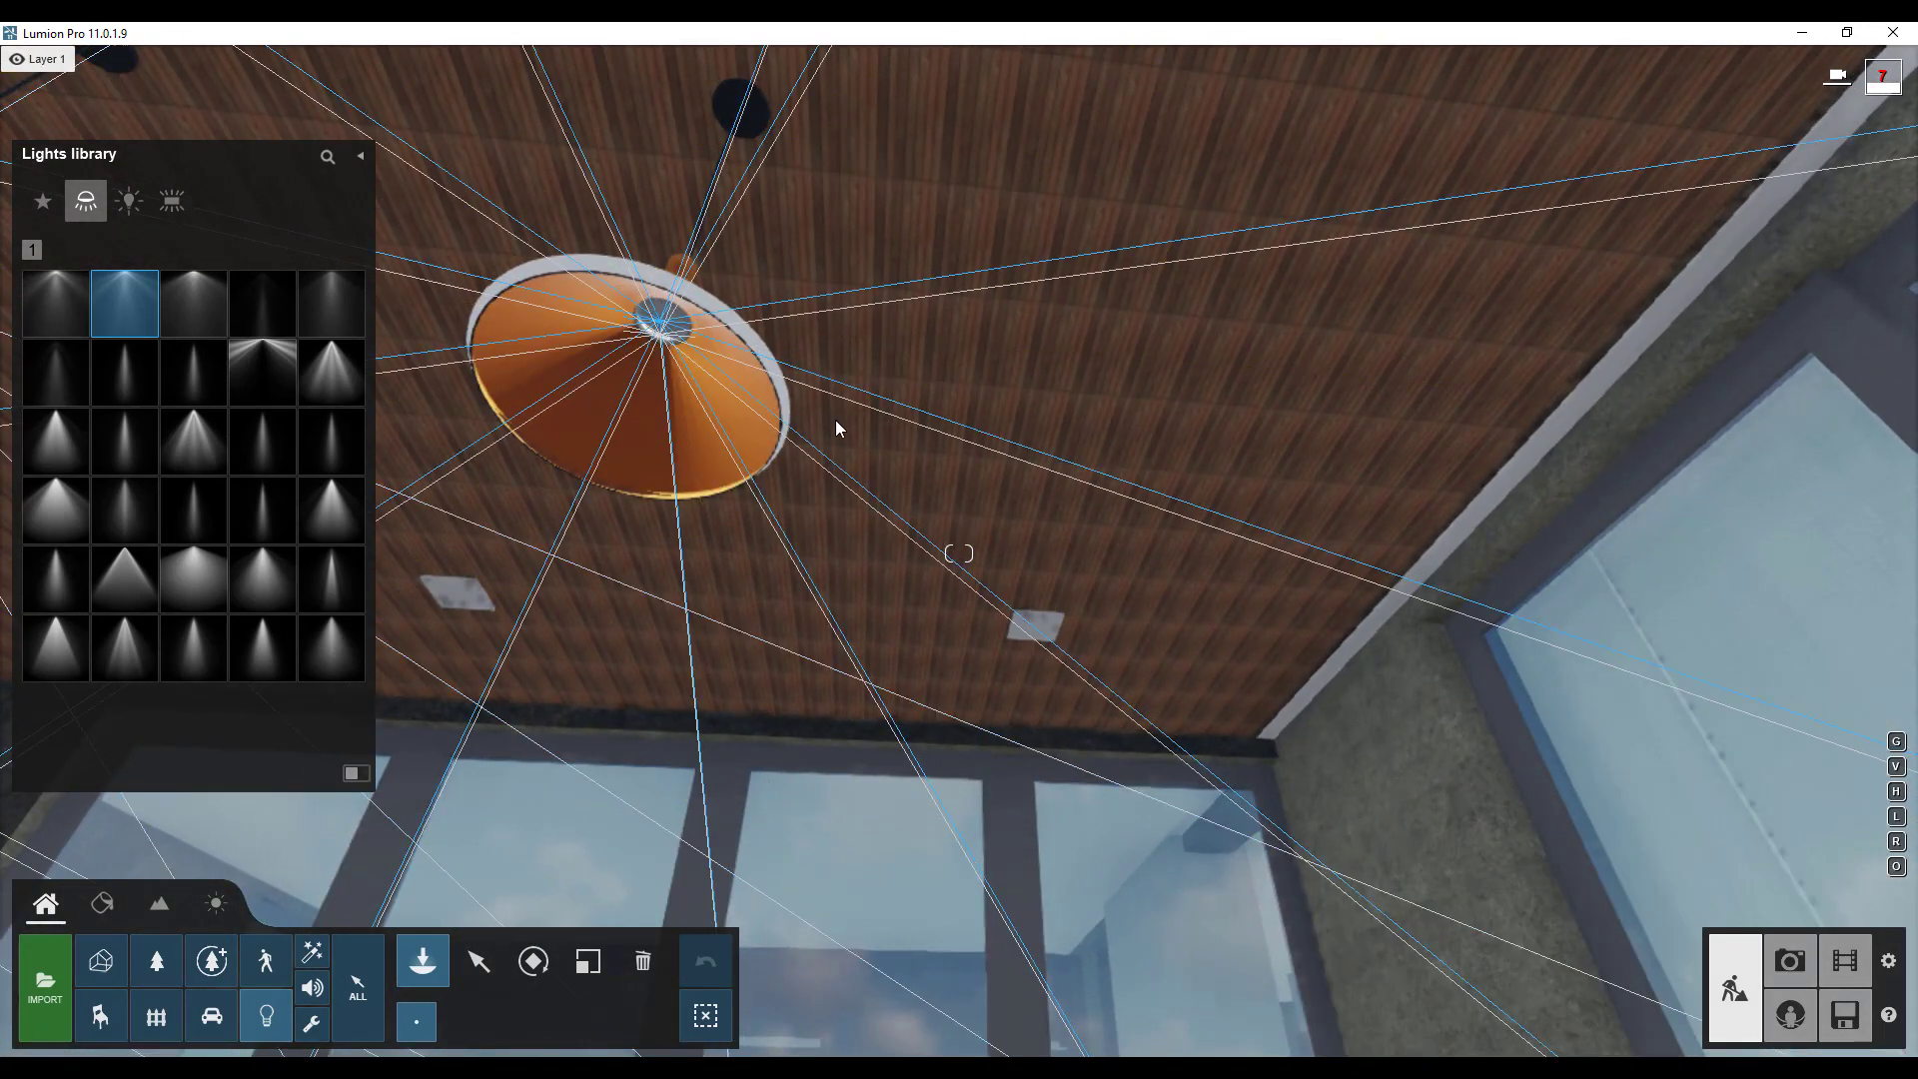
Switch to the Select tool and show the third pendant's spotlight properties with the advanced options hidden.
right_drag(835, 420, 823, 440)
key(d)
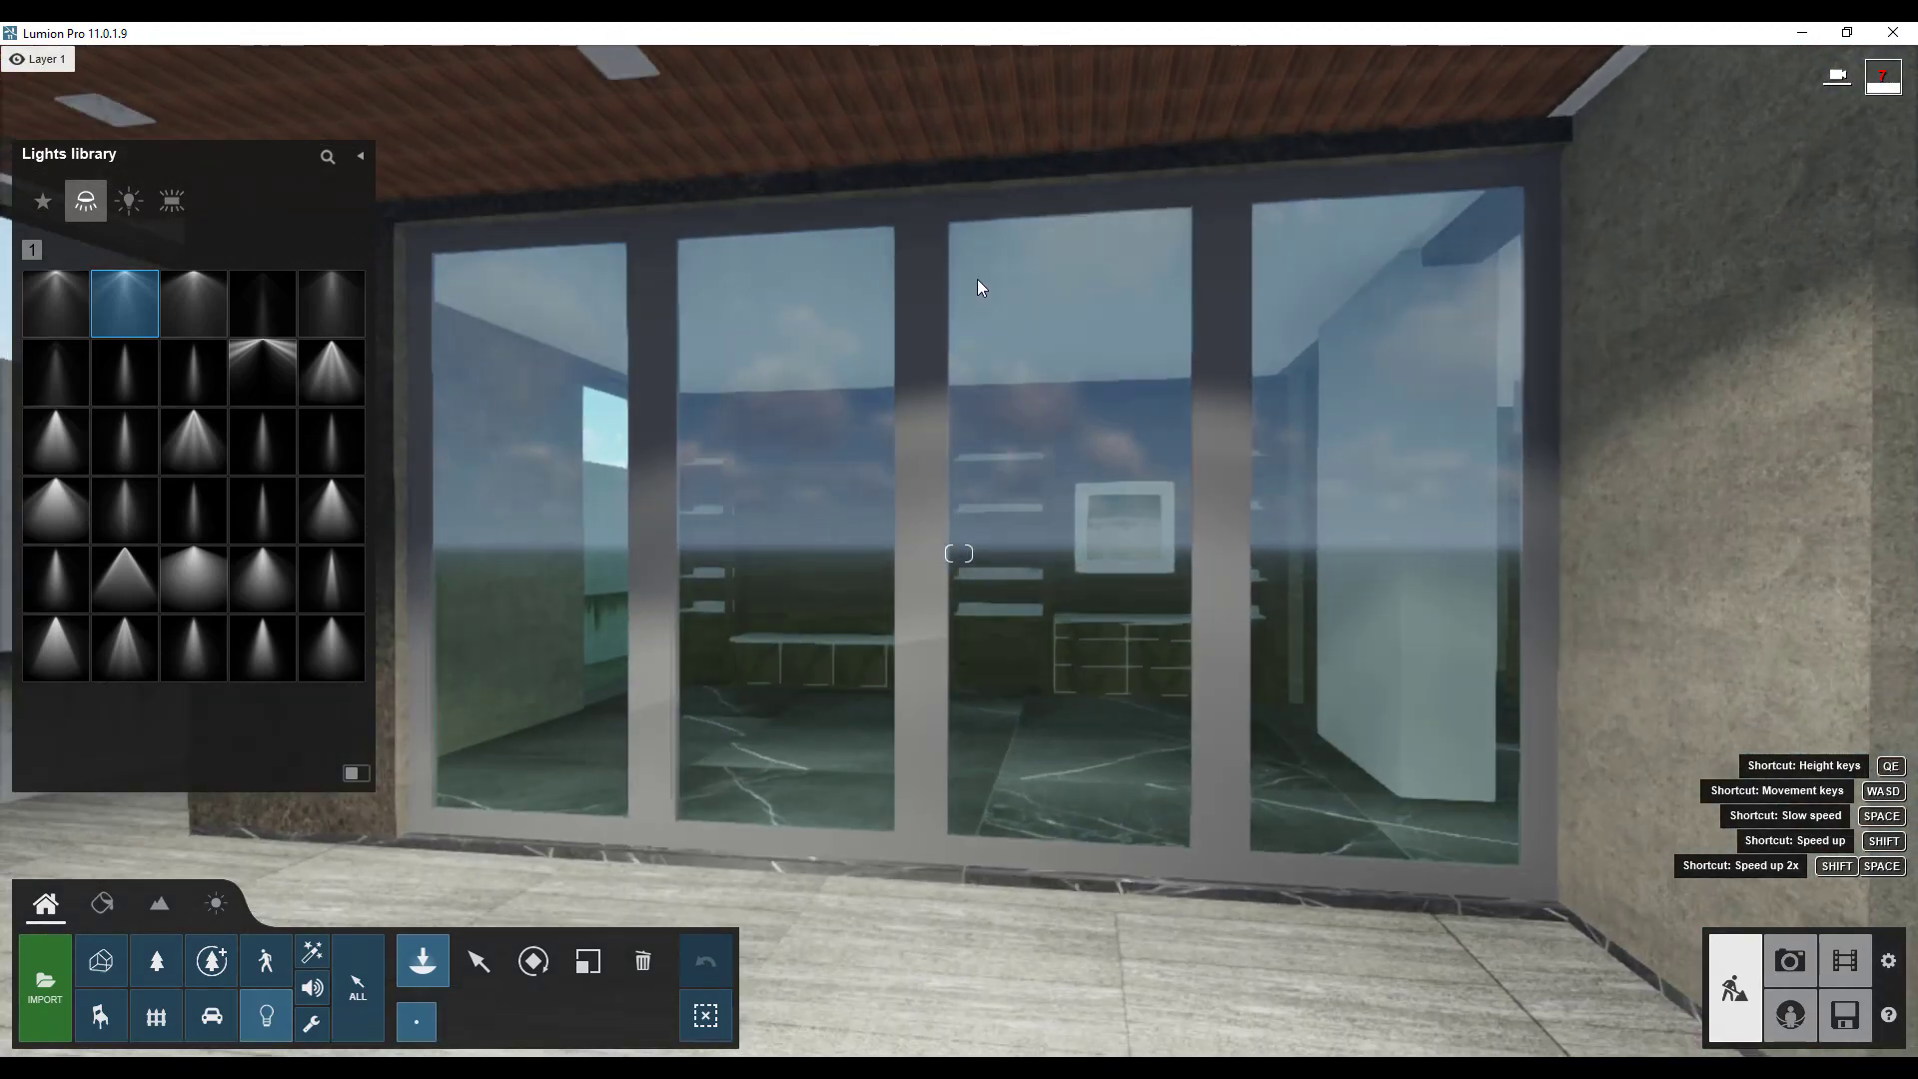
key(s)
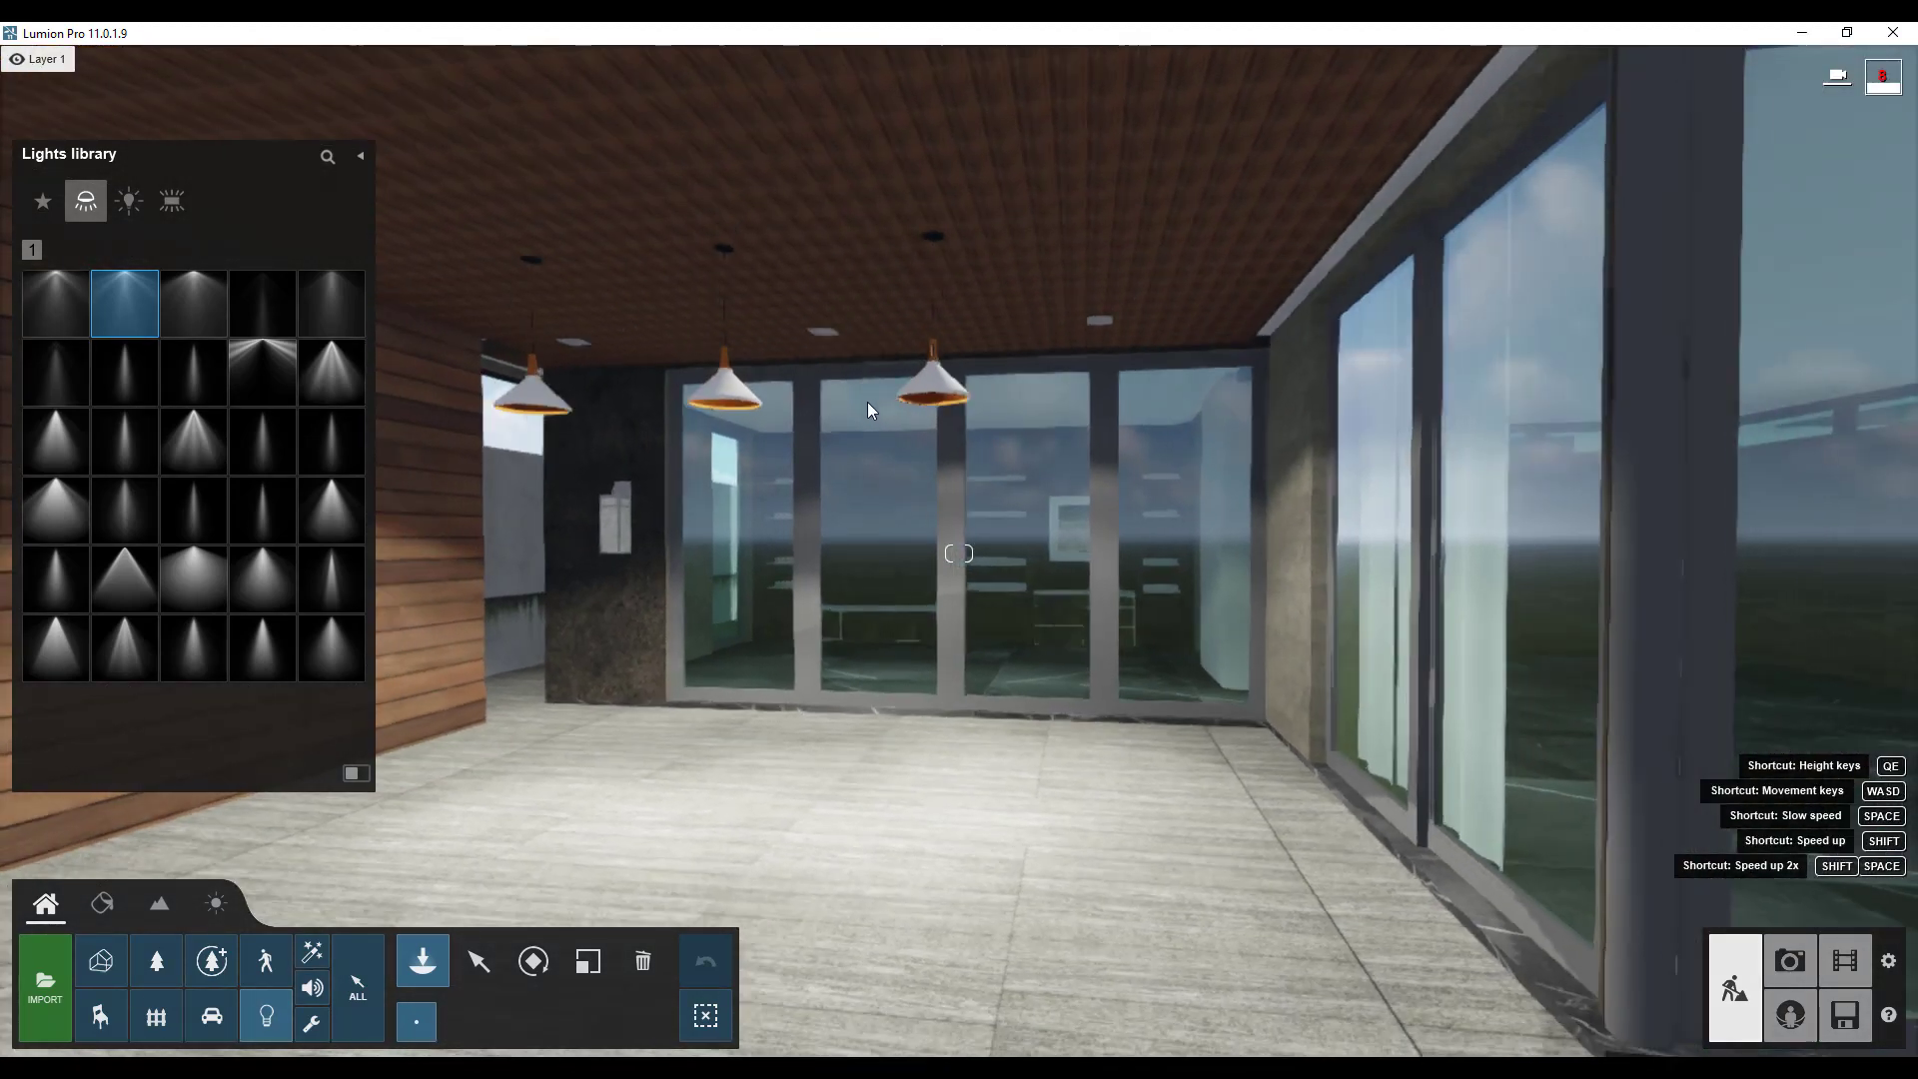
key(s)
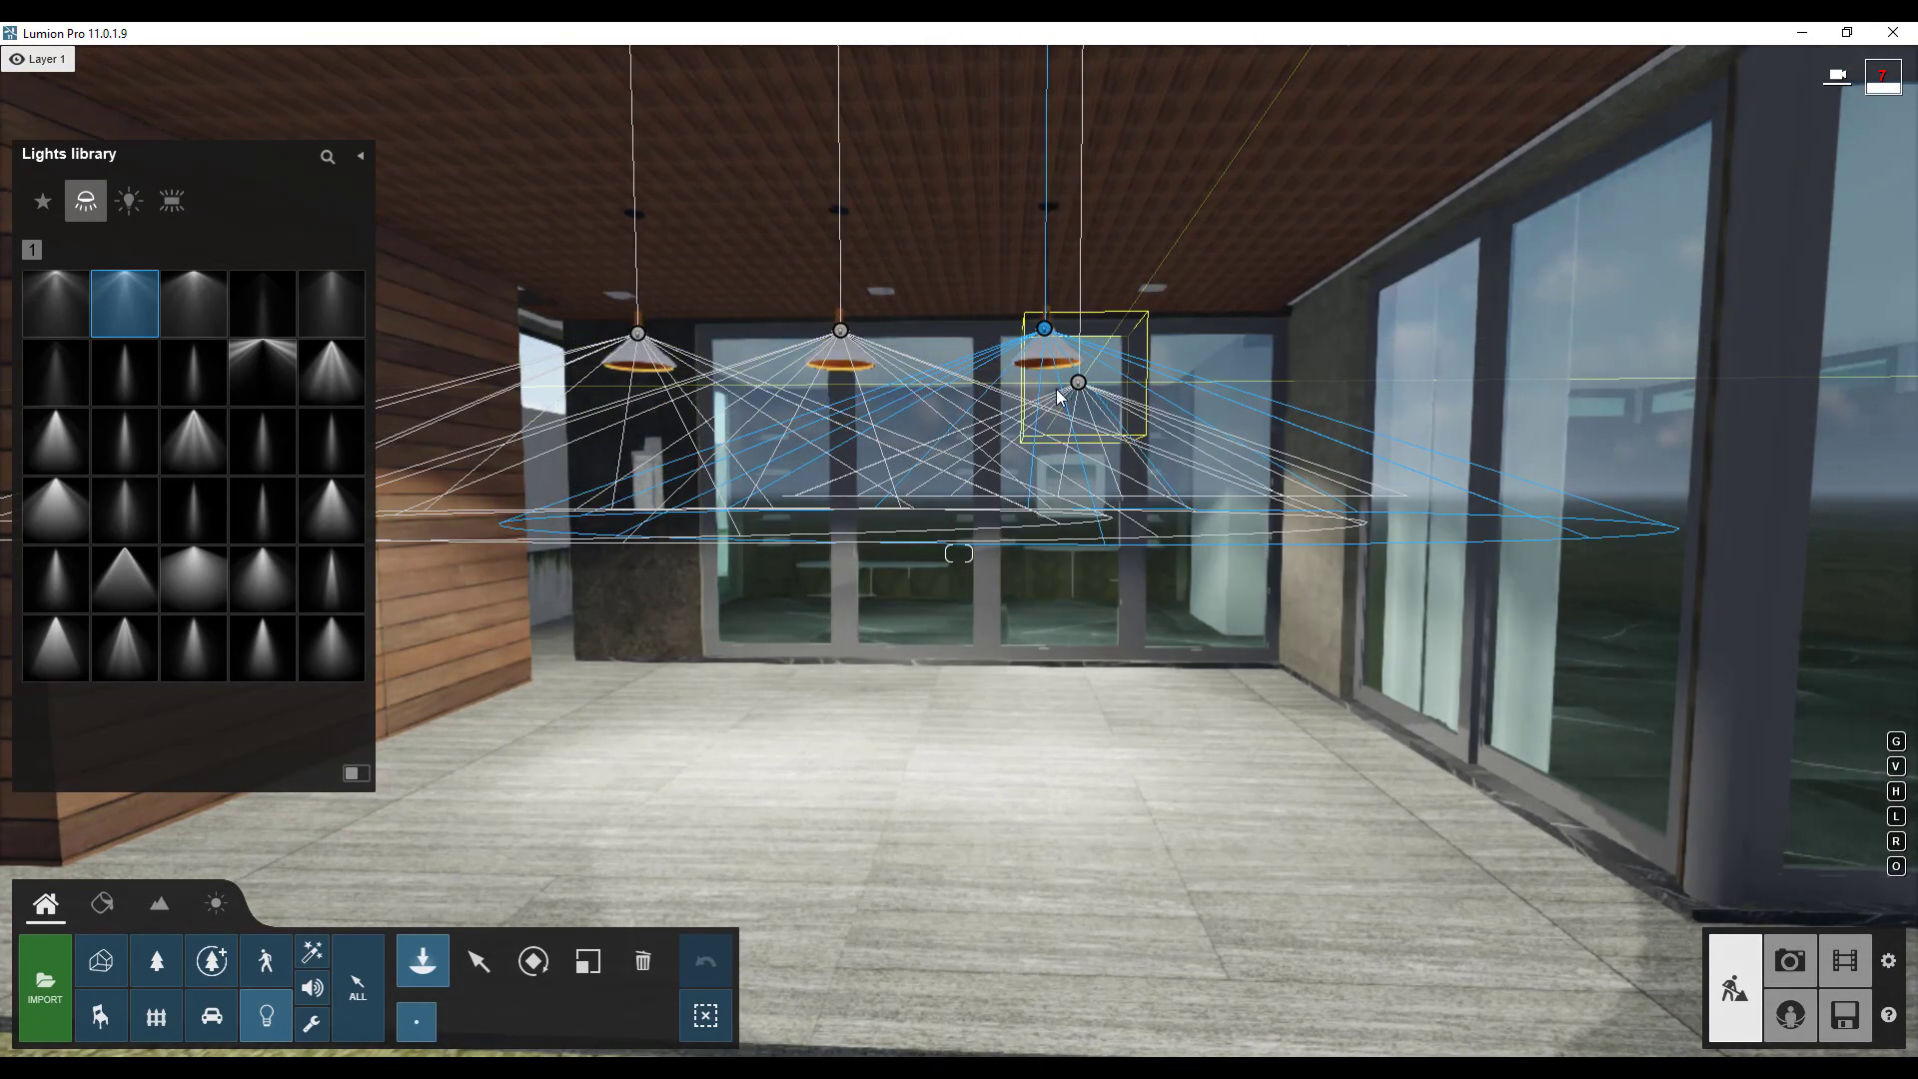
click(476, 964)
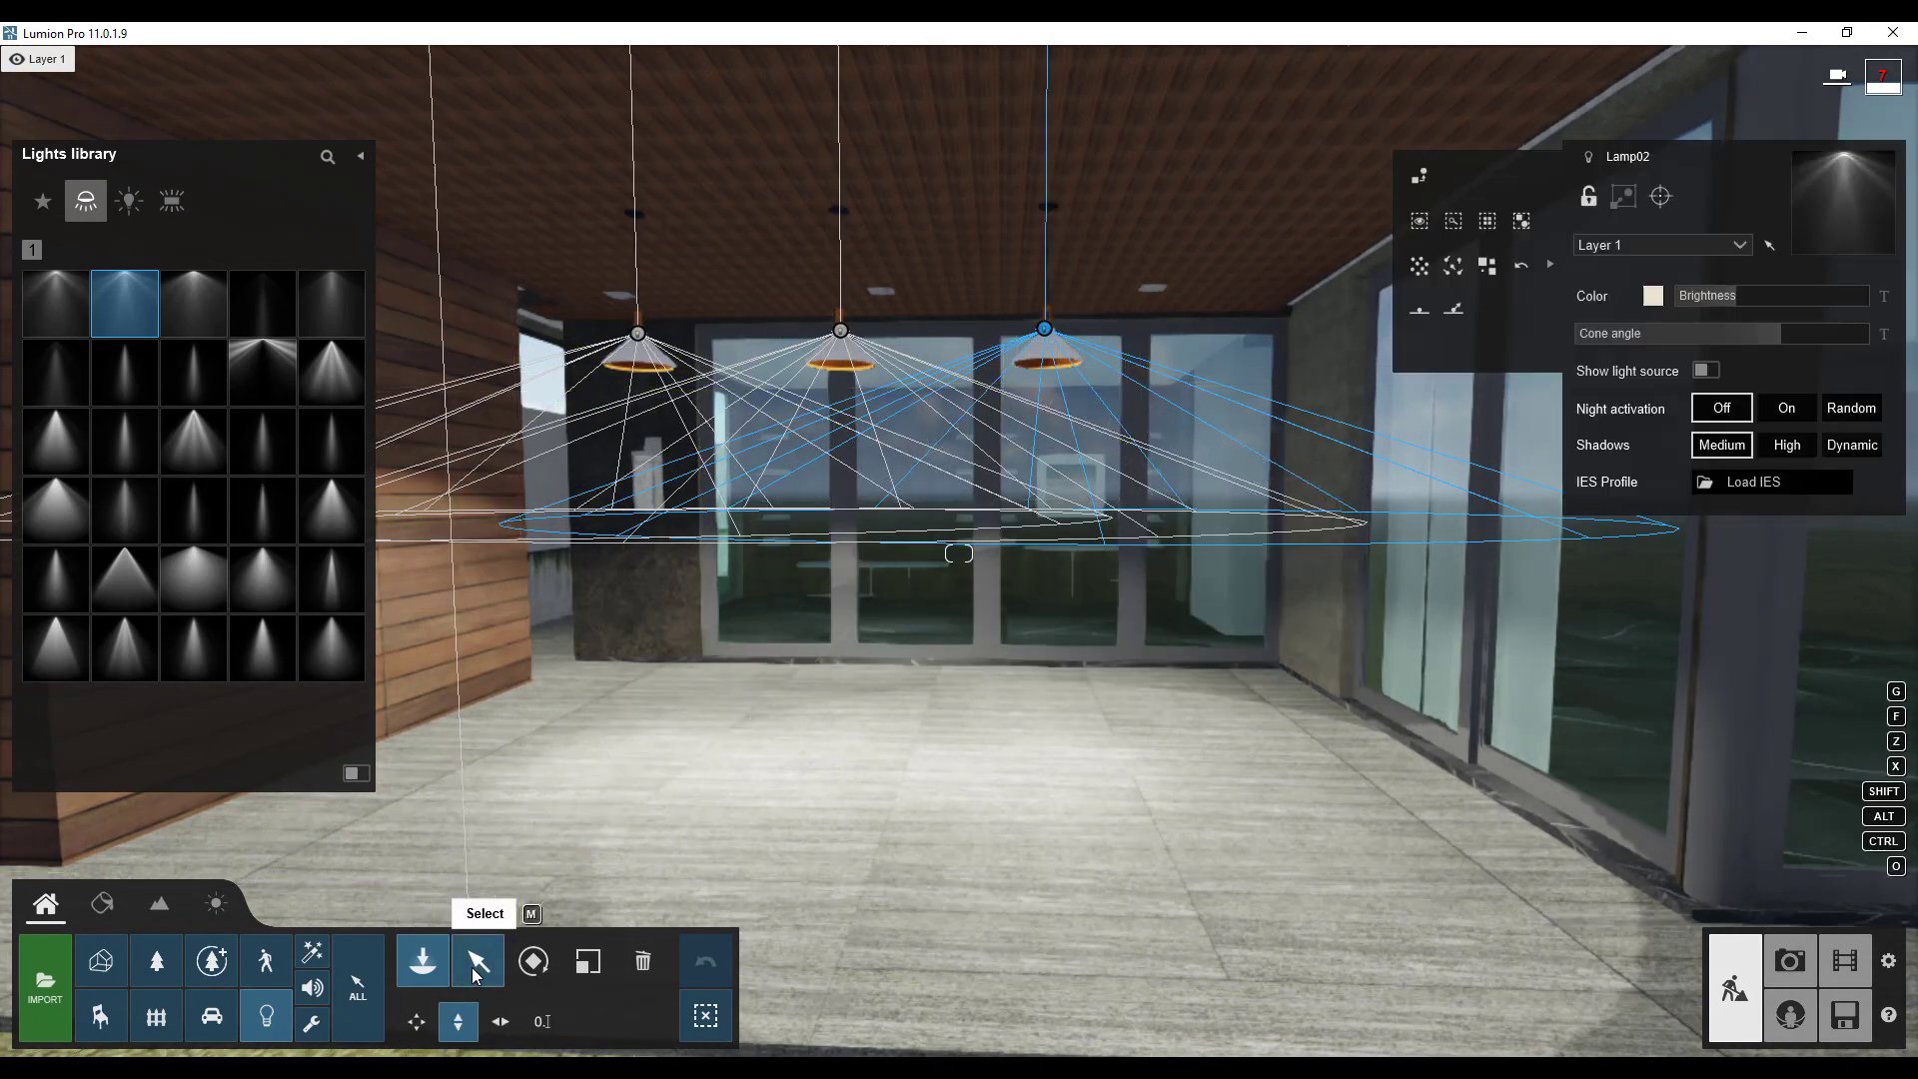
click(1550, 262)
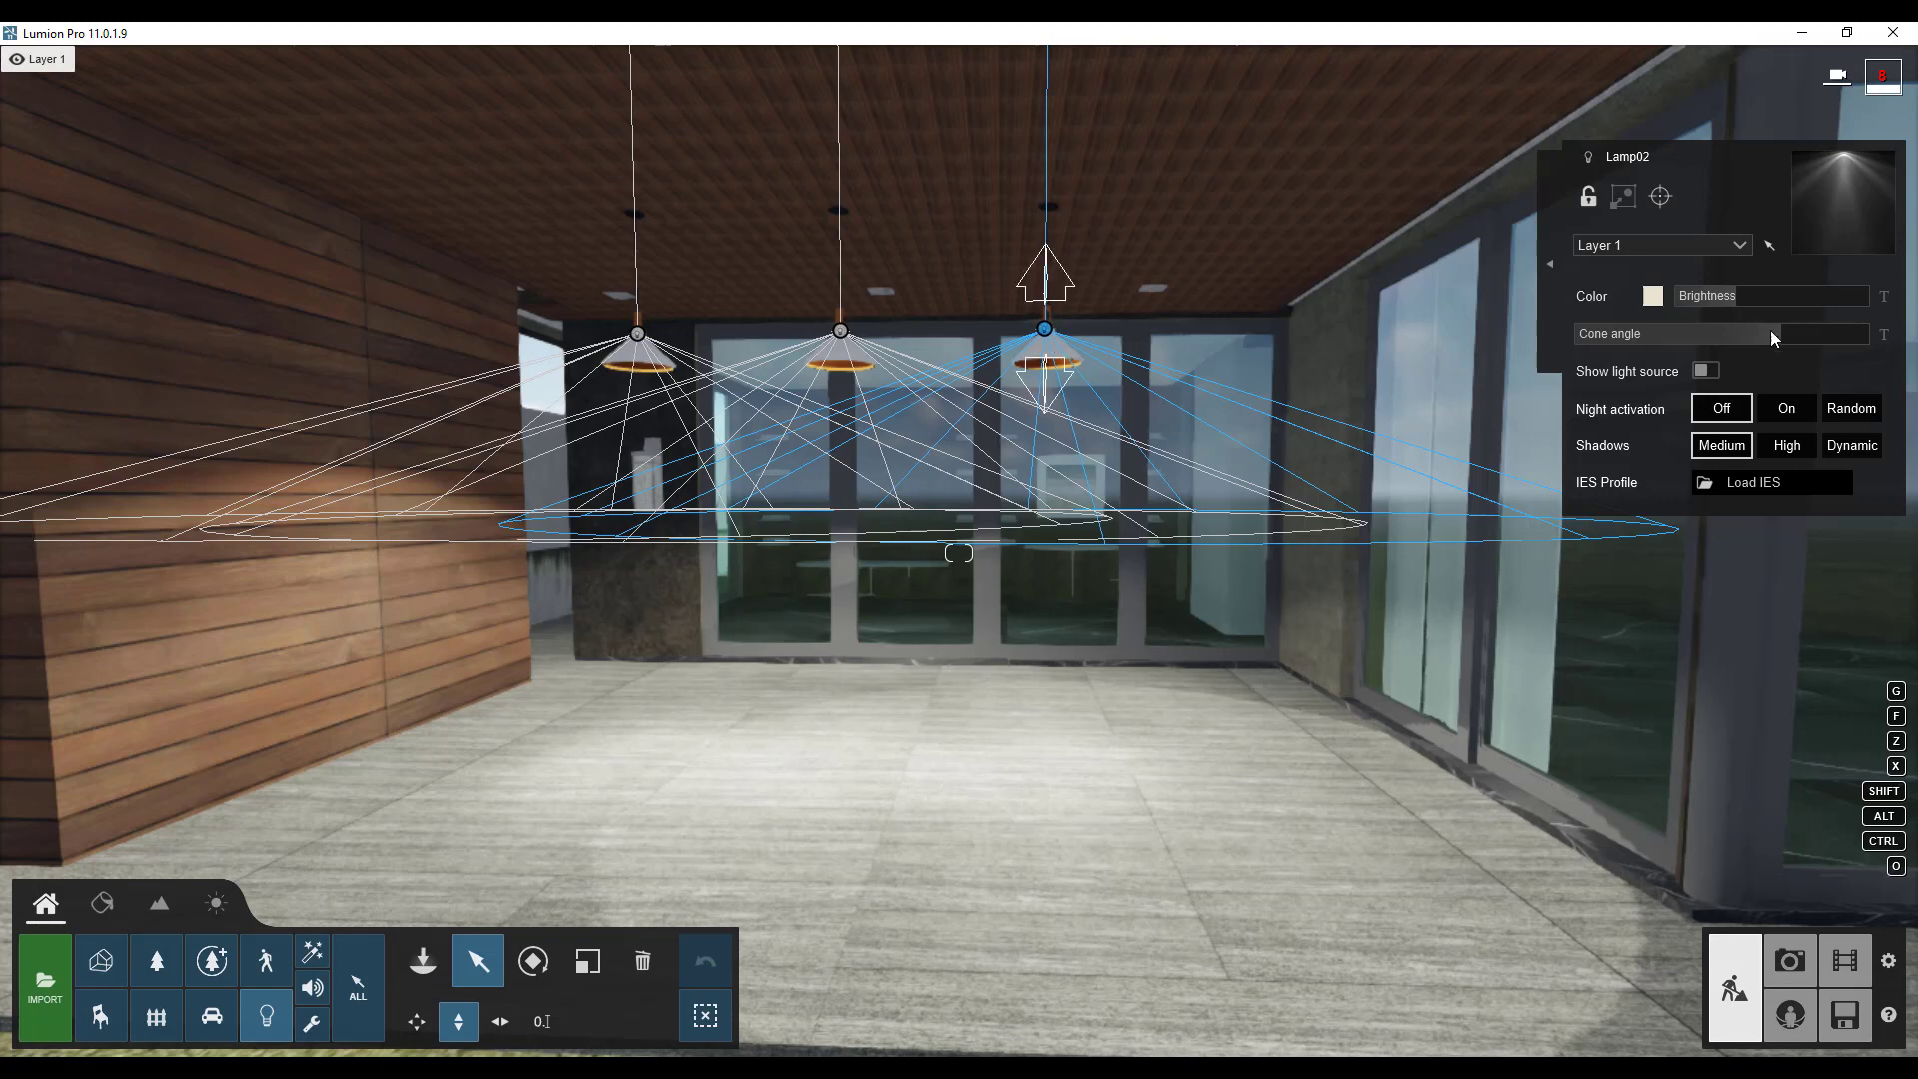
mouse_move(1735, 299)
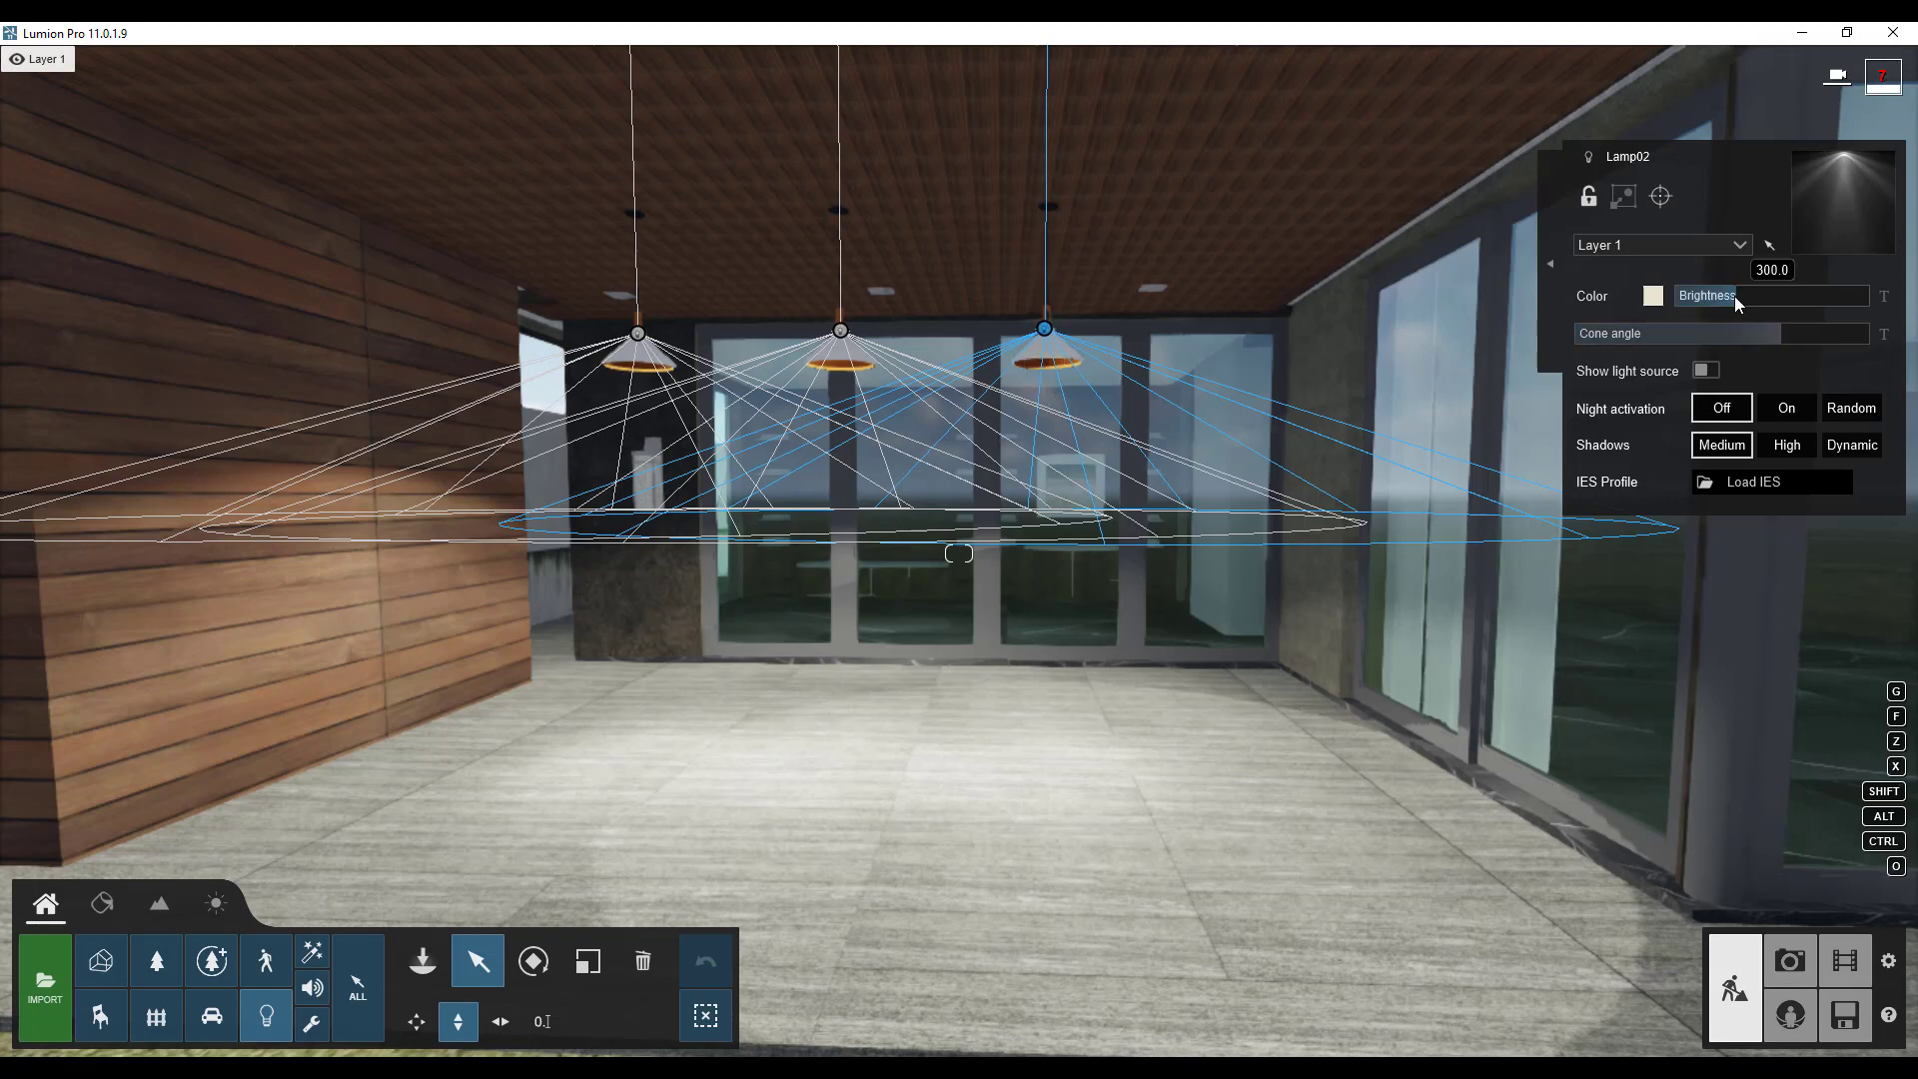
Try a dark yellow colour on the third pendant's spotlight, set it to deep blue, and show the advanced options.
click(1653, 296)
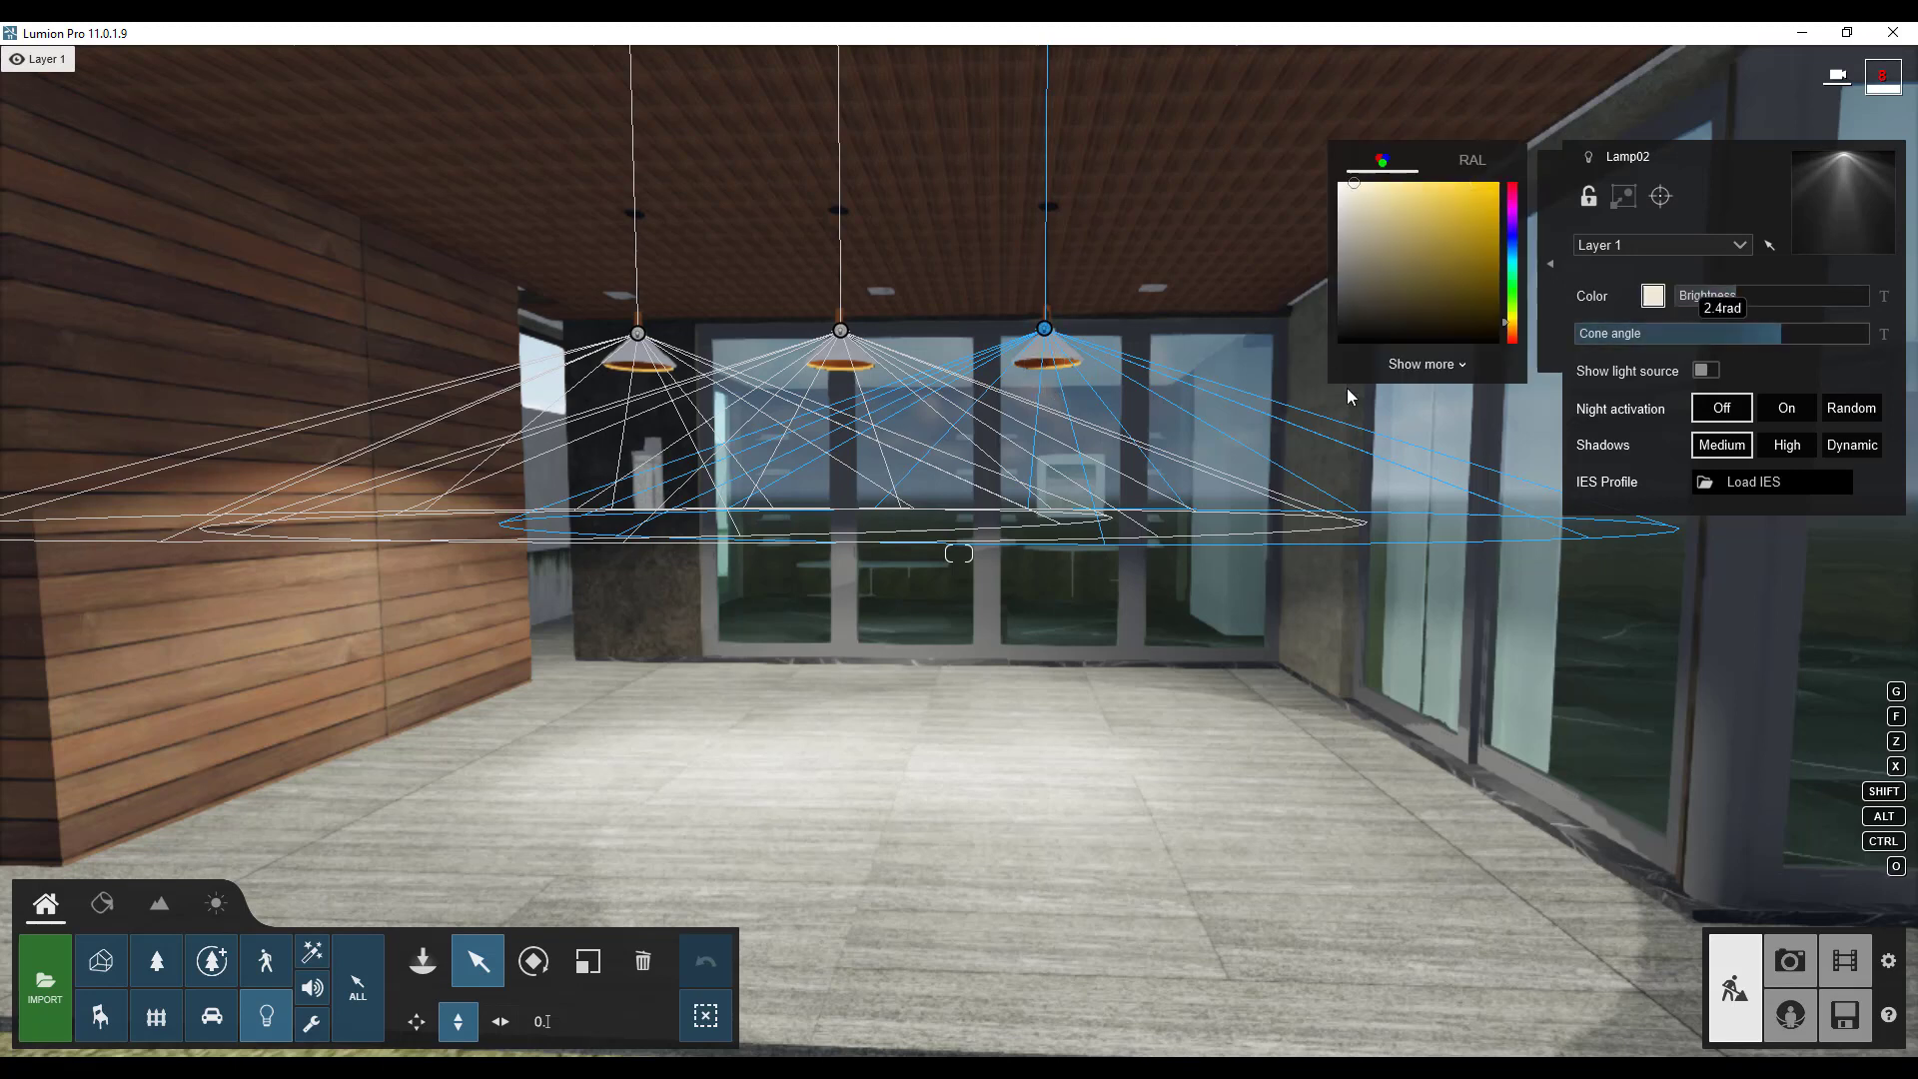
click(1495, 218)
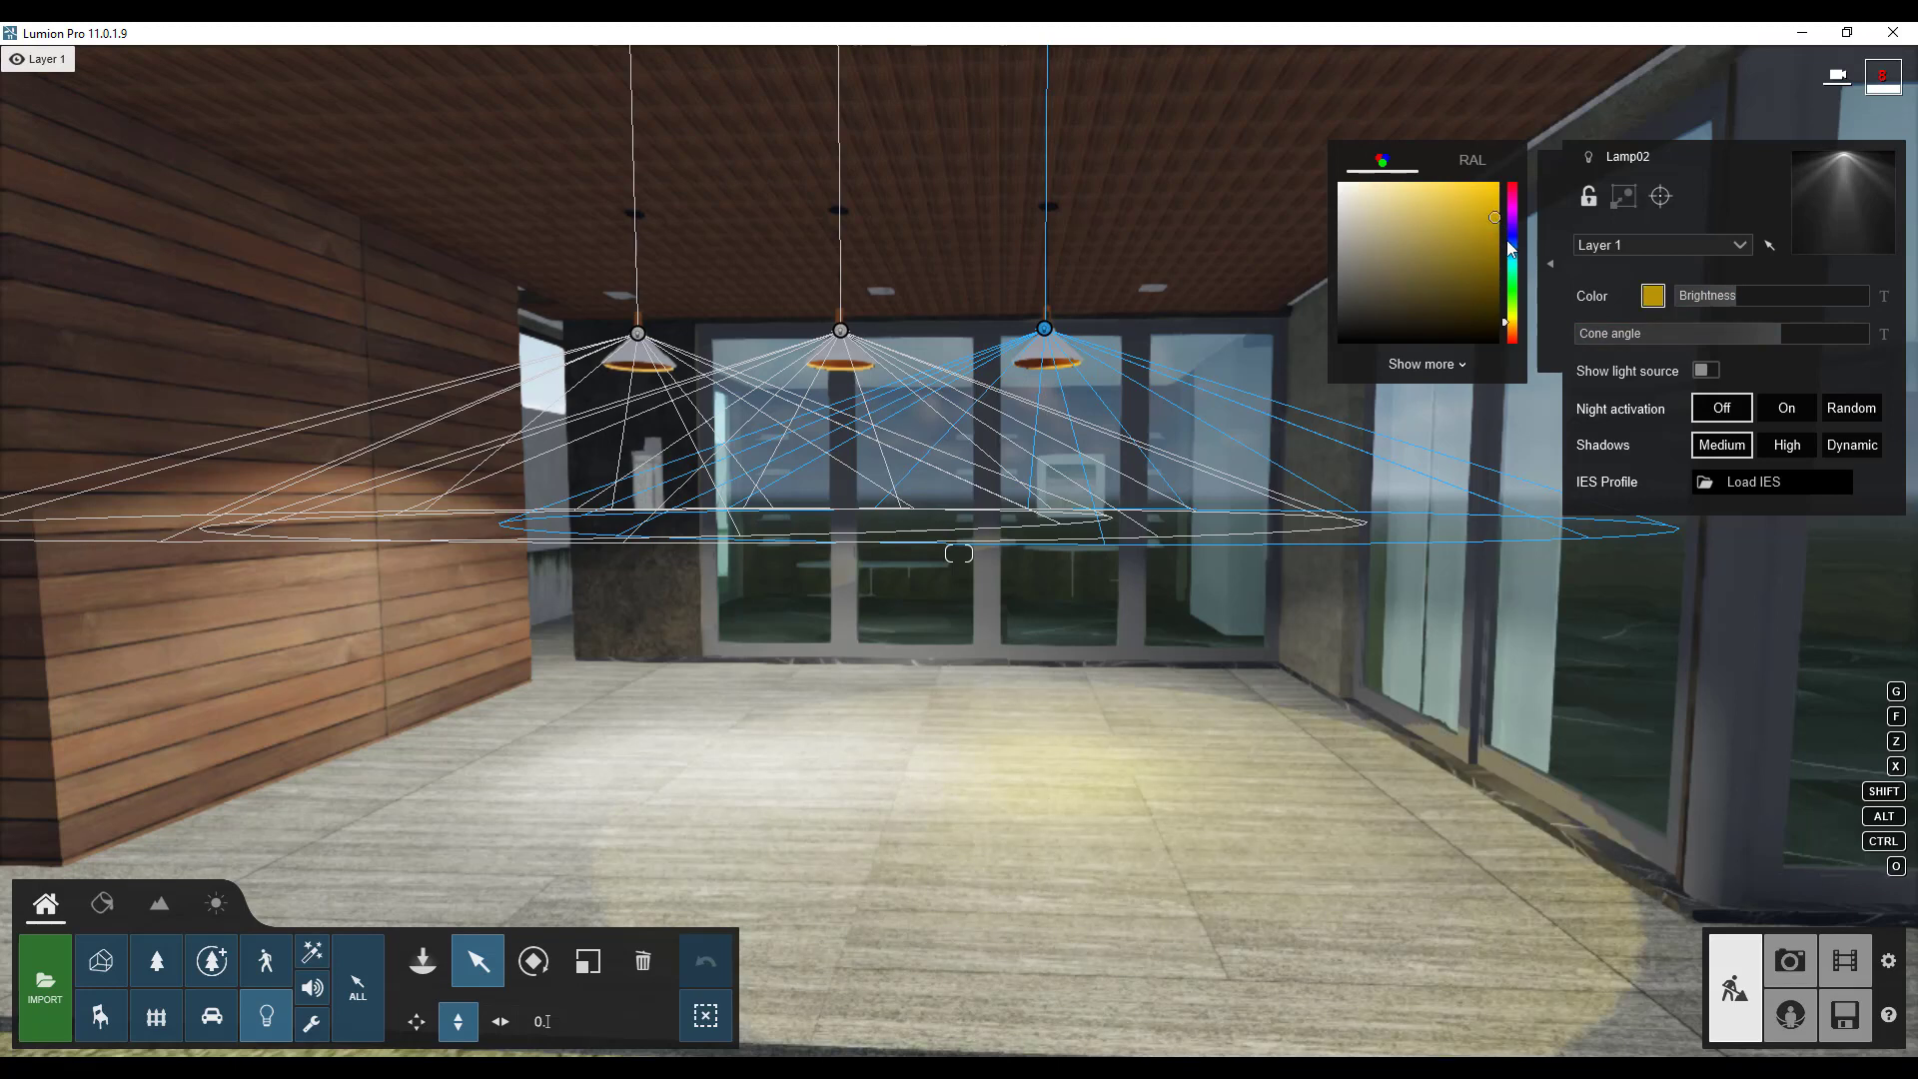
click(1510, 234)
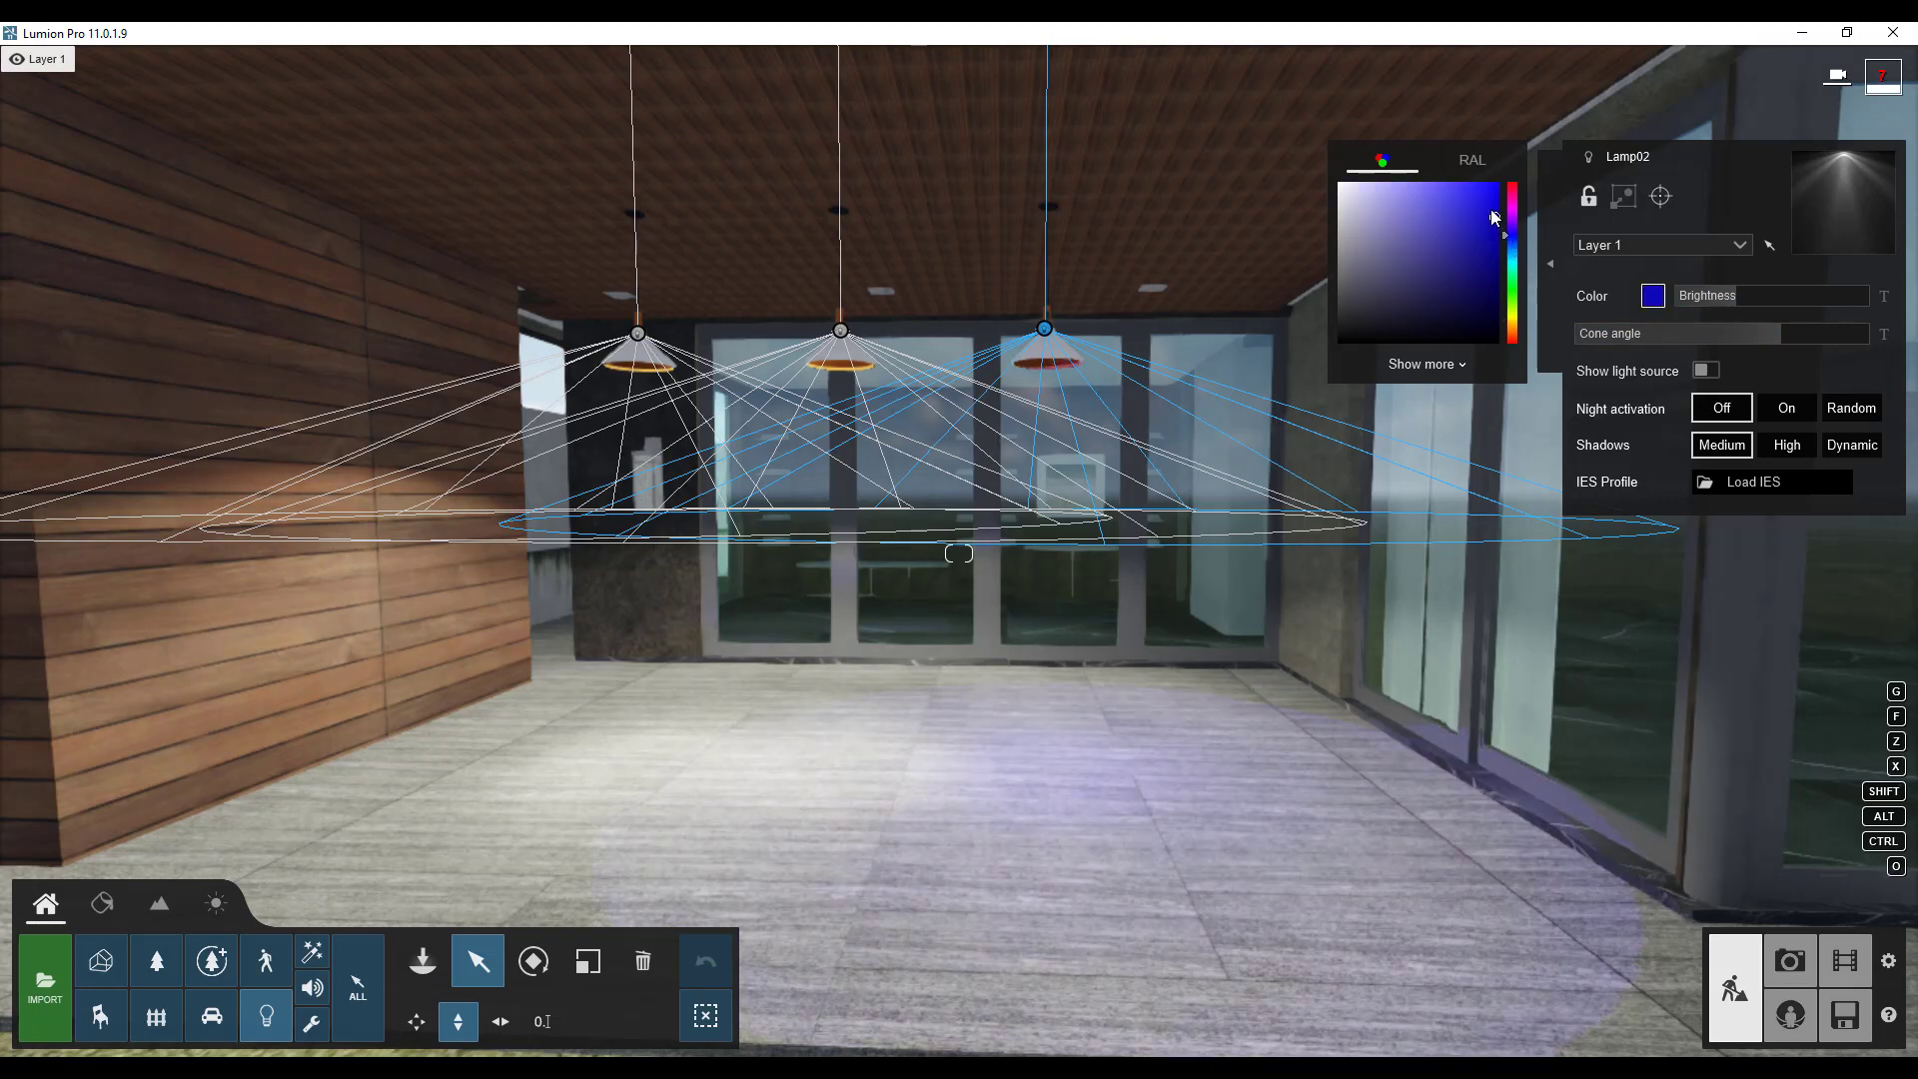
click(1550, 263)
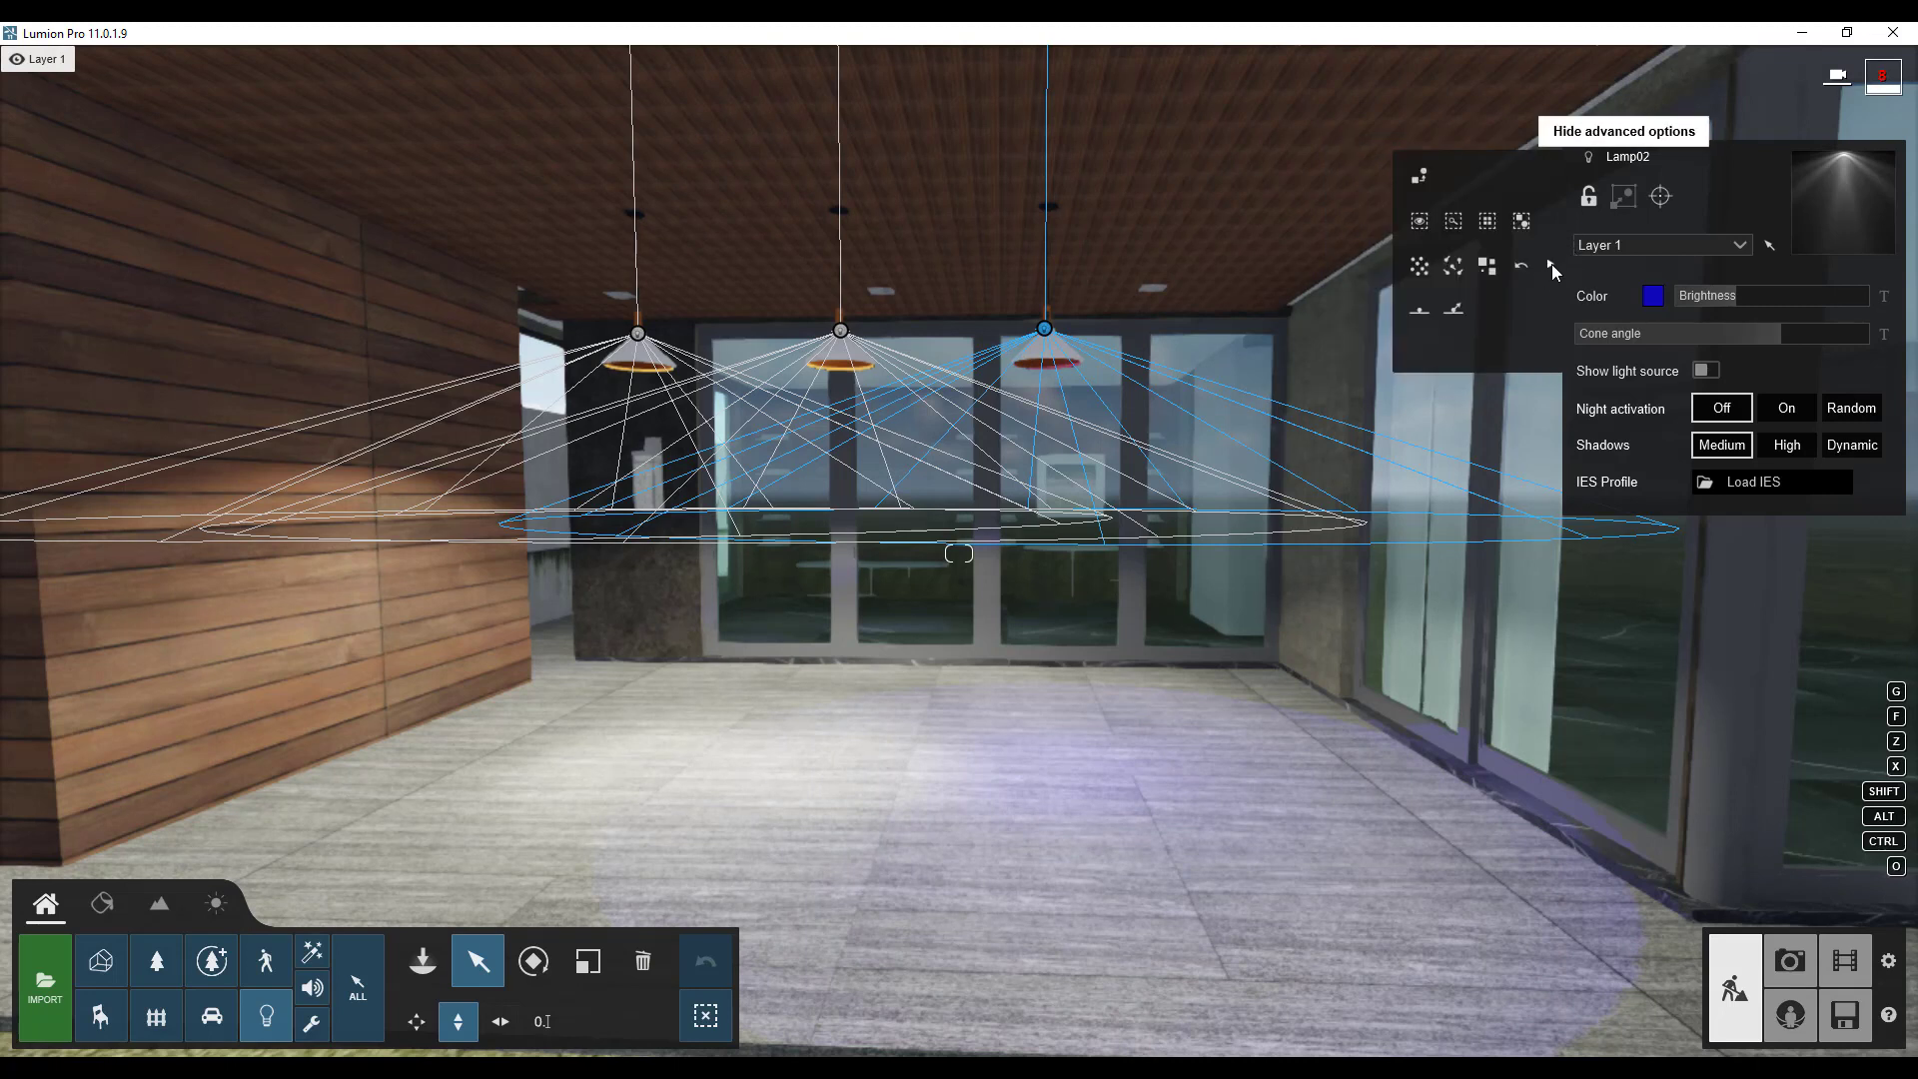
Select all three Lamp02 spotlights on the terrace and set their shared colour to a lighter violet-blue.
click(1490, 224)
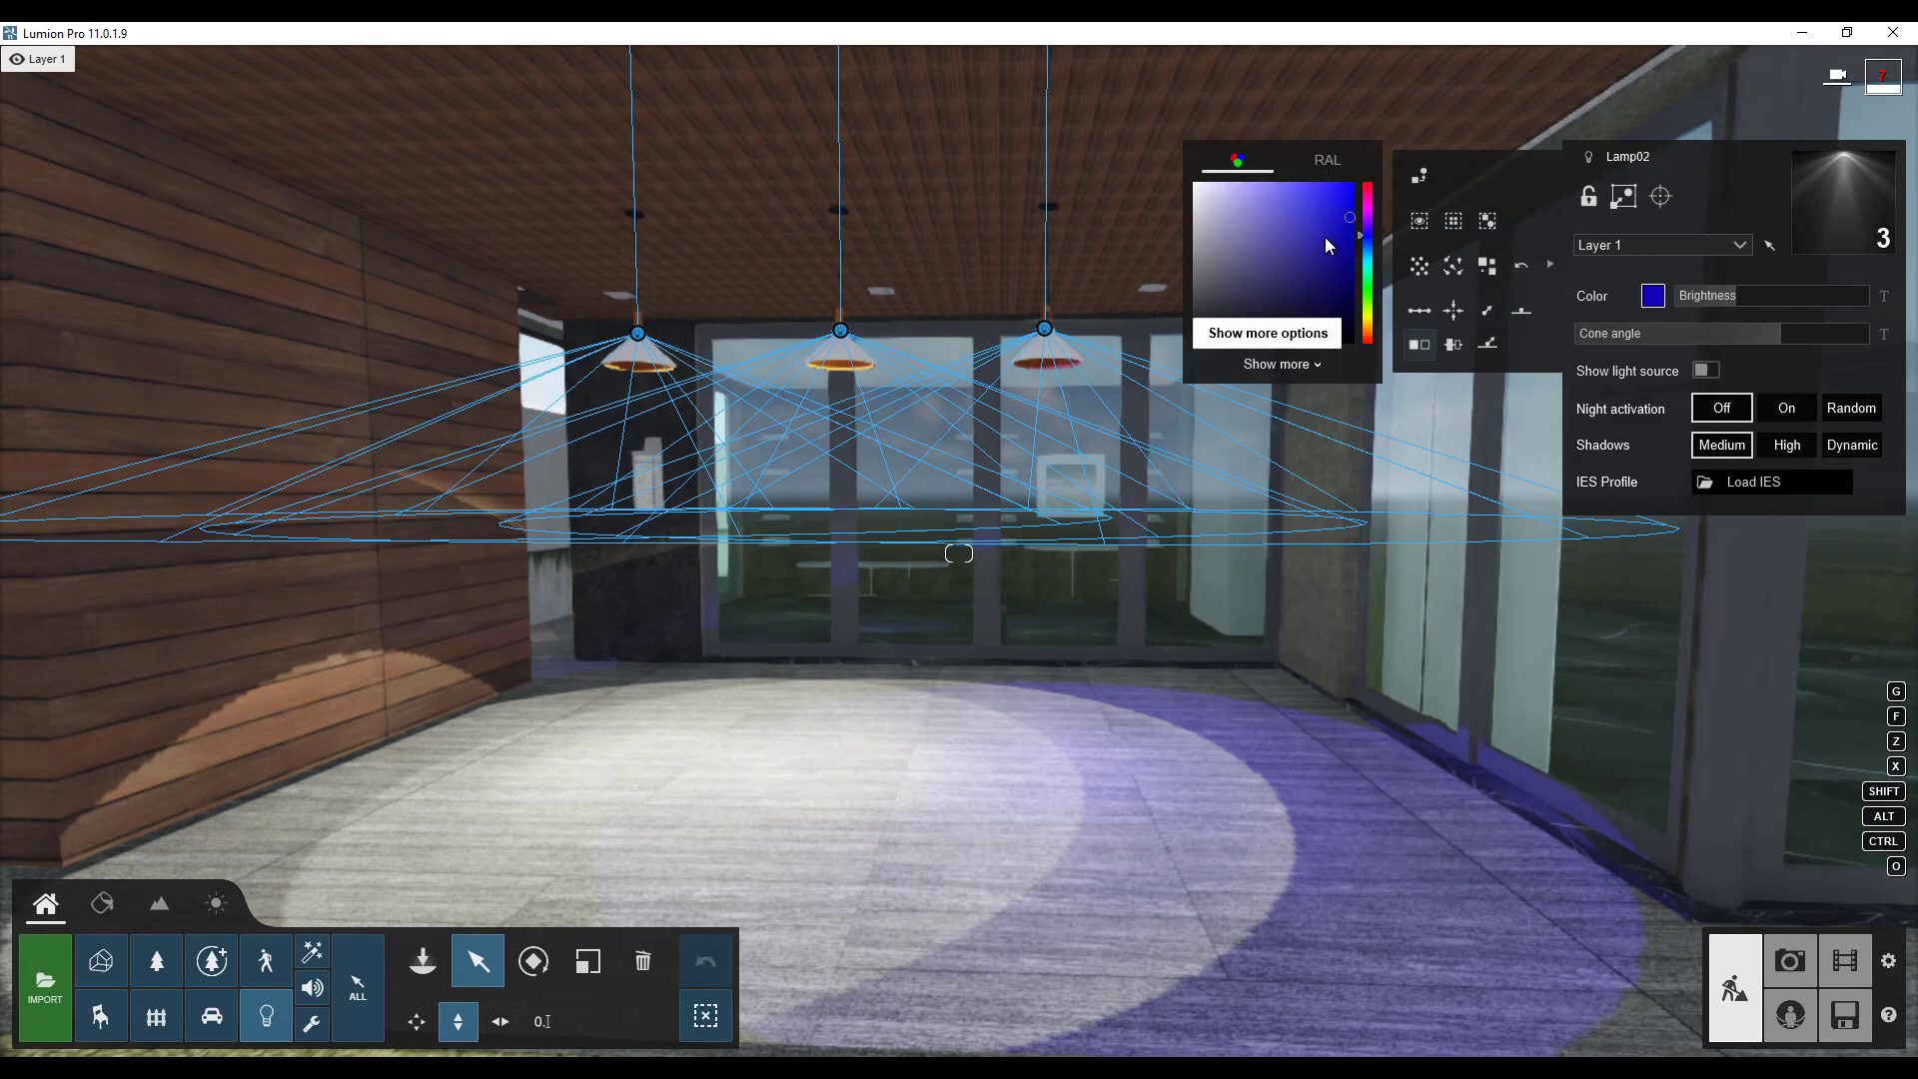
click(1315, 219)
click(1307, 214)
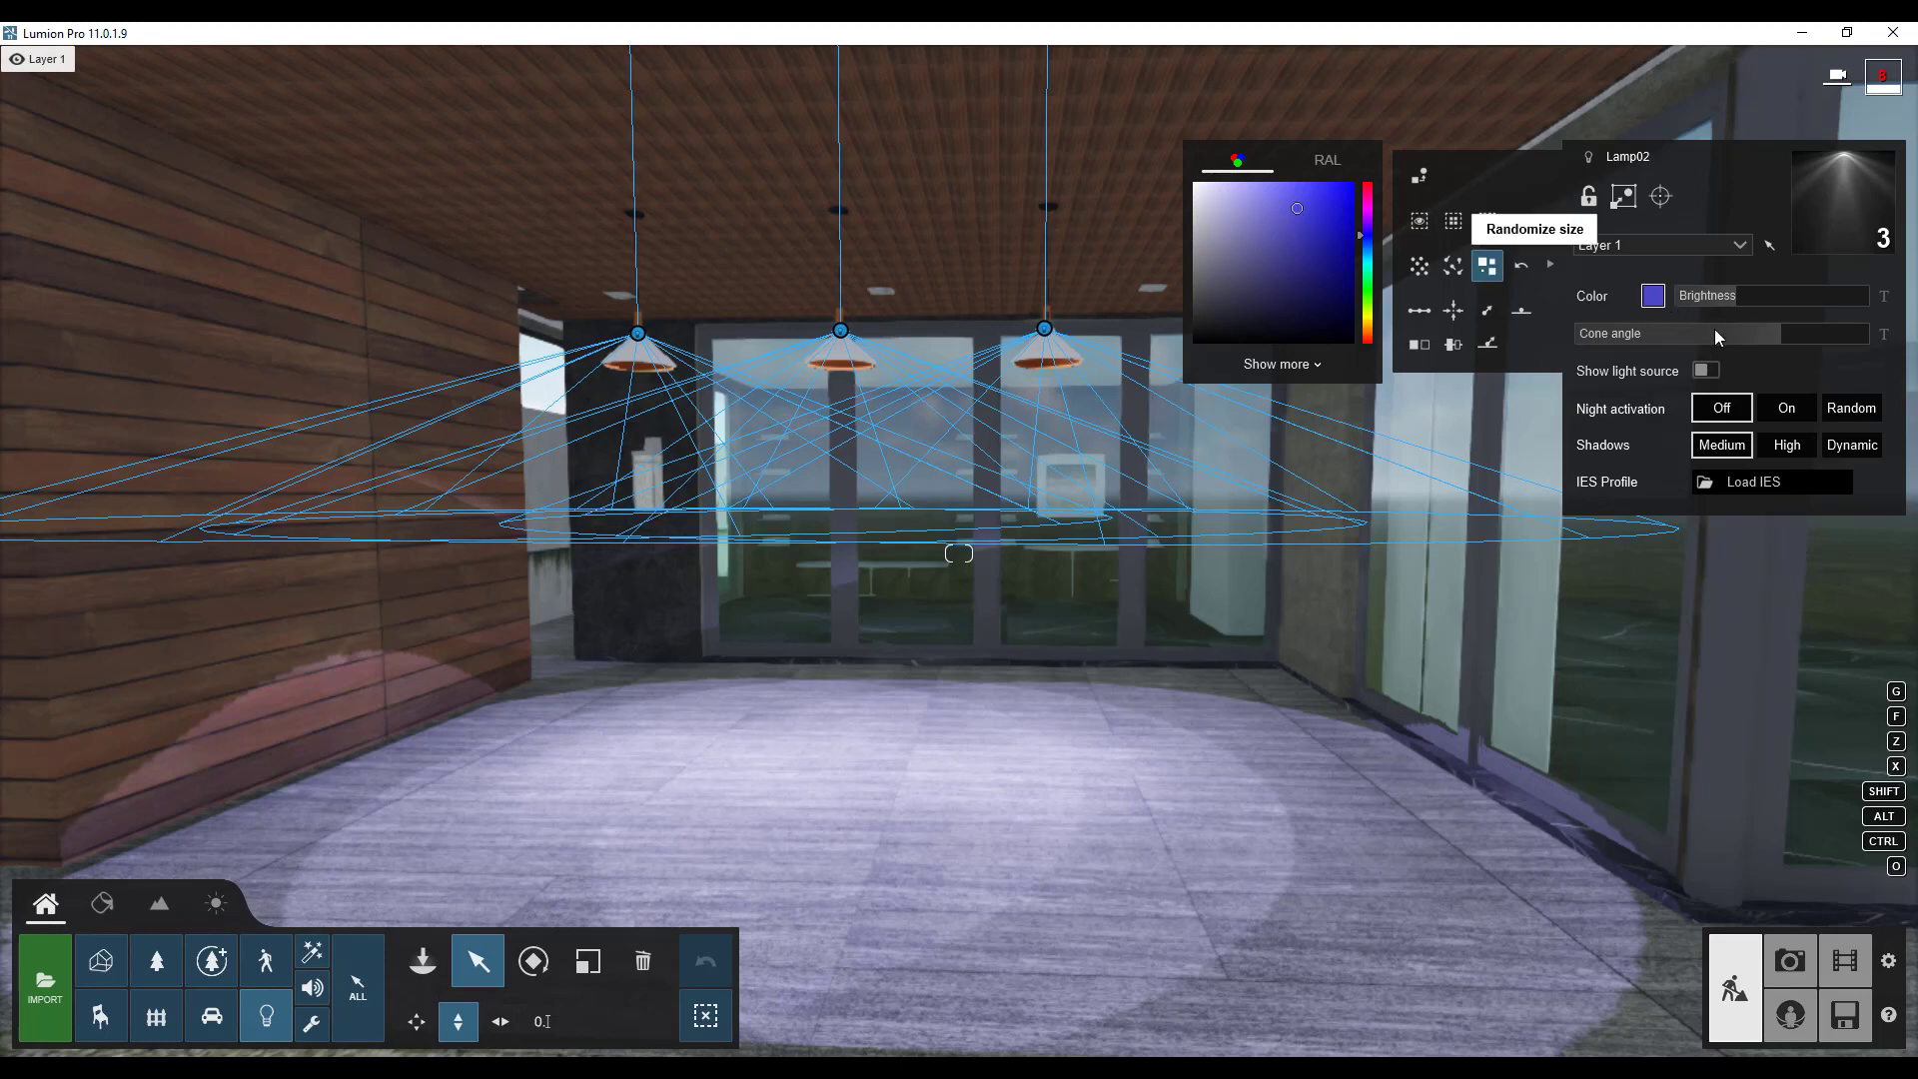
Narrow the cone angle of the three spotlights to about 1.4 rad and turn on their visible light source.
mouse_move(1780, 334)
drag(1774, 337, 1634, 365)
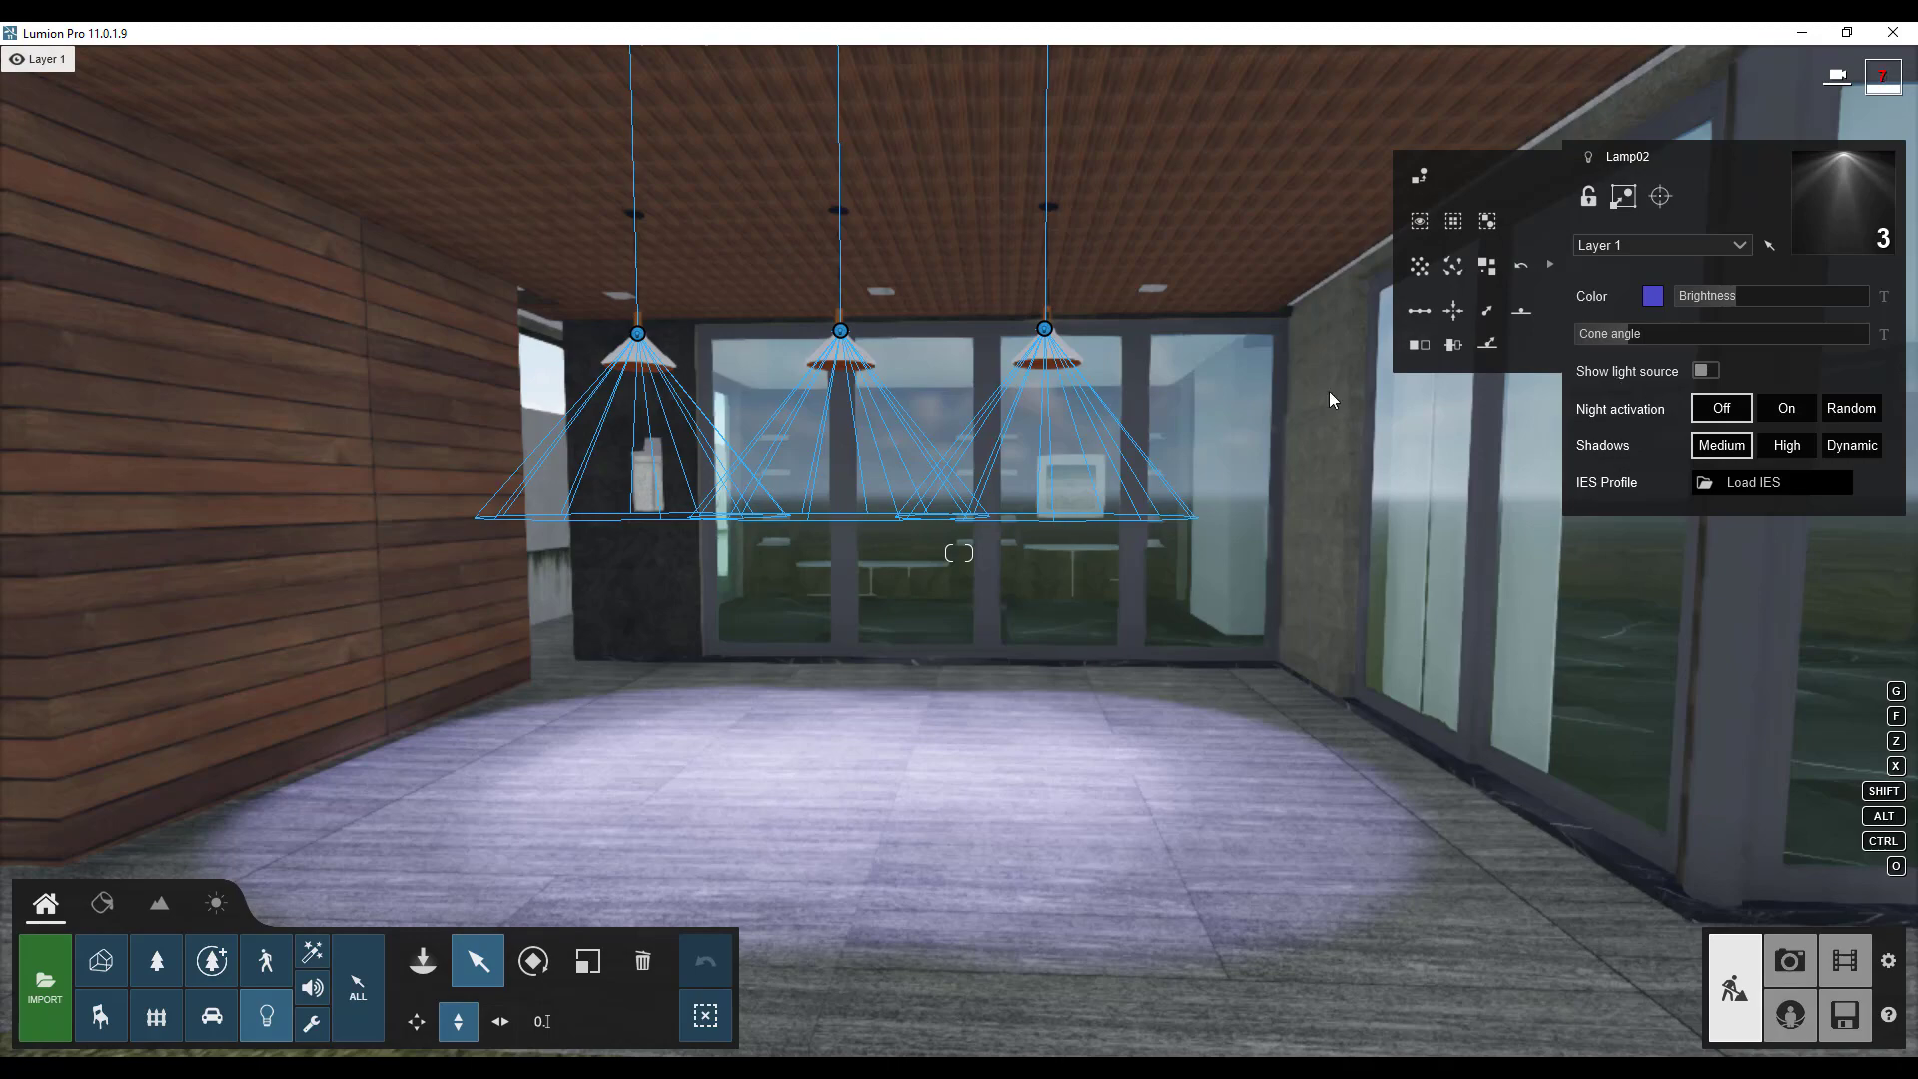
key(w)
right_drag(1105, 337, 1138, 253)
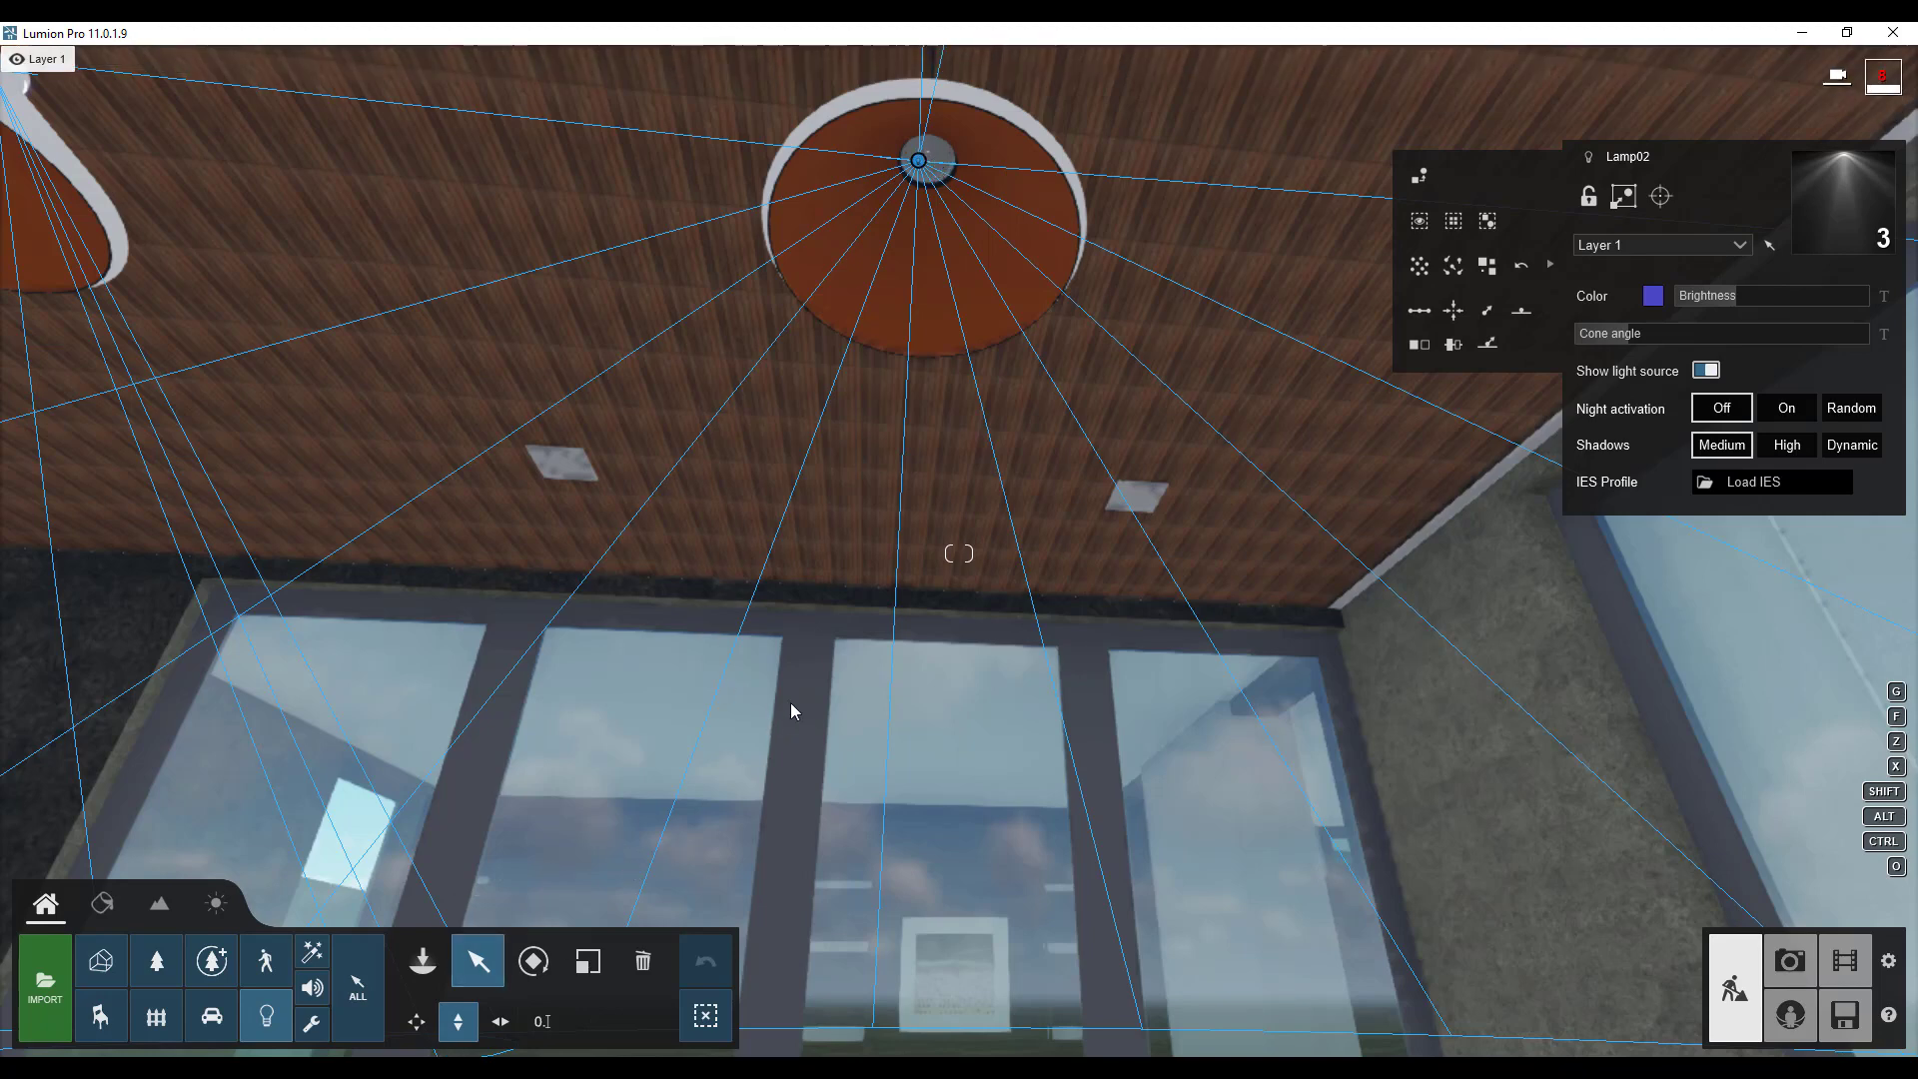
right_drag(789, 703, 861, 577)
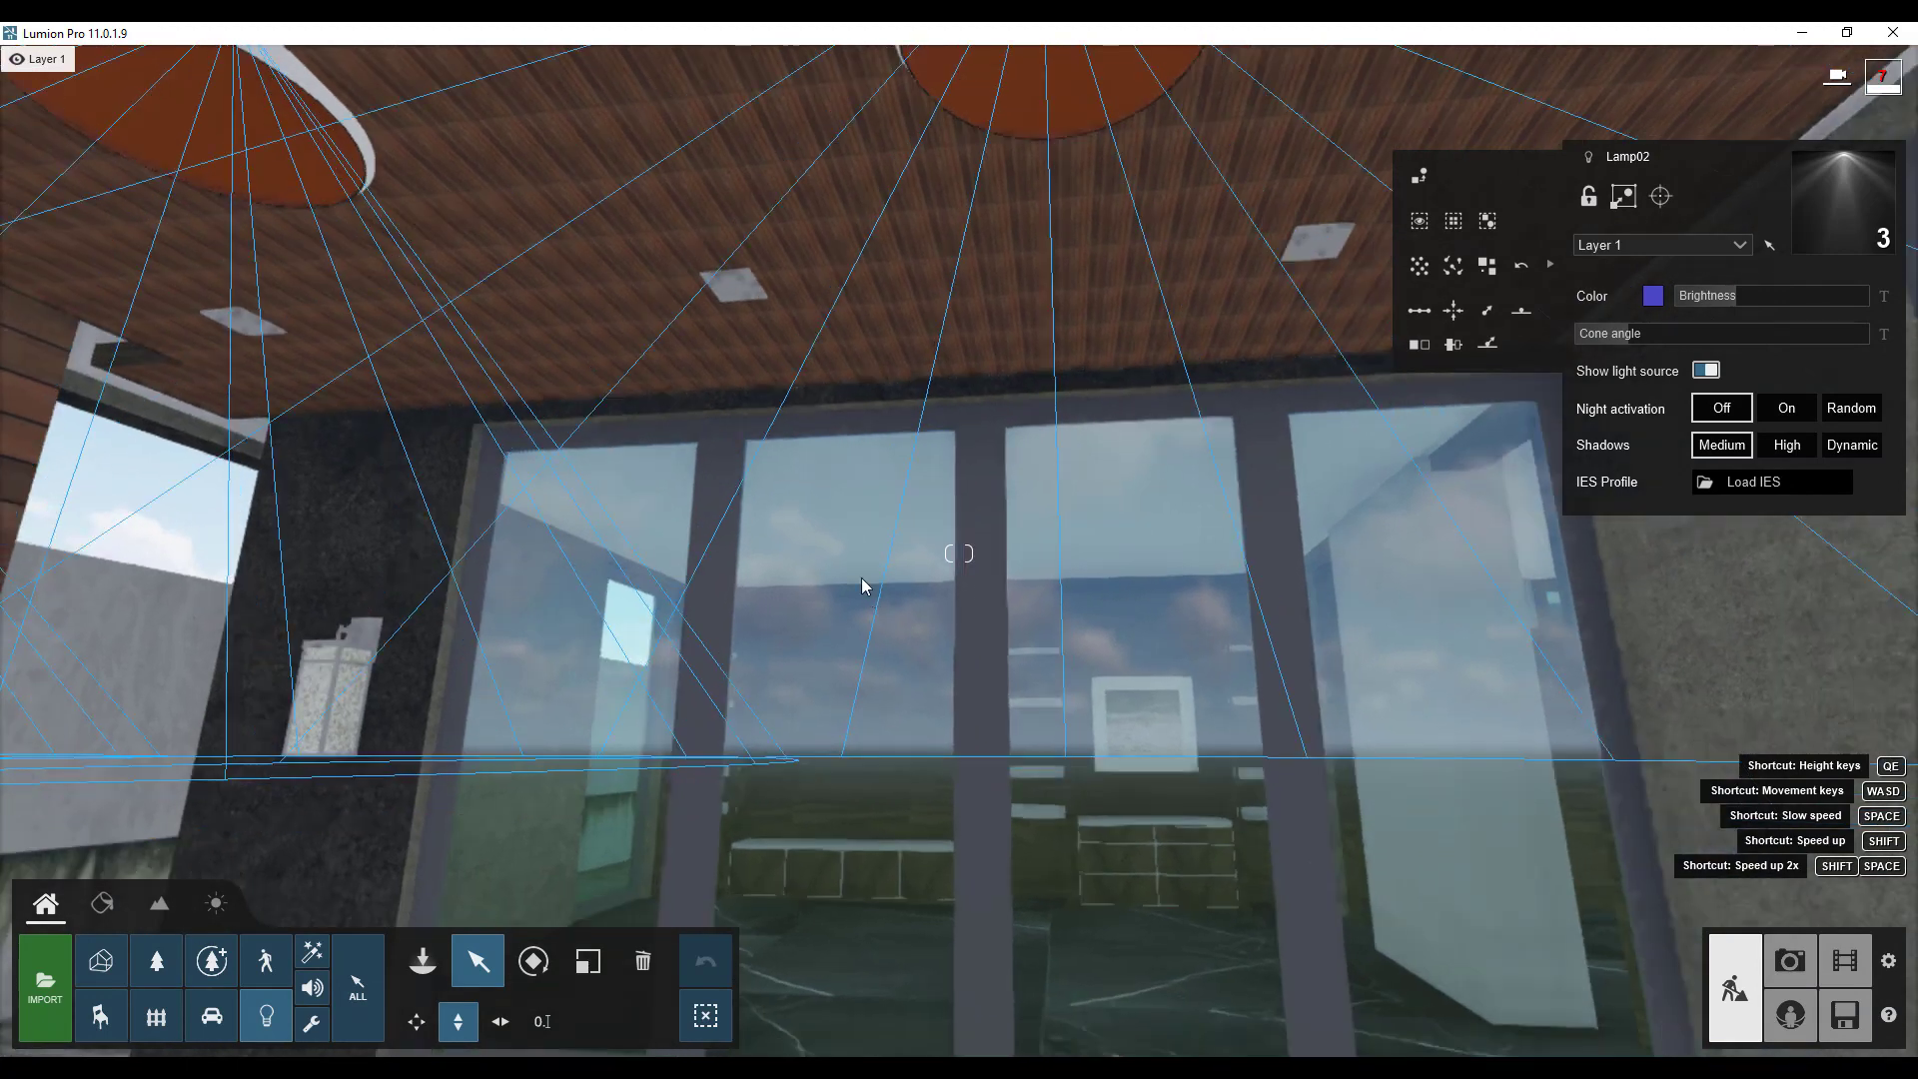
key(s)
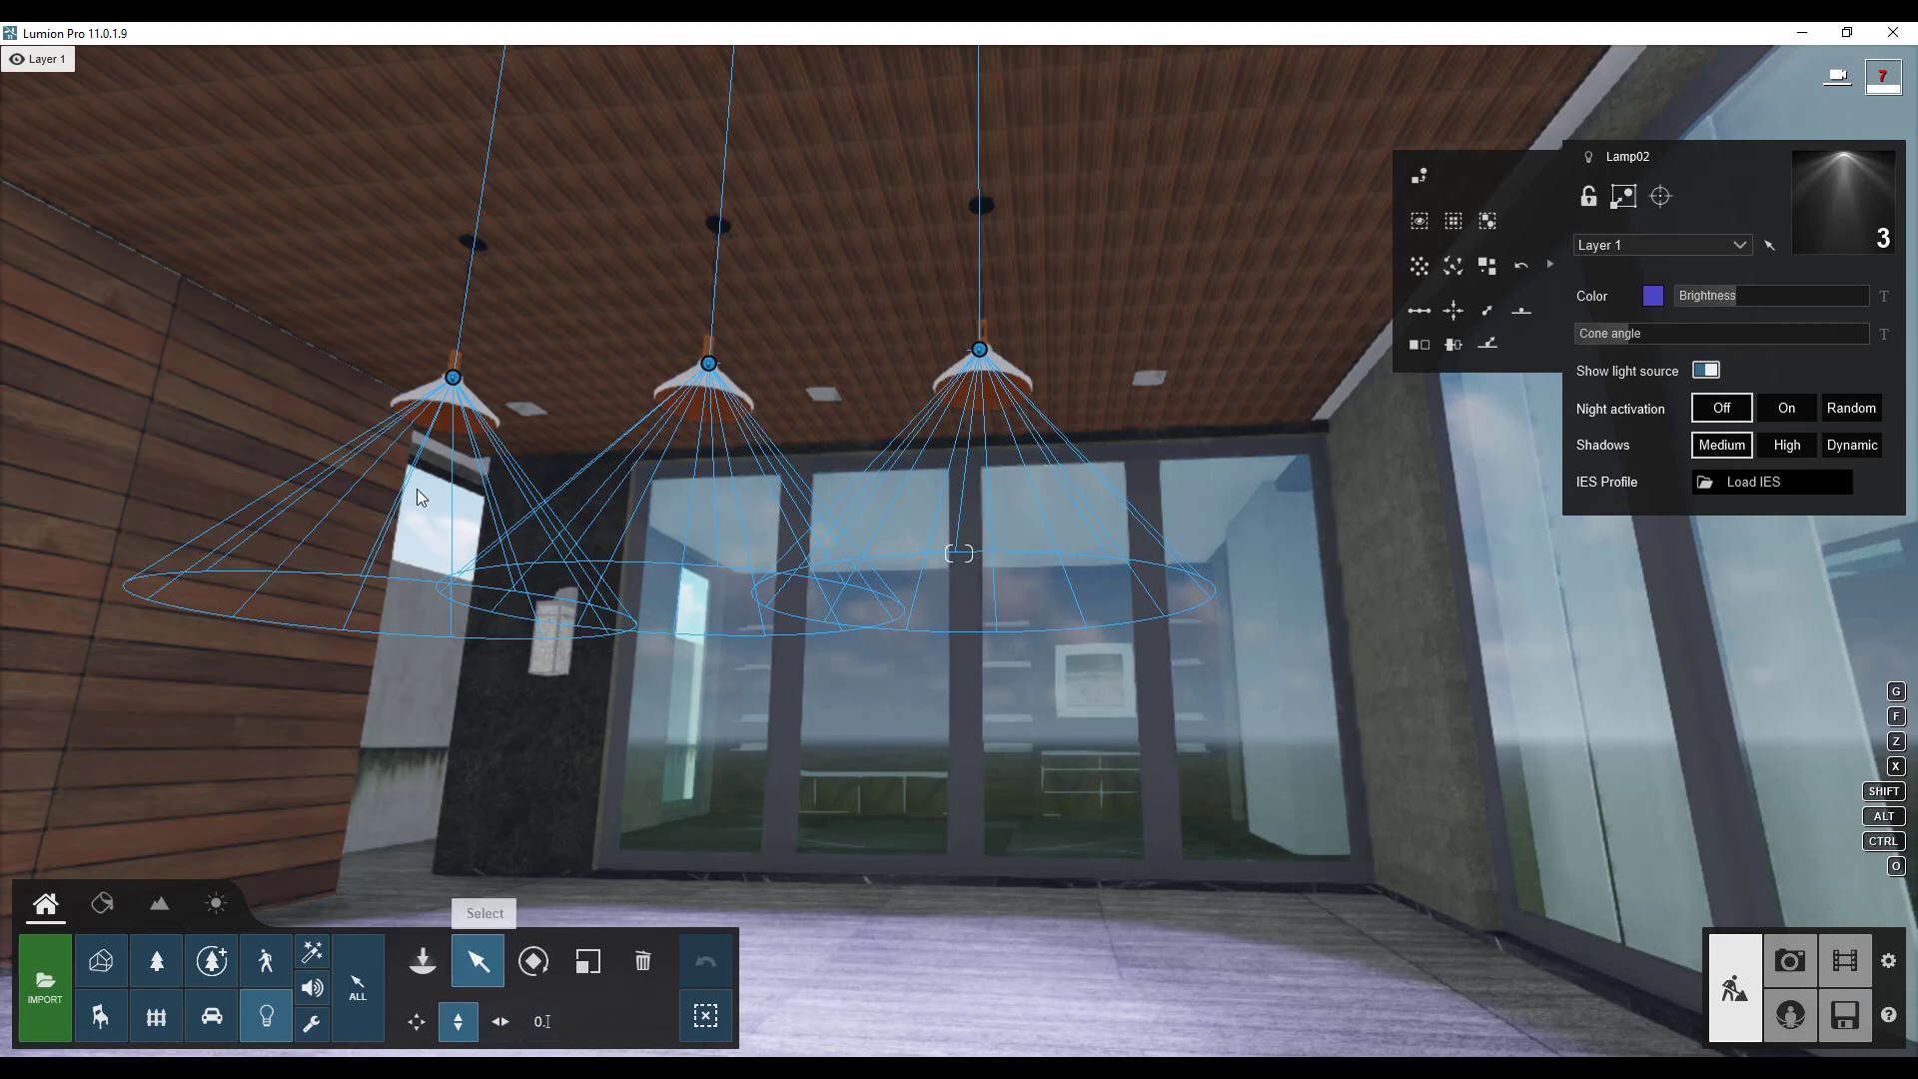
Move the three selected spotlights slightly down so their light sources sit inside the pendant shades.
click(456, 1044)
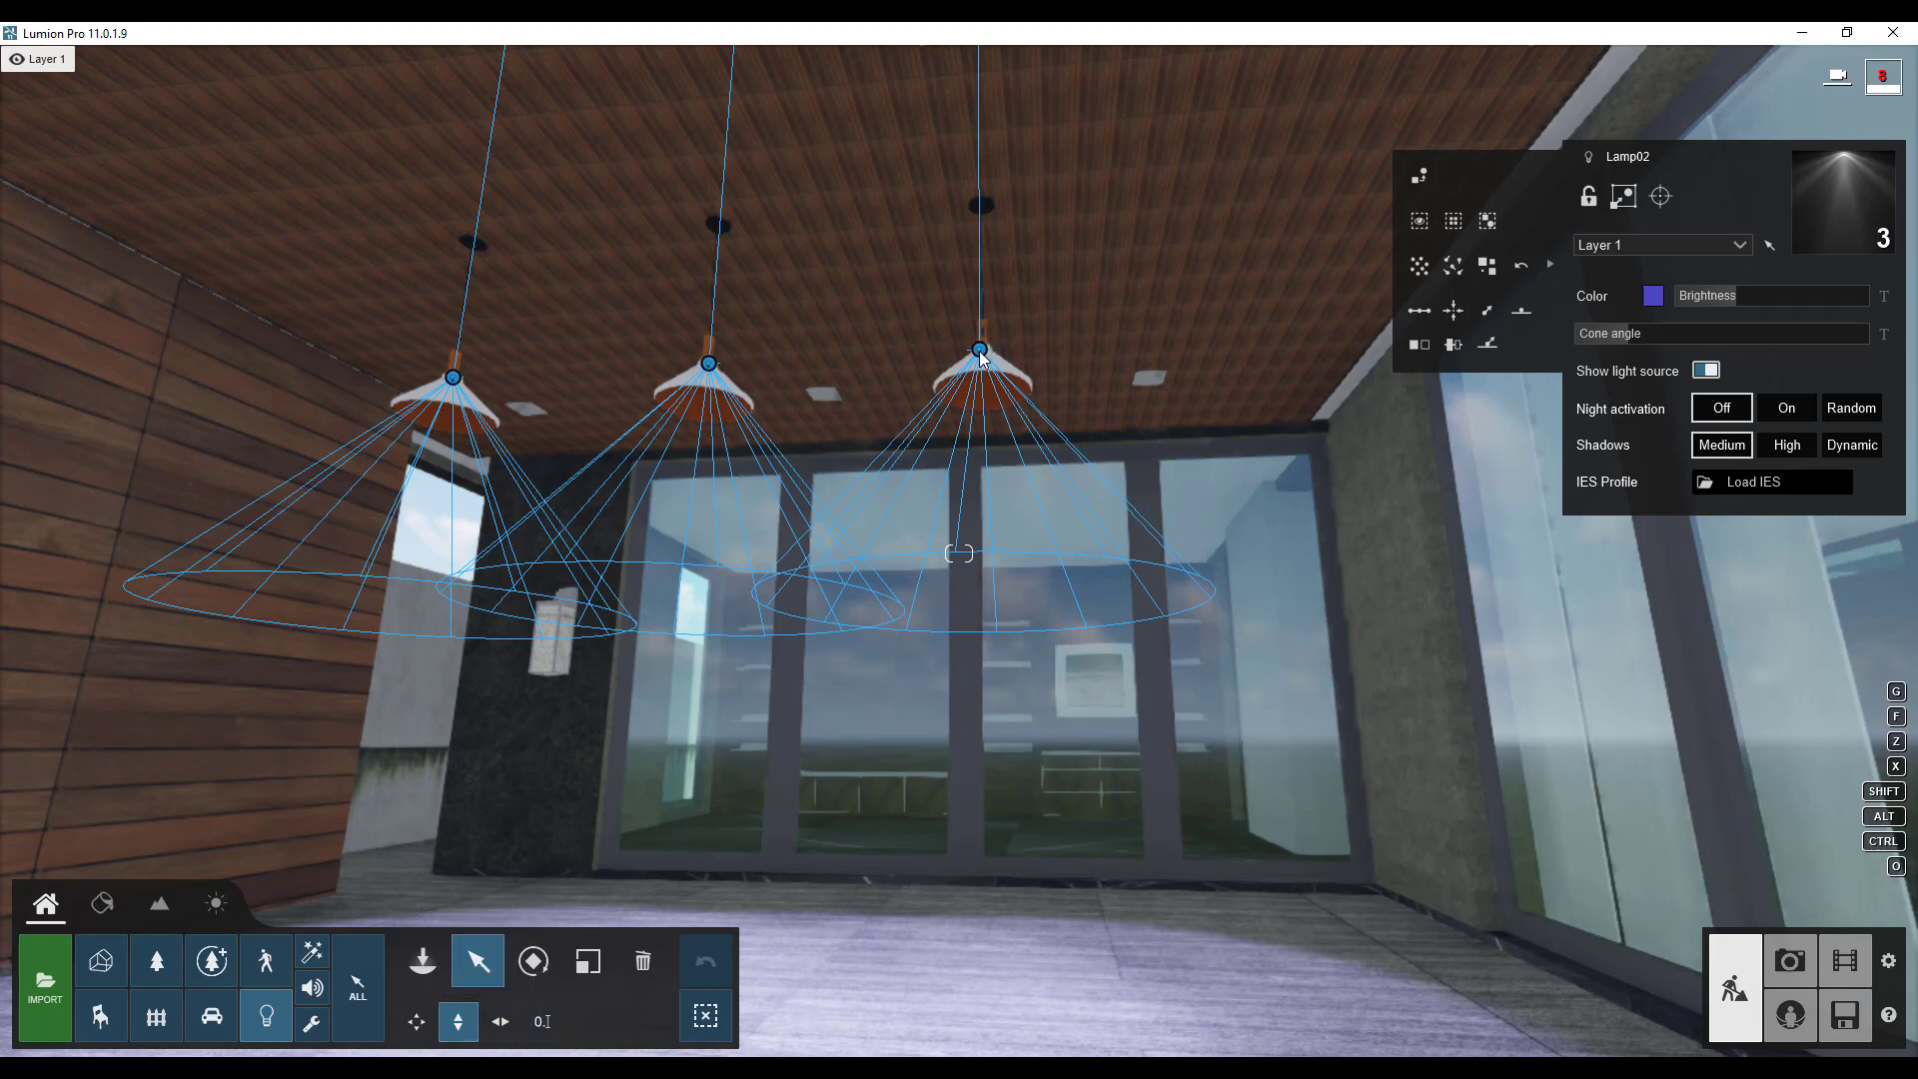
drag(977, 352, 976, 367)
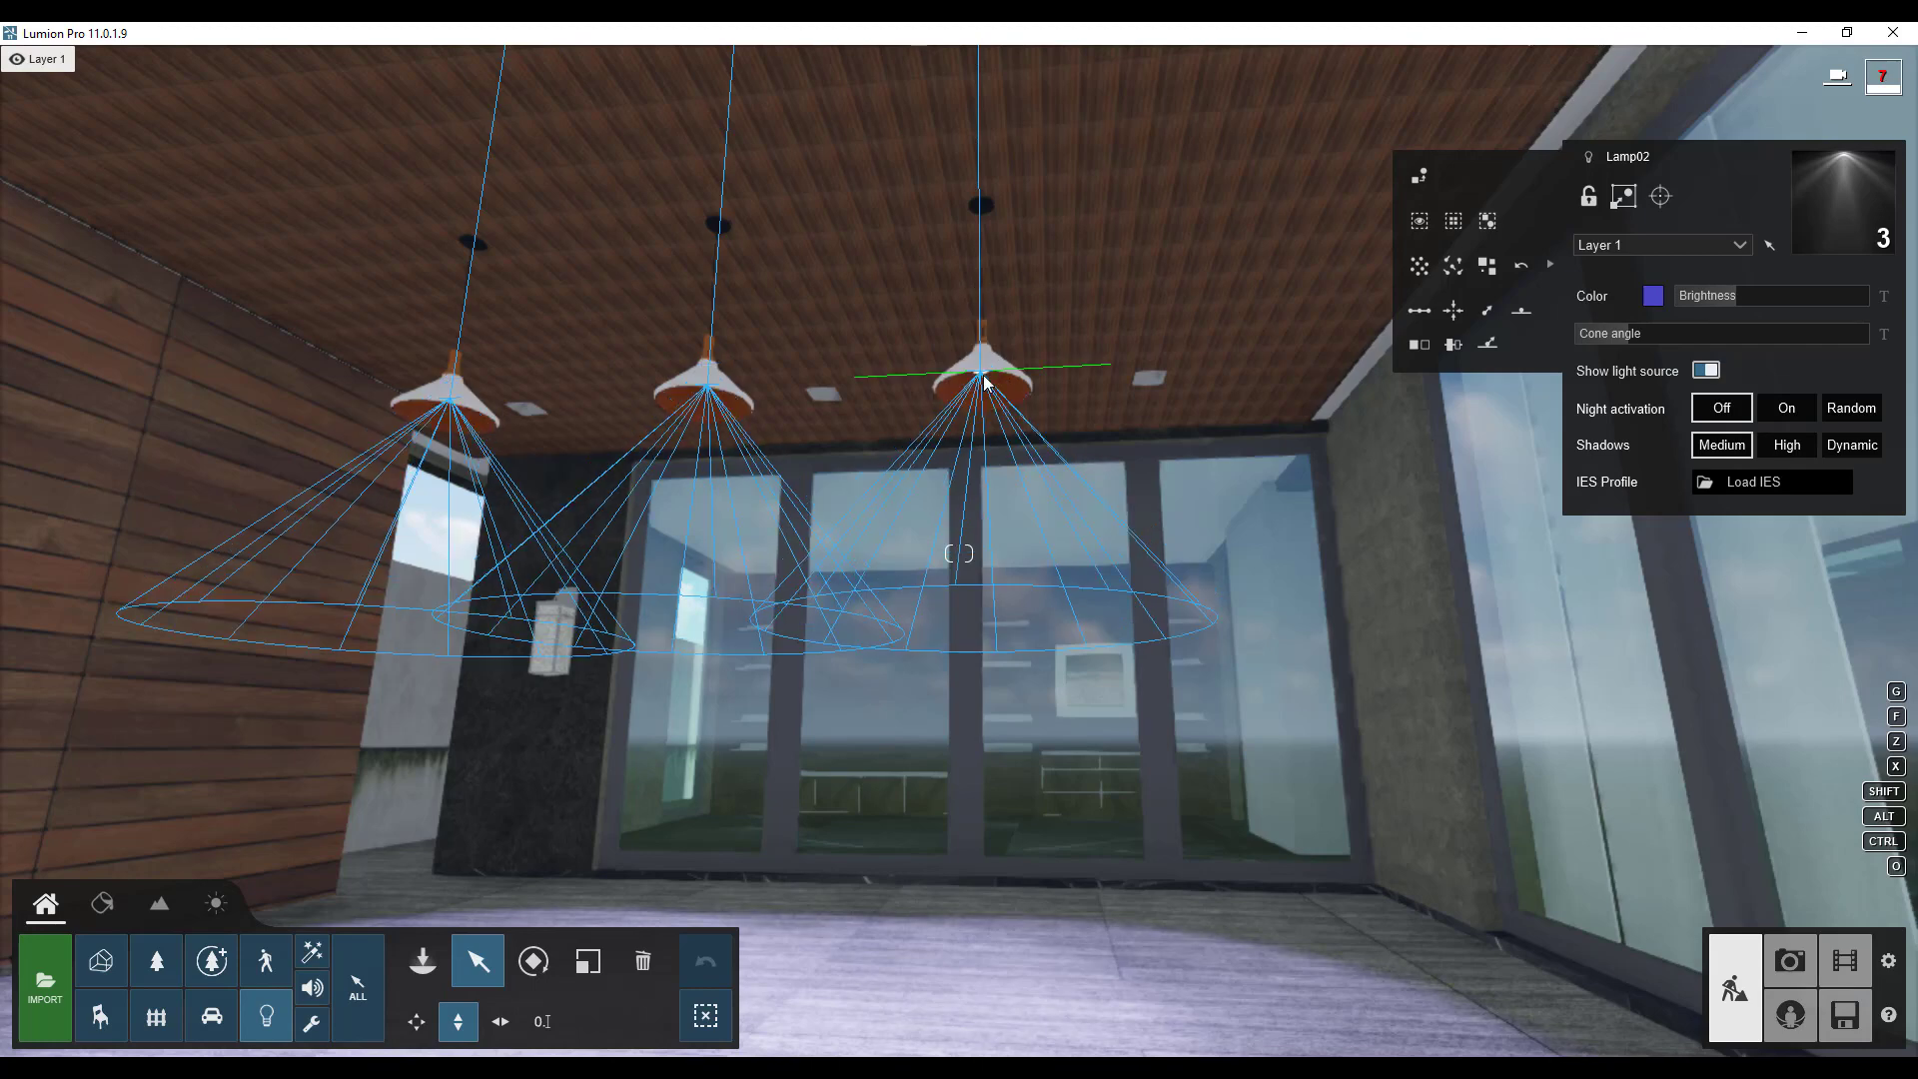
scroll(984, 395, up, 5)
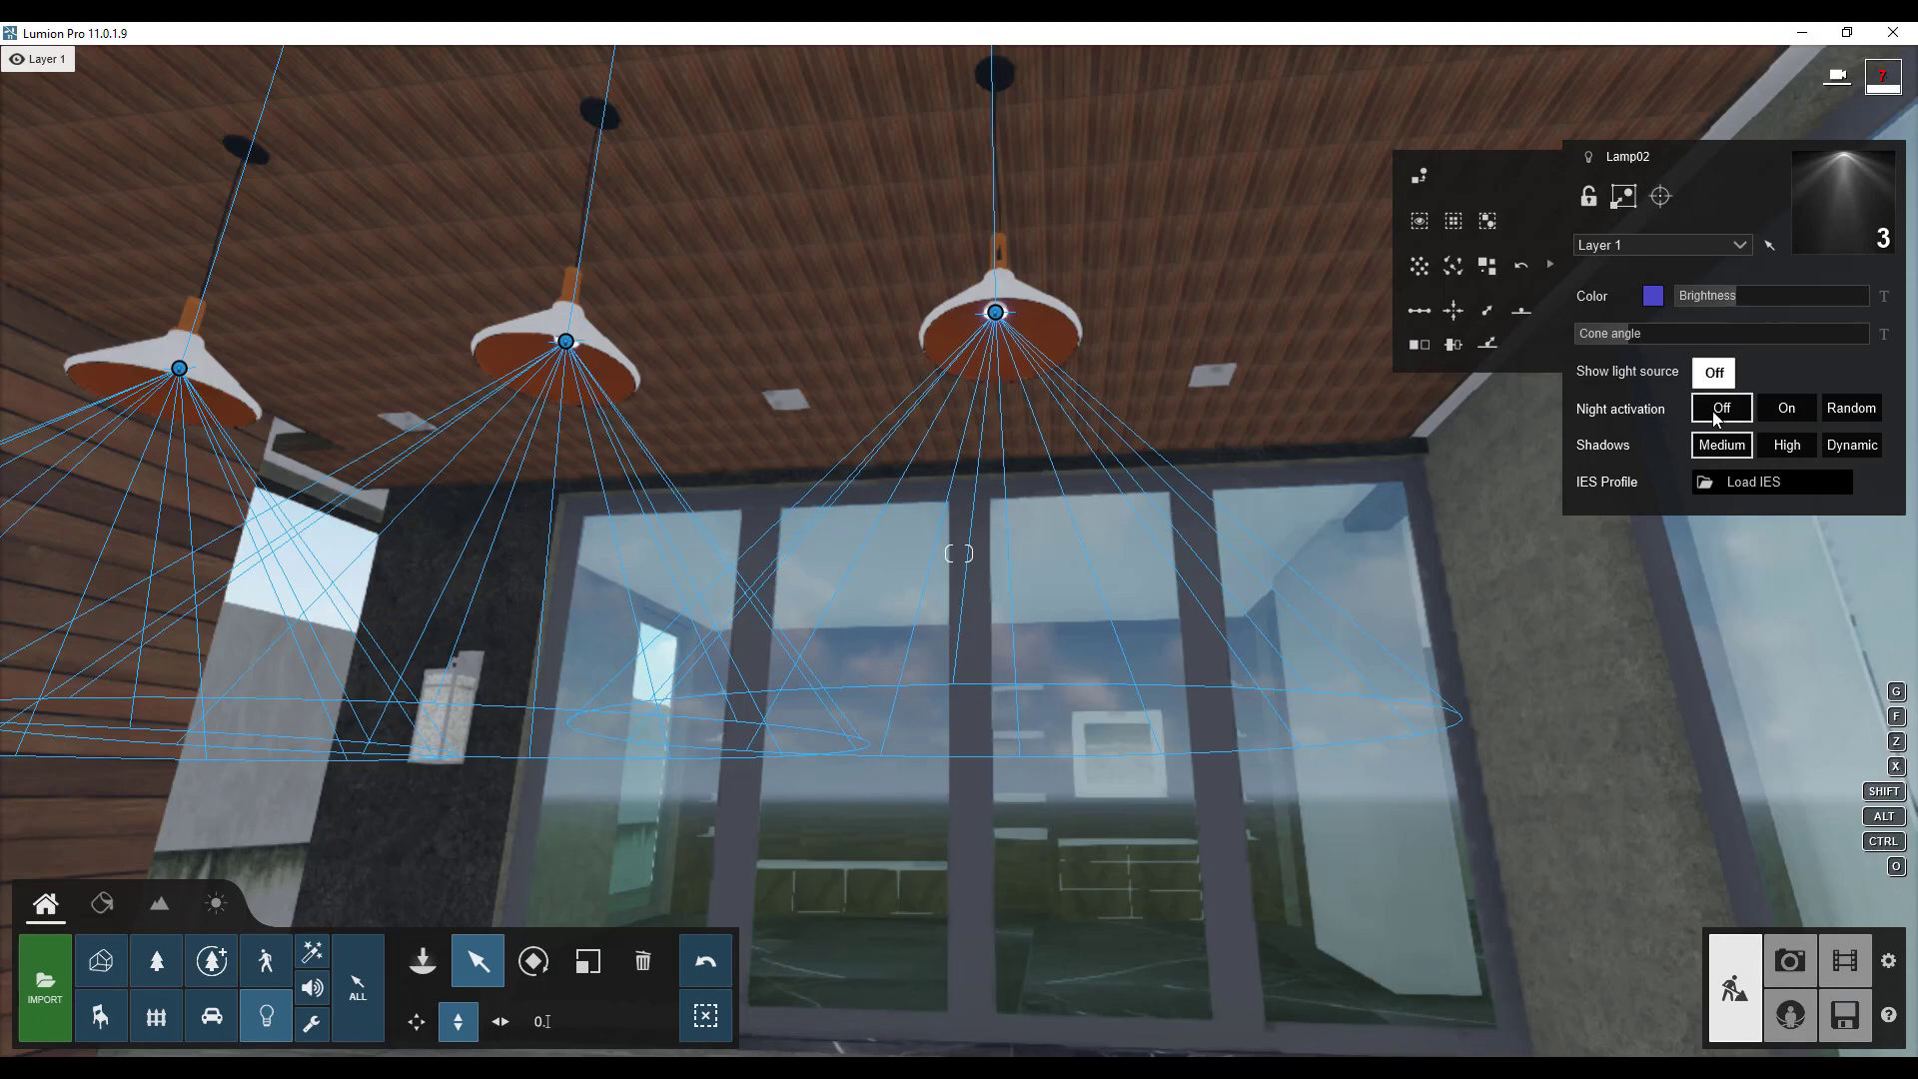
Set night activation to On for the three selected spotlights.
right_drag(1199, 559, 859, 719)
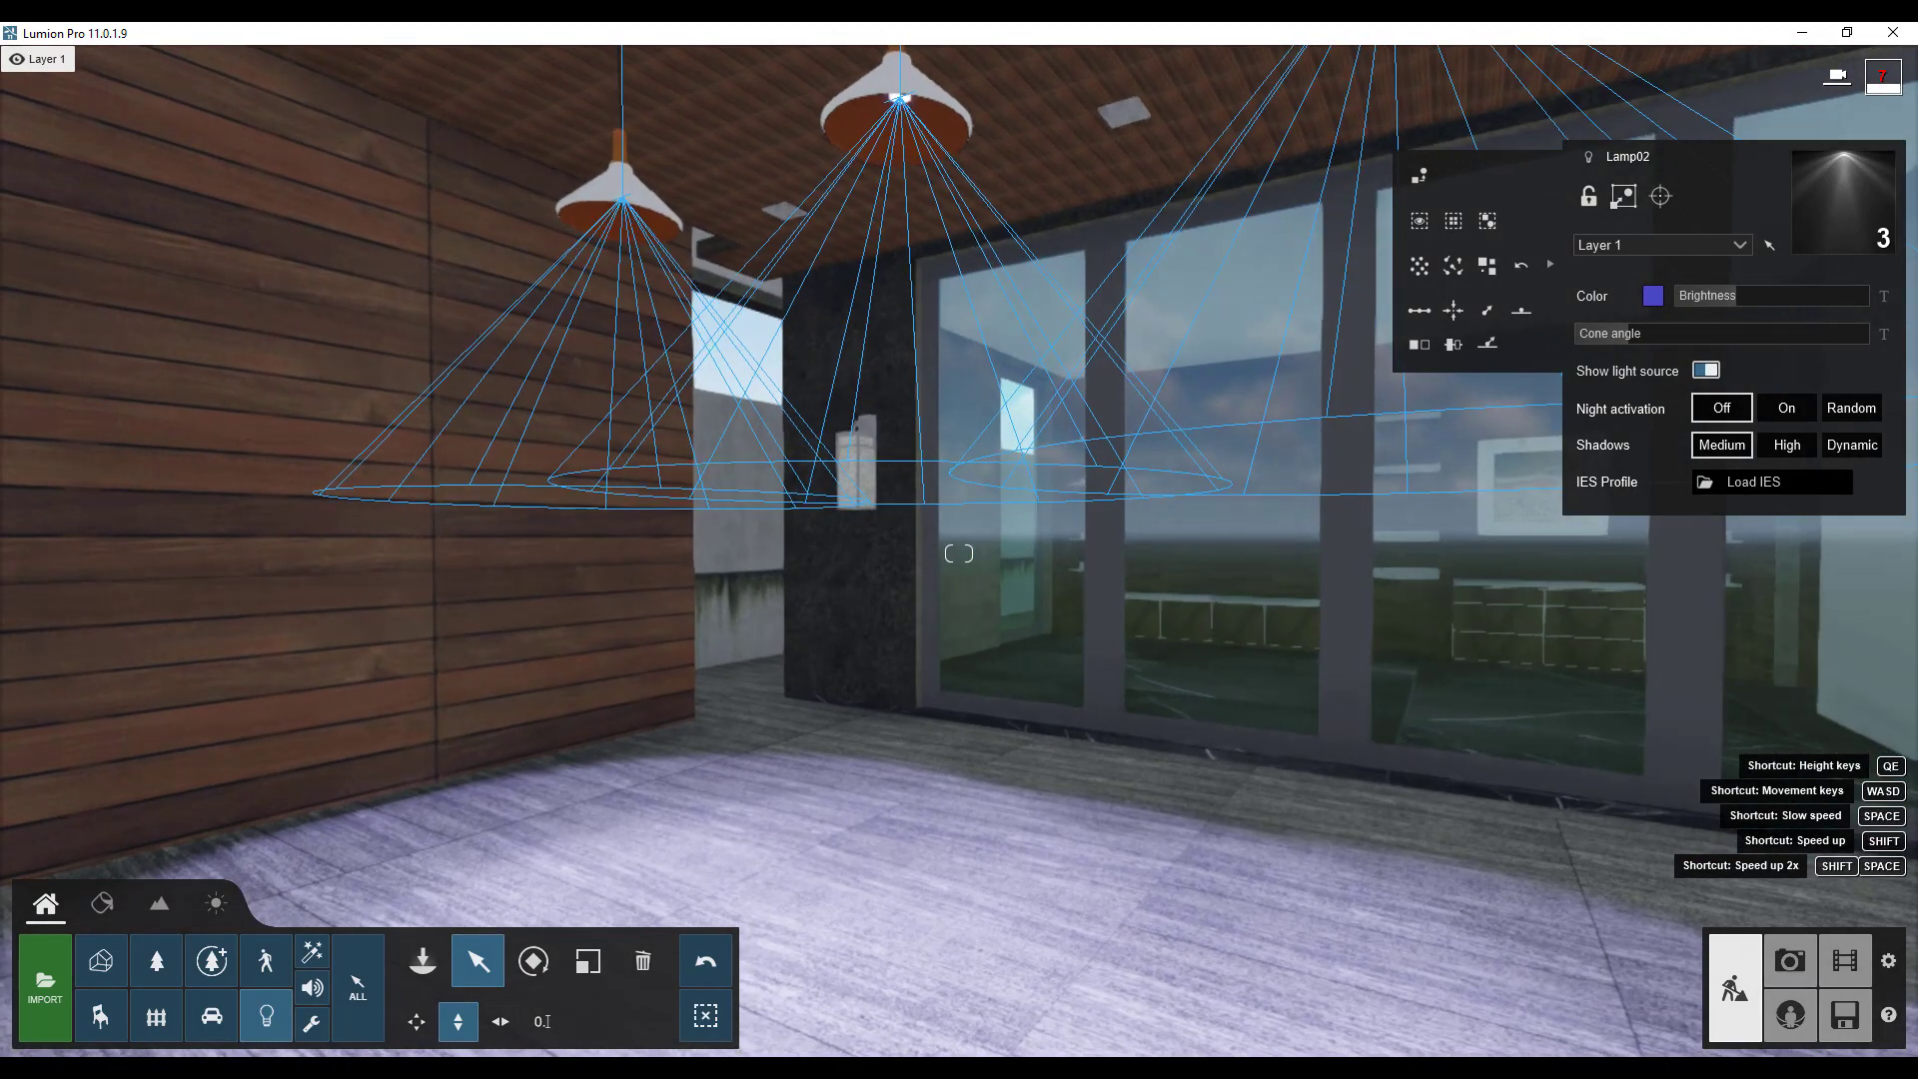
right_drag(768, 422, 711, 409)
key(s)
key(s)
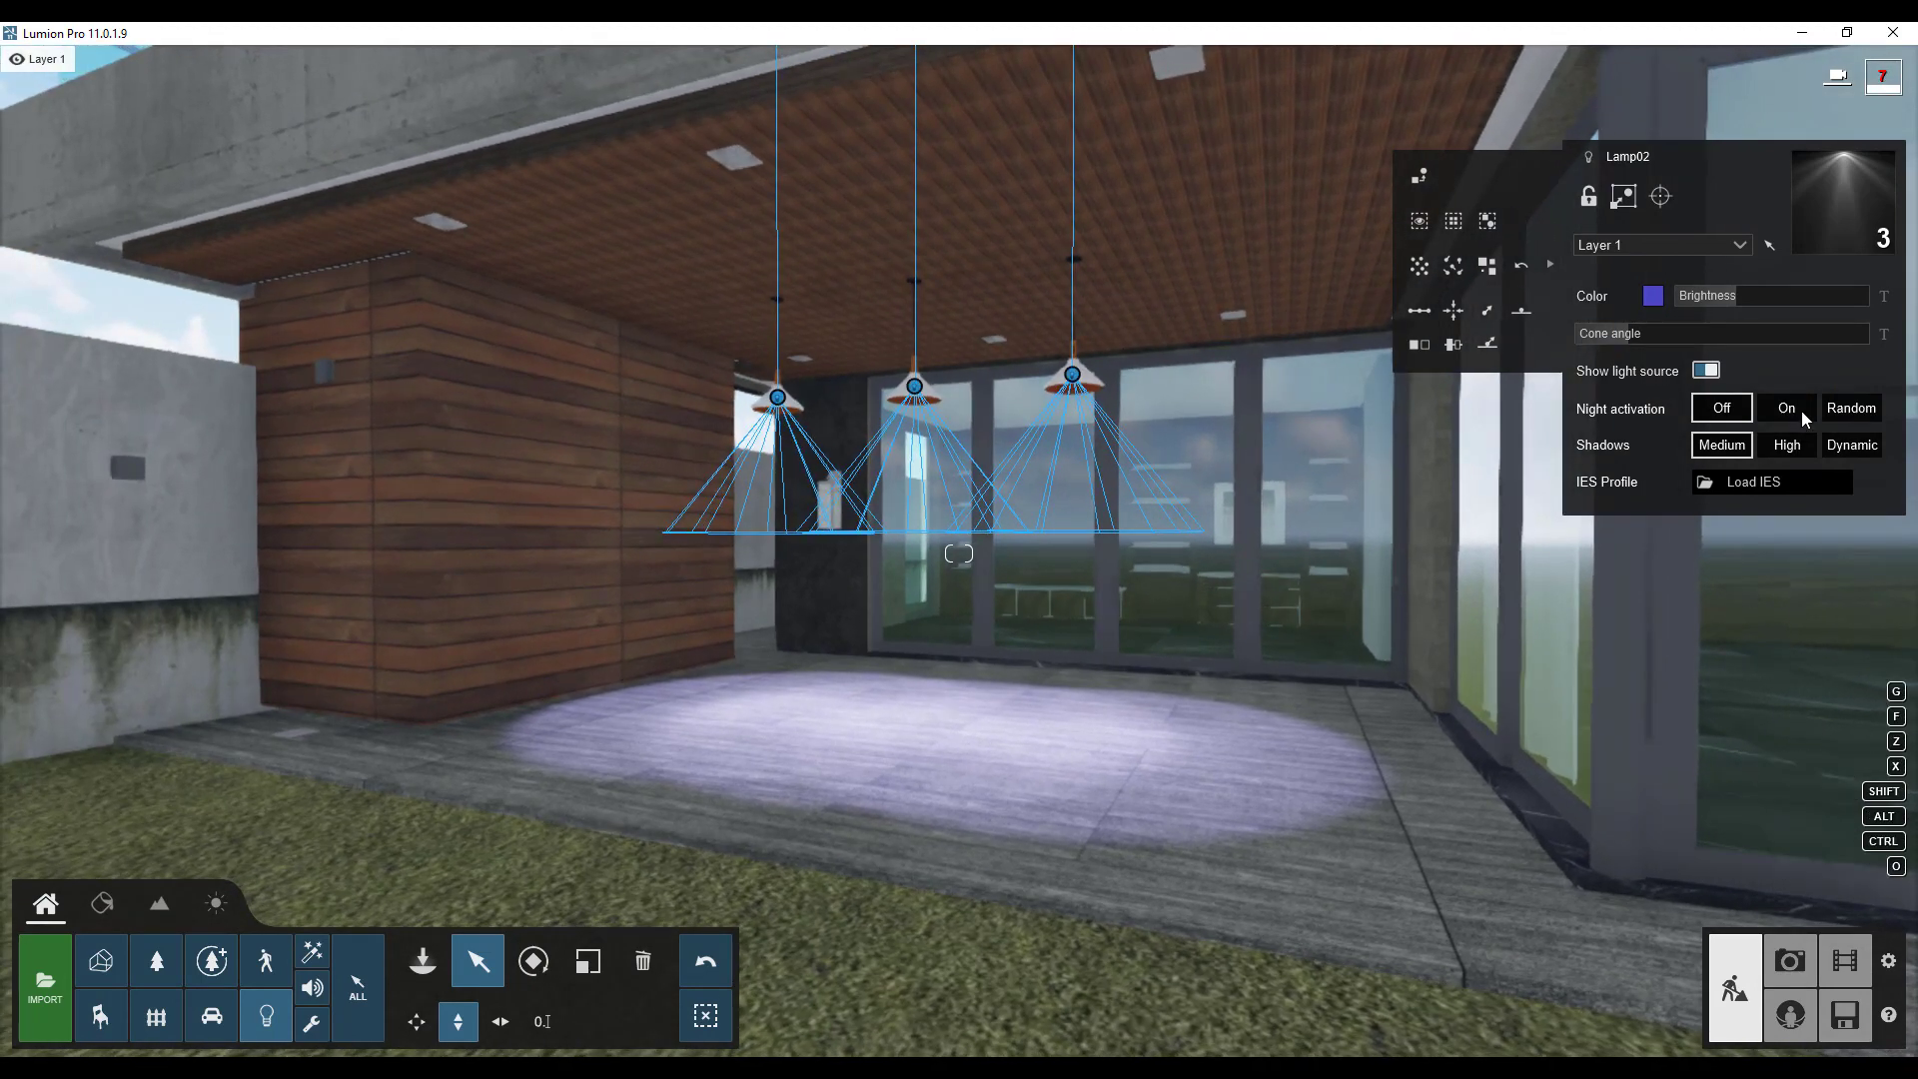
click(1798, 409)
Lower the sun height to nighttime to check the terrace spotlights in the dark, and raise it back to daytime.
right_drag(1129, 615, 235, 249)
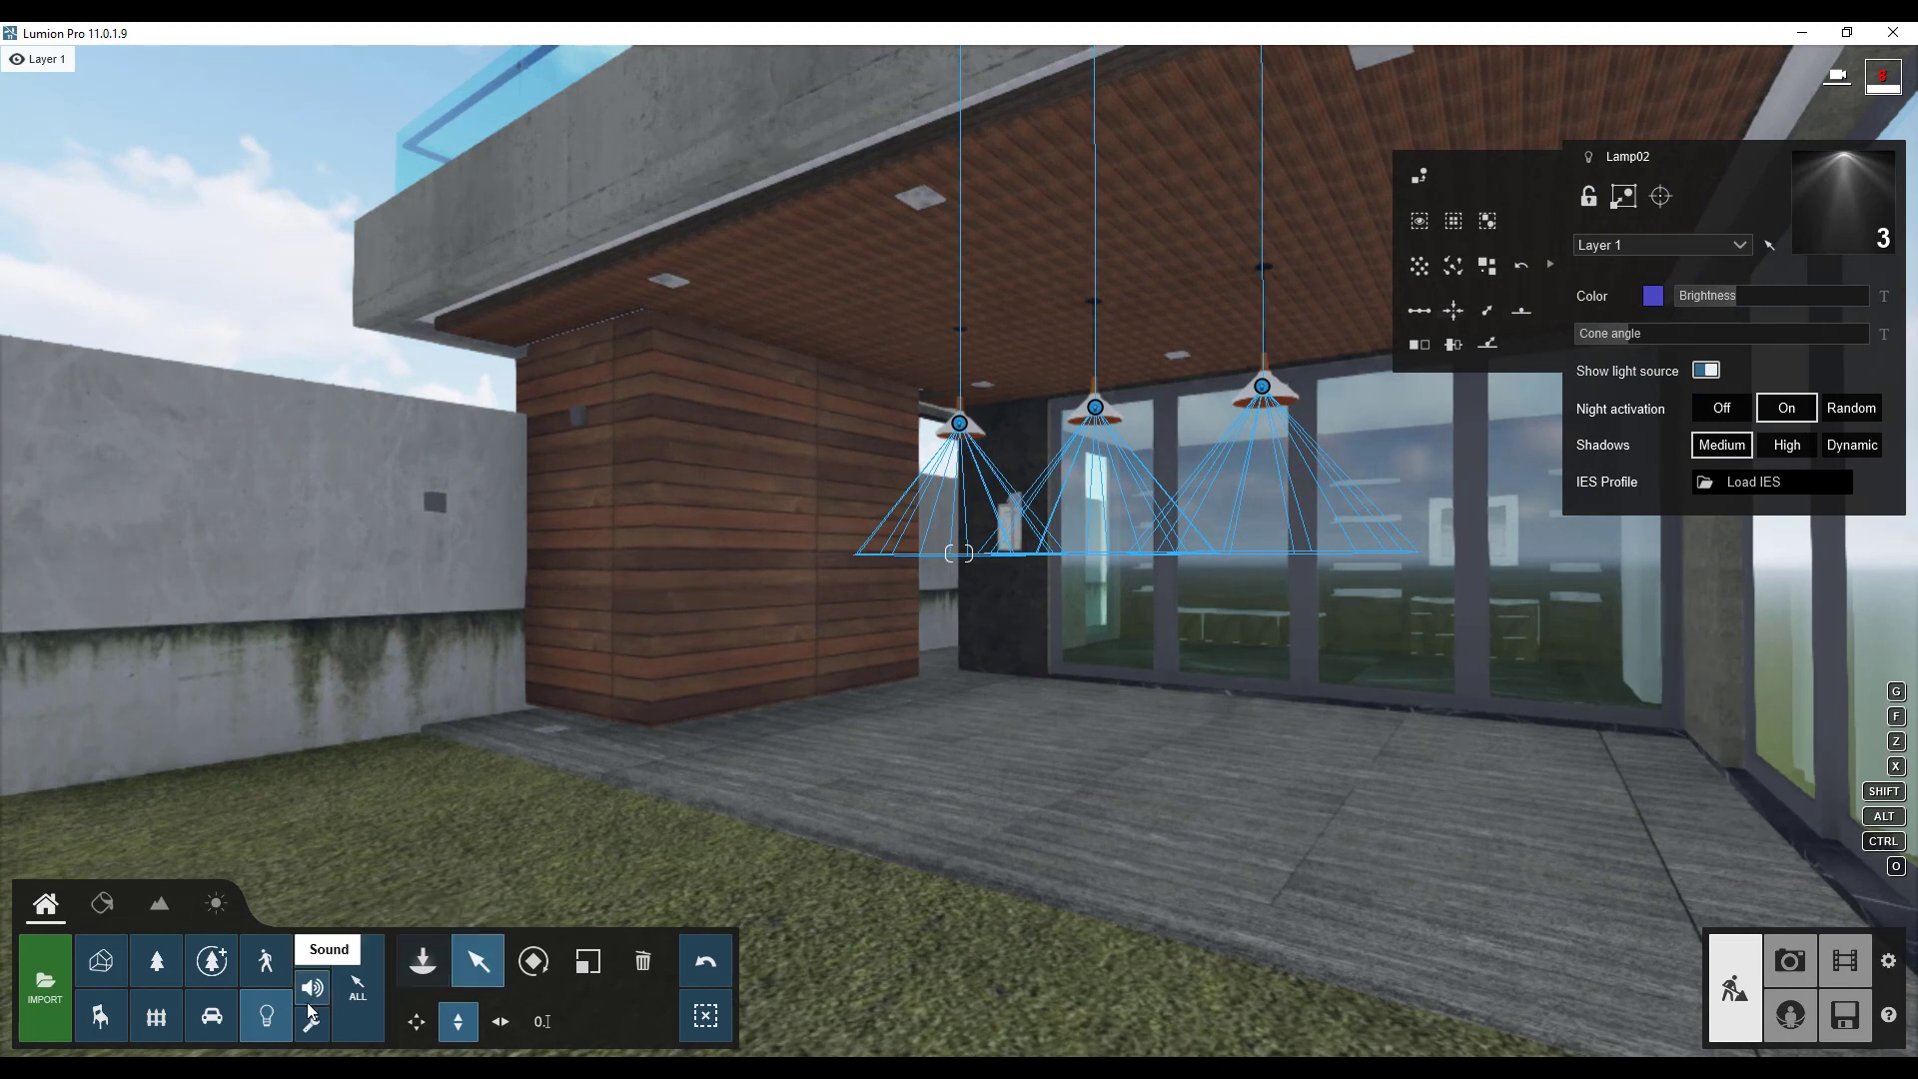
click(216, 906)
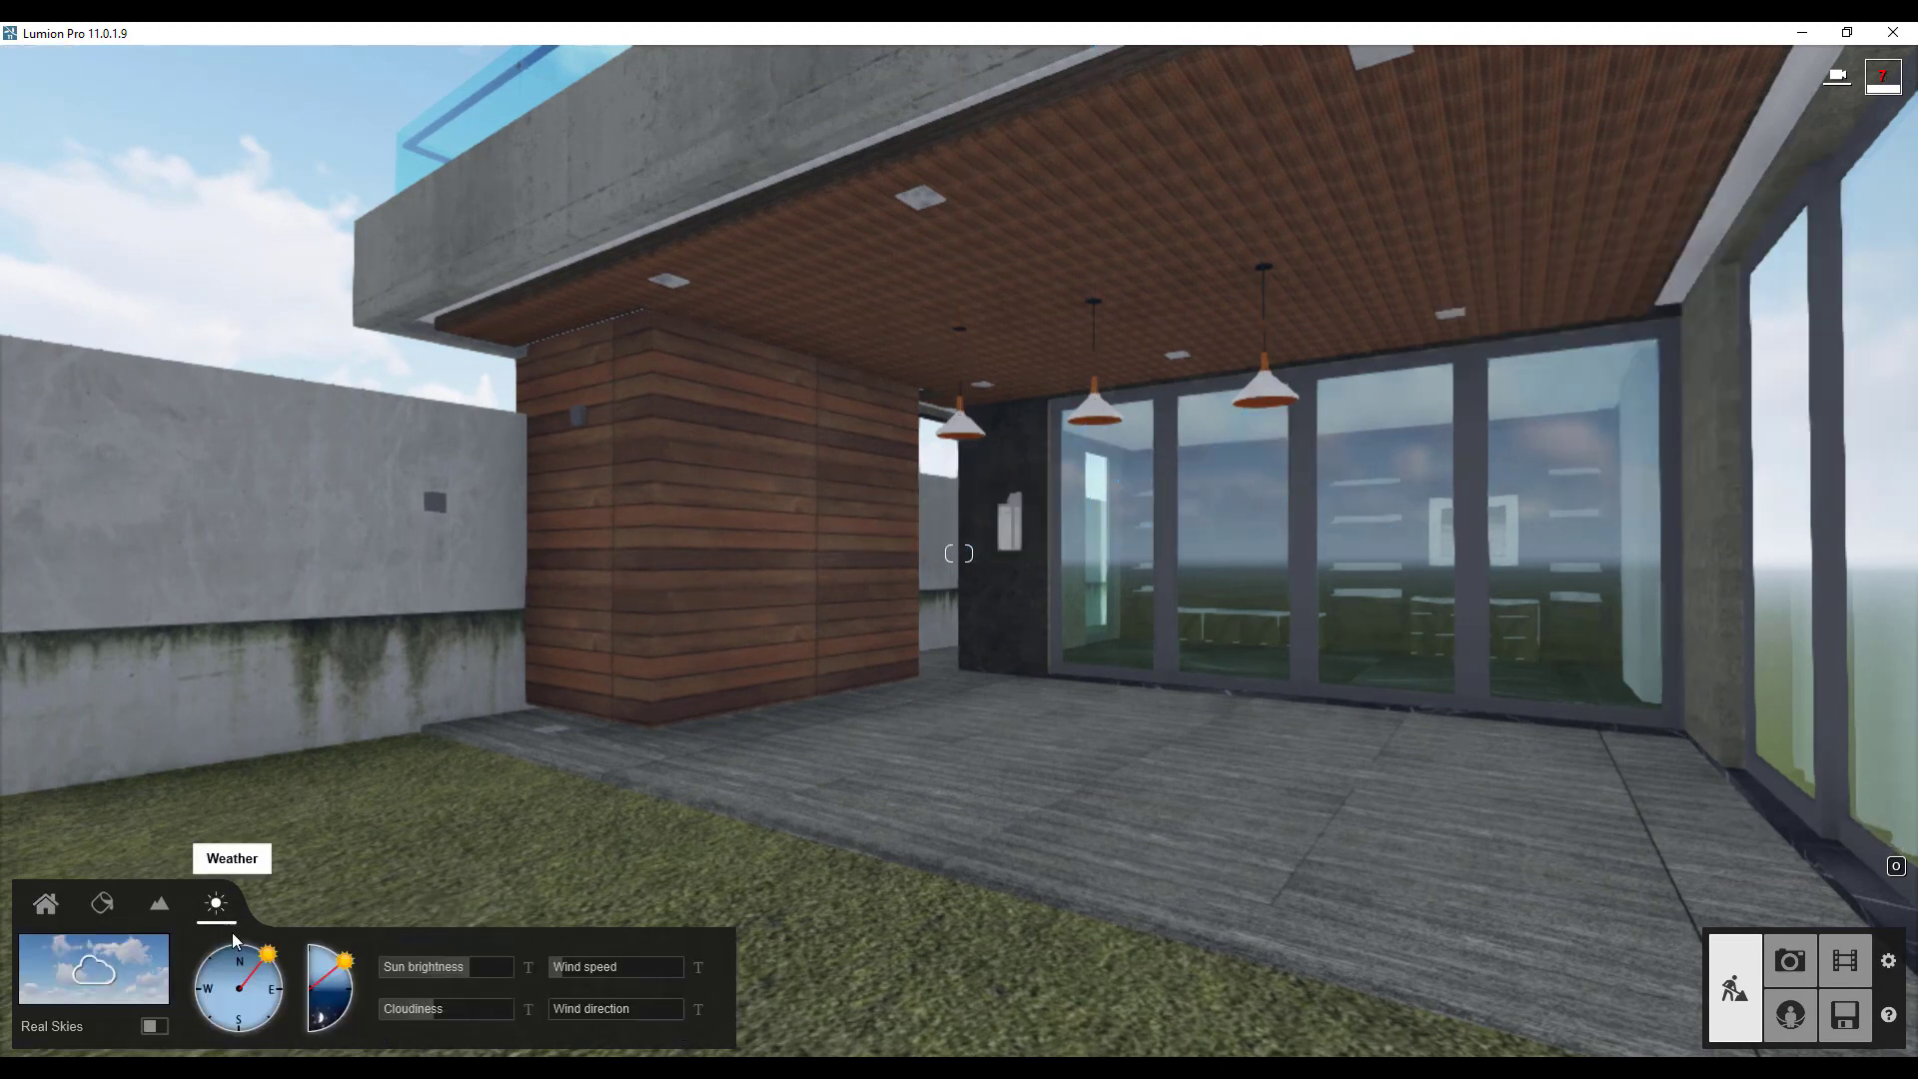
drag(362, 974, 349, 1044)
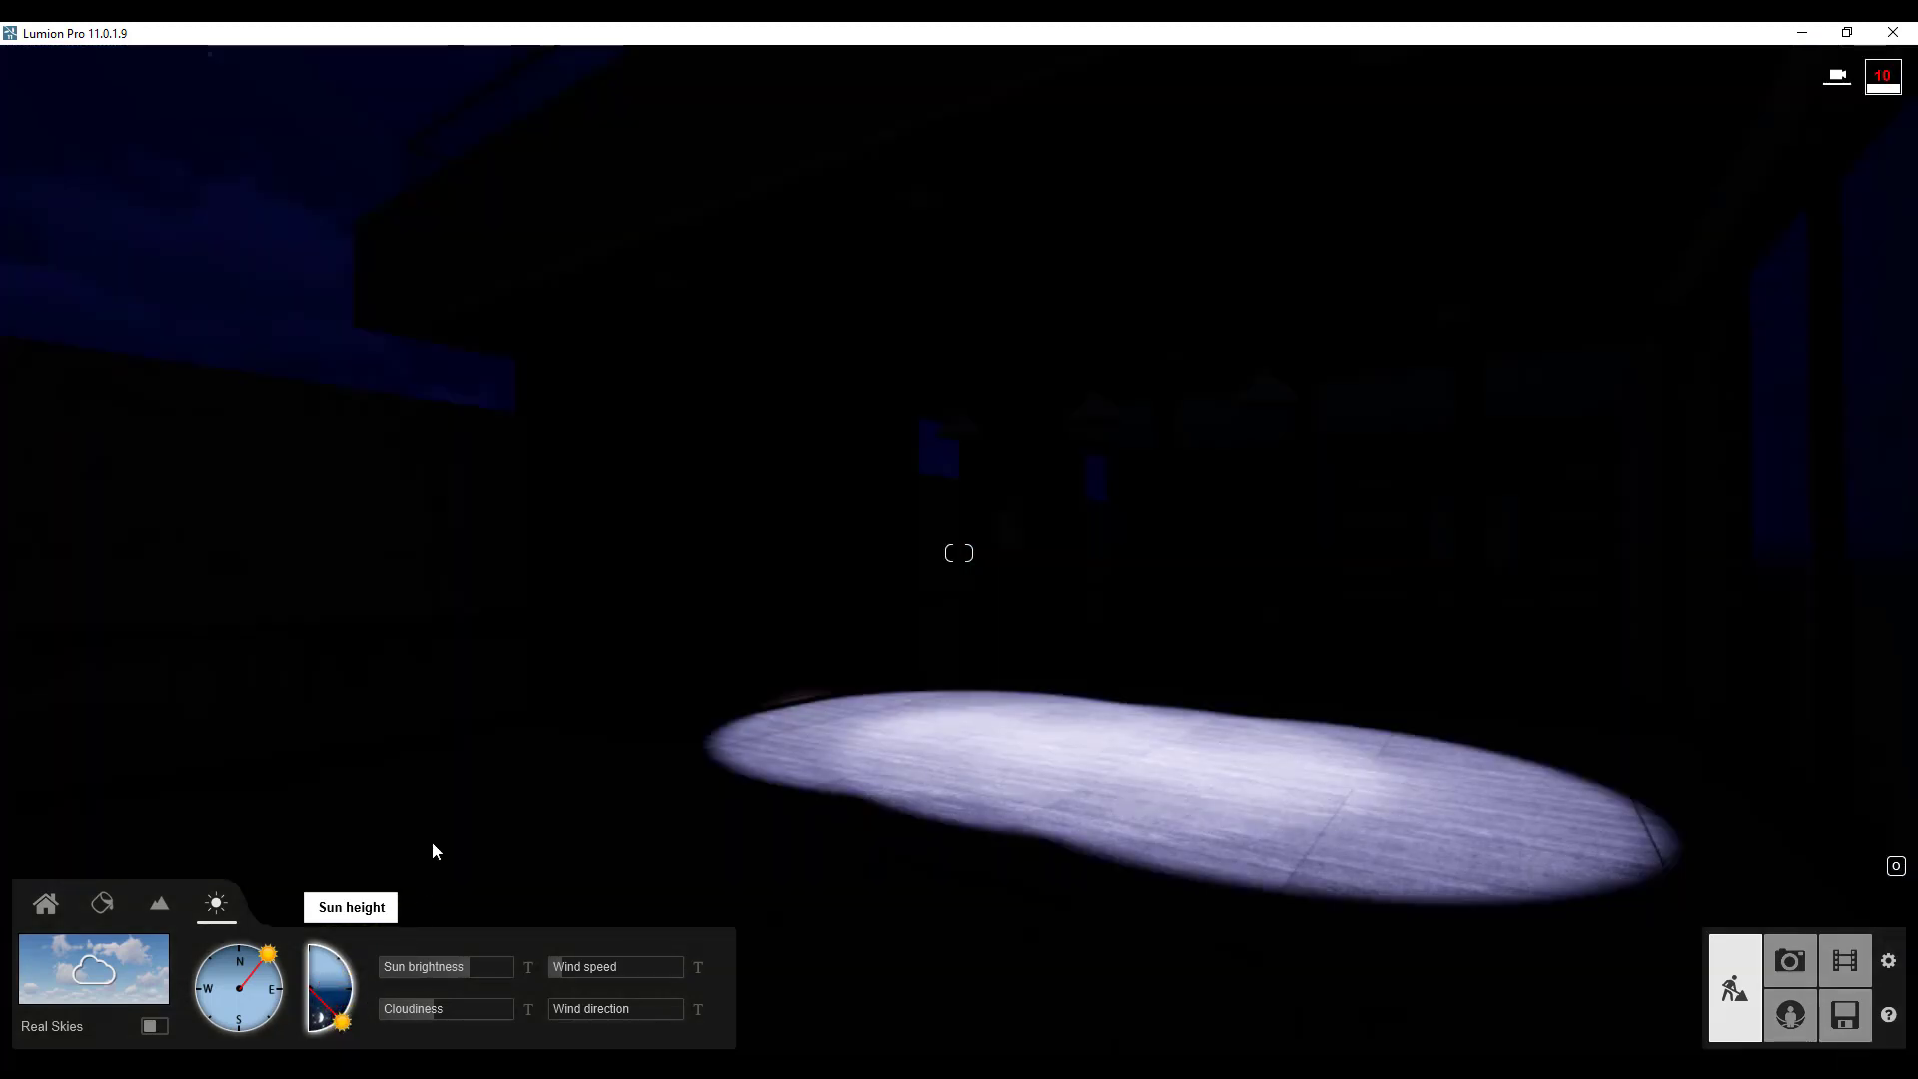
drag(342, 1022, 352, 1005)
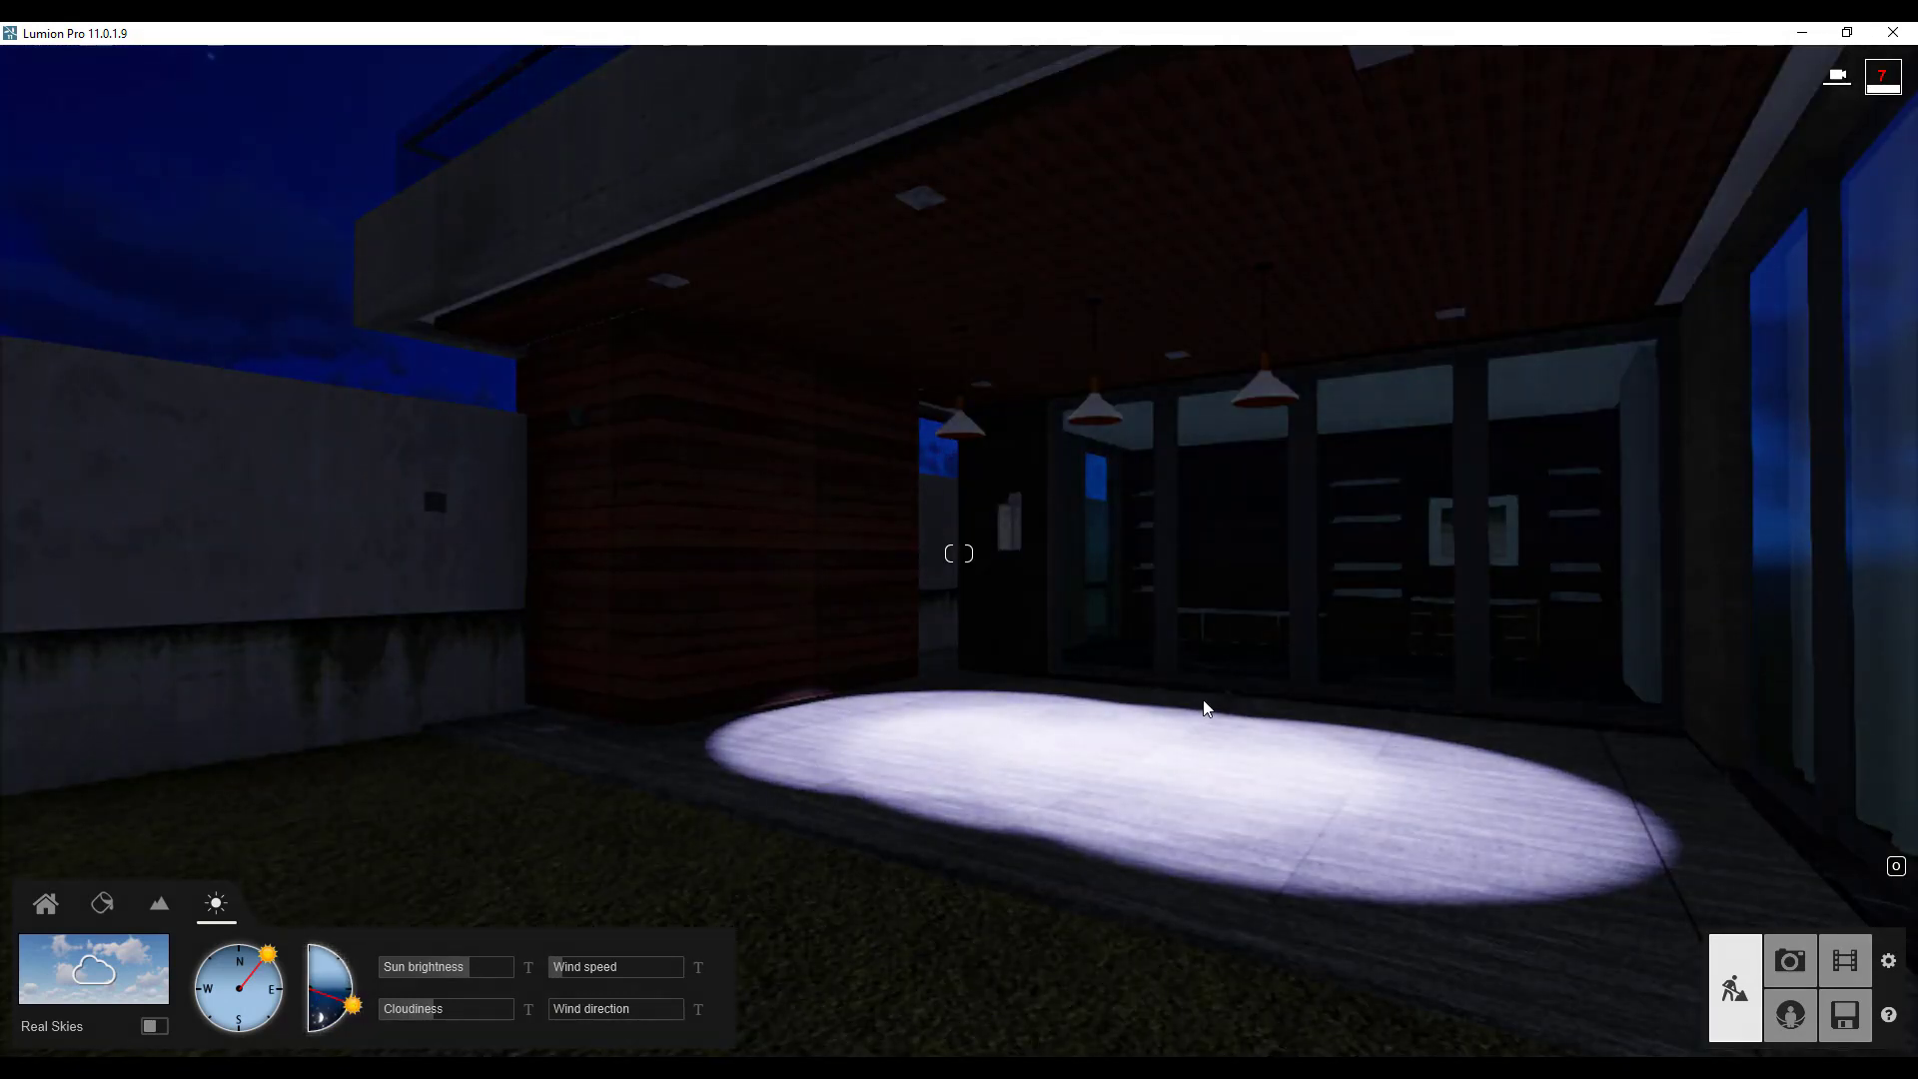
mouse_move(510, 959)
drag(352, 1003, 350, 943)
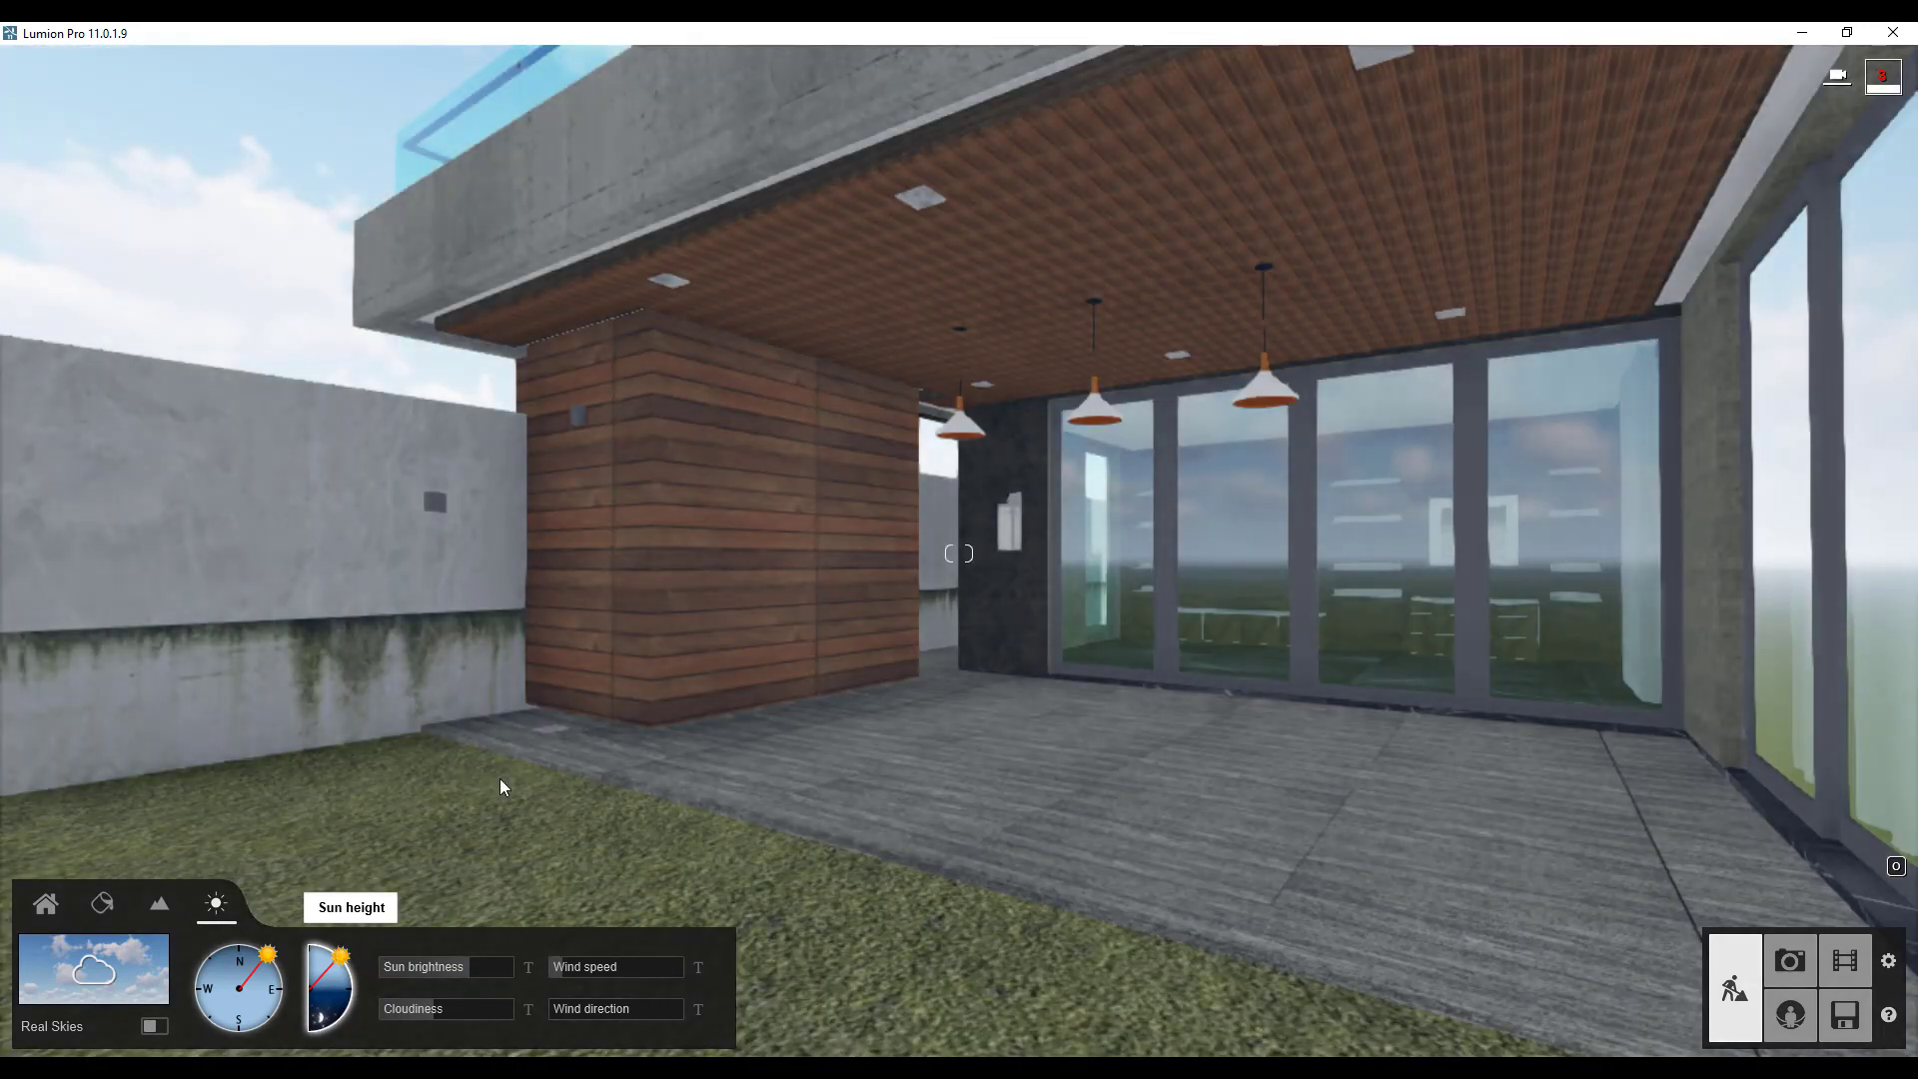
Return to the object tools, select the spotlights of all three pendants and set their night activation to Off.
right_drag(501, 779, 598, 801)
click(45, 903)
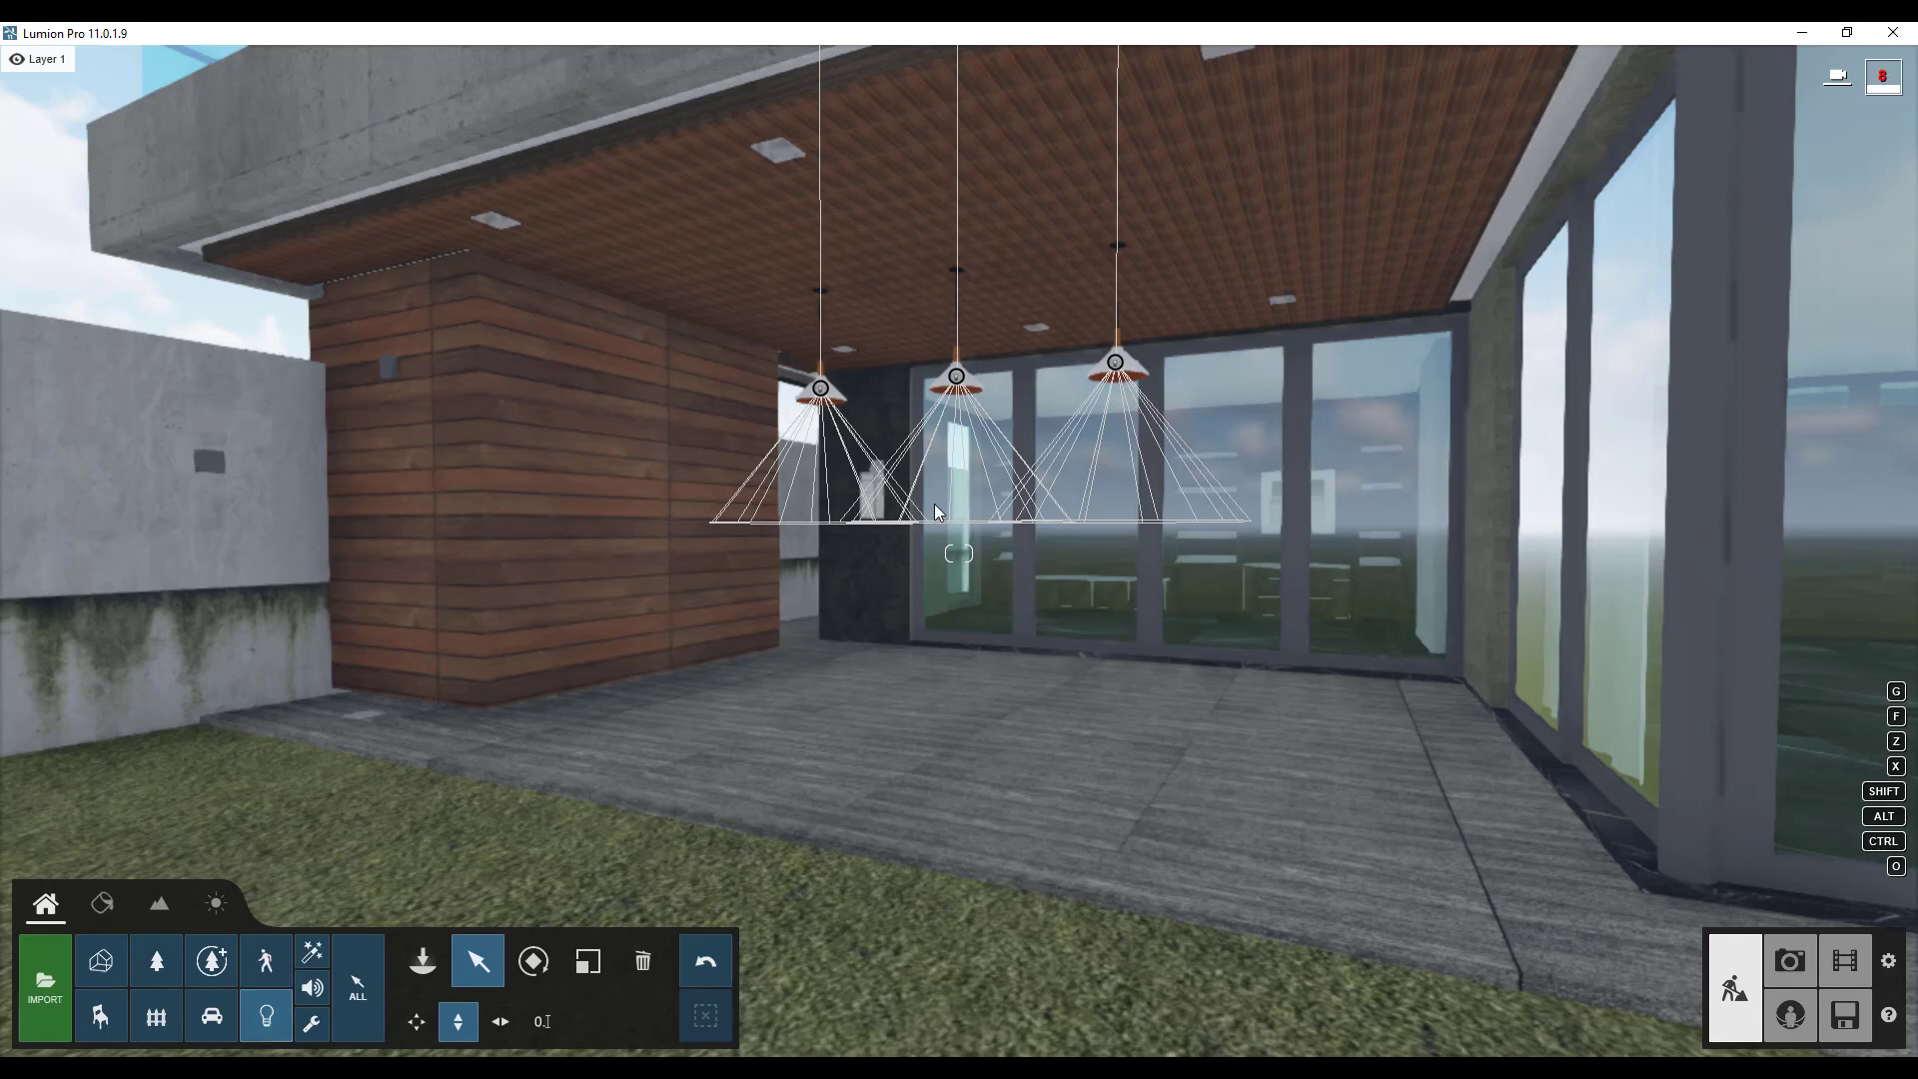
ctrl+click(821, 387)
ctrl+click(955, 375)
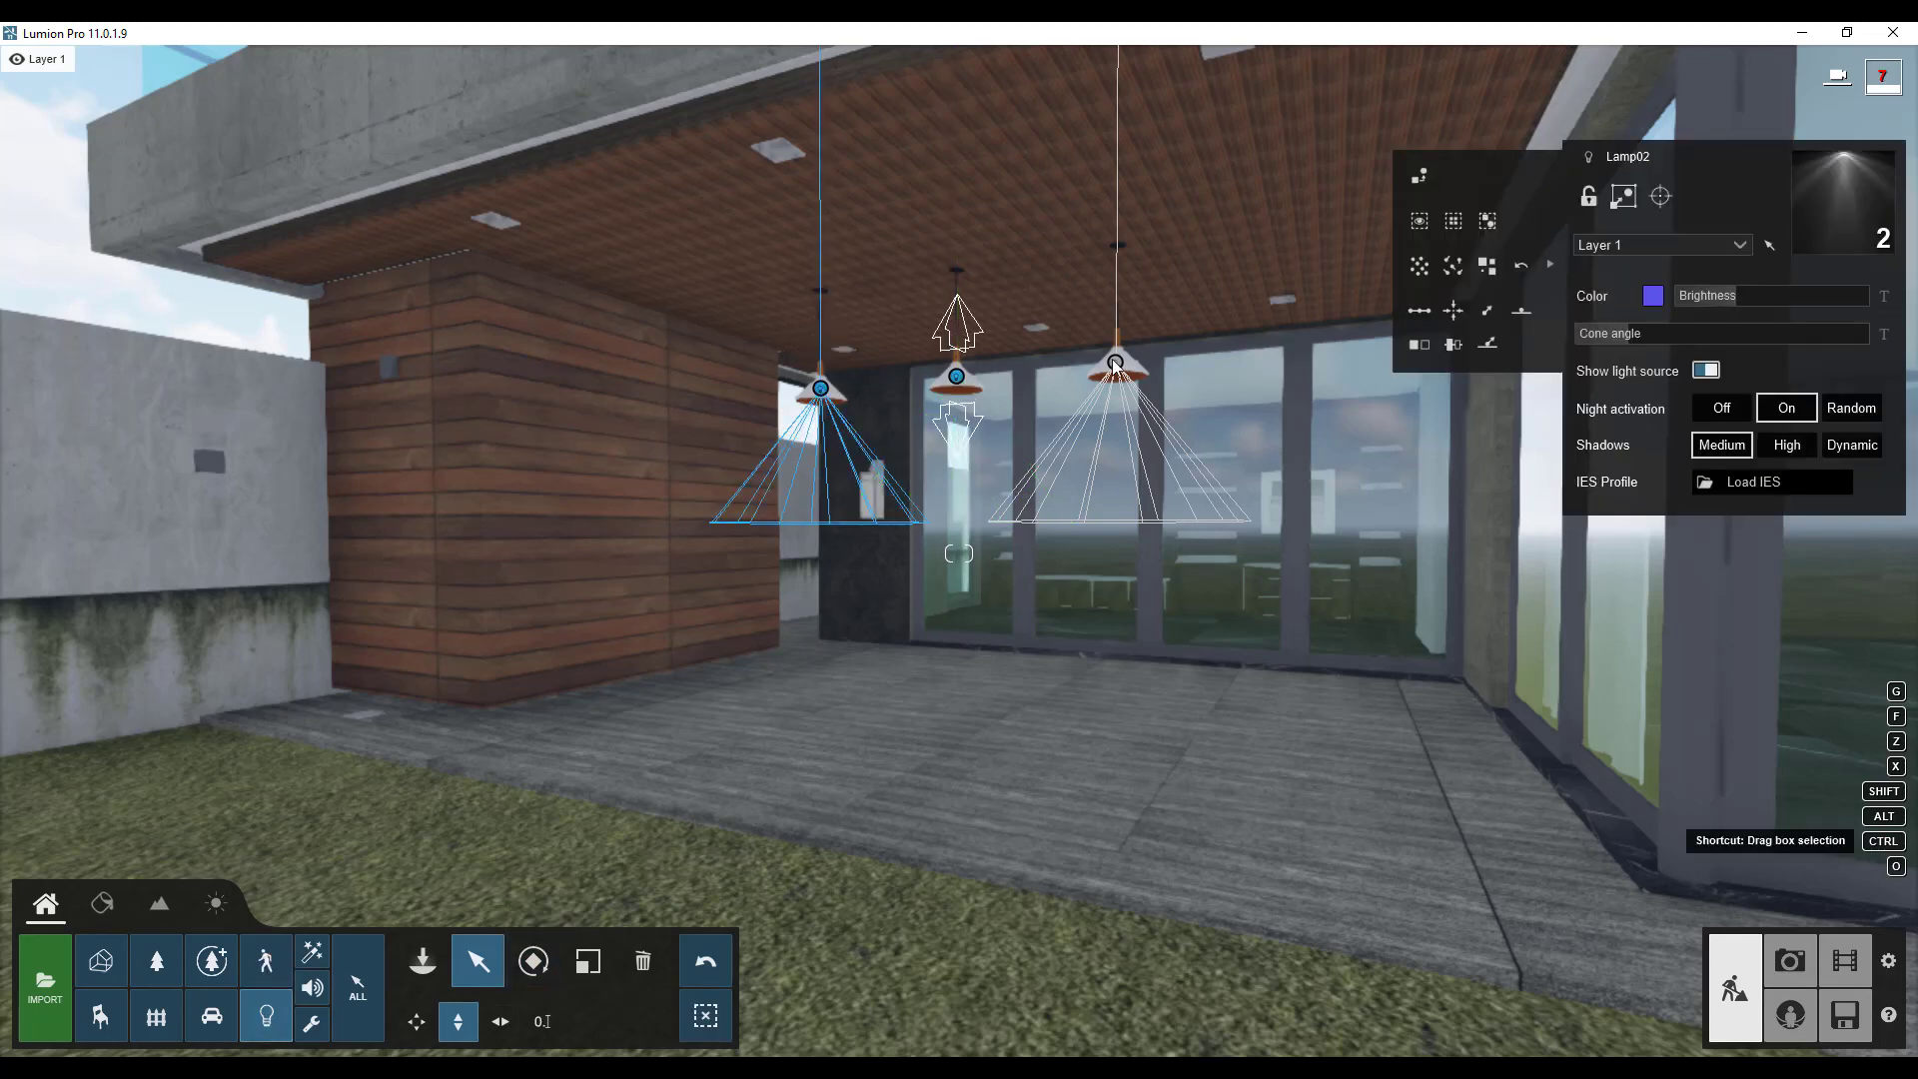
ctrl+click(1115, 361)
mouse_move(1610, 346)
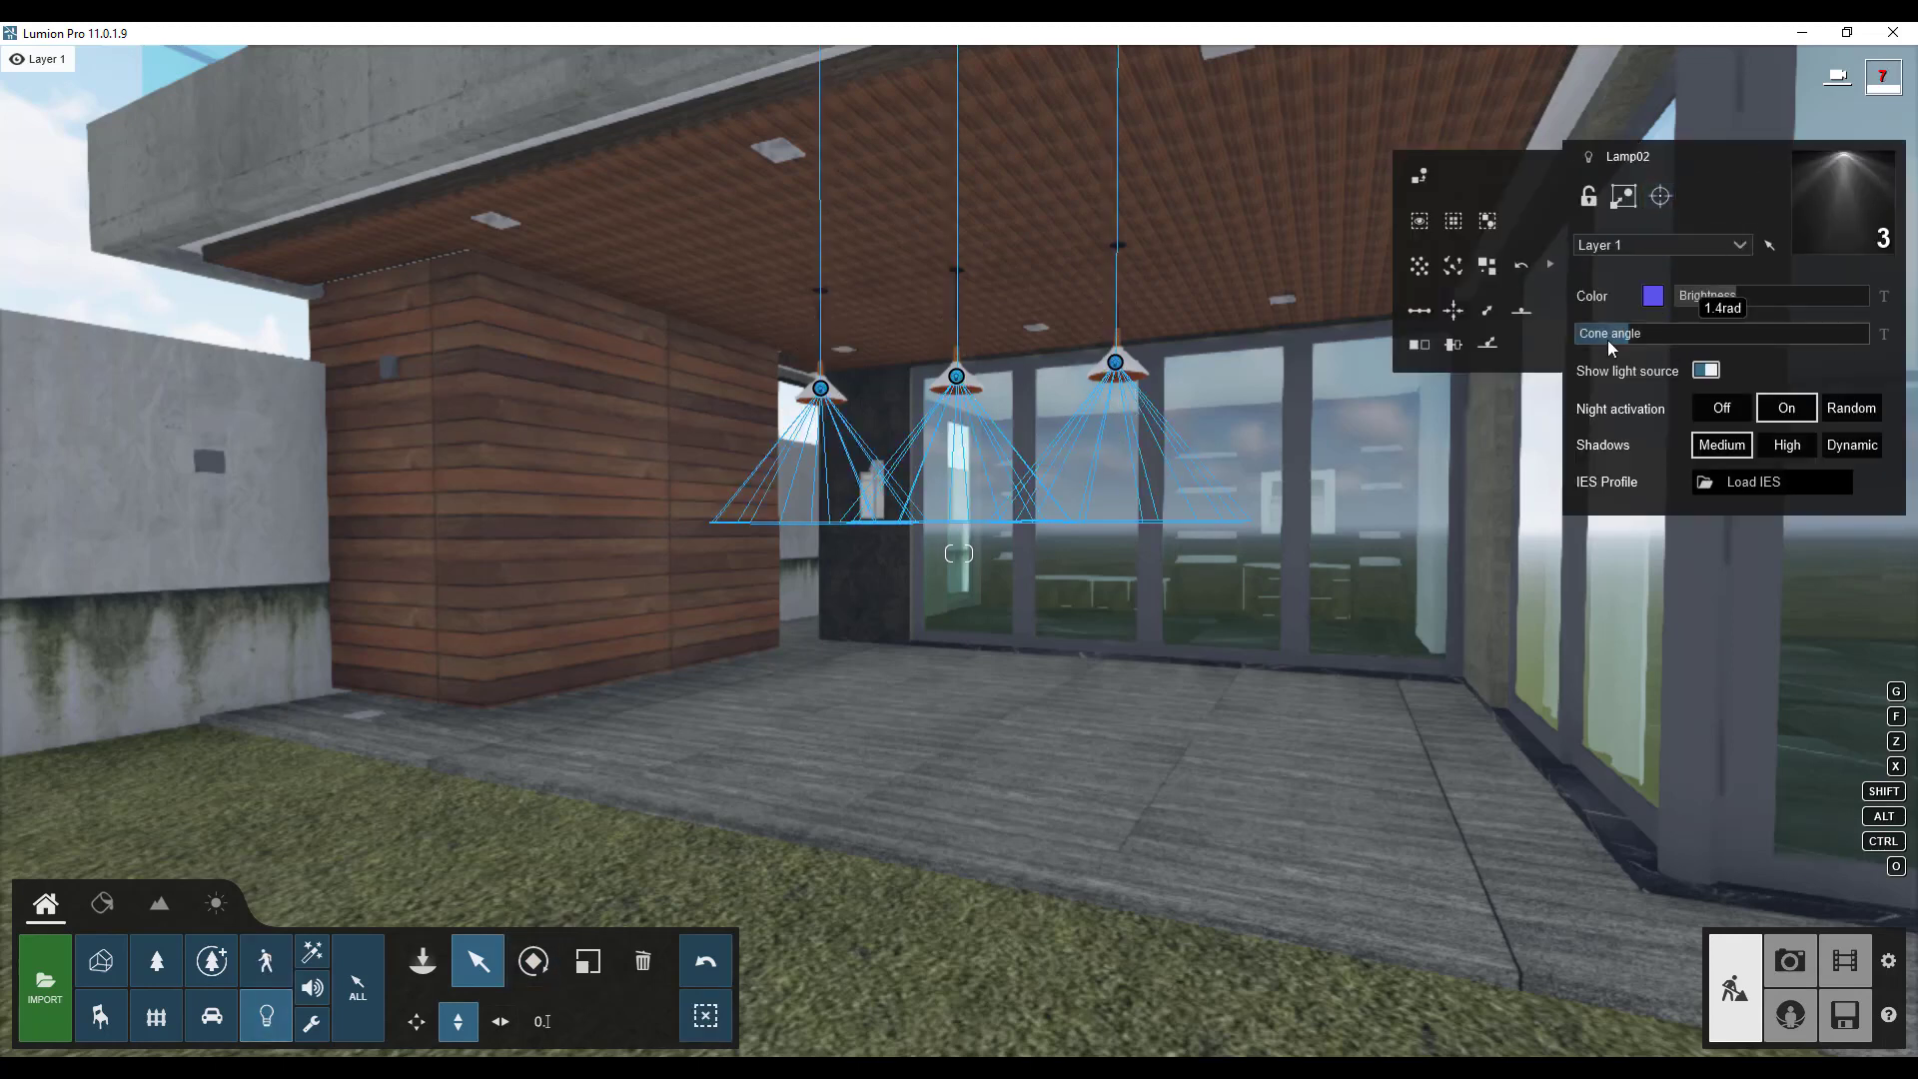
click(1706, 371)
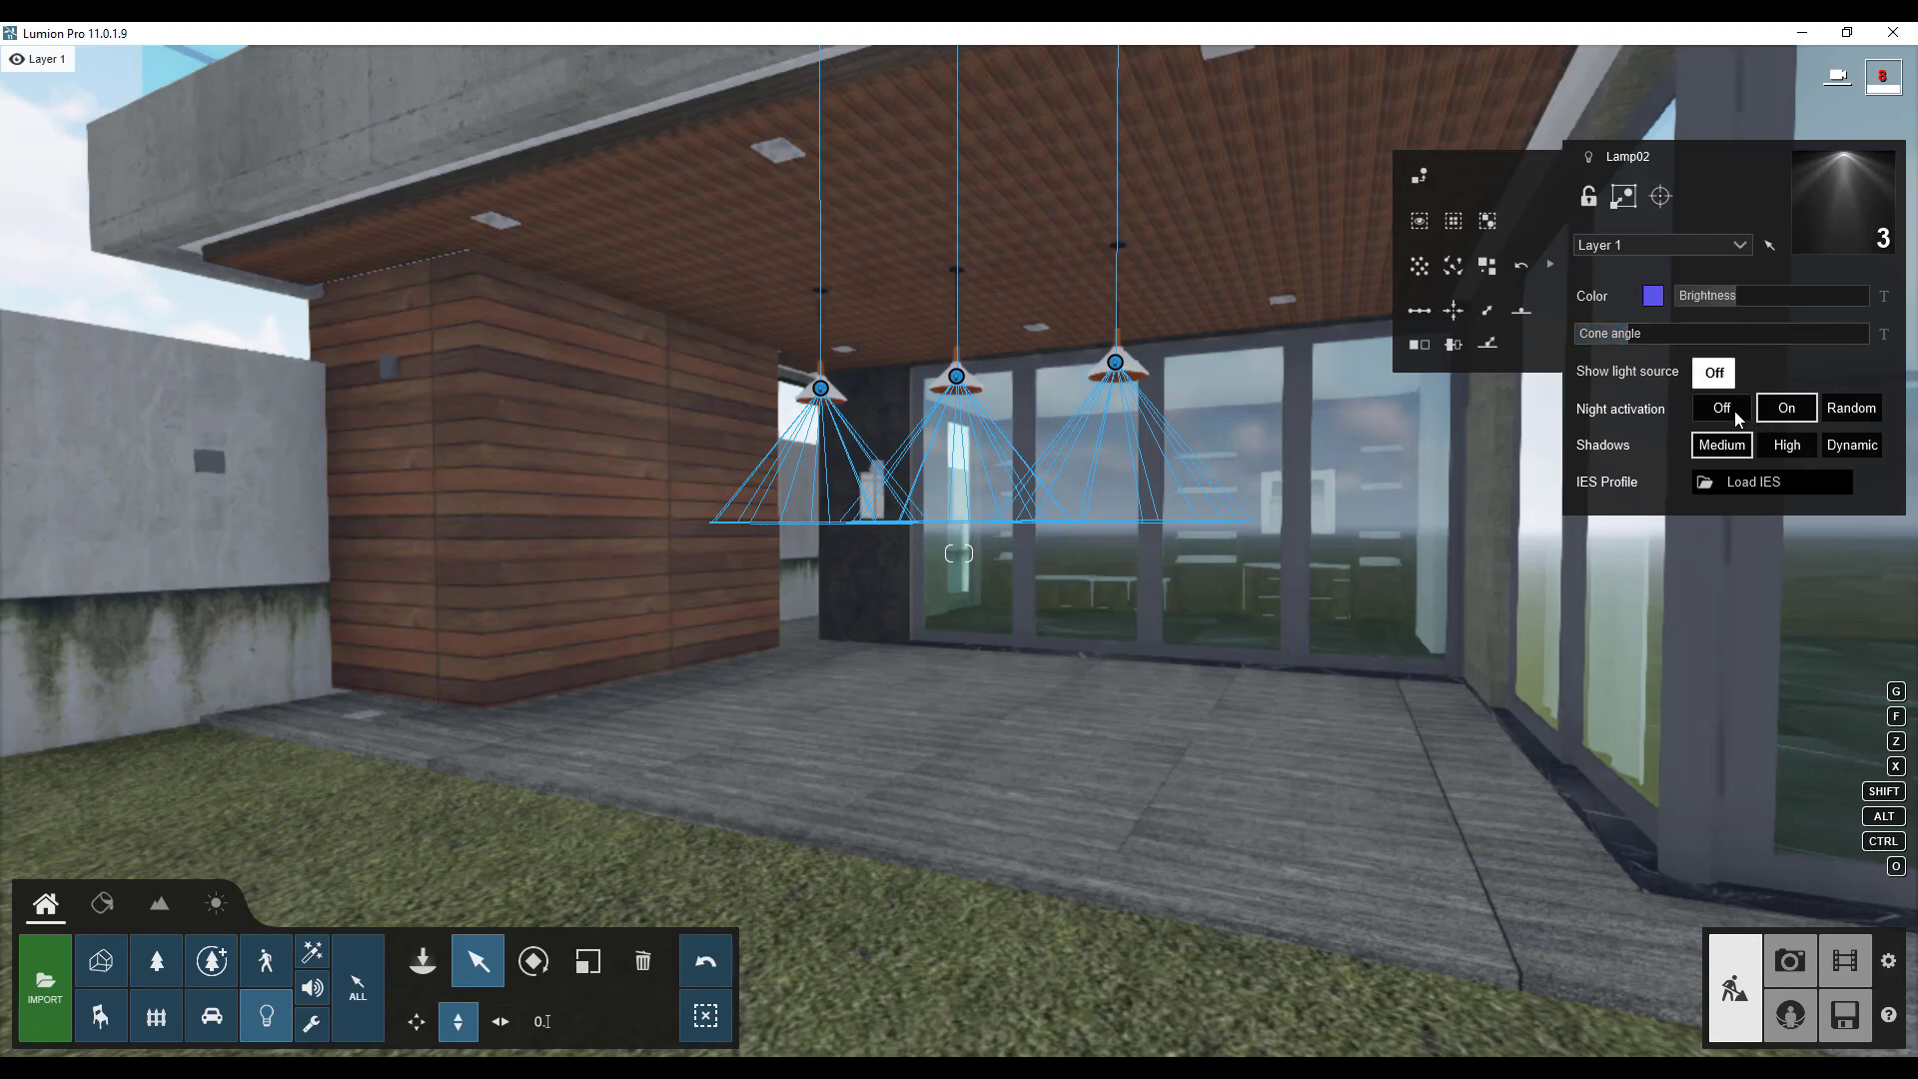
click(1734, 411)
Open the file picker for a custom IES profile for the three spotlights and close it without loading a file.
key(w)
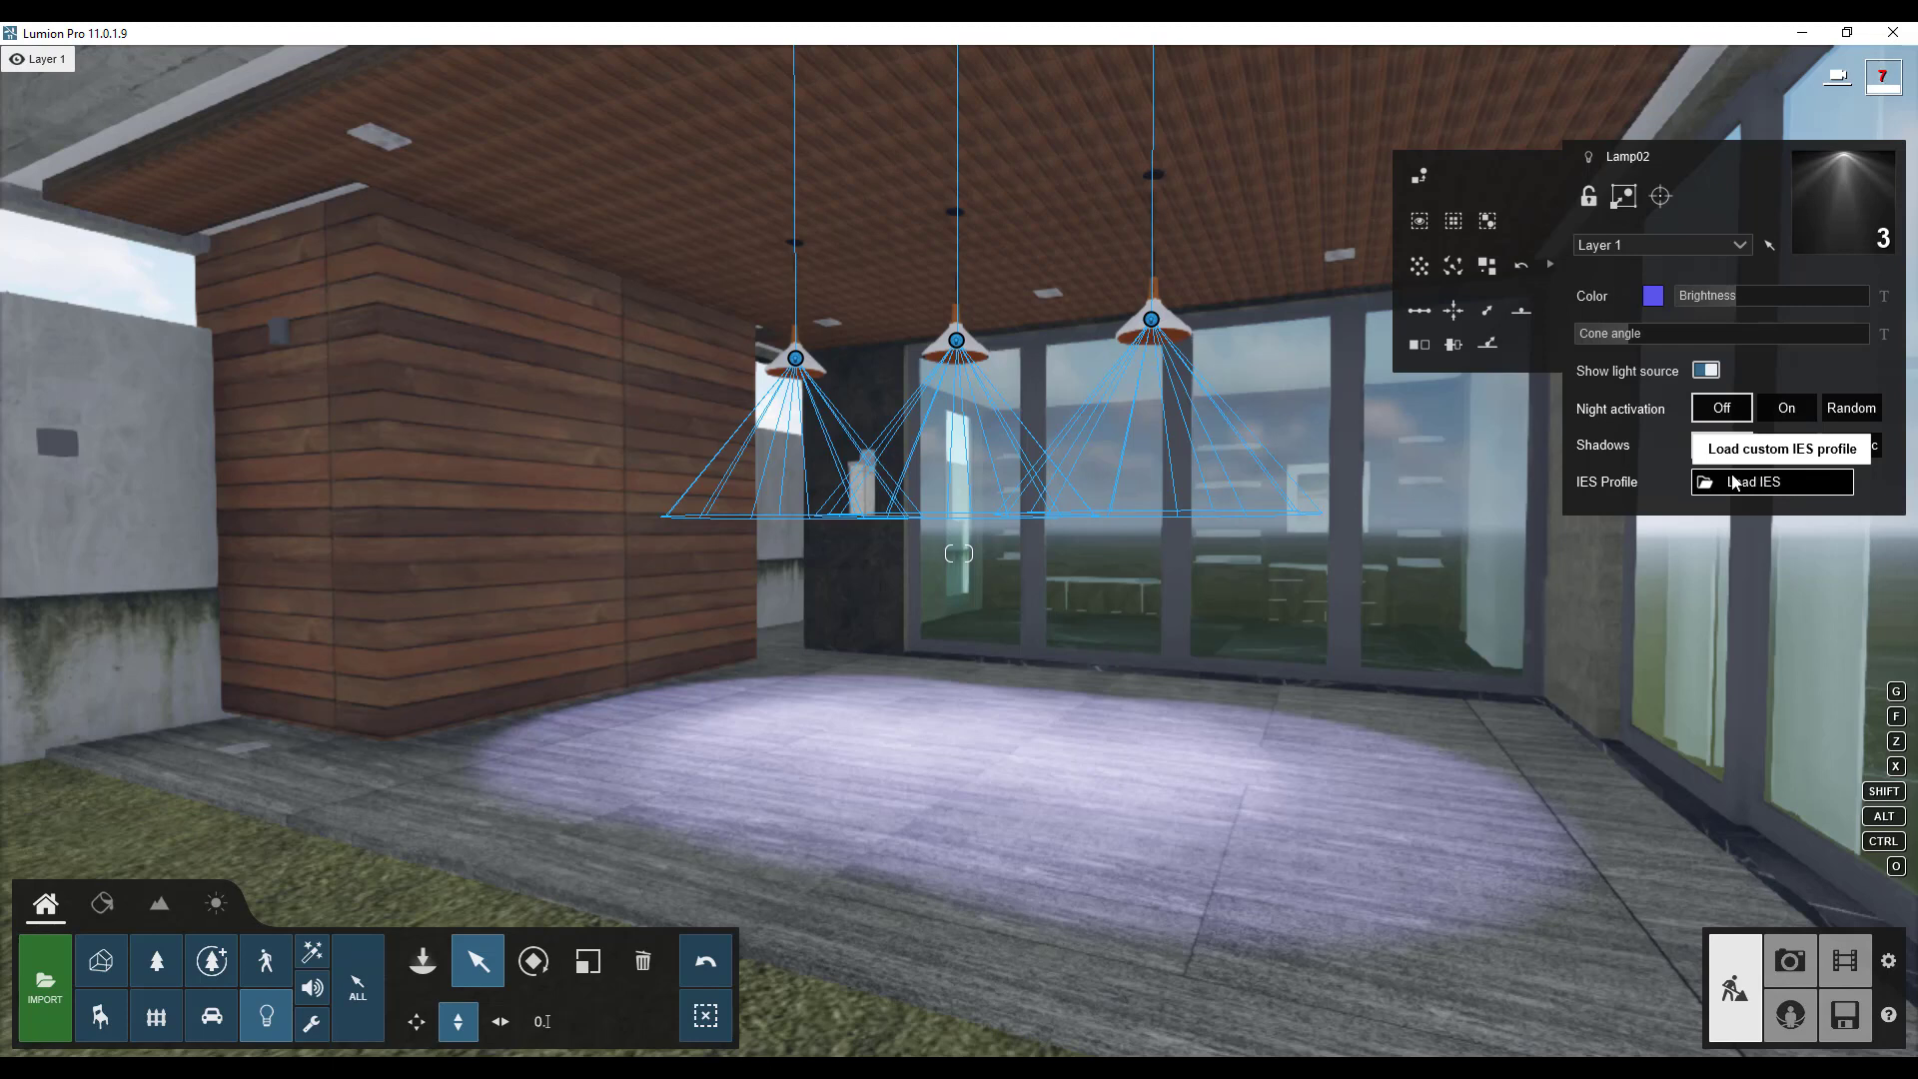
click(1772, 494)
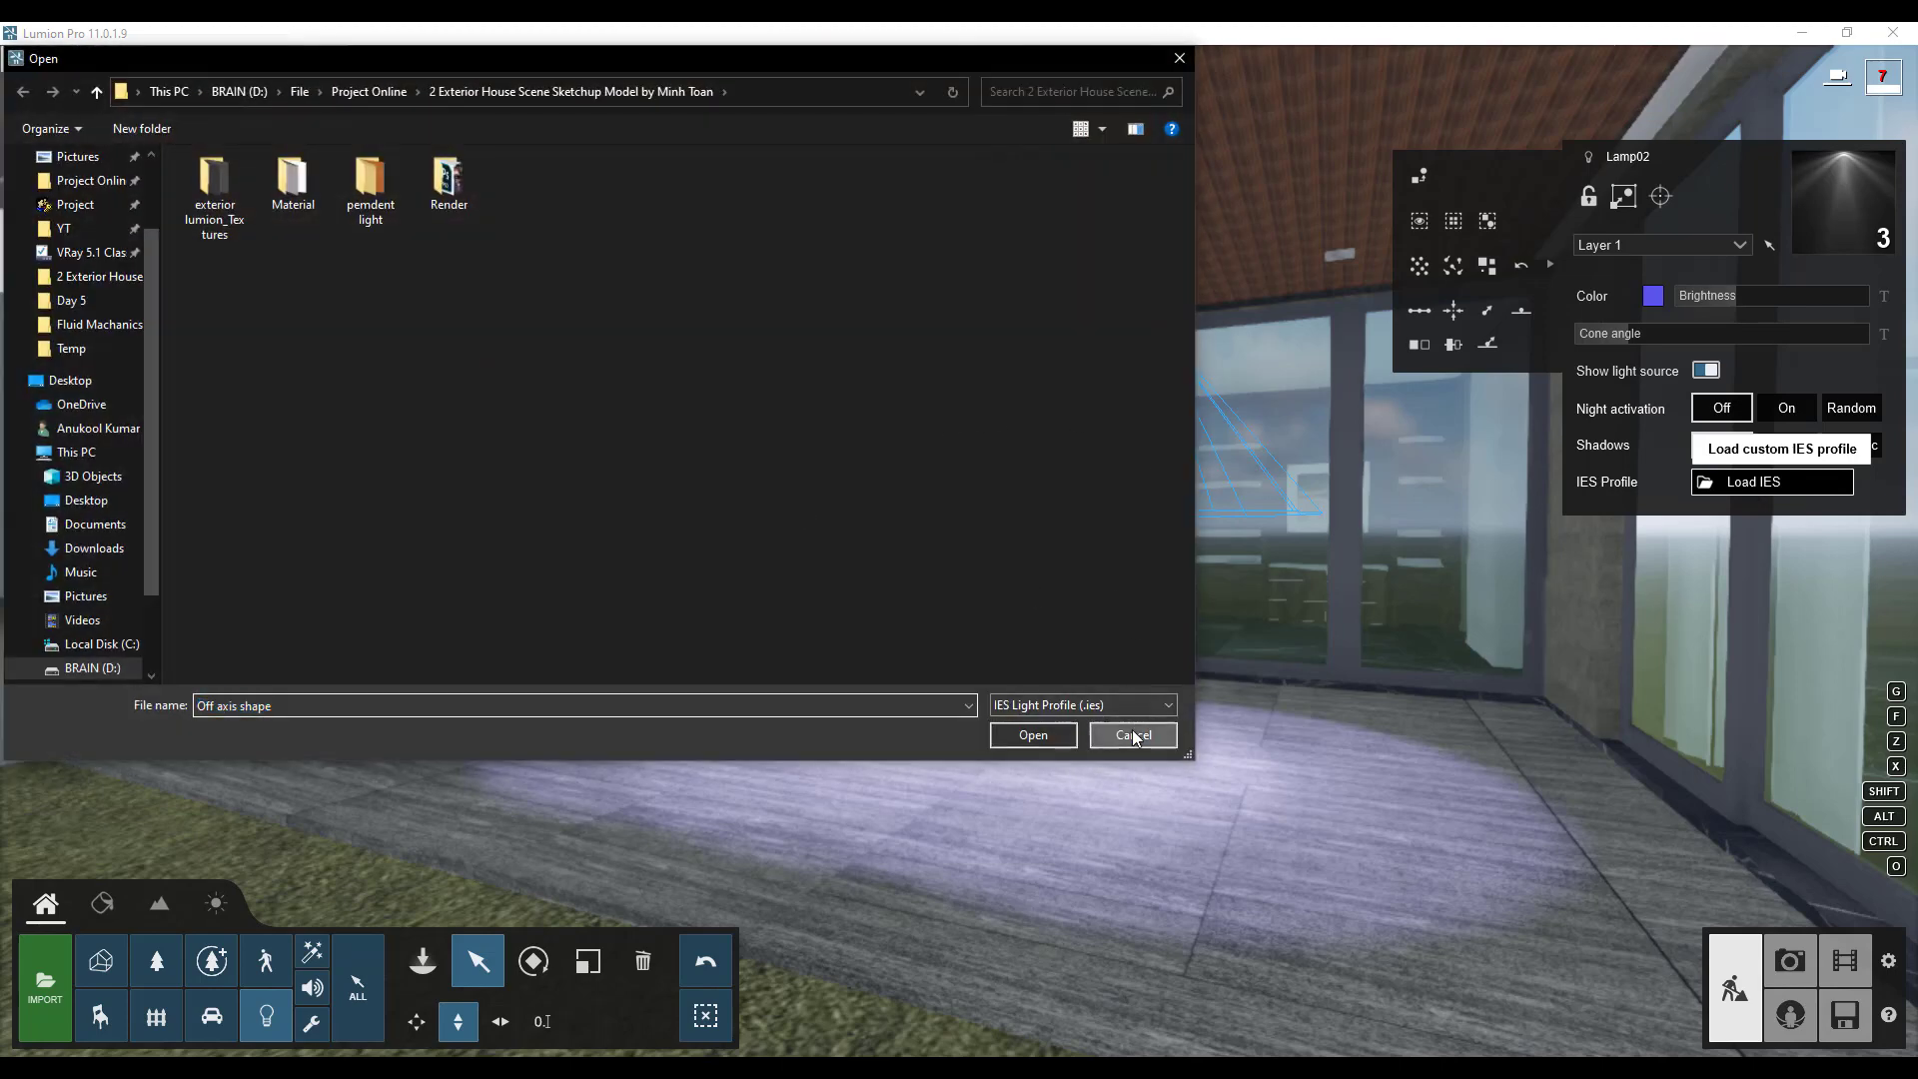
click(1132, 733)
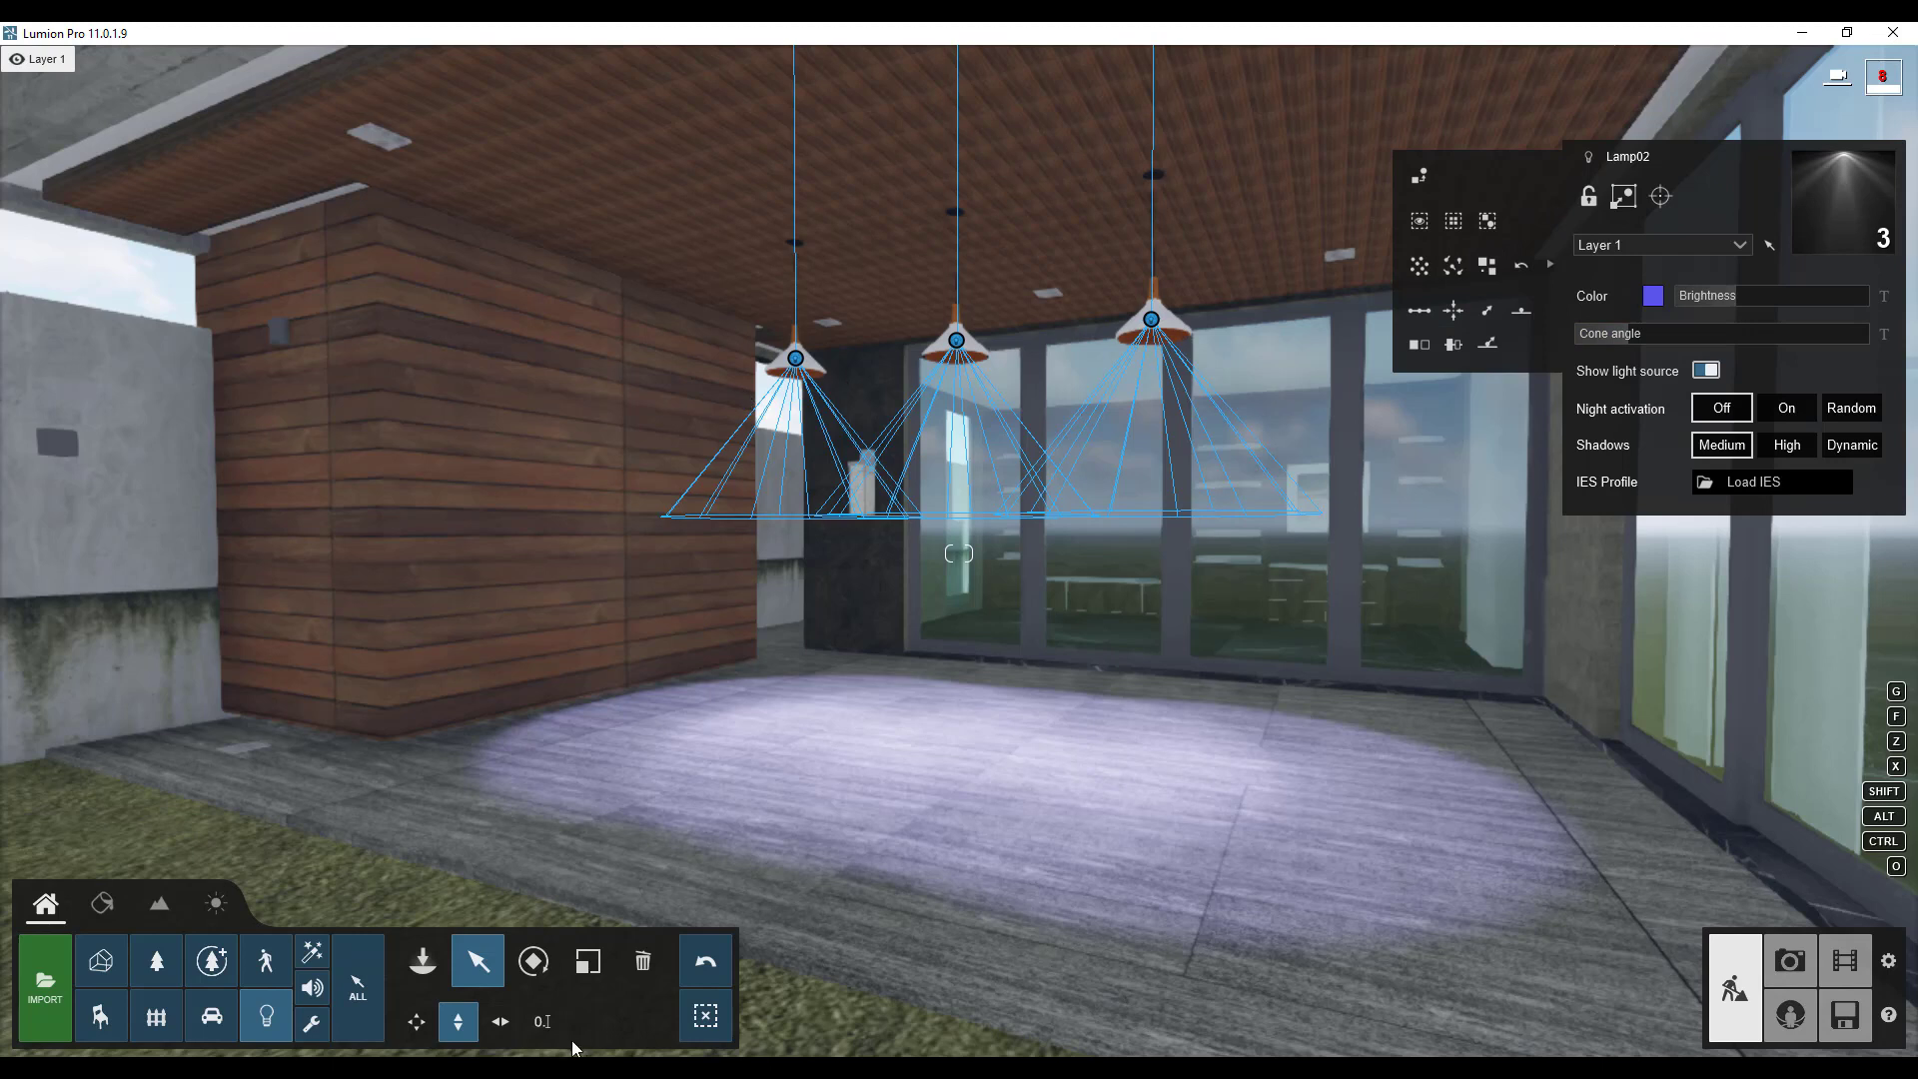
Delete the three selected spotlights from the terrace pendant lamps.
click(639, 964)
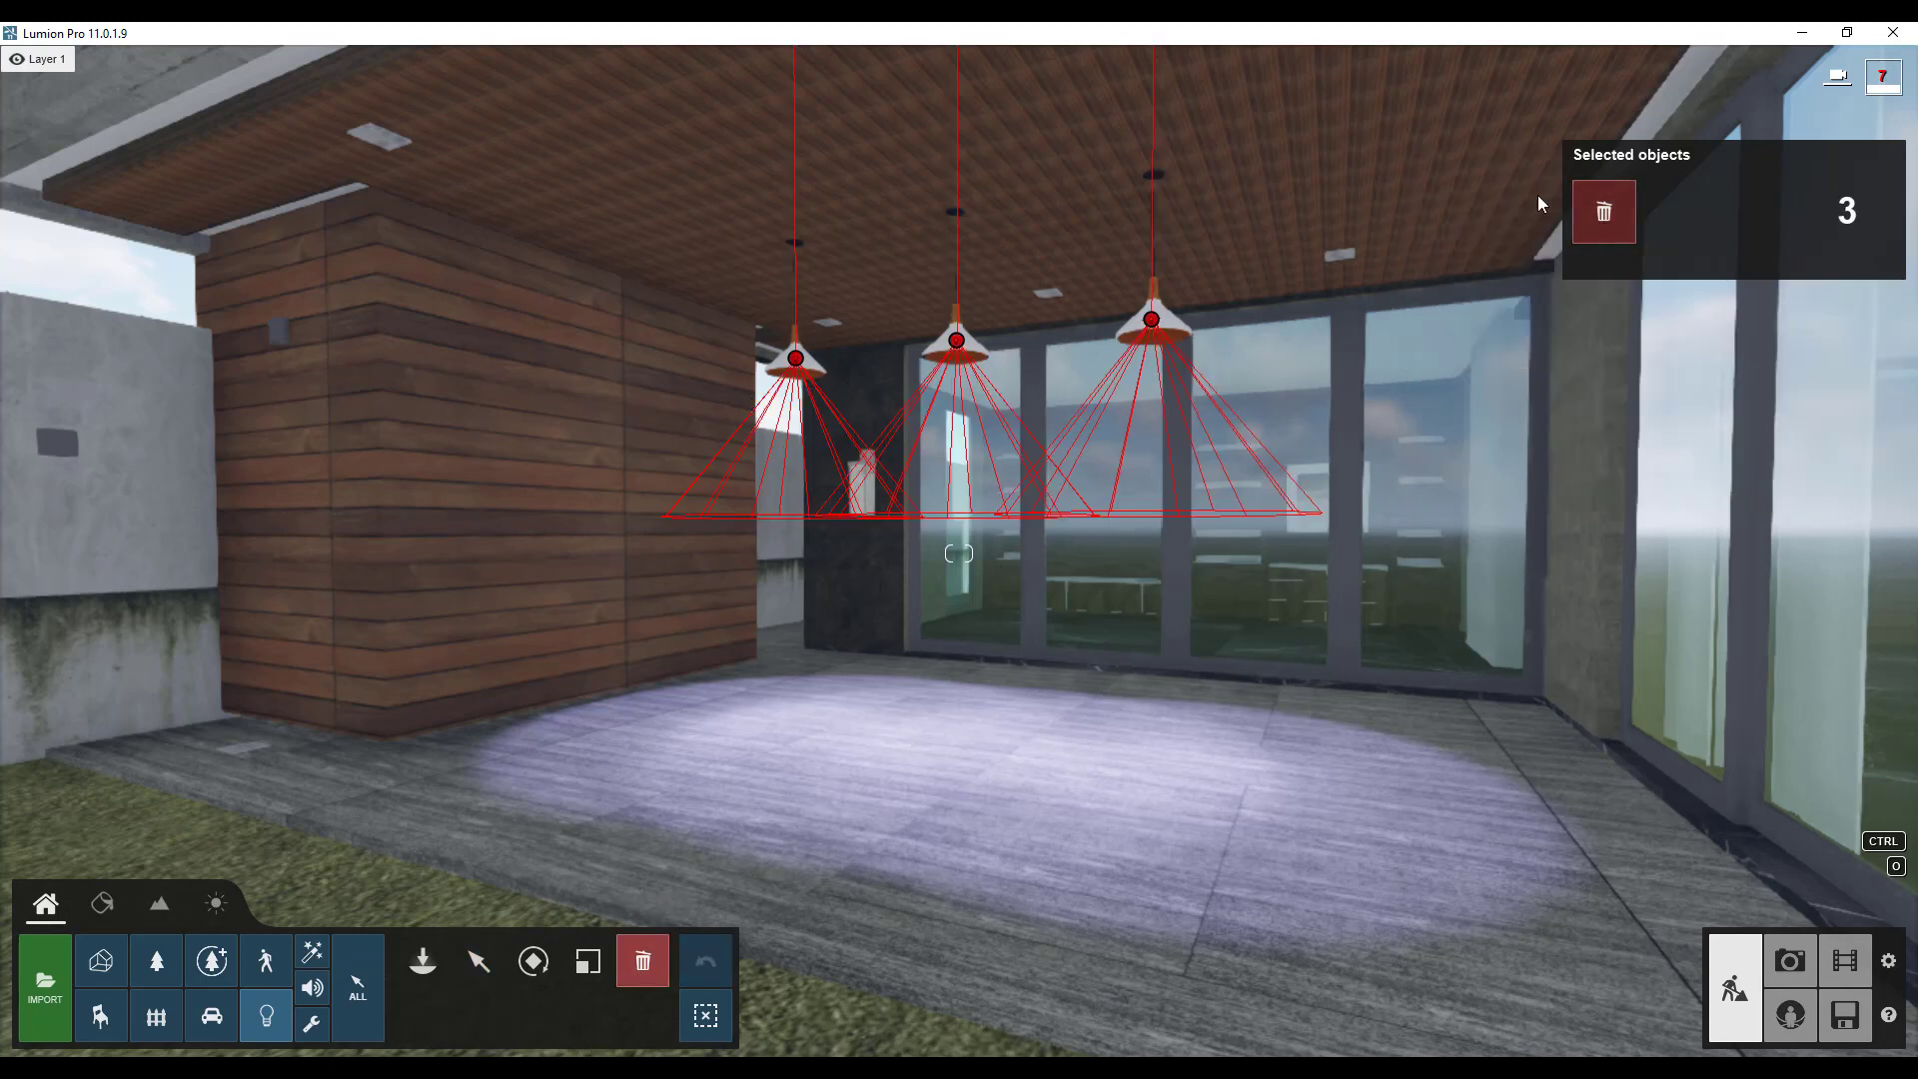
click(1602, 213)
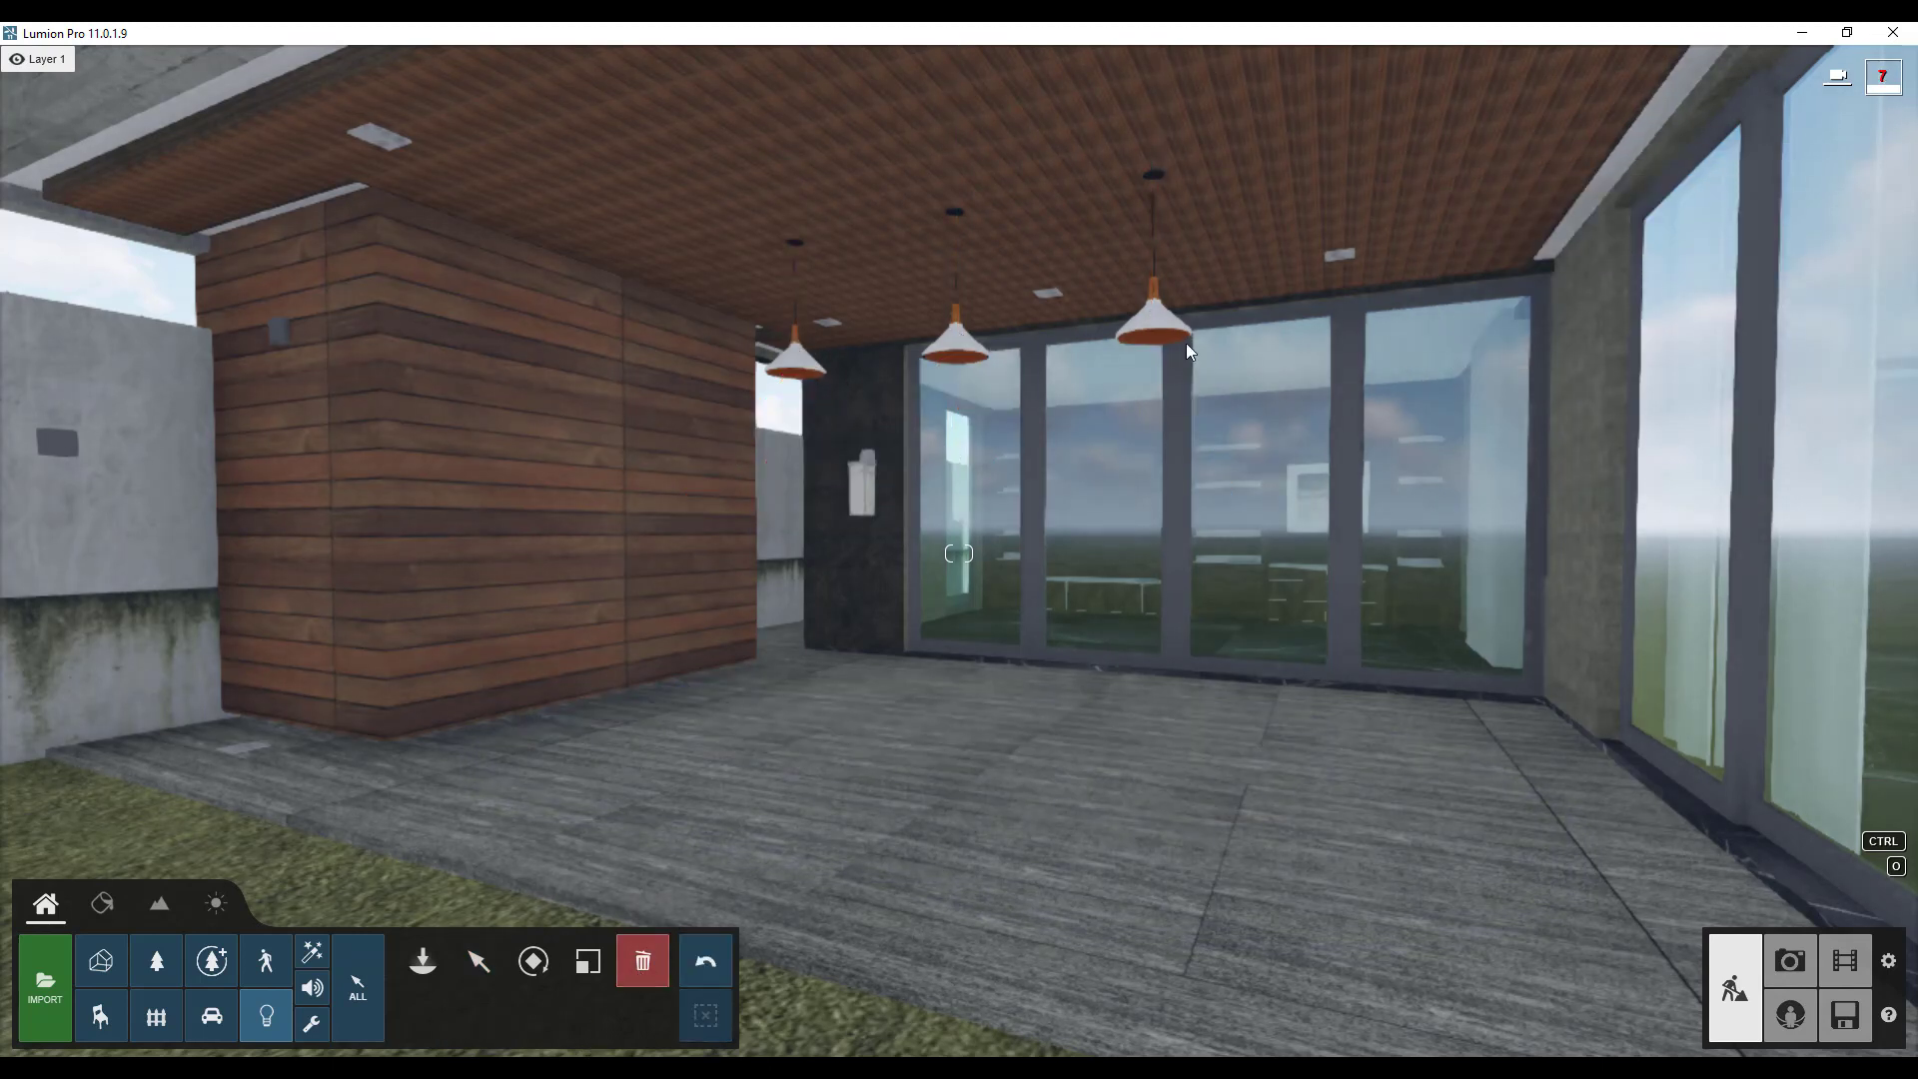
right_drag(1186, 345, 908, 502)
key(w)
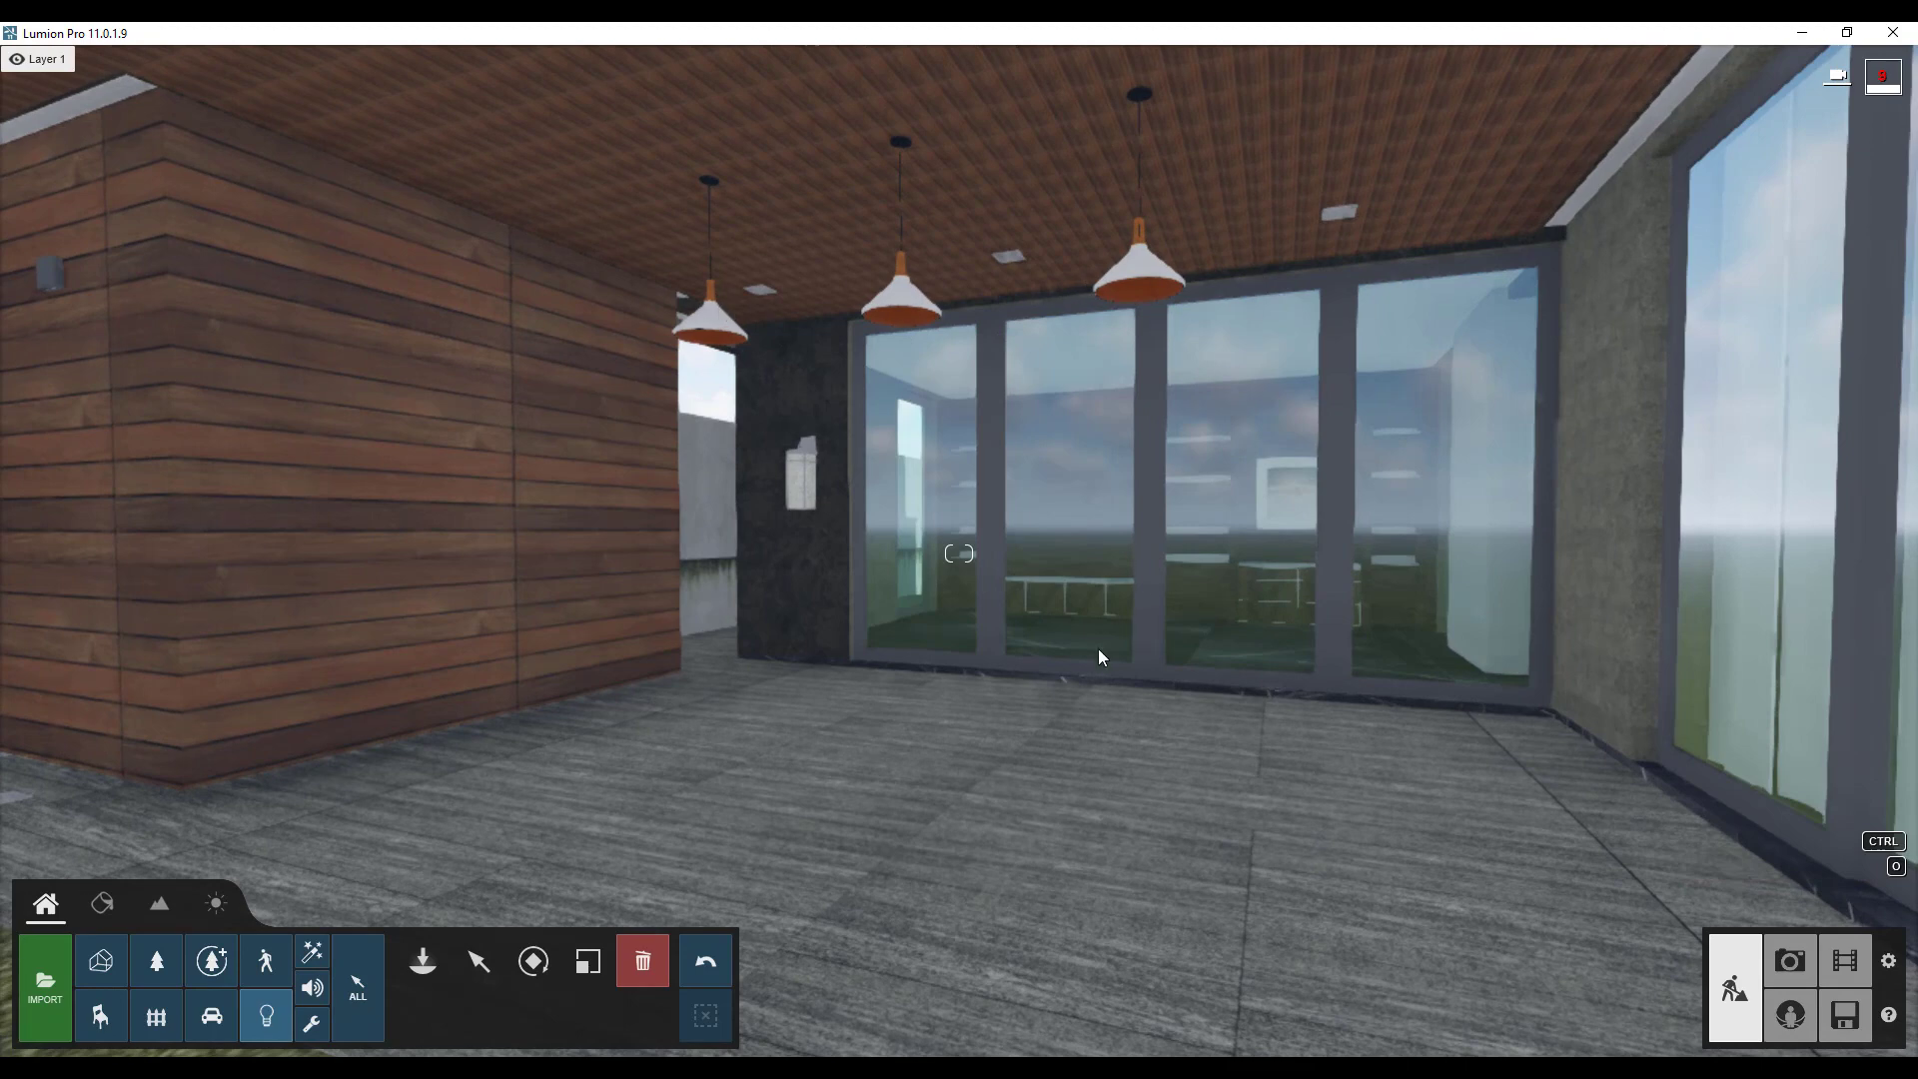
Switch to the exterior lumion model in SketchUp and select the group of three pendant lamps on the terrace.
key(alt+Tab)
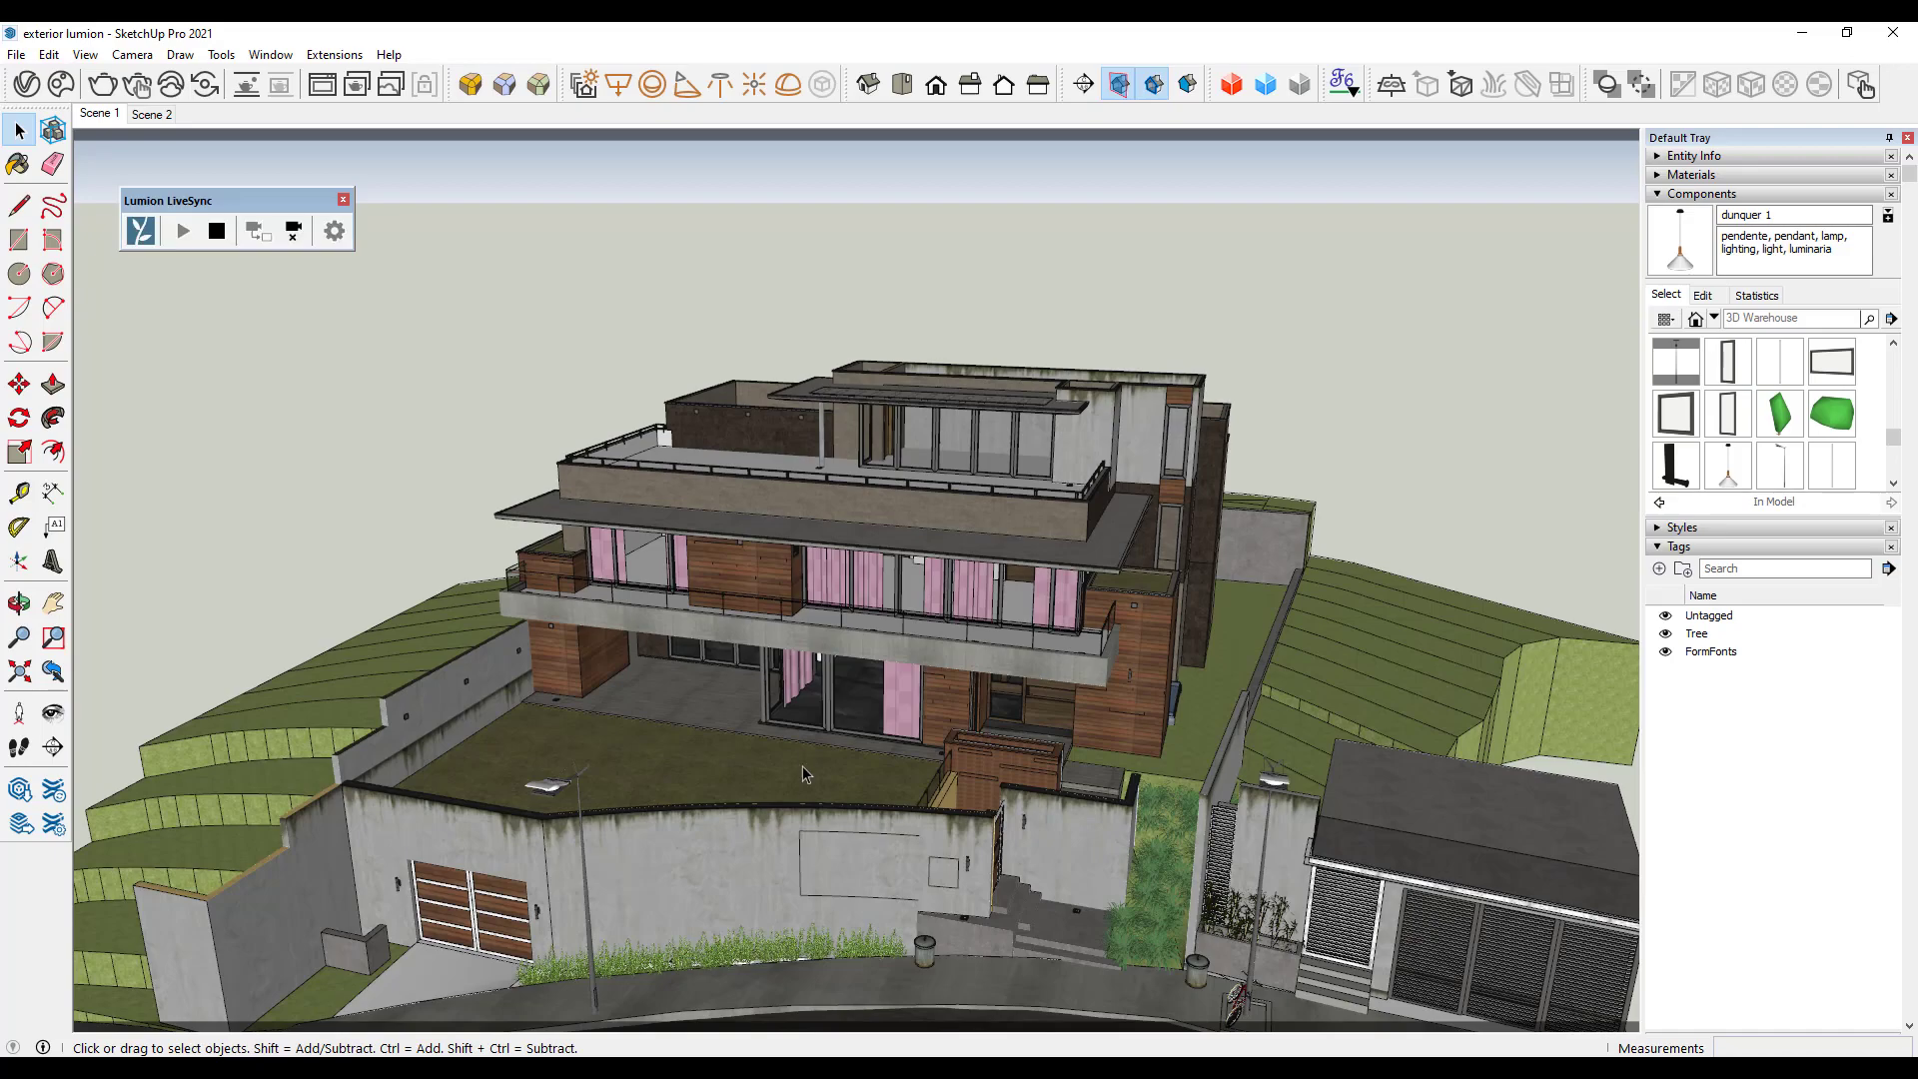
middle_drag(802, 767, 615, 650)
scroll(615, 651, up, 10)
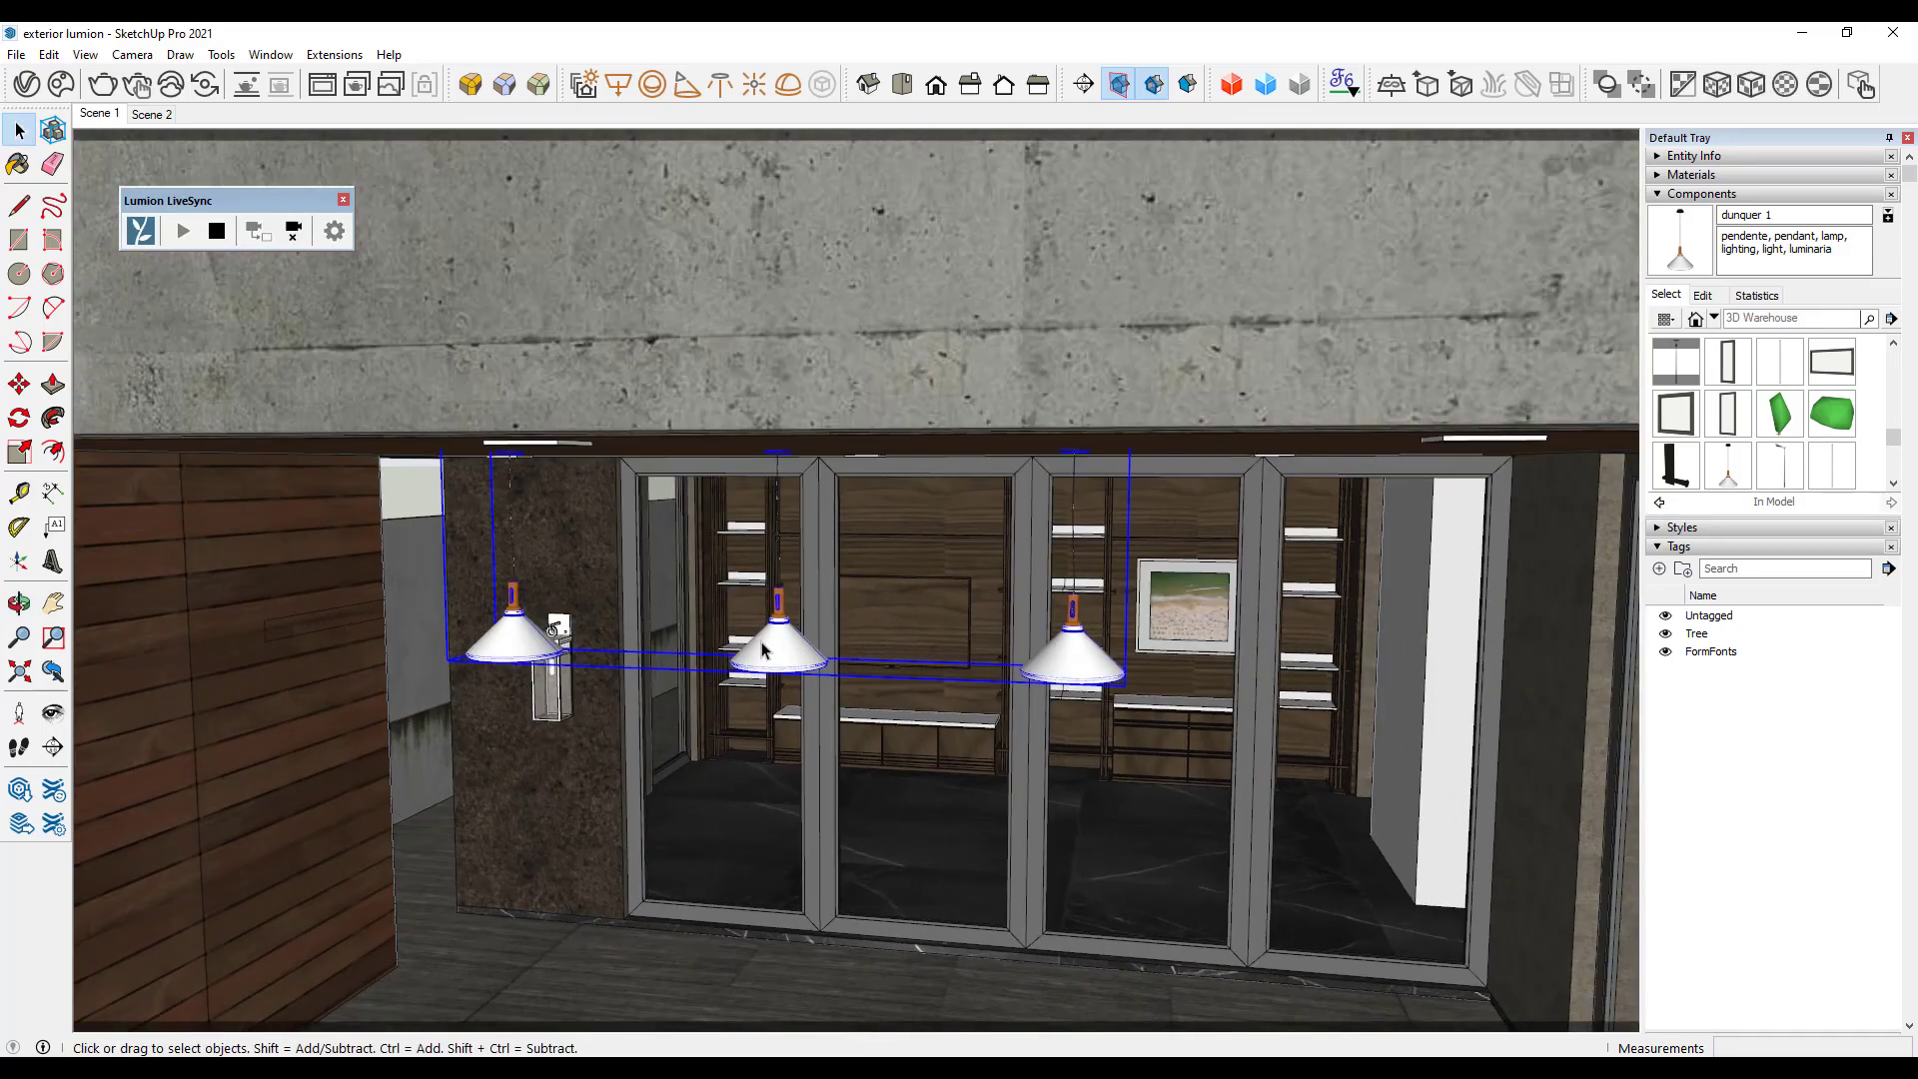
middle_drag(761, 650, 796, 599)
double_click(736, 614)
key(Escape)
click(752, 580)
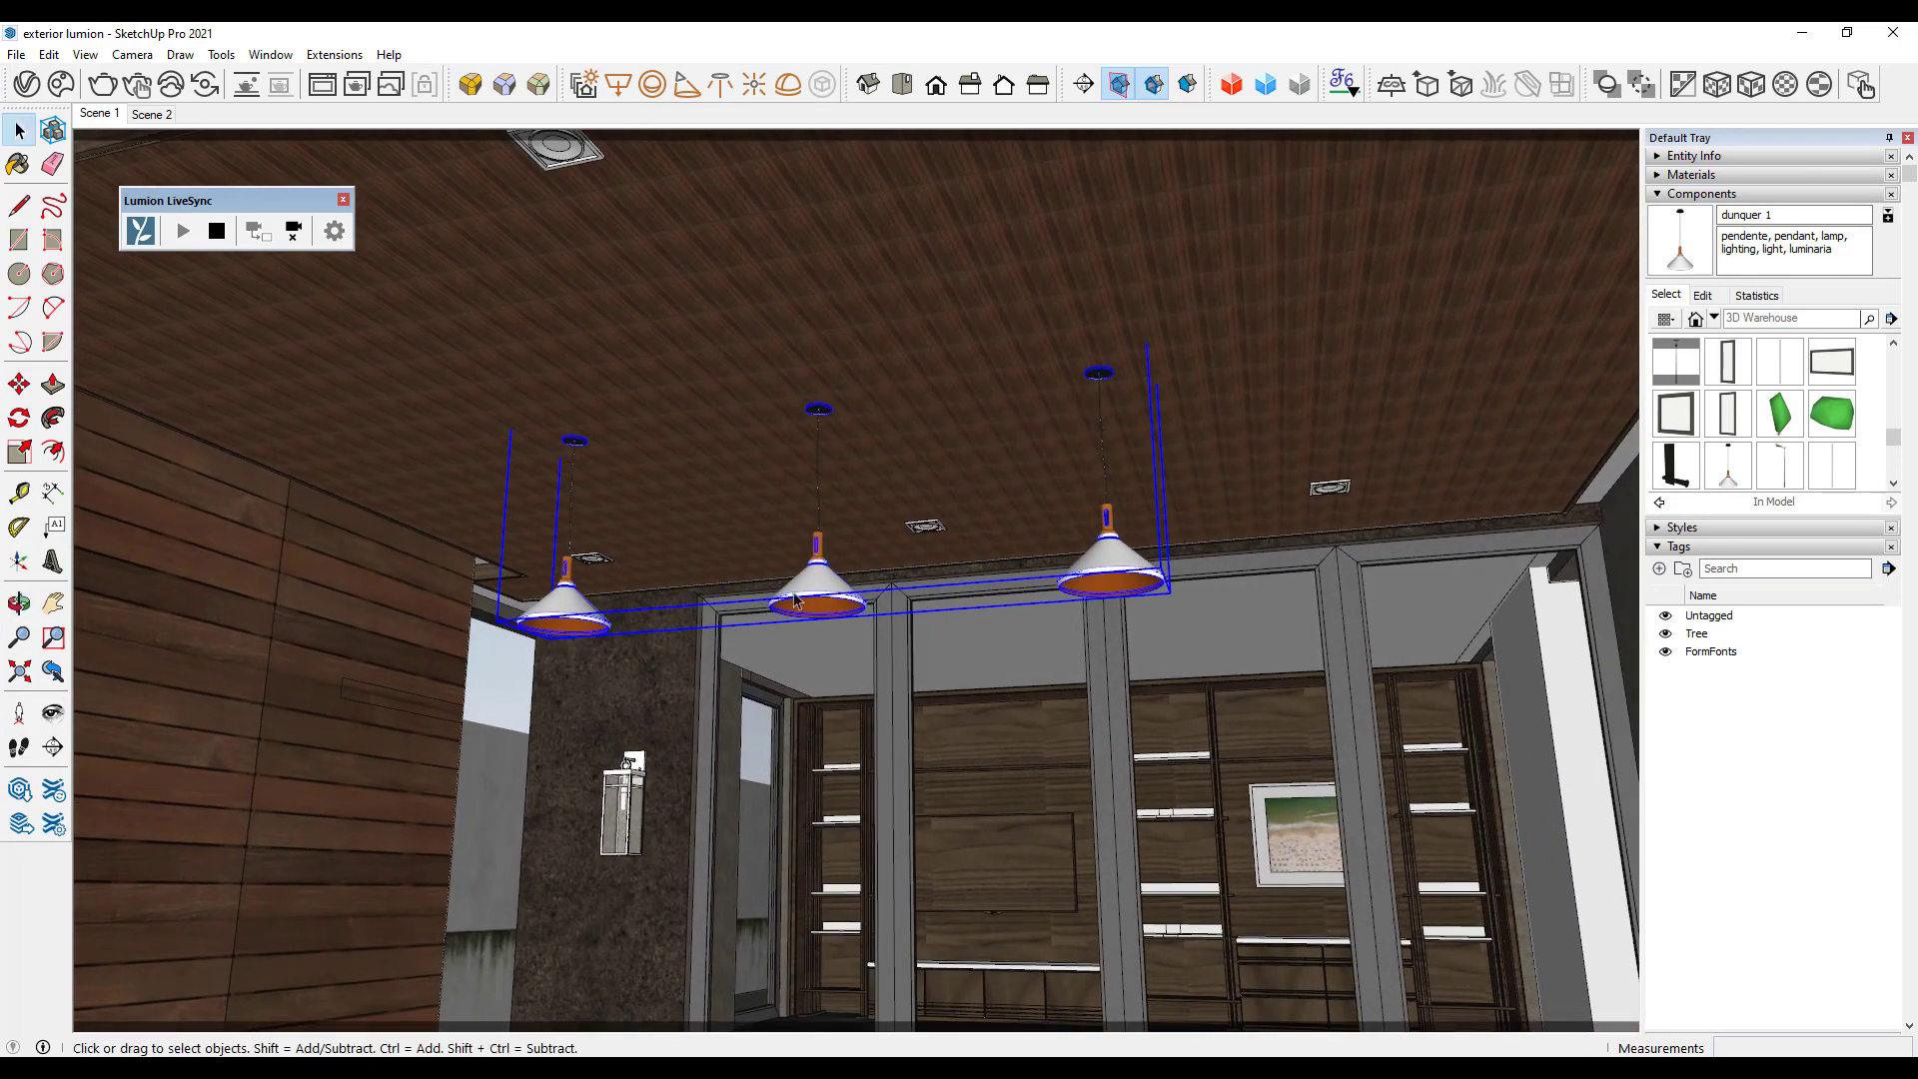
Open the pendant group and the middle pendant's component, and examine the bulb inside its shade from below.
double_click(819, 593)
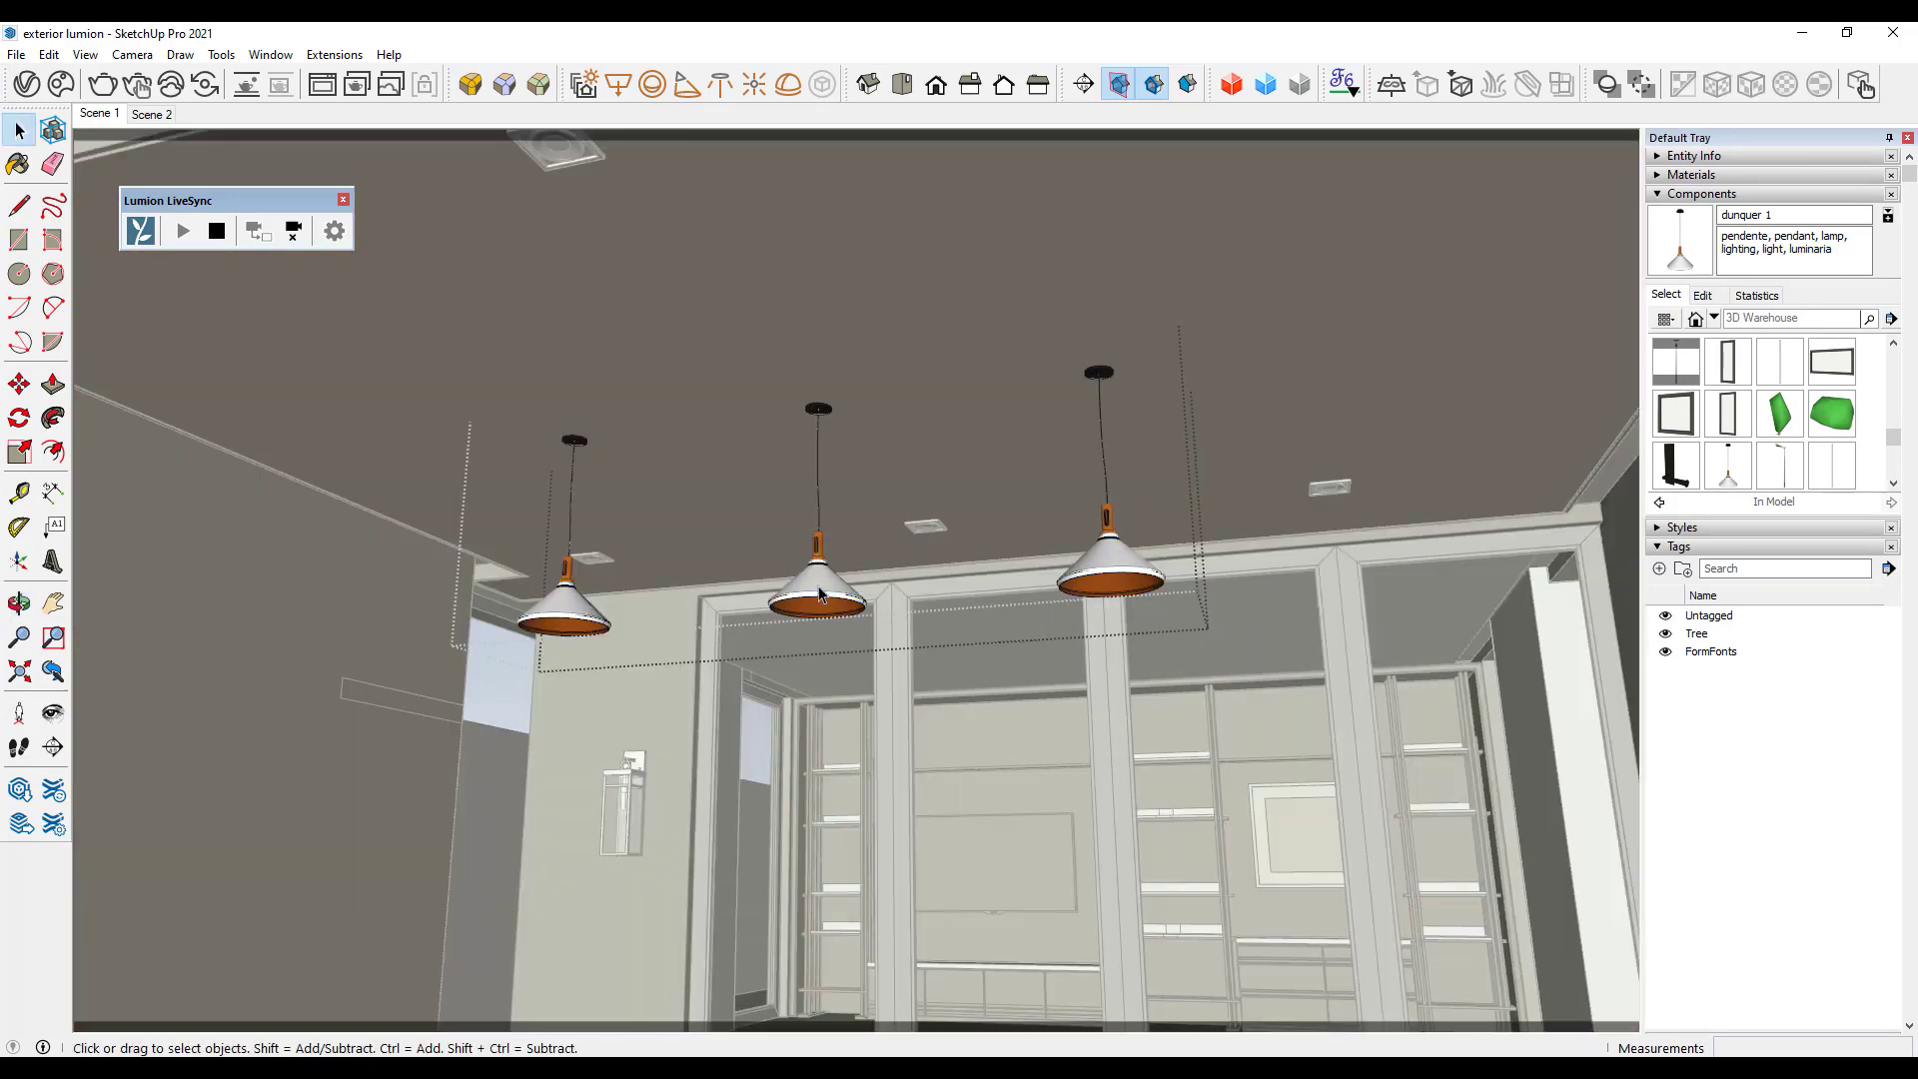
click(819, 593)
mouse_move(819, 594)
middle_down()
mouse_move(830, 473)
mouse_move(908, 958)
mouse_move(995, 1056)
middle_up()
shift+middle_drag(884, 440, 892, 310)
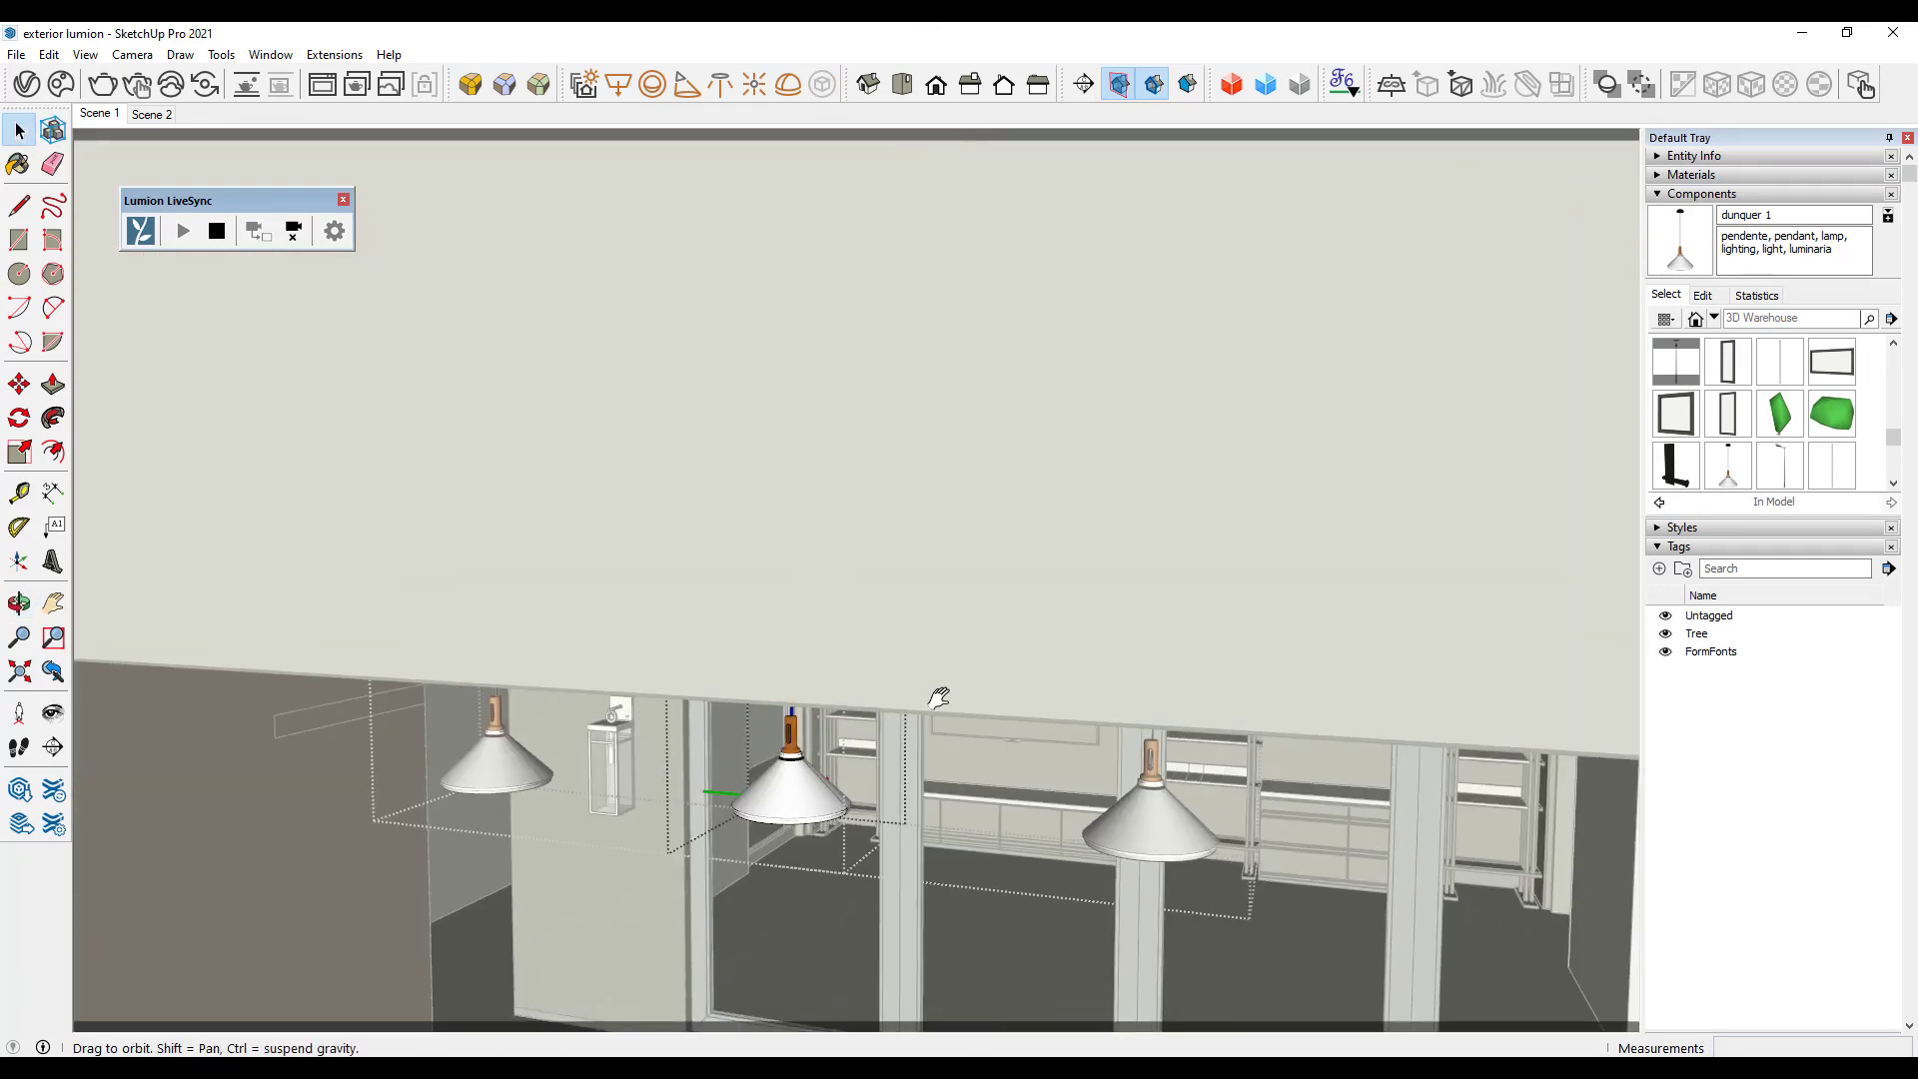
shift+middle_drag(938, 693, 941, 580)
scroll(845, 606, up, 5)
middle_drag(857, 634, 989, 462)
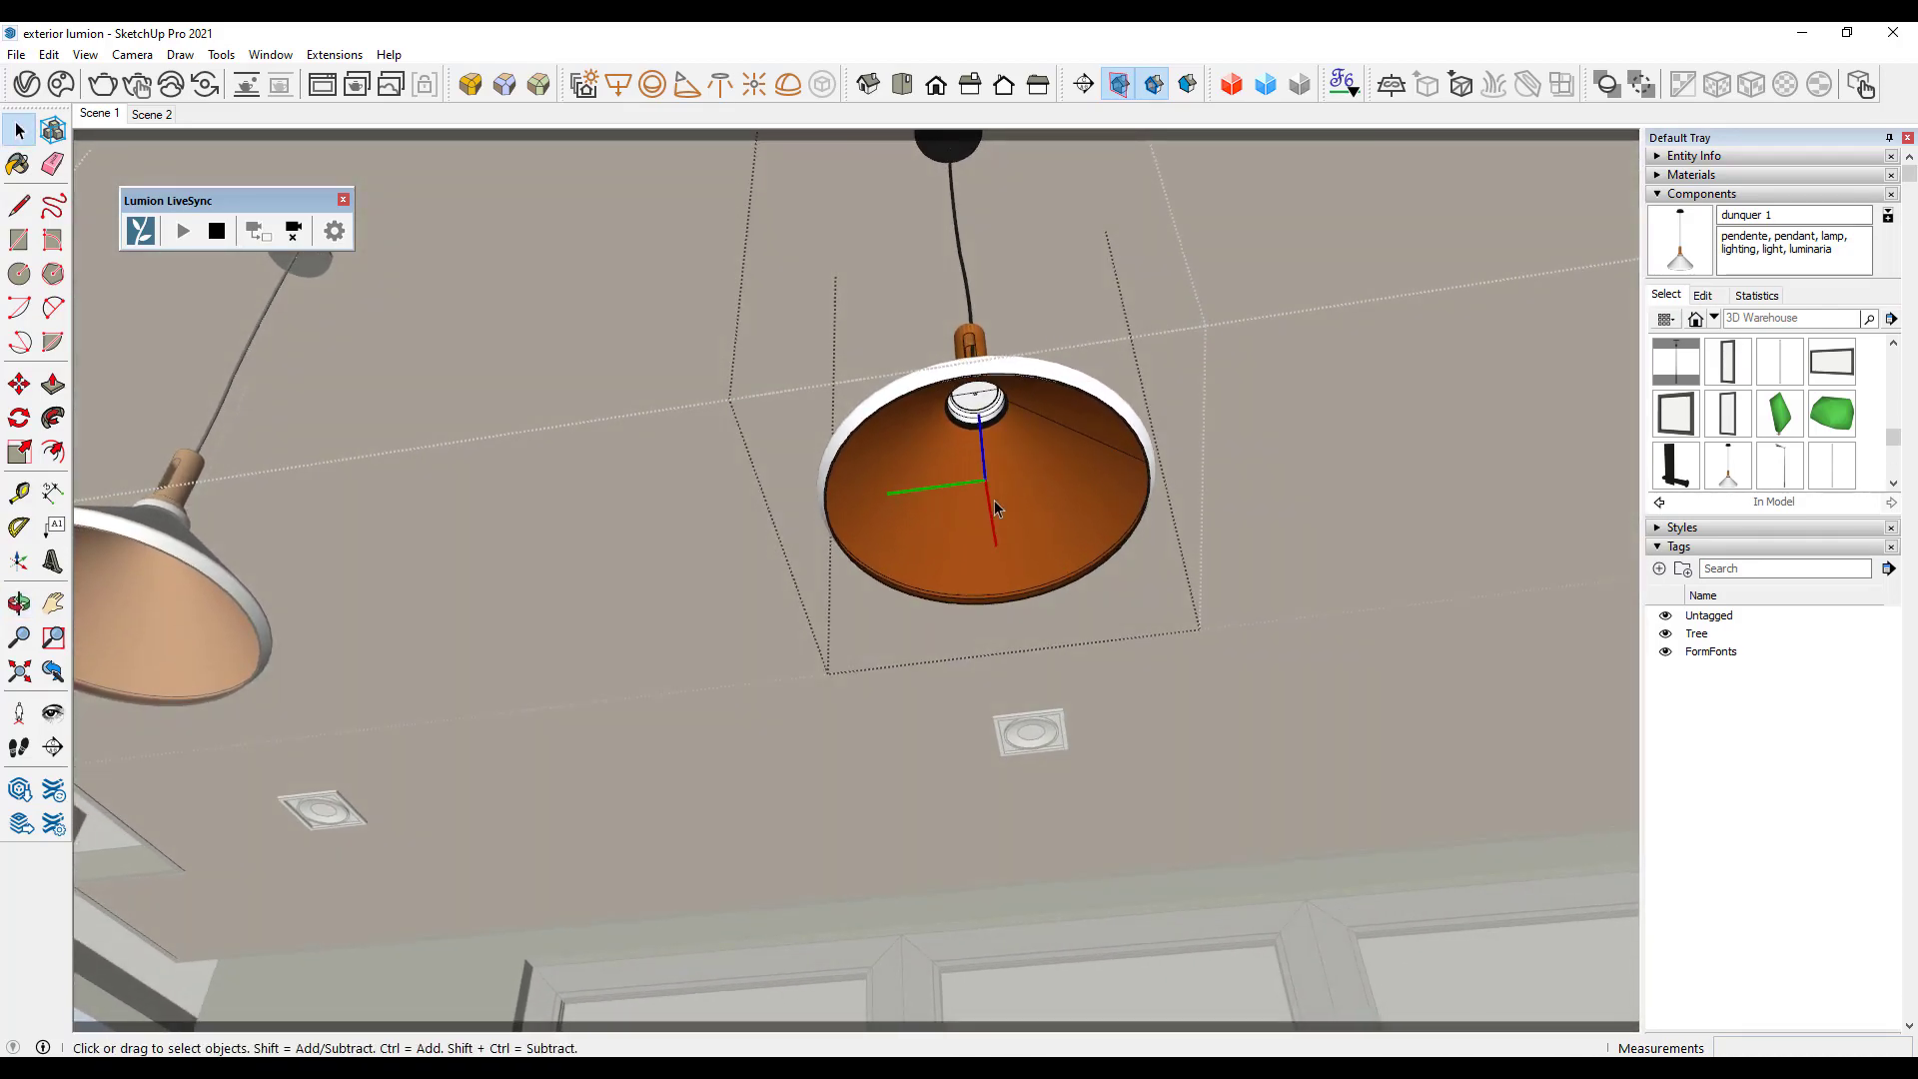
middle_drag(809, 477, 883, 741)
scroll(969, 706, down, 3)
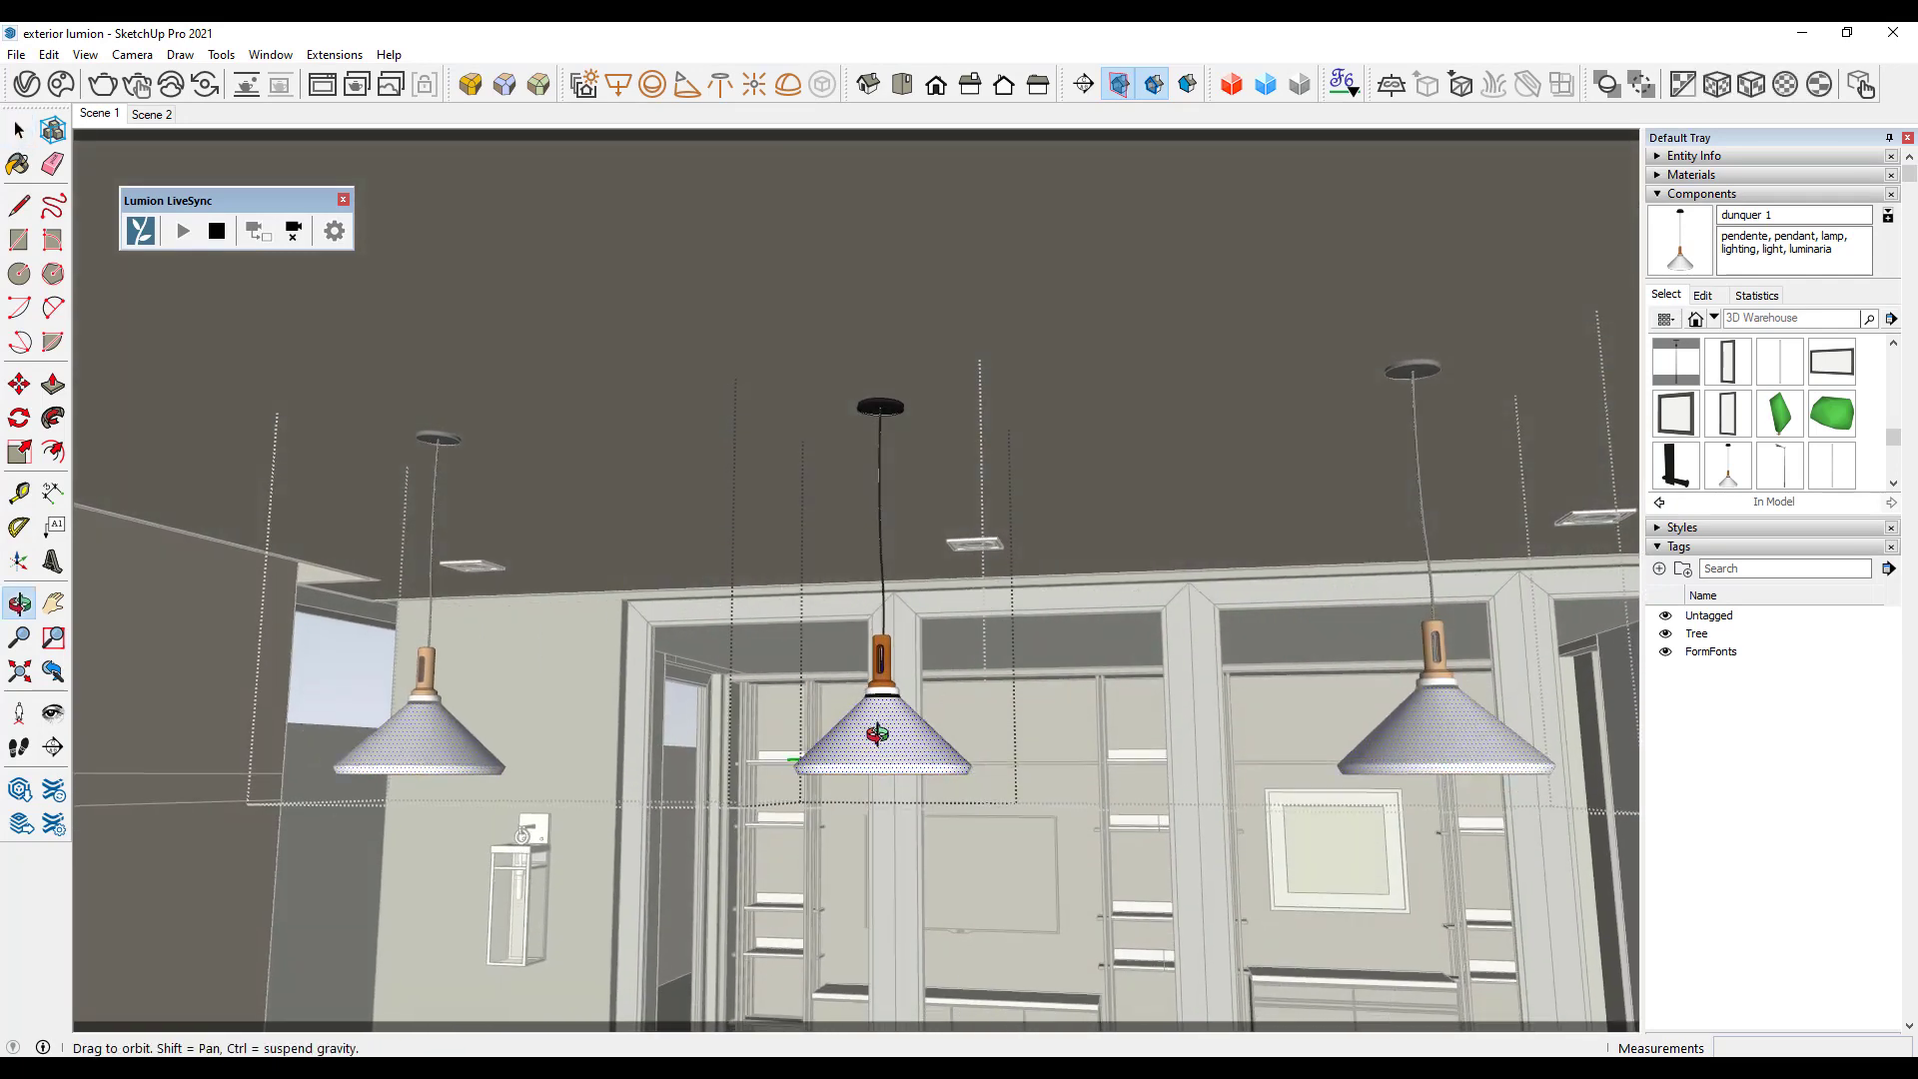
Leave the middle pendant's component to select each of the three pendants in turn, and reopen the middle one for editing.
click(883, 741)
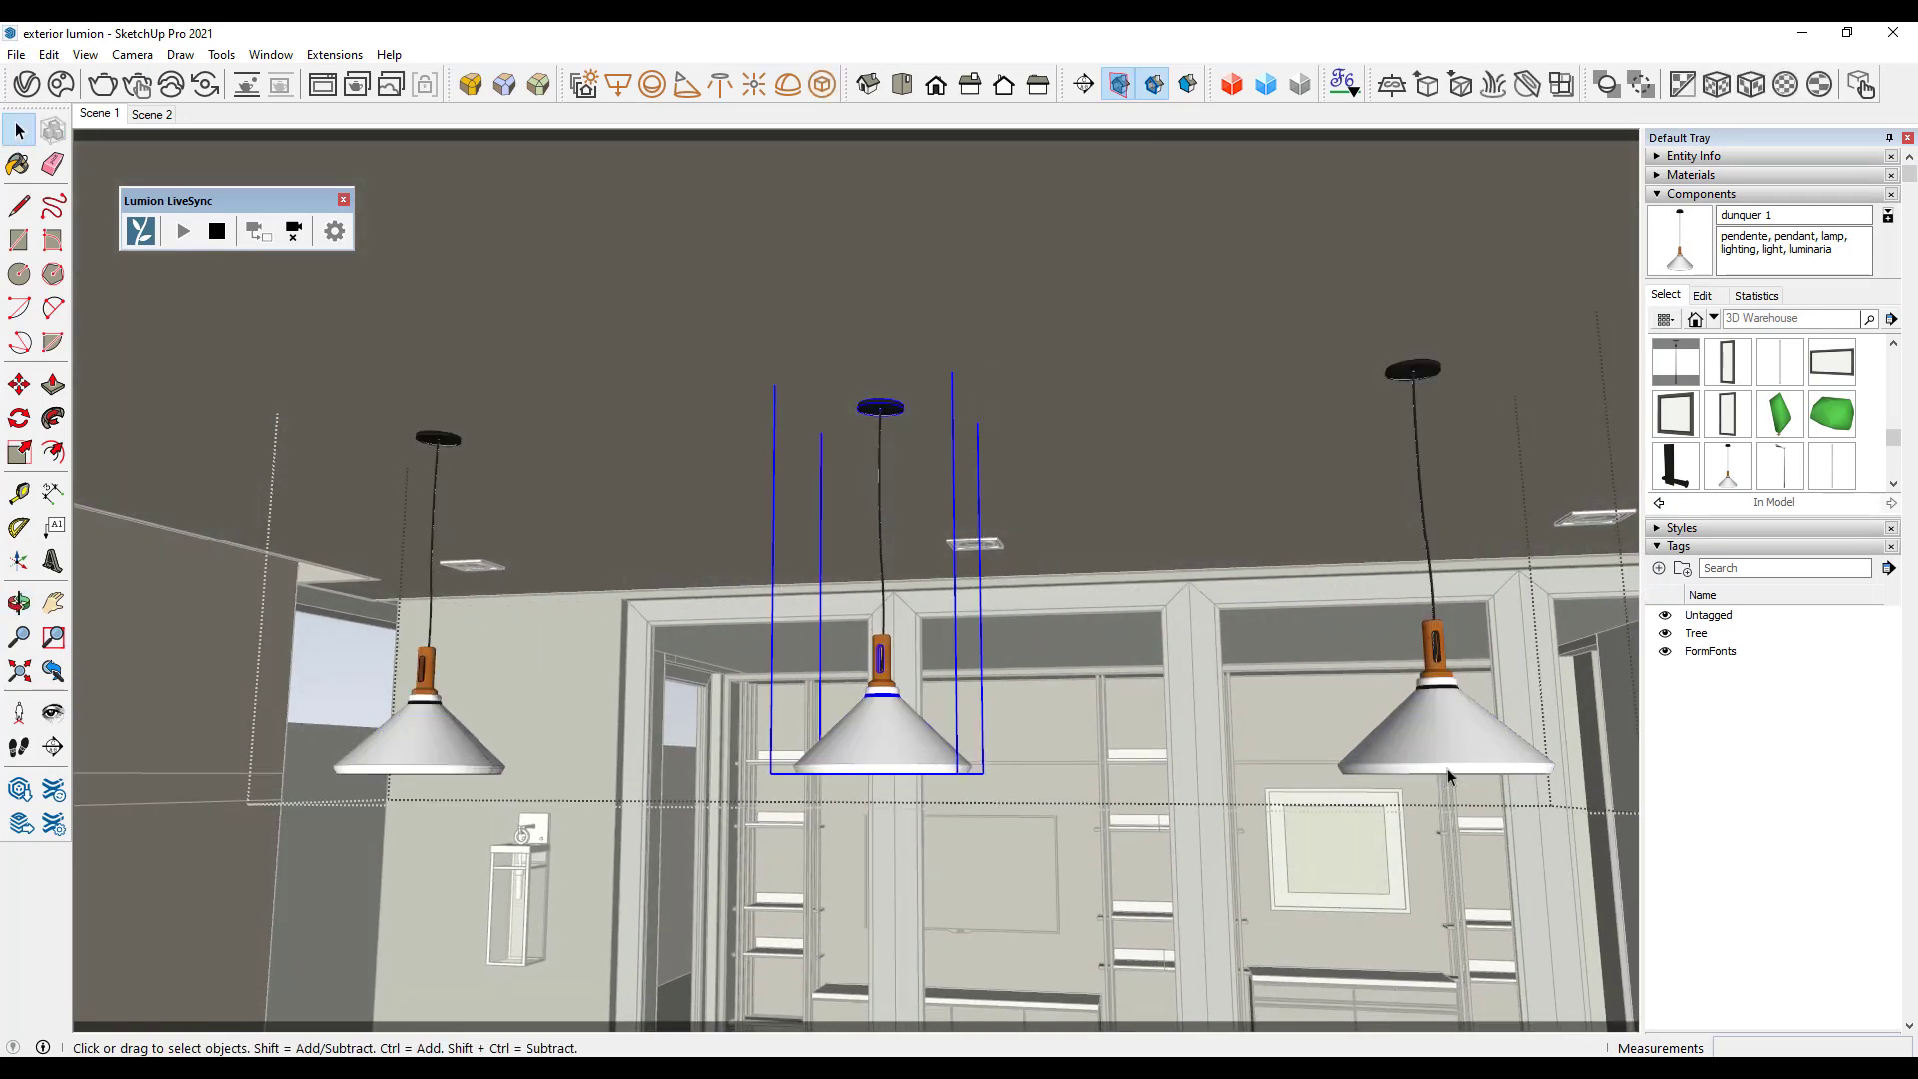
click(1438, 768)
click(450, 756)
click(865, 745)
middle_drag(889, 721, 885, 726)
double_click(900, 751)
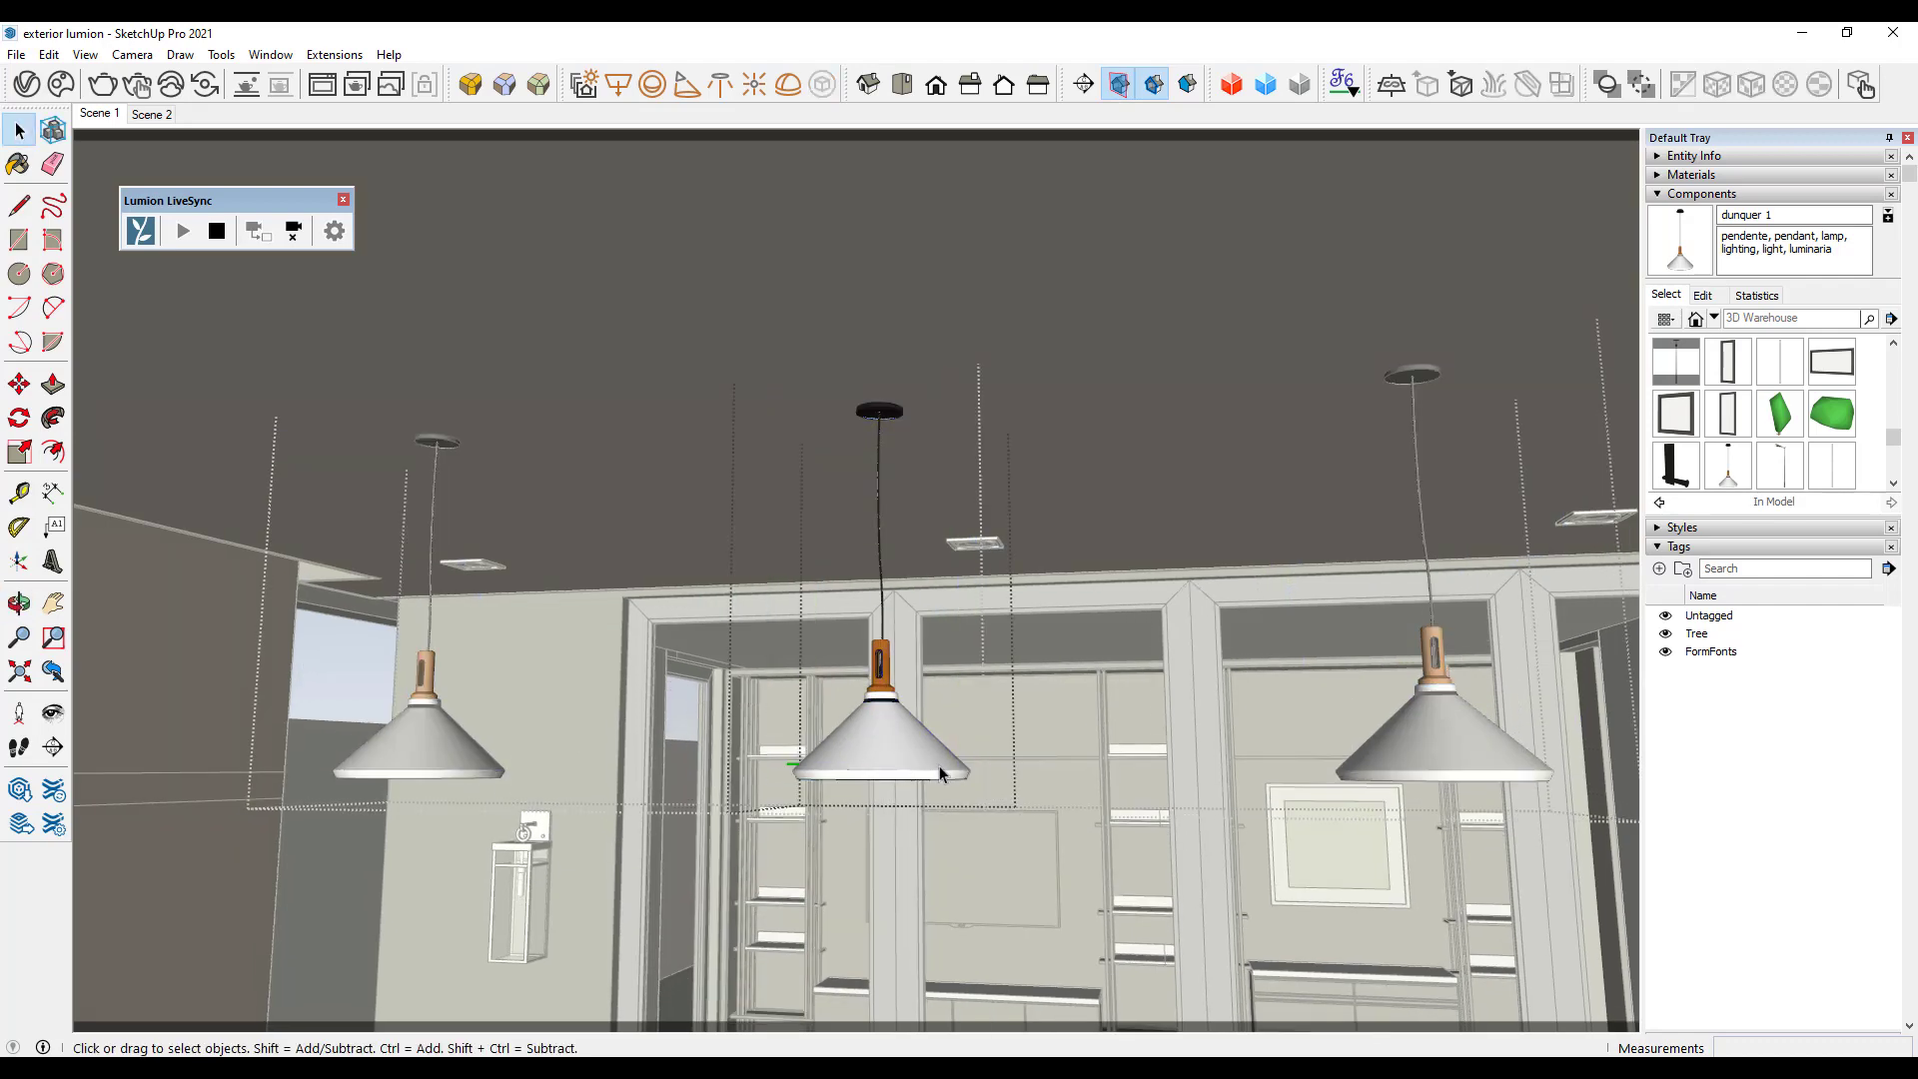
Select all geometry of the middle pendant, first with a selection window and again after reopening its component.
drag(812, 440, 708, 278)
middle_drag(895, 742, 887, 702)
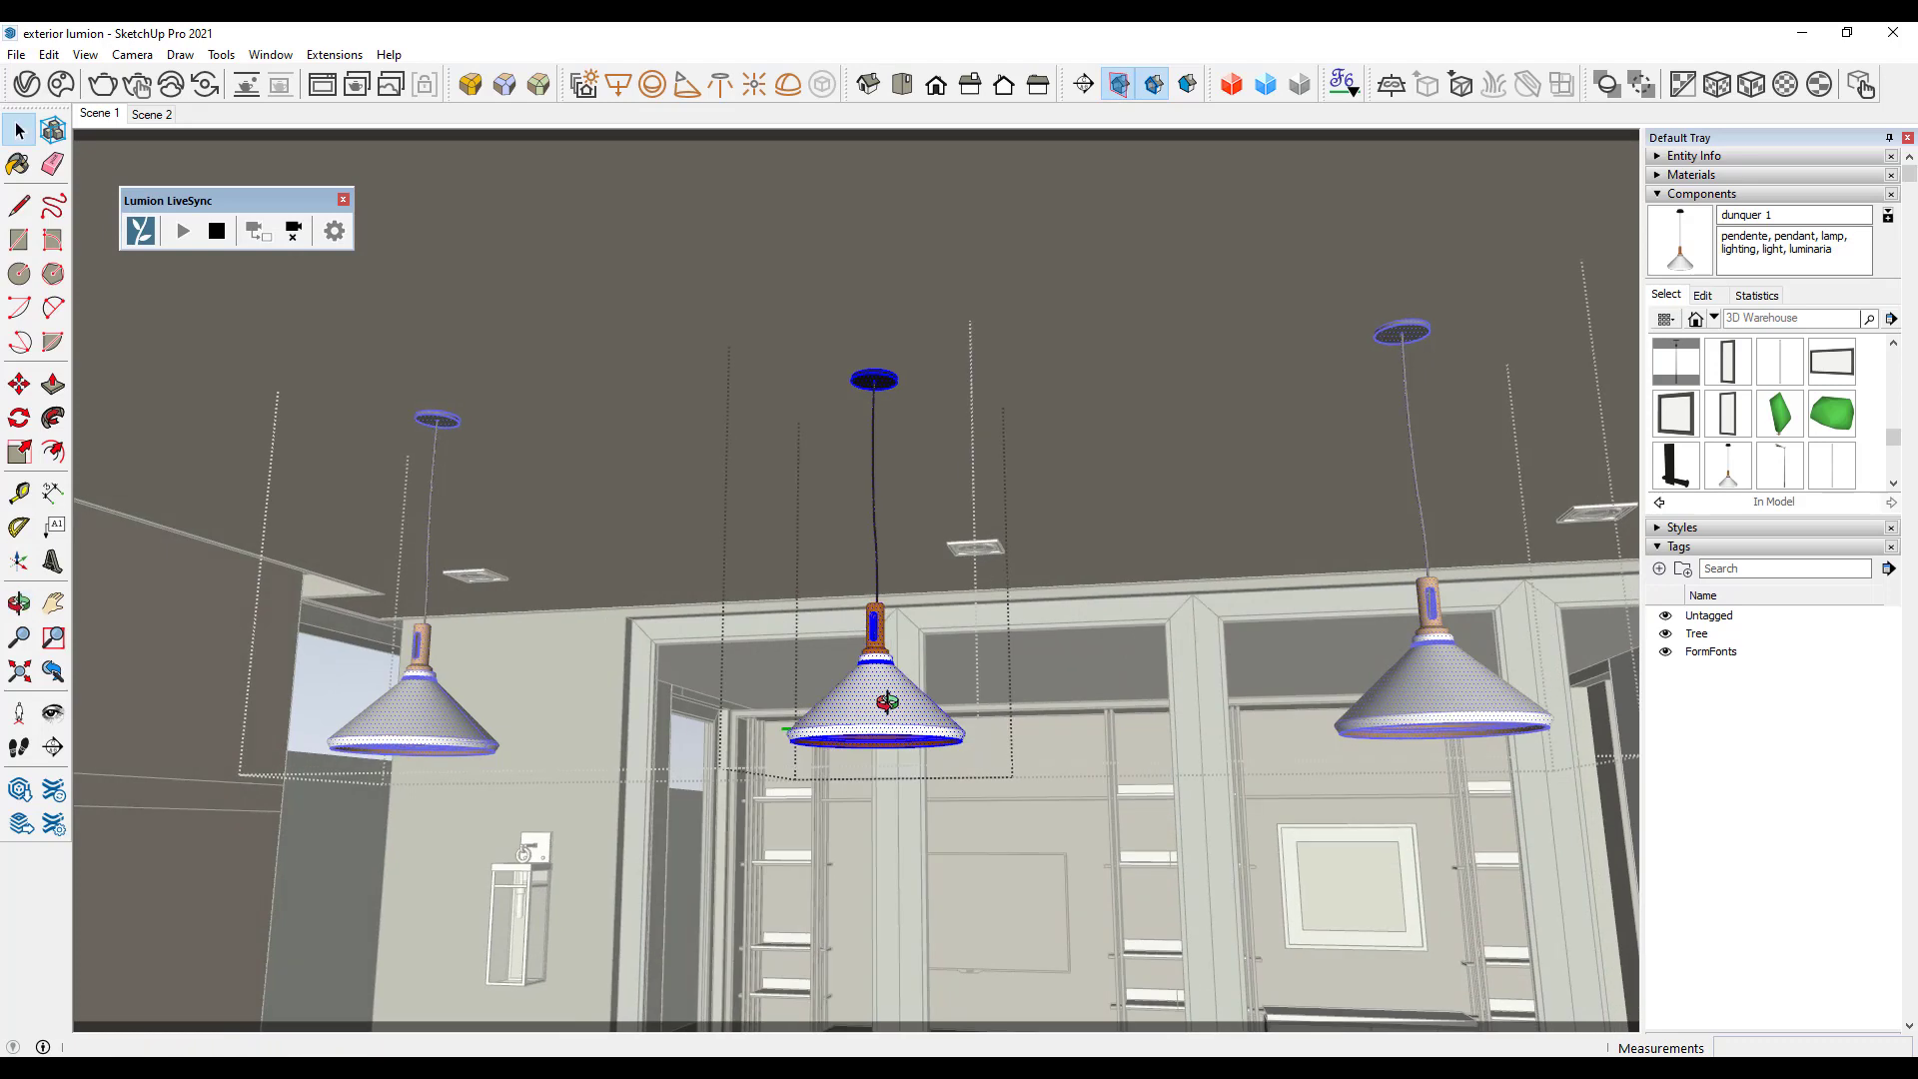
key(Escape)
click(883, 724)
middle_drag(917, 718, 878, 726)
double_click(878, 719)
key(ctrl+a)
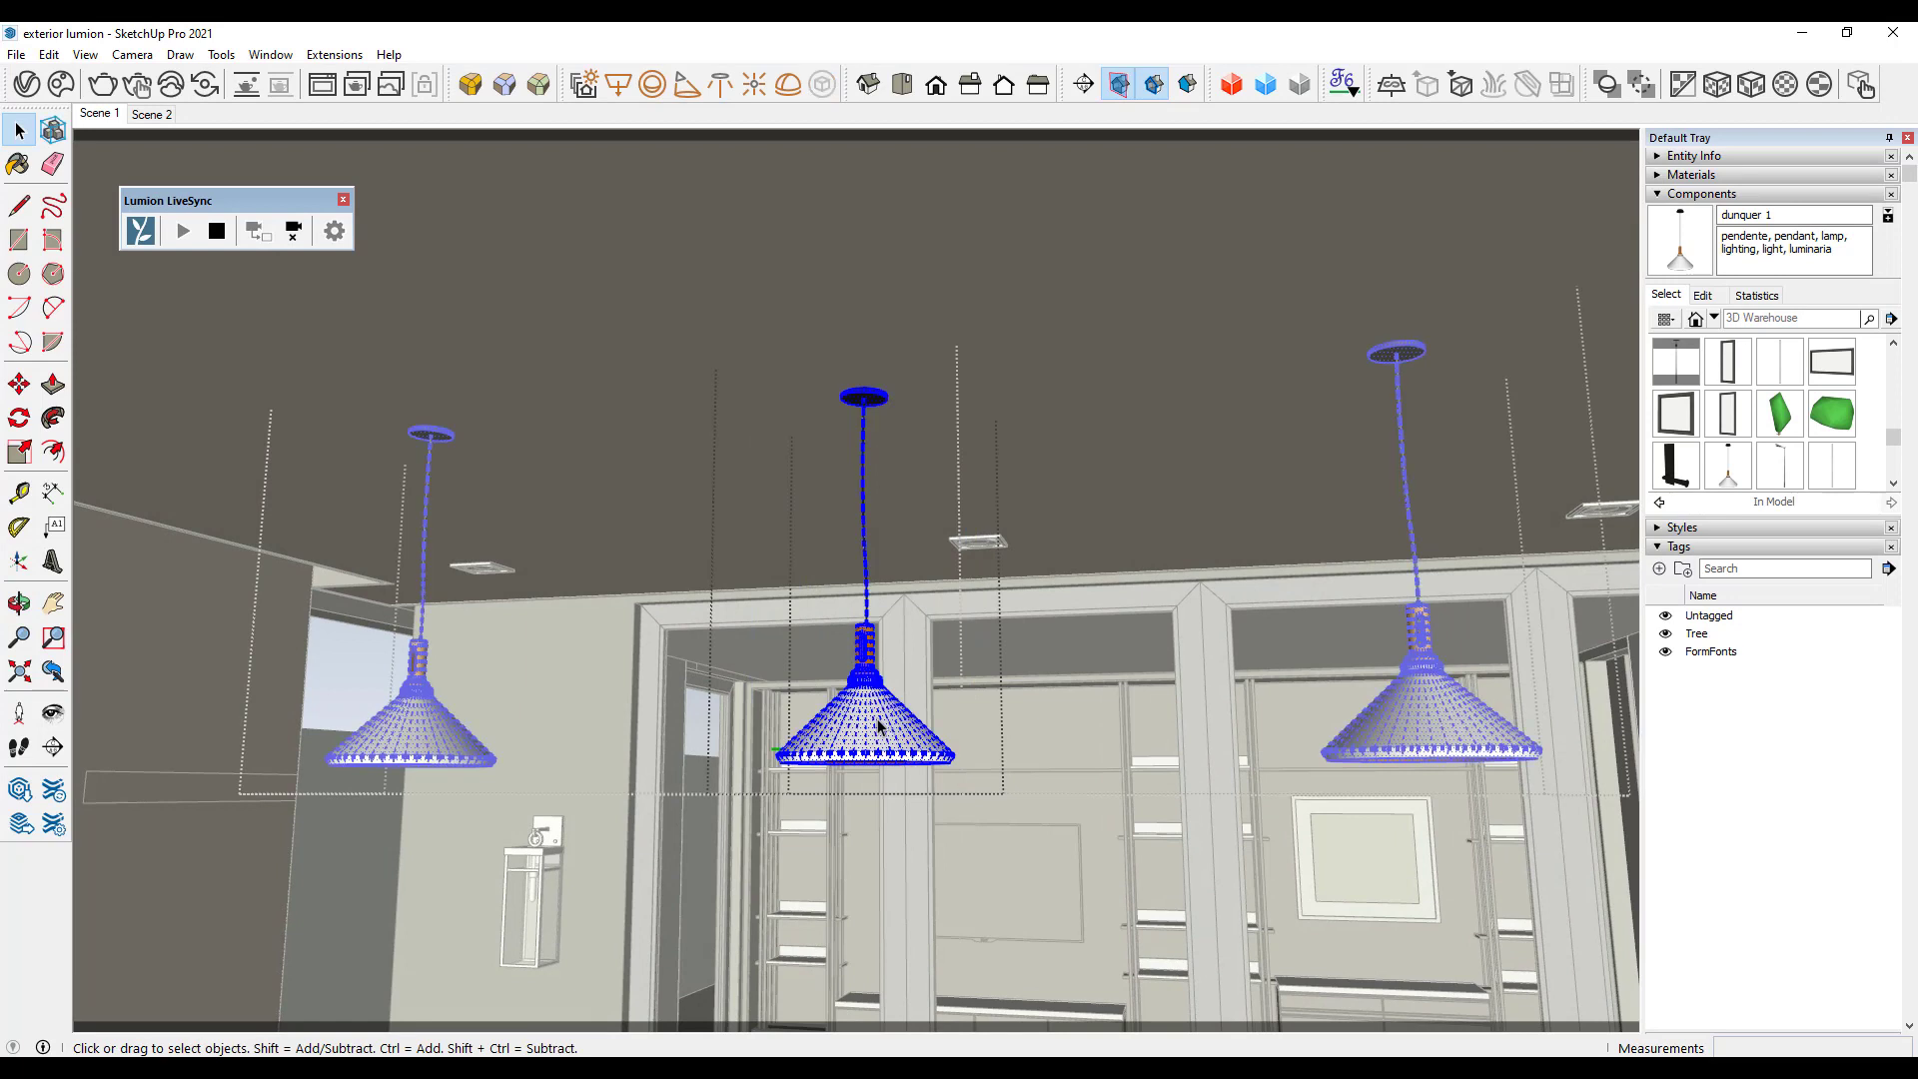
Reopen the middle pendant, select all its geometry, check whether it can be exploded, and leave the component and its parent group.
key(Escape)
click(880, 730)
double_click(891, 737)
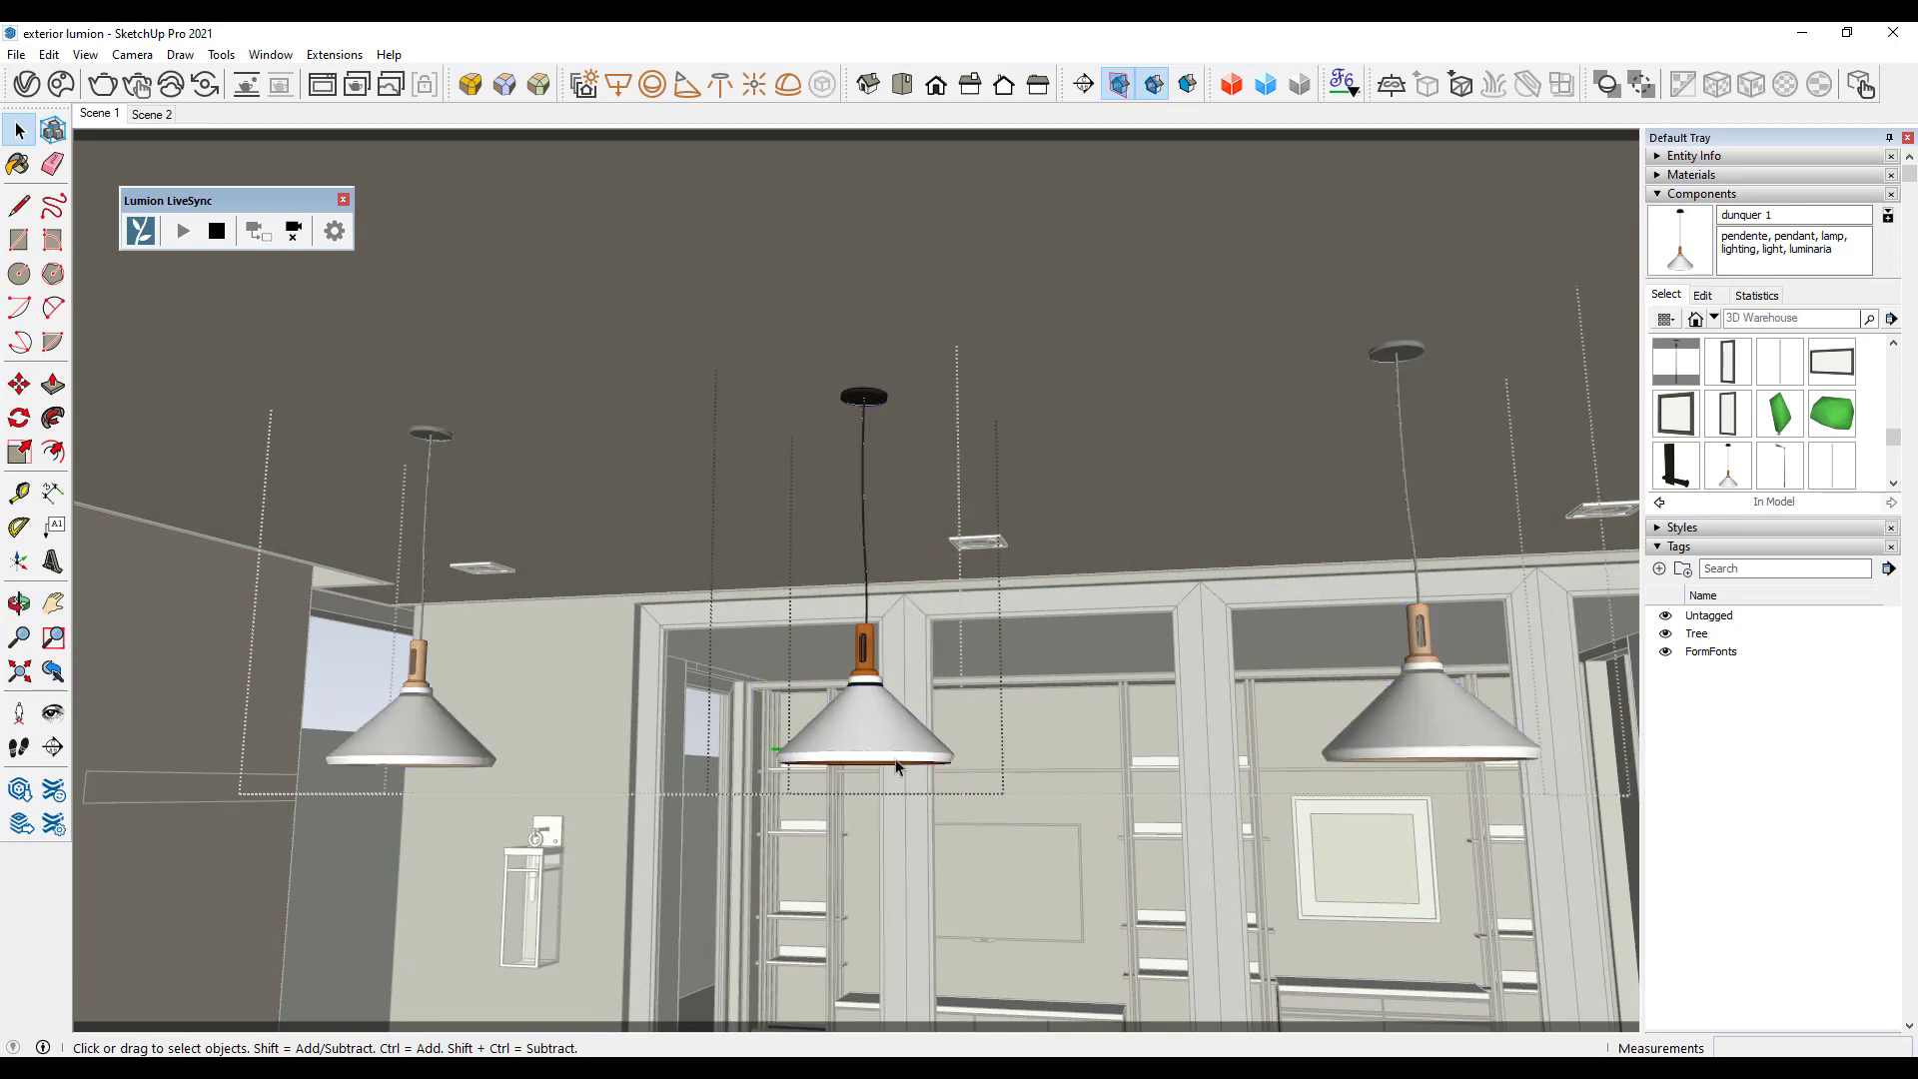
key(ctrl+a)
right_click(896, 751)
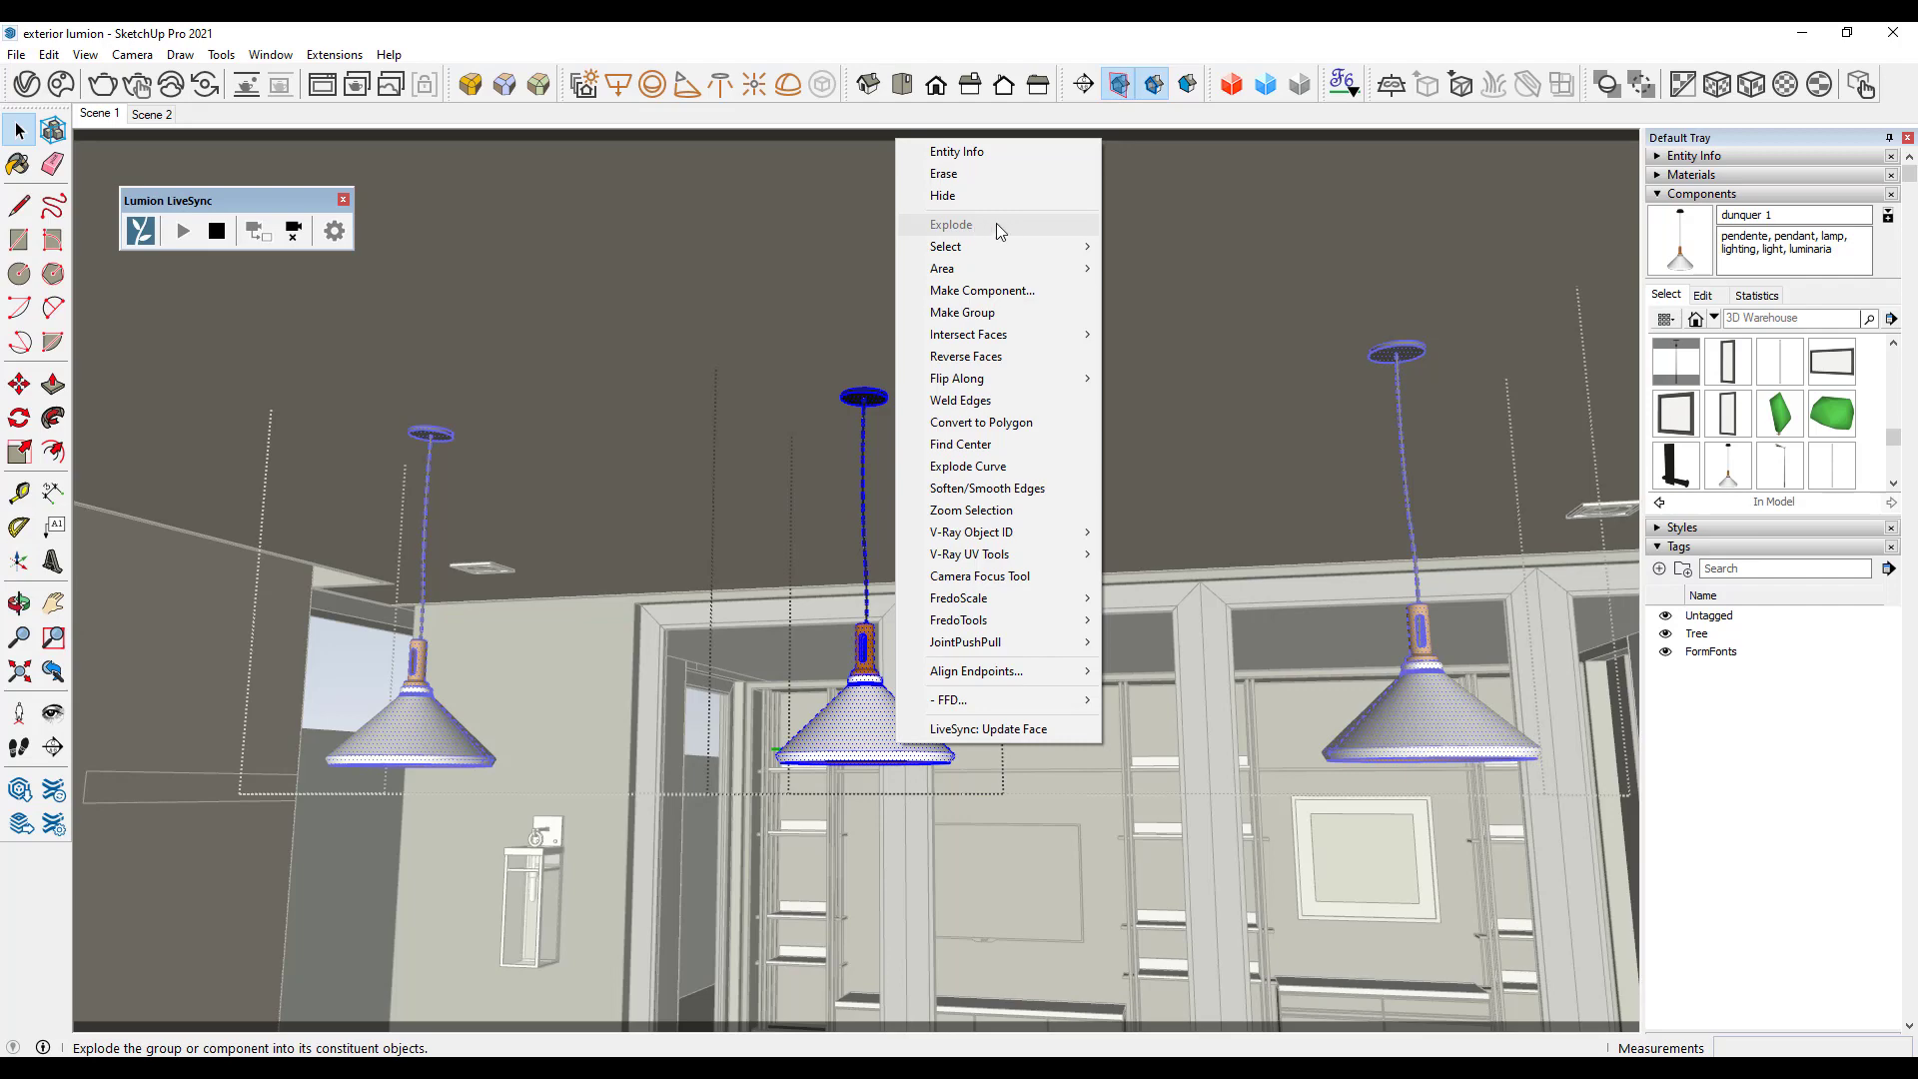
key(Escape)
key(Escape)
key(Escape)
key(Escape)
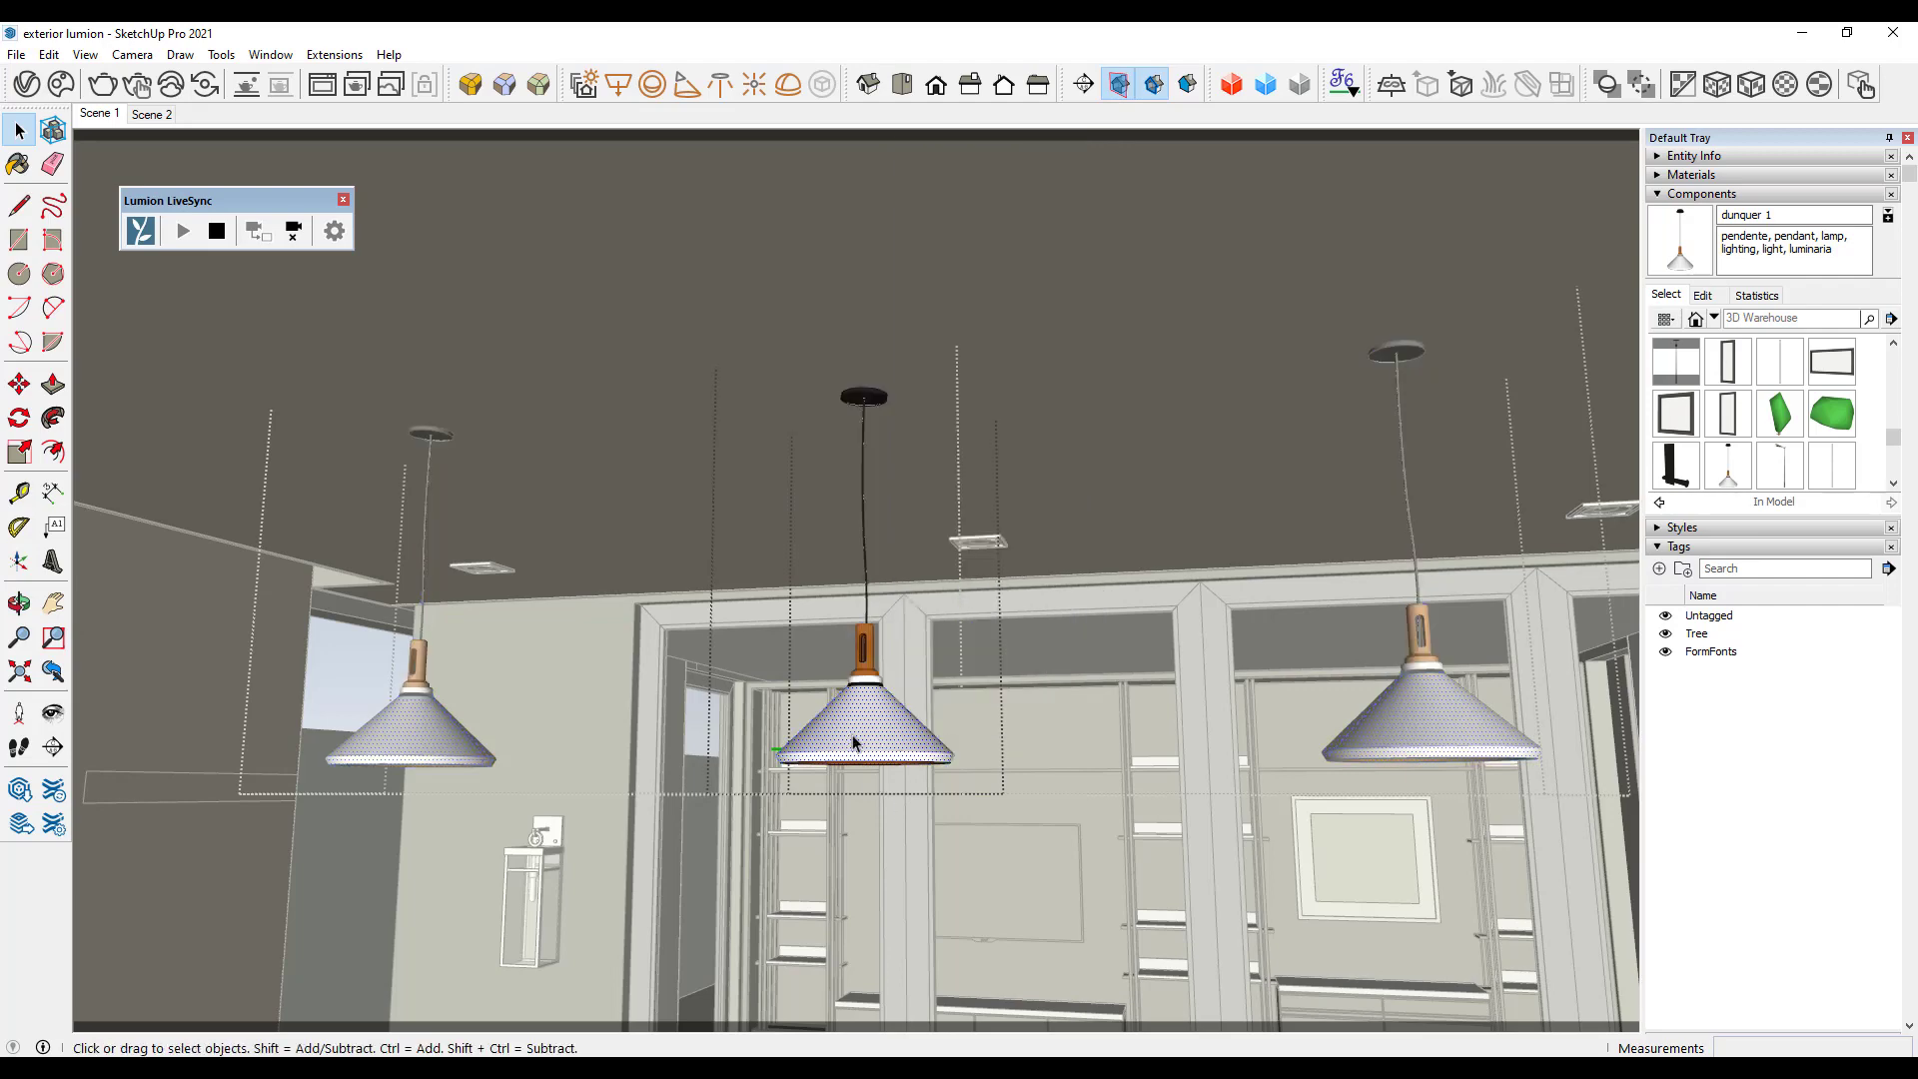
Start a 3D model export of the selected group of three pendant lamps.
middle_drag(852, 731, 483, 667)
middle_drag(852, 598, 829, 618)
click(16, 54)
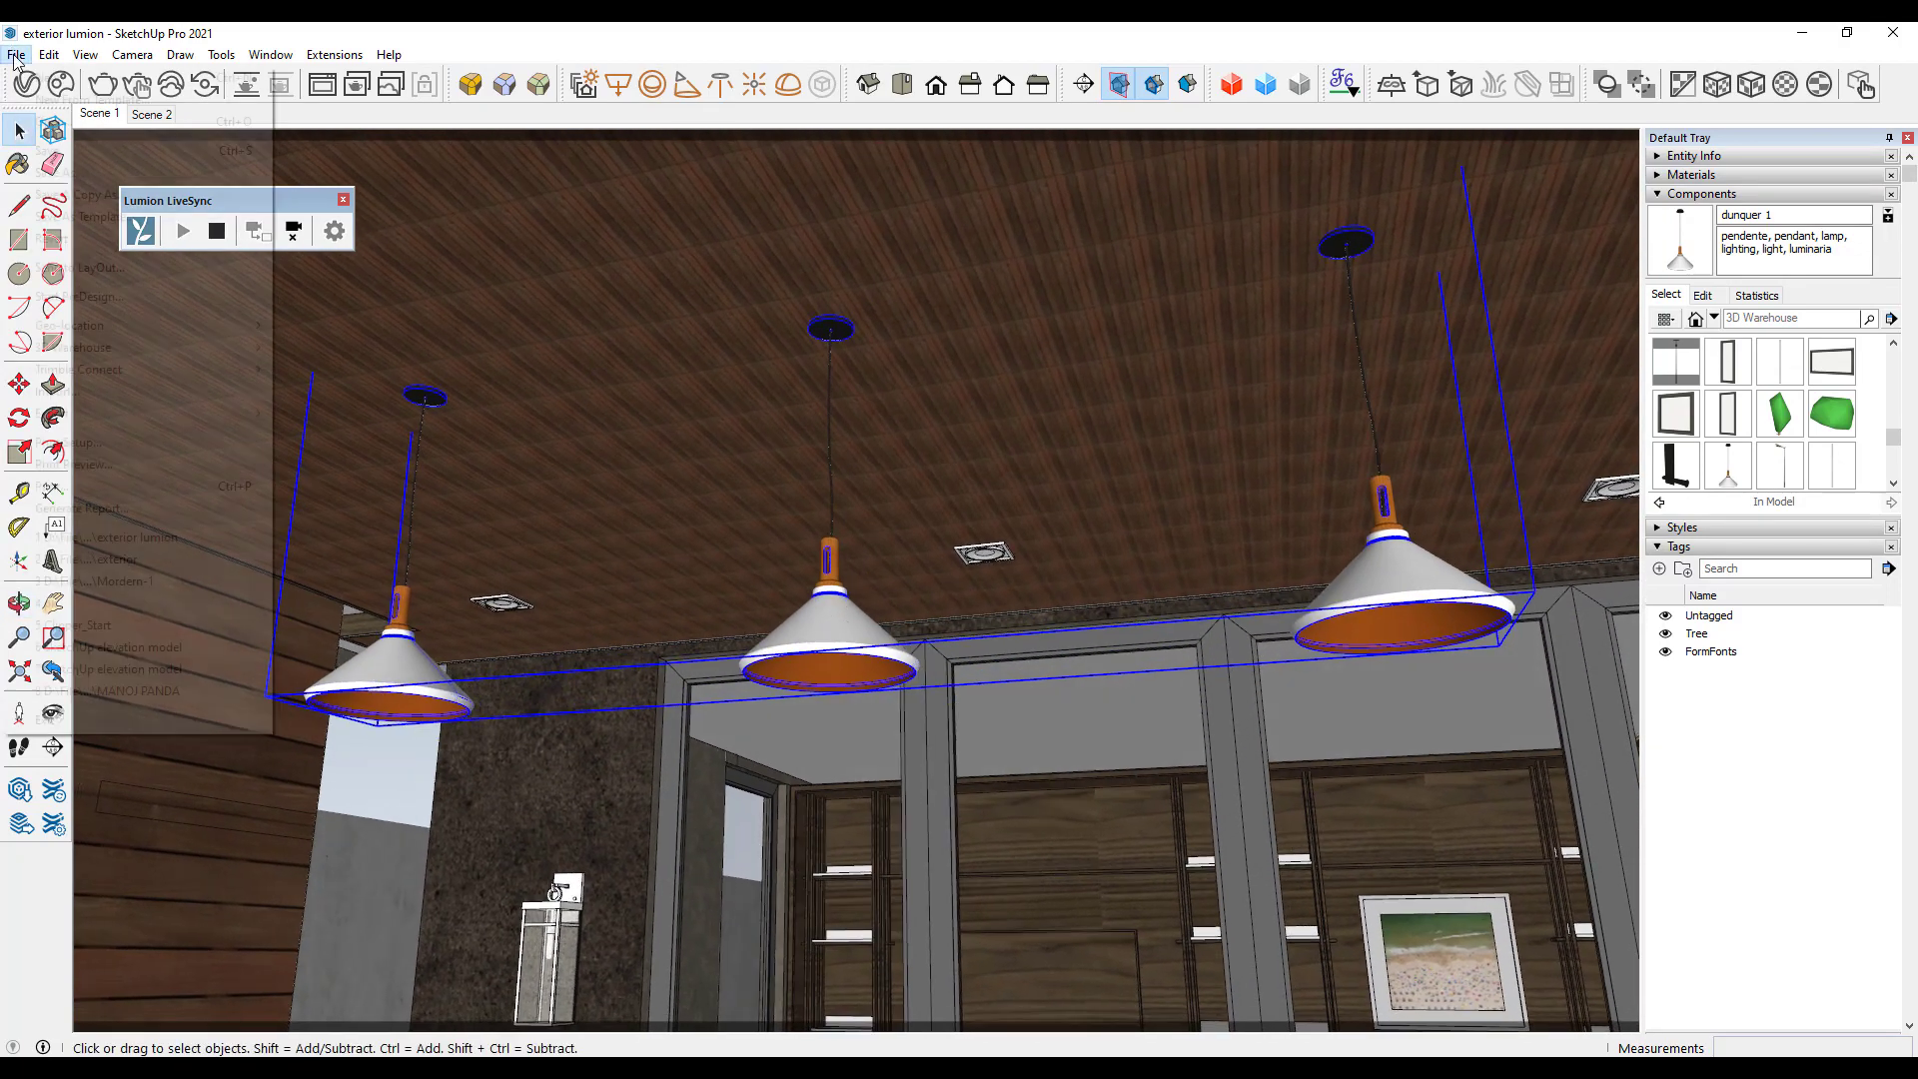
mouse_move(120, 419)
click(796, 666)
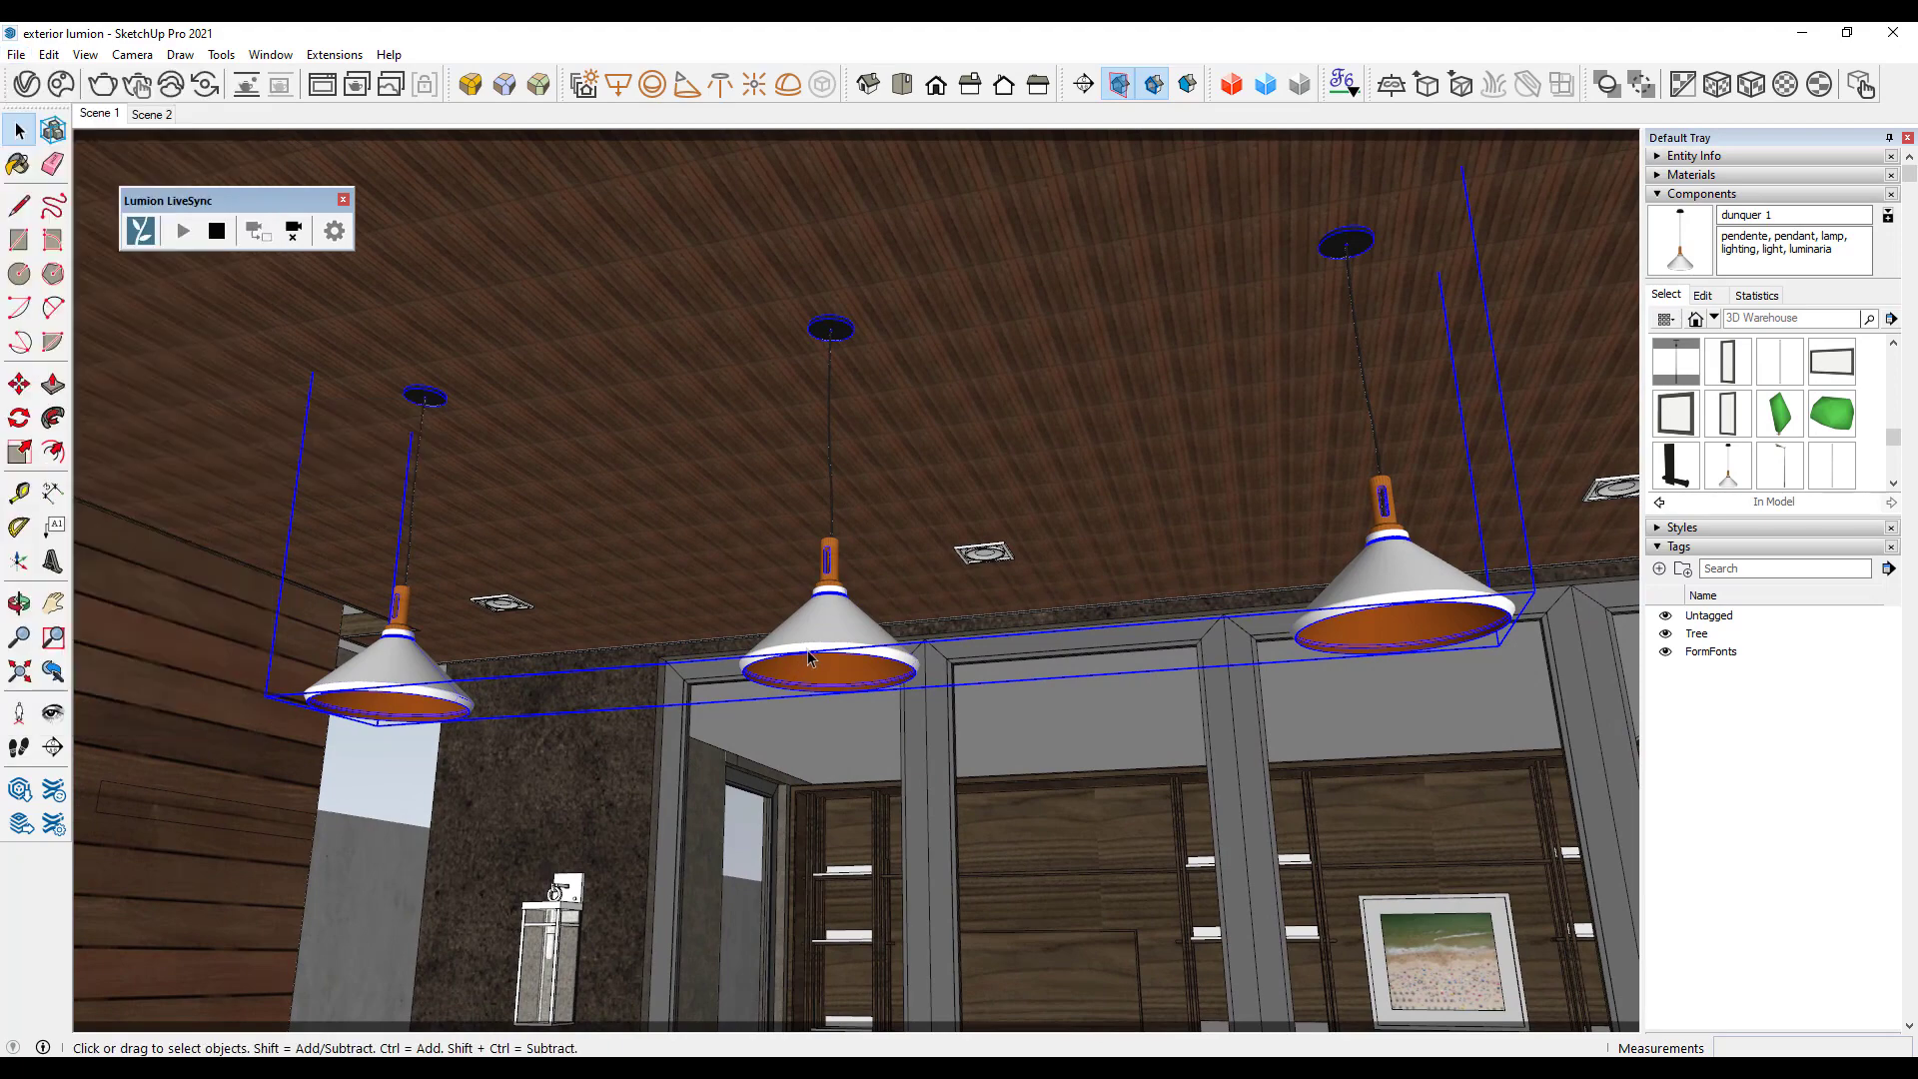
middle_drag(796, 666, 586, 651)
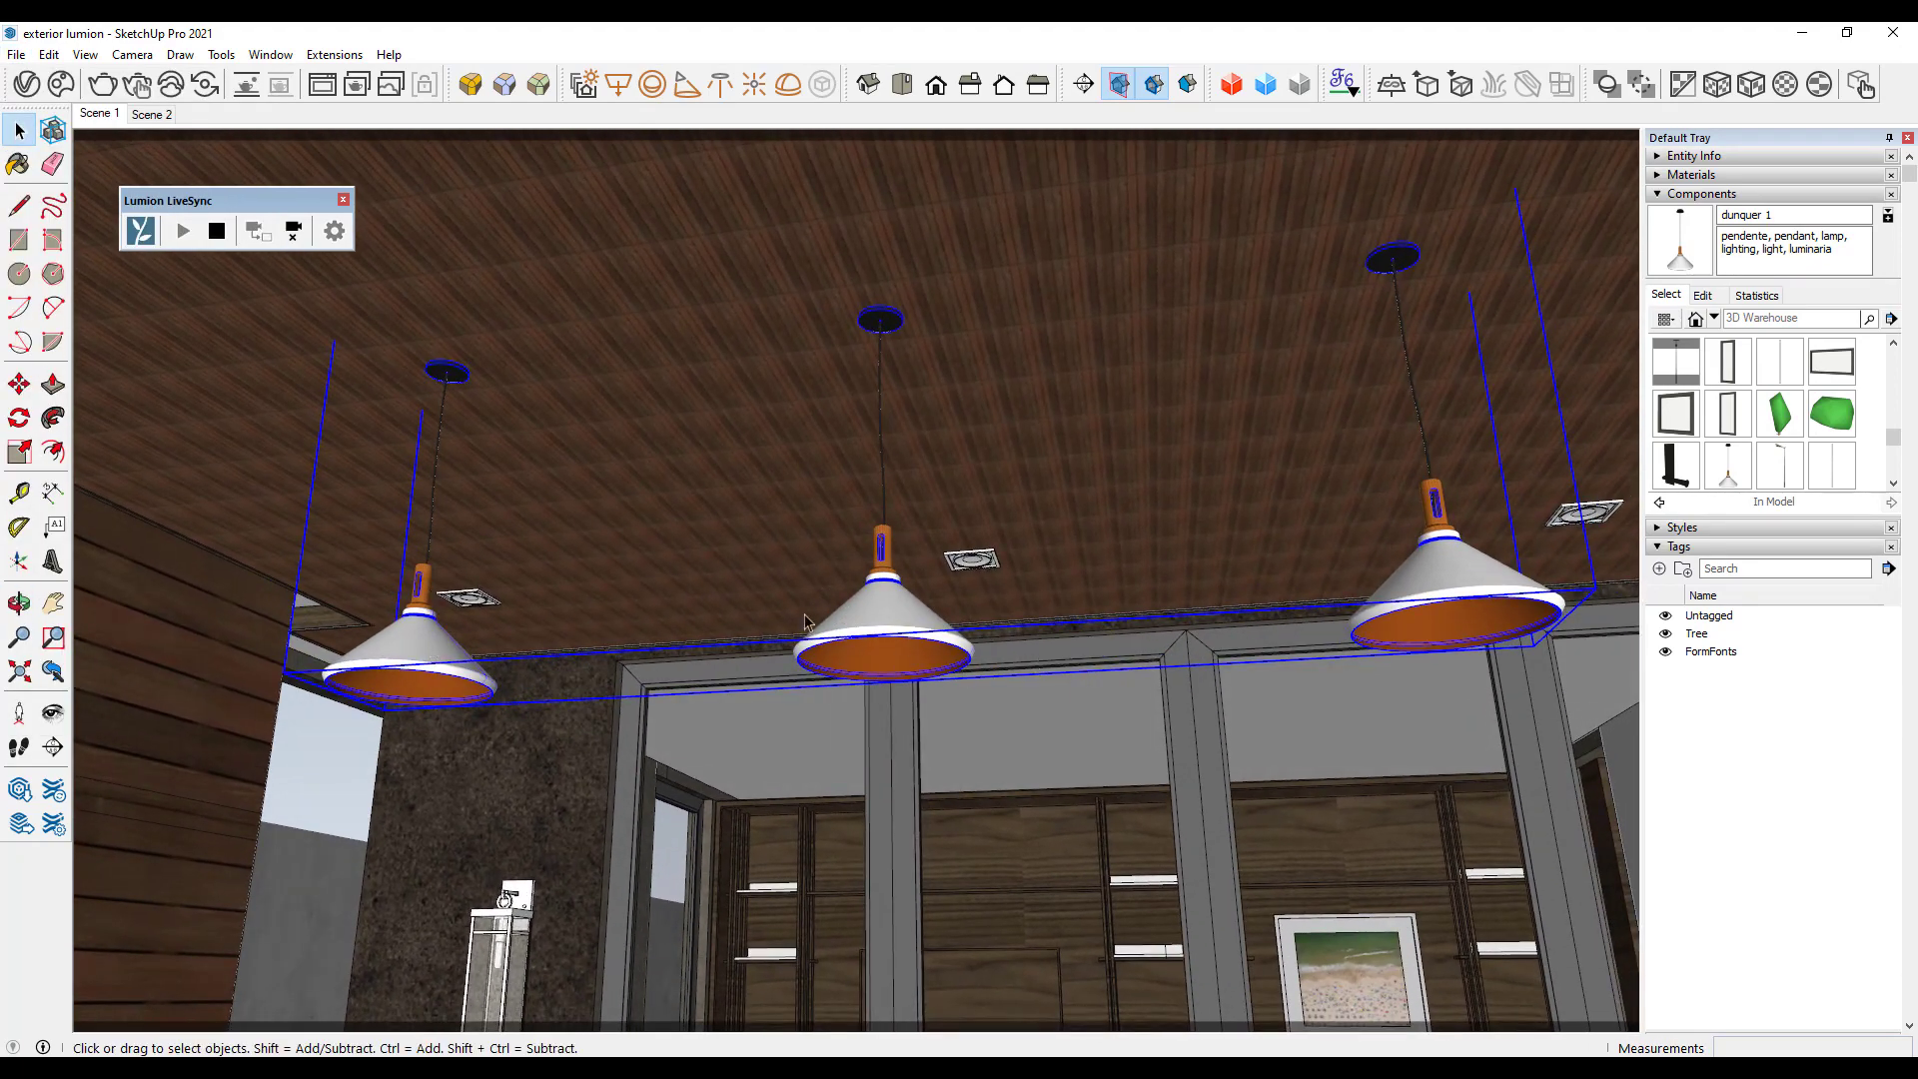
click(16, 55)
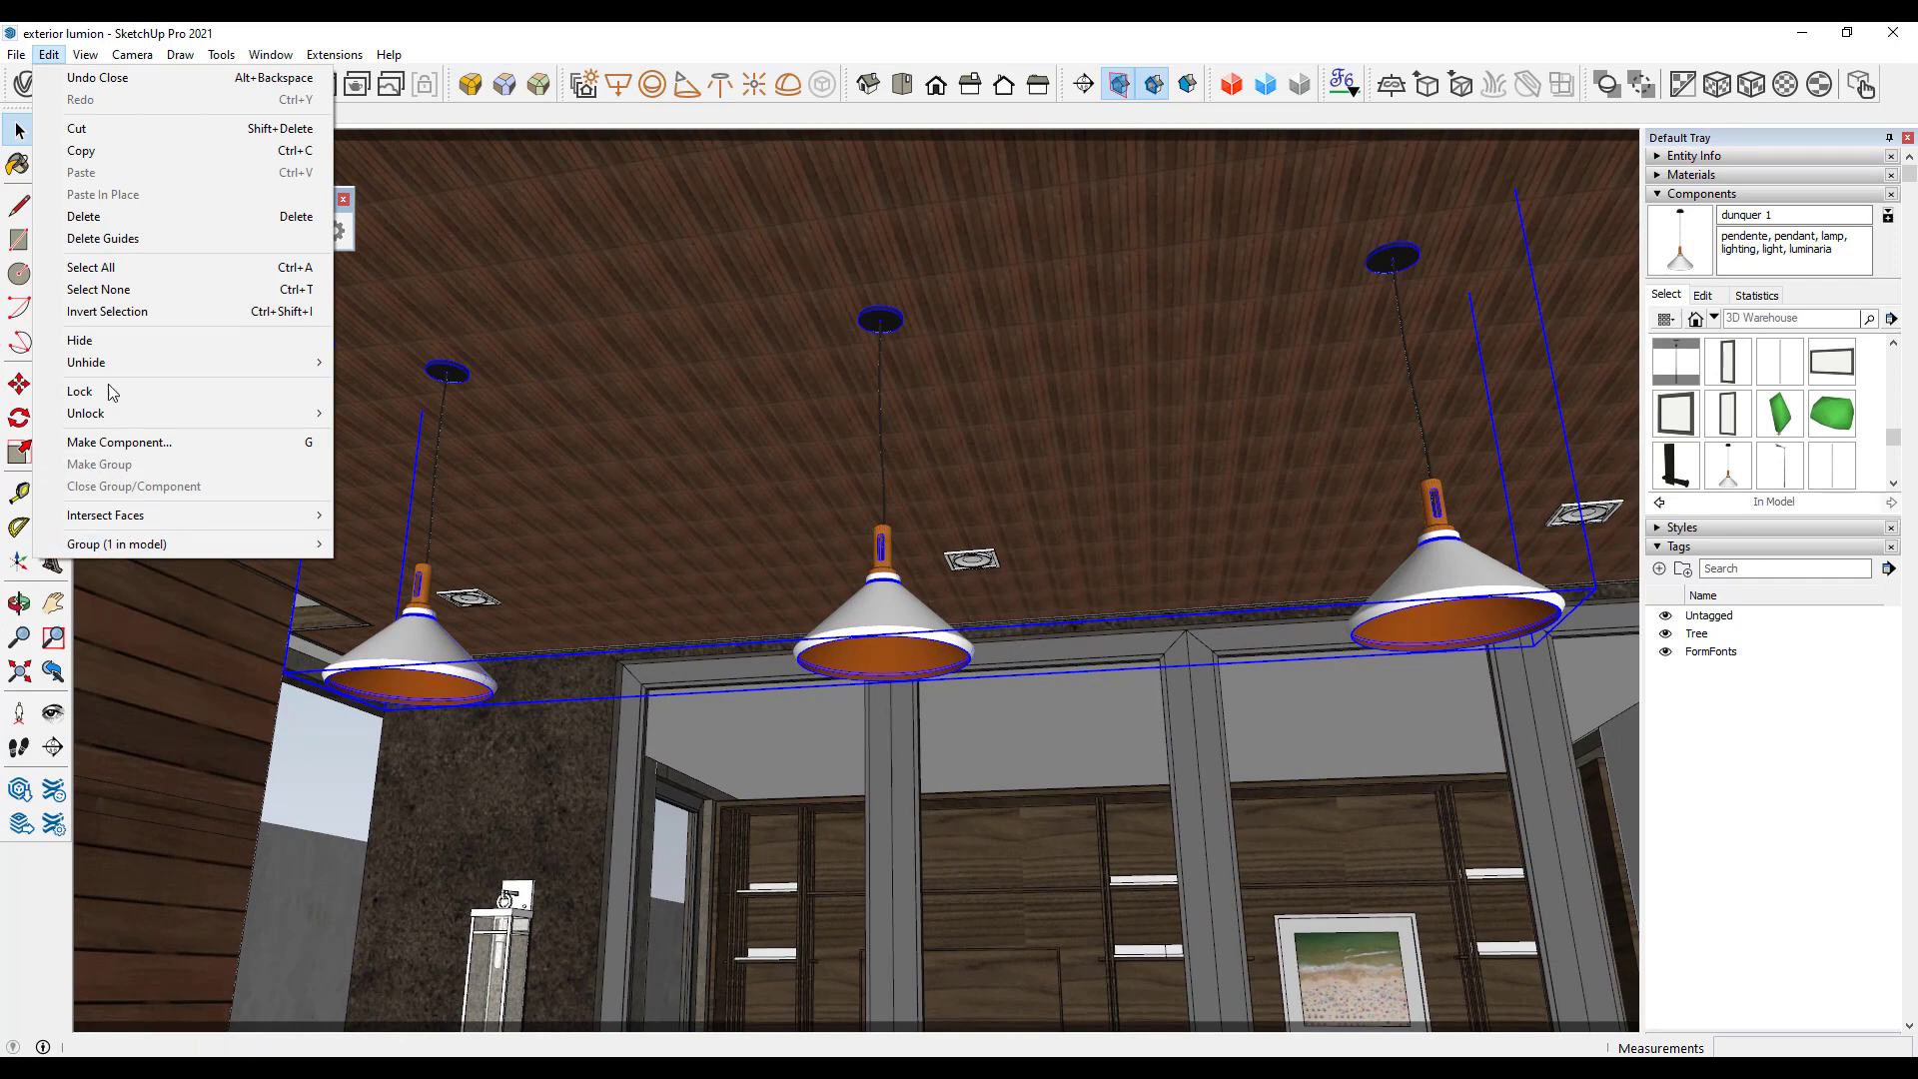
mouse_move(131, 364)
mouse_move(16, 55)
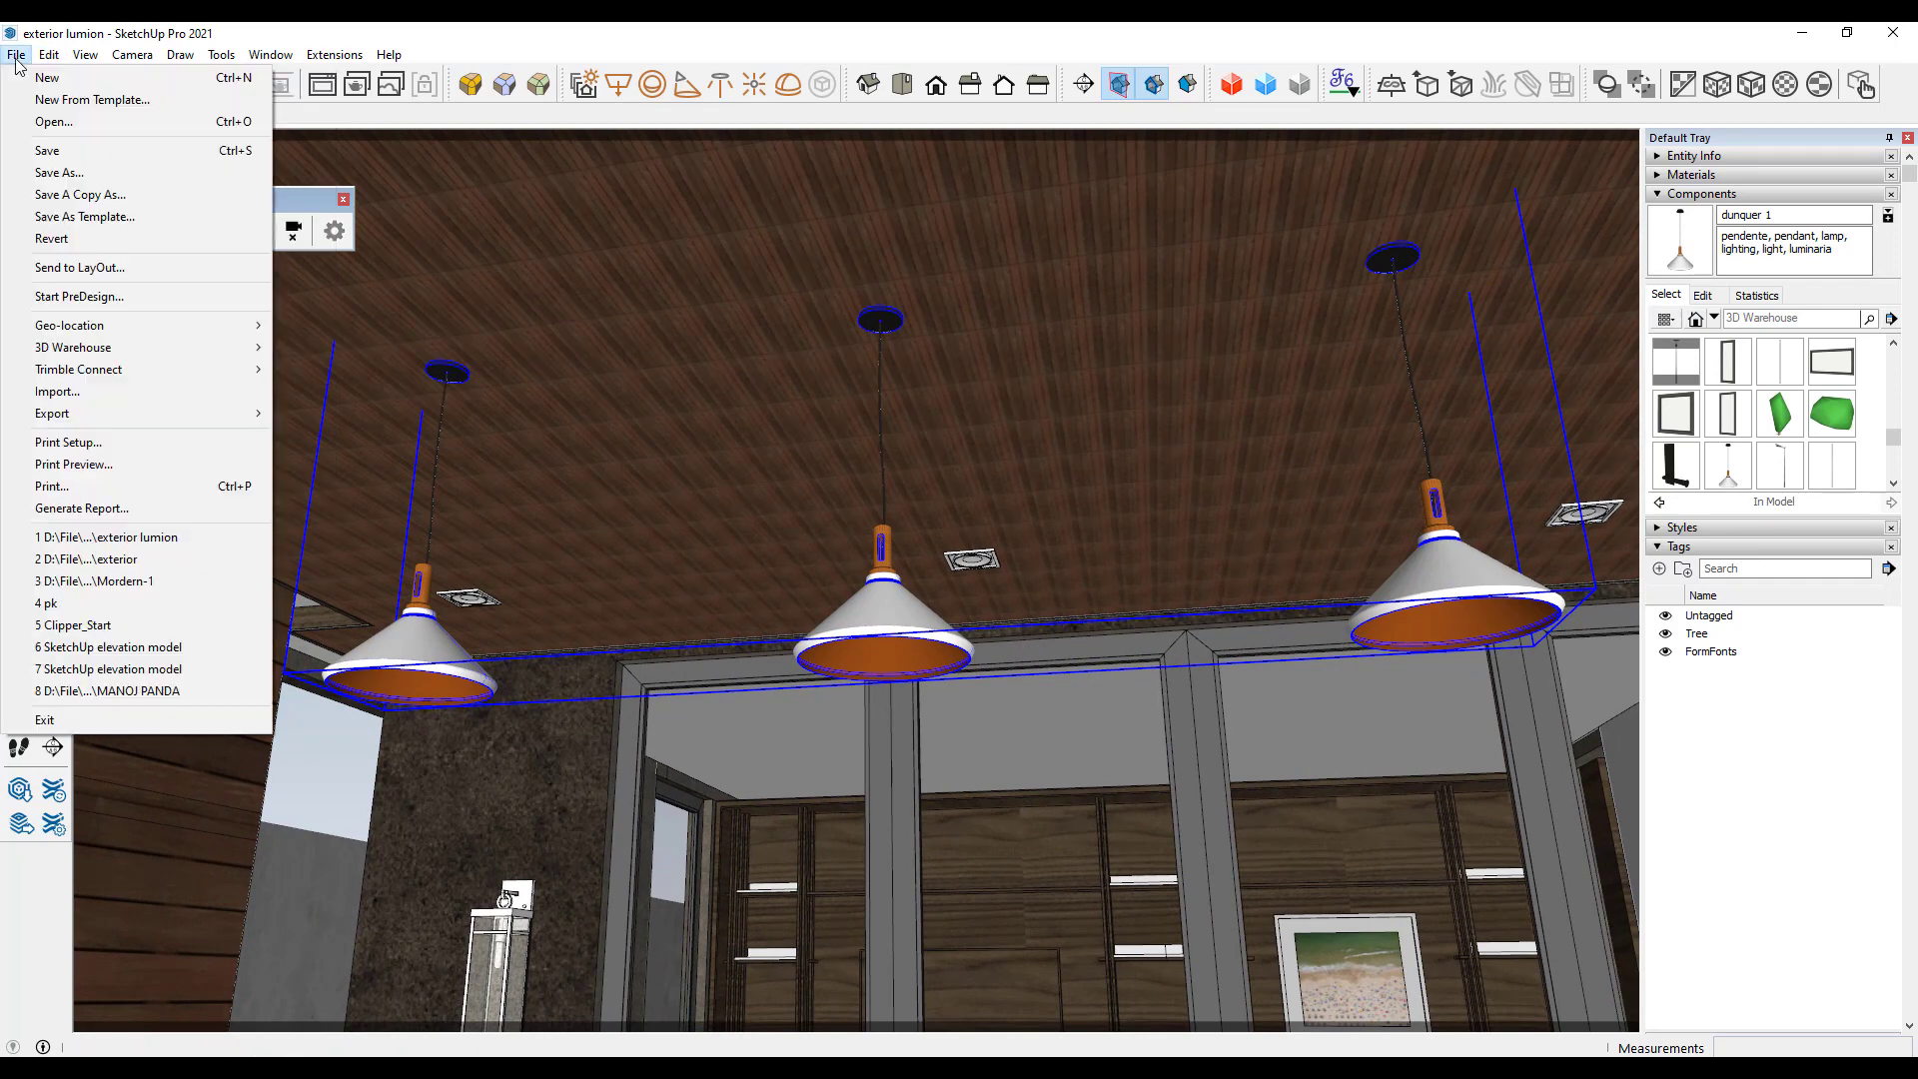
mouse_move(68, 418)
click(309, 416)
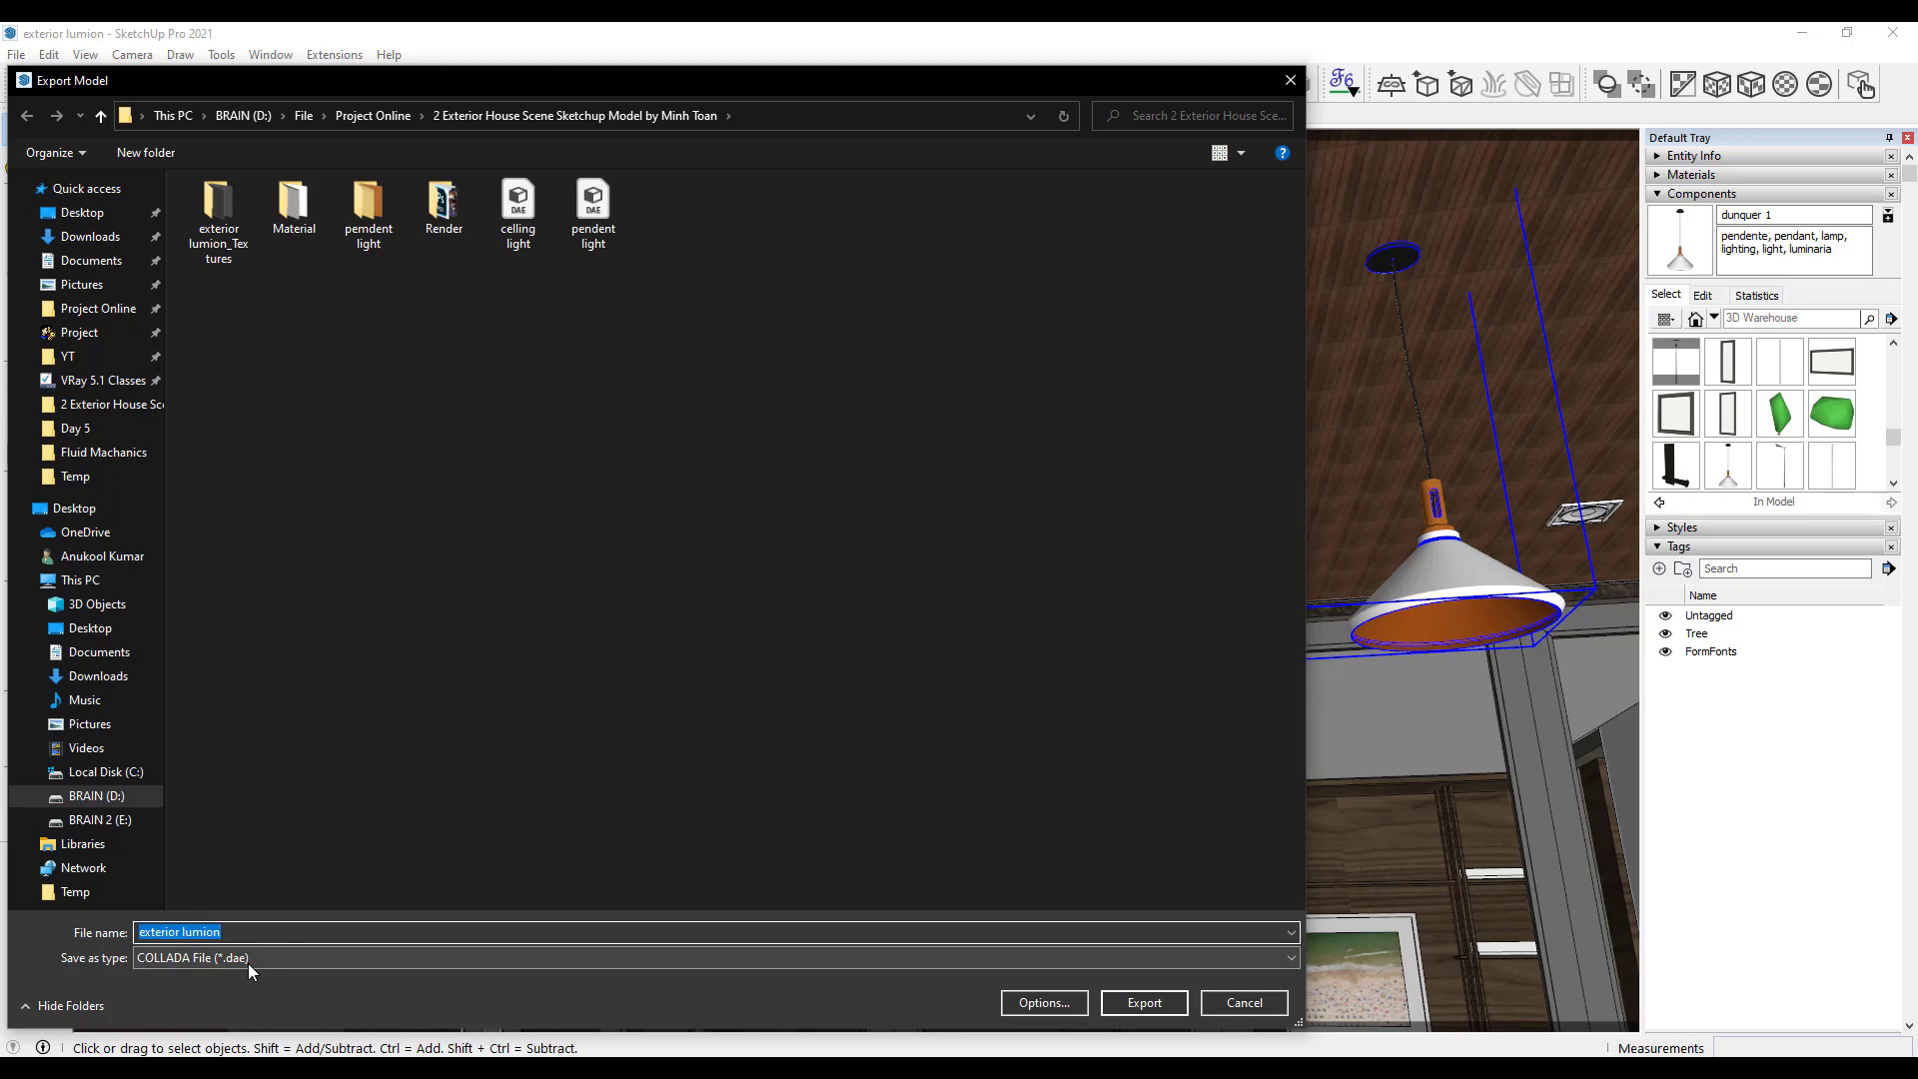
Export only the selection set as the COLLADA file pendent light, replacing the existing file in the project folder.
click(593, 212)
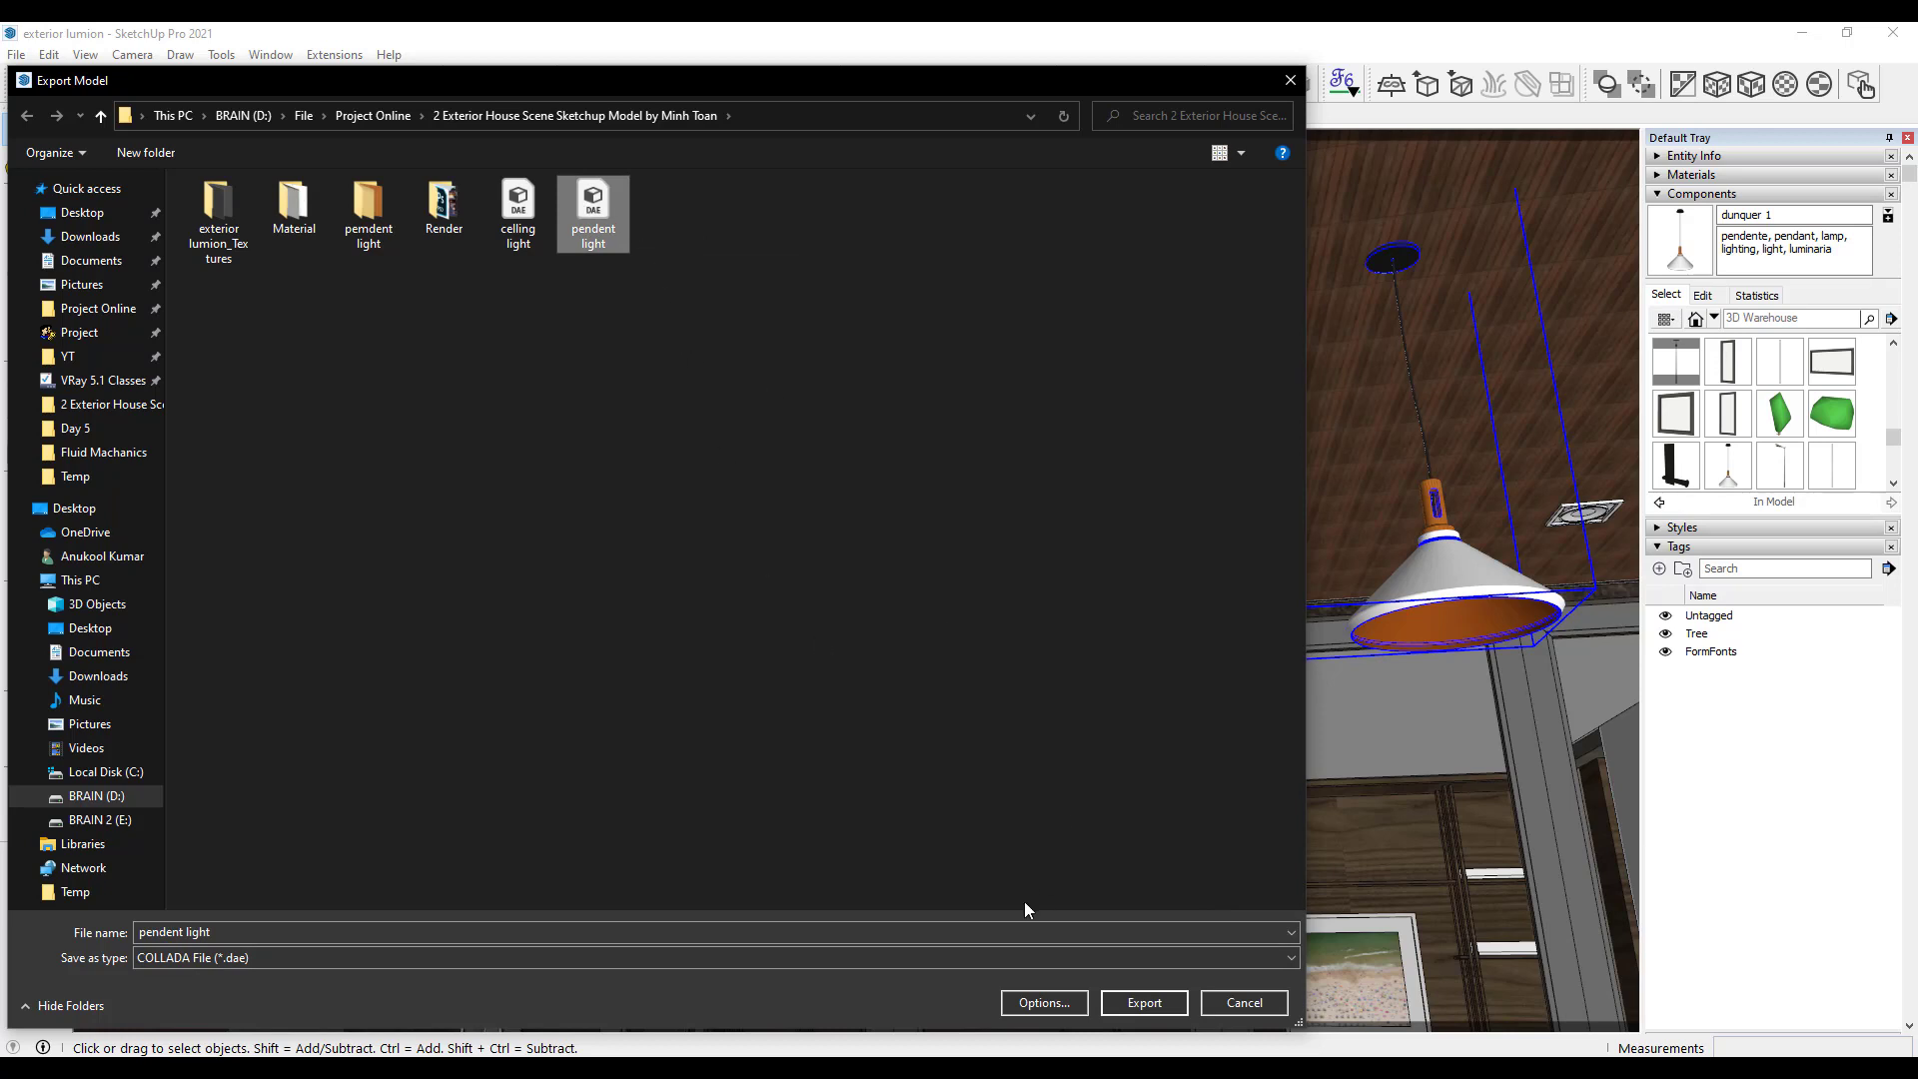
click(1044, 1002)
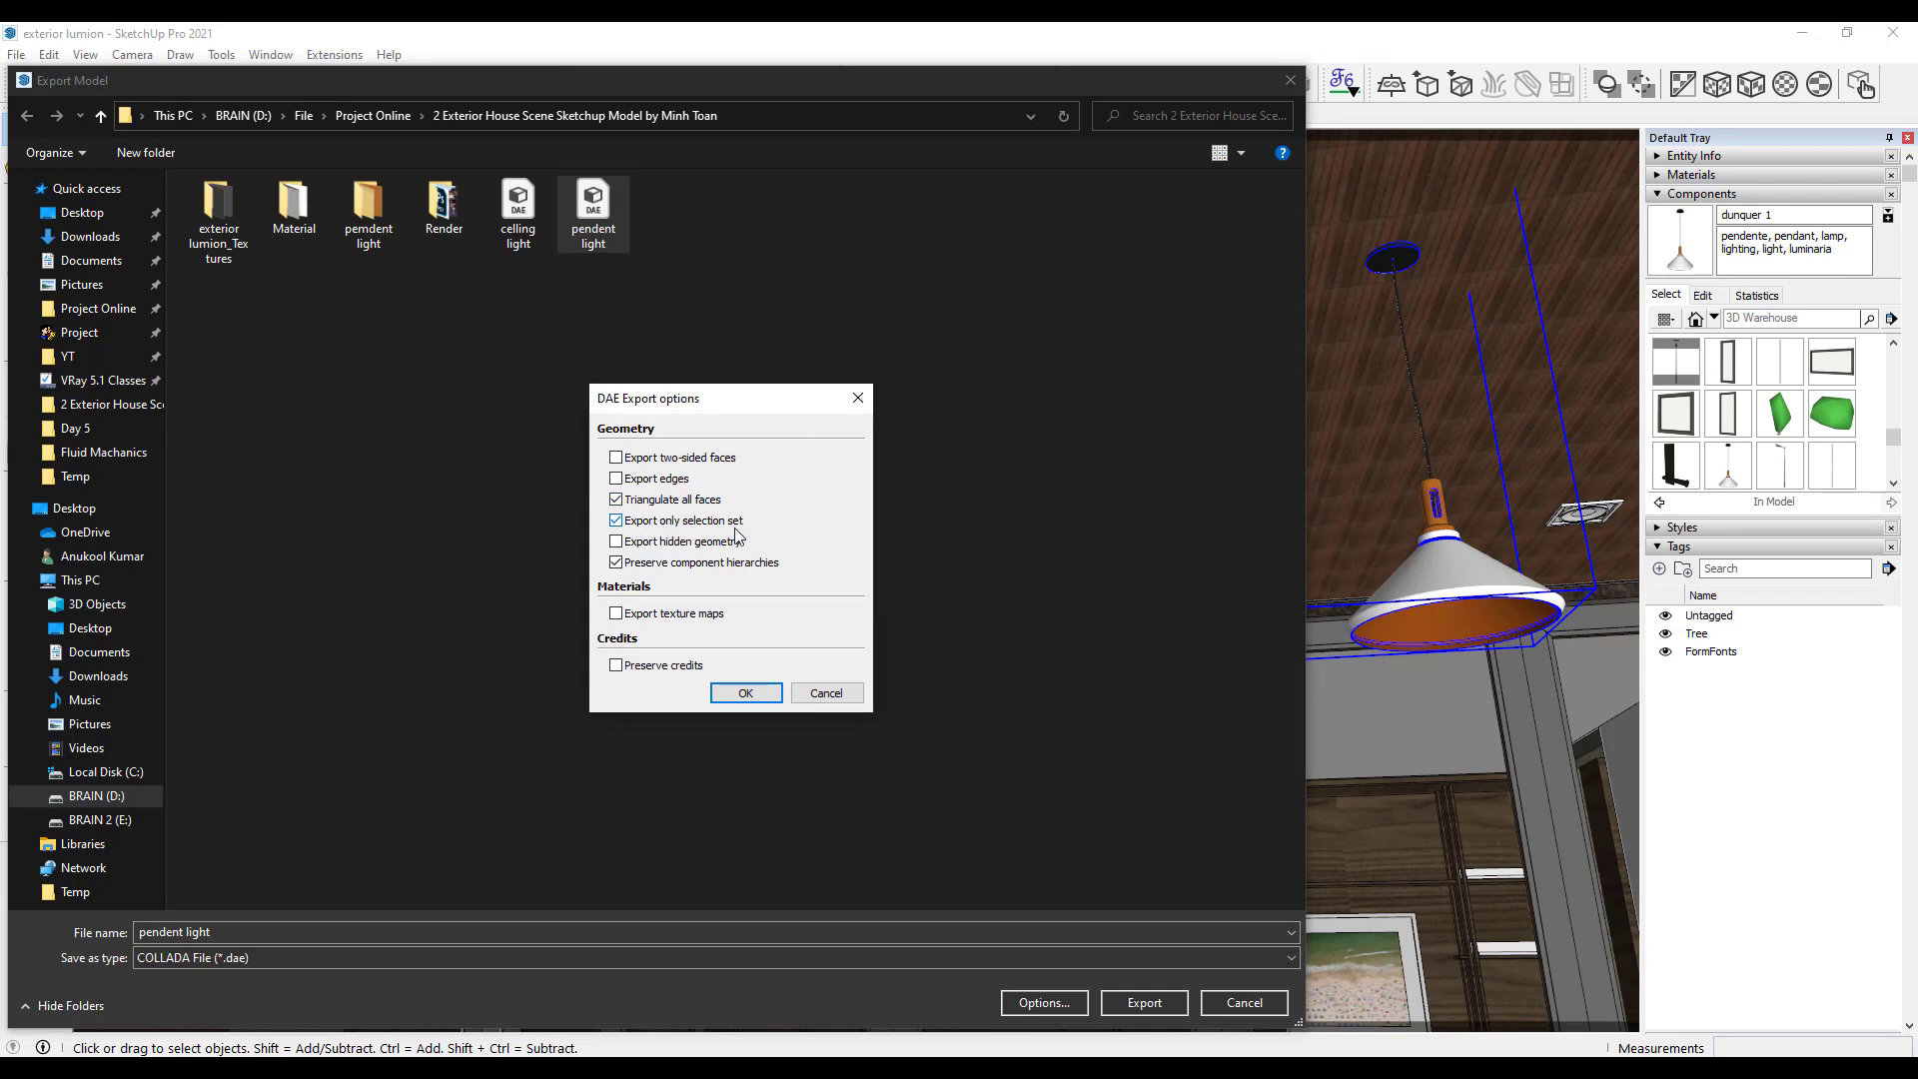
click(736, 693)
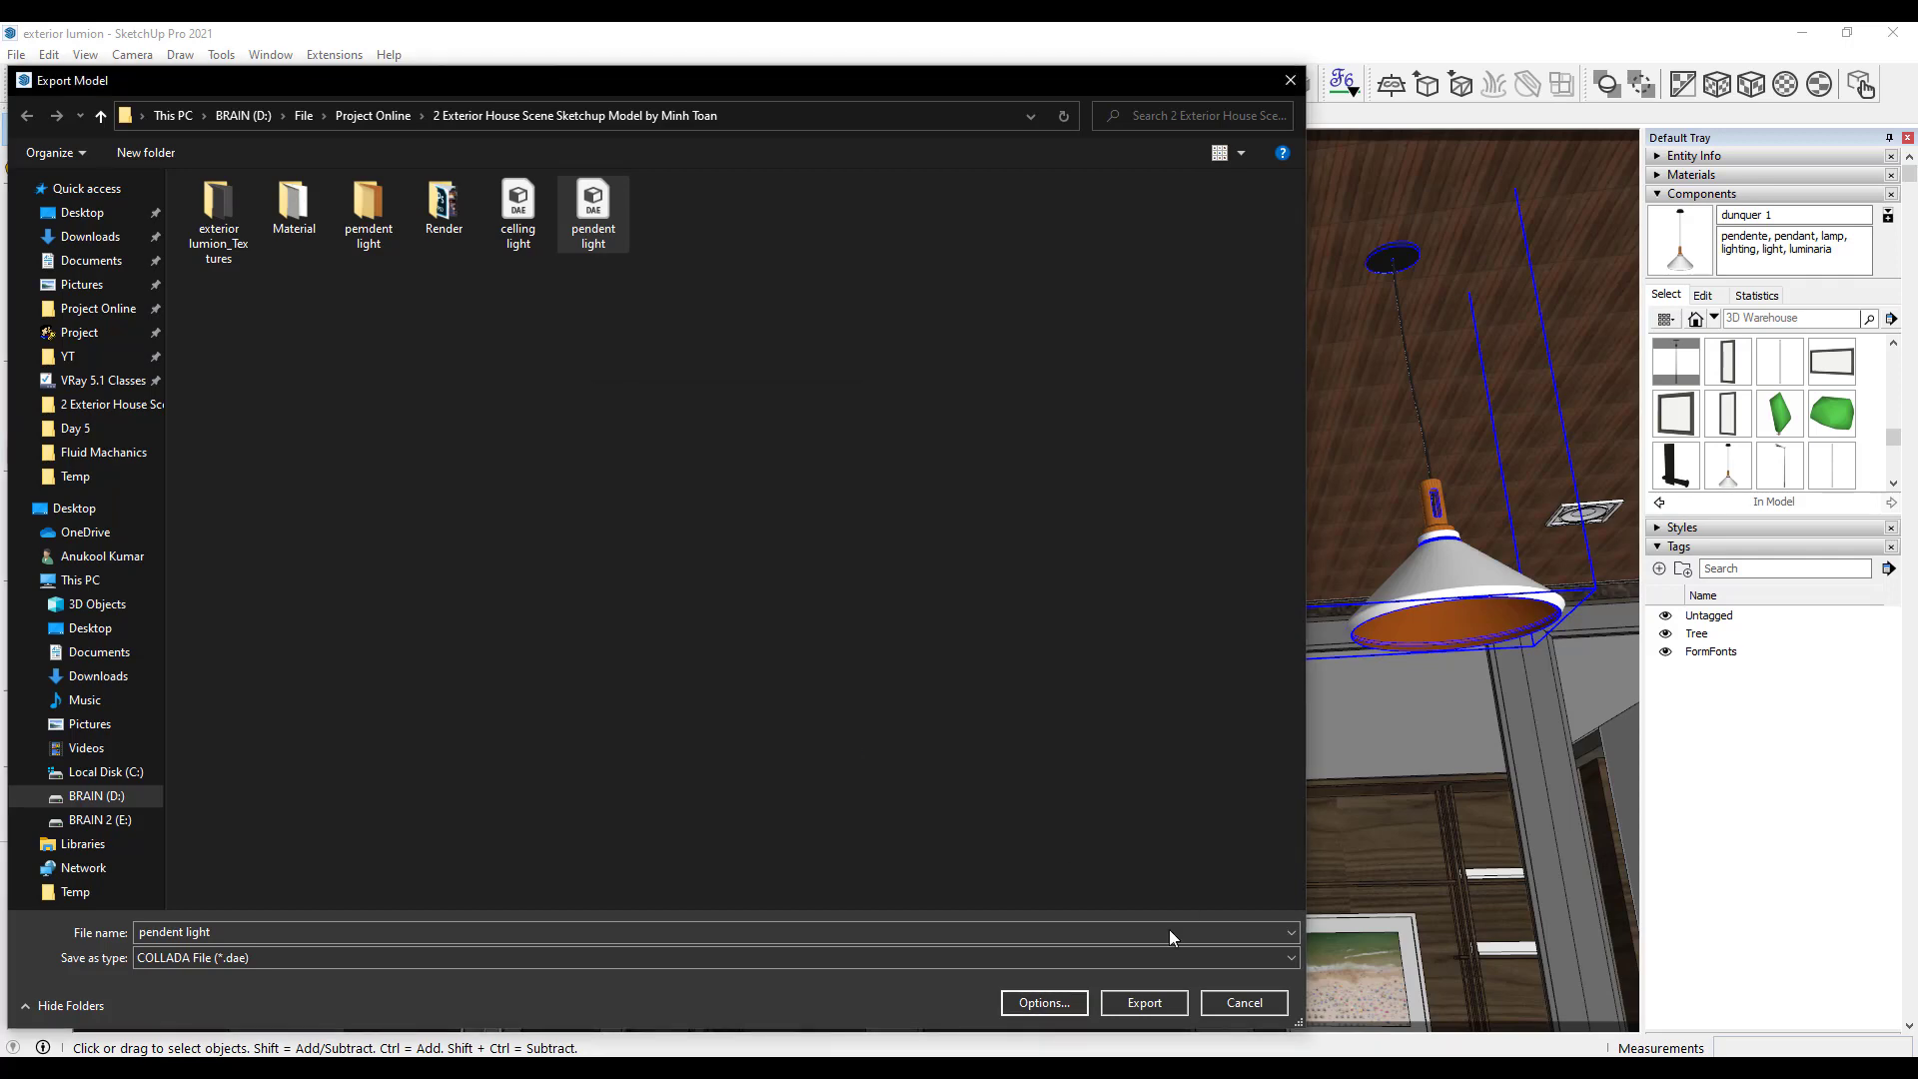
click(1144, 1003)
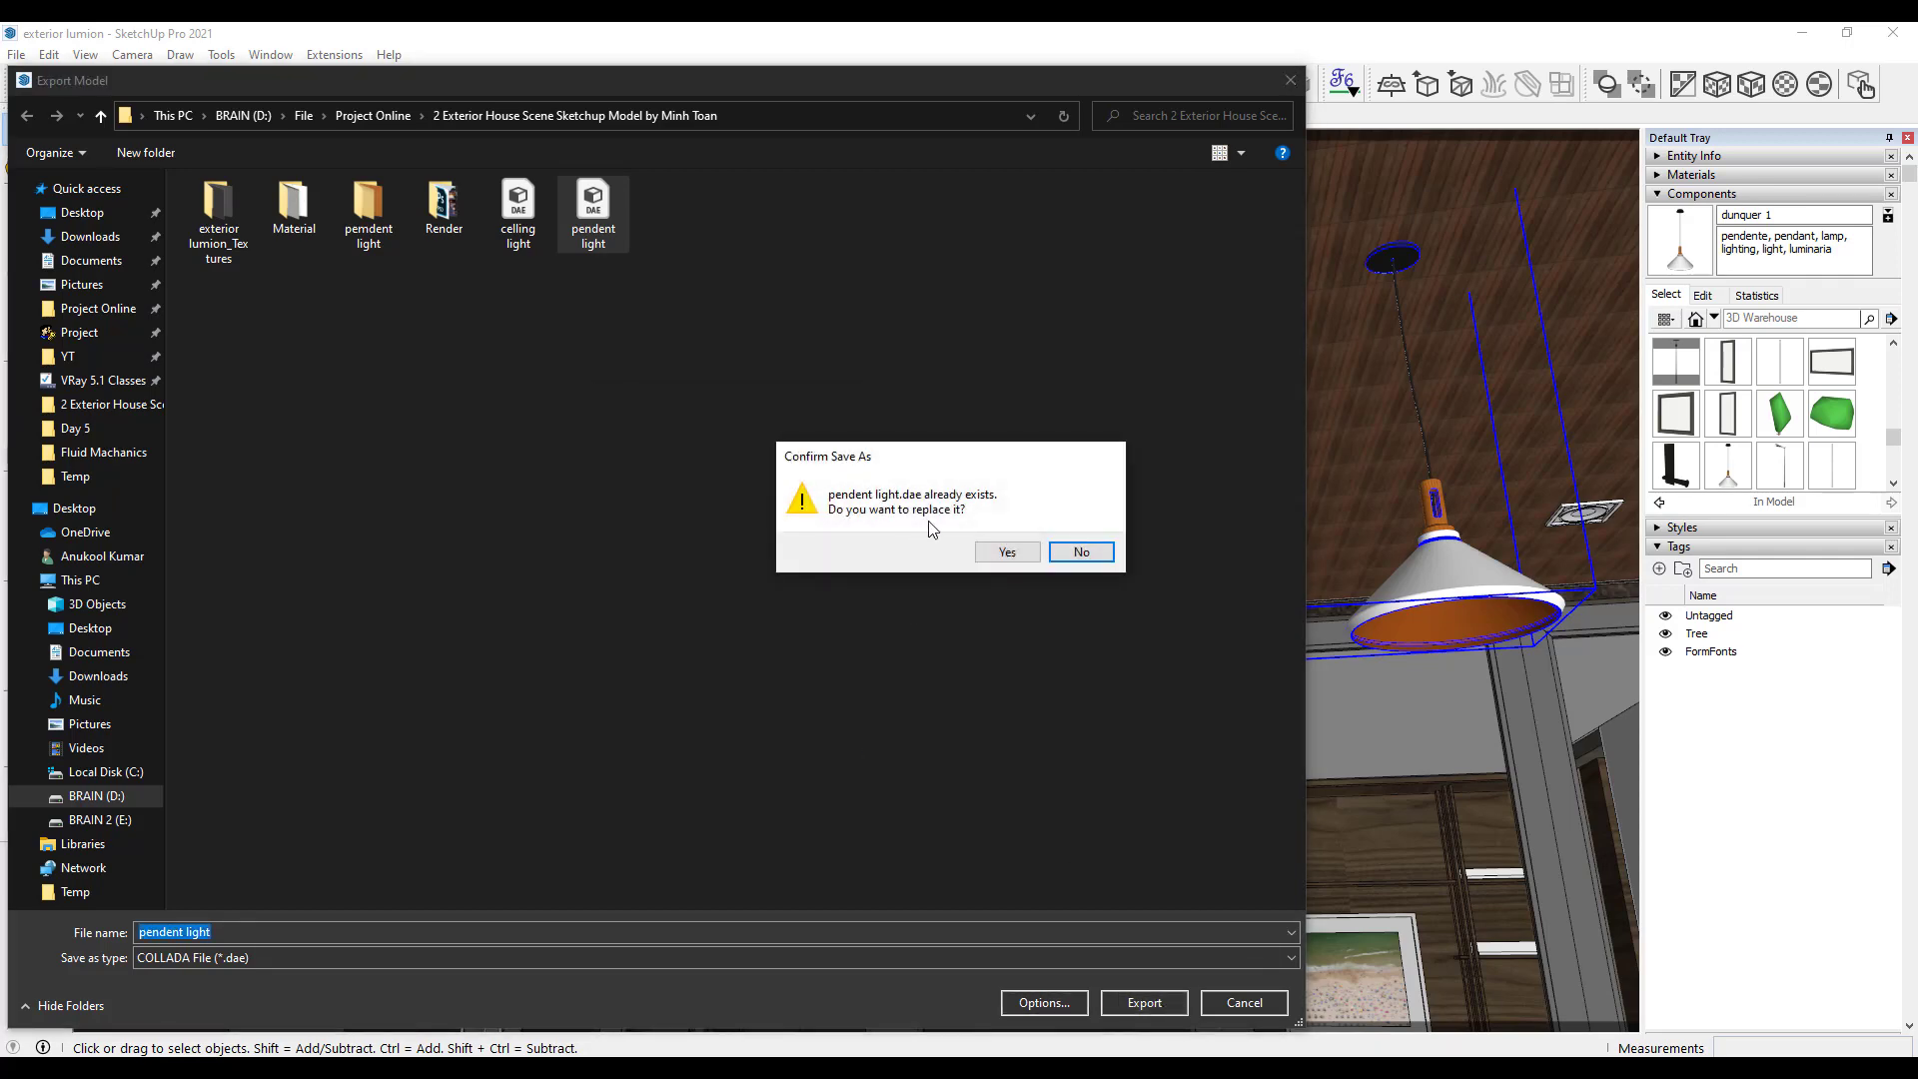
click(1006, 552)
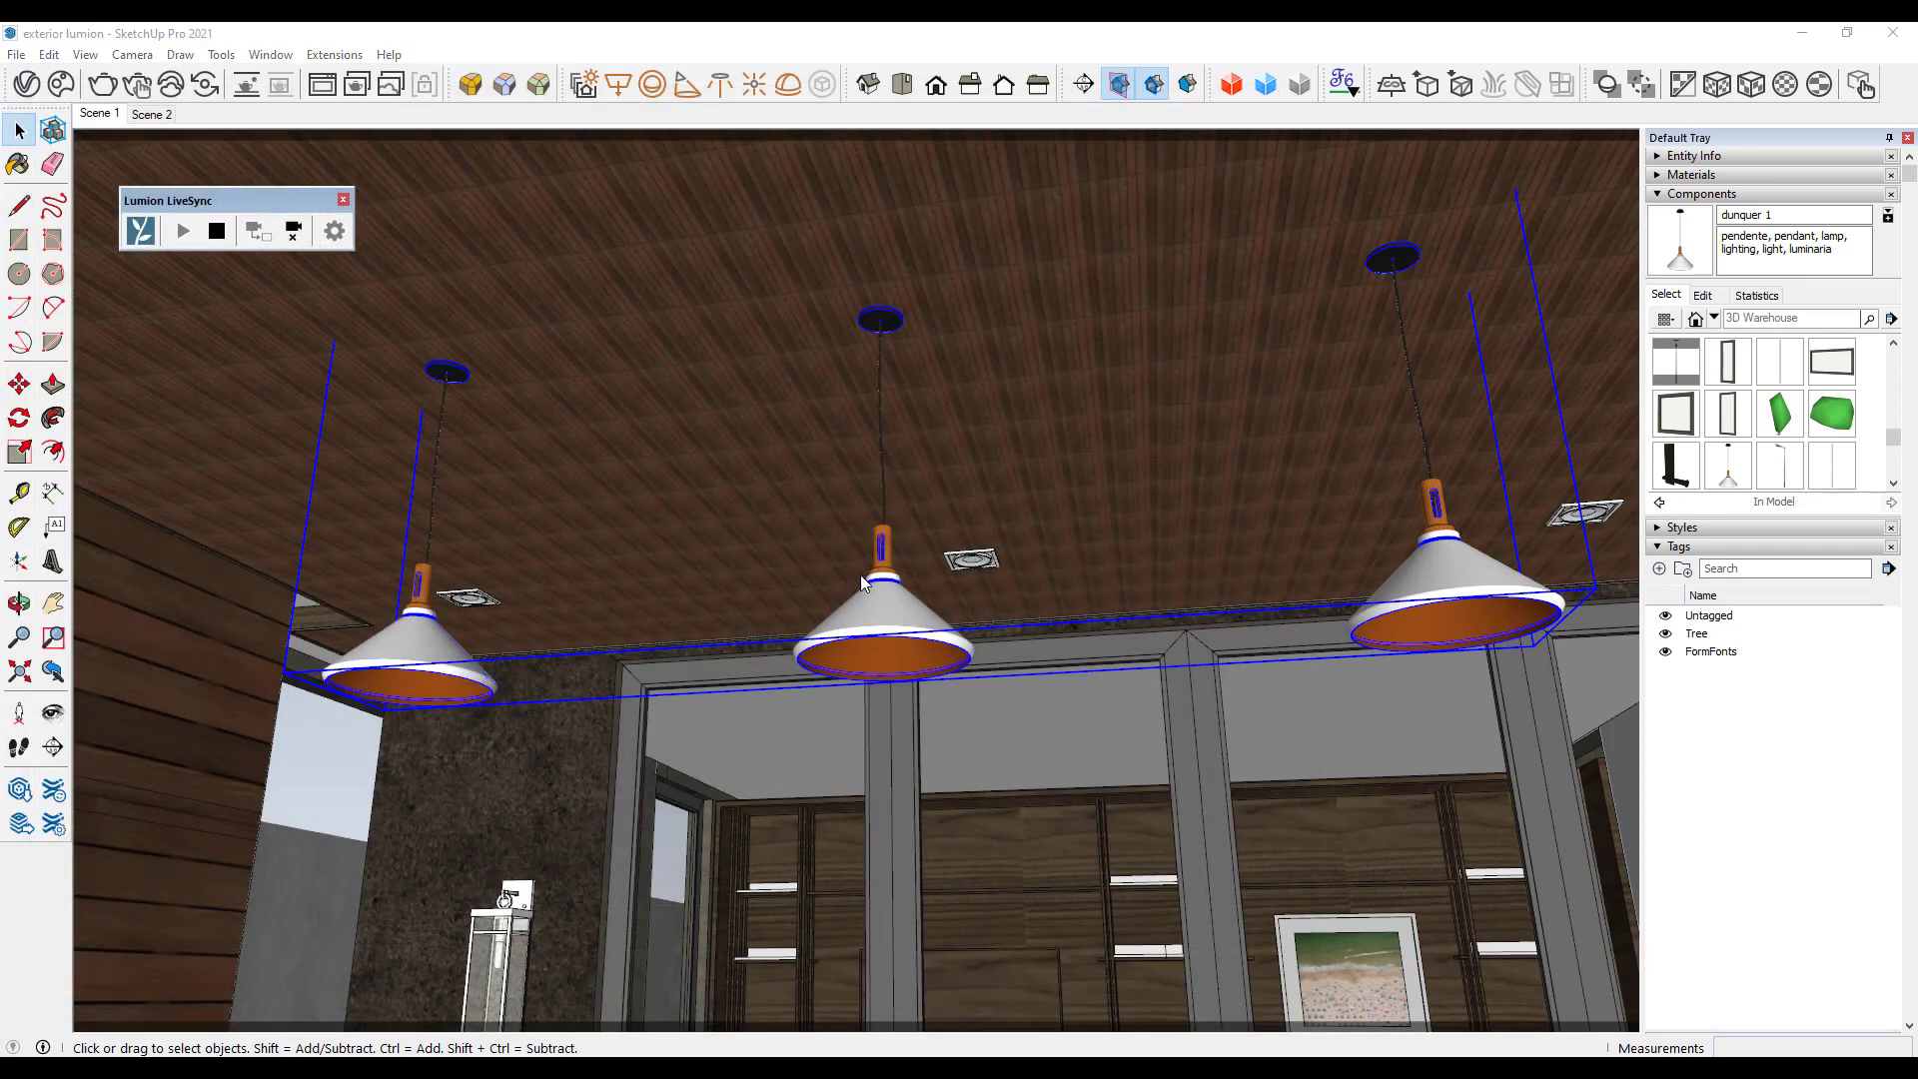
key(o)
drag(882, 566, 871, 587)
key(space)
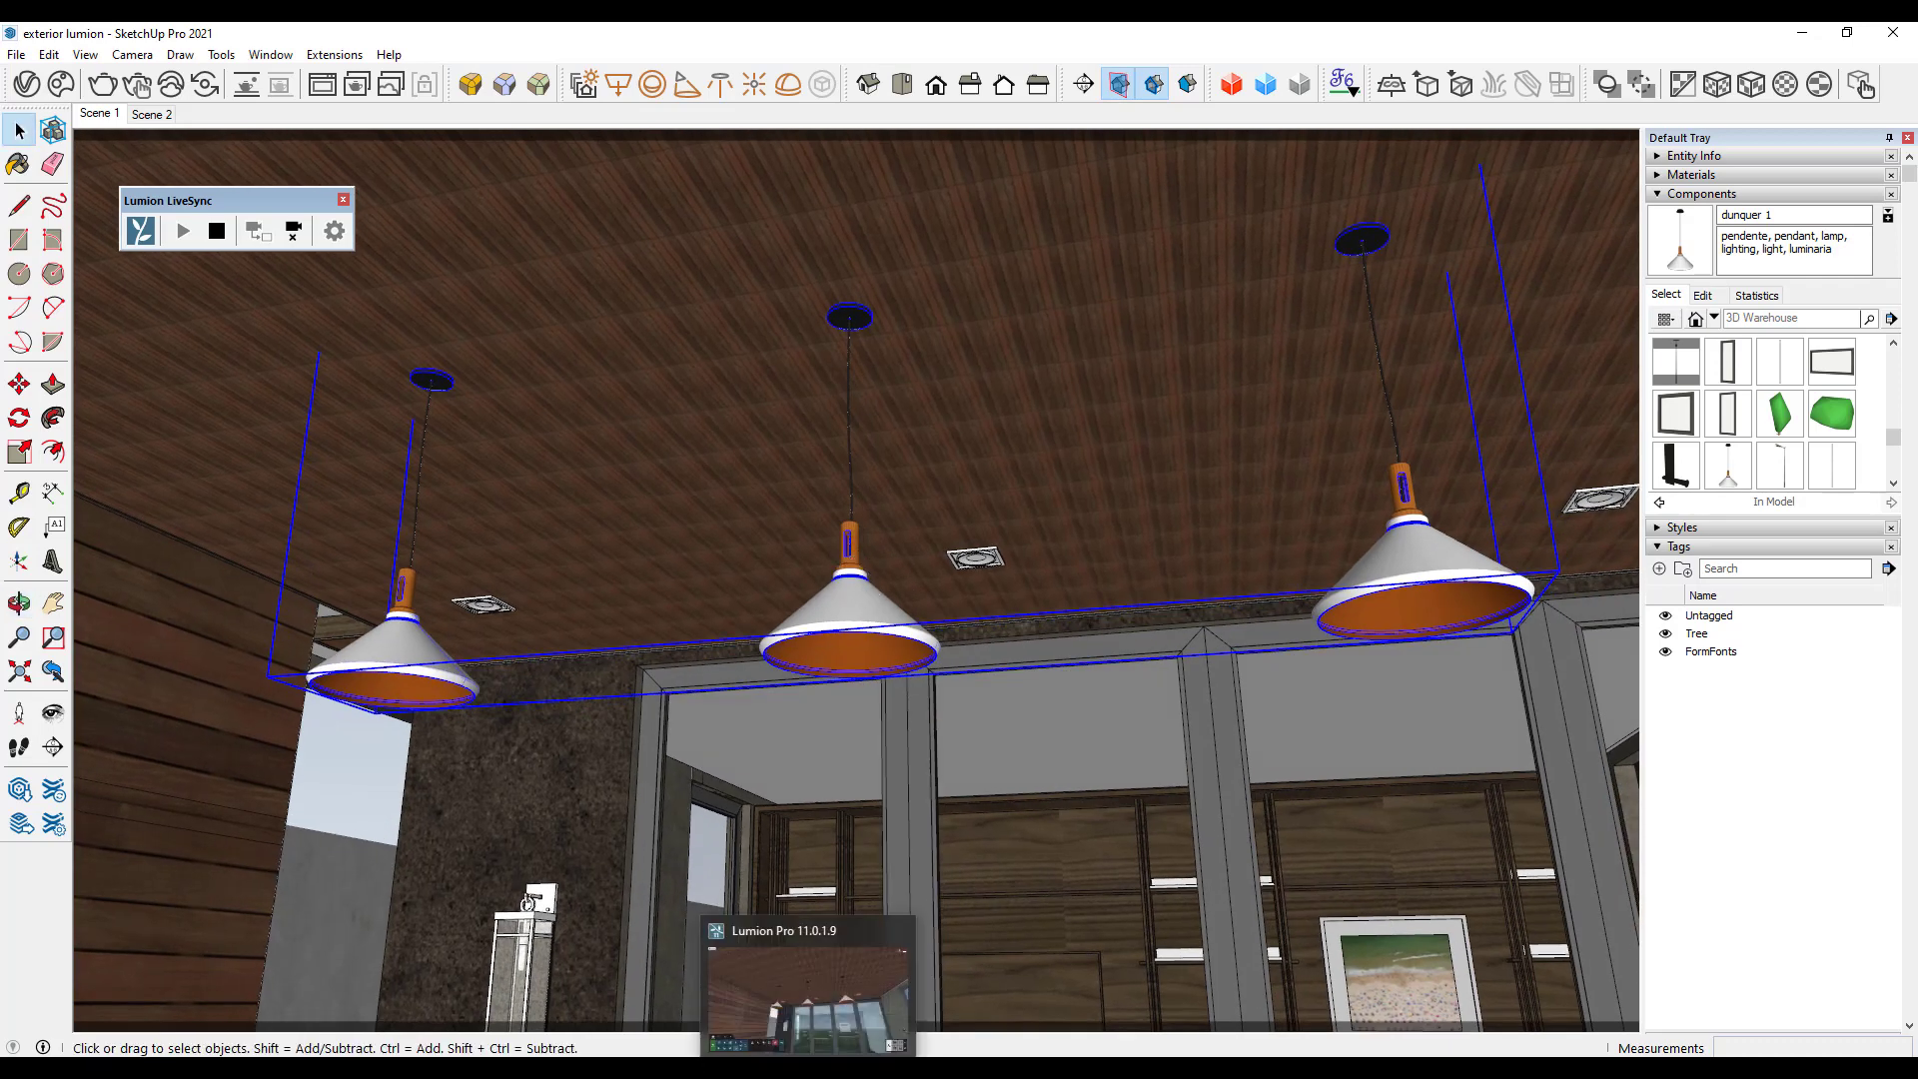
click(810, 1067)
key(s)
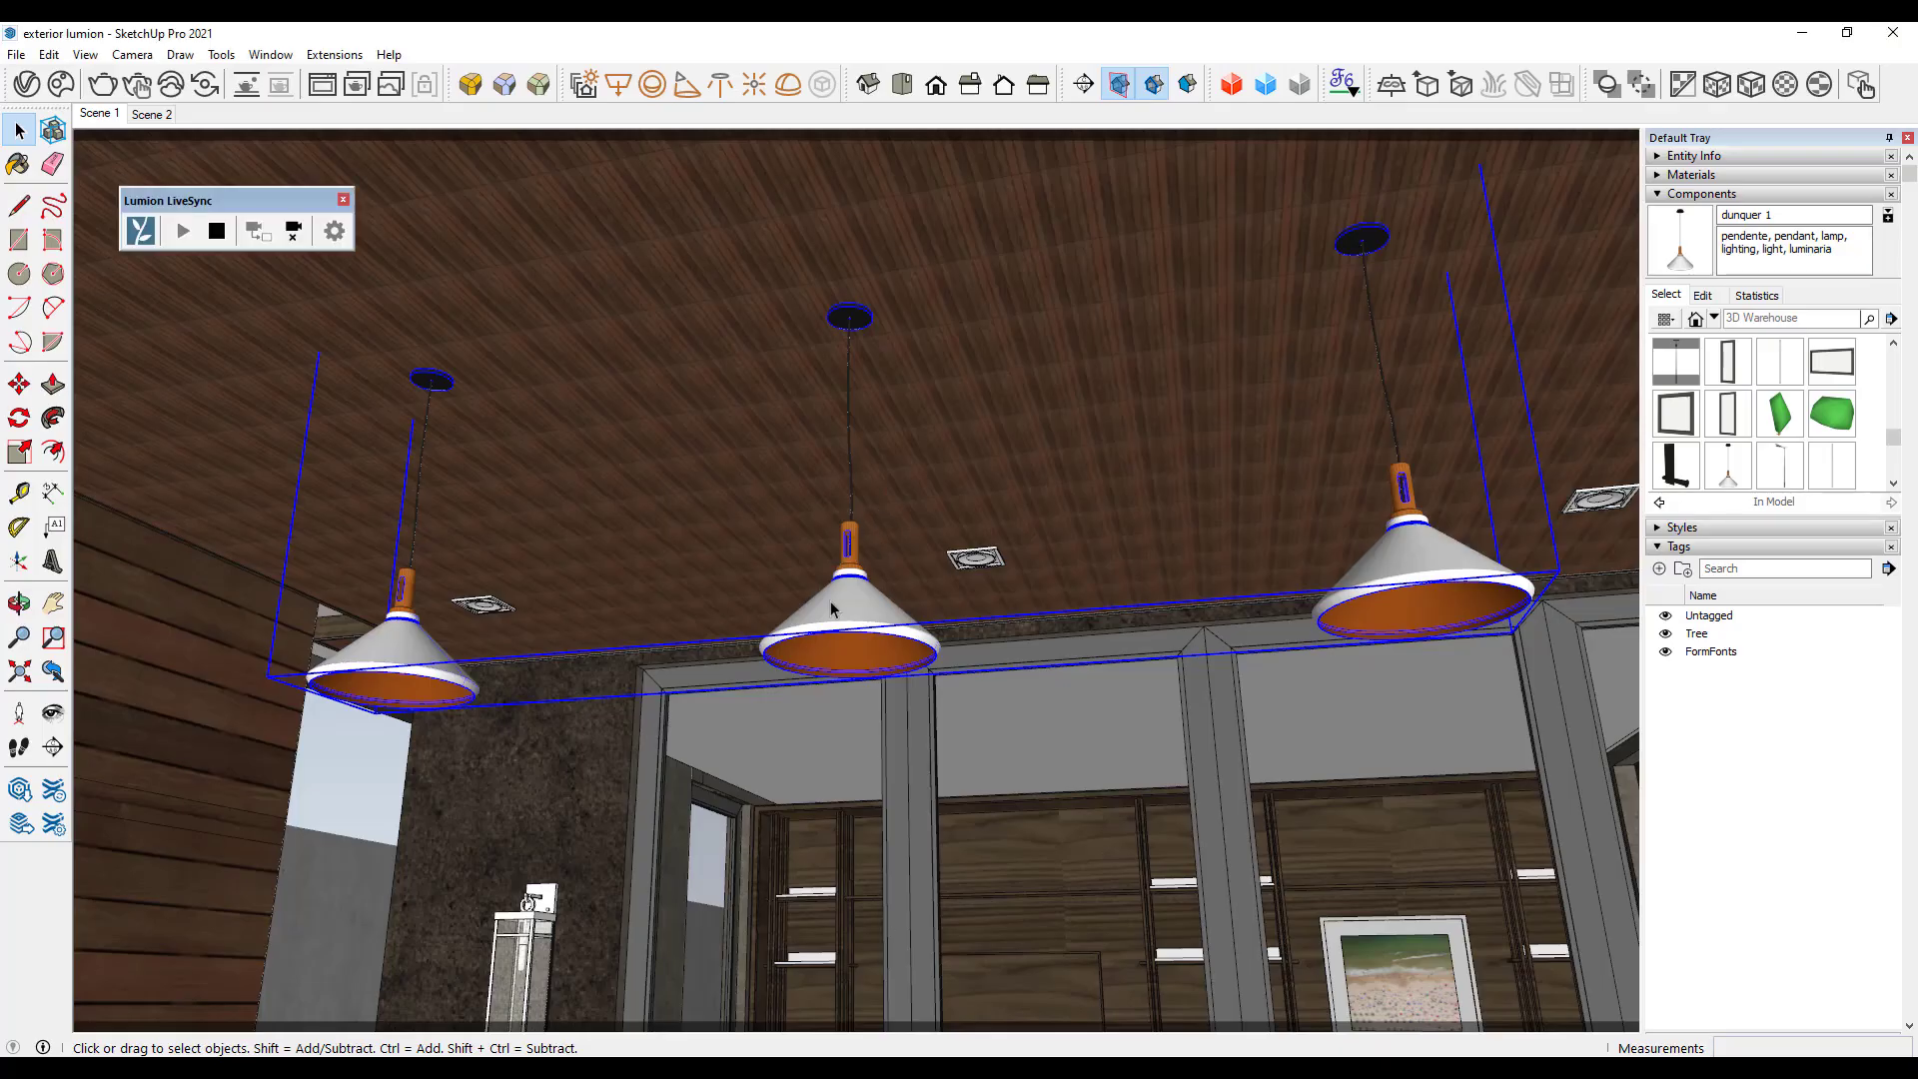
mouse_move(833, 604)
middle_down()
mouse_move(892, 597)
mouse_move(851, 591)
middle_up()
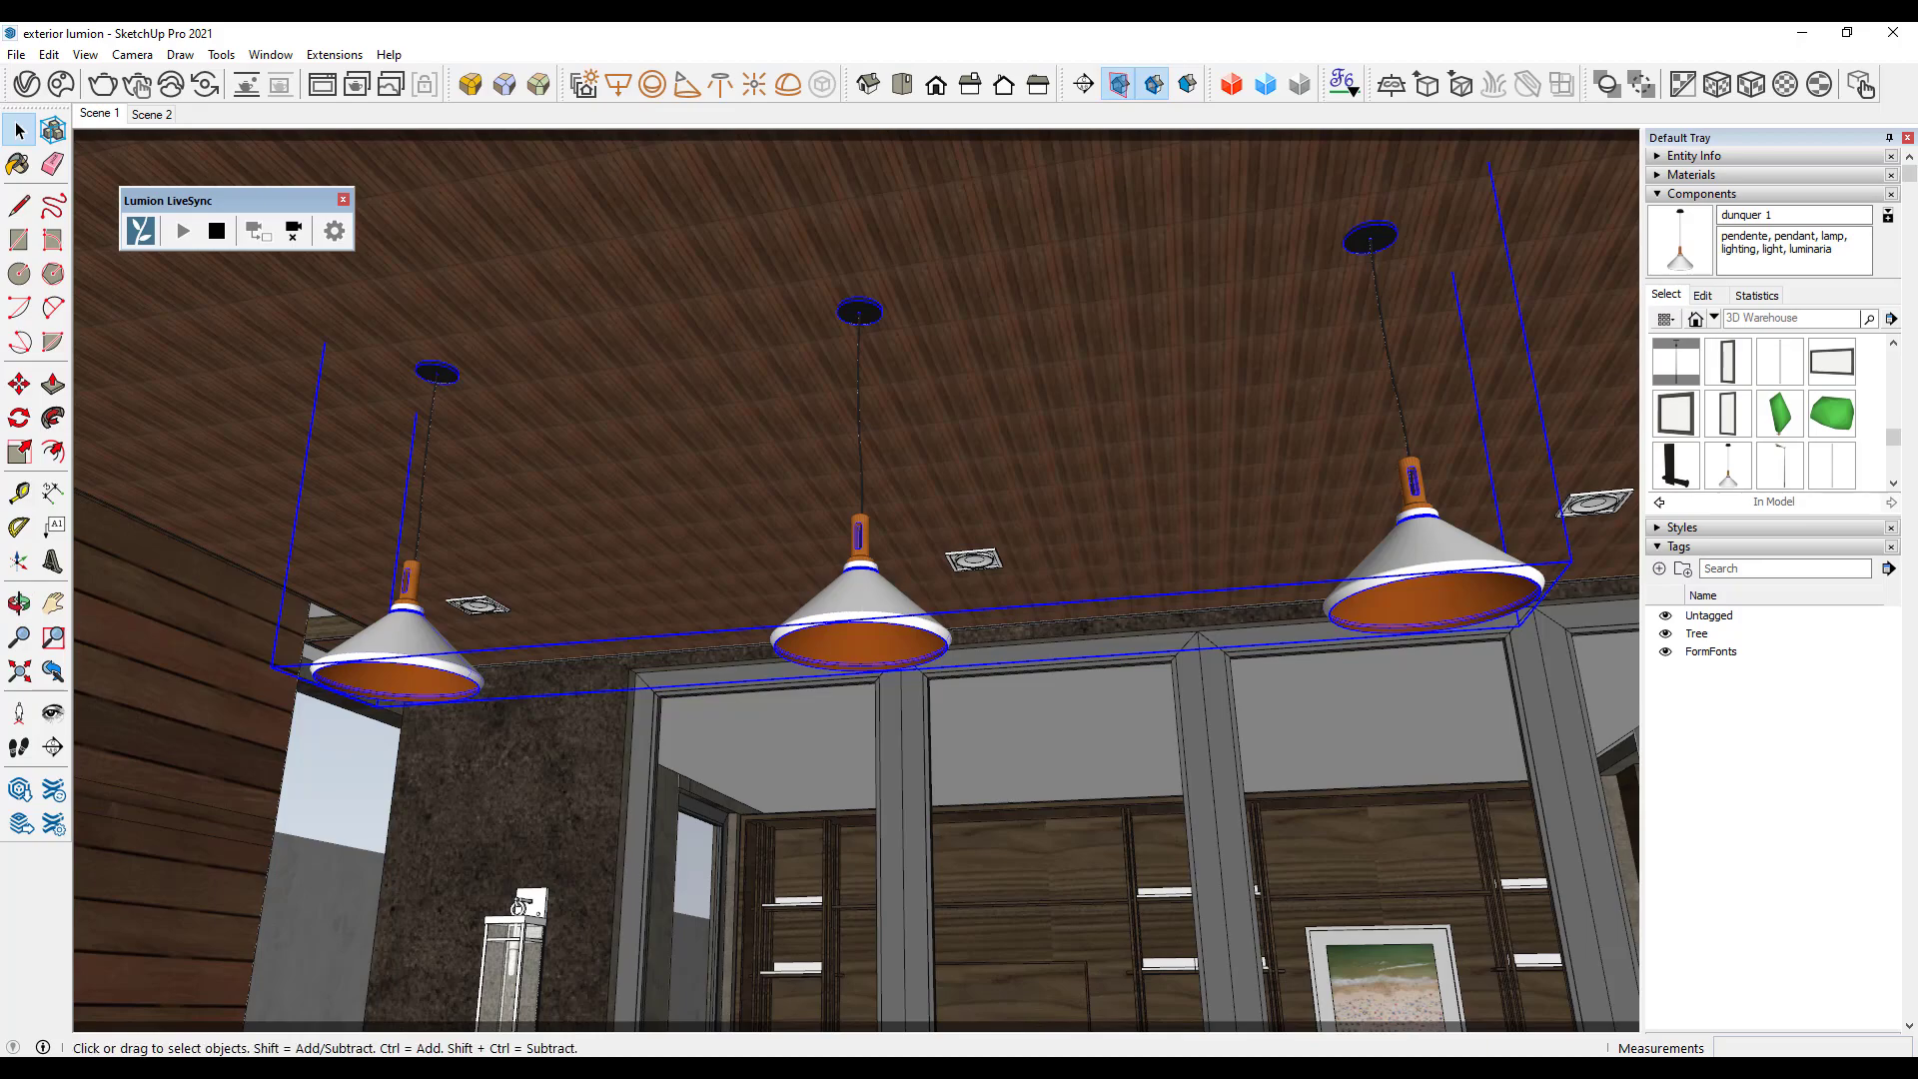
Switch to Lumion and import pendent light.dae as a new model in the Main (default) category, without animations or edges.
click(811, 1069)
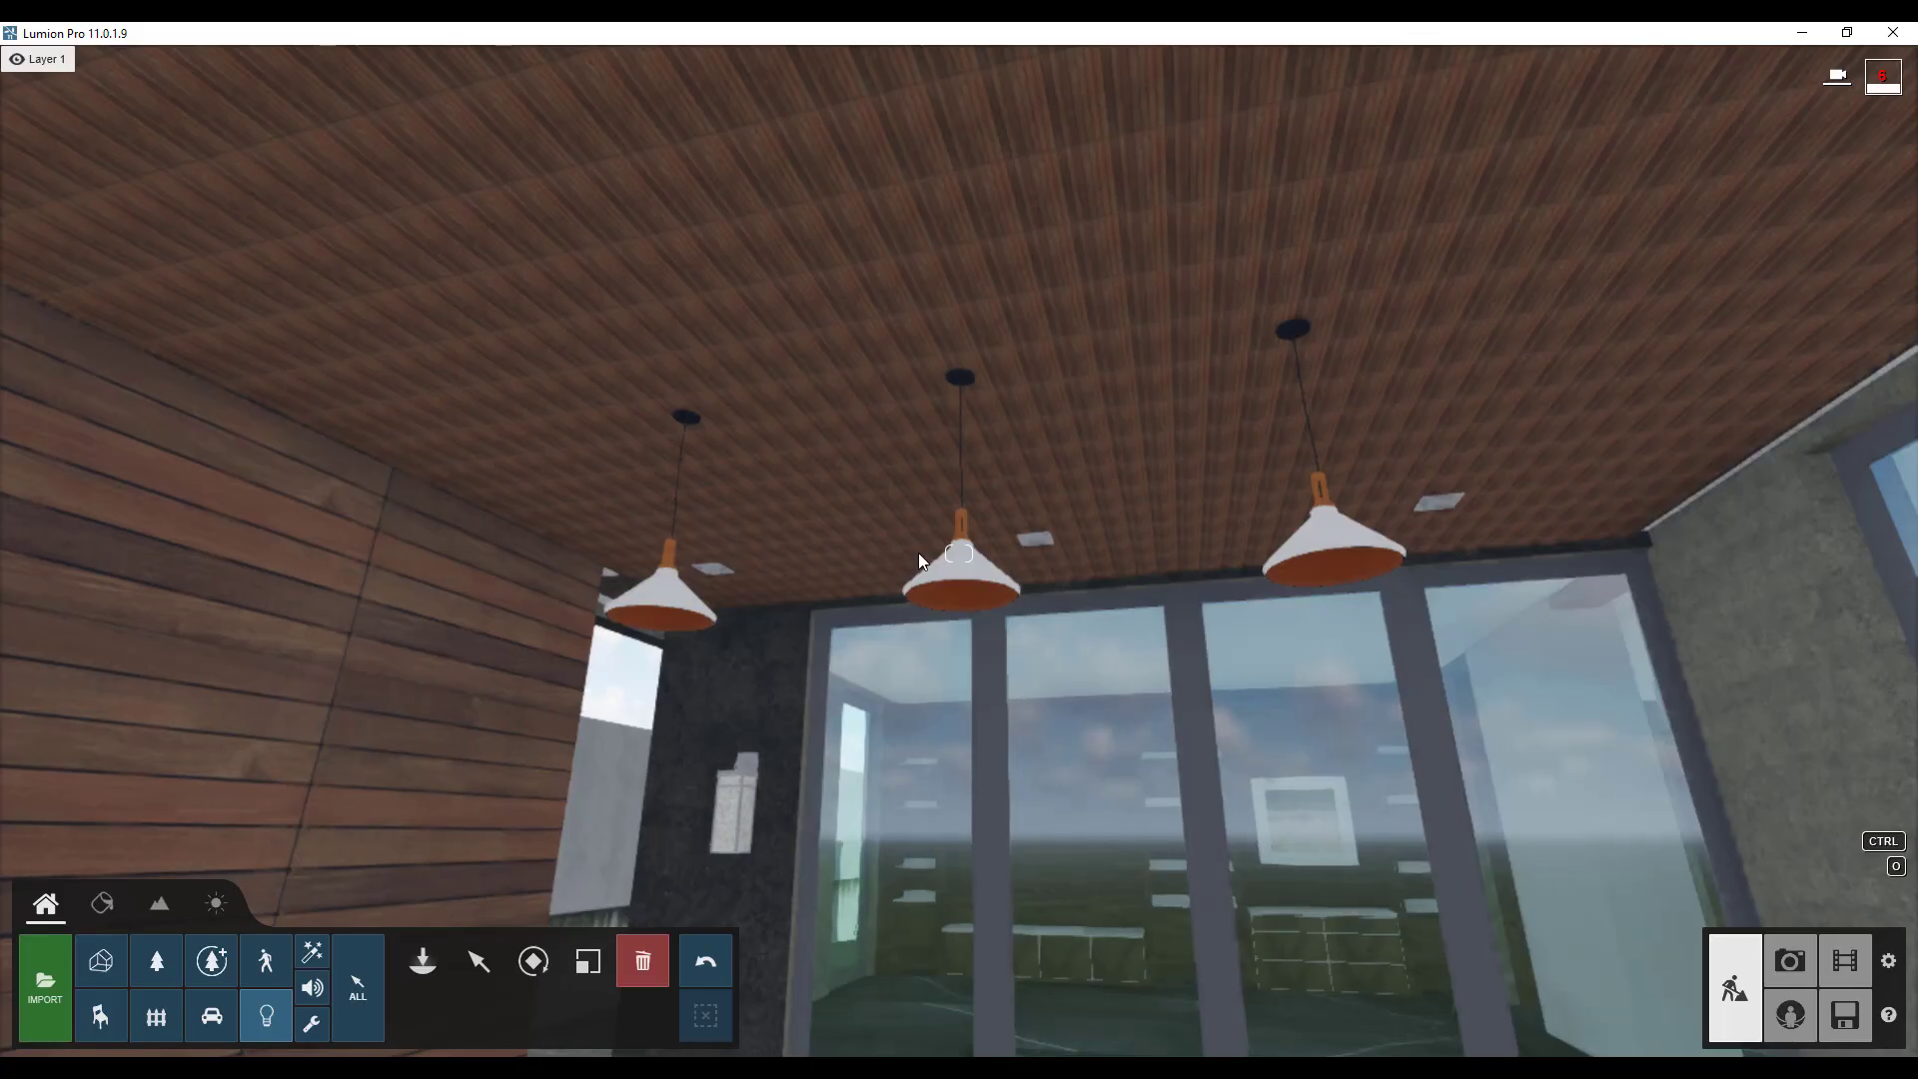
click(60, 993)
click(759, 182)
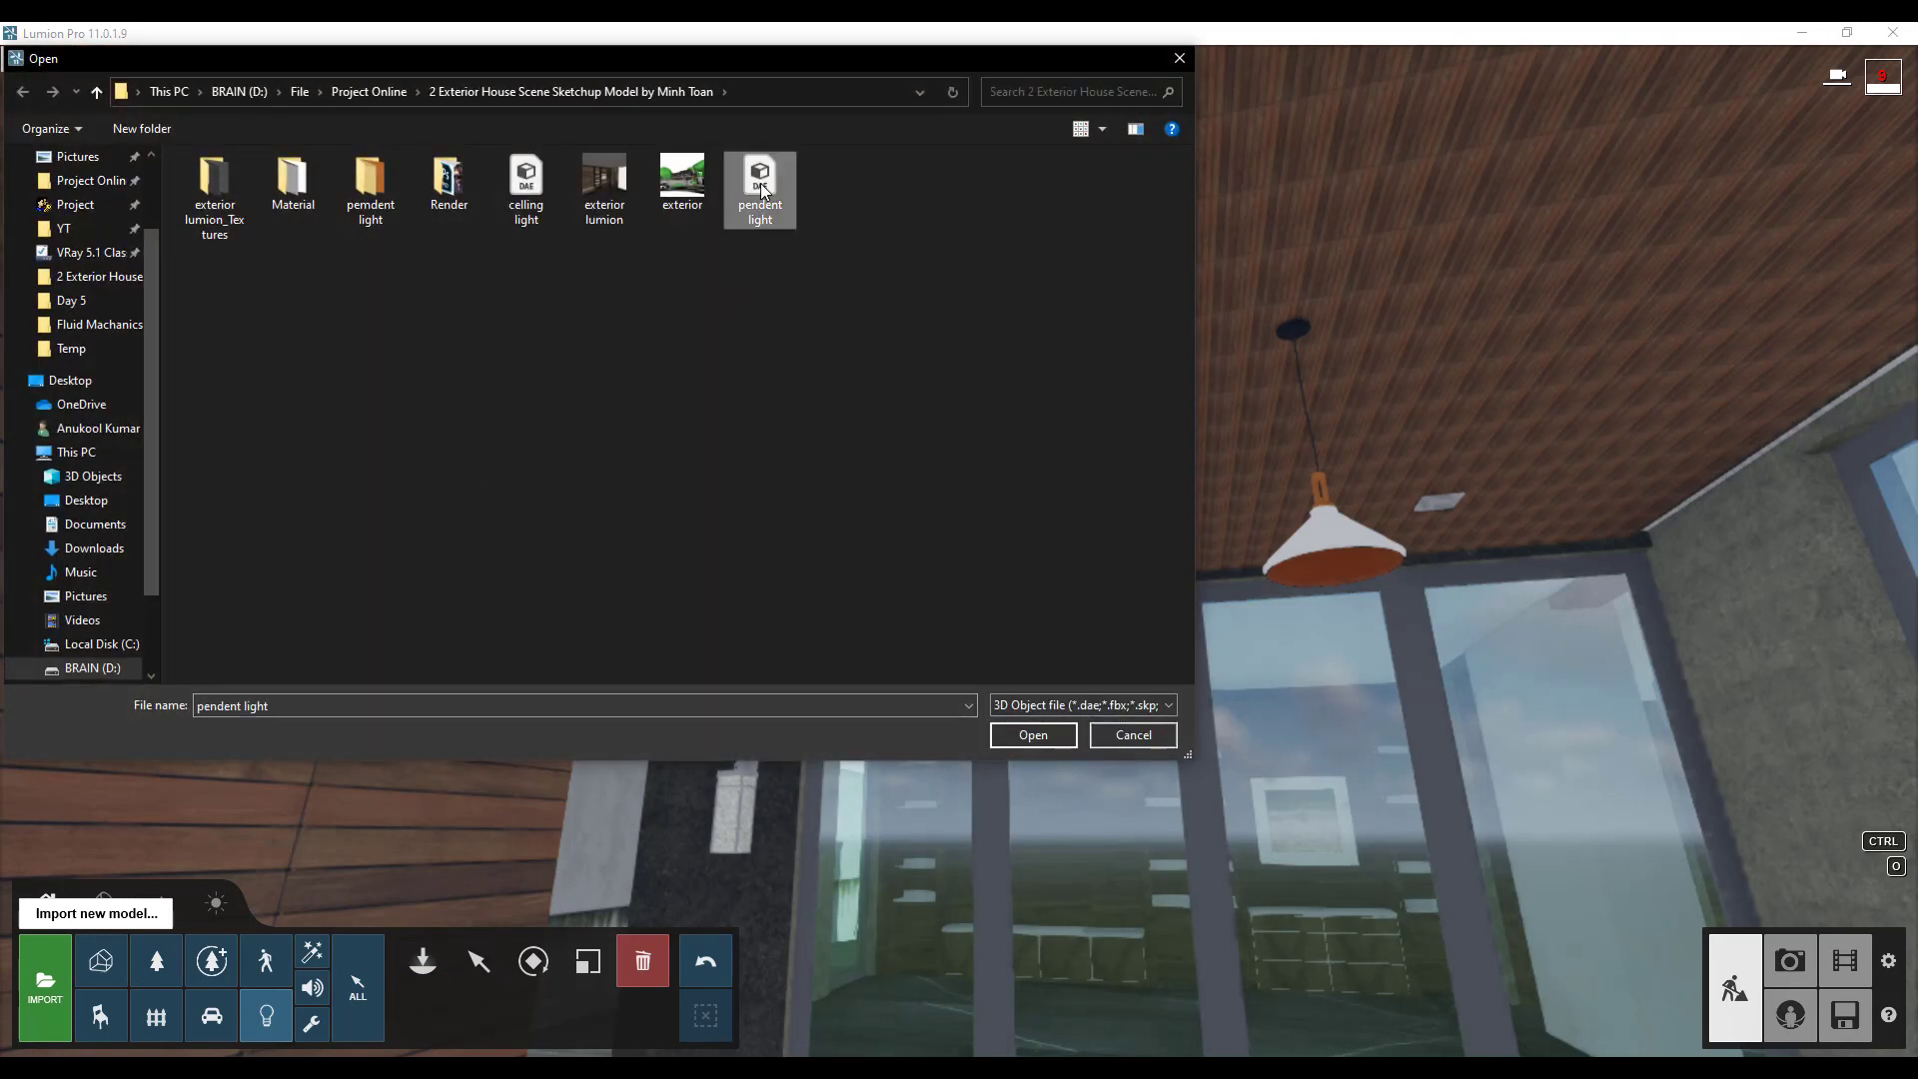
click(1083, 704)
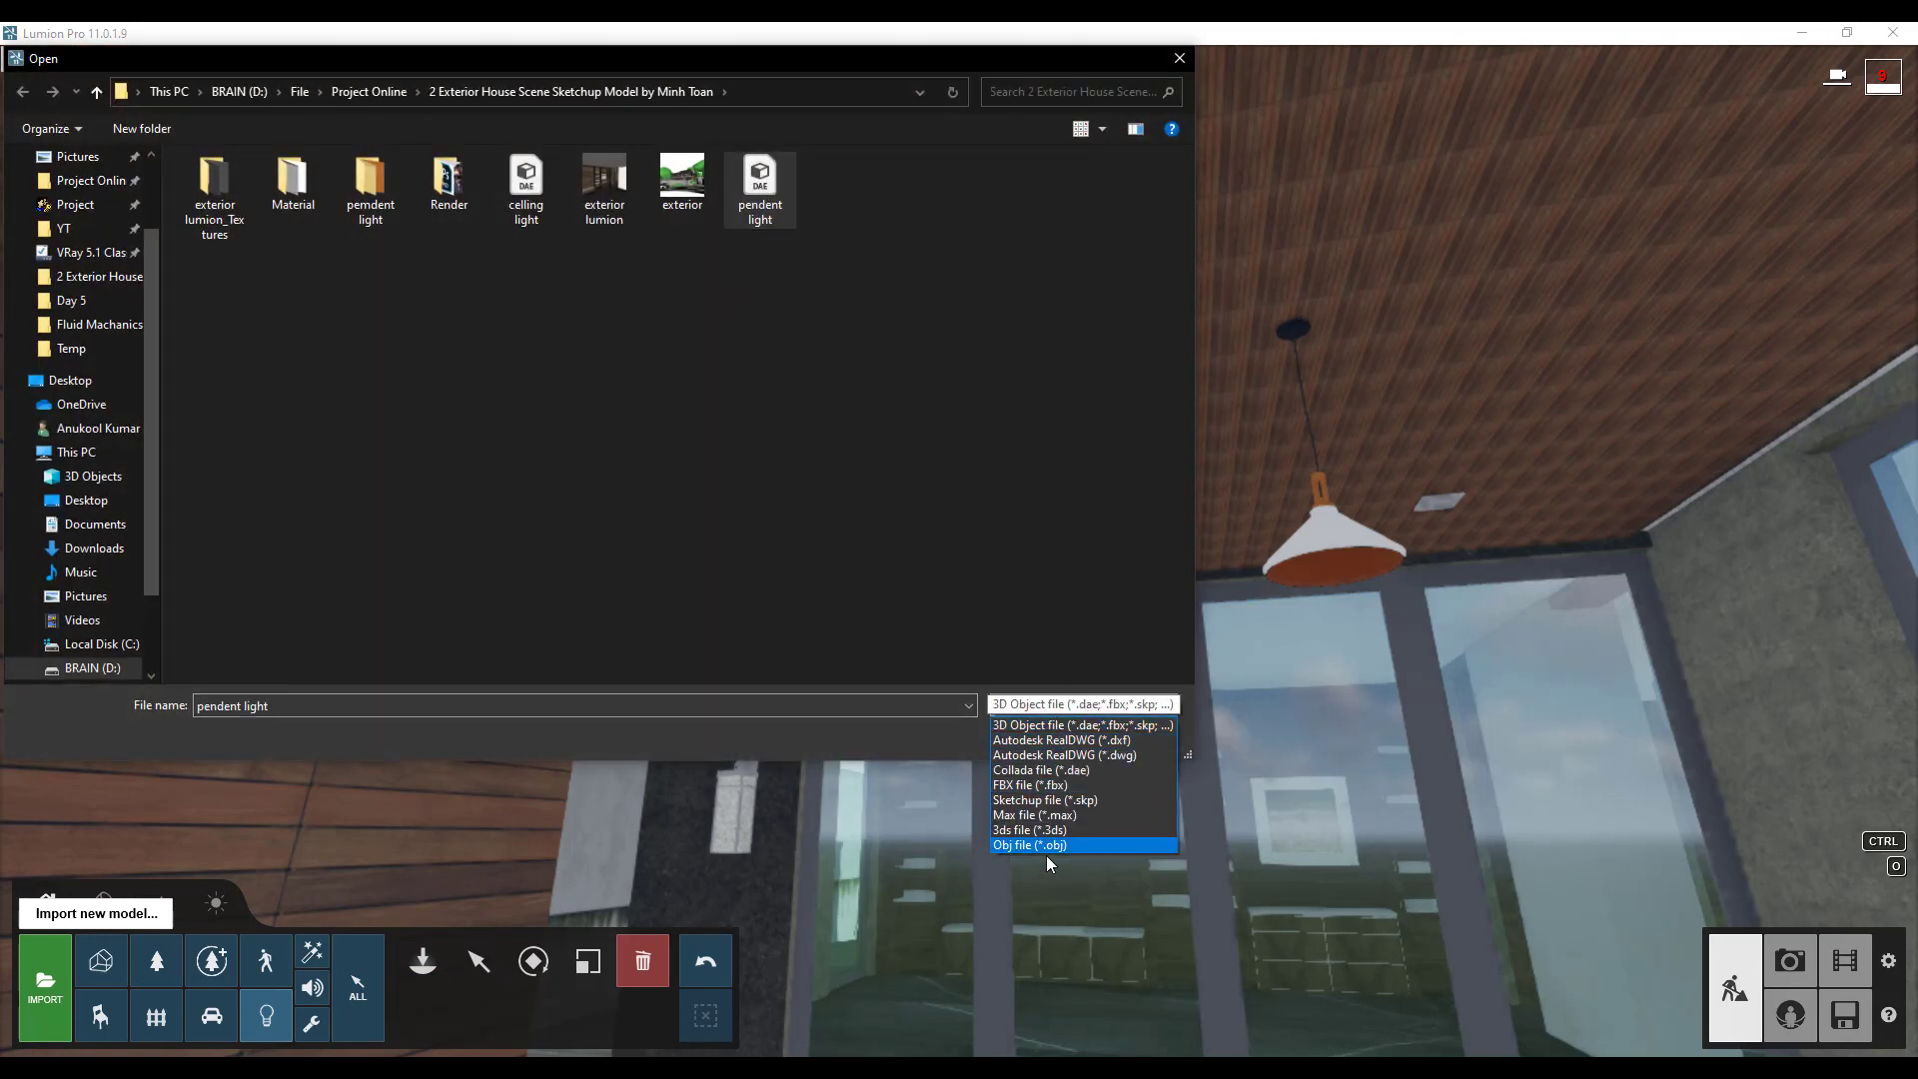
click(823, 370)
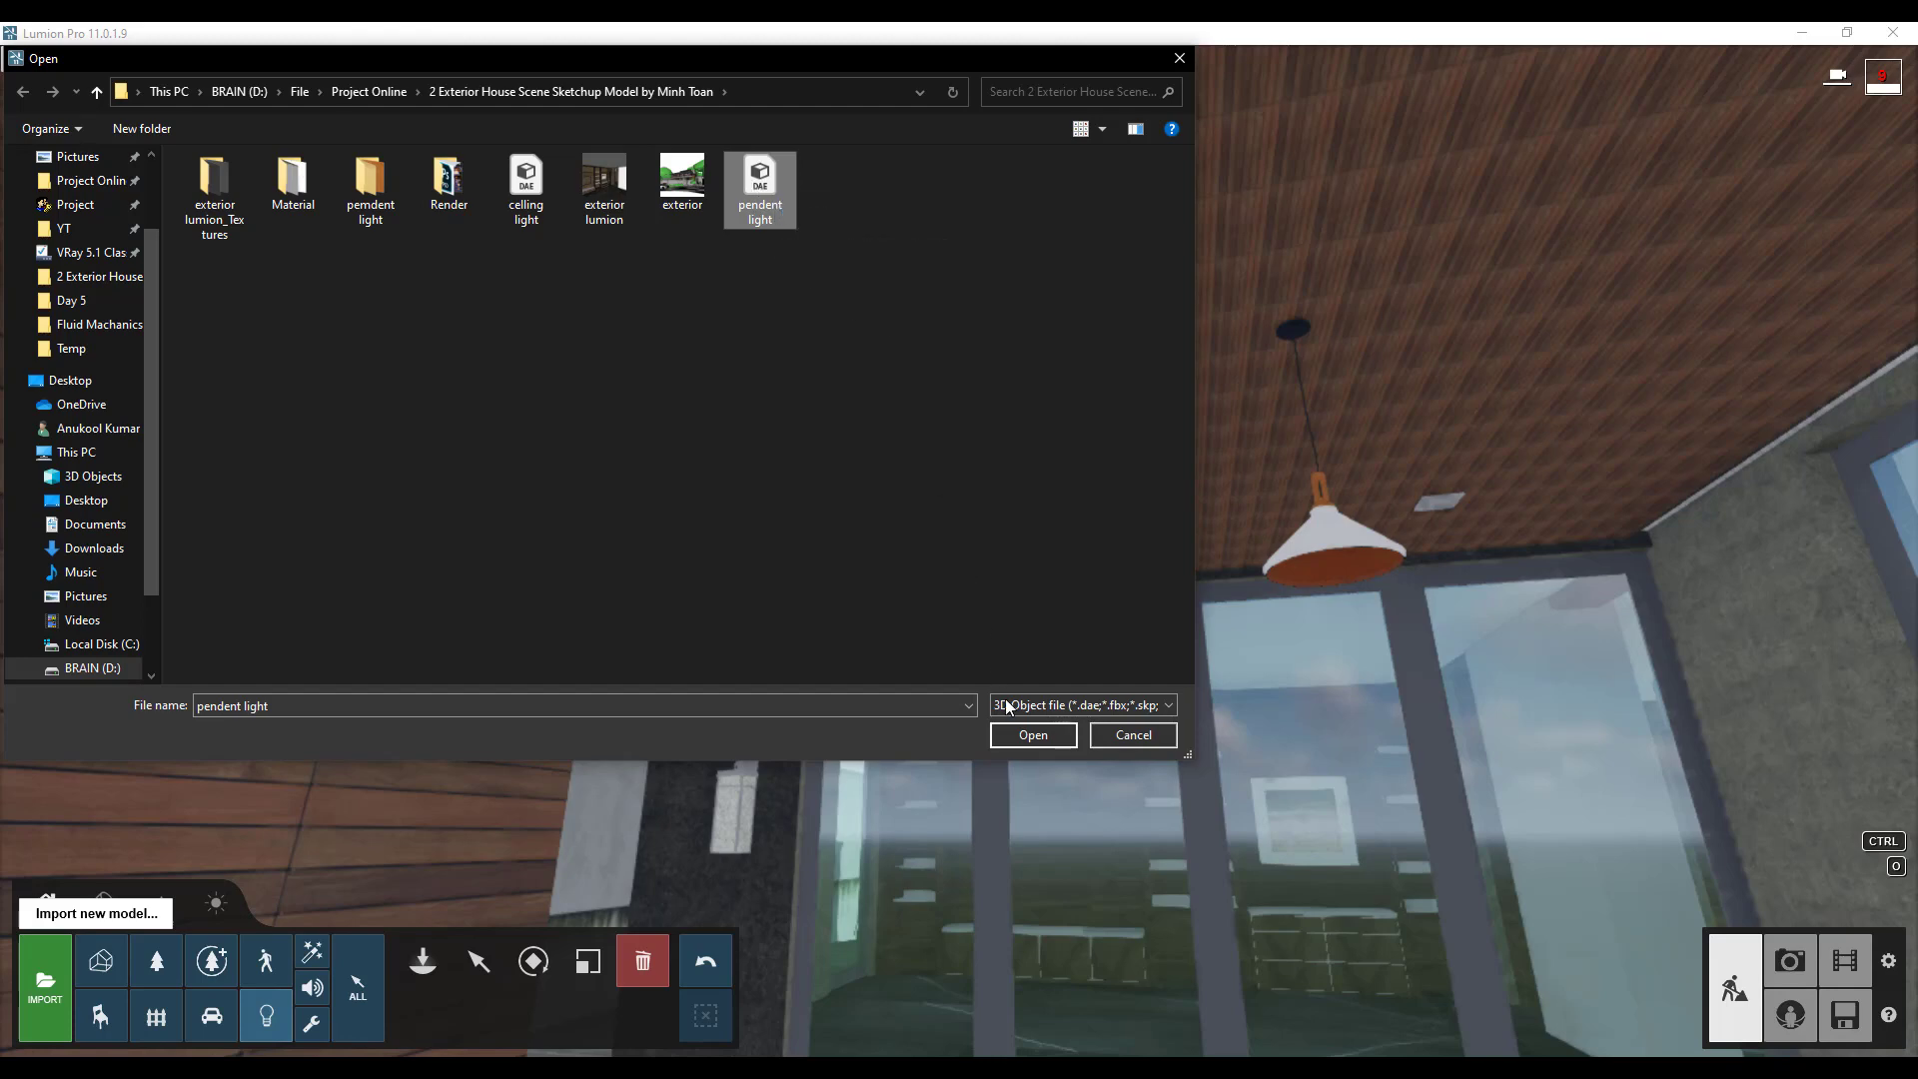
click(1064, 739)
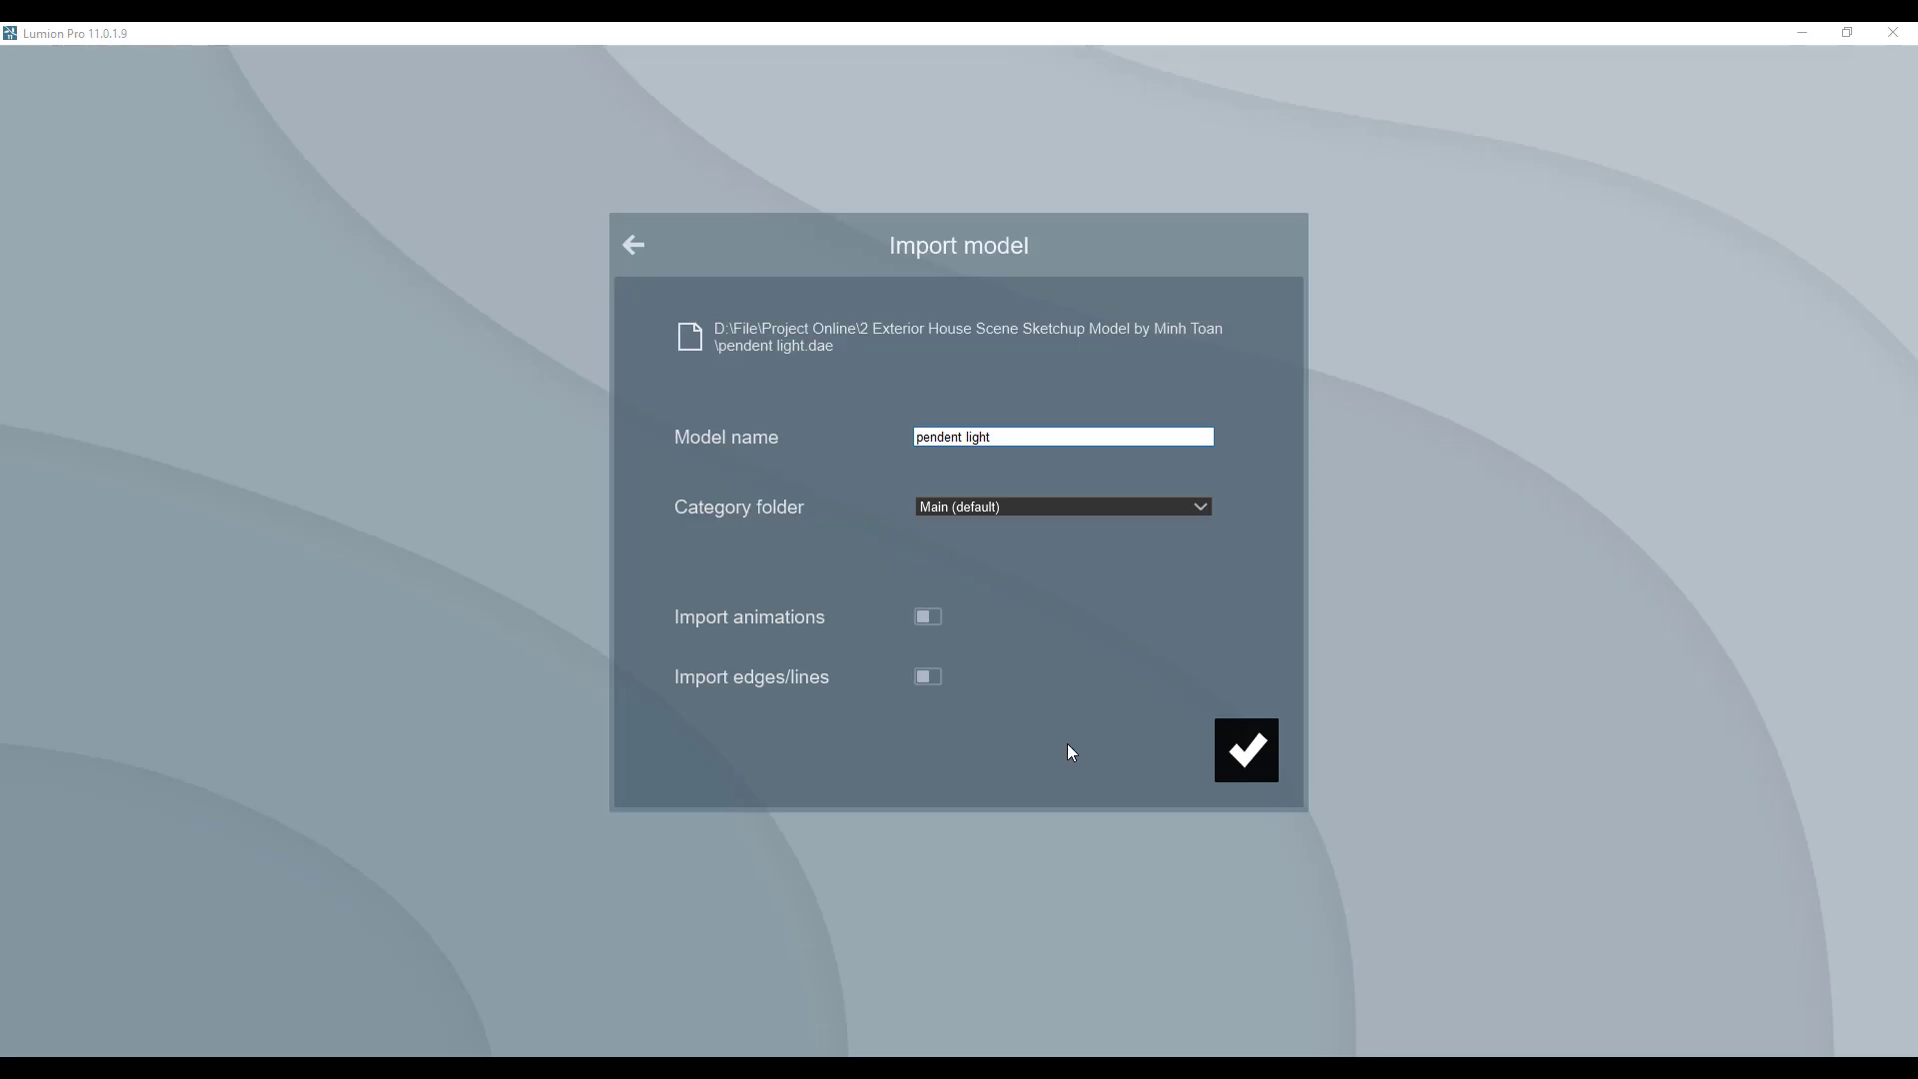
click(1239, 761)
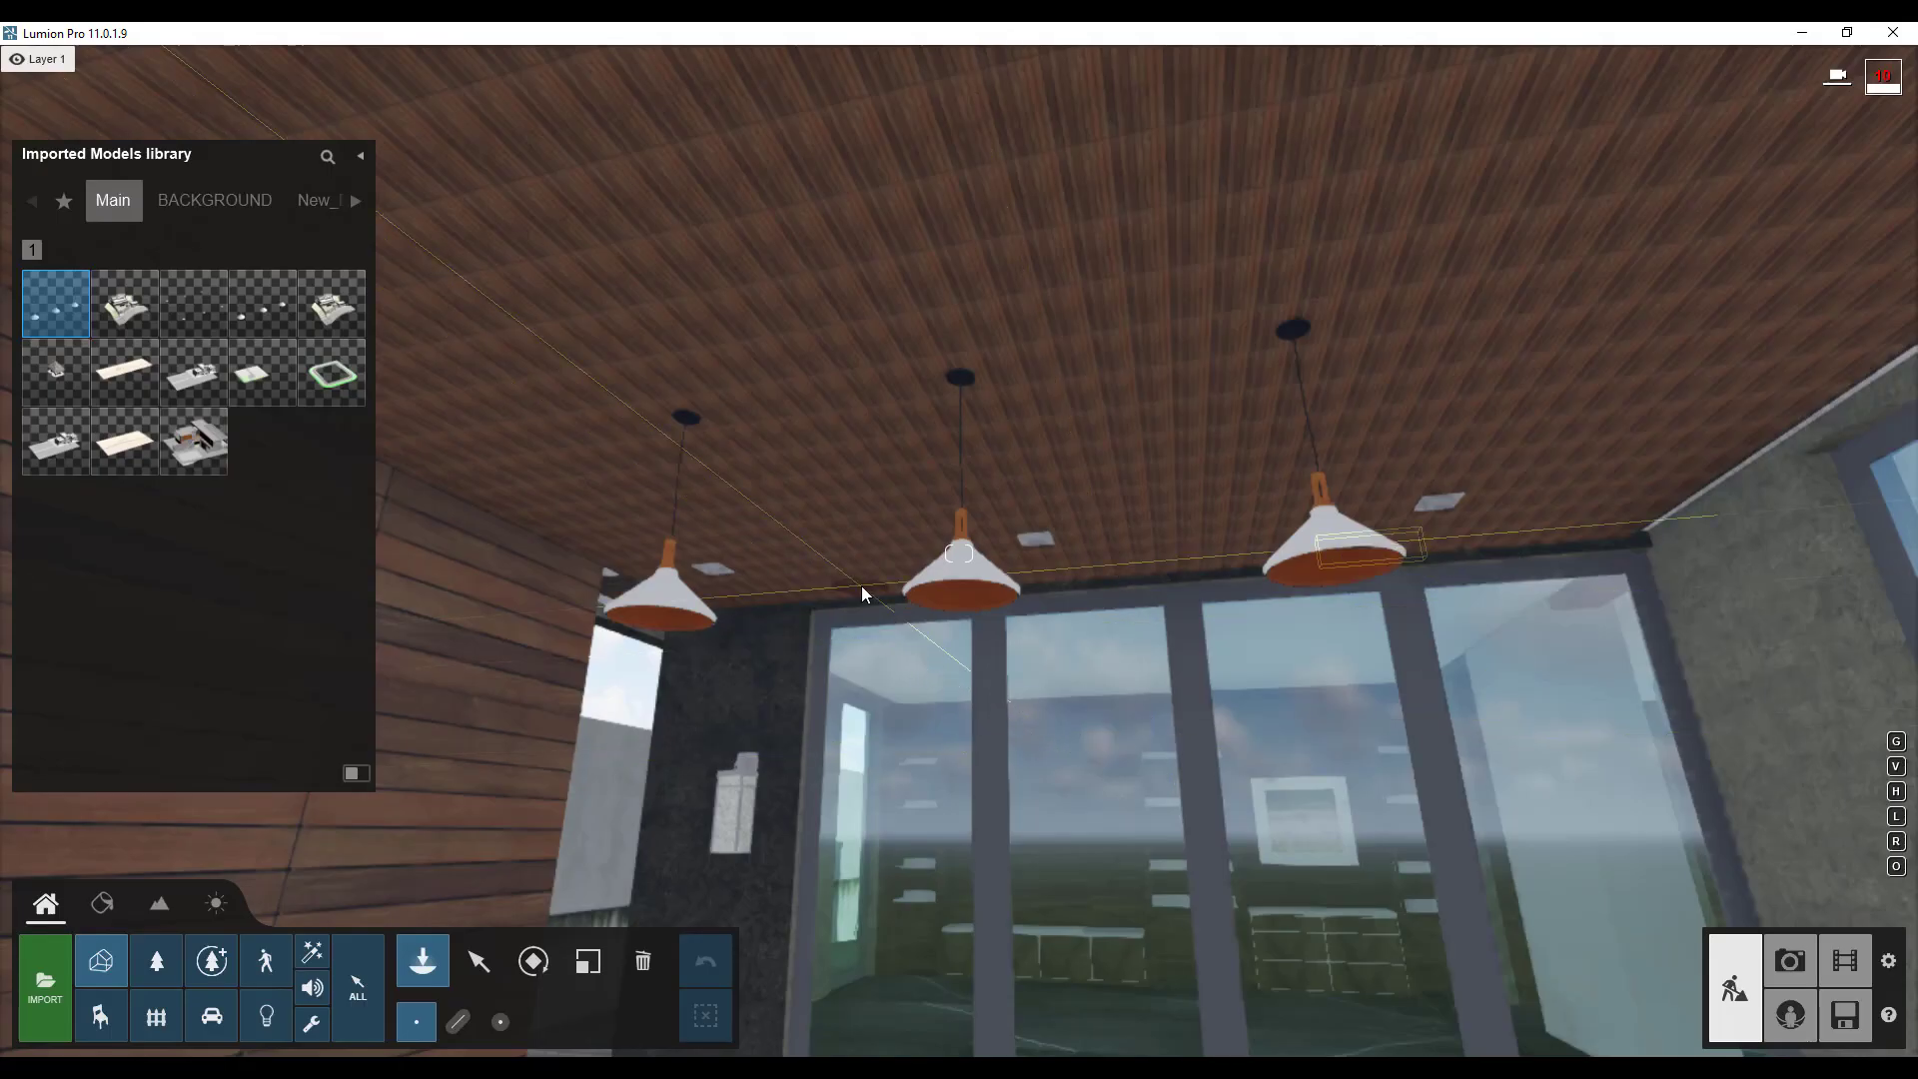
Place the imported pendent light model on the grass beside the road in front of the house.
right_drag(903, 570, 895, 569)
key(s)
key(s)
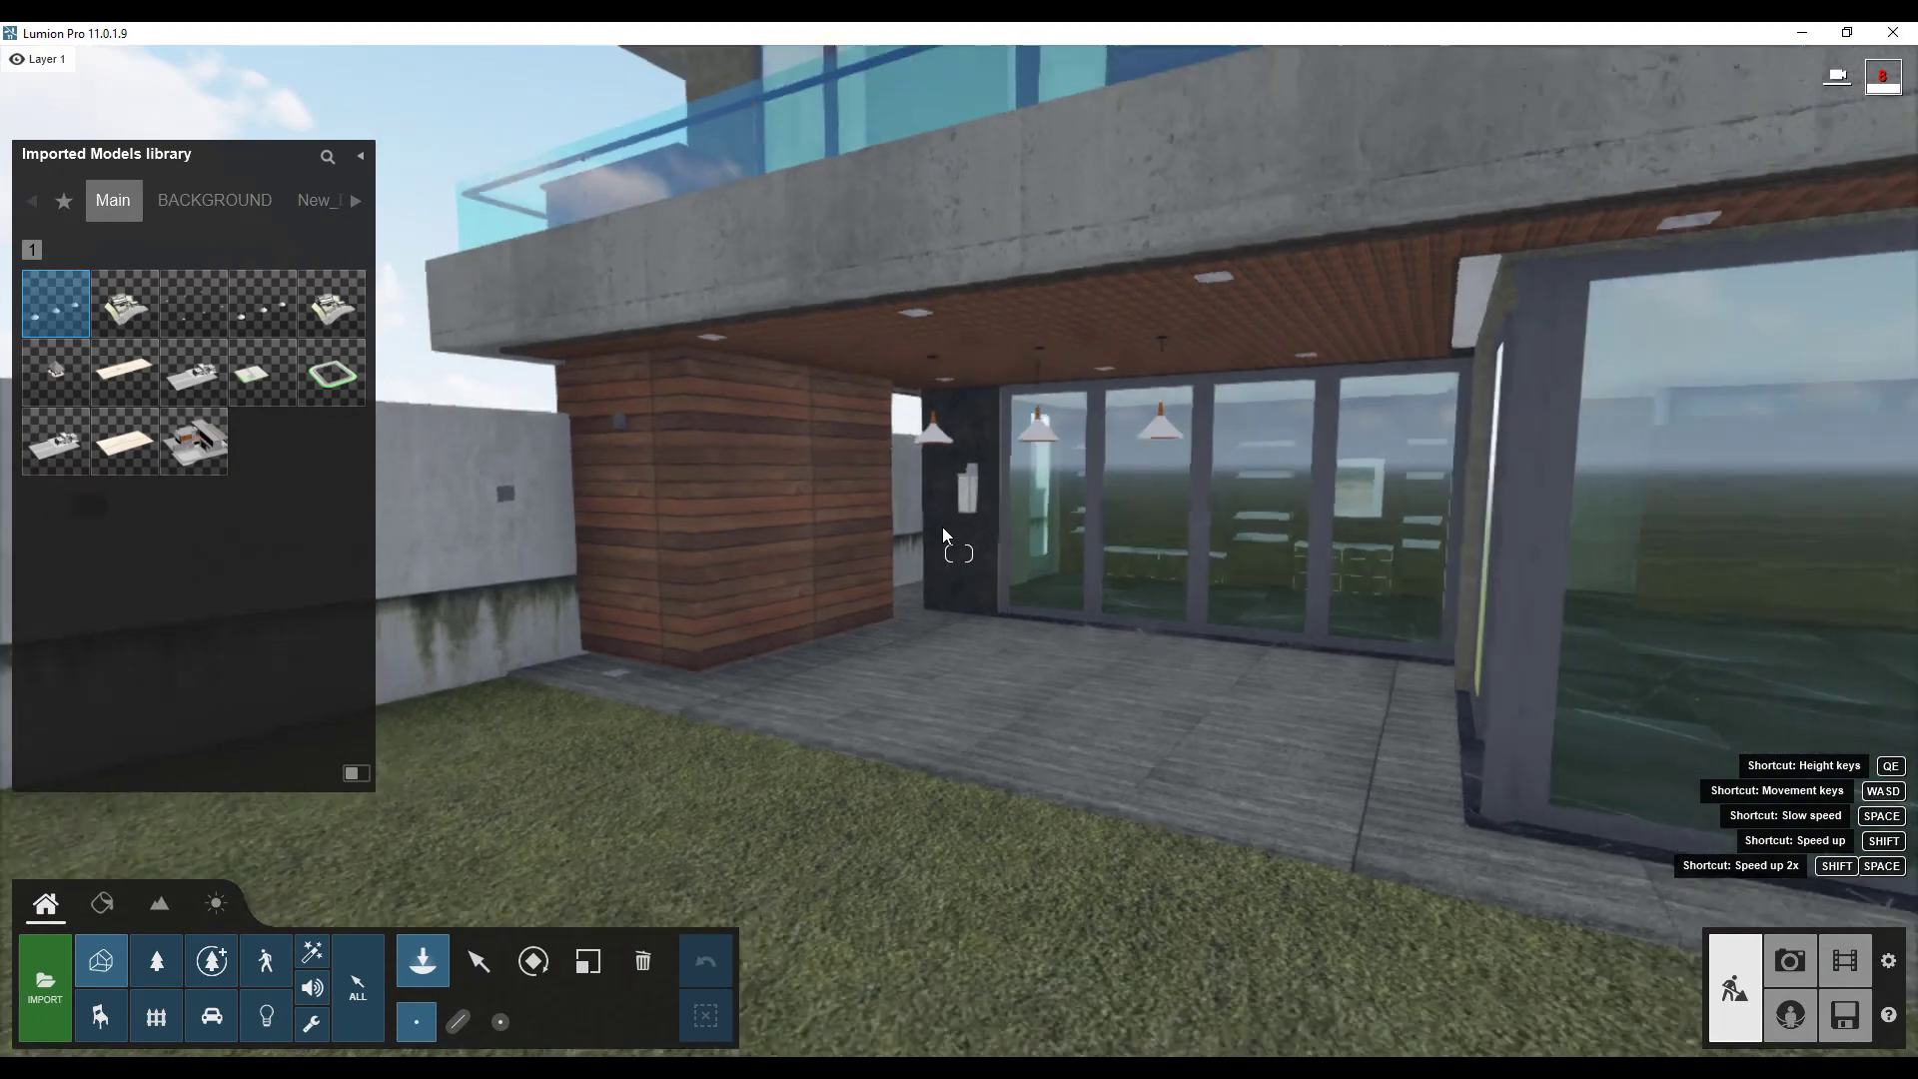
key(s)
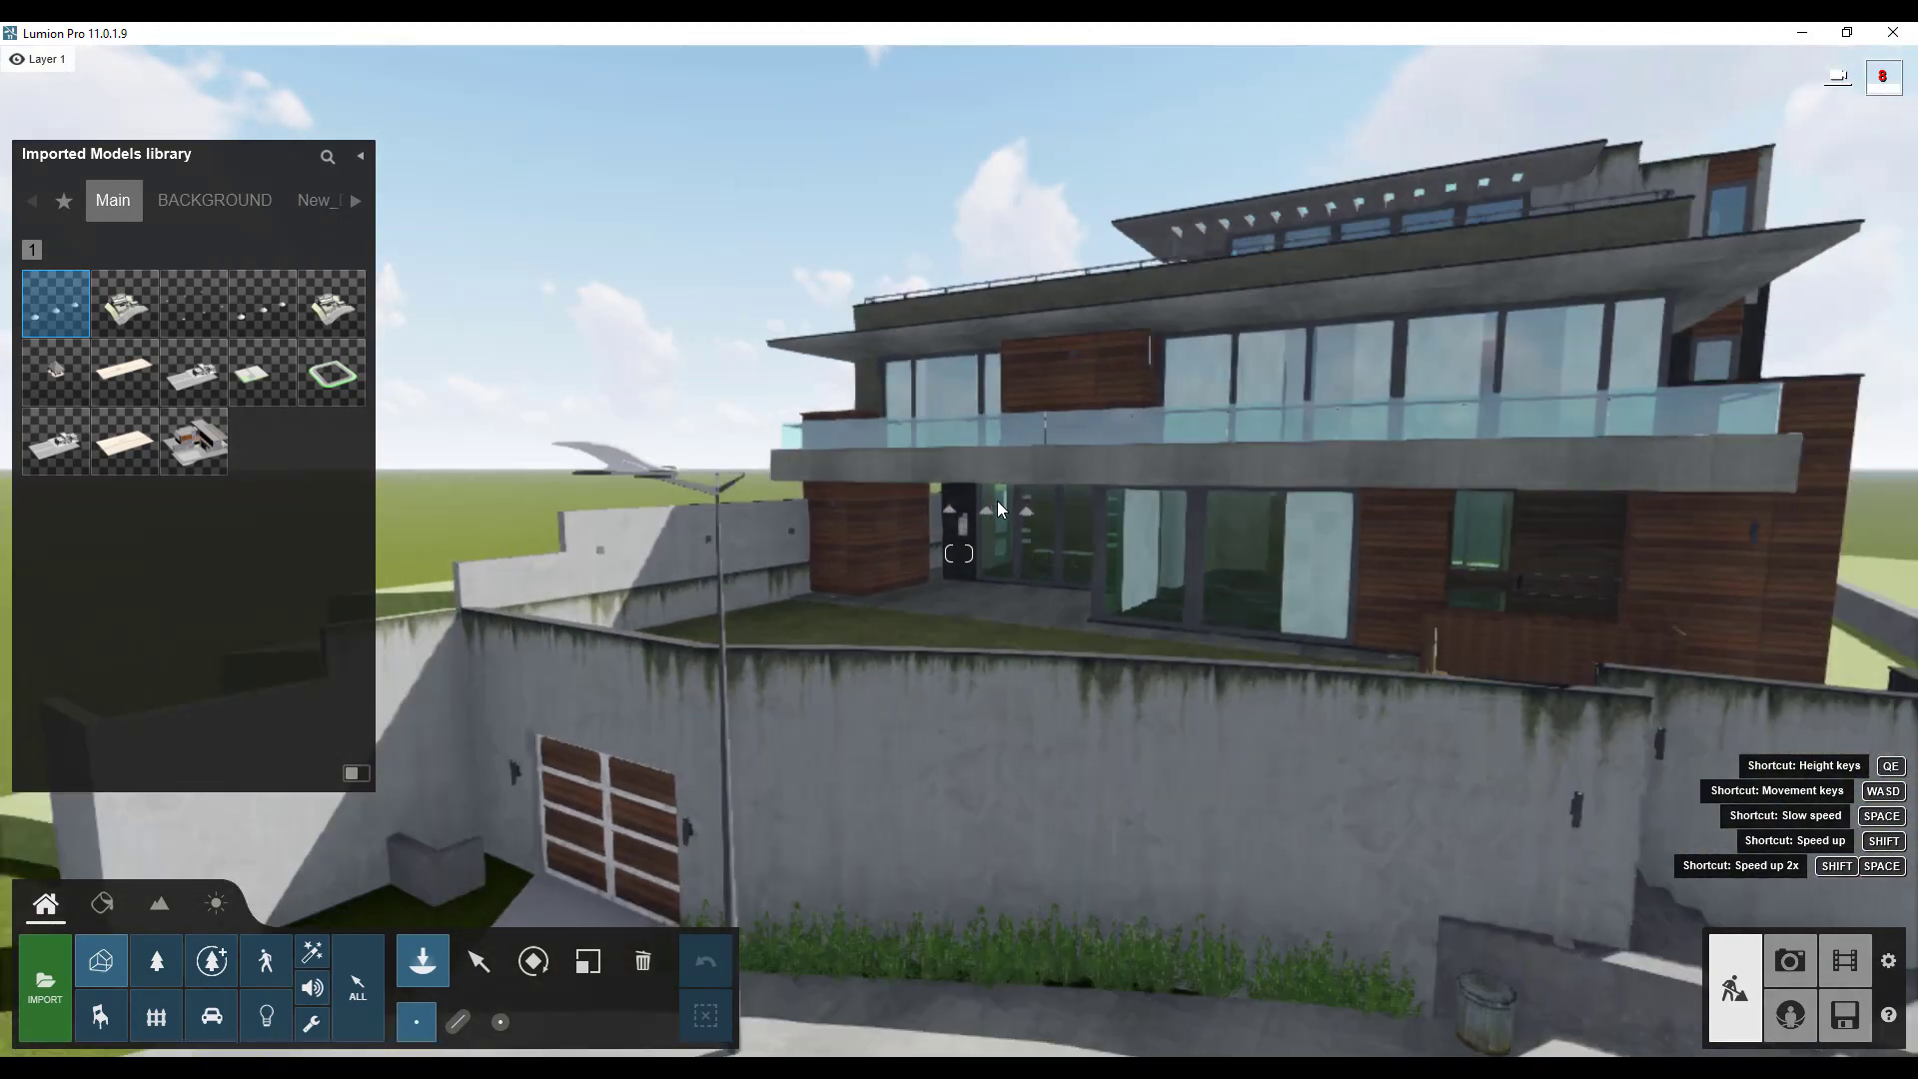
right_drag(996, 500, 706, 749)
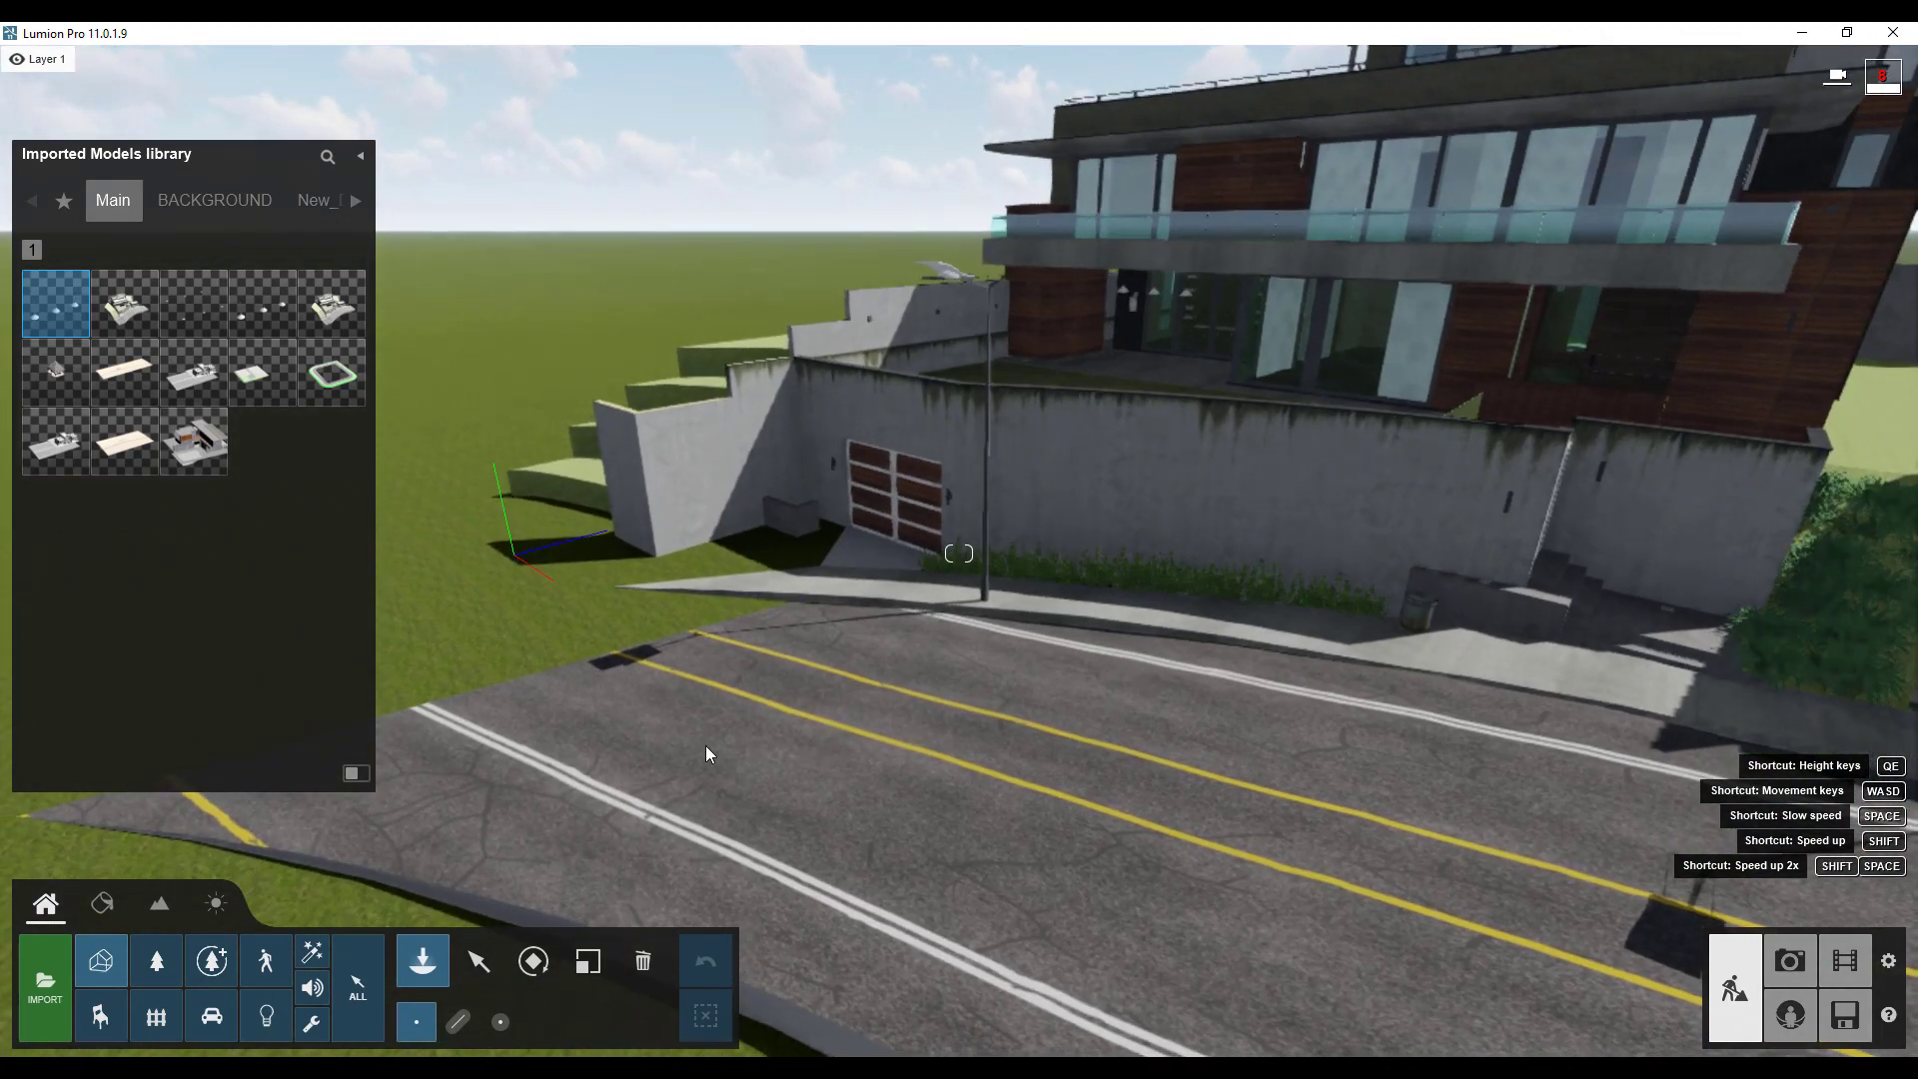
click(444, 647)
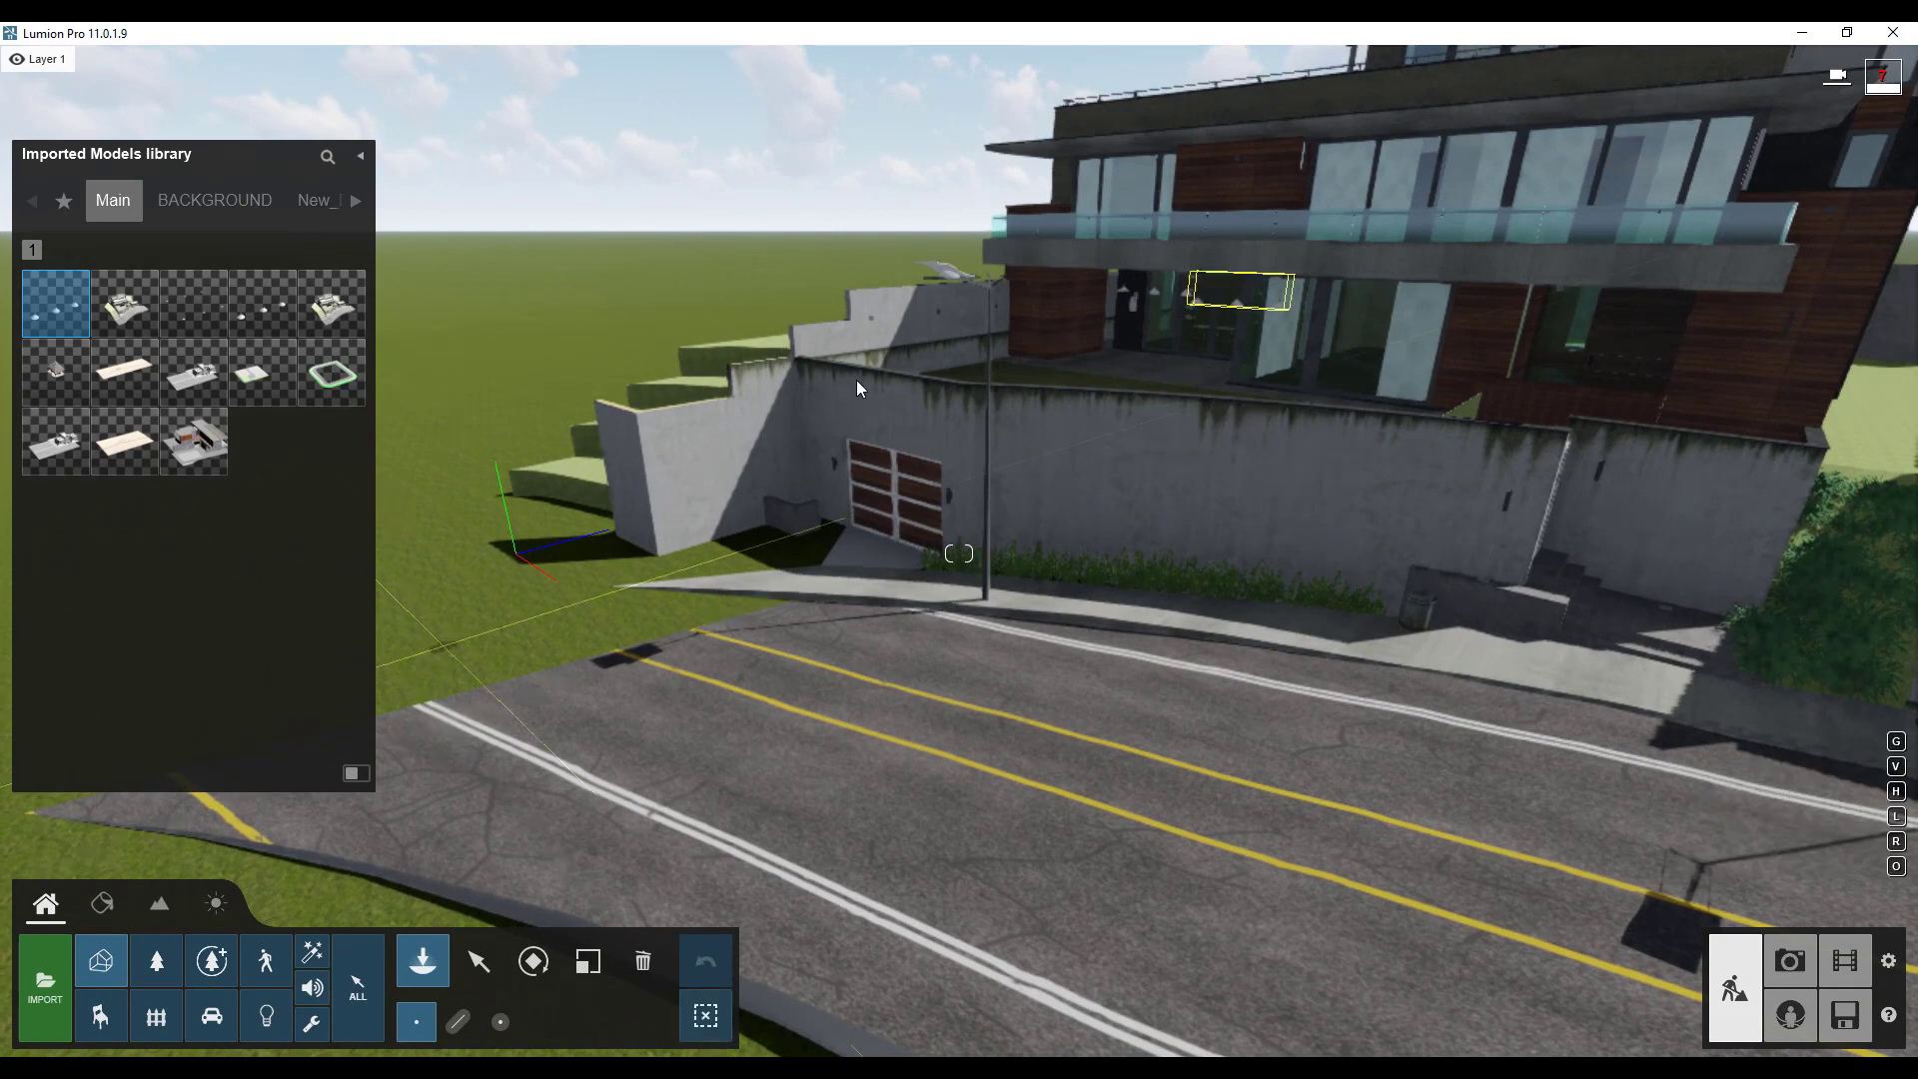
Select the placed pendent light model and hide the advanced options in its properties.
right_drag(856, 386, 1109, 285)
key(w)
key(q)
right_drag(1065, 364, 494, 813)
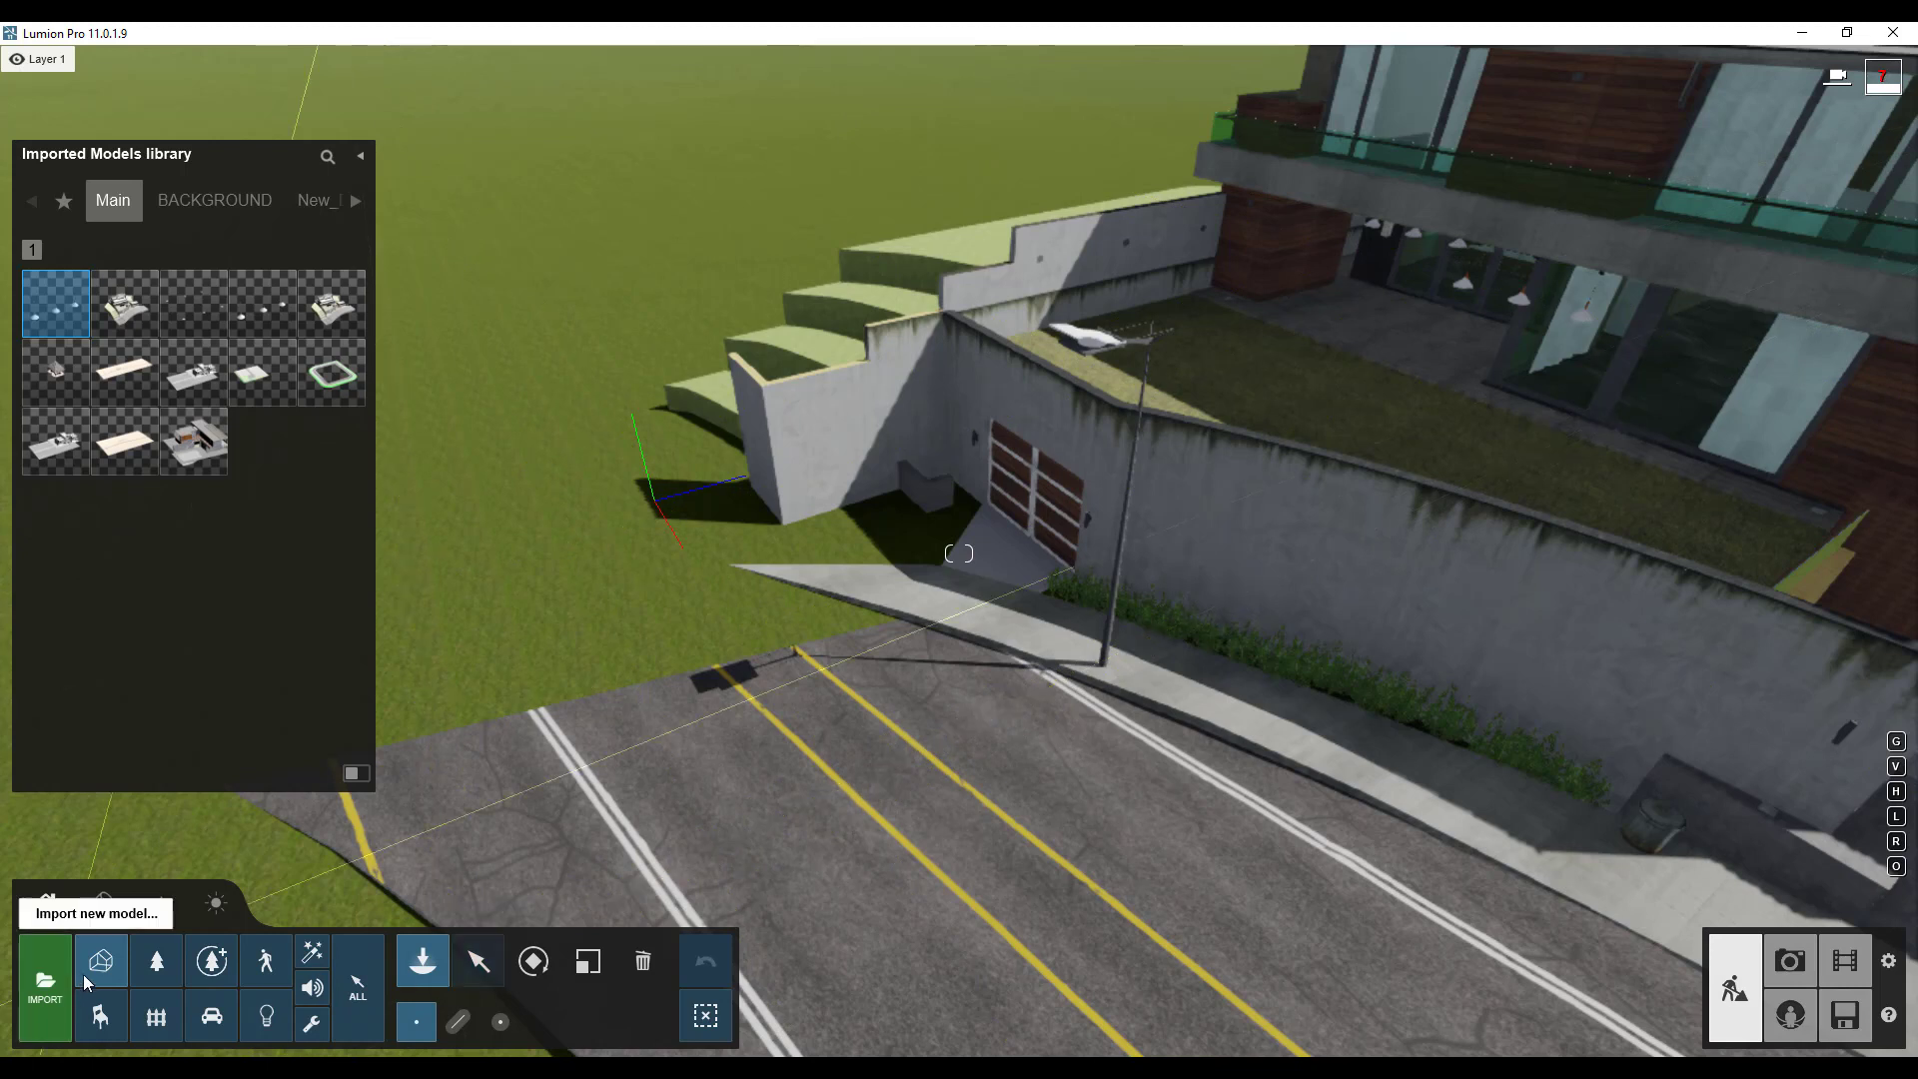
click(479, 960)
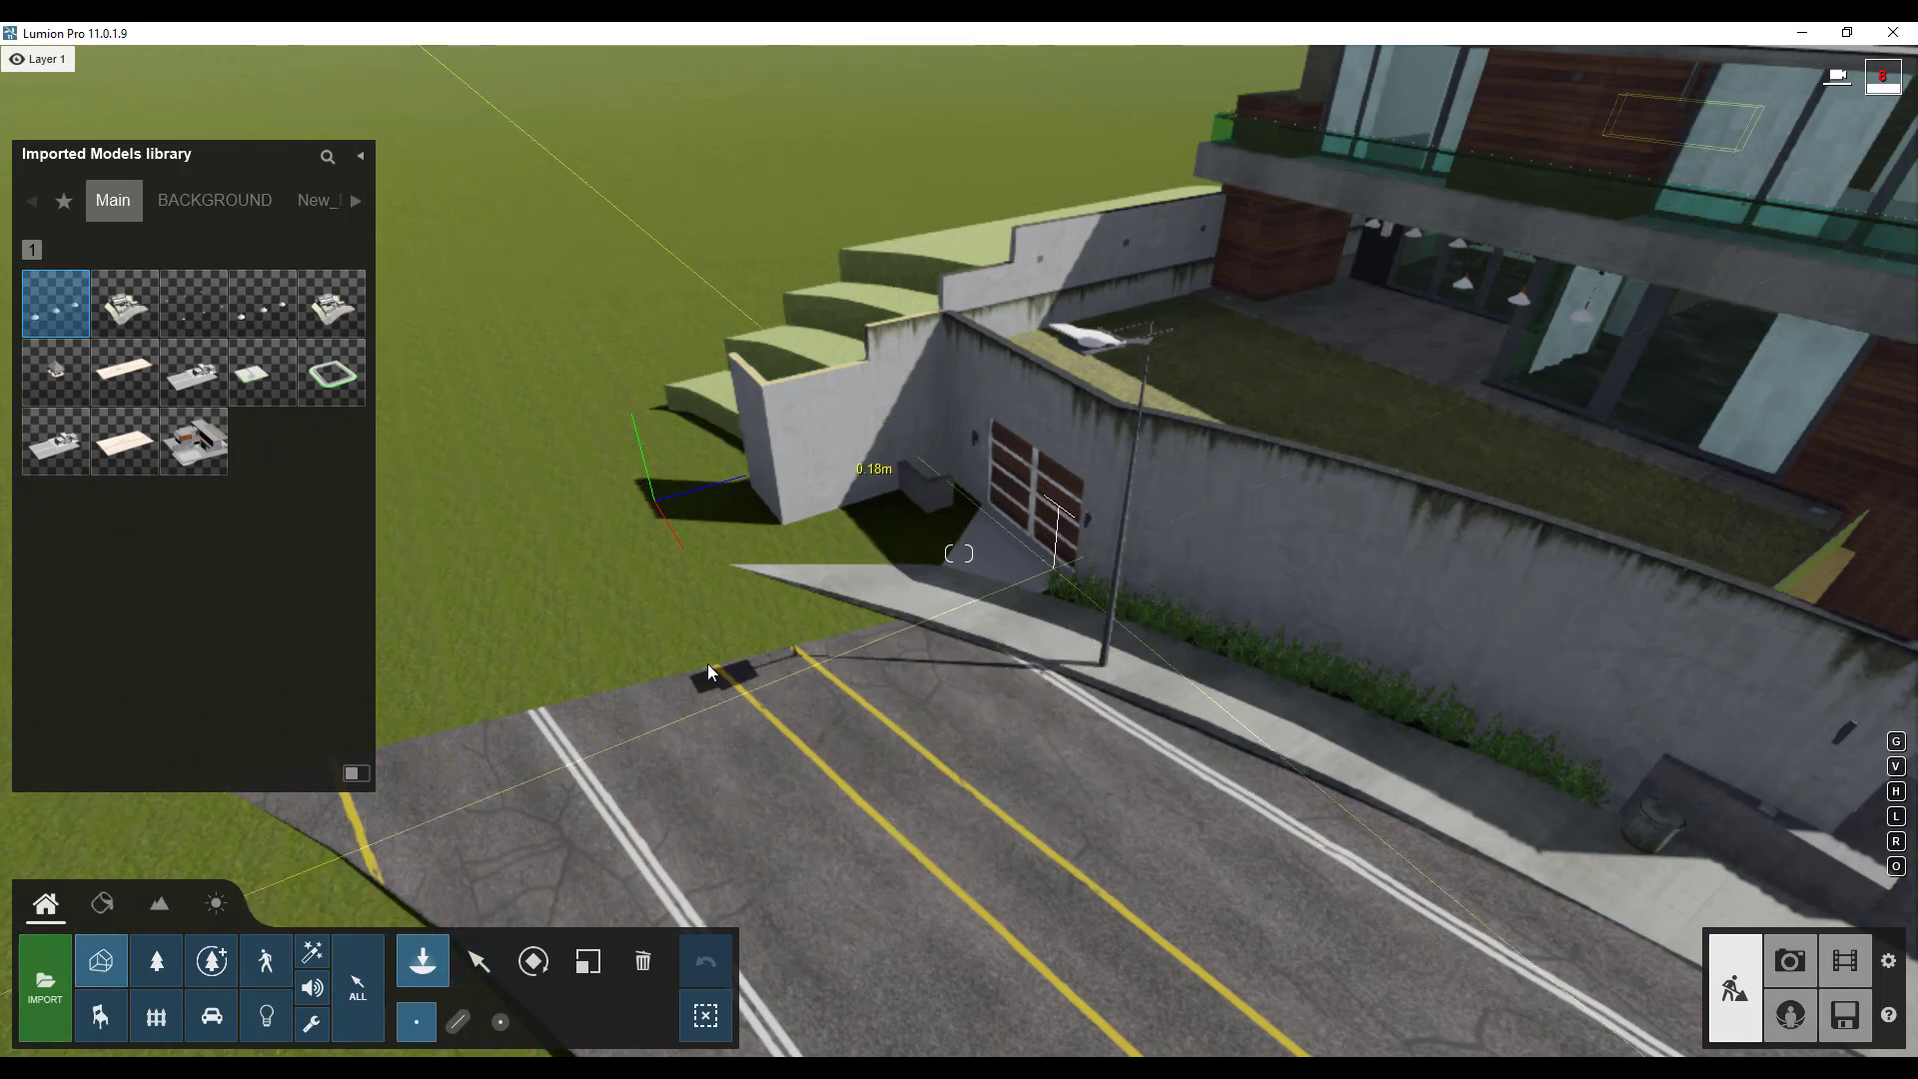
click(479, 961)
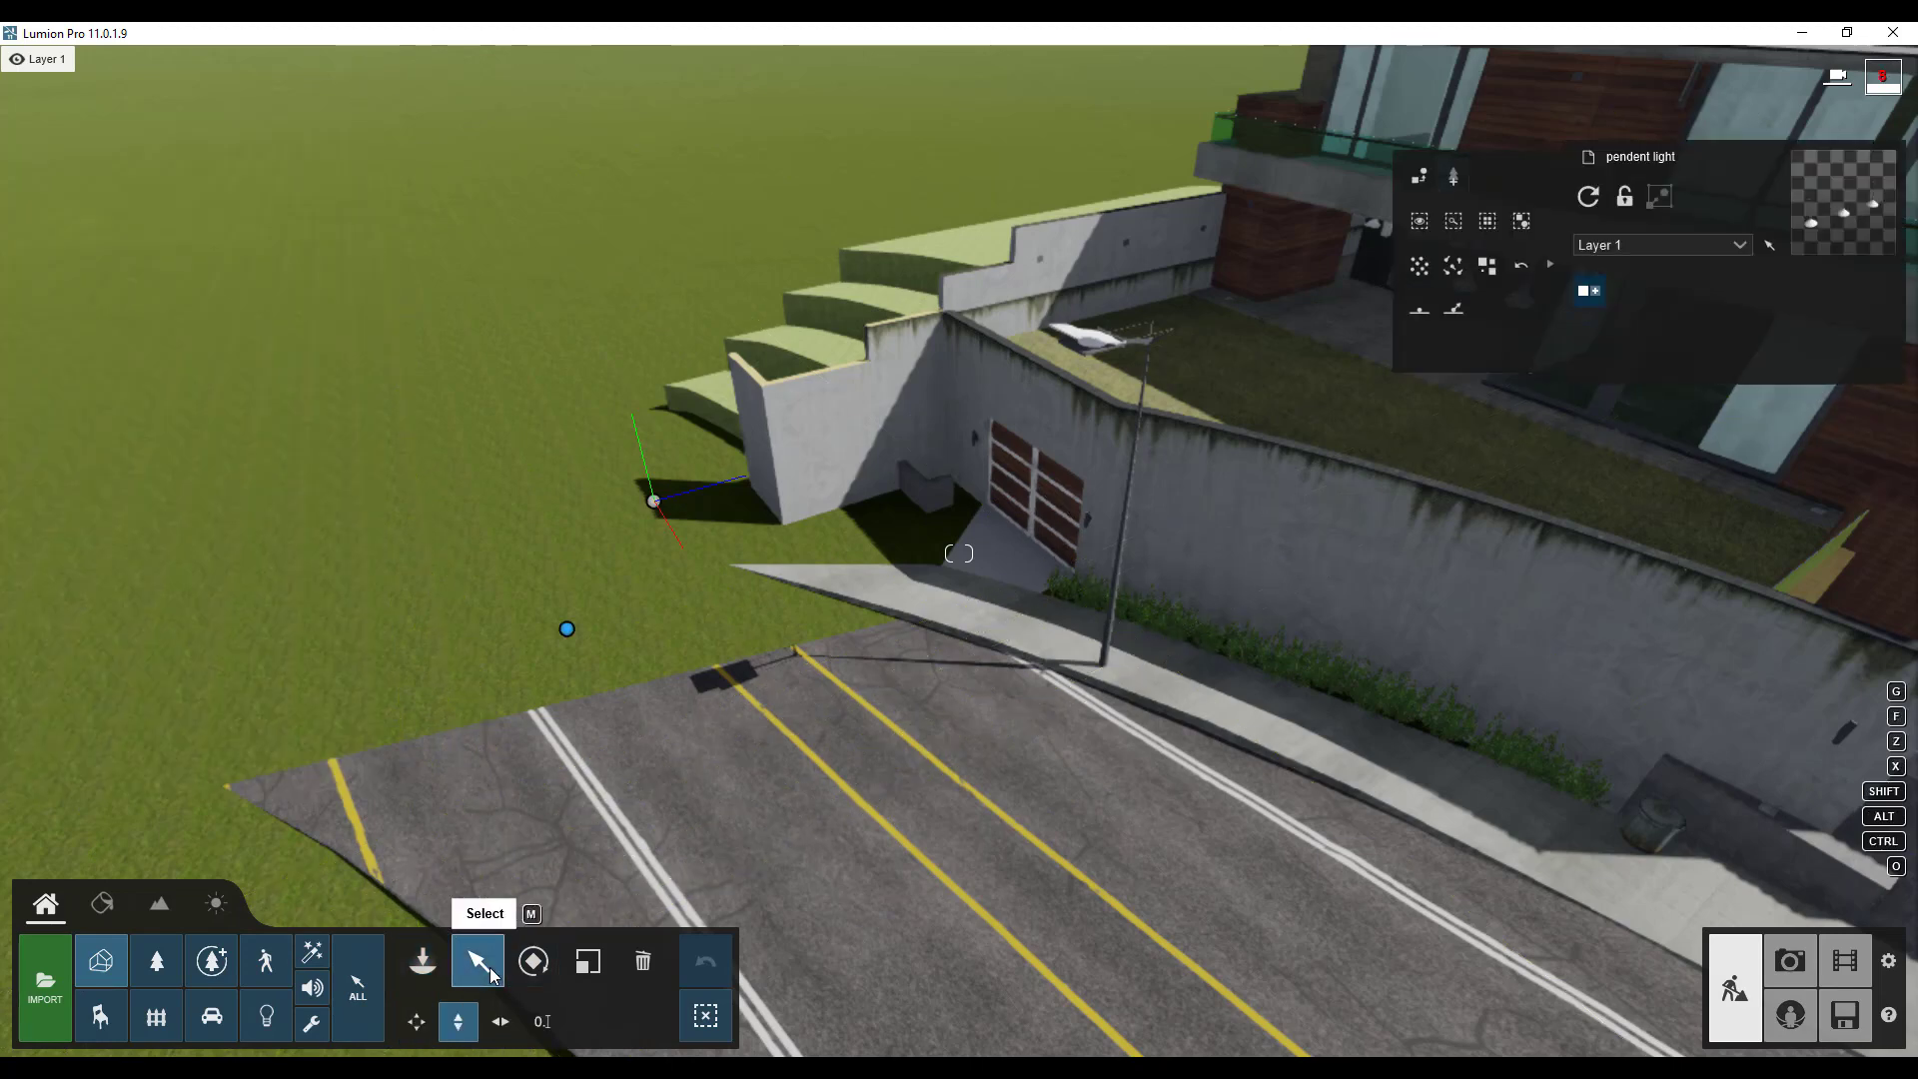
right_drag(680, 609, 681, 607)
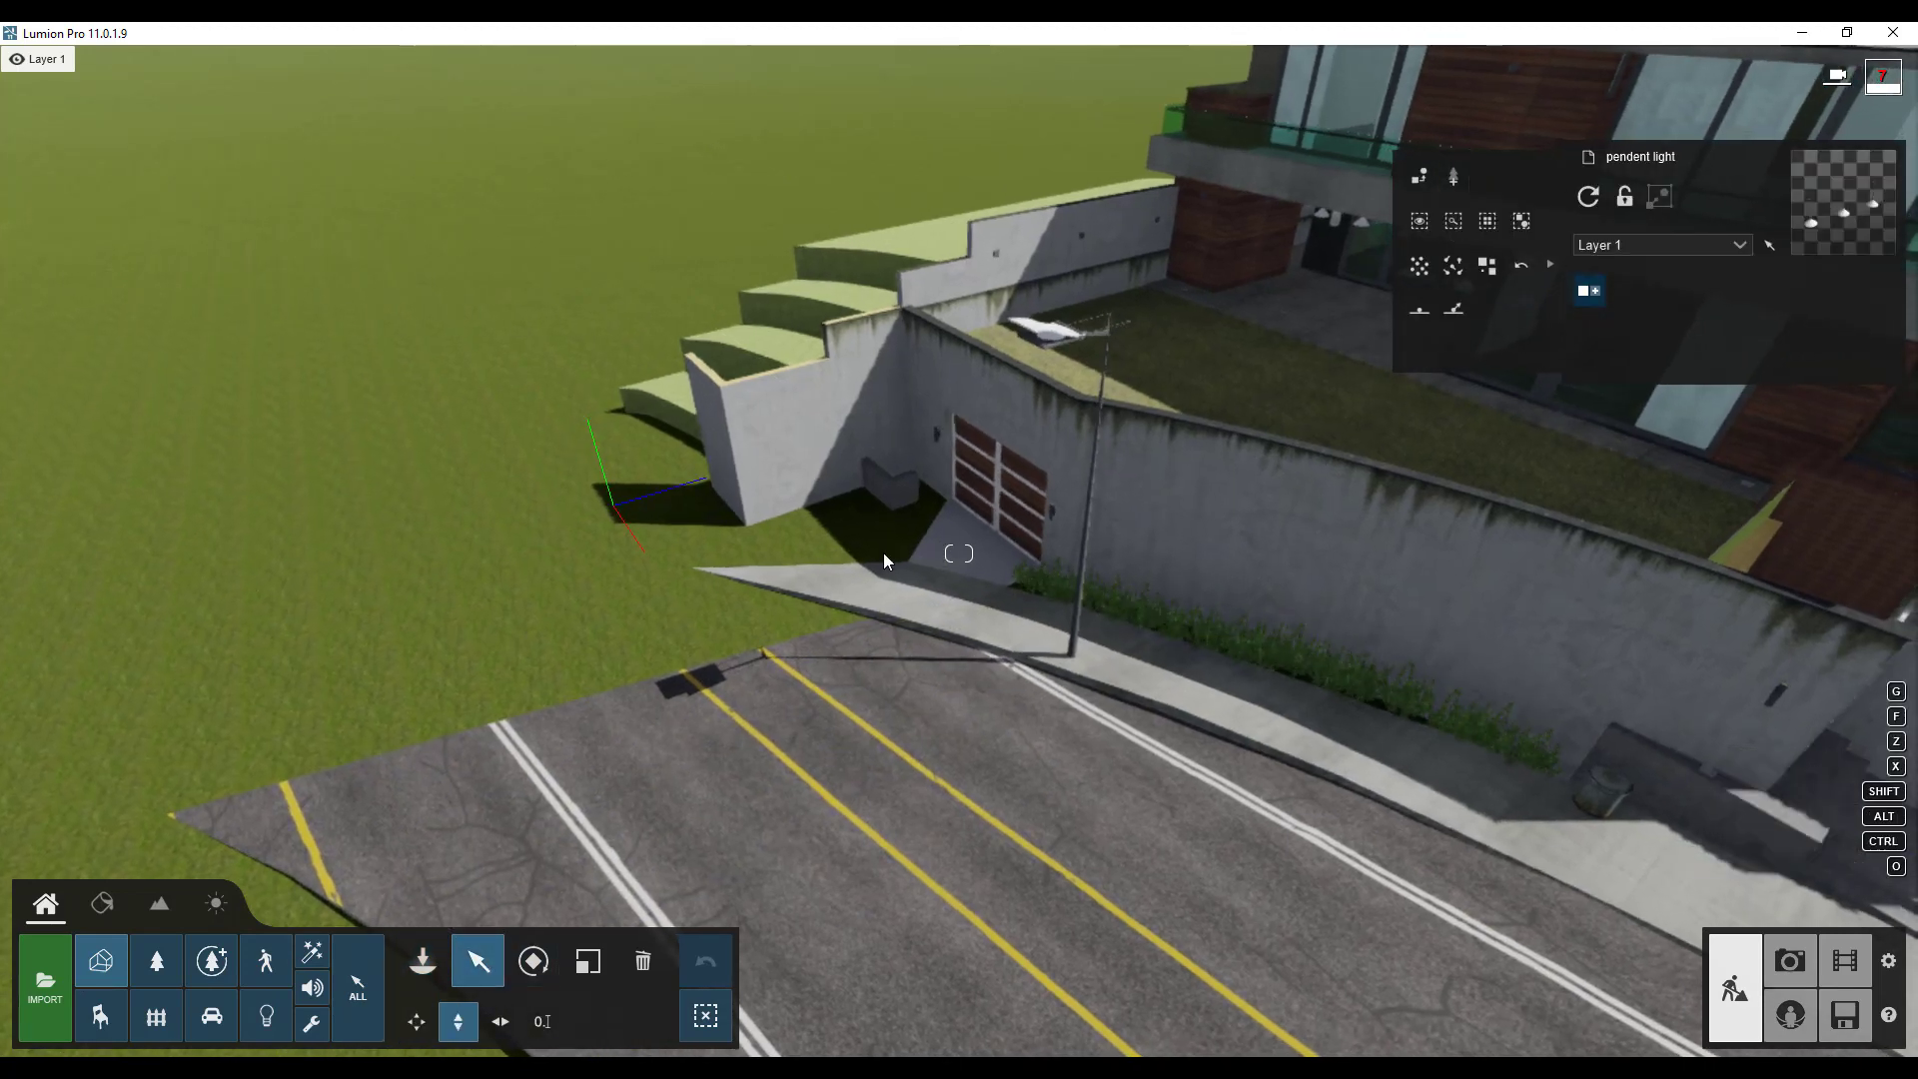
right_drag(883, 553, 881, 553)
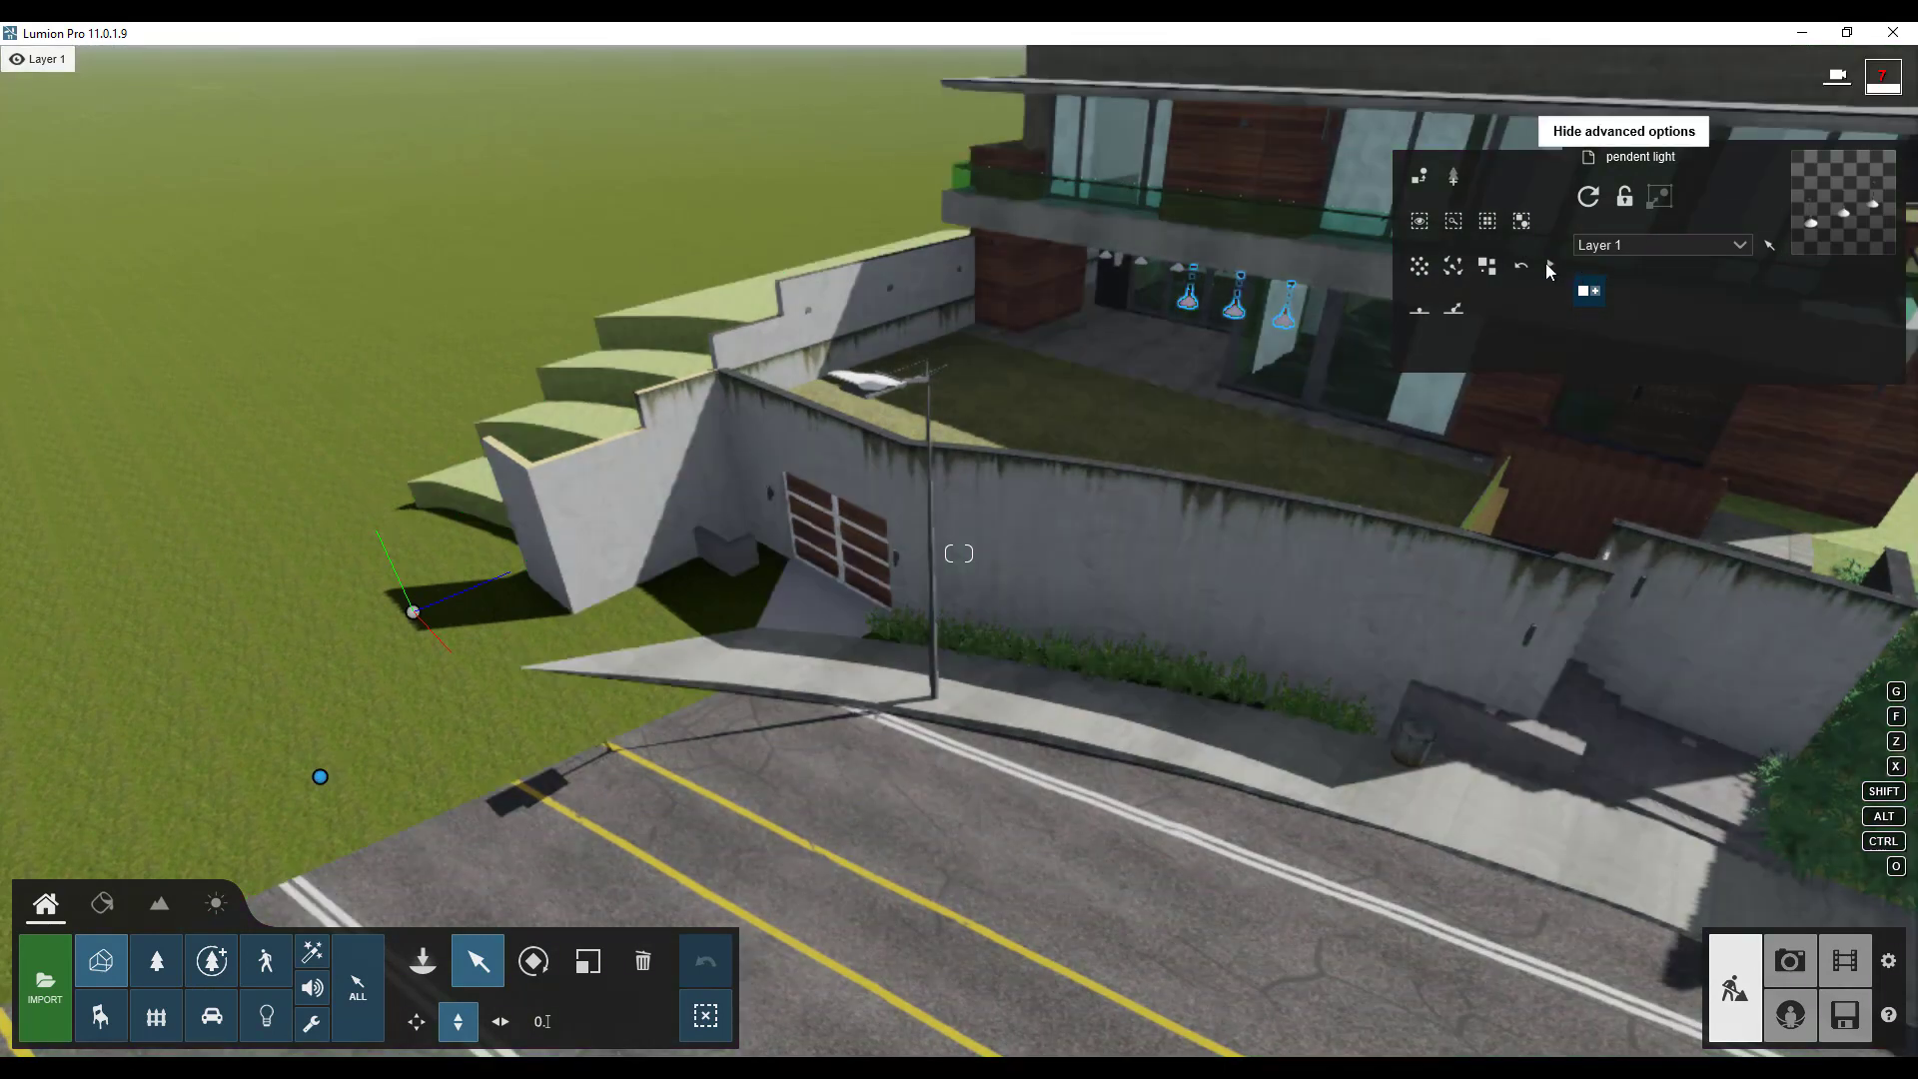
click(1549, 268)
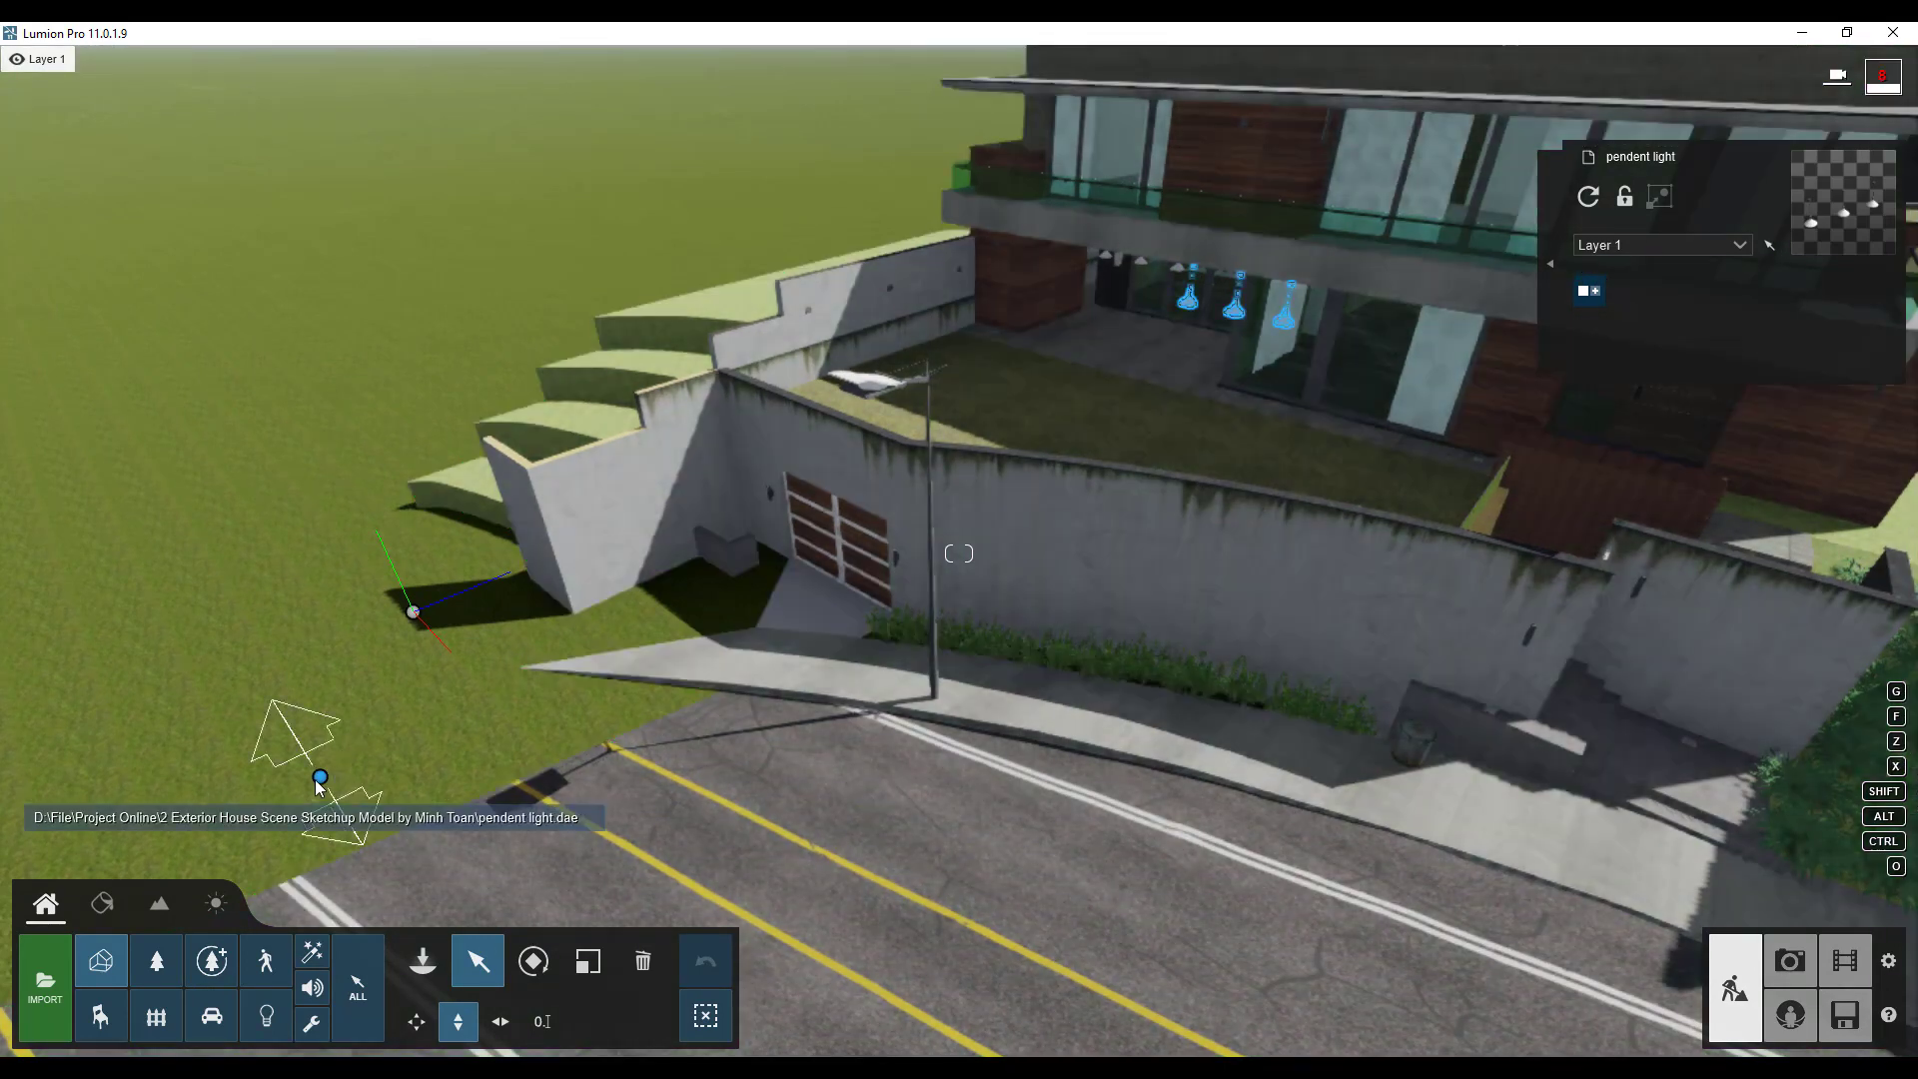
Select the exterior lumion house model together with the pendent light model and align their positions.
drag(319, 785, 334, 731)
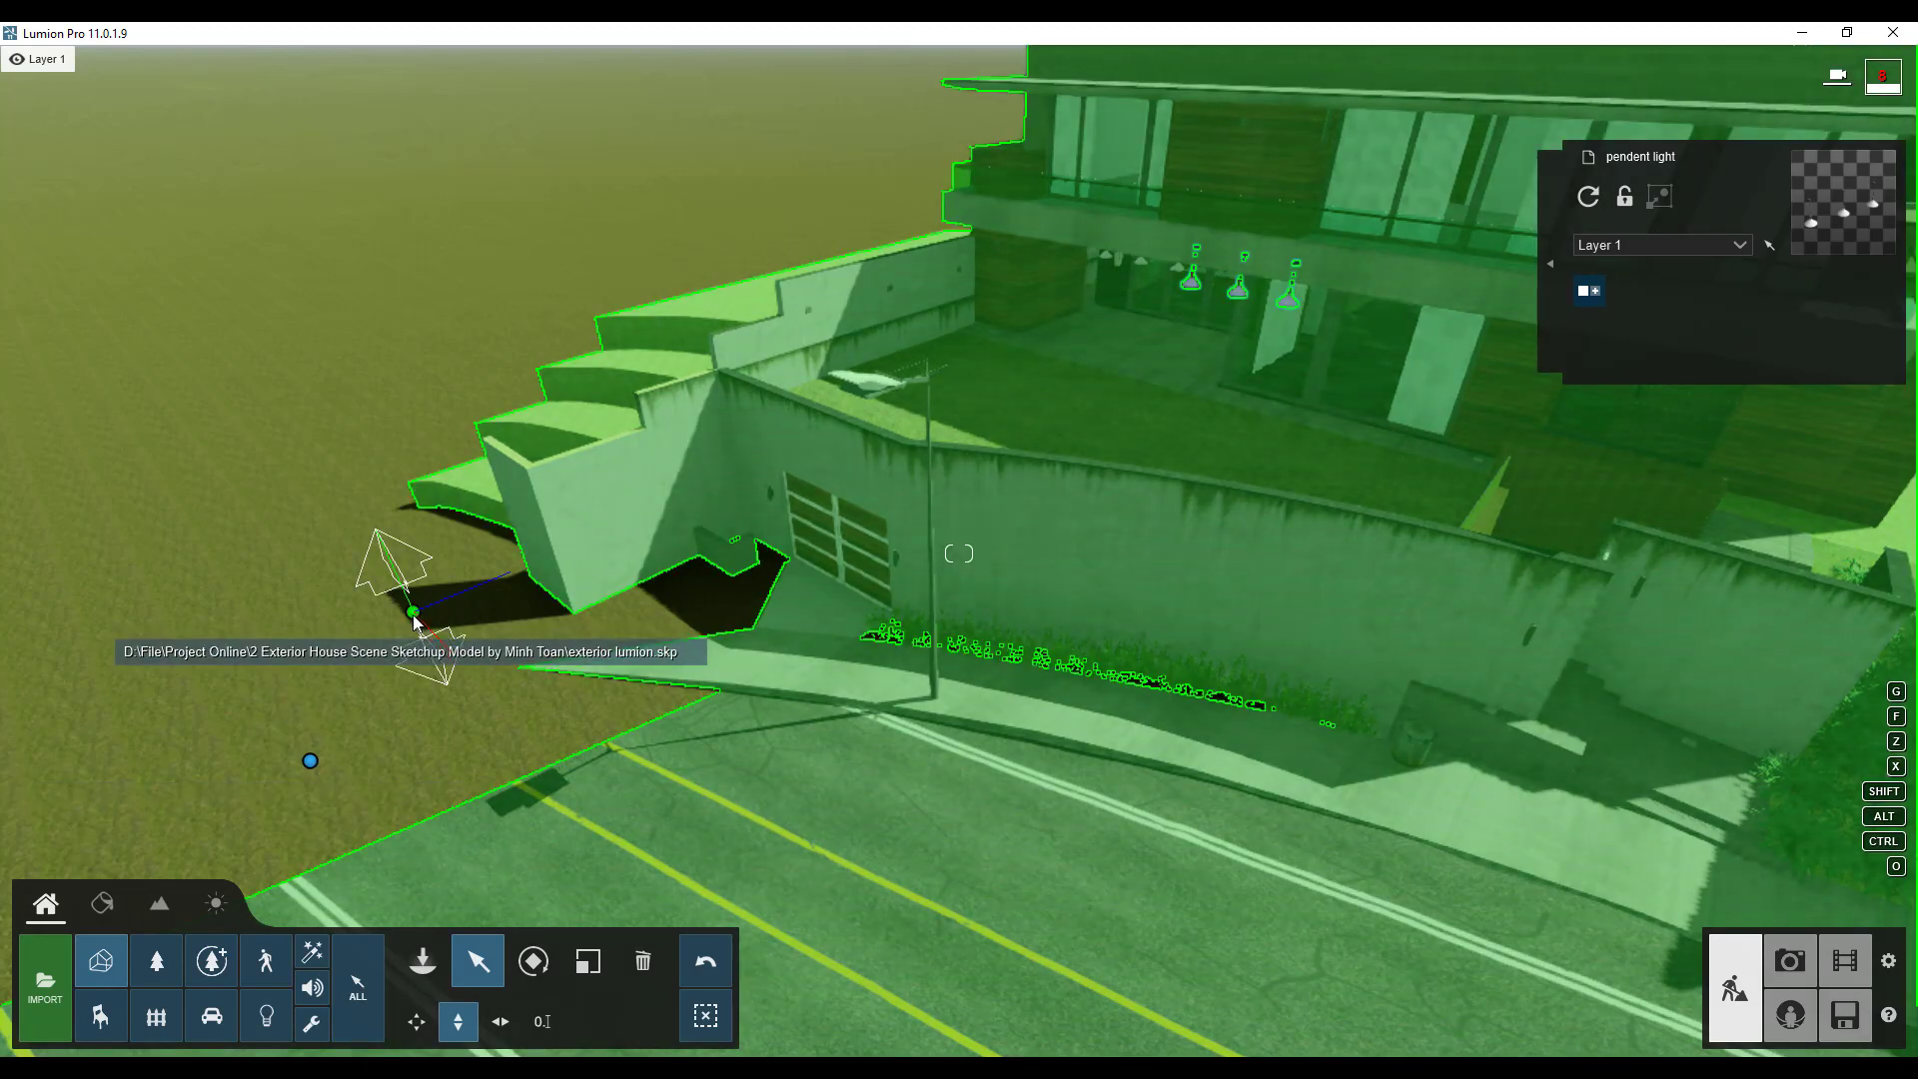
click(414, 615)
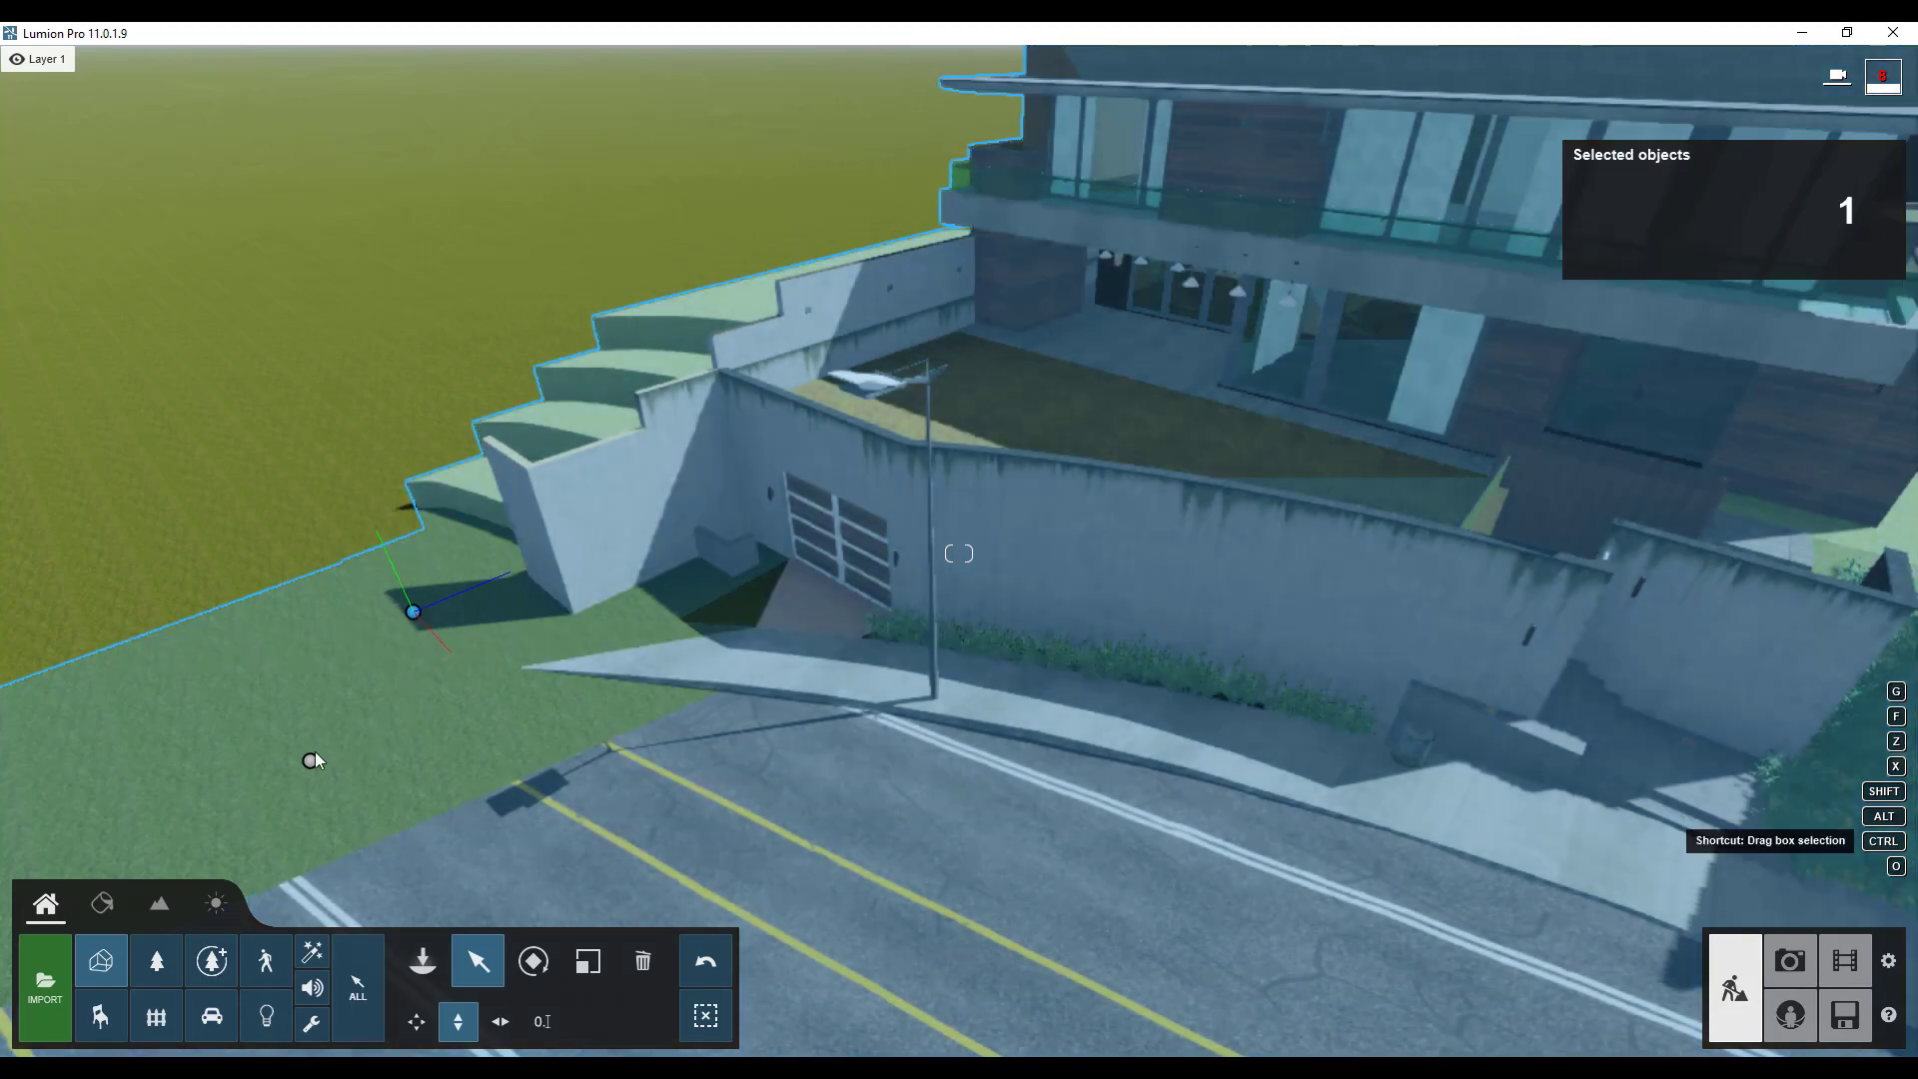
ctrl+click(310, 762)
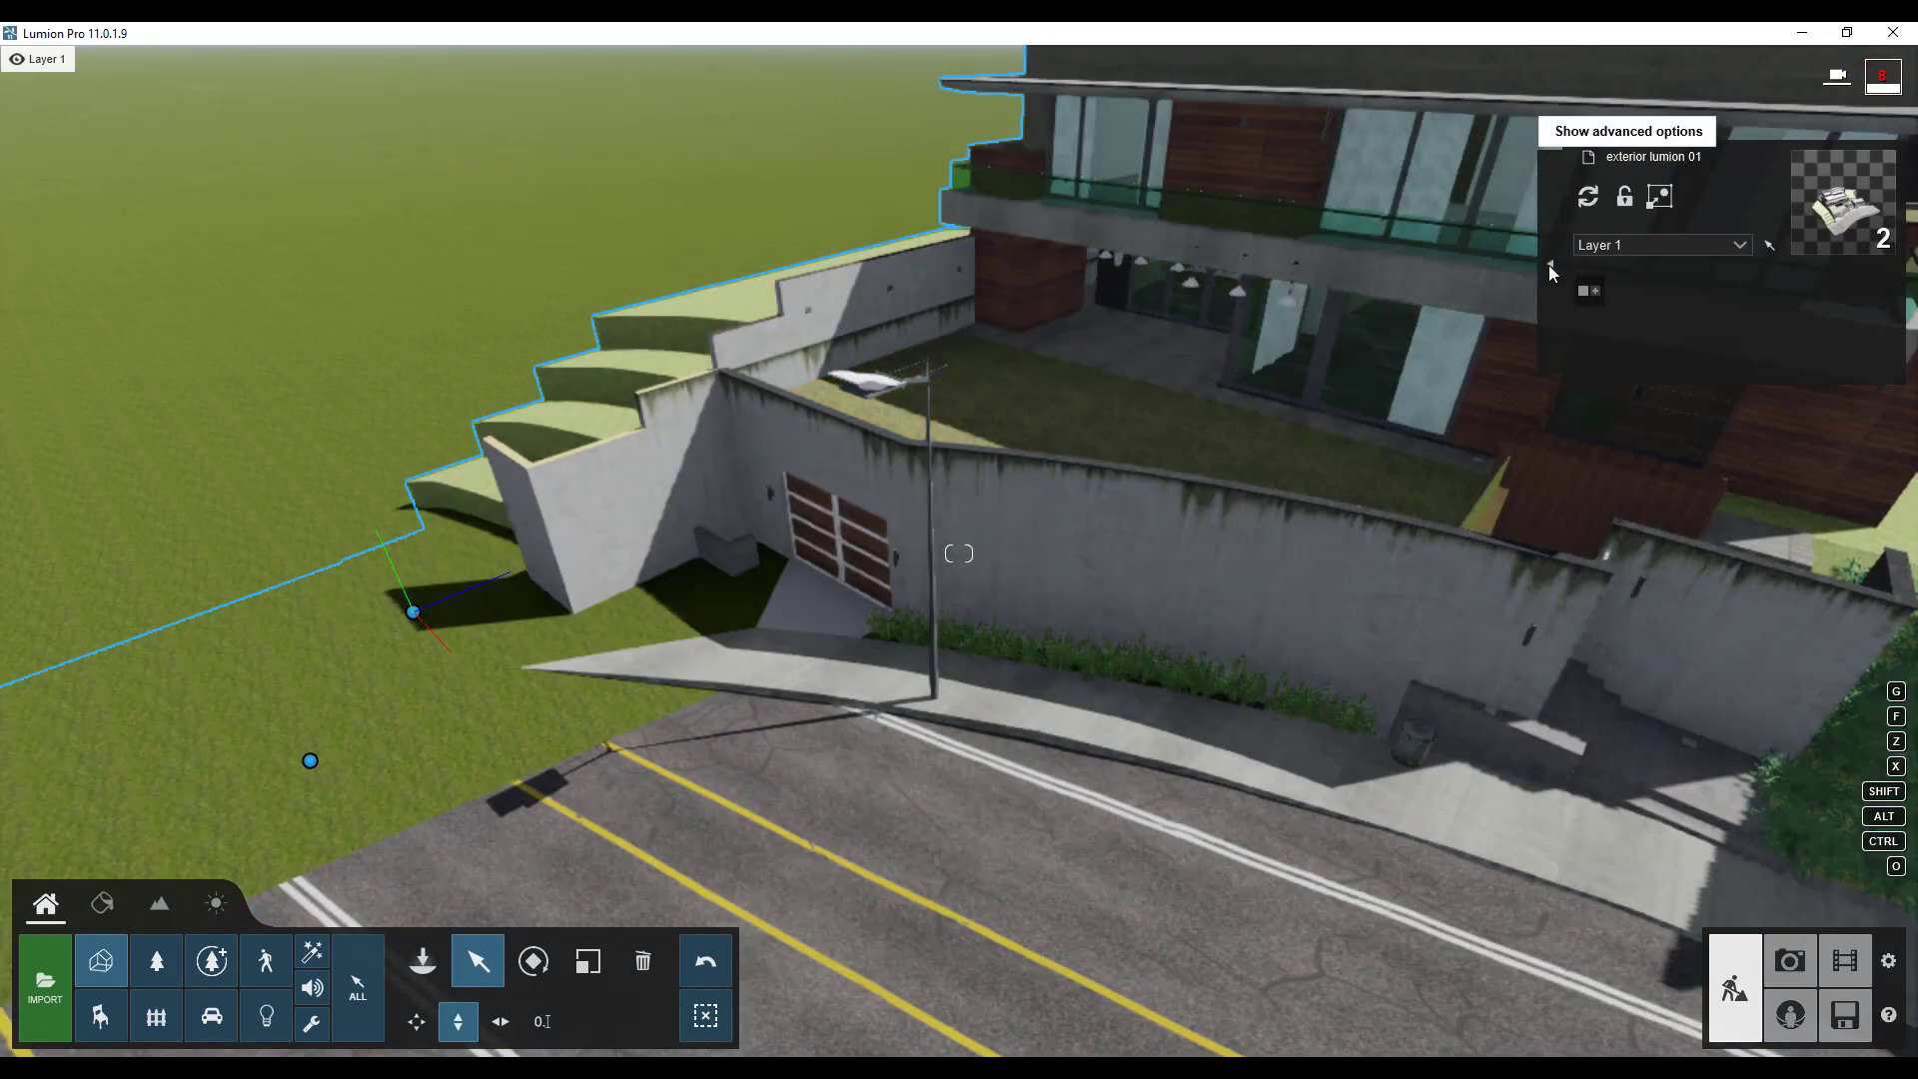
click(1549, 266)
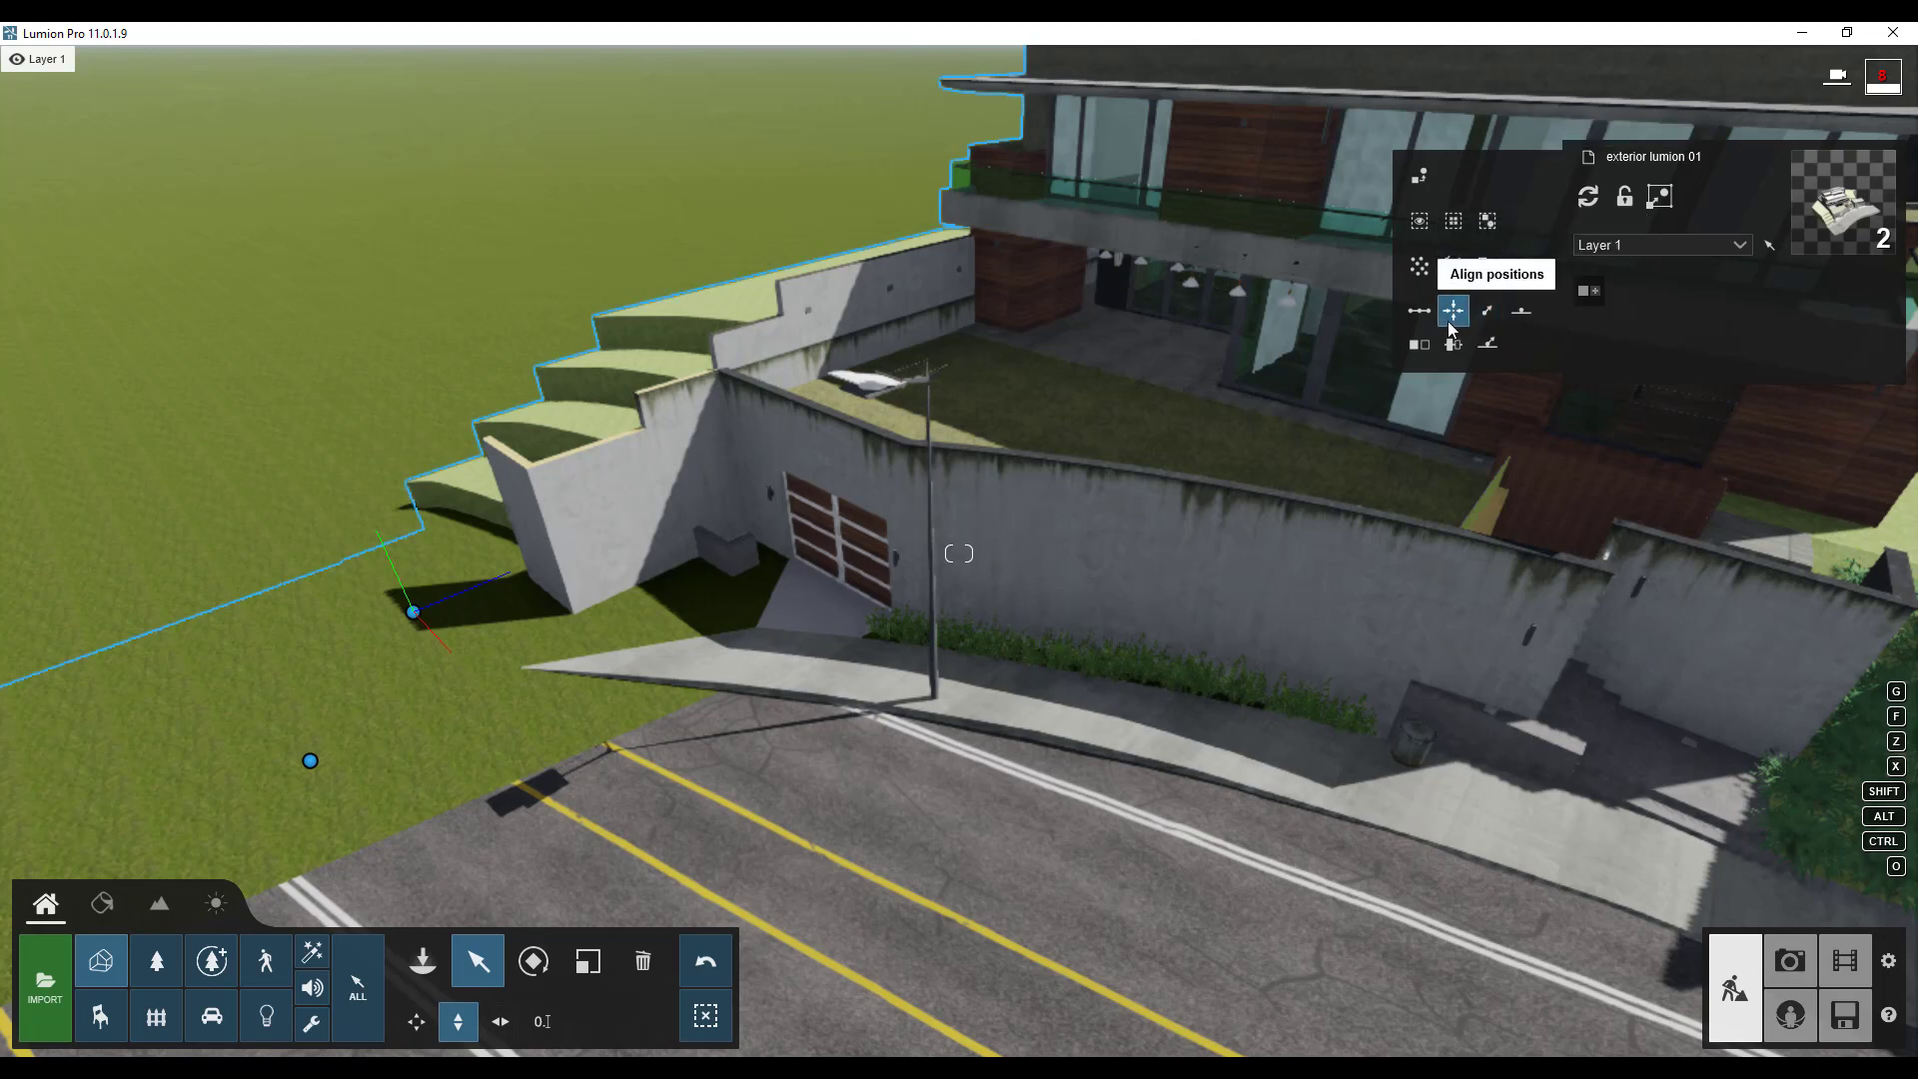
click(1140, 273)
click(1556, 262)
Select the exterior lumion 01 house model at the terrace, make Layer 2 active and assign the house to Layer 2.
right_drag(1195, 368, 1173, 350)
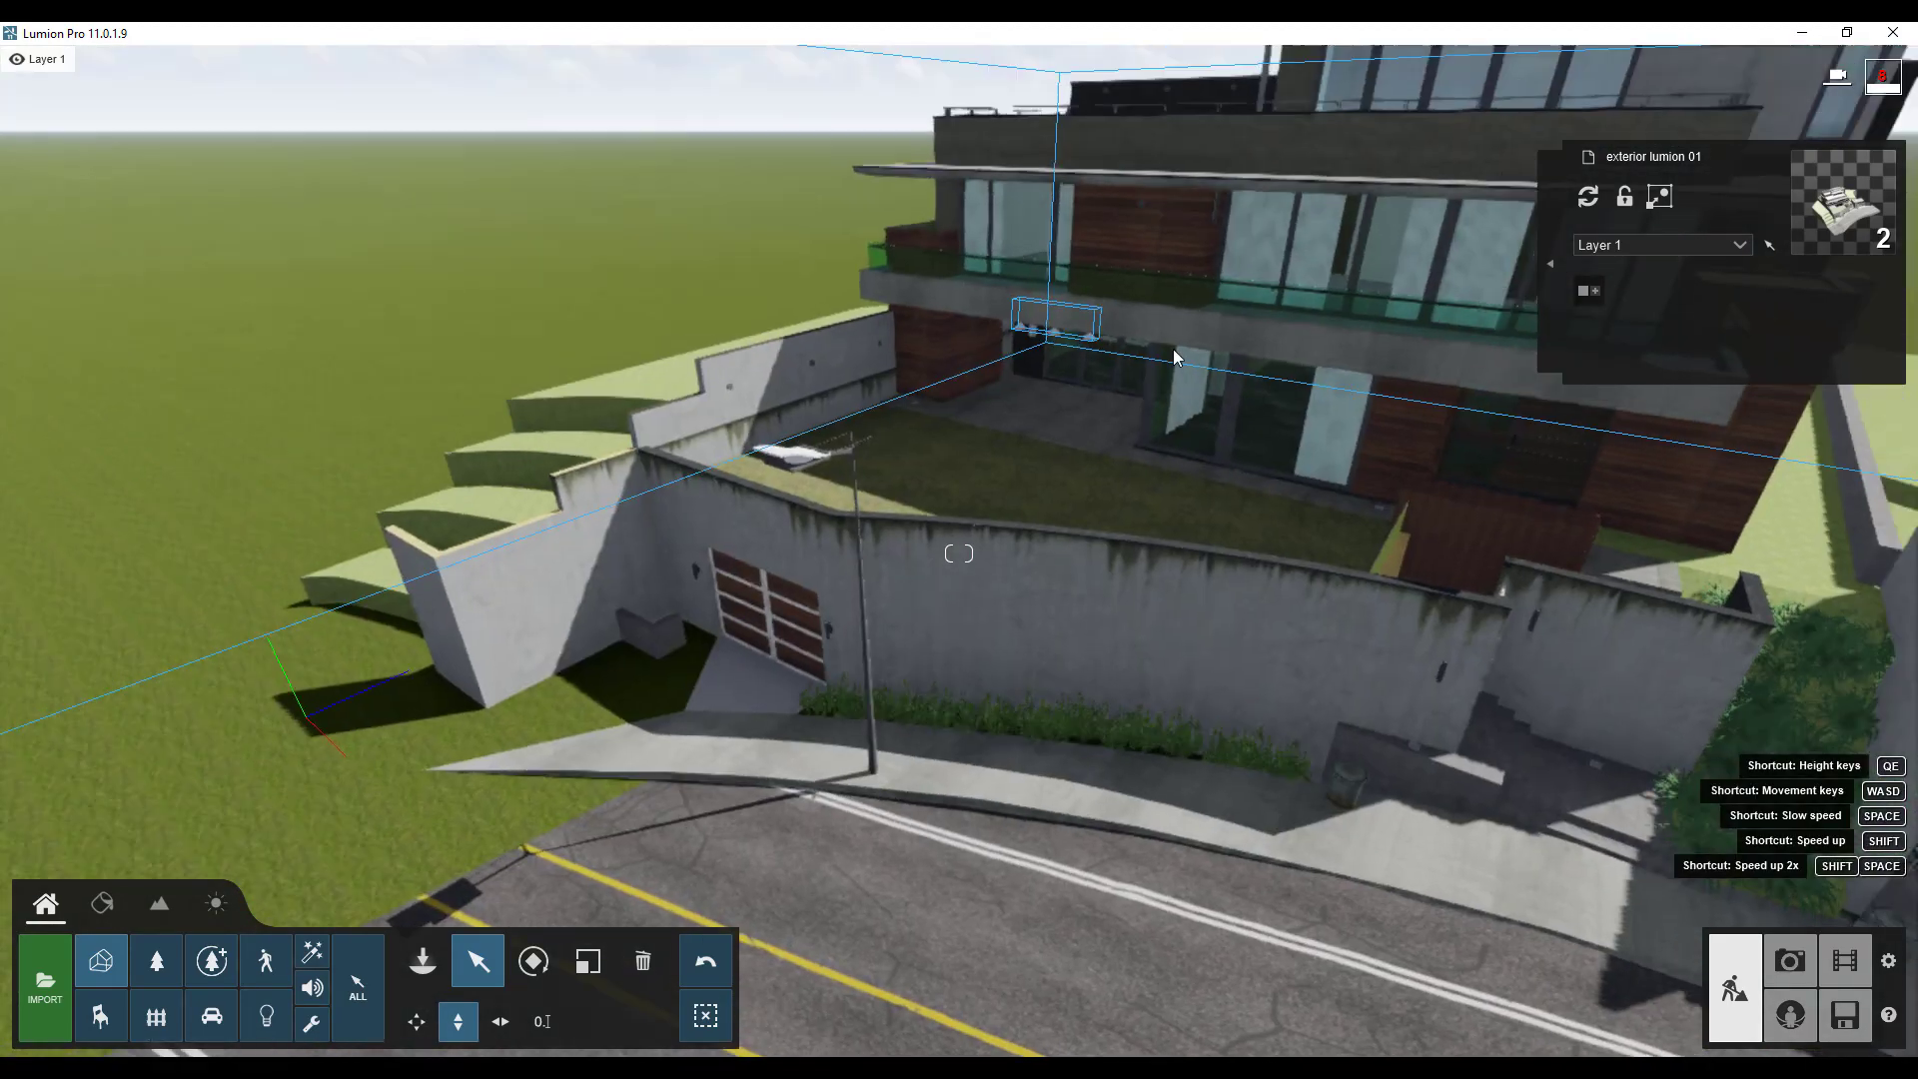
key(w)
key(w)
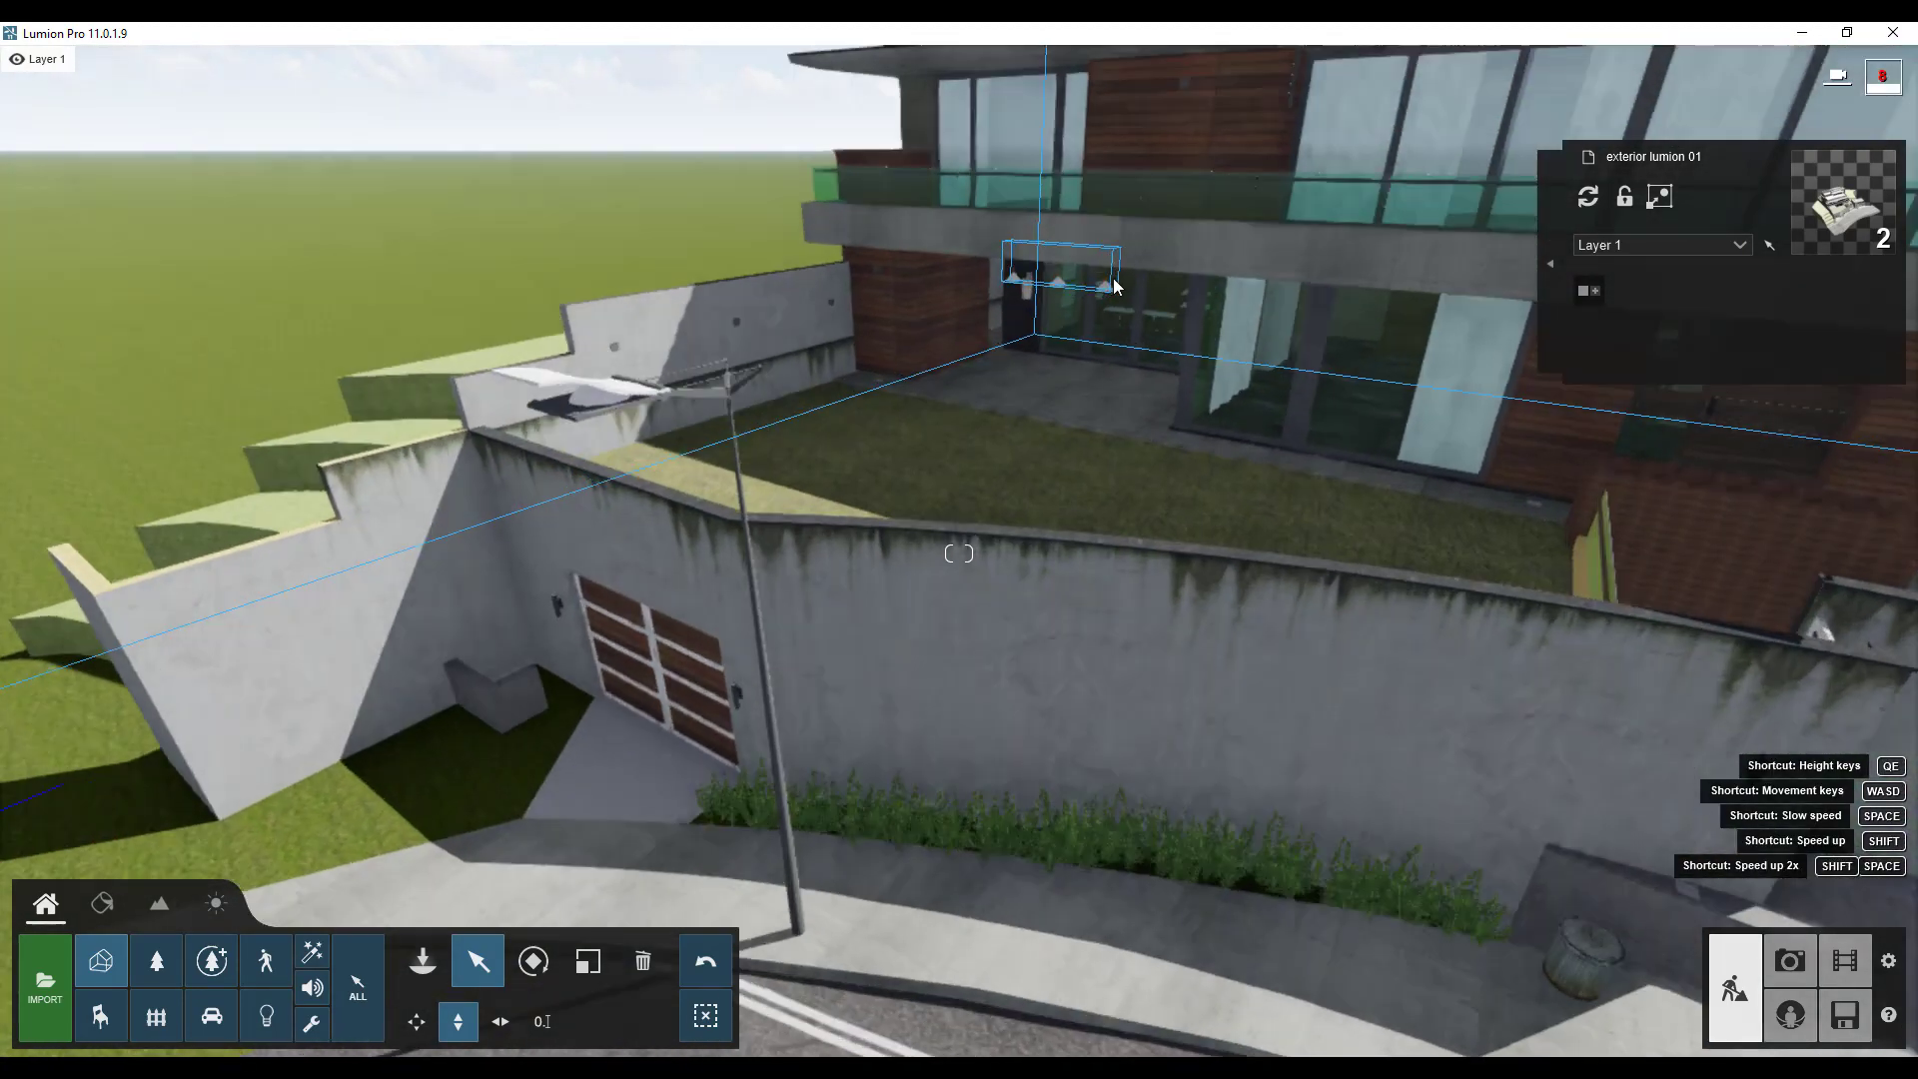
right_drag(1058, 344, 1051, 262)
key(w)
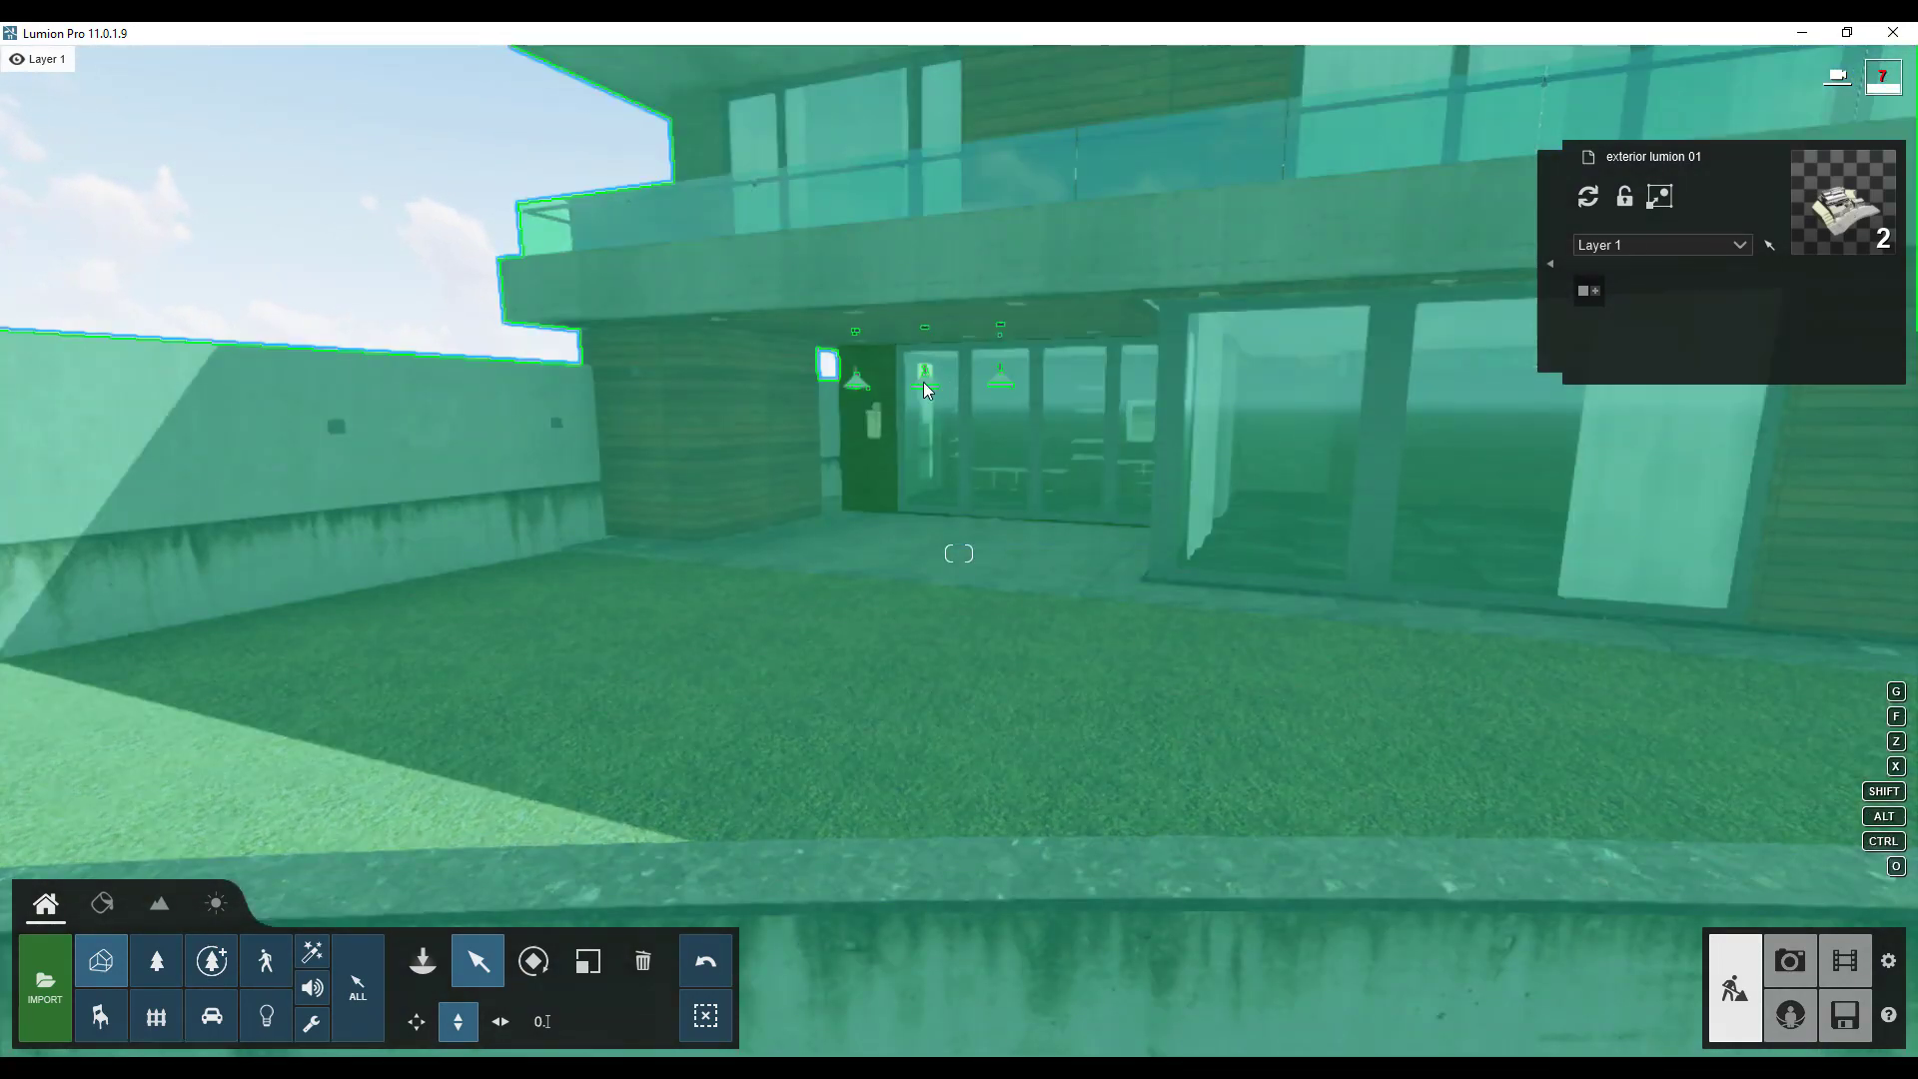
click(923, 381)
key(w)
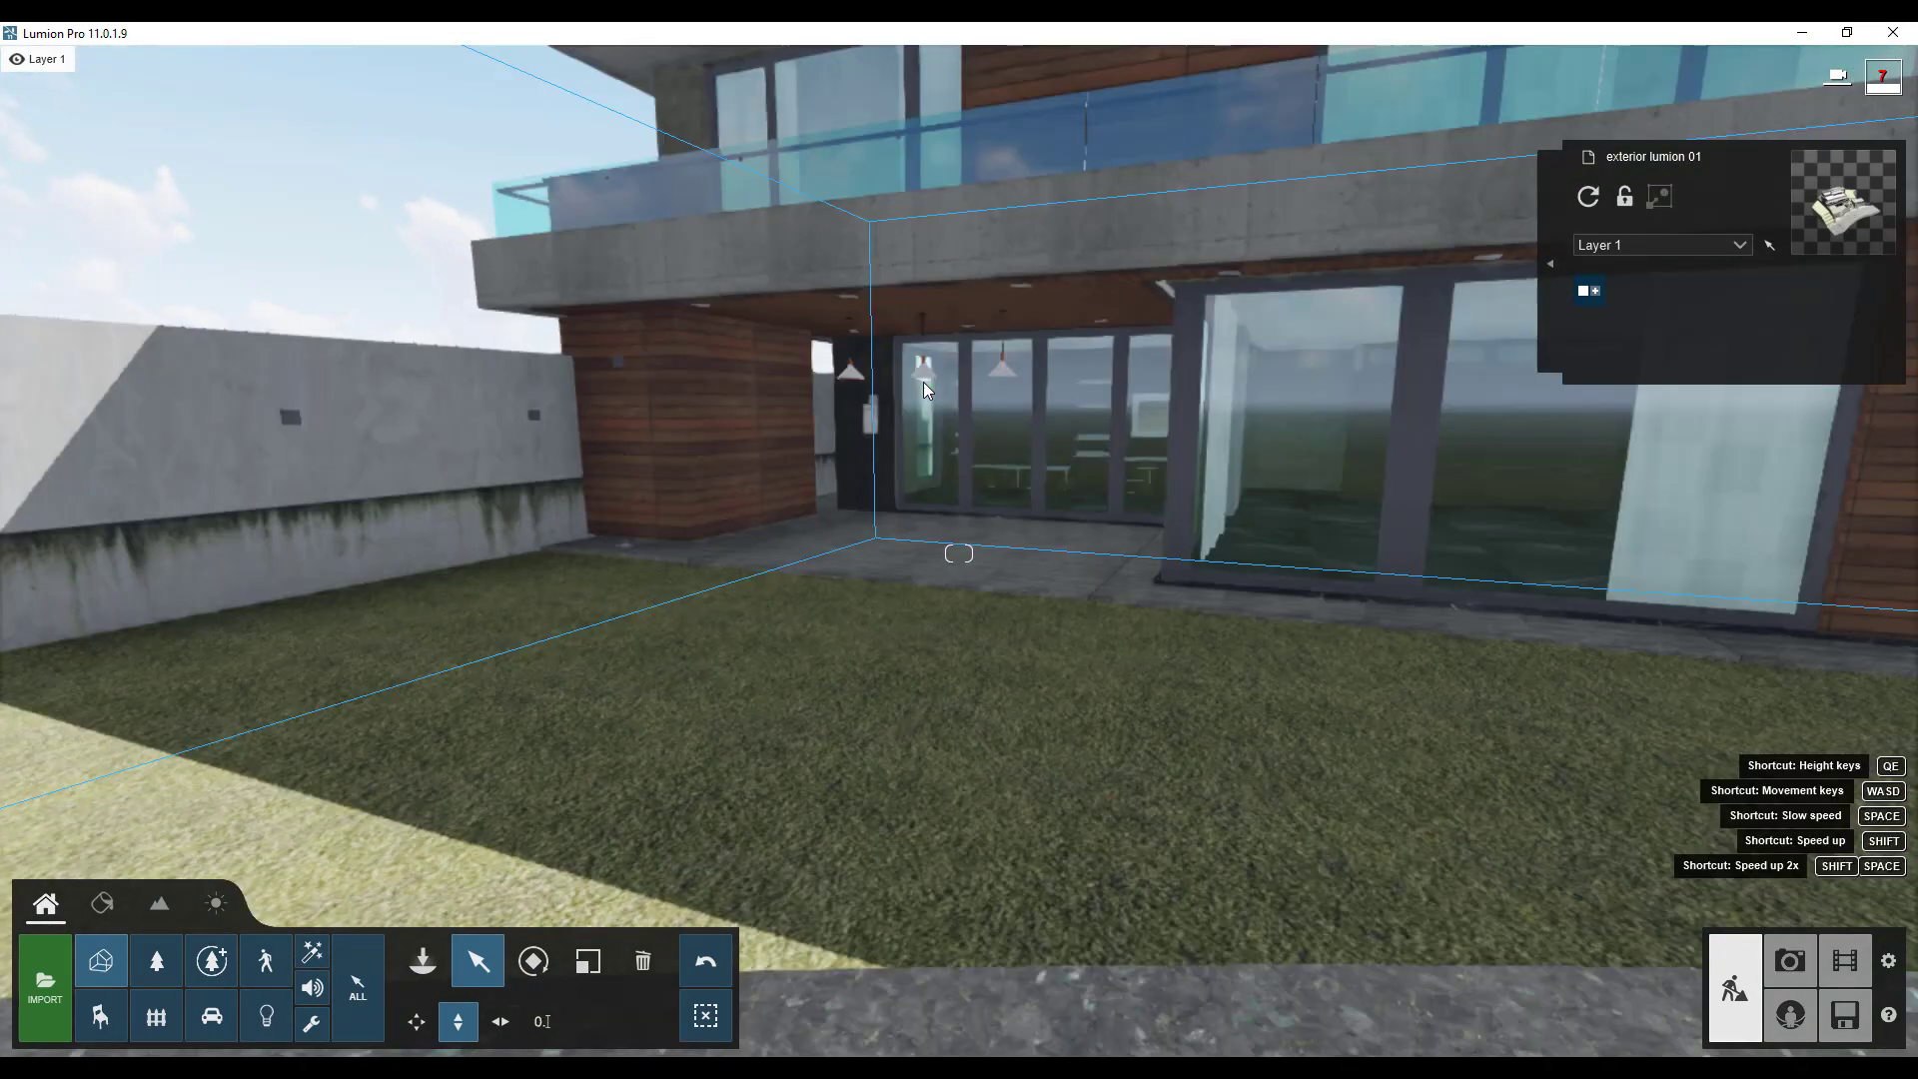
key(w)
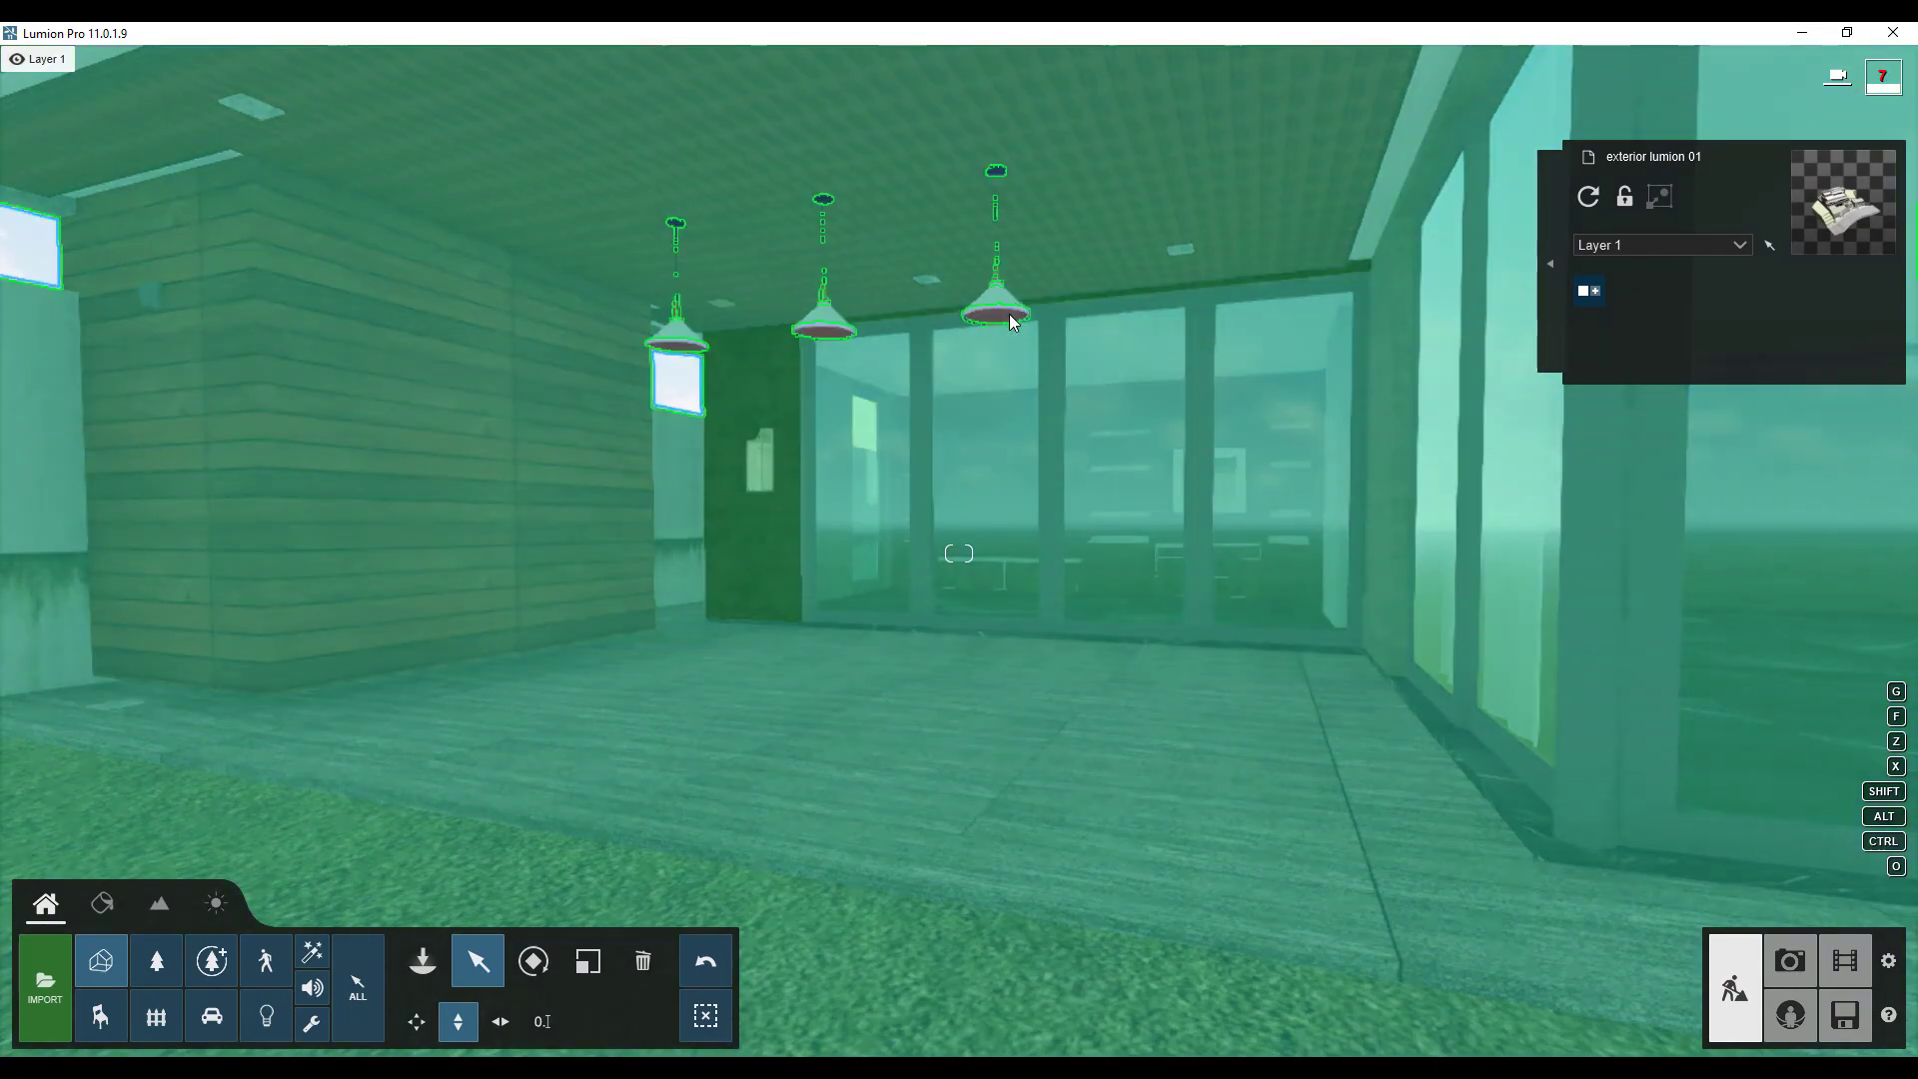
key(w)
key(w)
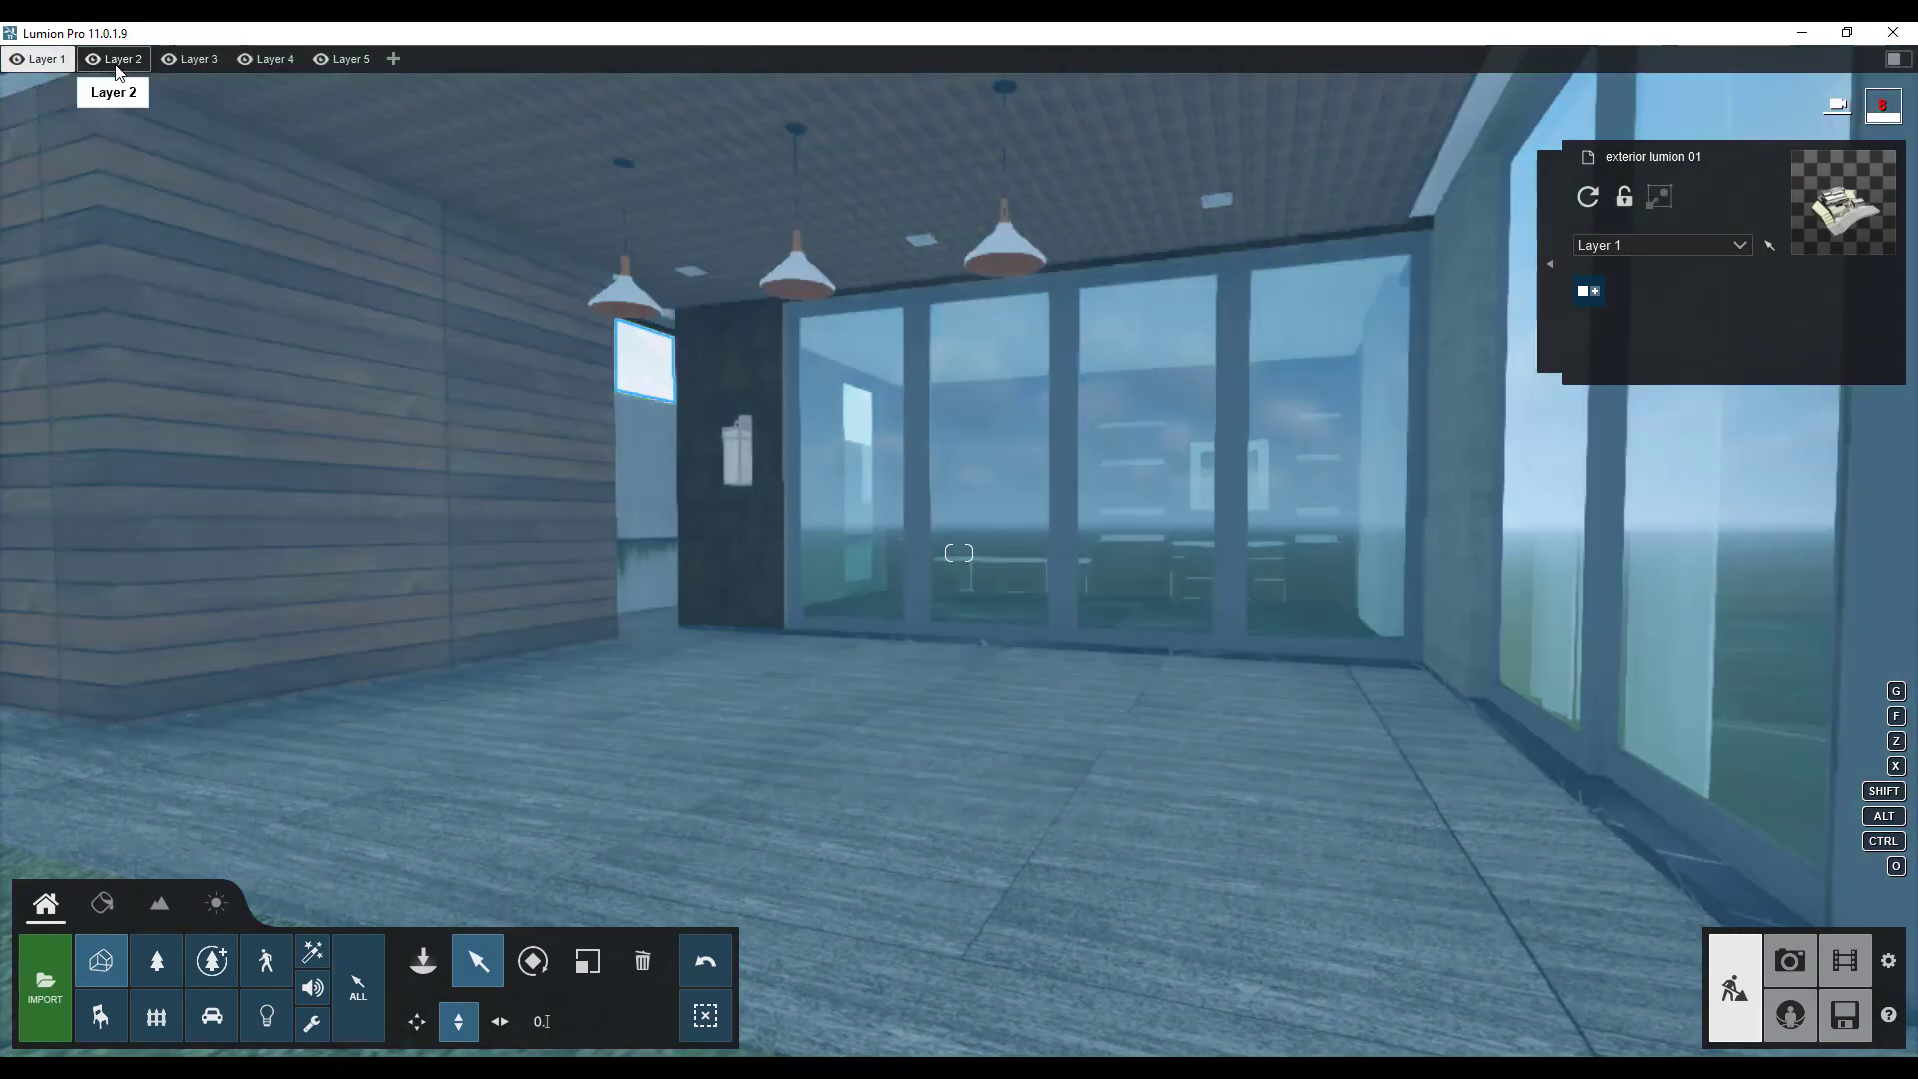
click(116, 67)
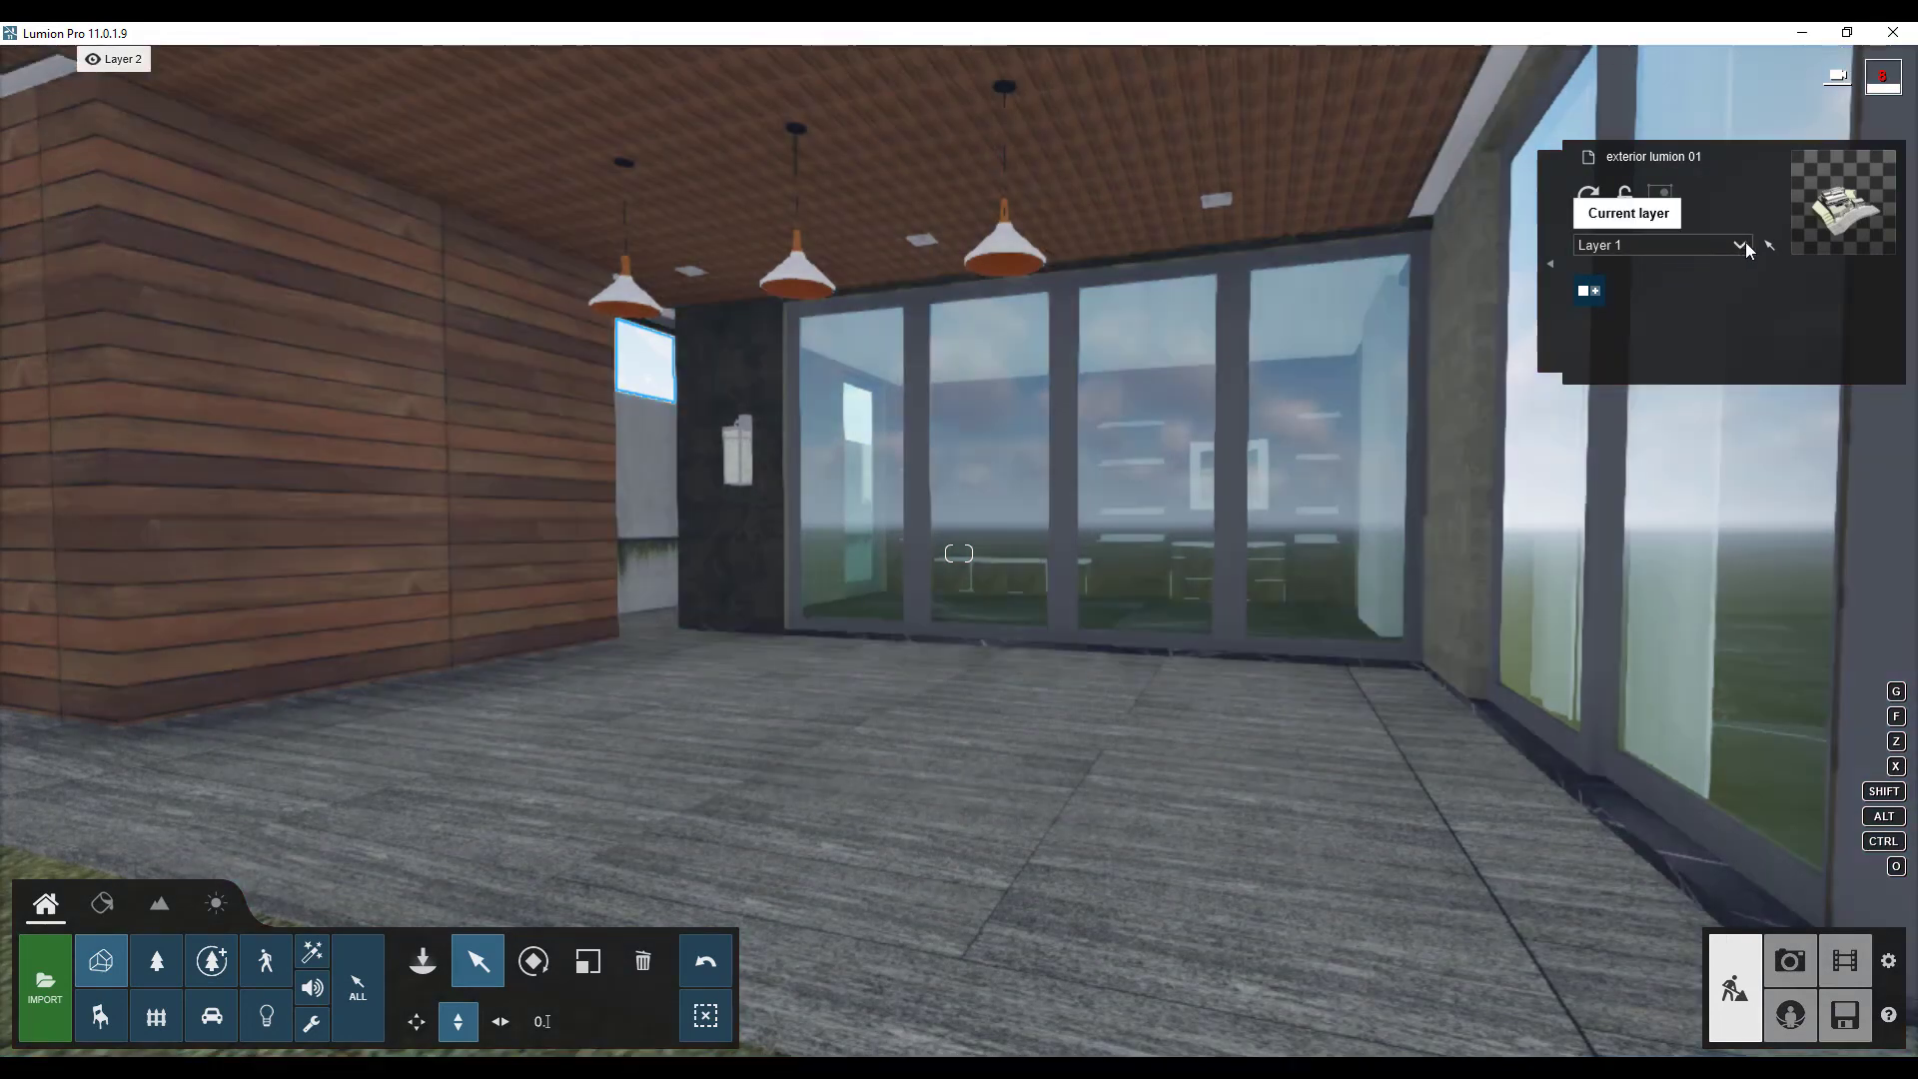
click(1743, 243)
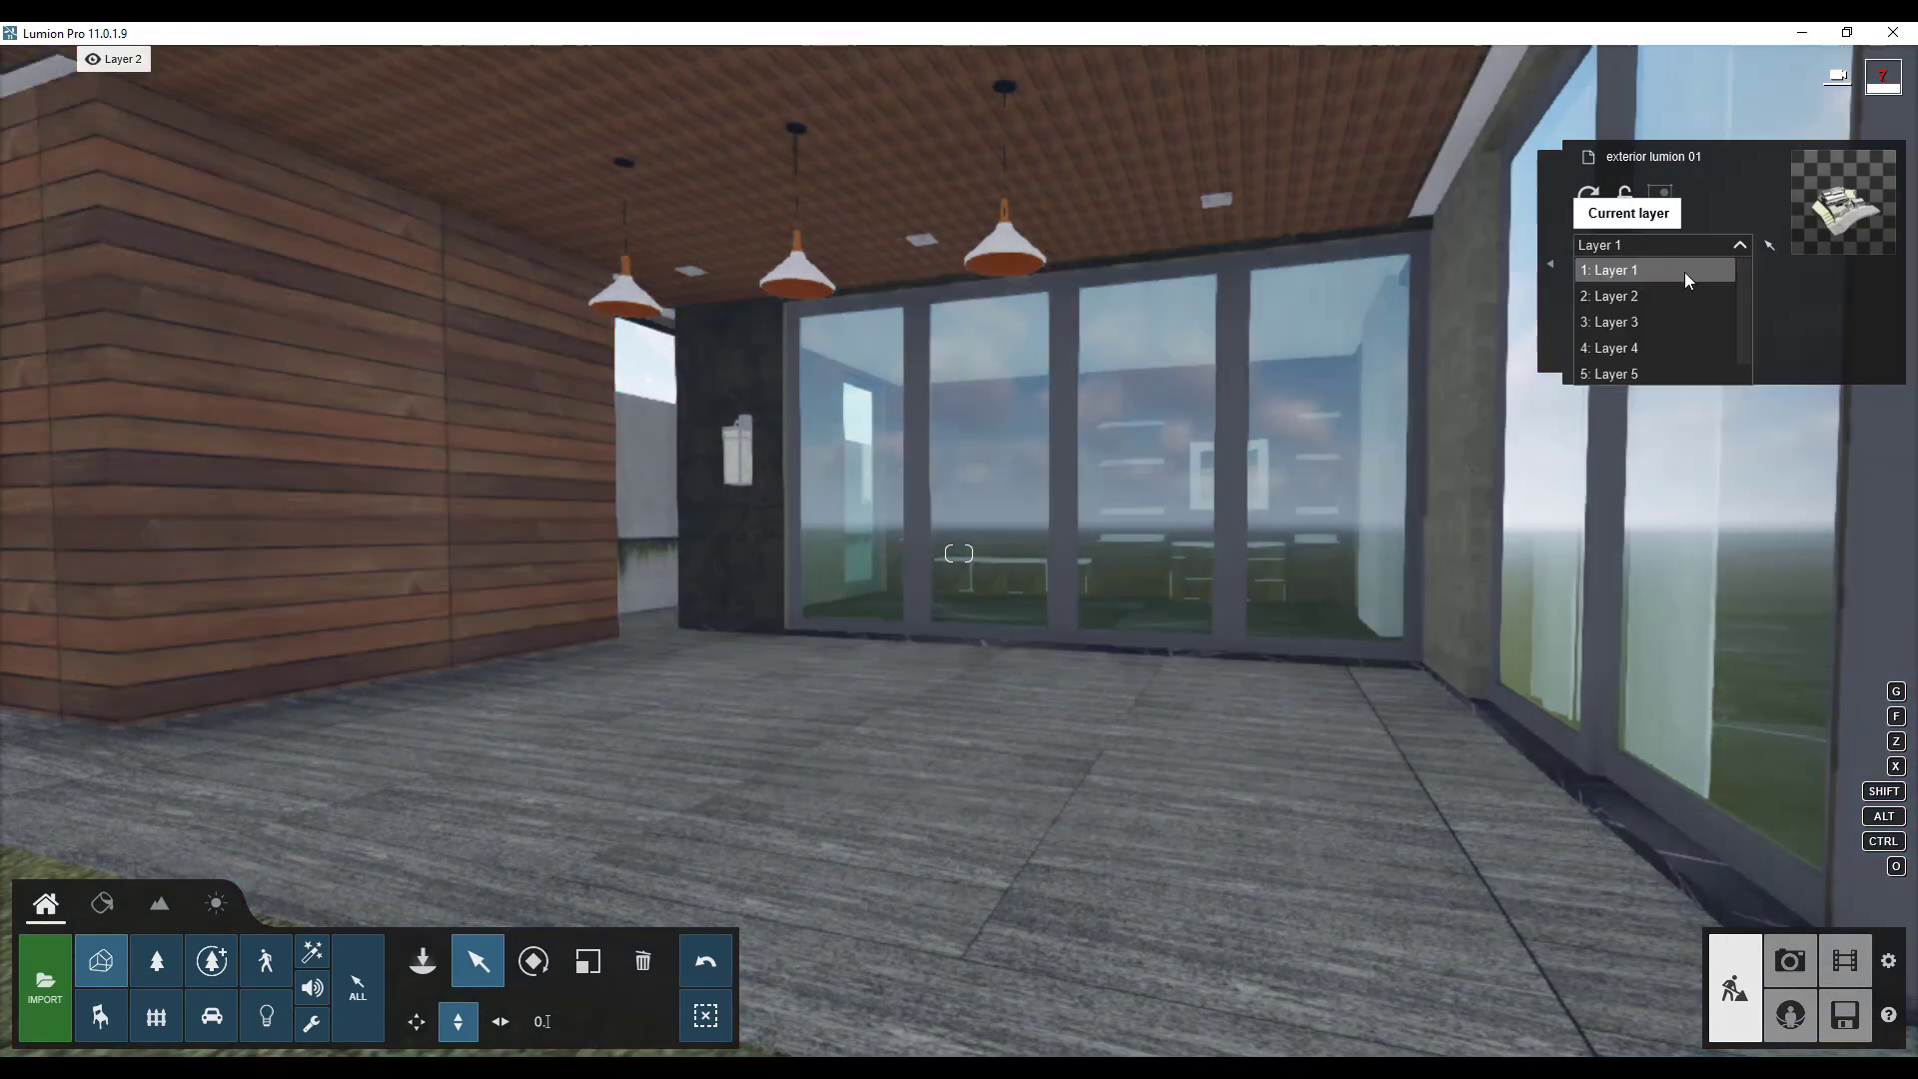
click(1638, 298)
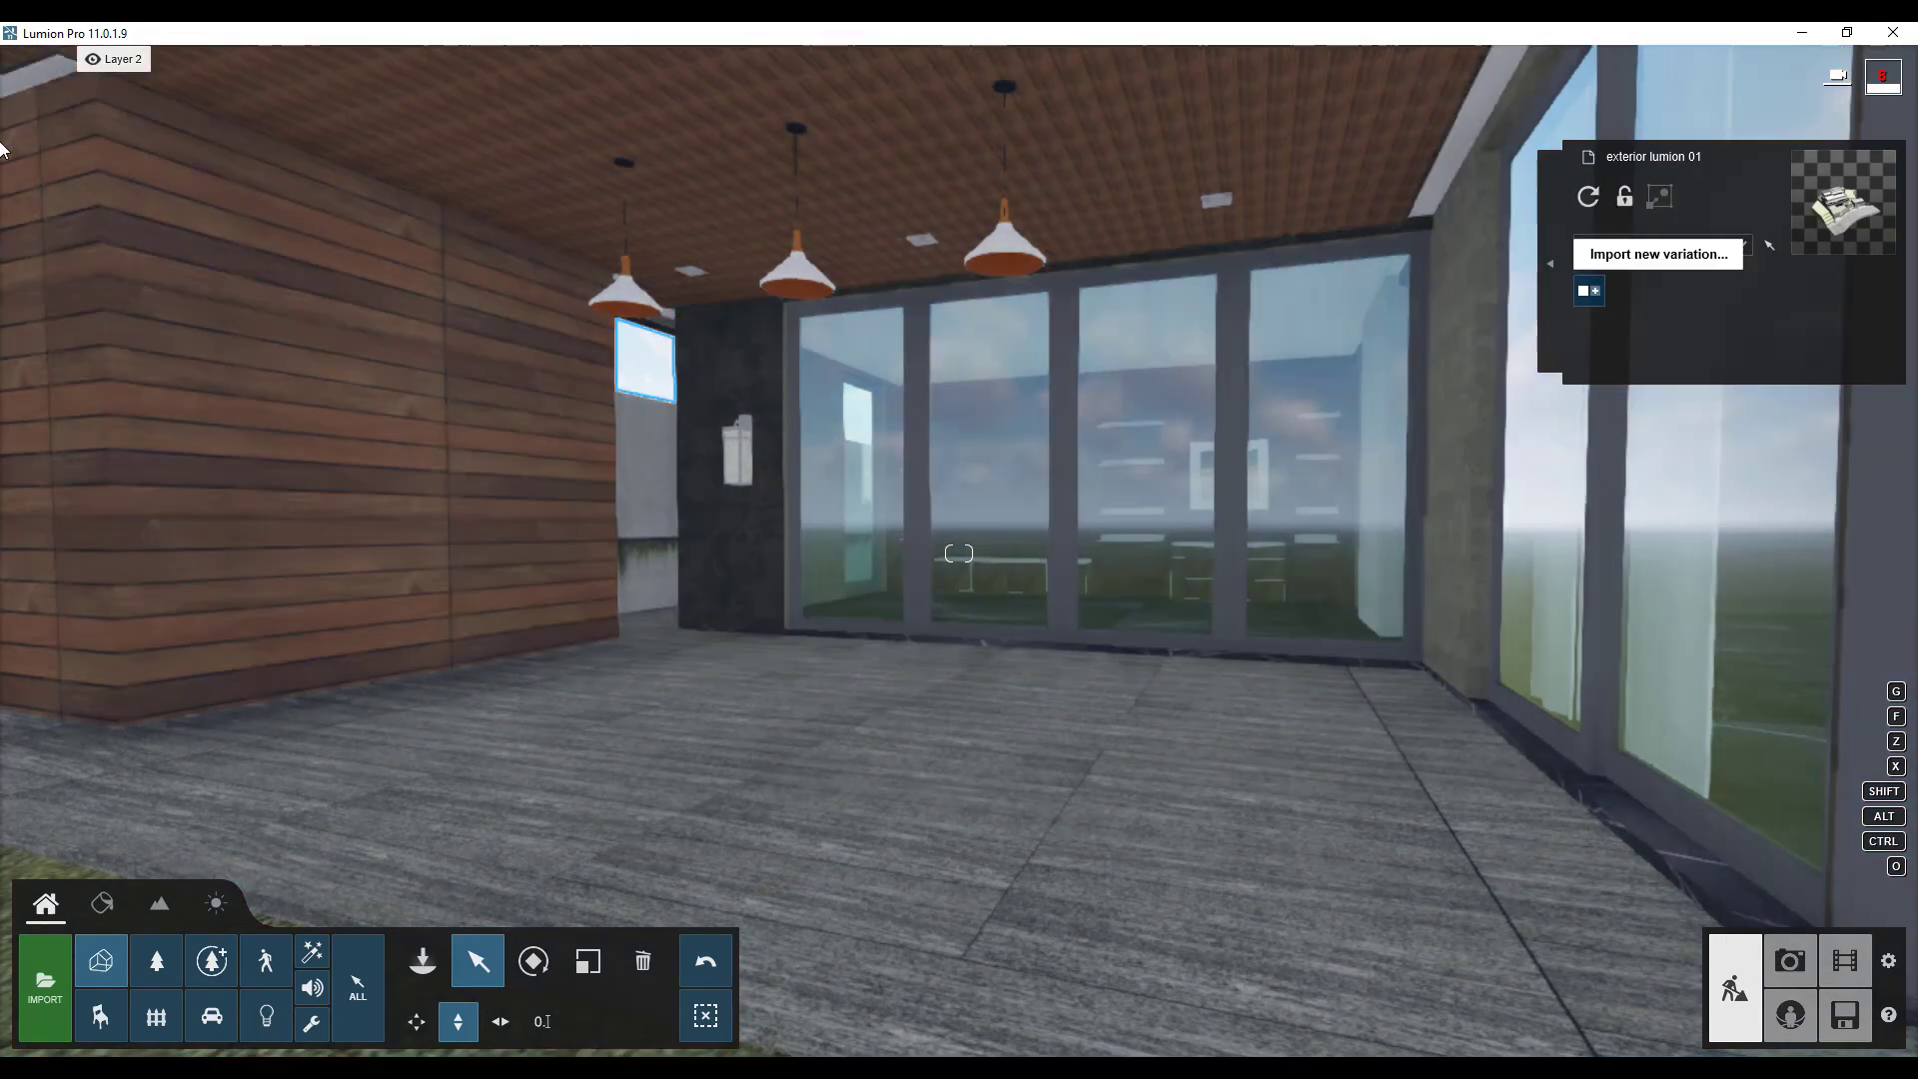
Make Layer 1 active, hide Layer 2 to select the pendent light model, and show Layer 2 again.
mouse_move(108, 77)
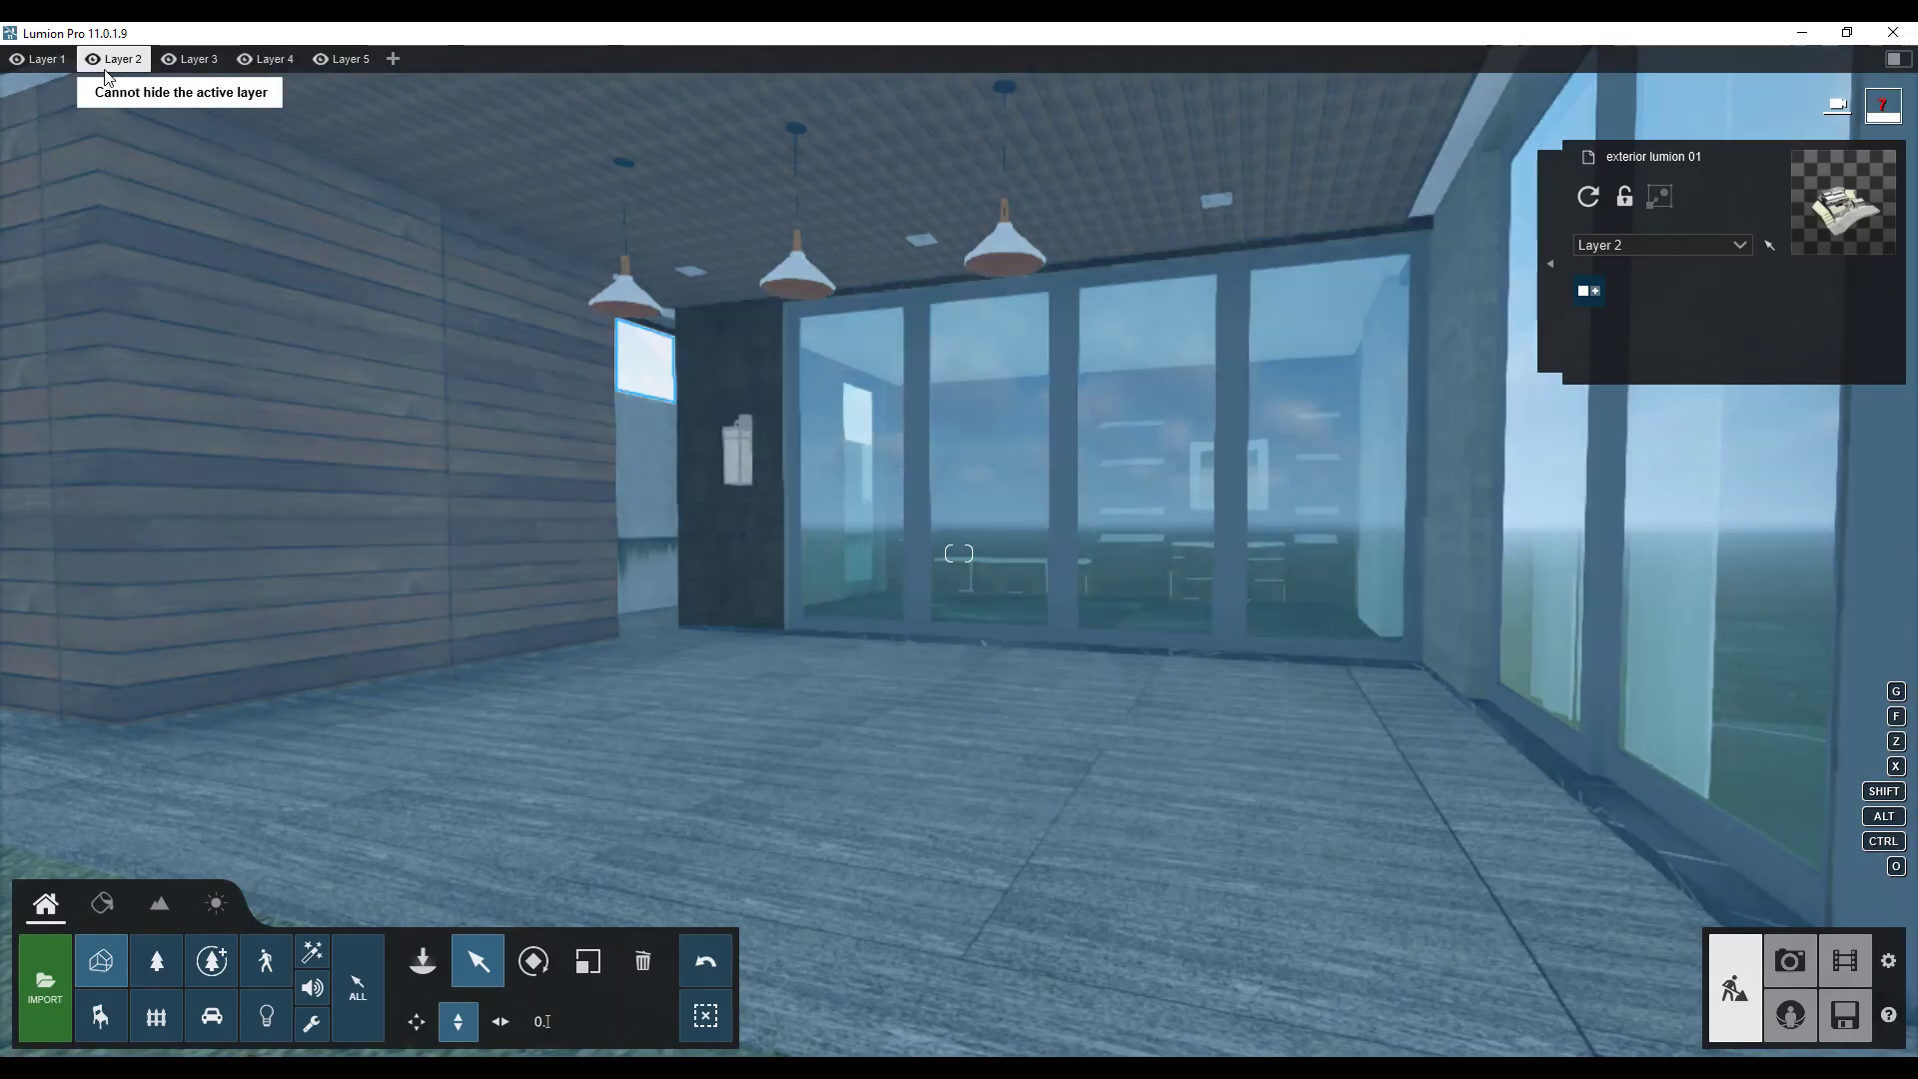
click(42, 58)
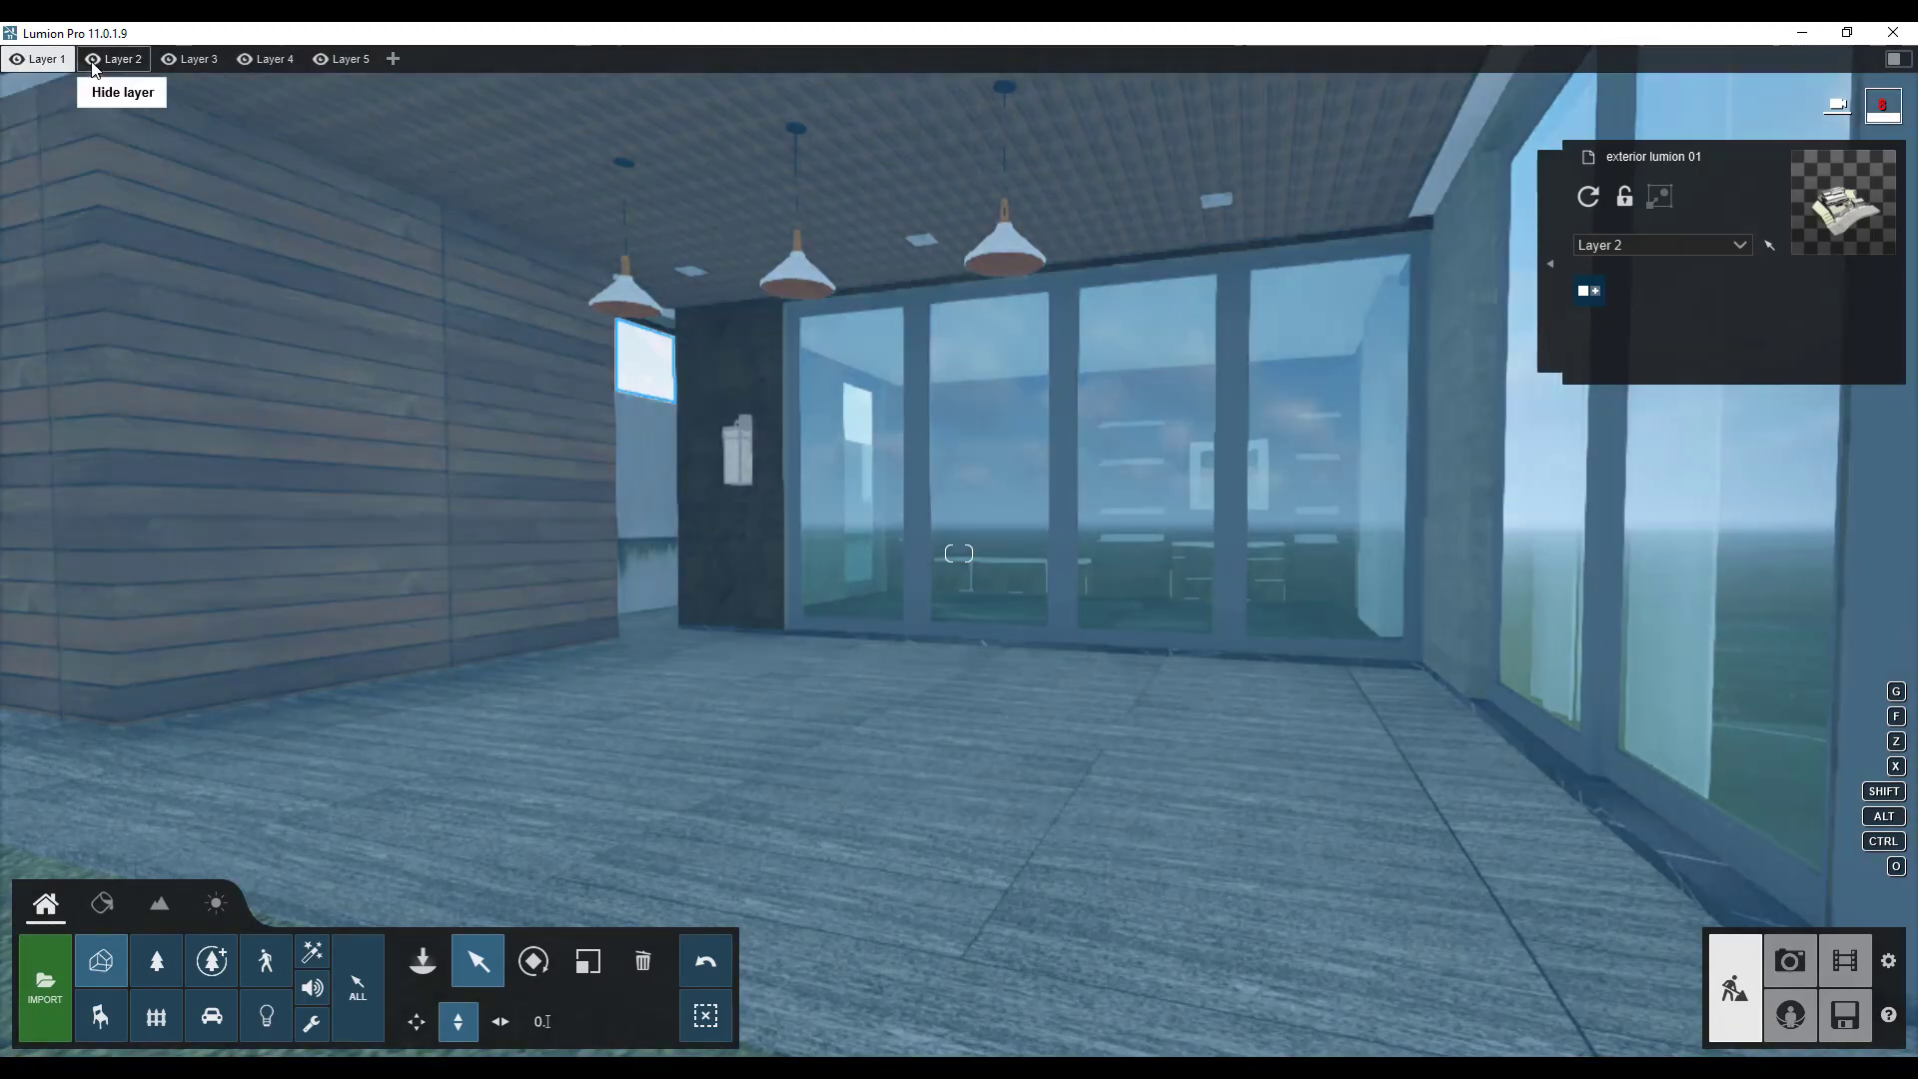
click(92, 59)
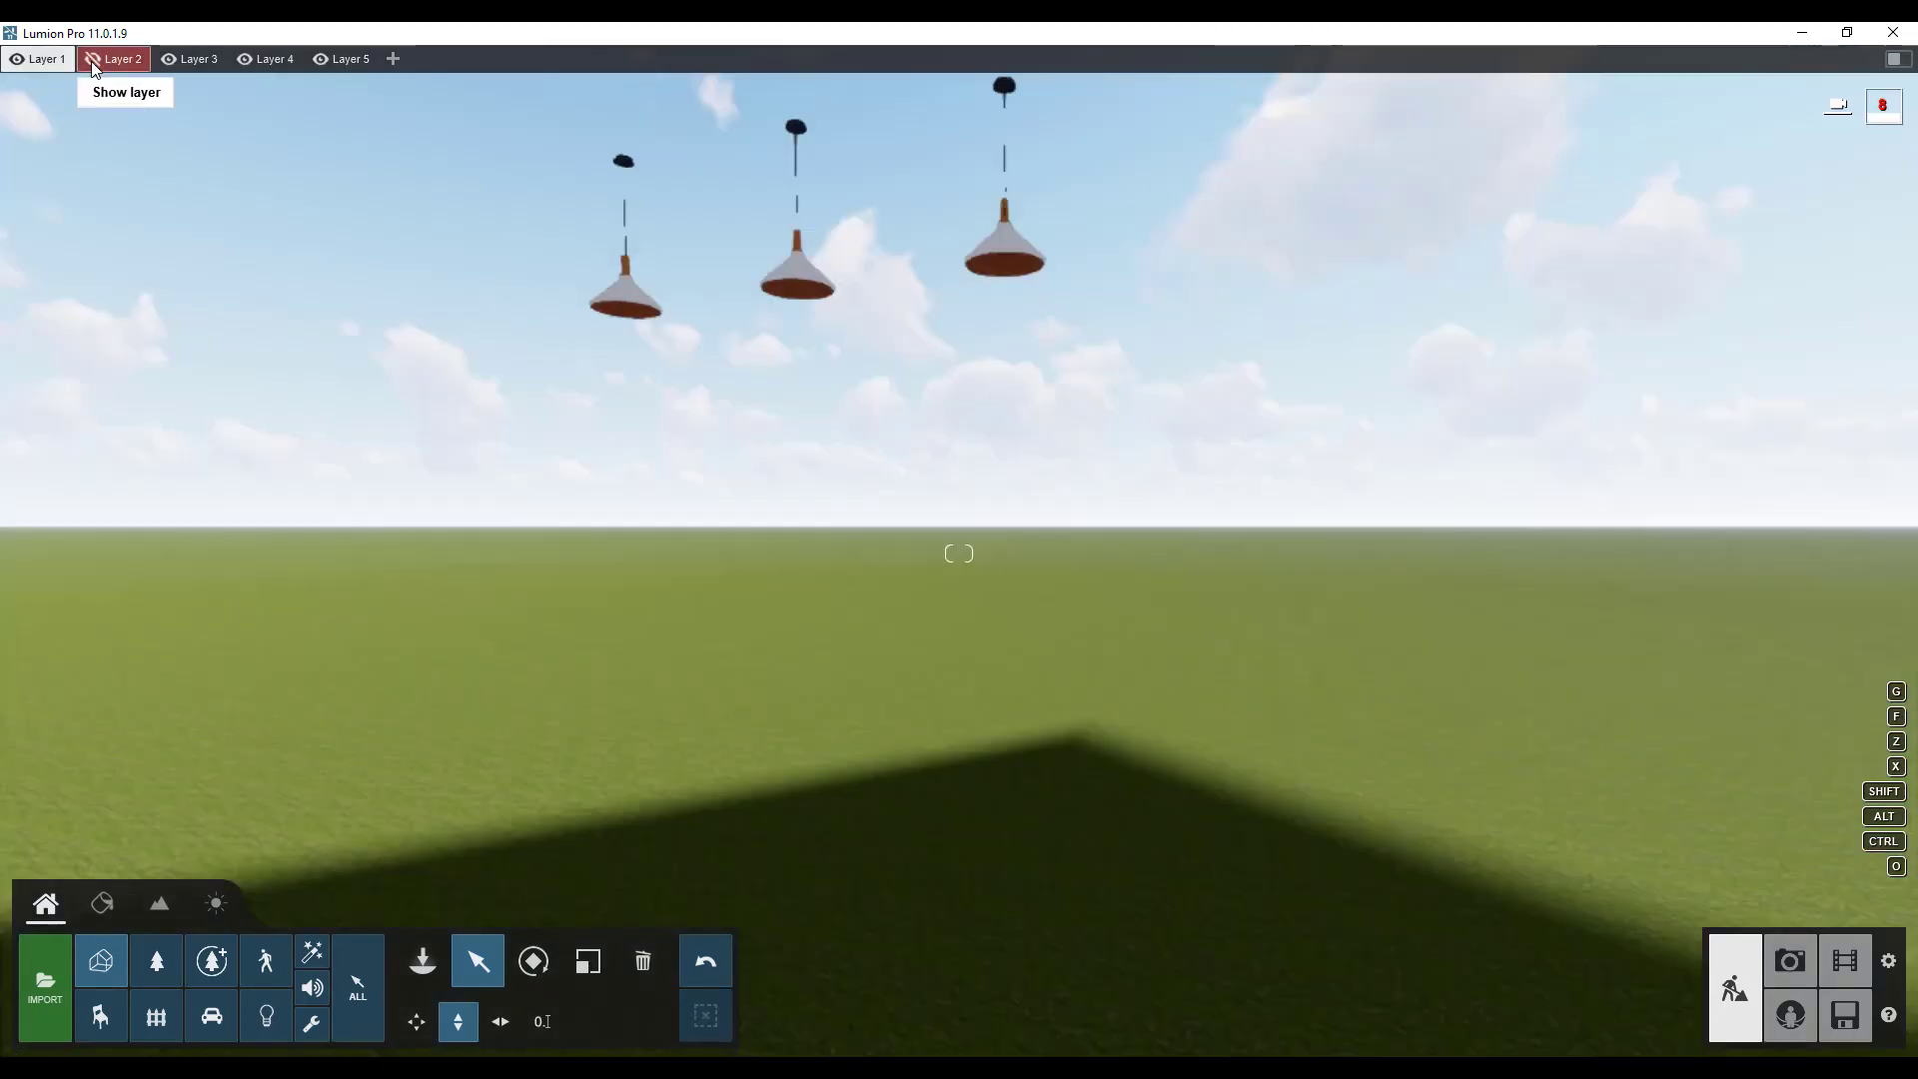
click(819, 271)
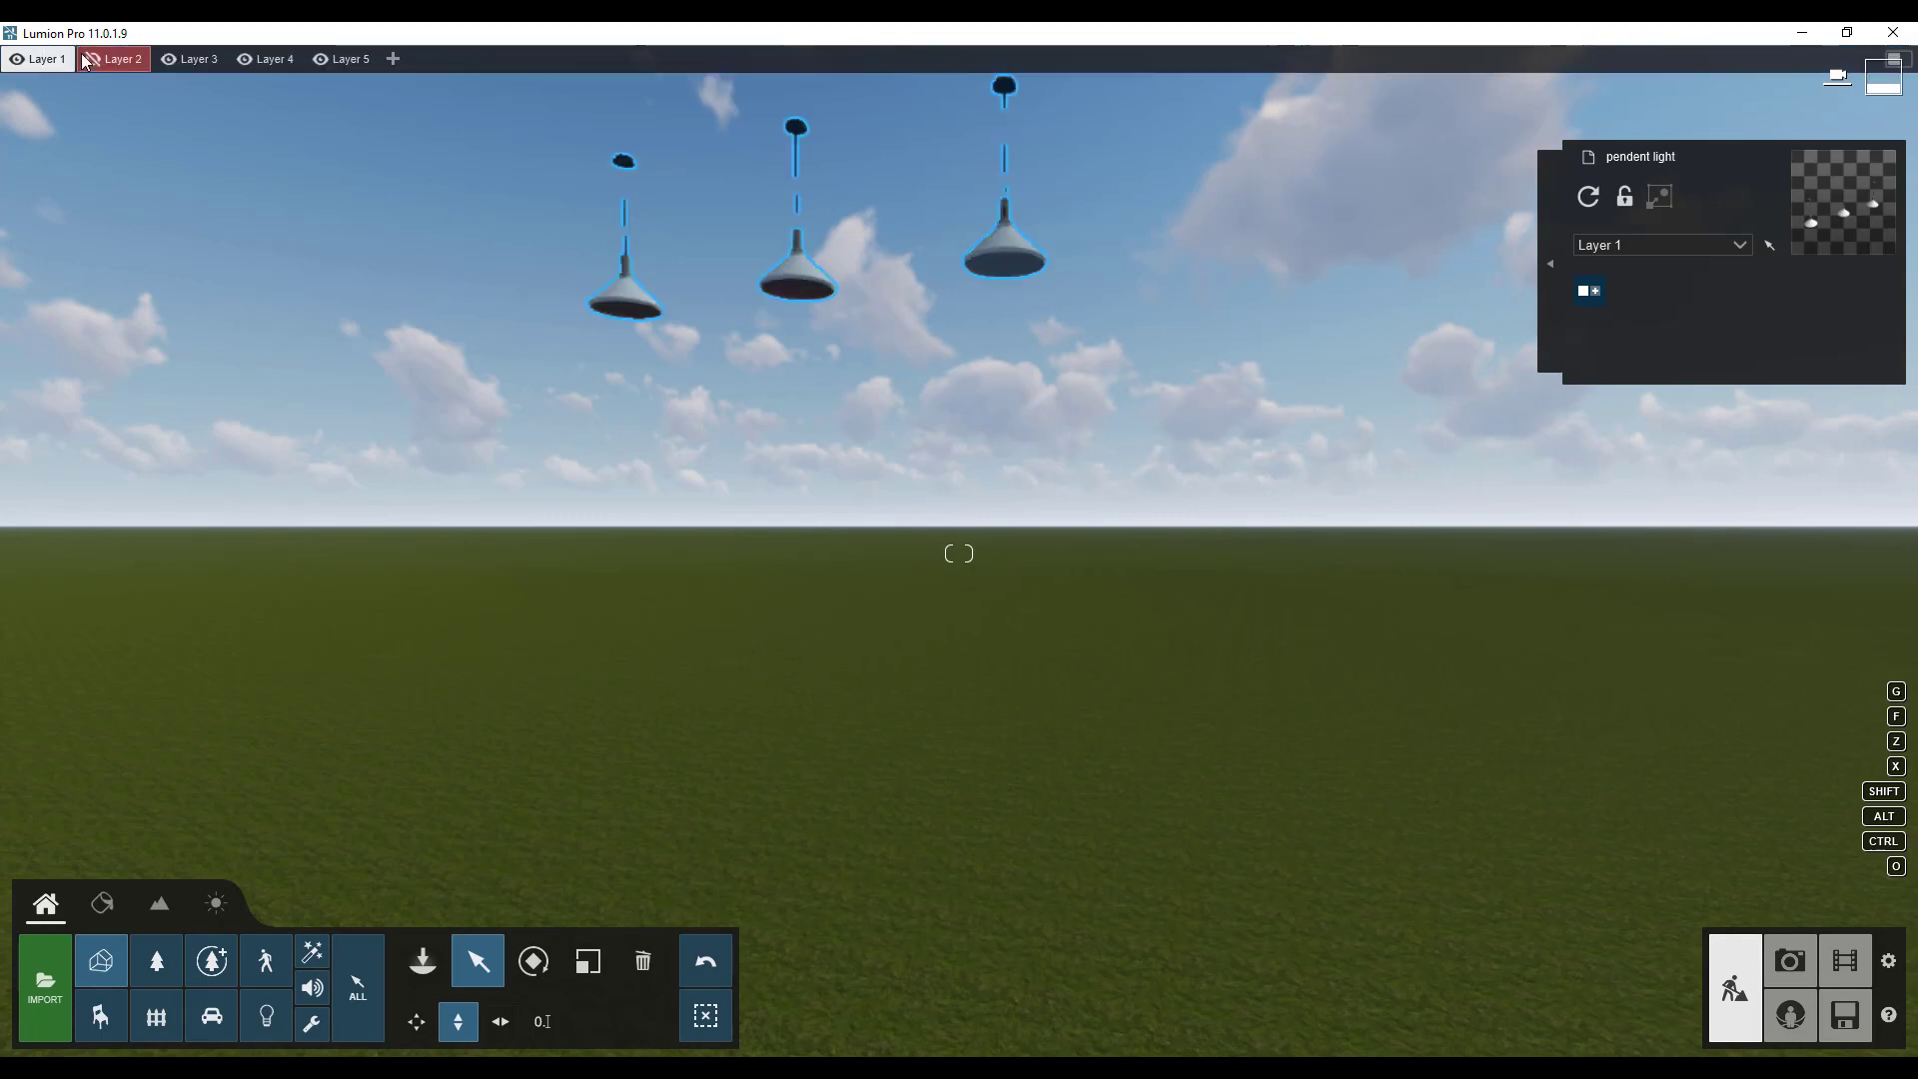
click(93, 59)
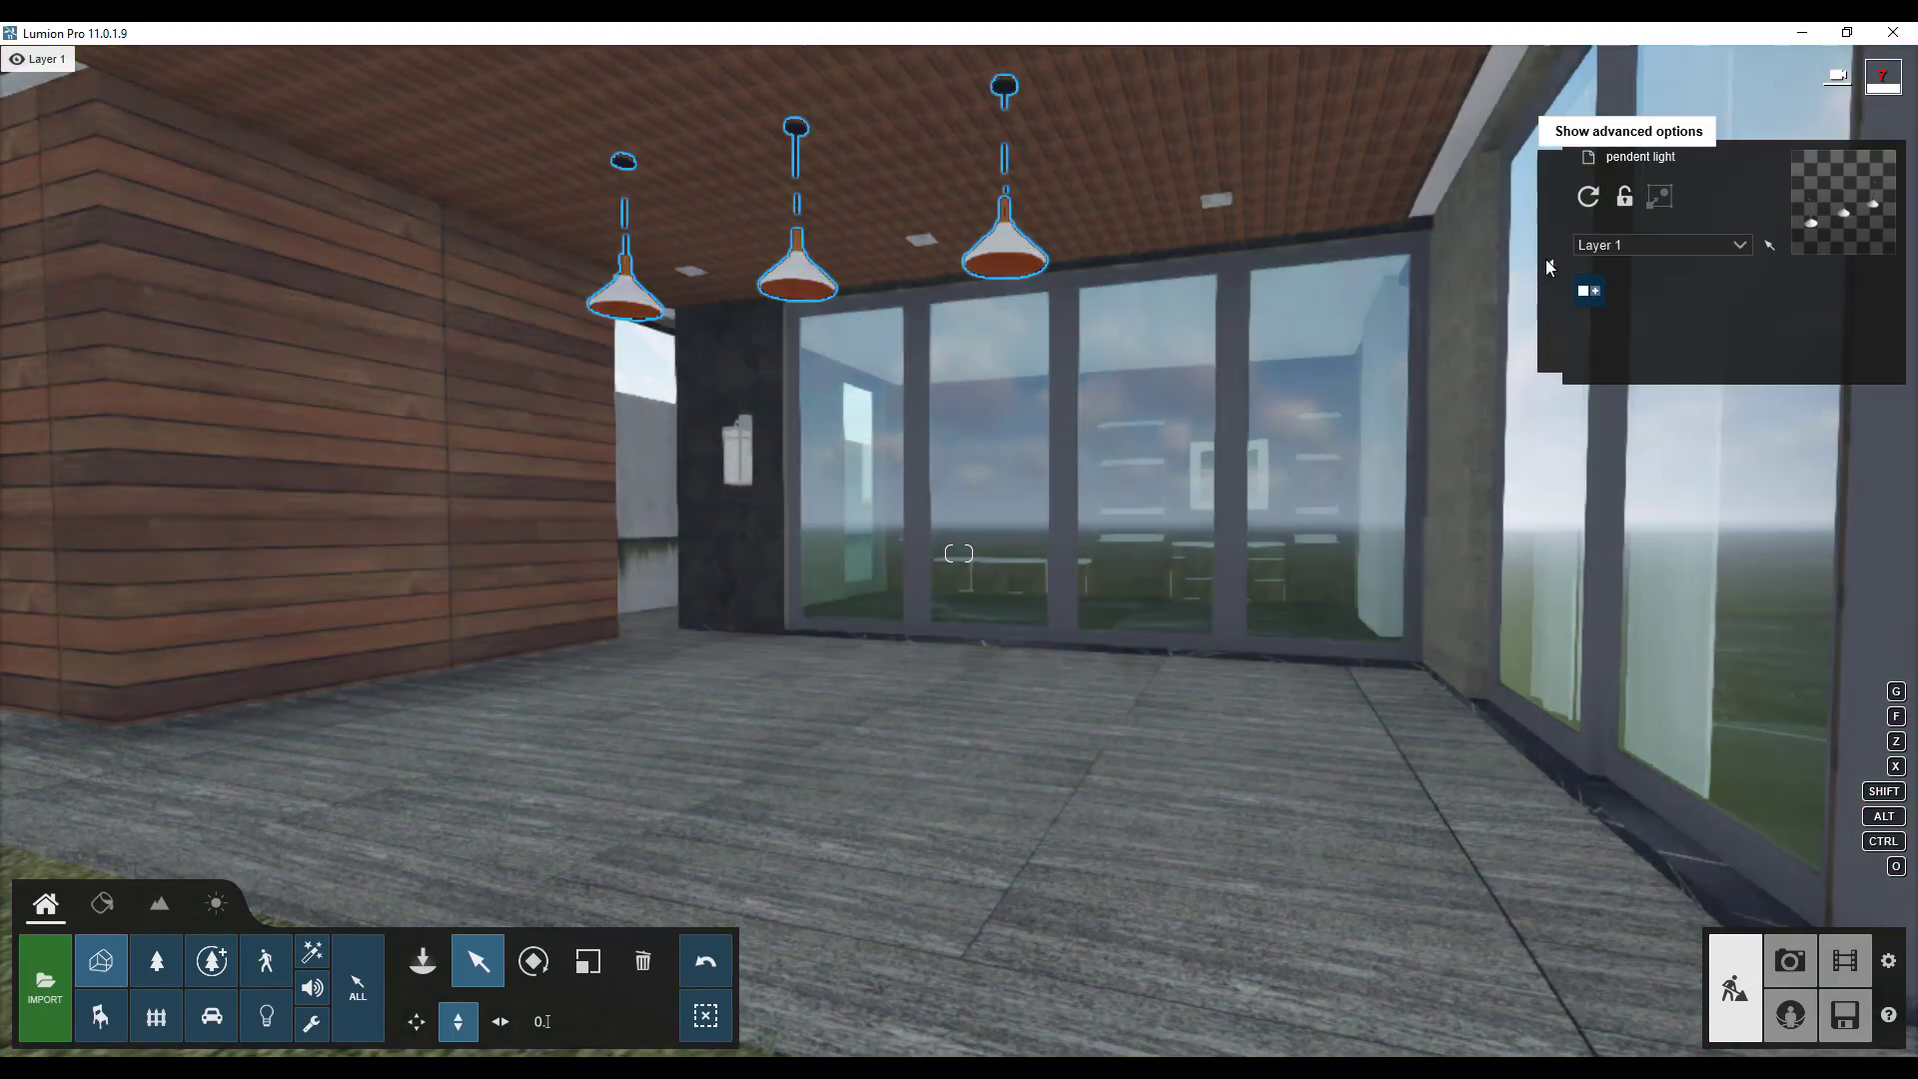
Place the Lamp03 spotlight on the three nodes of the pendent light model and confirm the placement.
click(1547, 262)
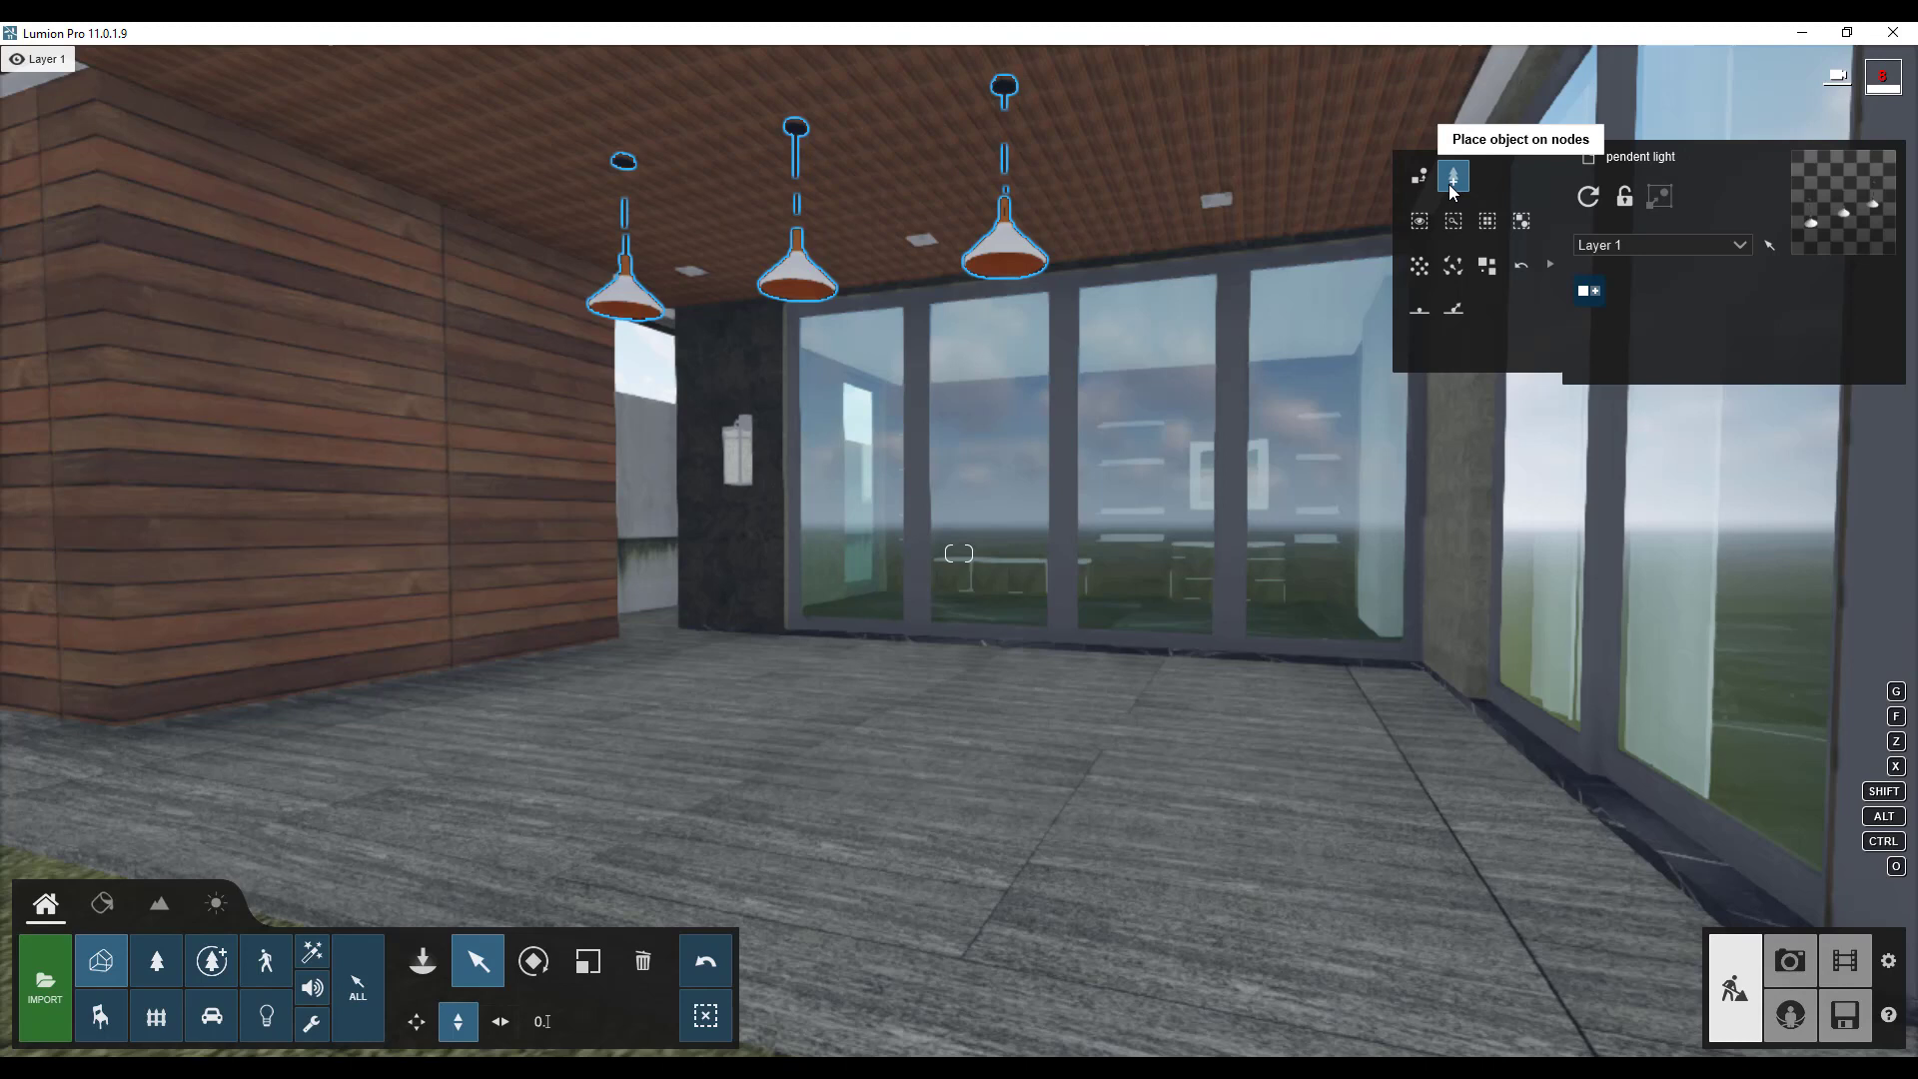
click(1453, 177)
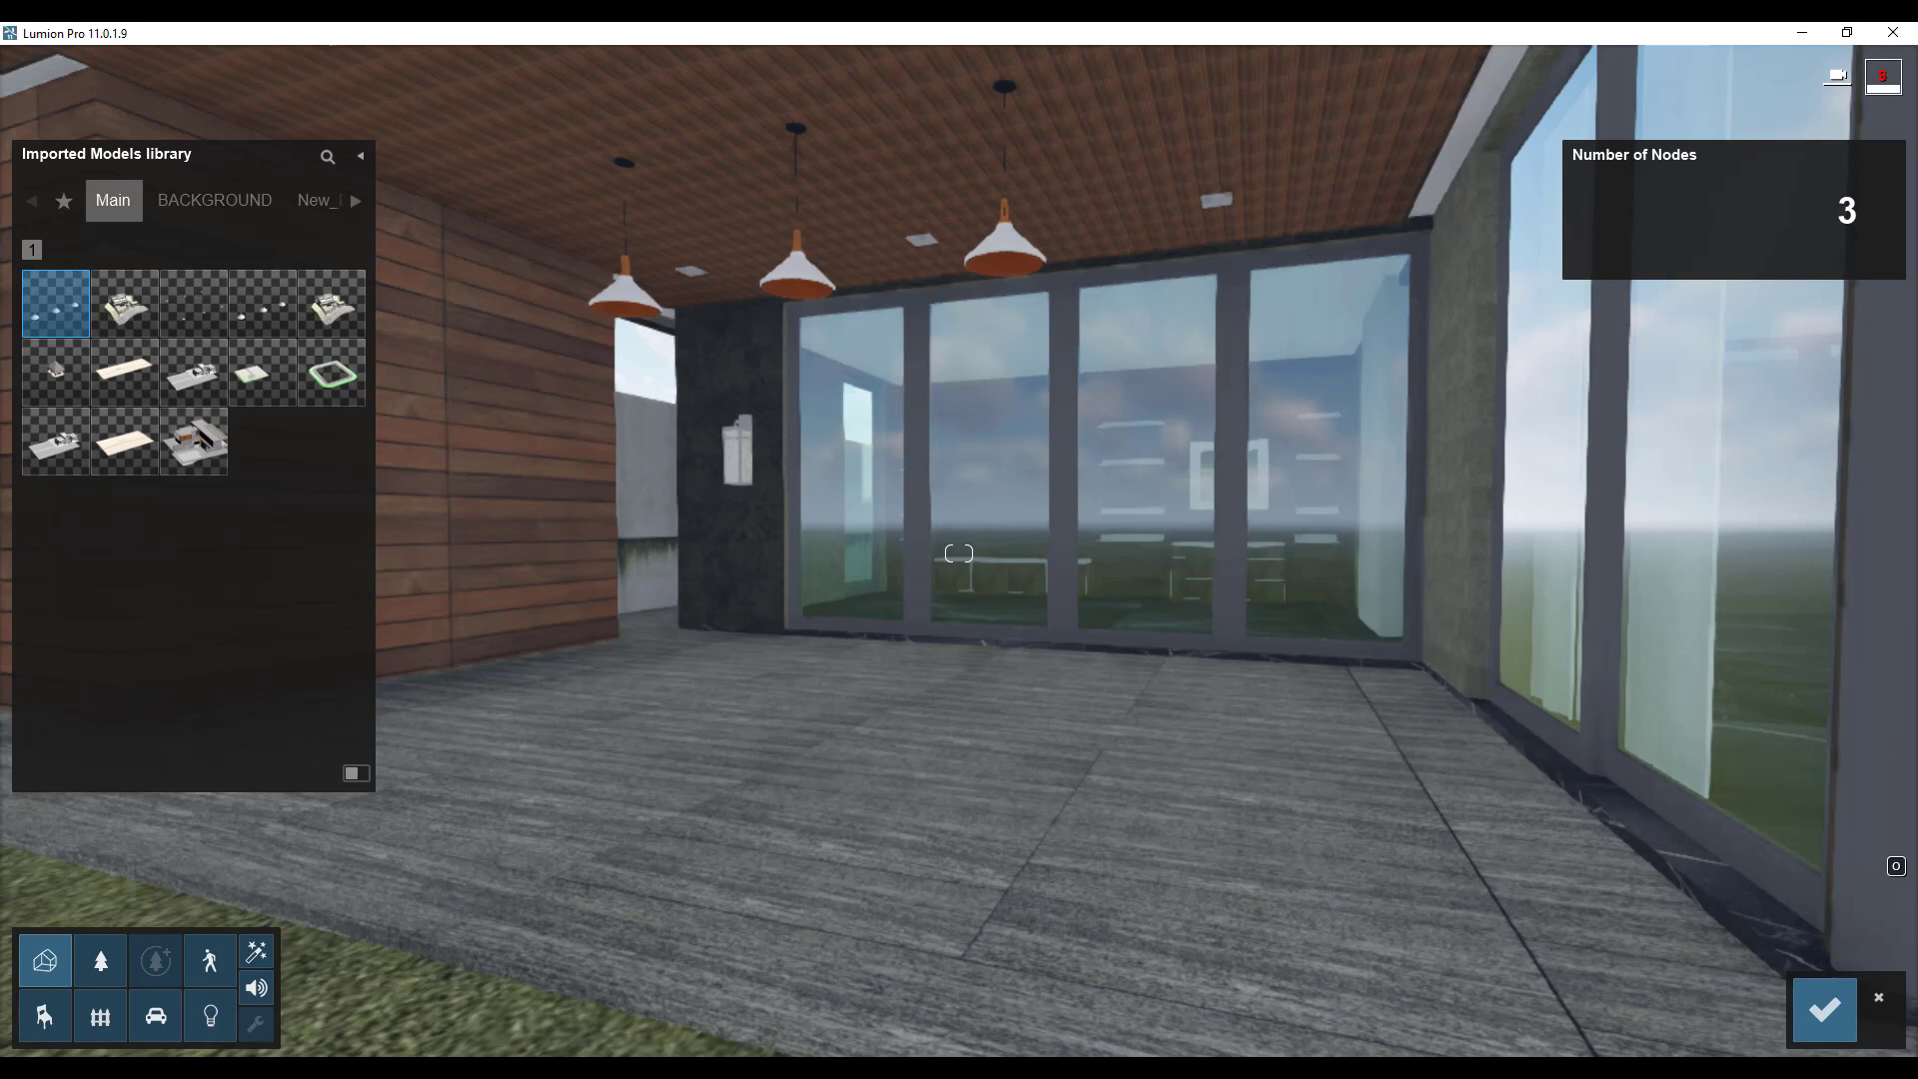
click(226, 1019)
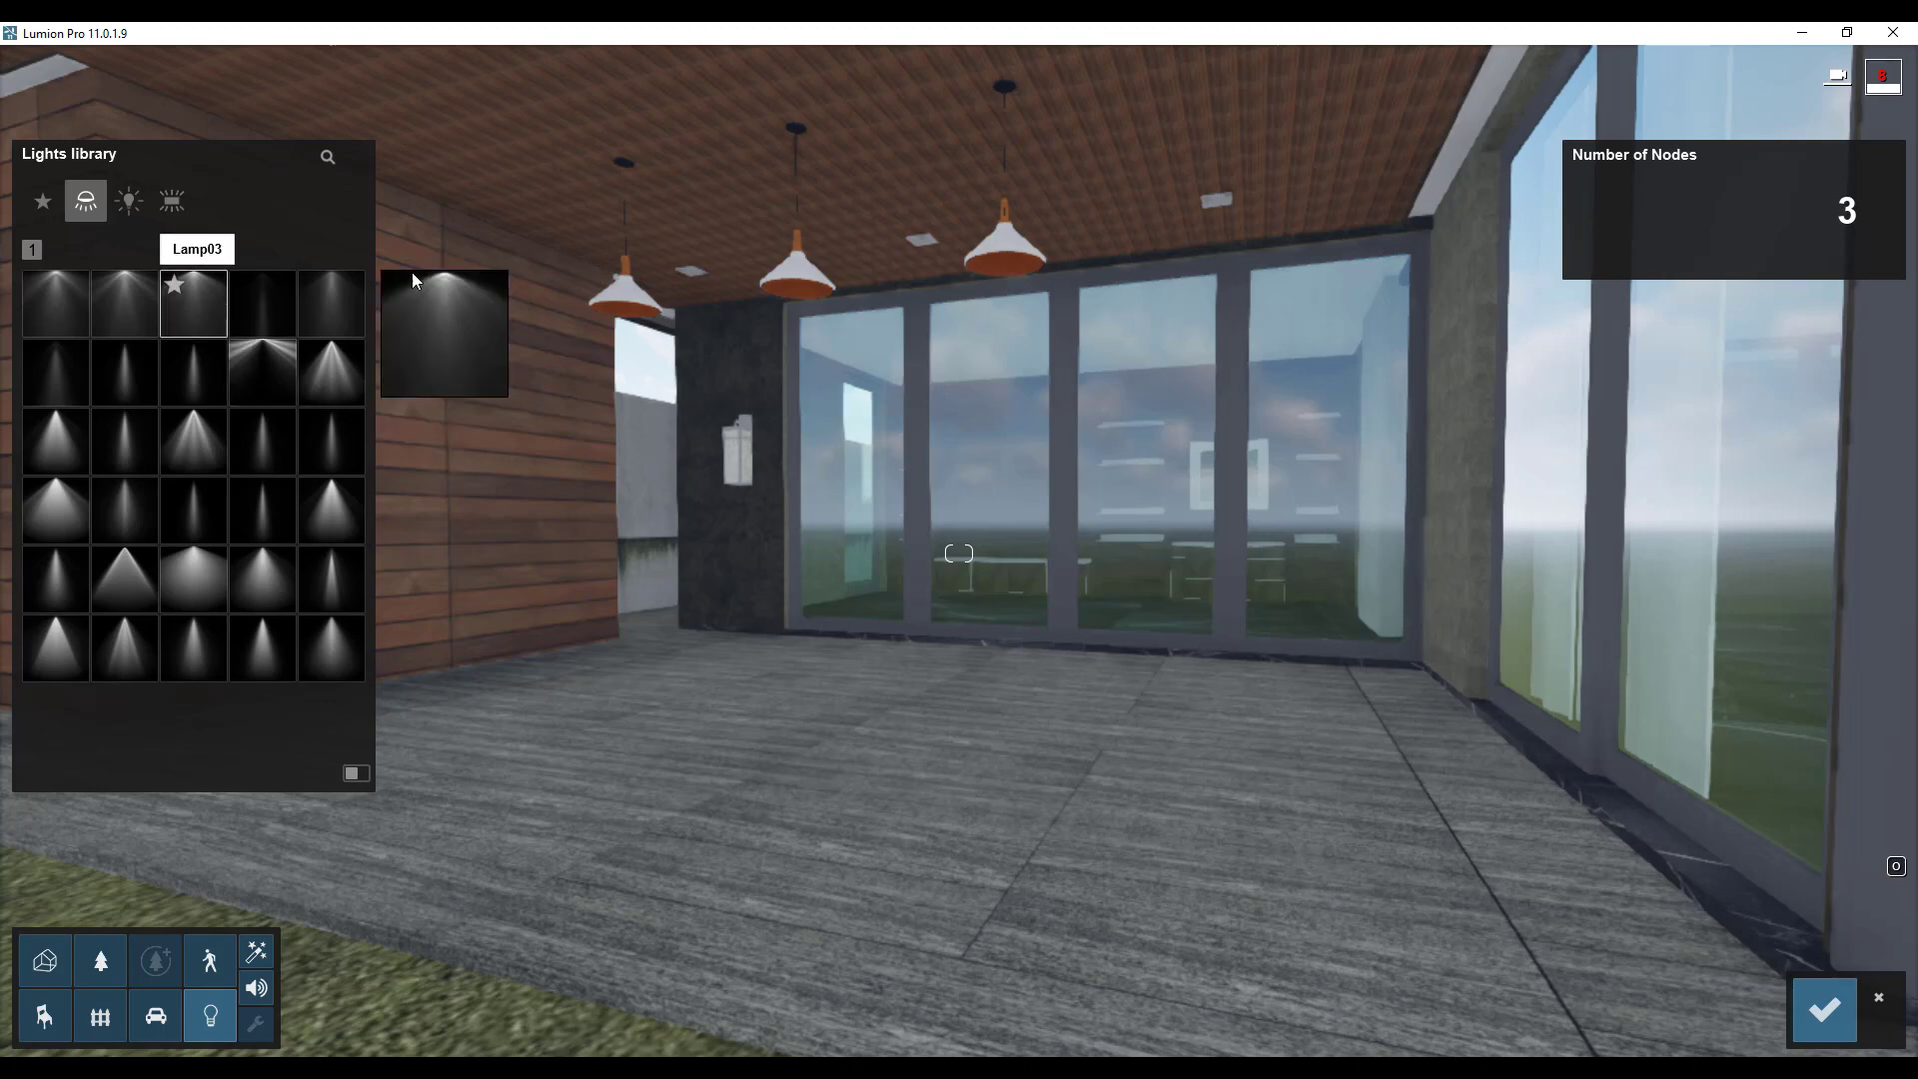
click(193, 303)
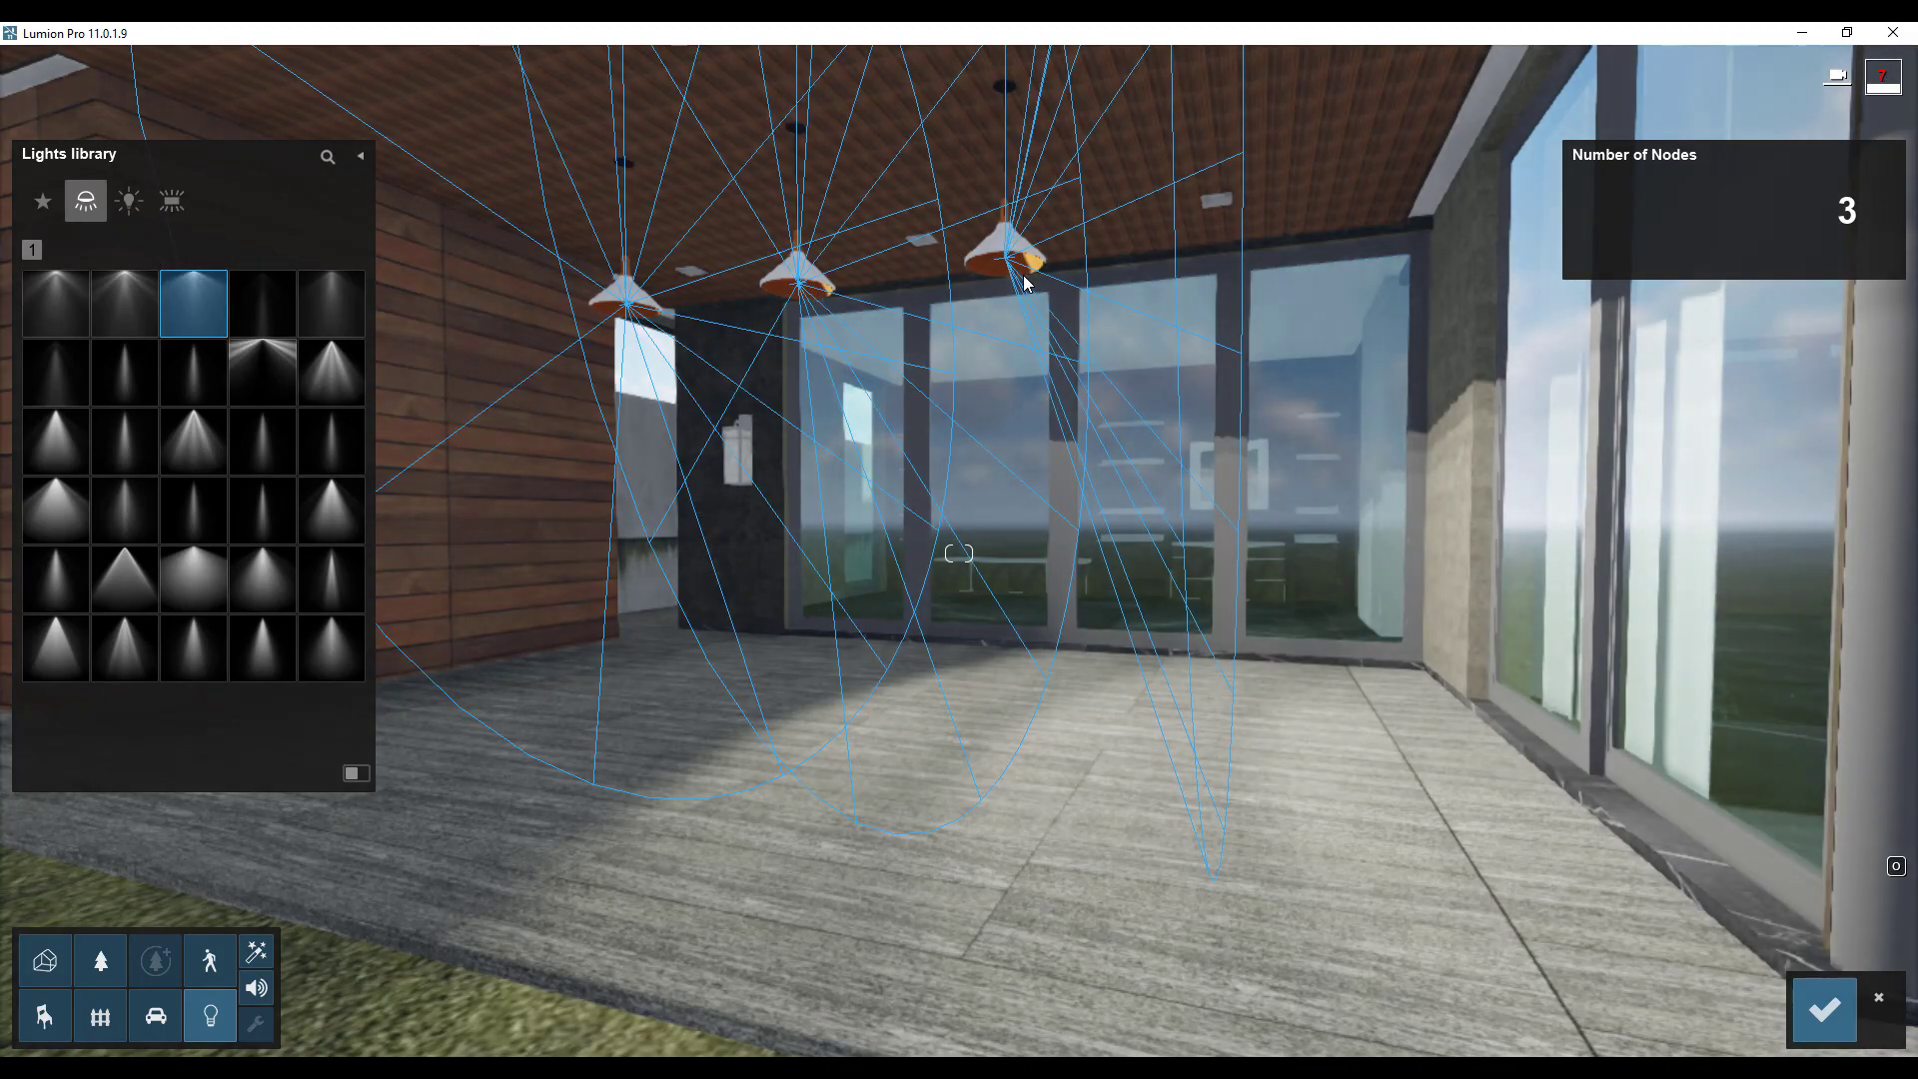
mouse_move(951, 286)
right_down()
mouse_move(1039, 308)
mouse_move(937, 287)
right_up()
key(s)
key(a)
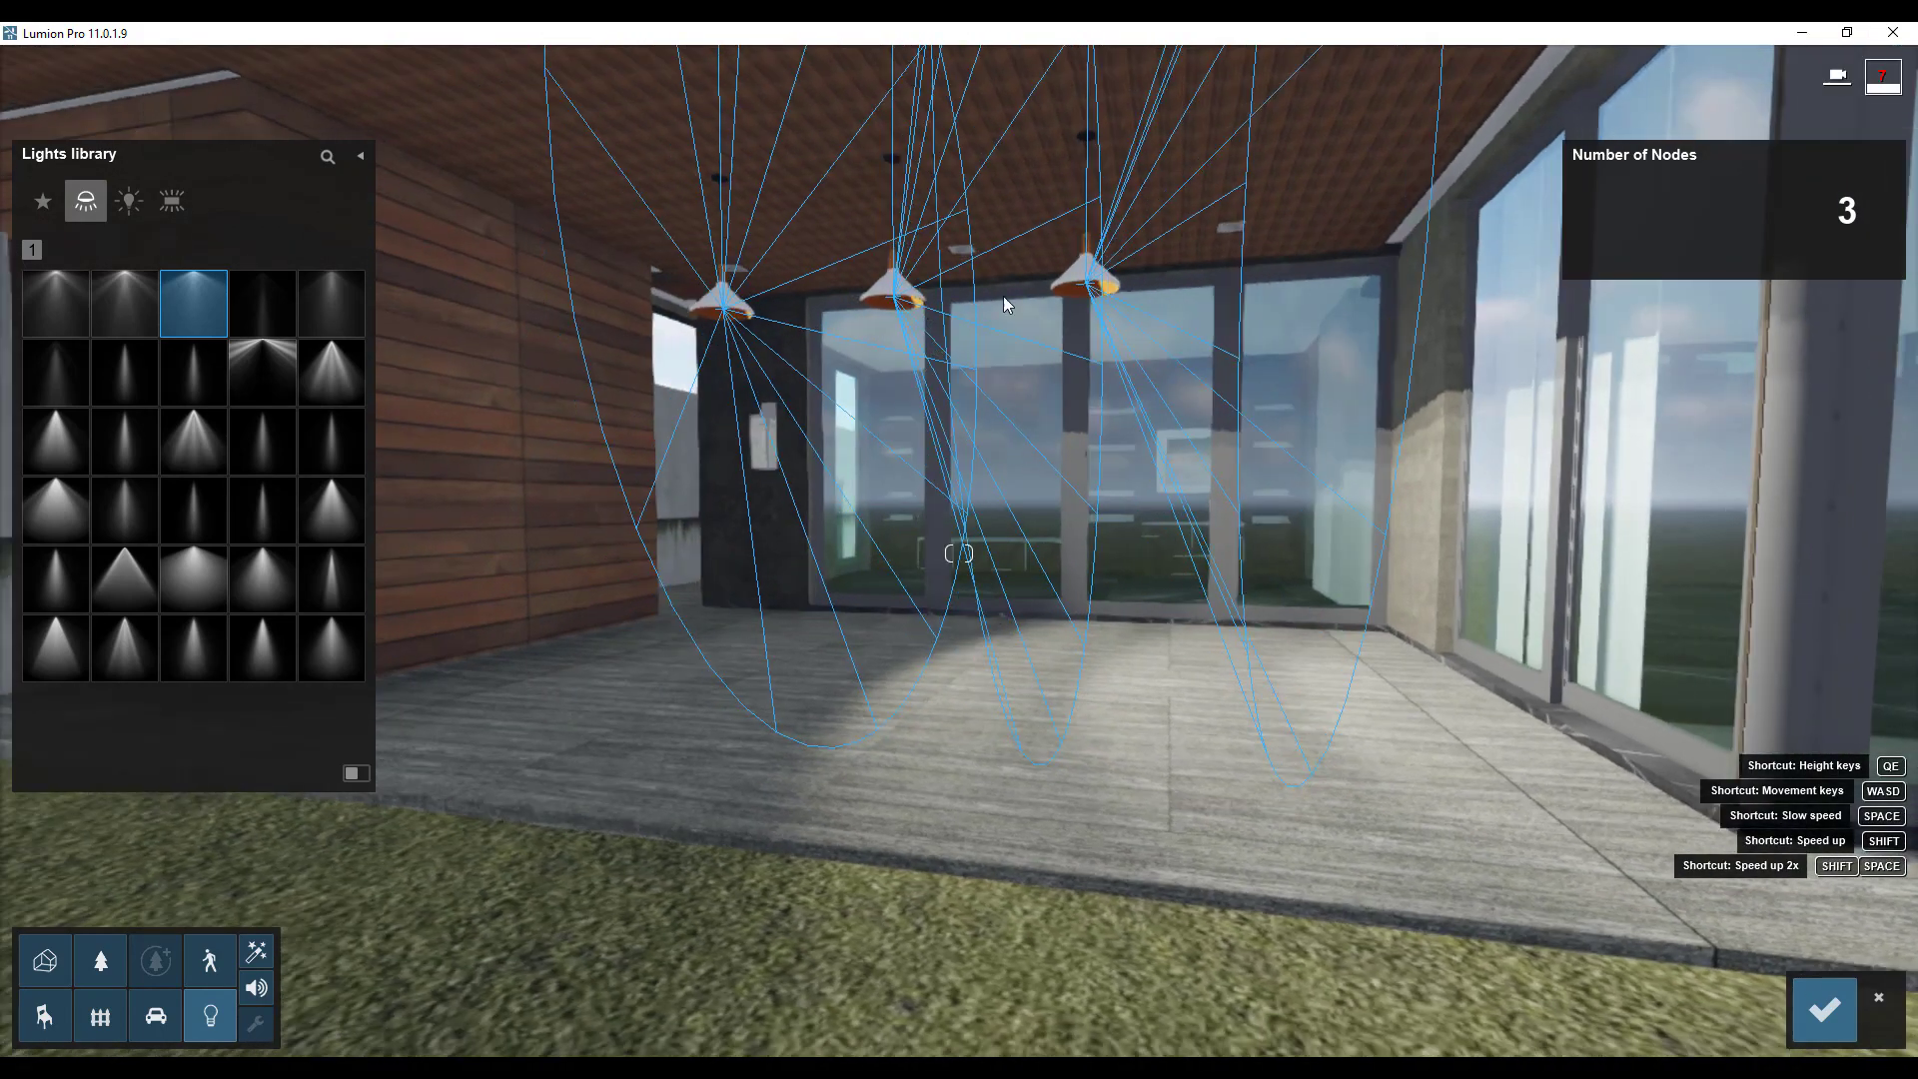
click(1826, 1021)
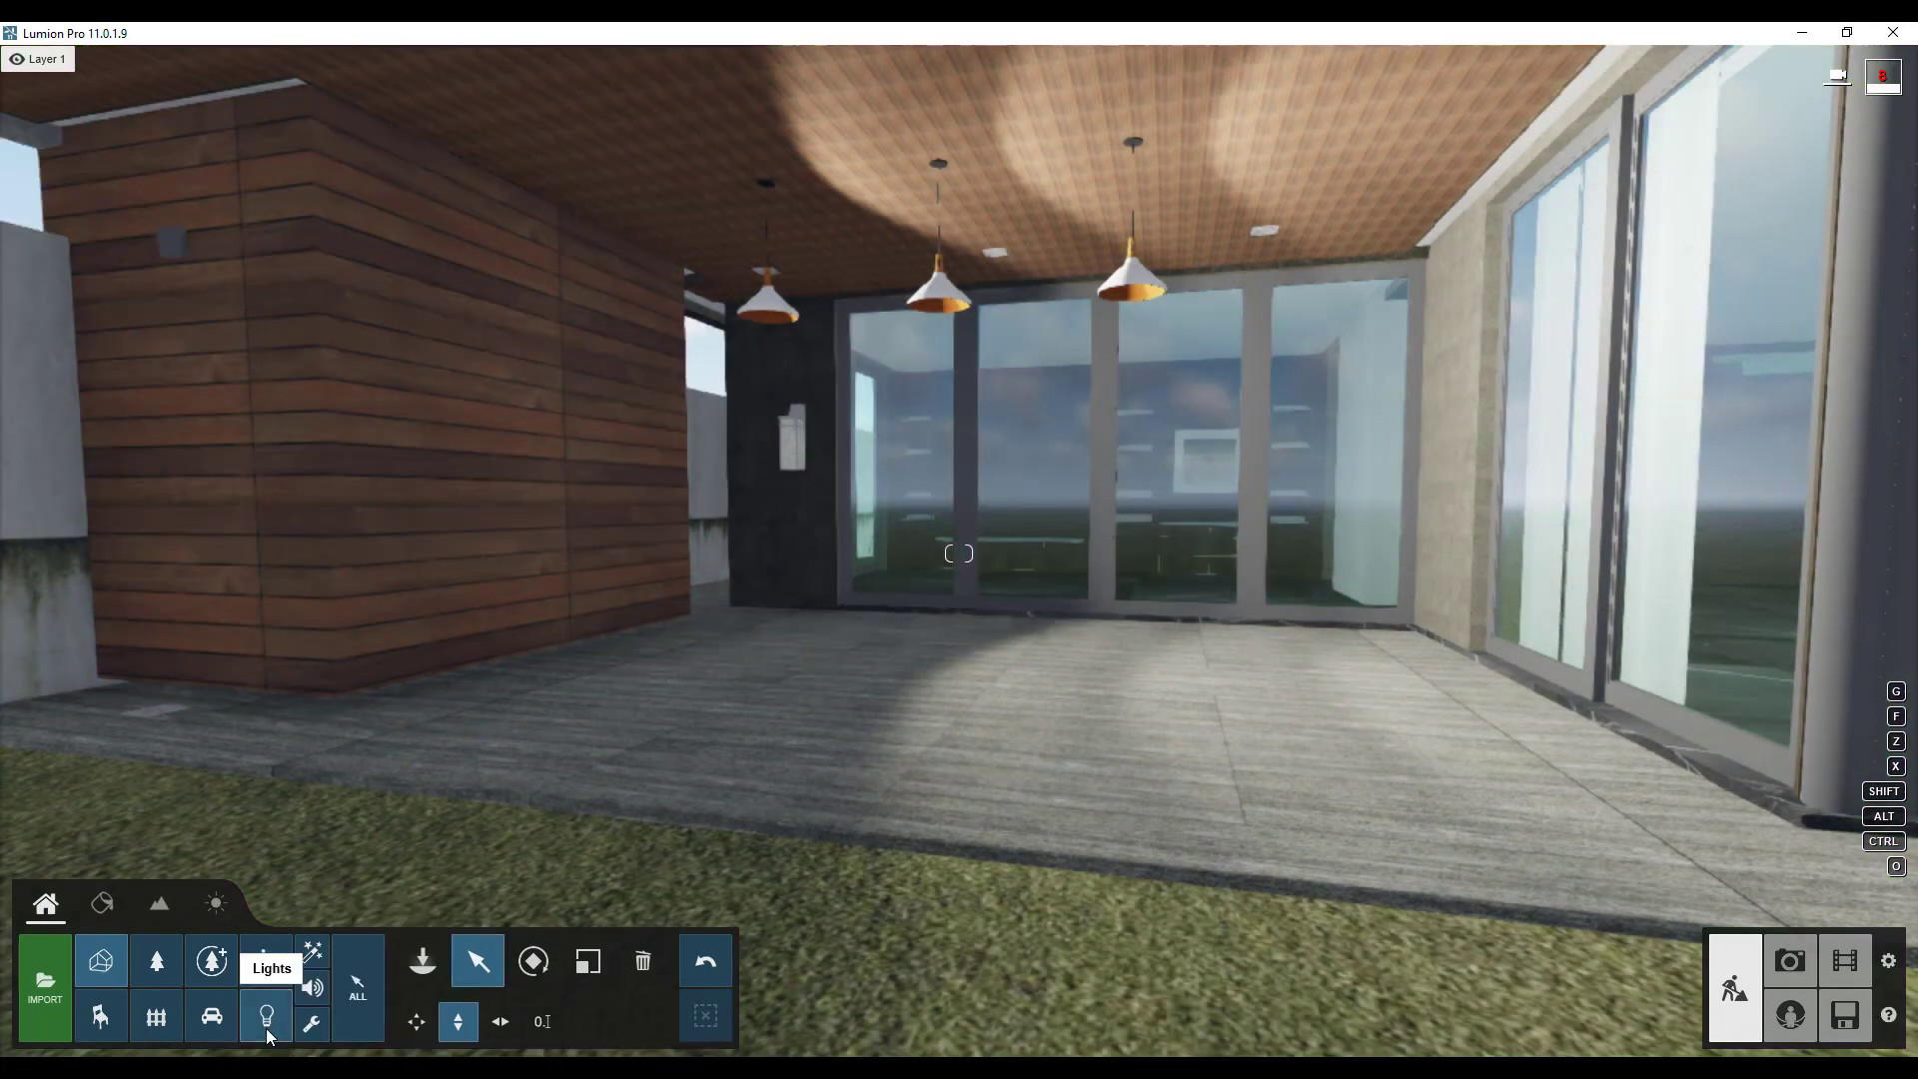
Select all three Lamp03 spotlights at the pendants and change their pitch so they point straight down.
click(266, 1028)
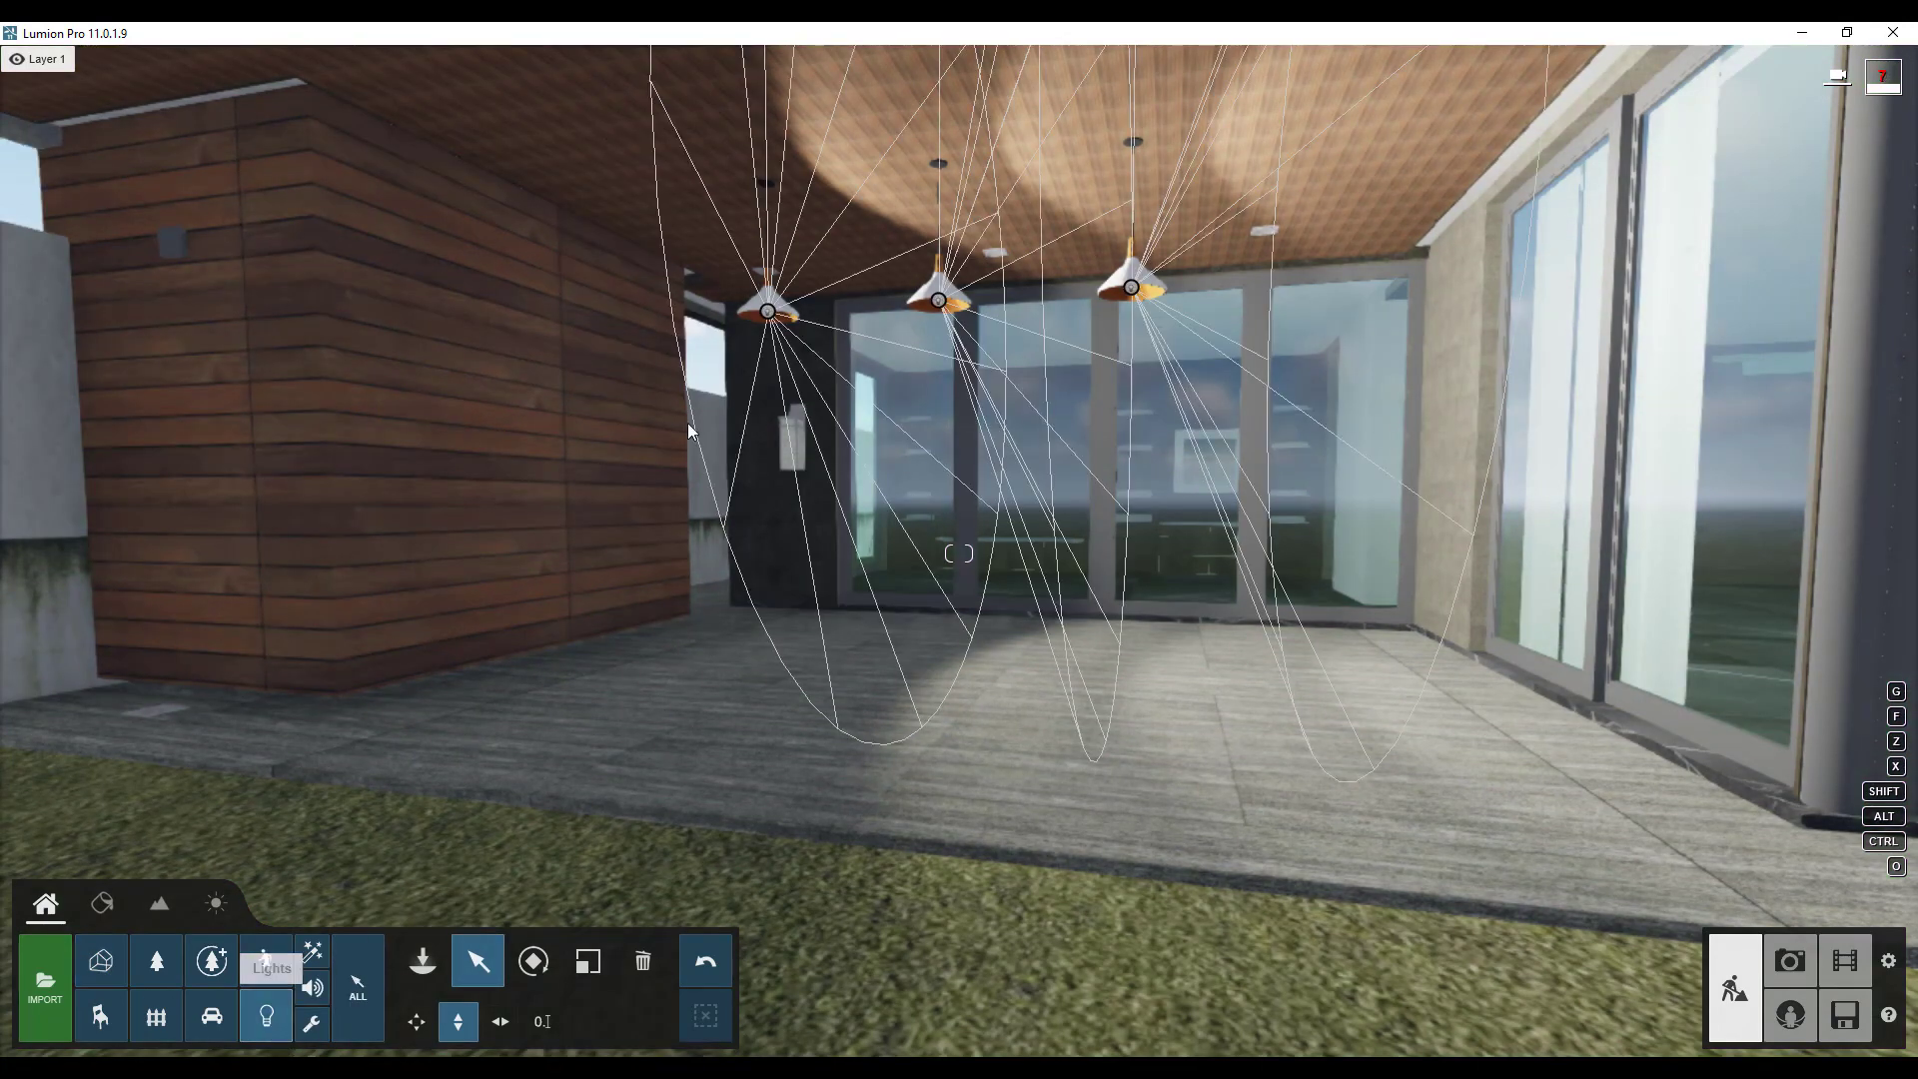
click(767, 311)
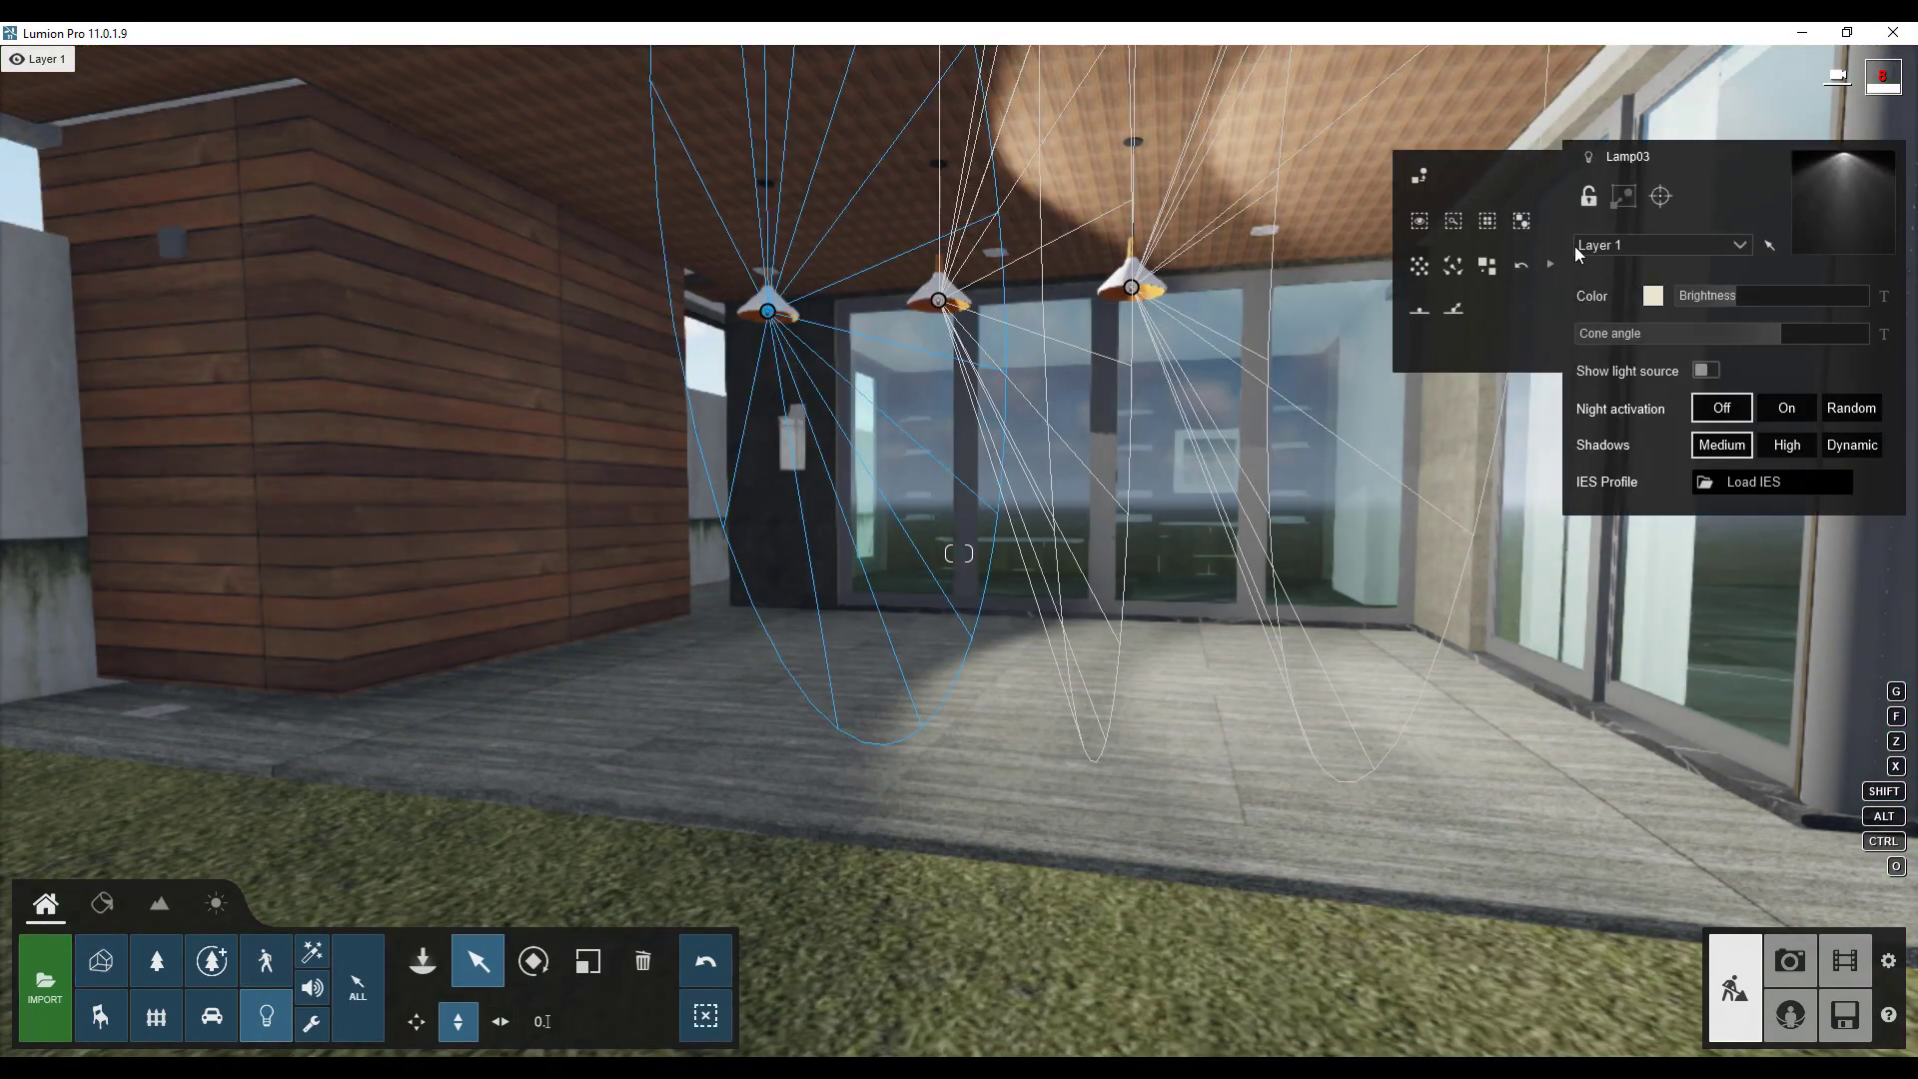
click(1485, 225)
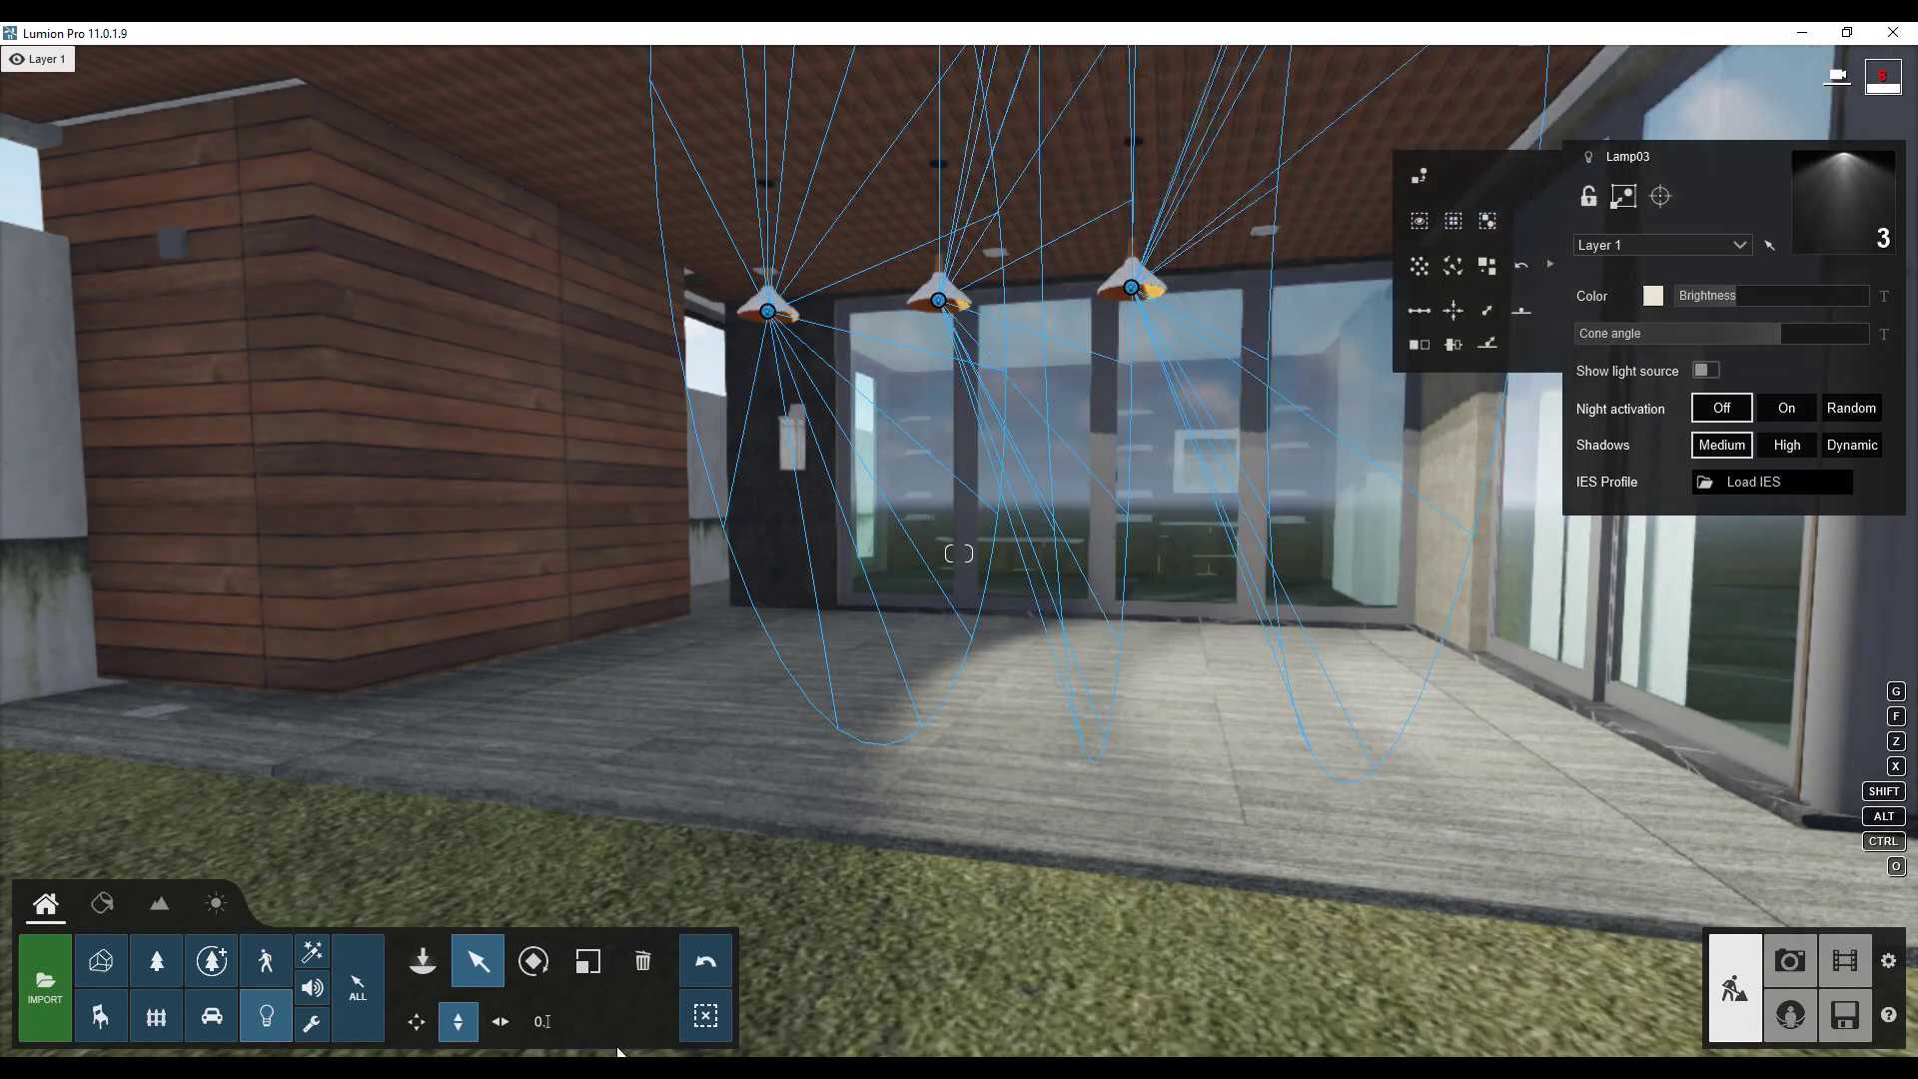
click(533, 961)
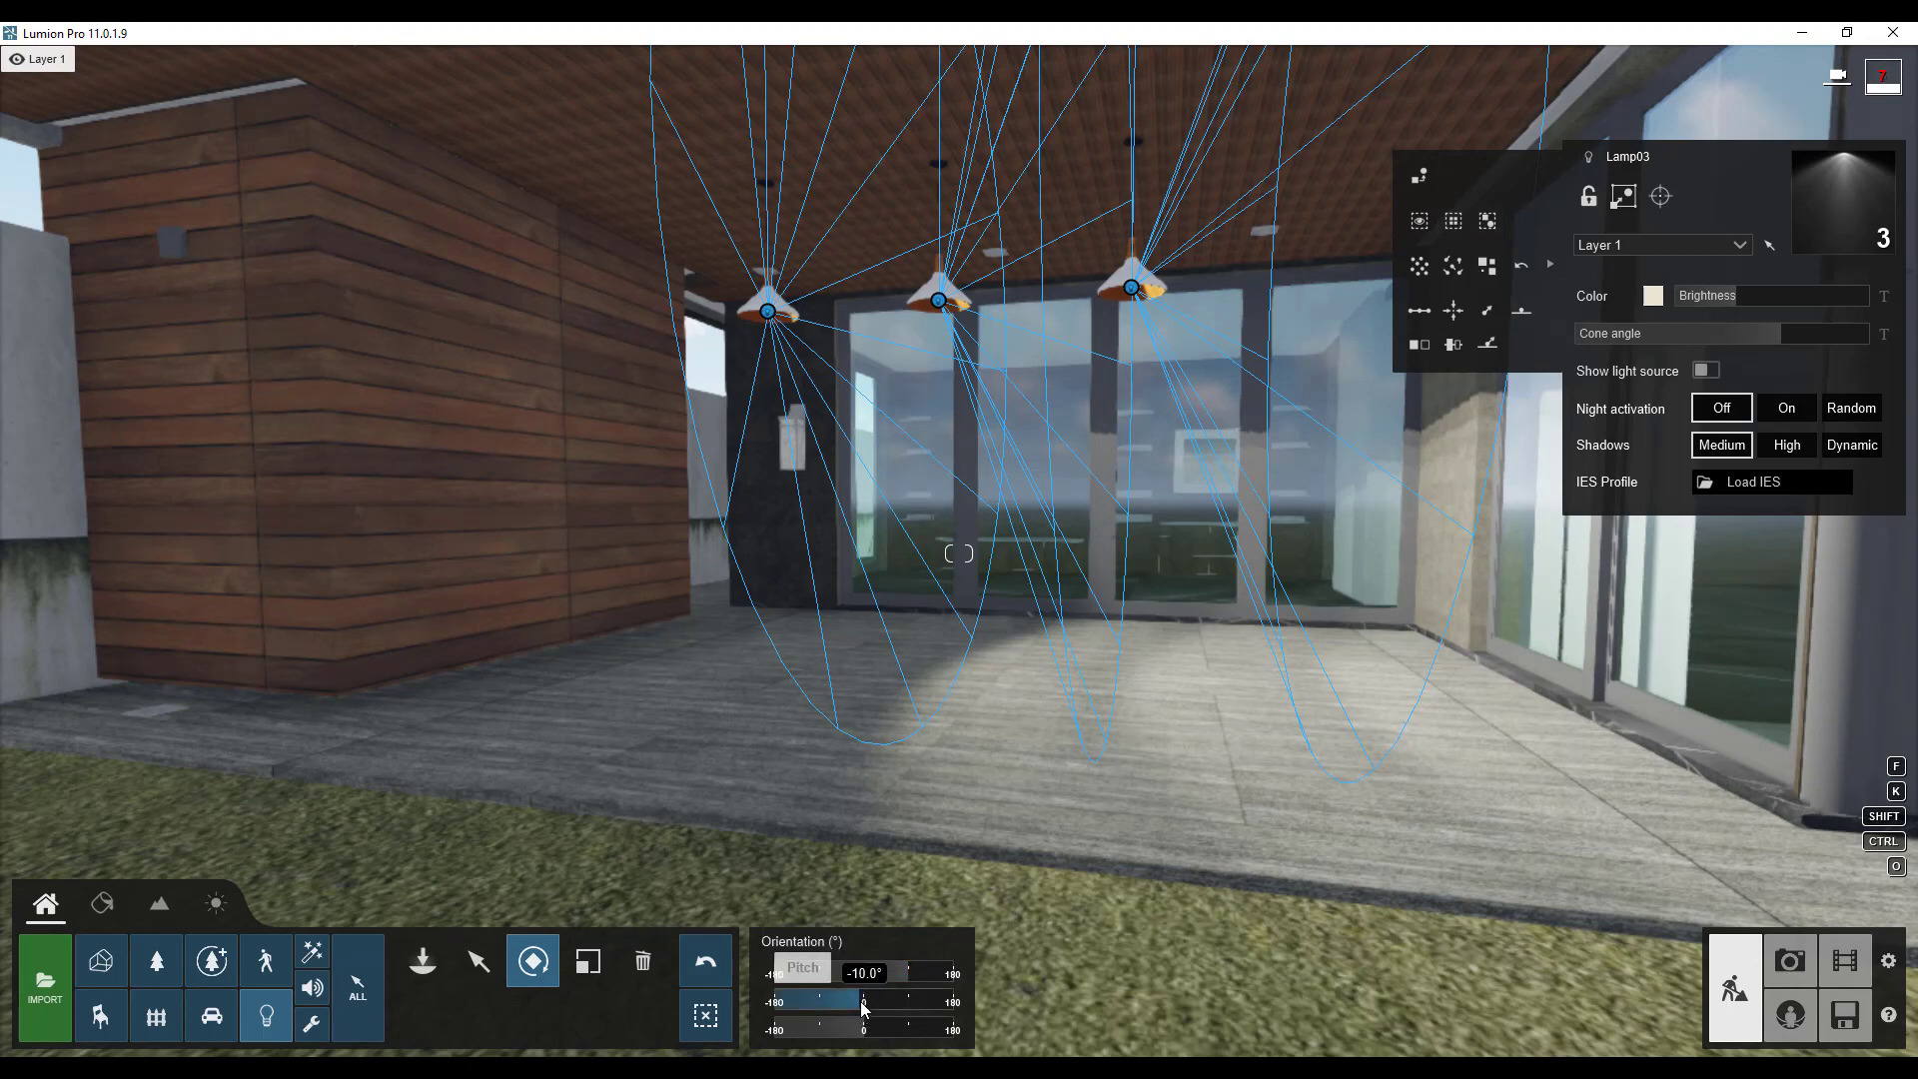
drag(865, 1009, 911, 1009)
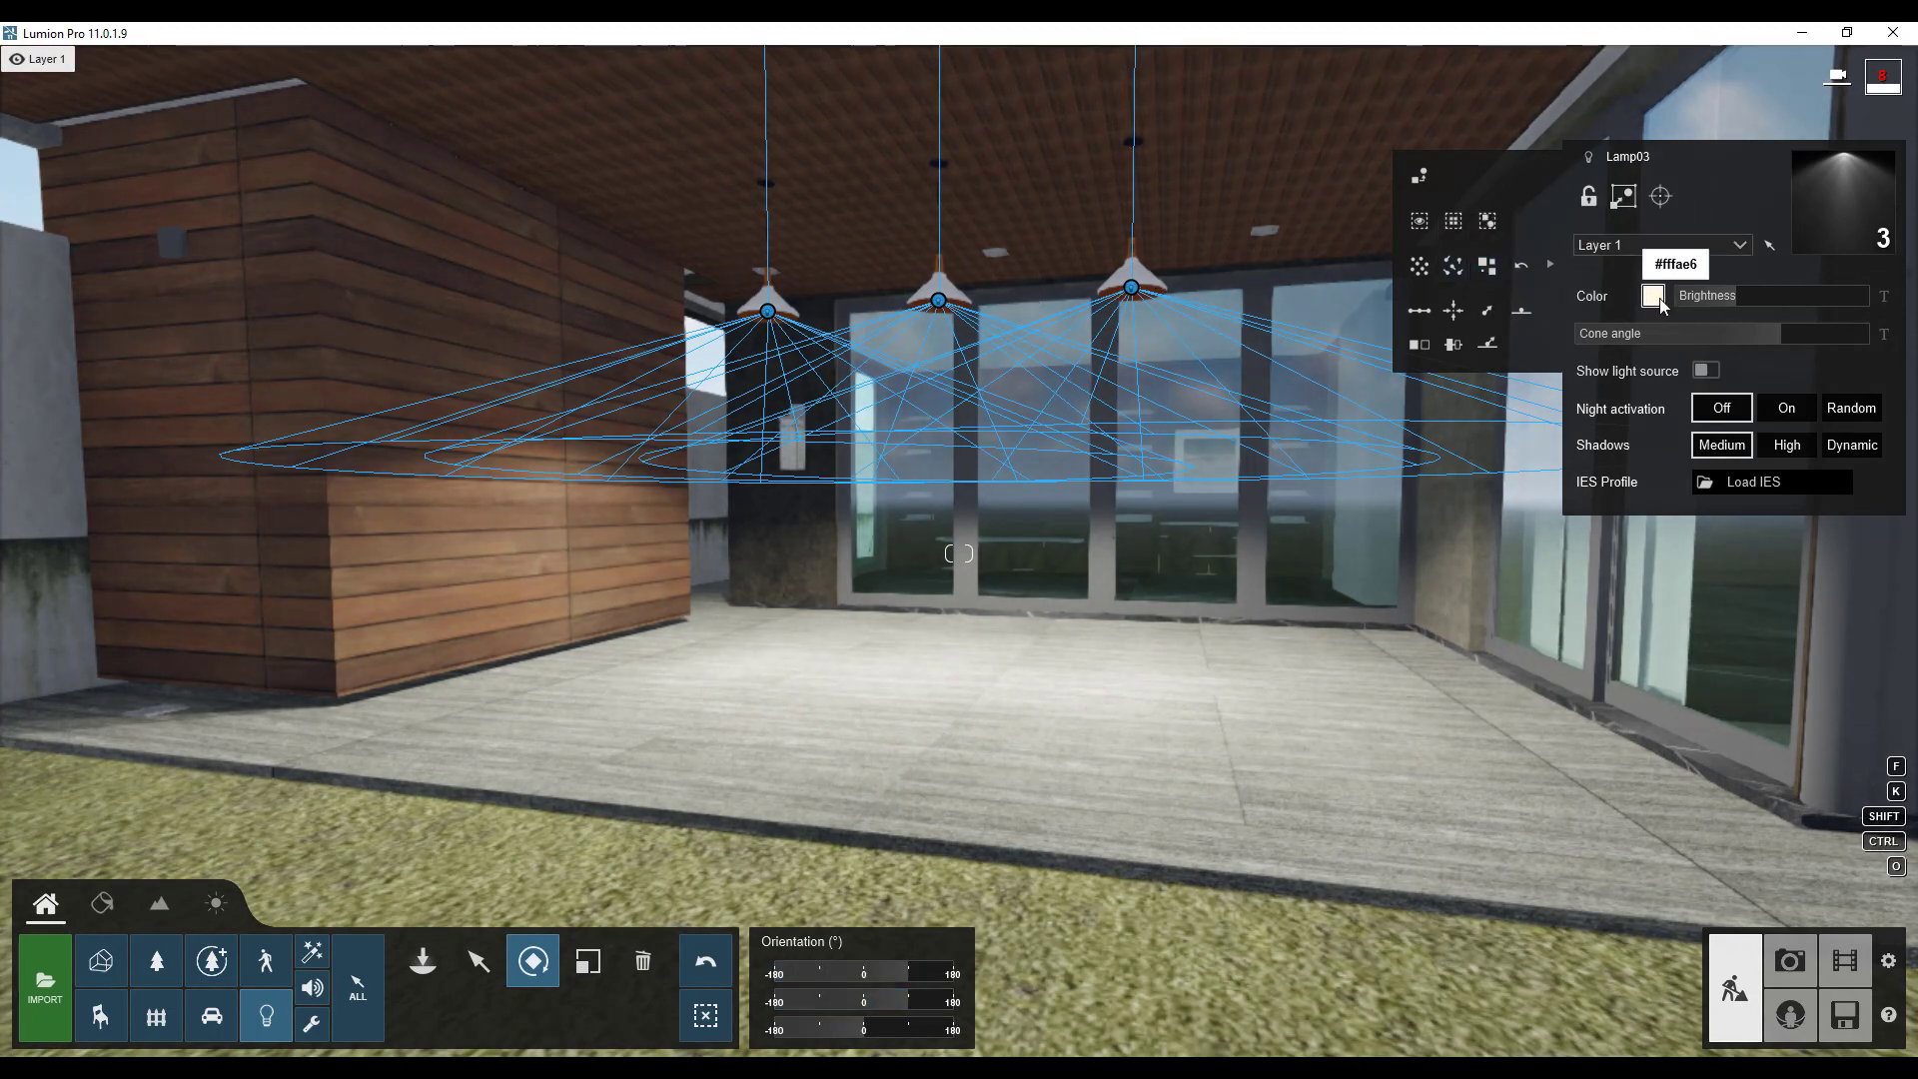
Change the light colour of the three selected spotlights to green.
click(1661, 299)
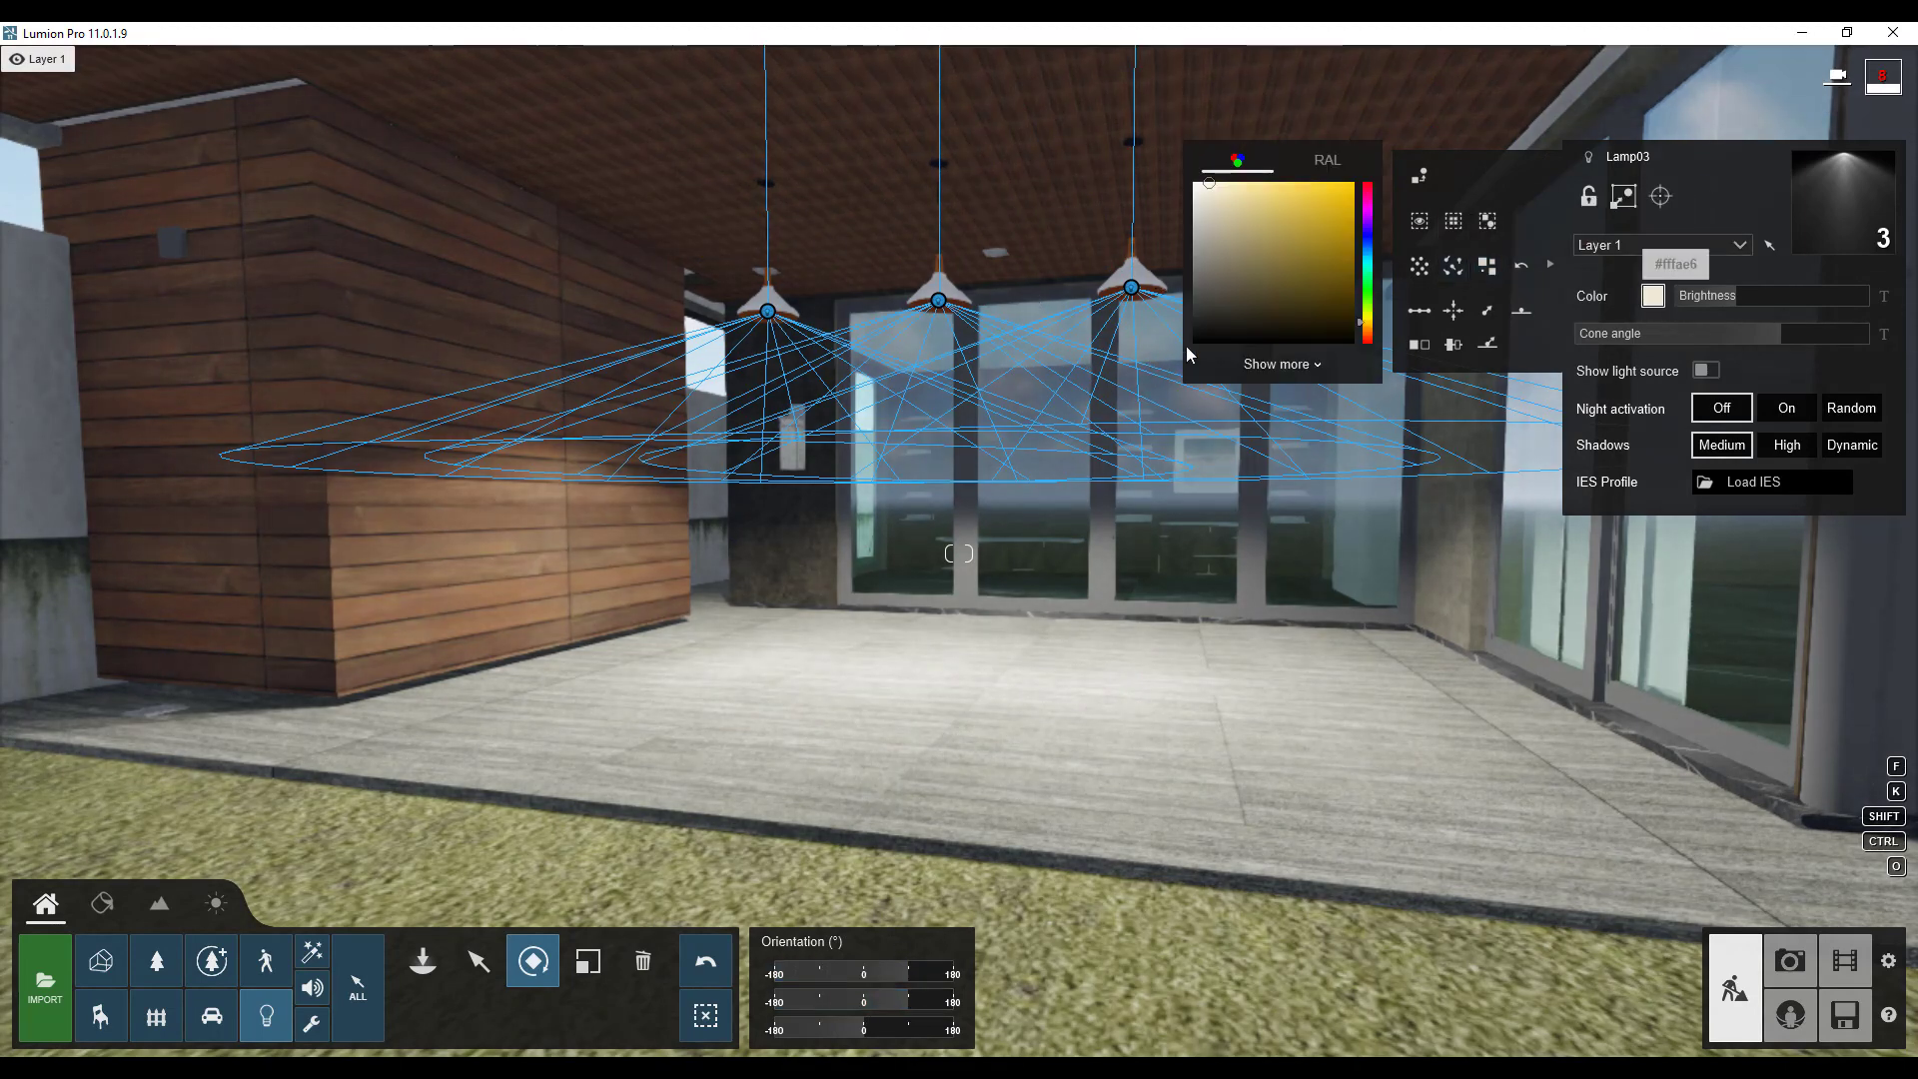
click(1368, 280)
click(1320, 266)
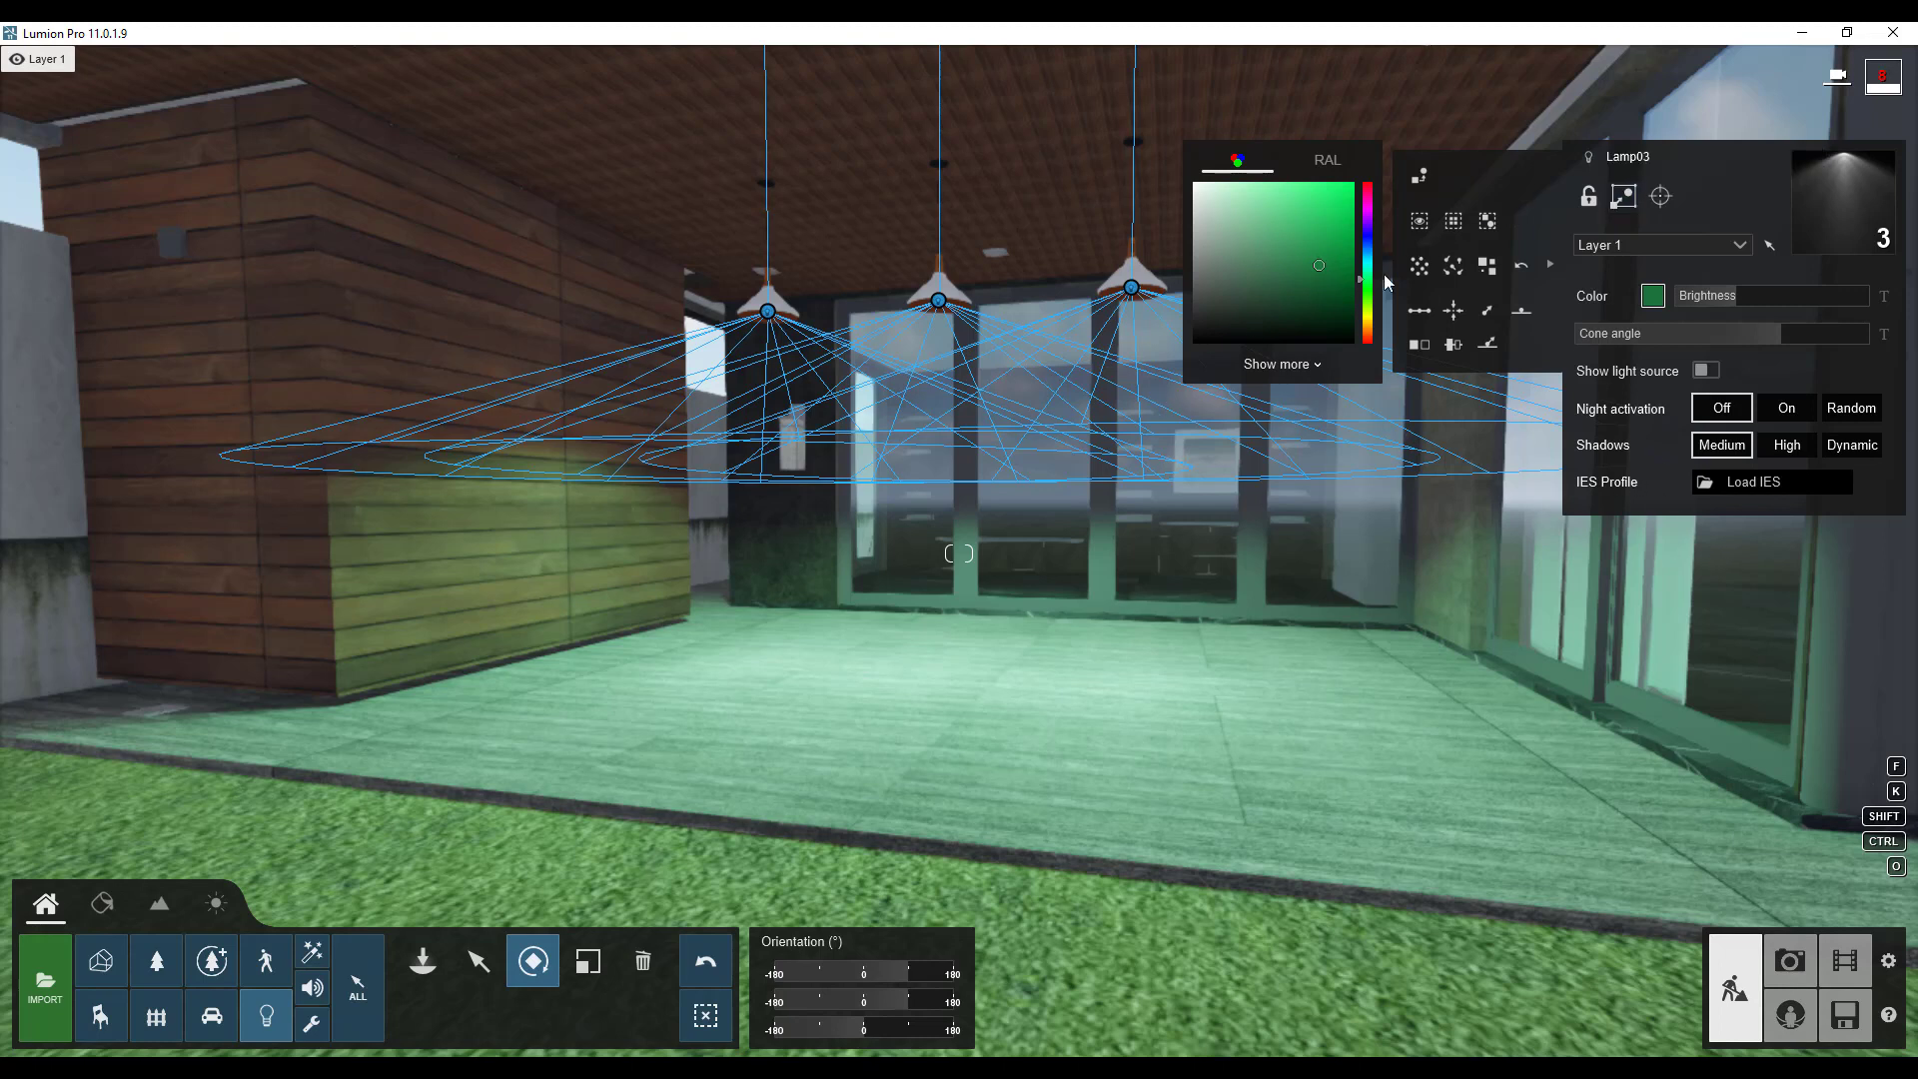
Delete the three selected spotlights from the terrace pendants.
click(642, 961)
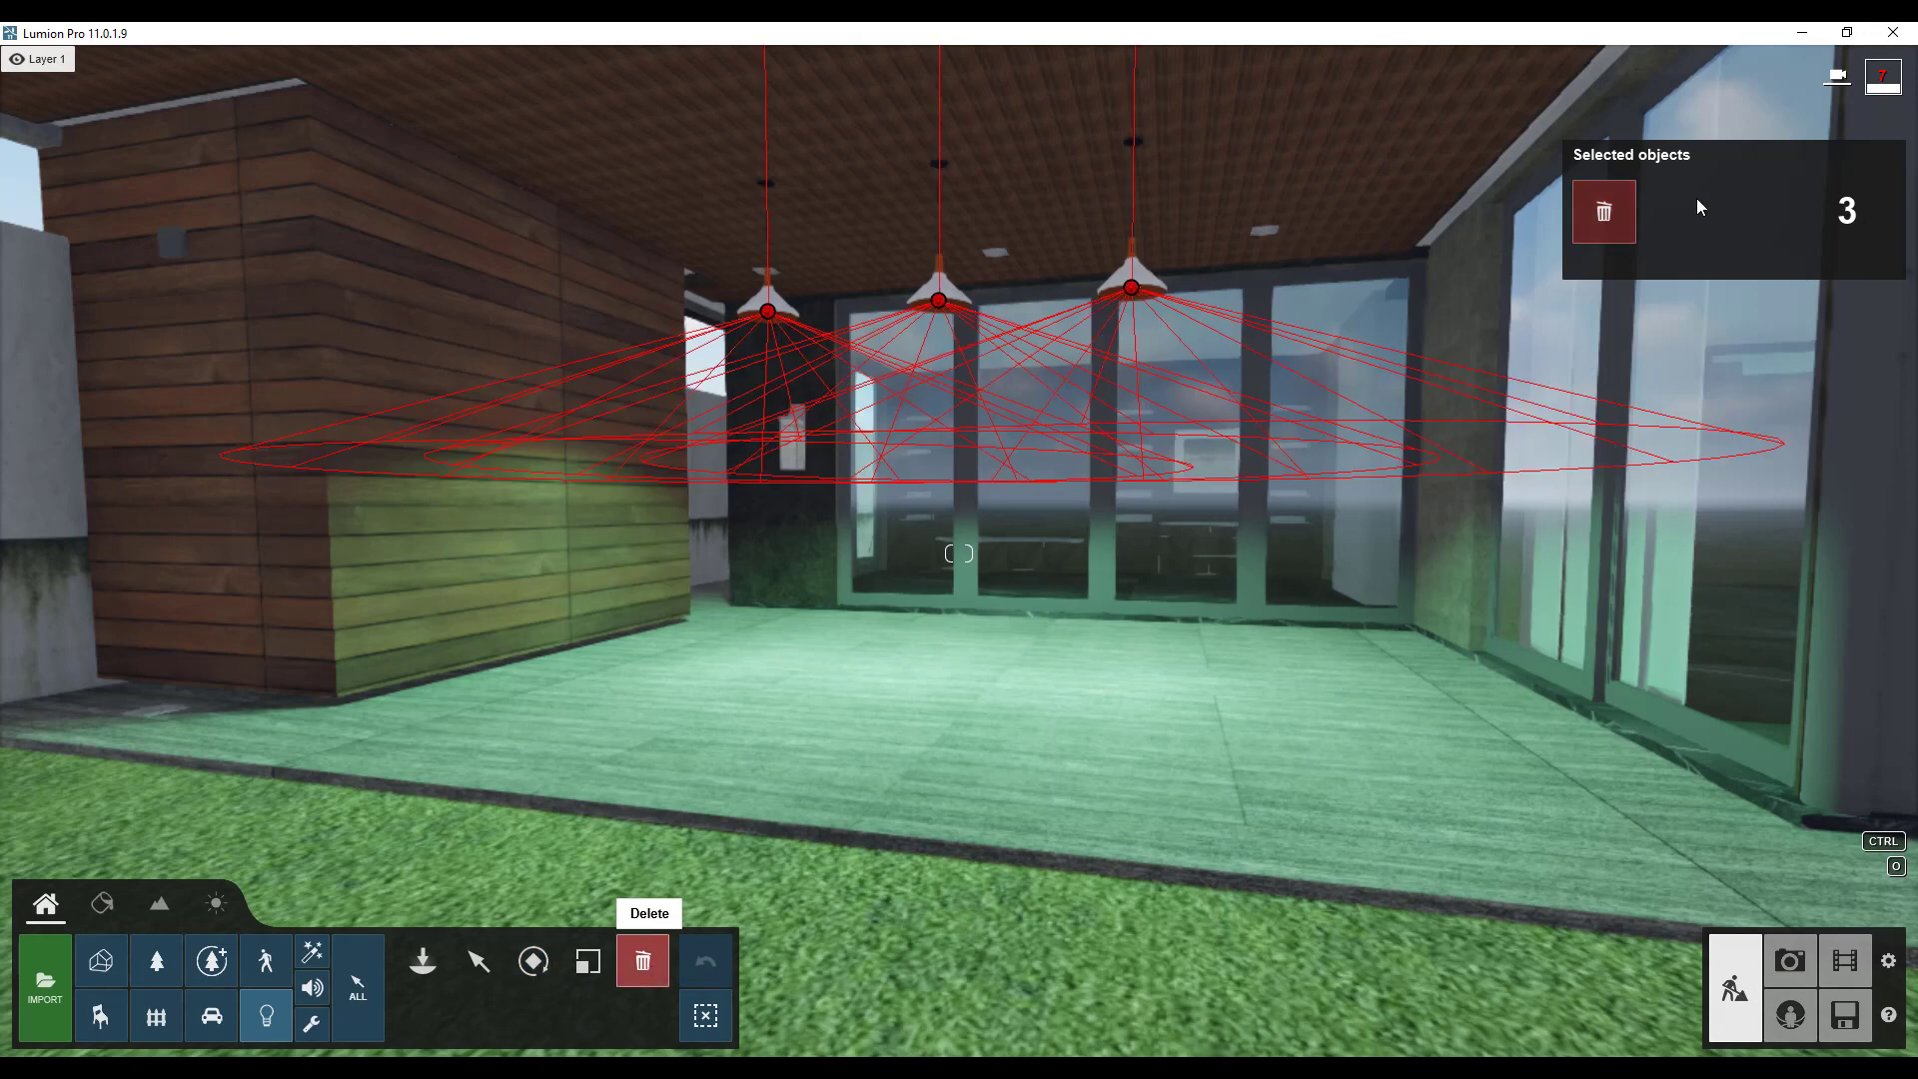
click(1603, 211)
right_drag(1141, 311, 1136, 250)
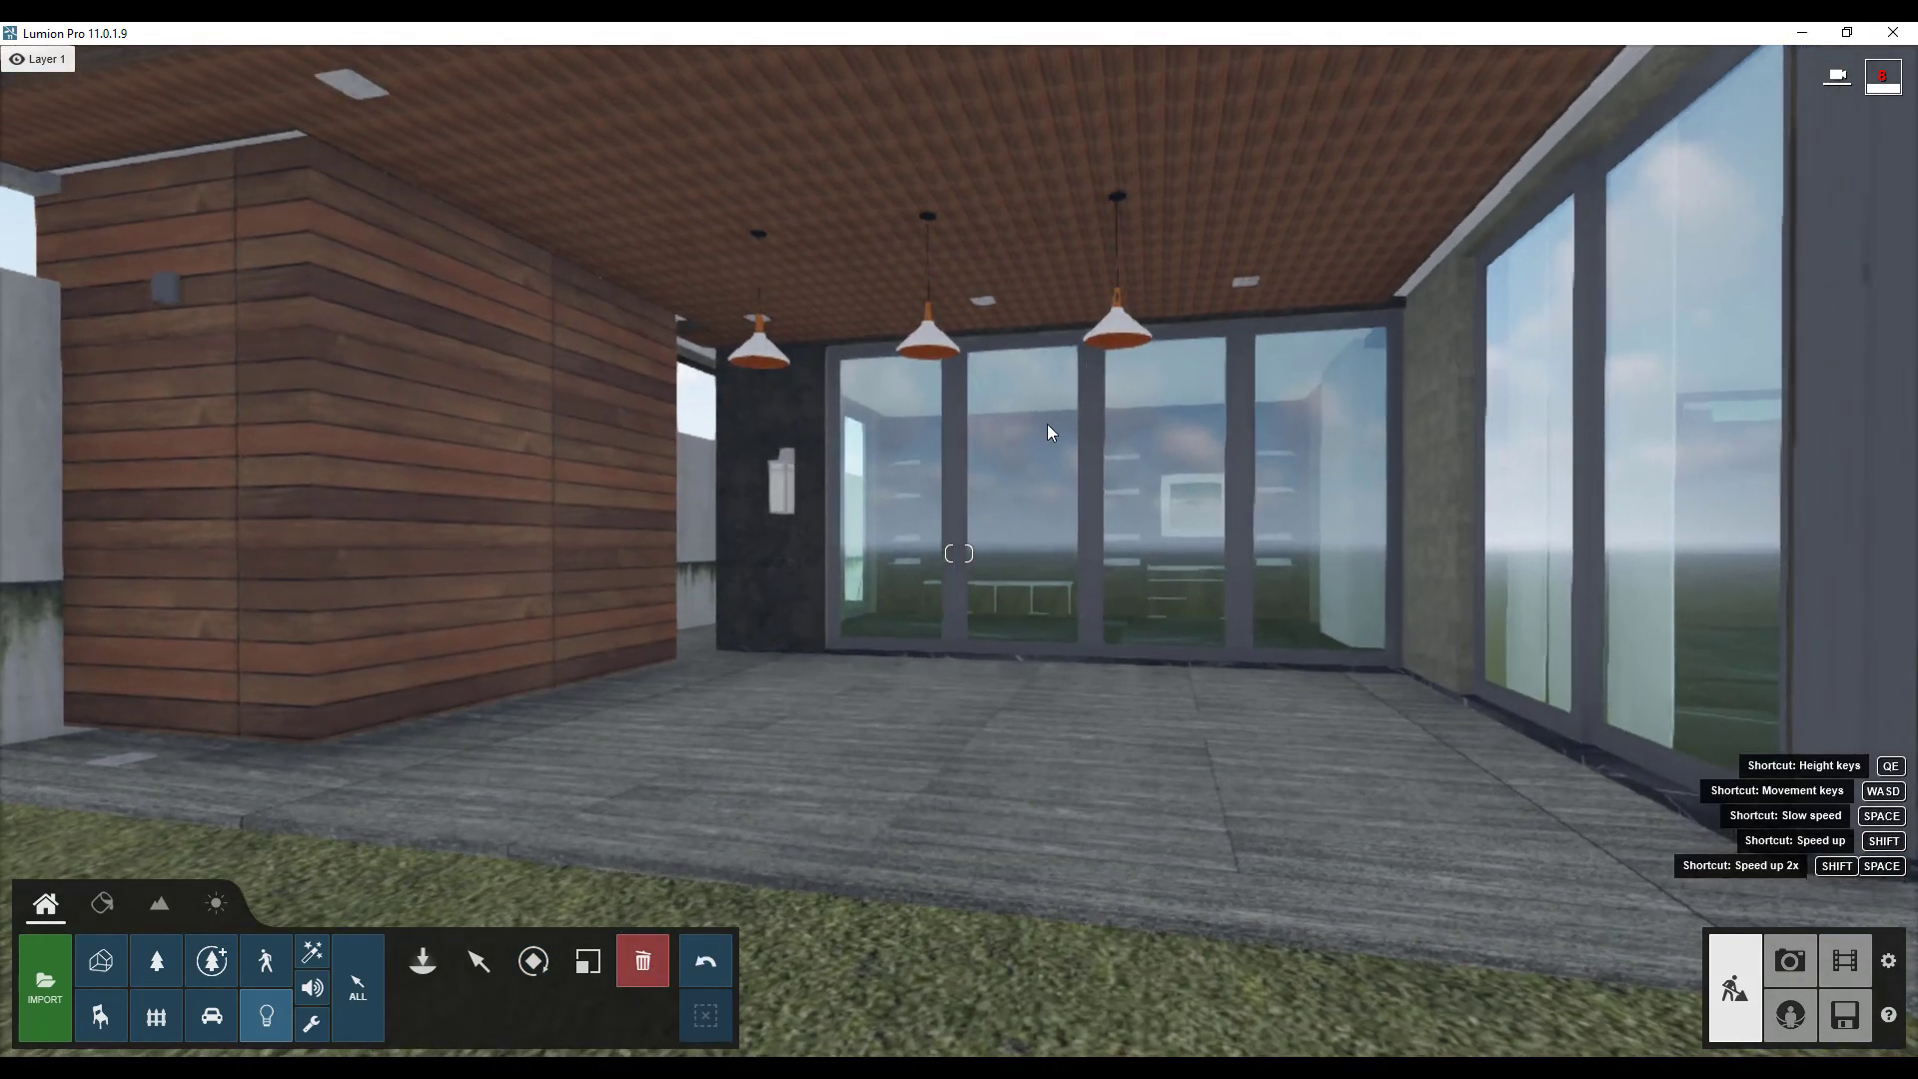
Place a white omni light on the bulb inside the middle terrace pendant.
click(424, 958)
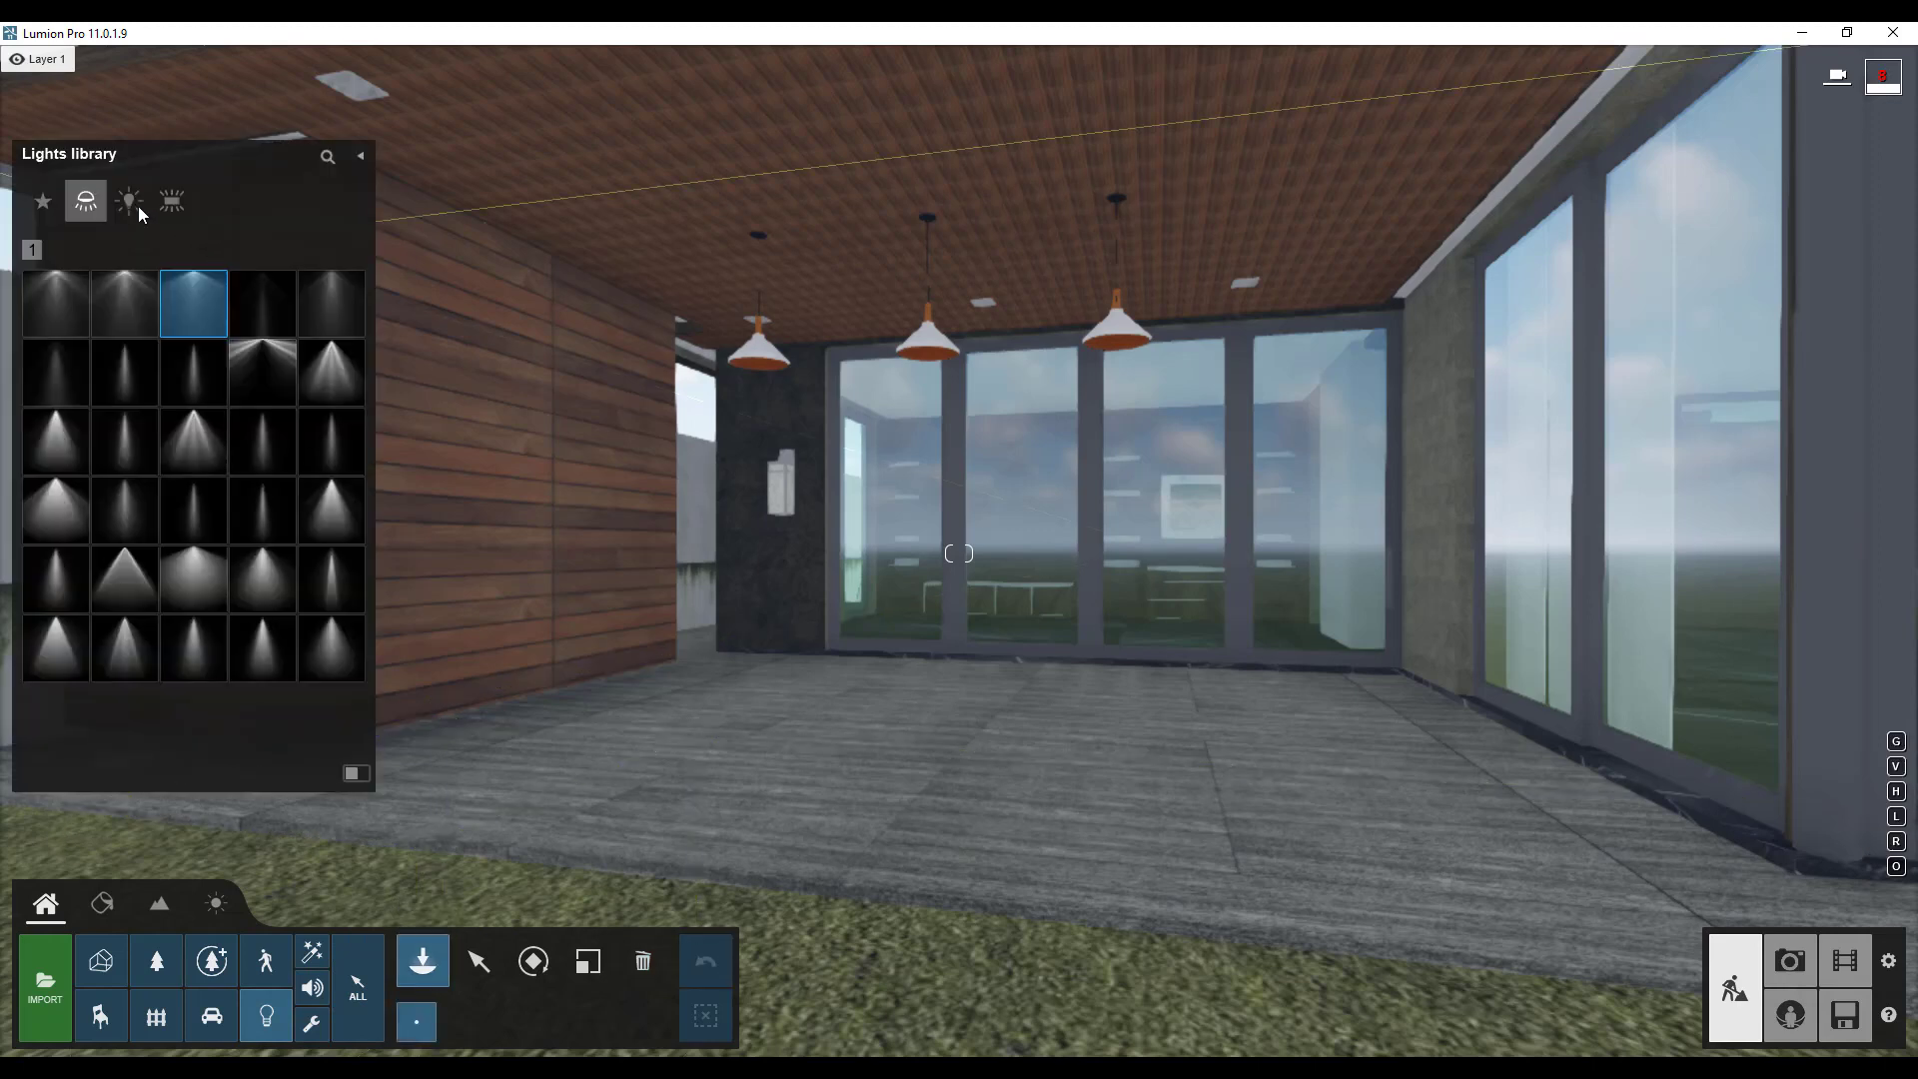
click(122, 204)
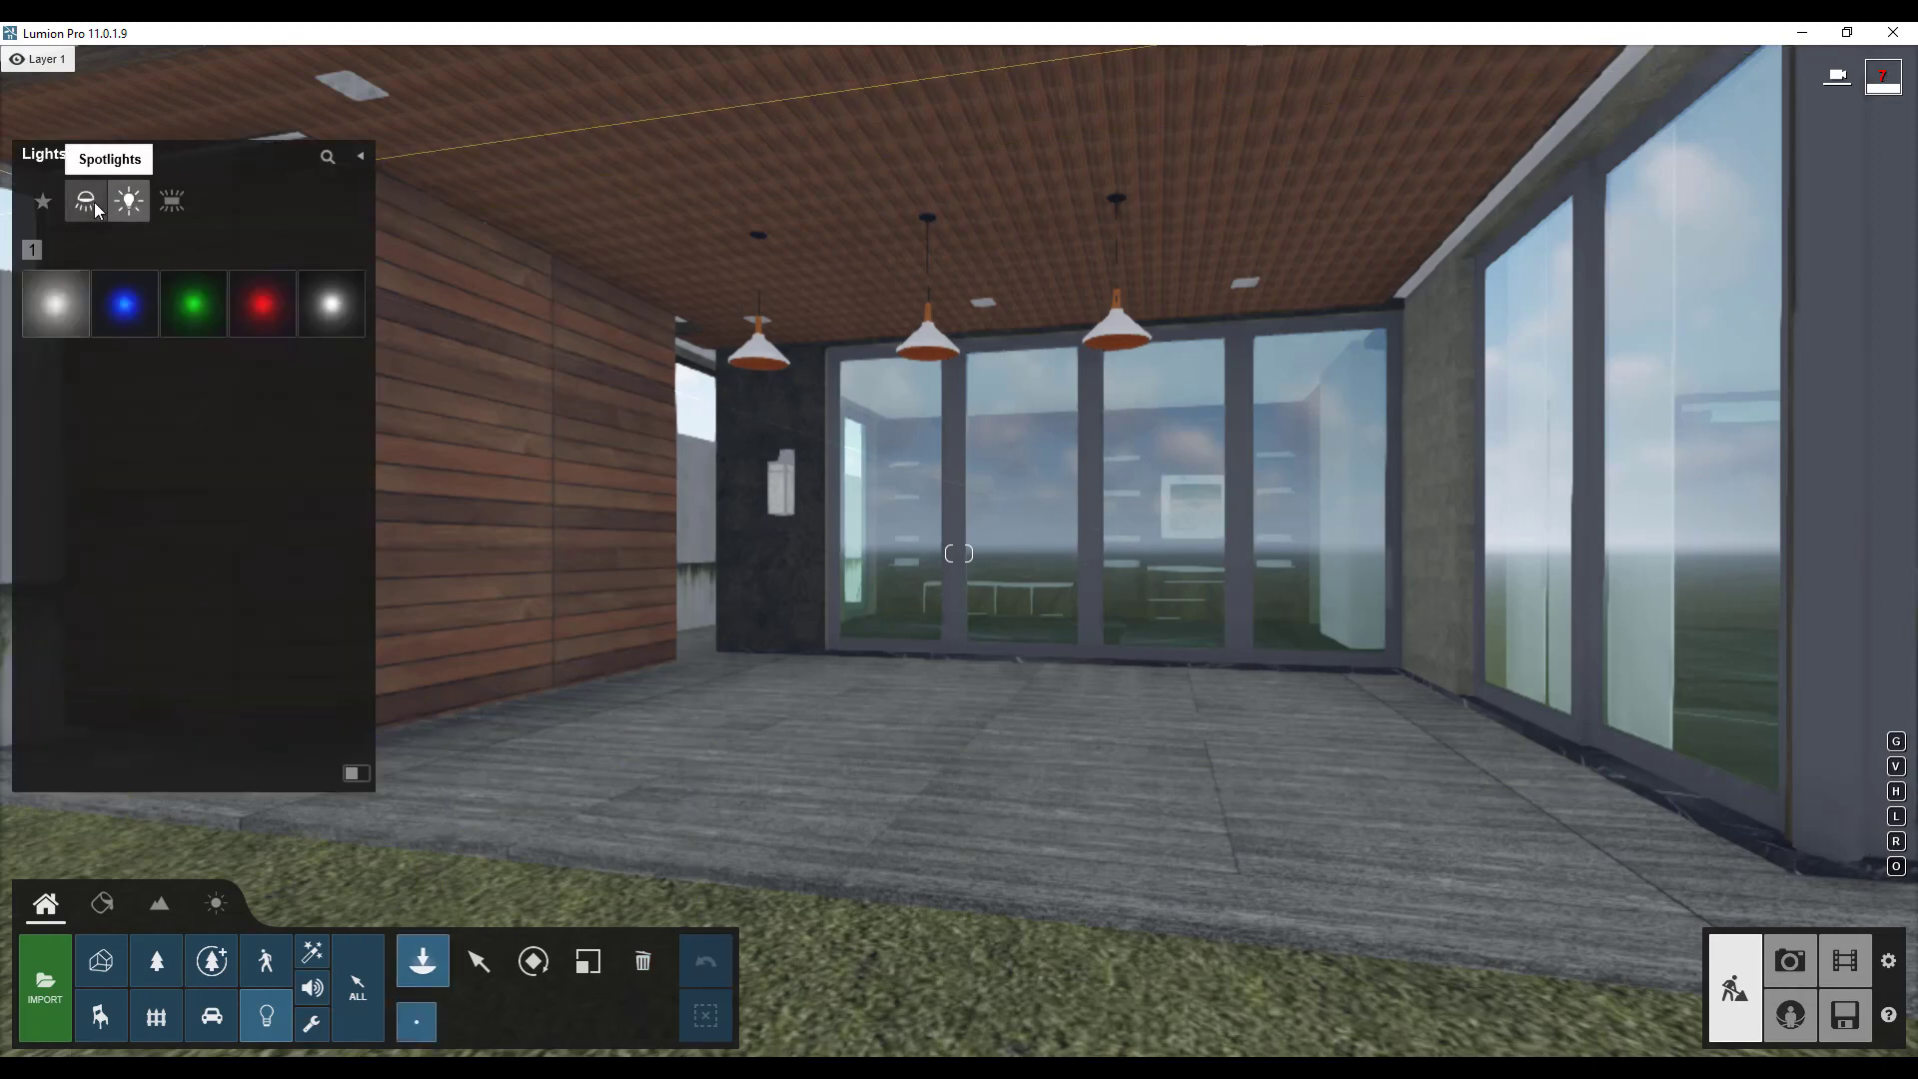
mouse_move(63, 322)
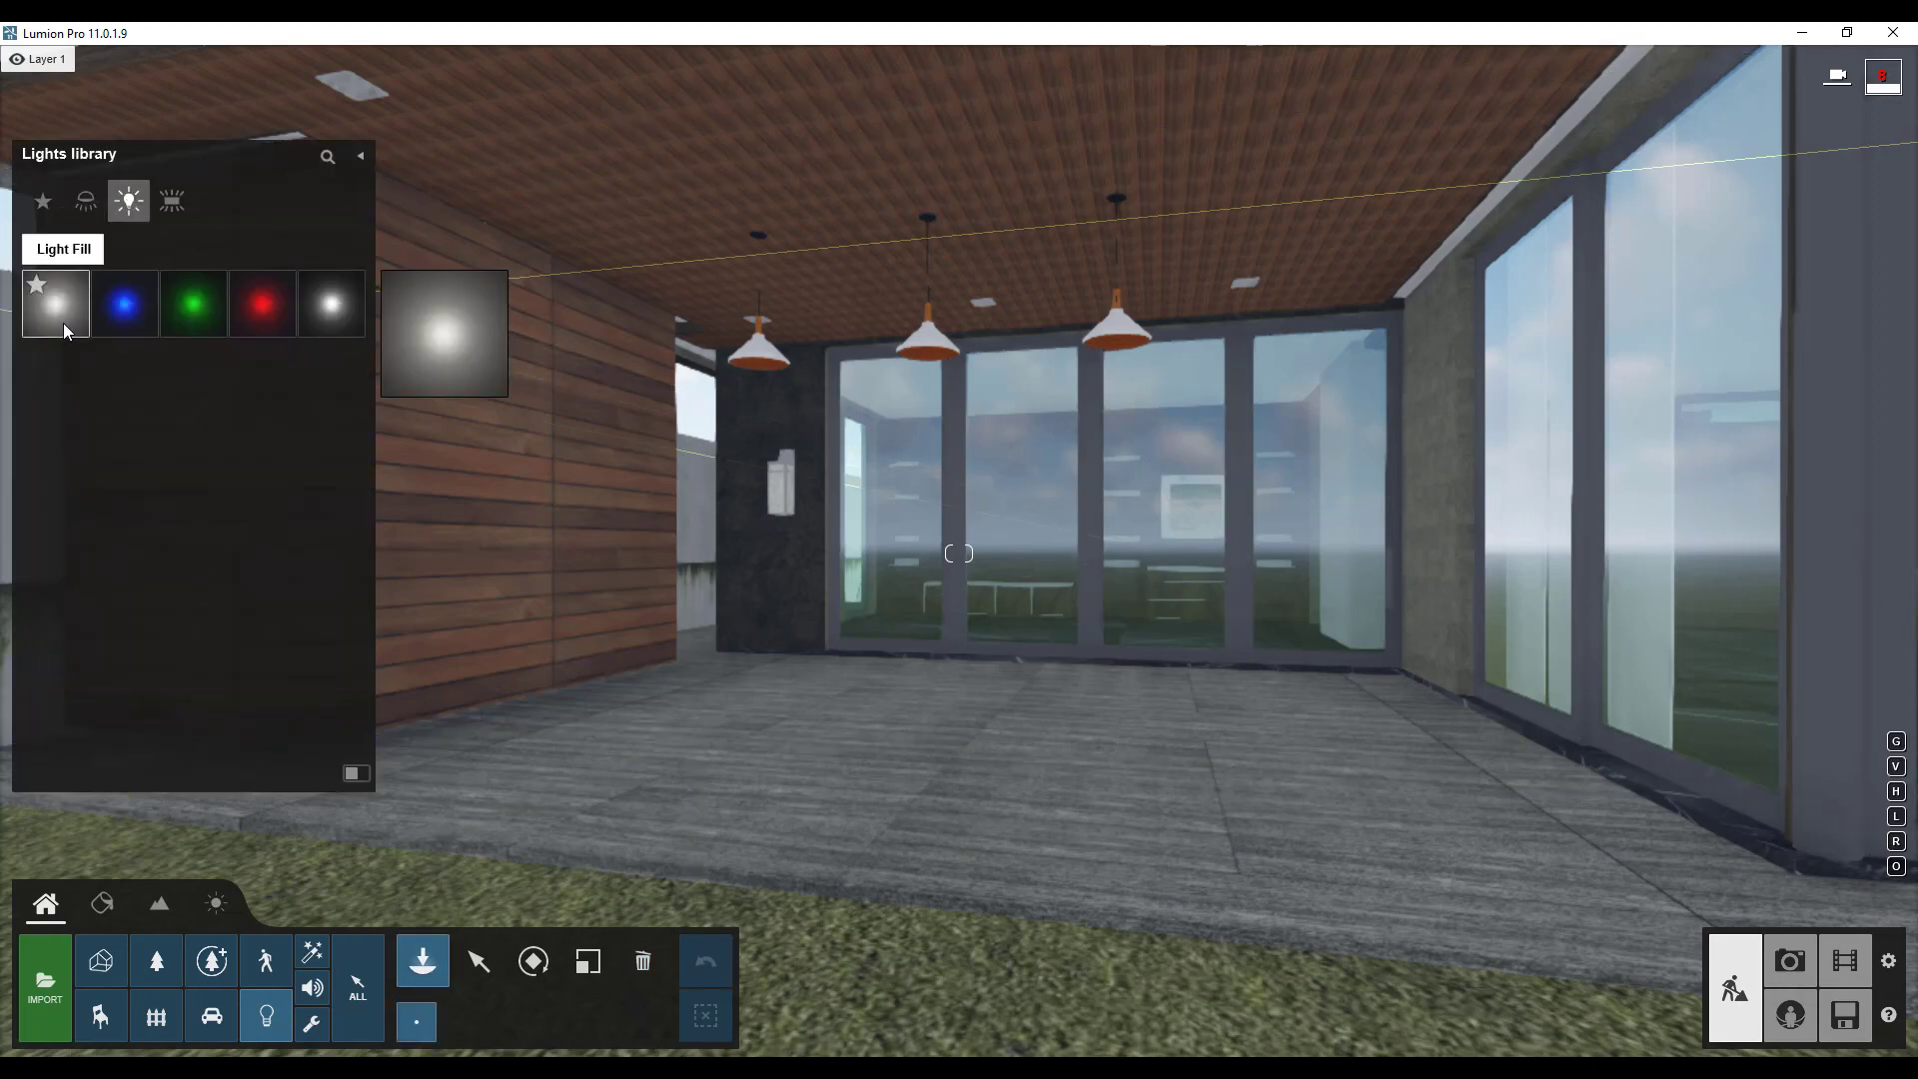
click(310, 321)
key(w)
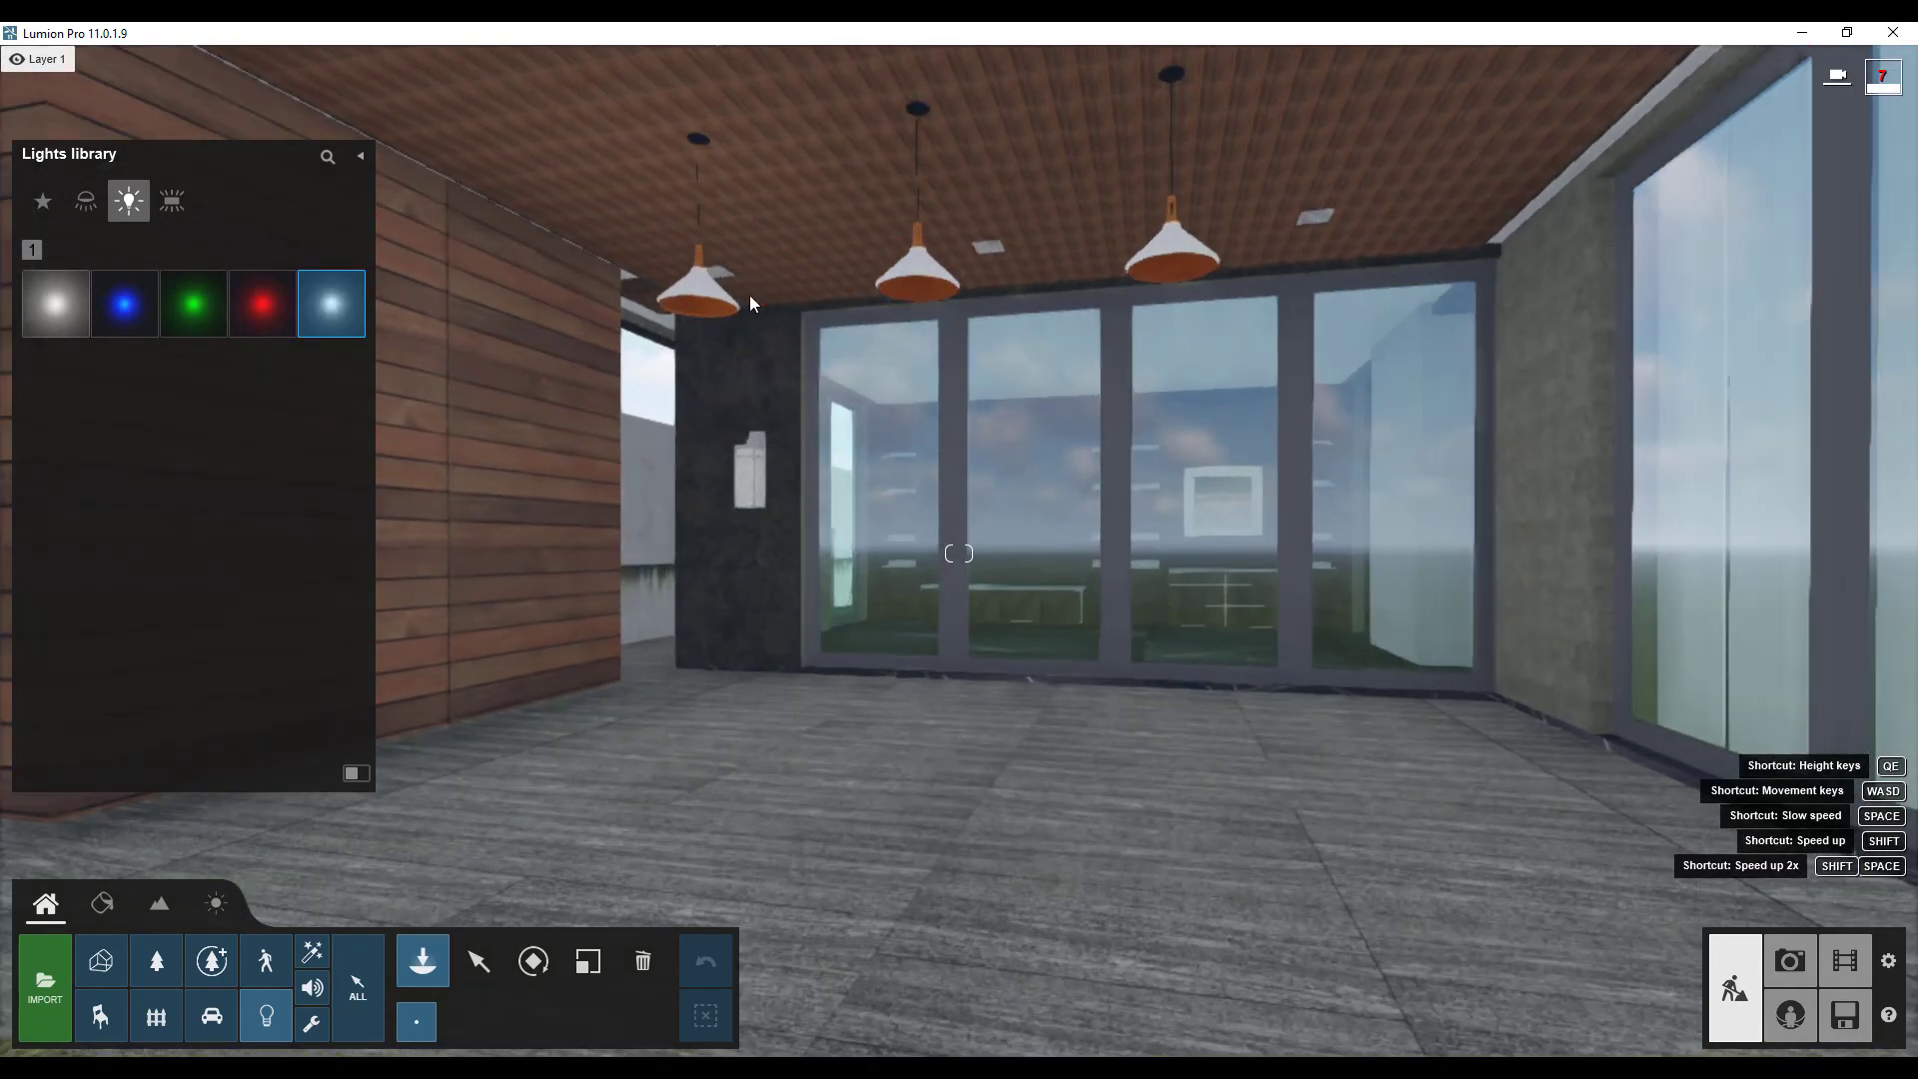
right_drag(931, 359, 931, 303)
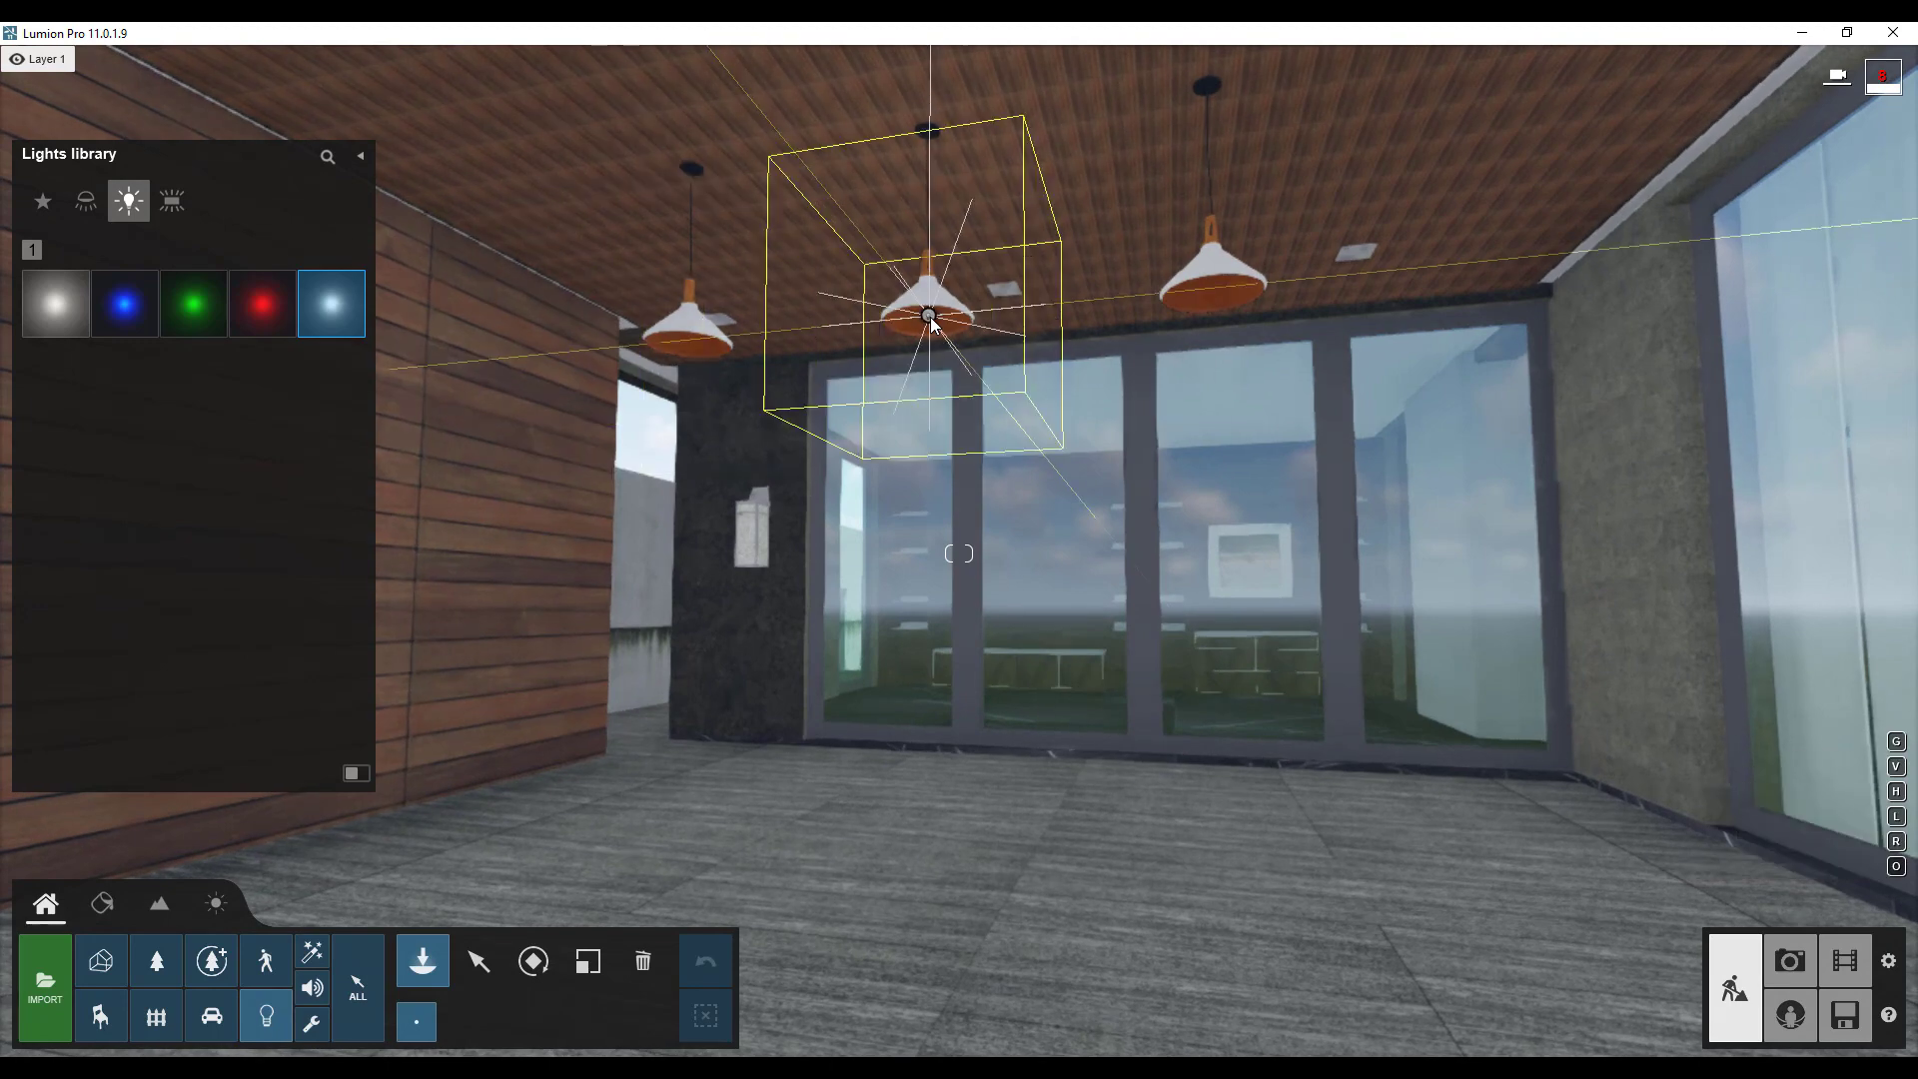
key(w)
right_drag(923, 297, 875, 238)
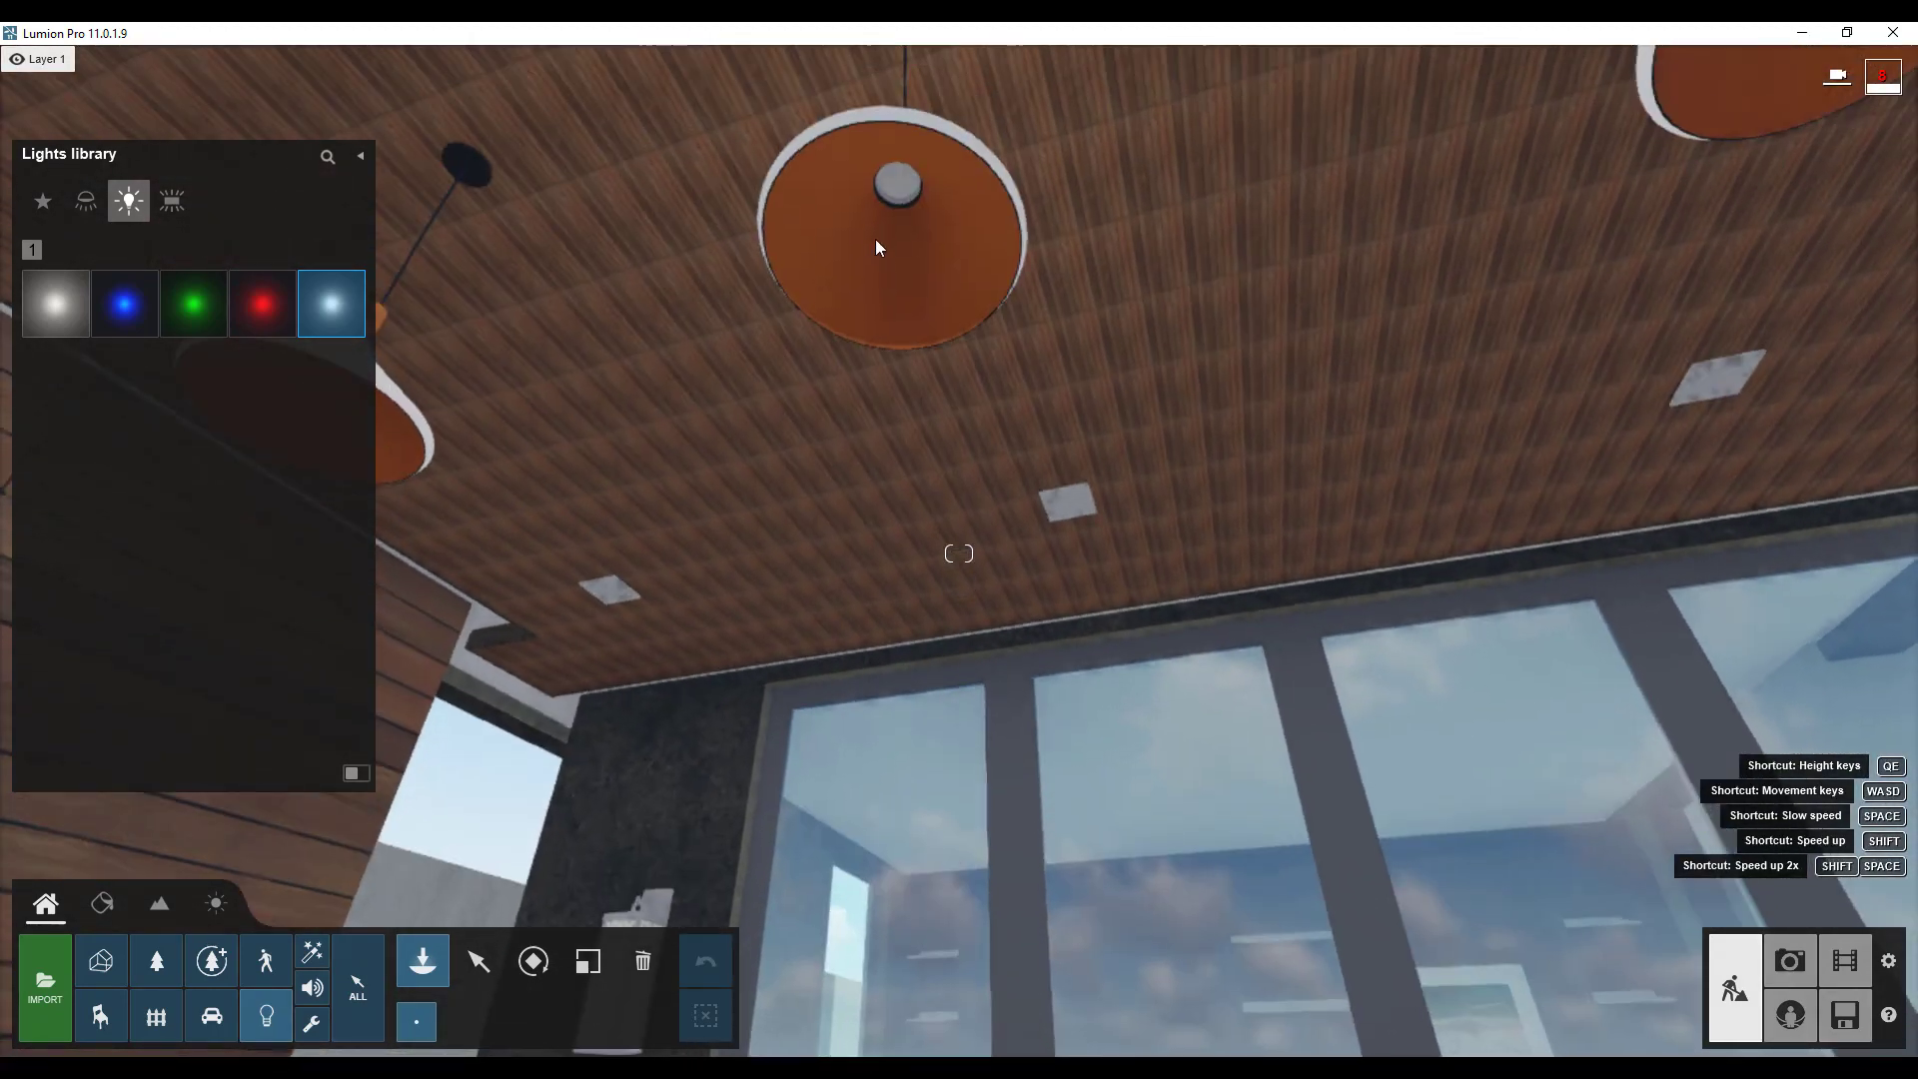
click(898, 225)
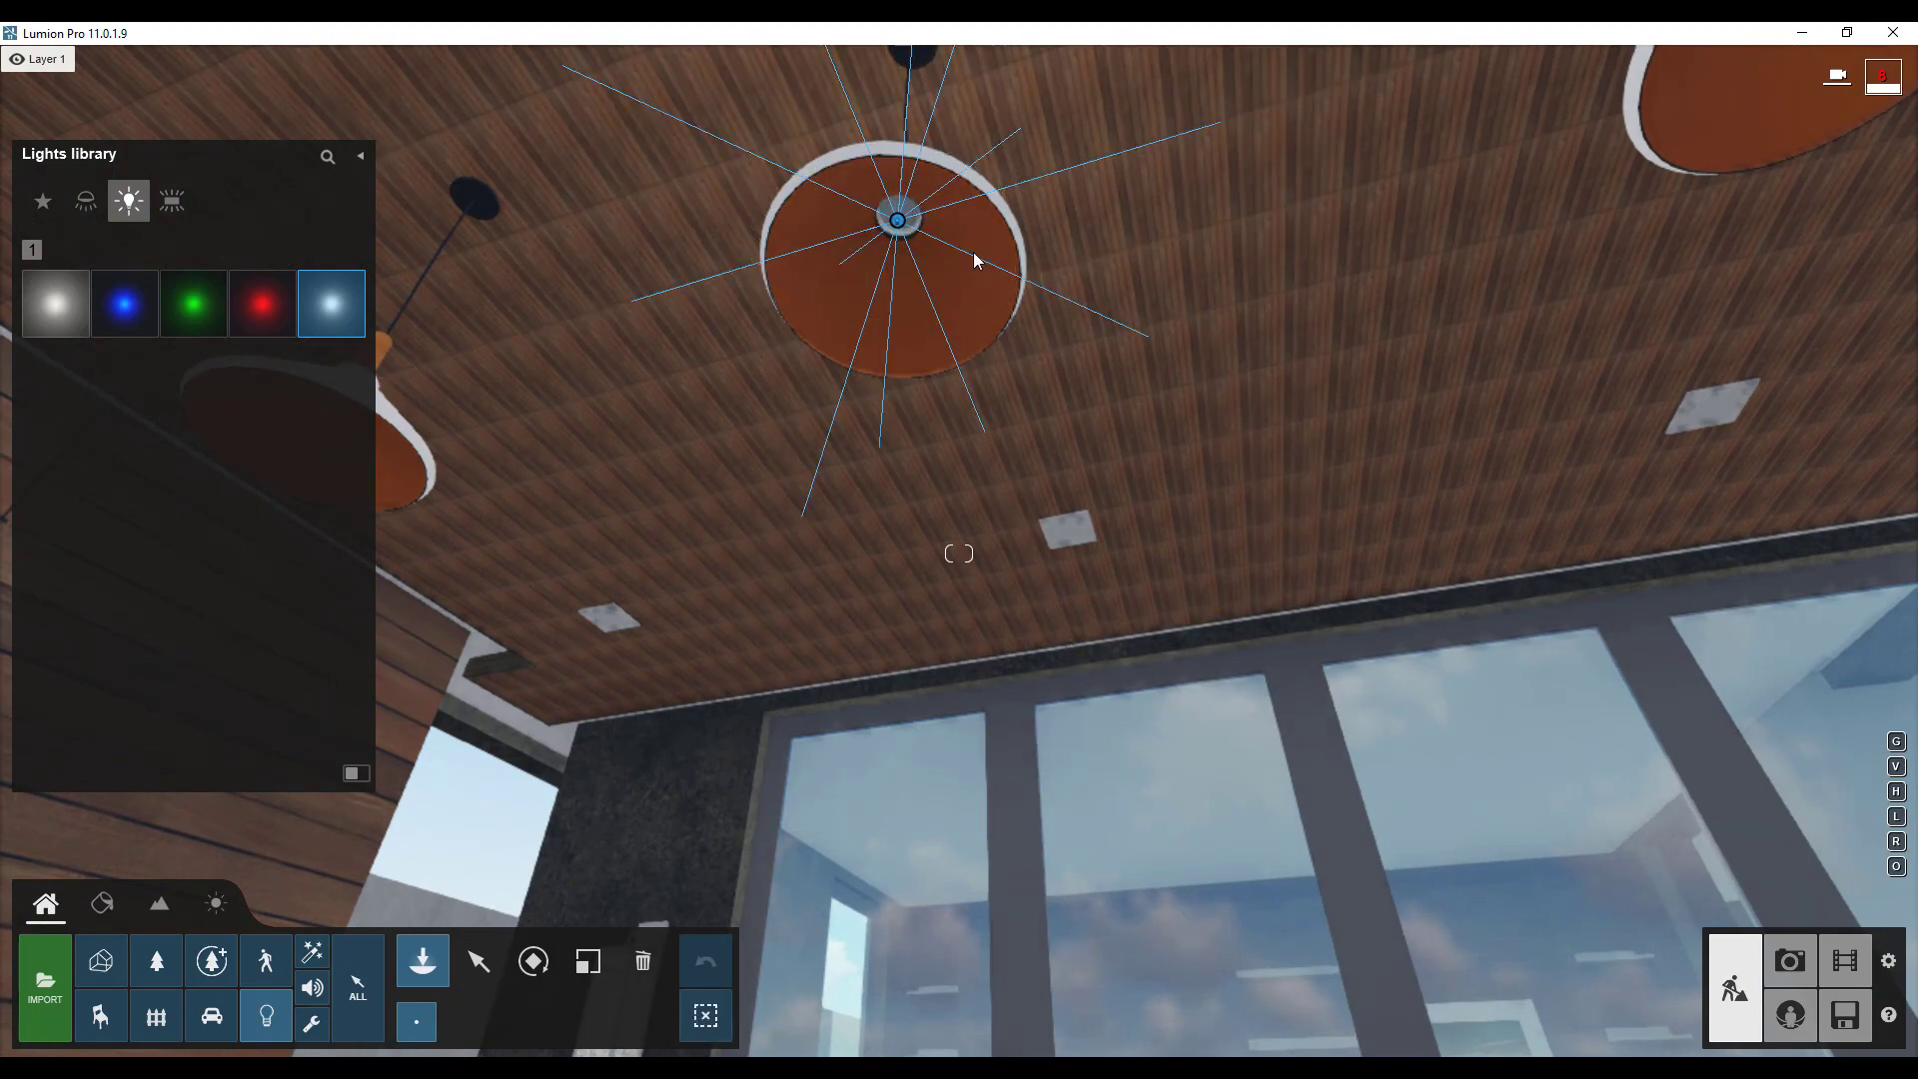
Select the omni light at the middle pendant and lower it slightly inside the shade.
right_drag(929, 276, 907, 308)
key(s)
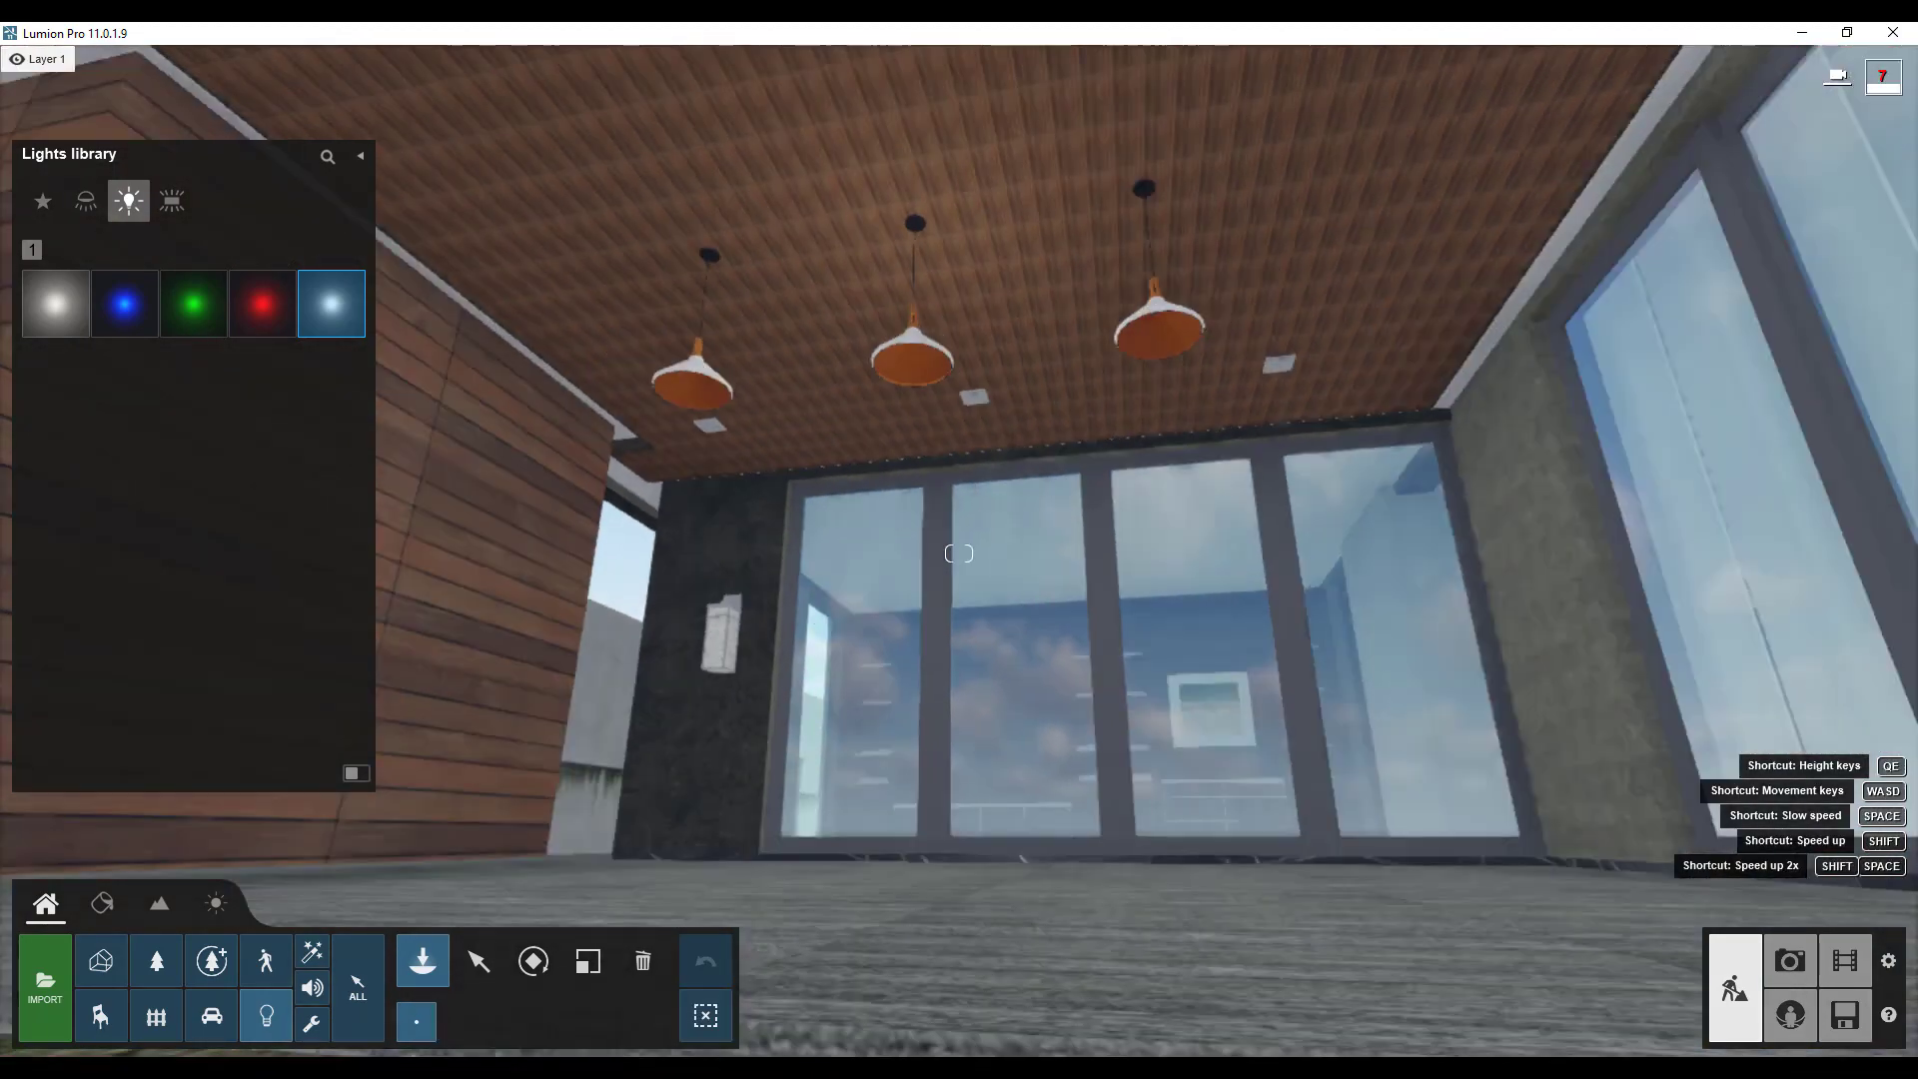
key(s)
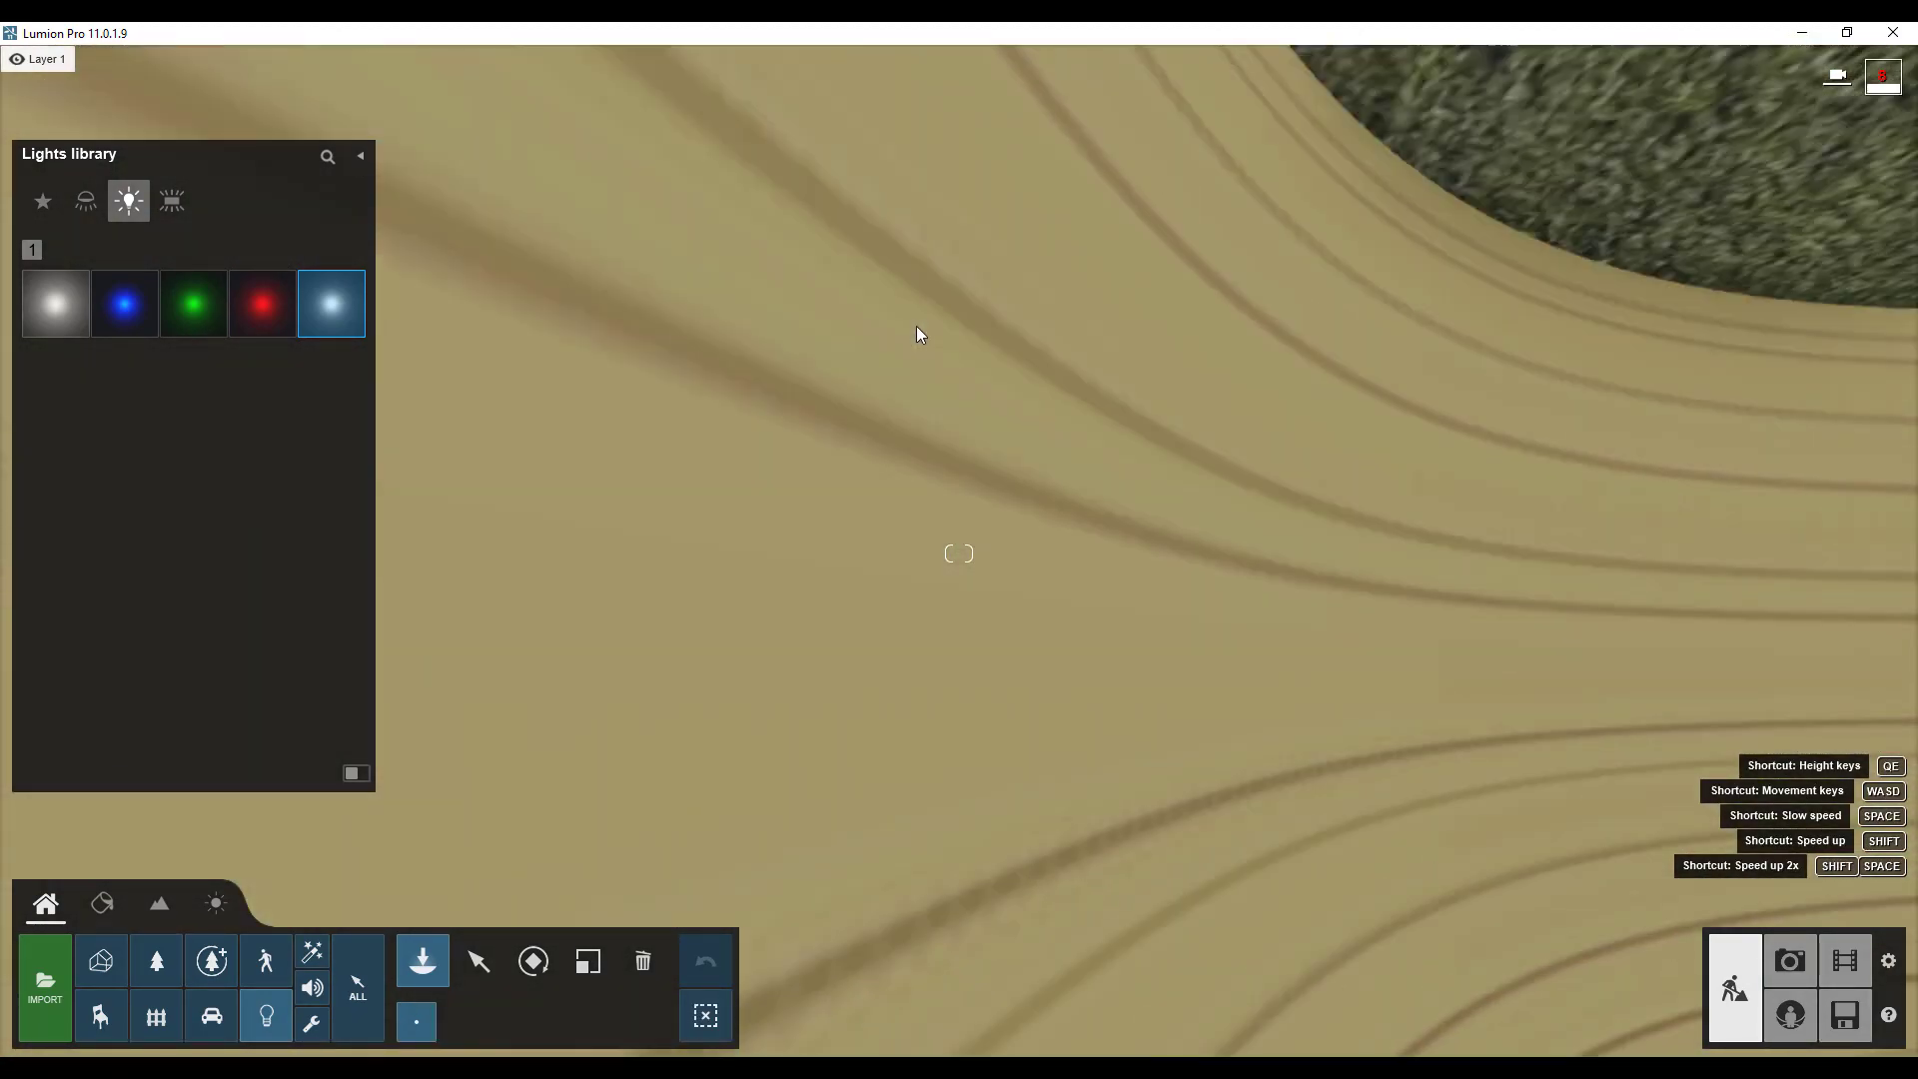
key(w)
right_drag(915, 325, 907, 429)
key(q)
key(w)
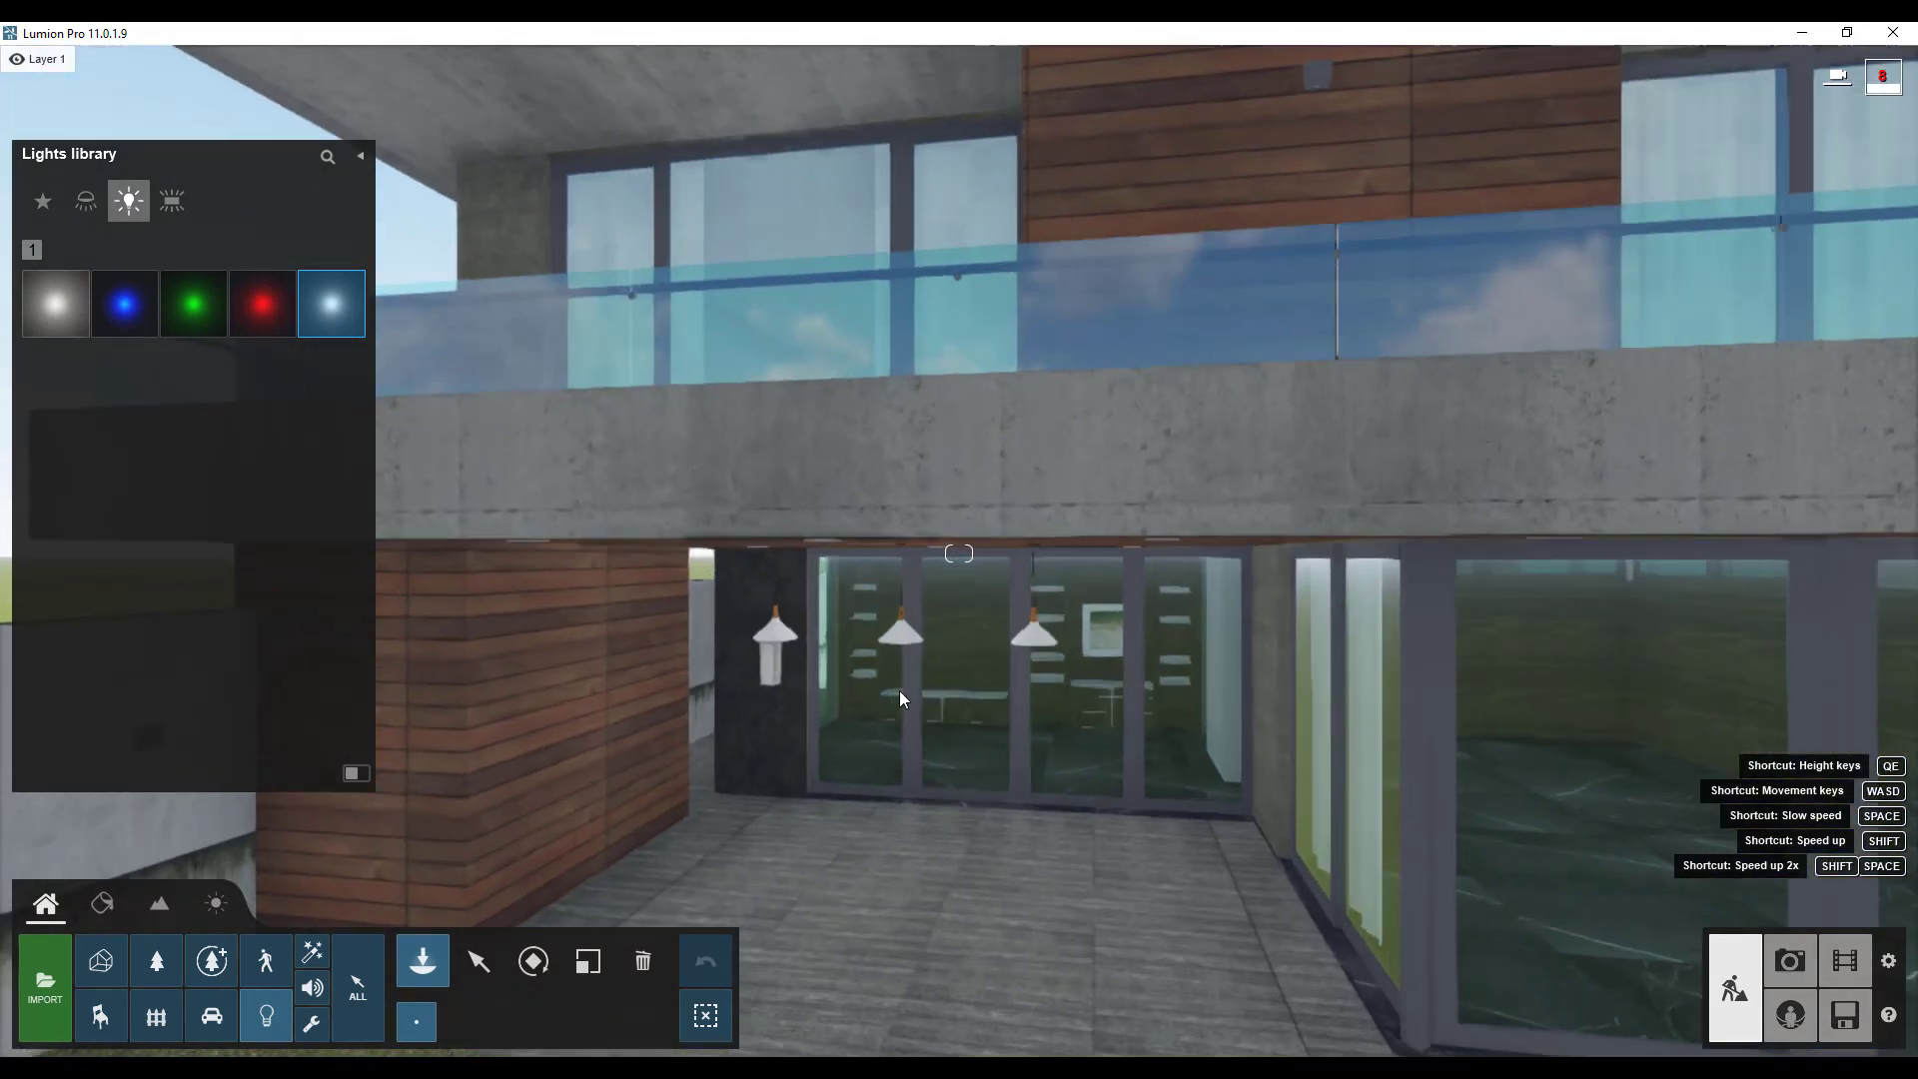
key(w)
key(d)
key(e)
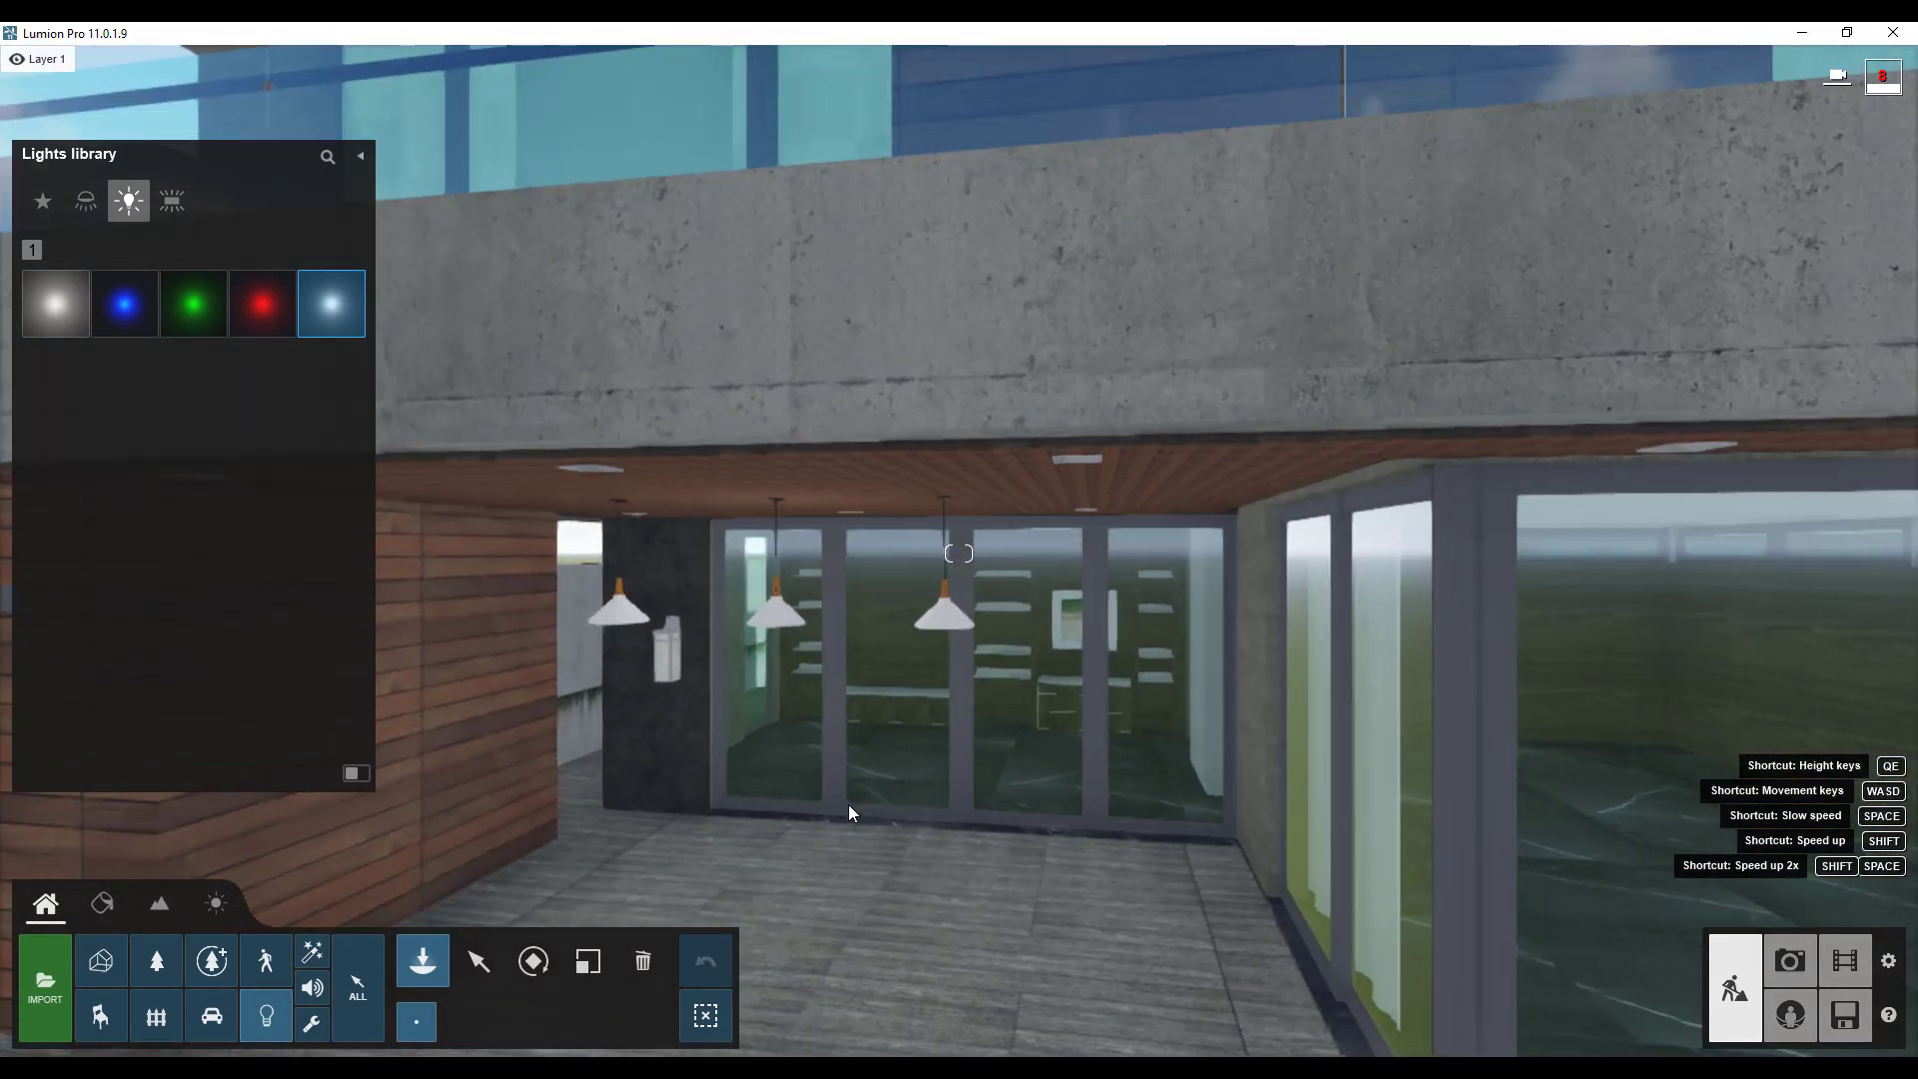
key(q)
key(e)
right_drag(811, 723, 771, 694)
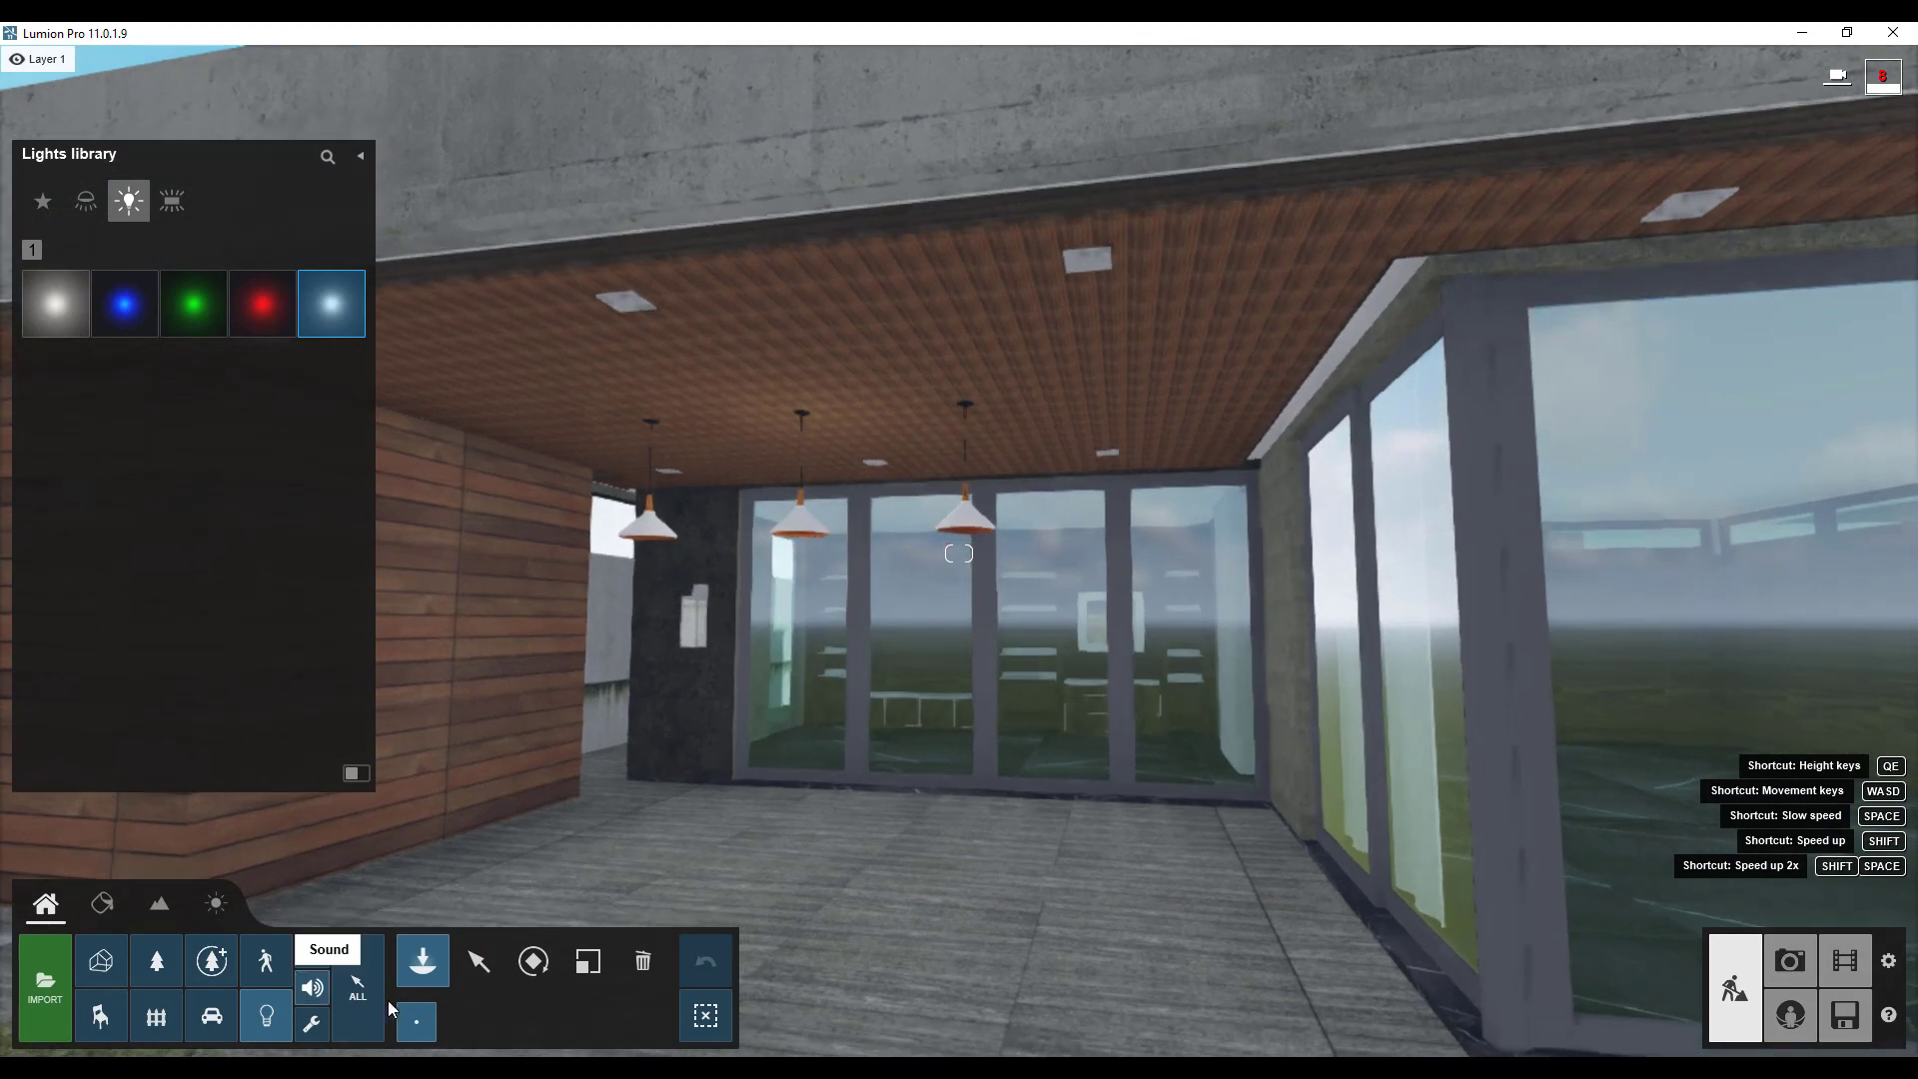
click(476, 962)
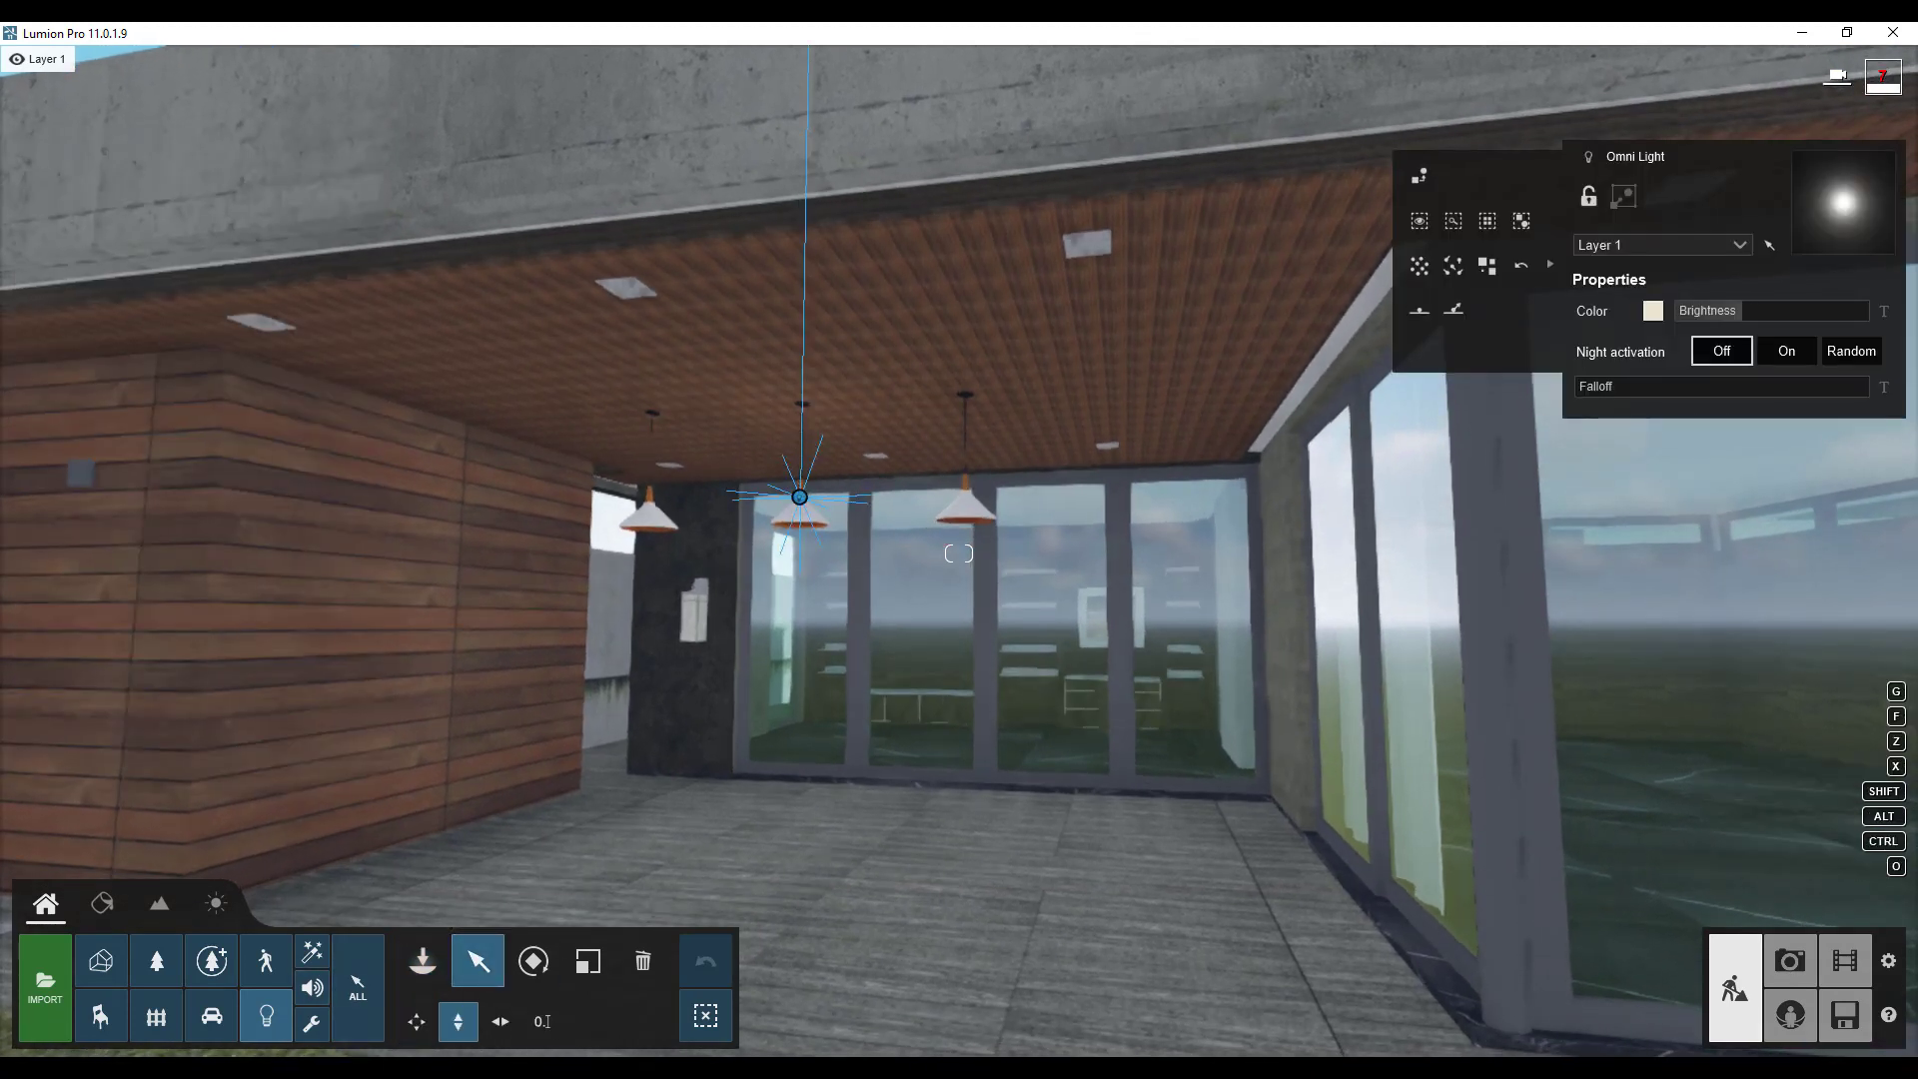
drag(806, 502, 808, 509)
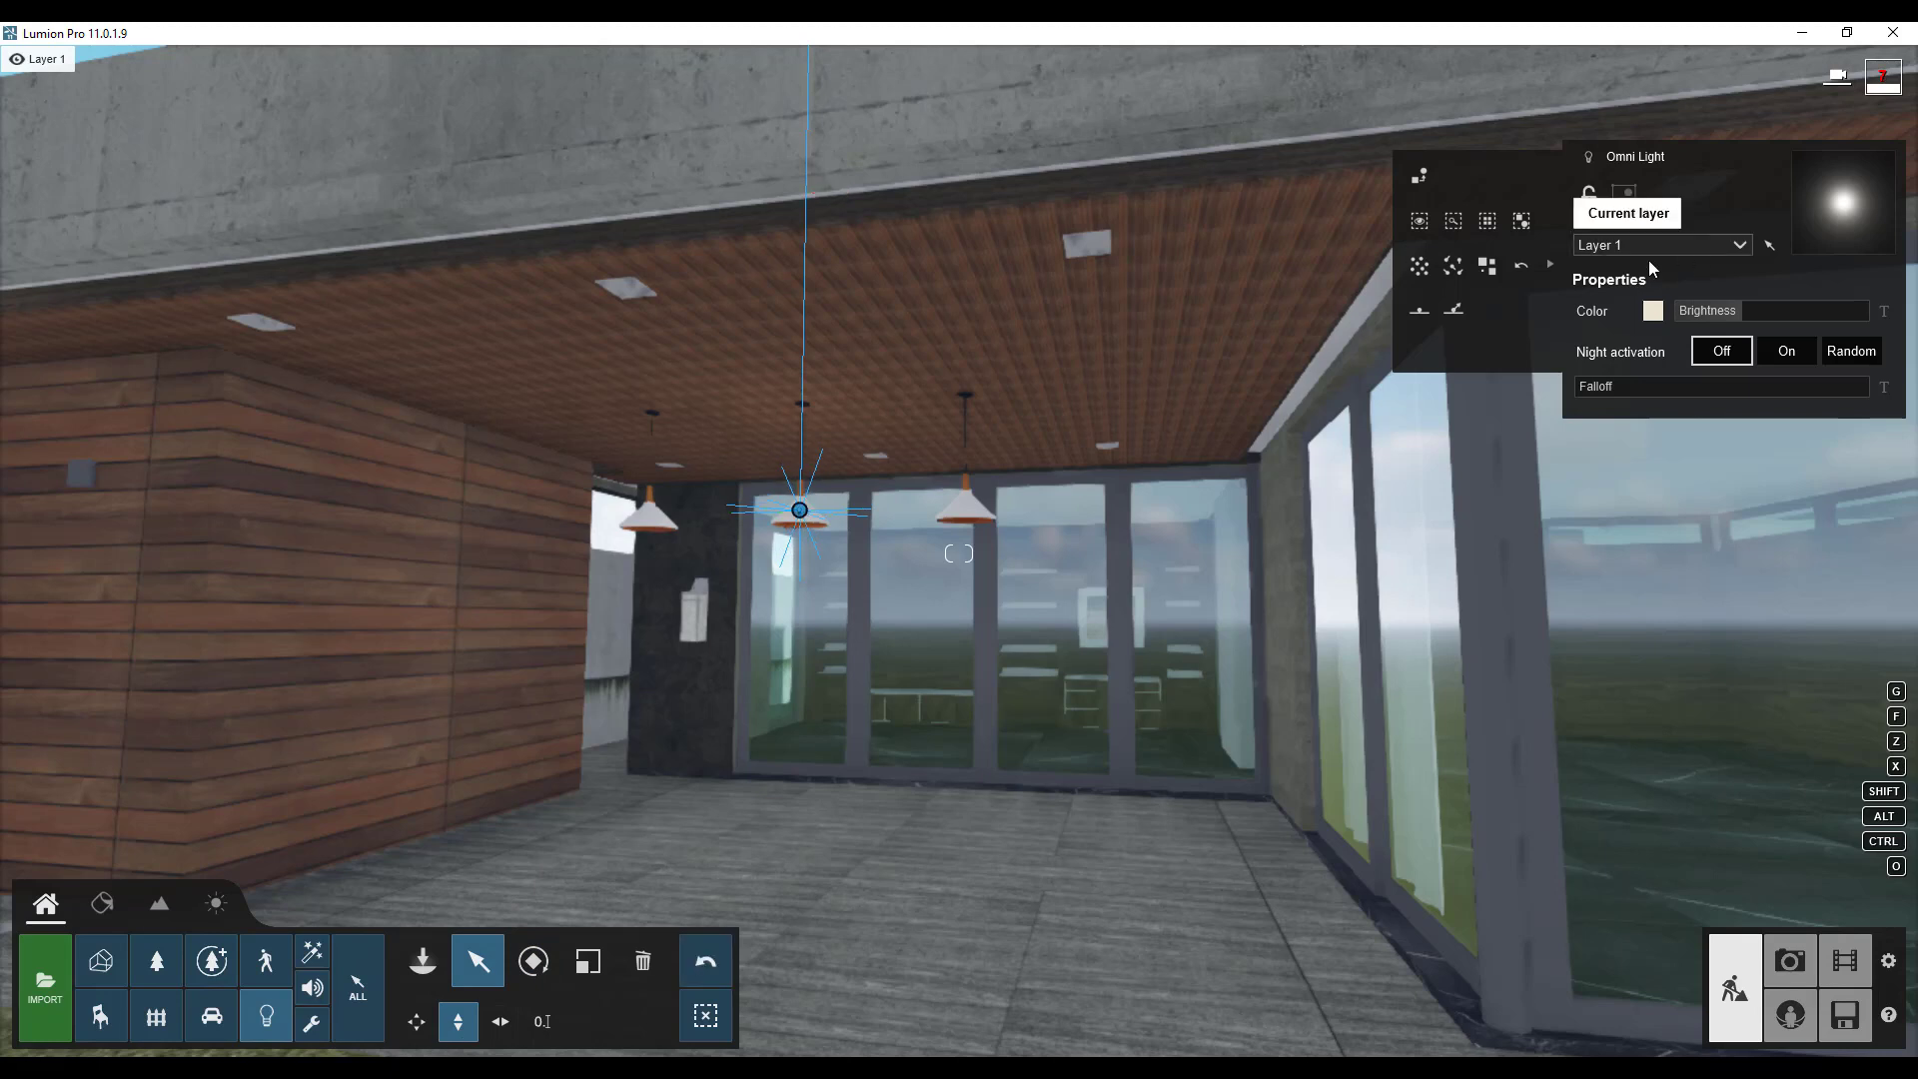
Increase the omni light's brightness, examine its effect around the pendant and ceiling, and try out its falloff.
drag(1741, 315, 1779, 316)
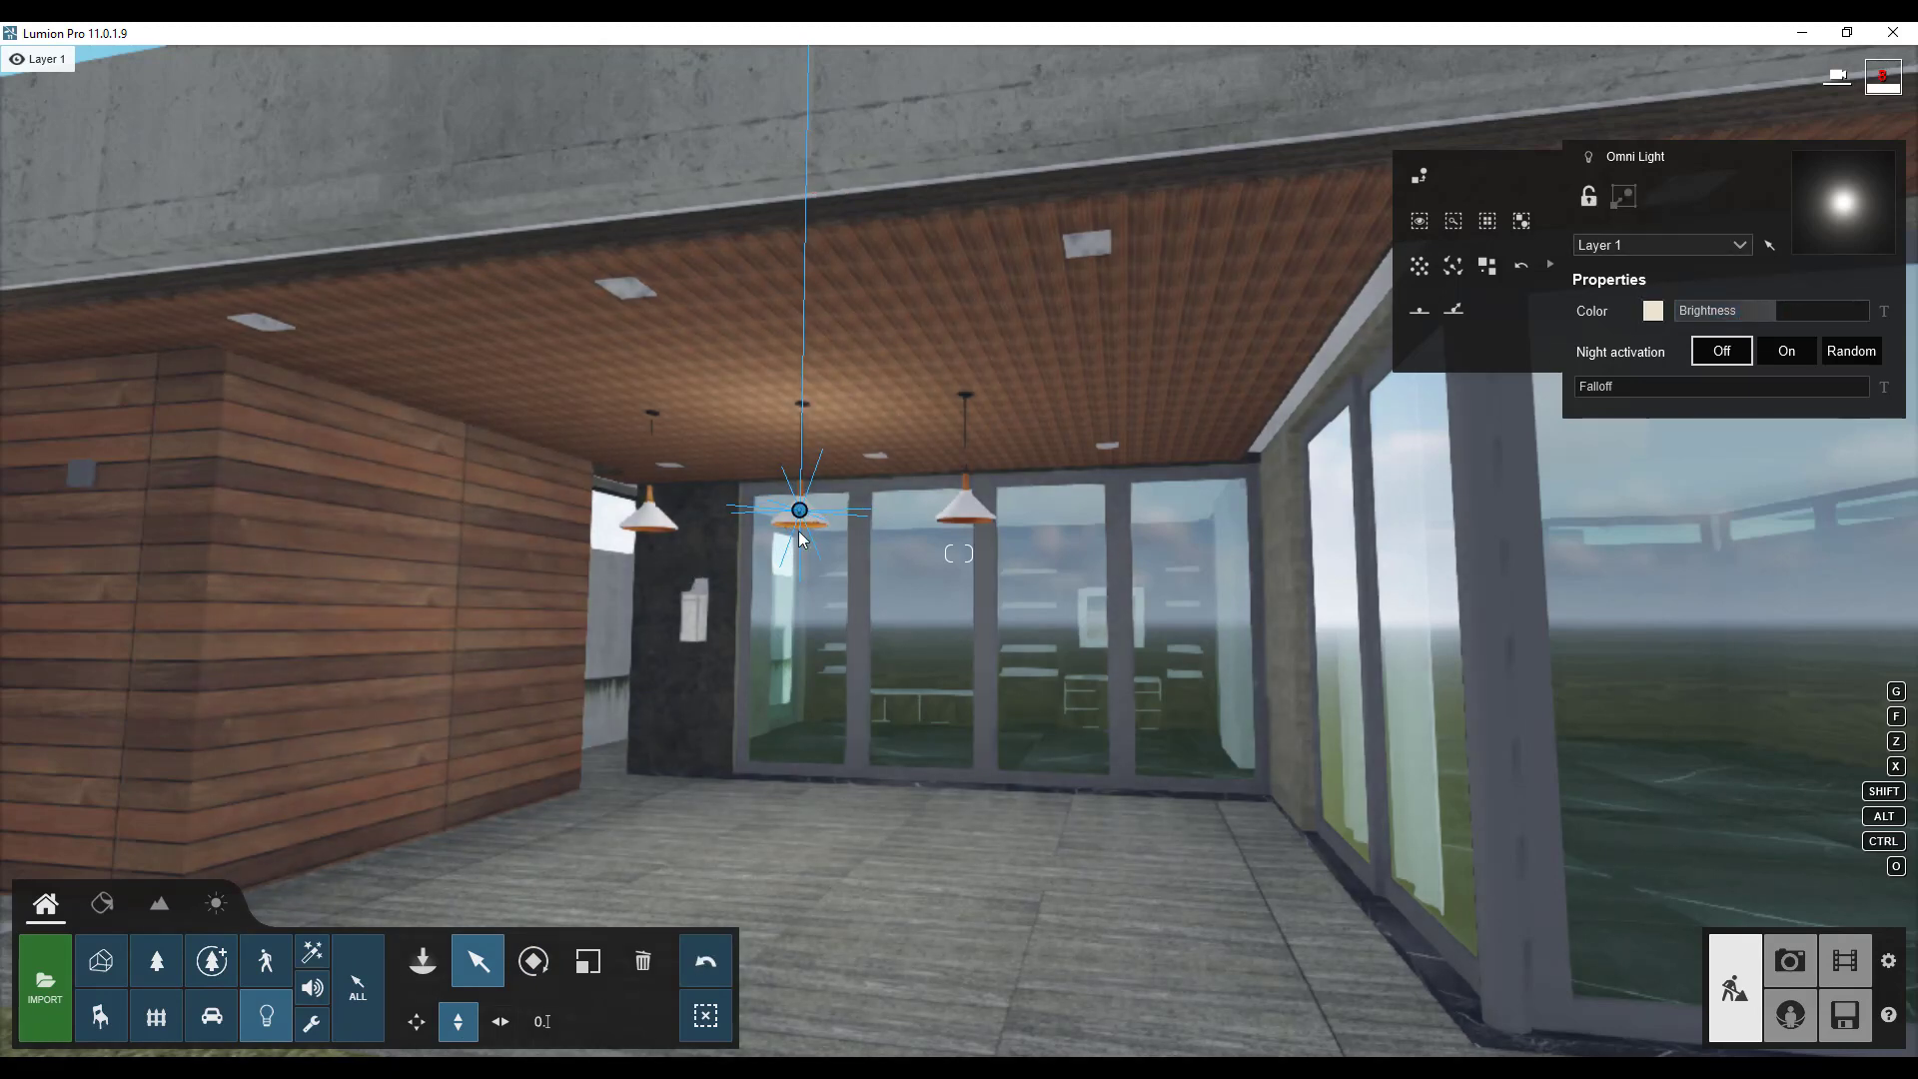
key(w)
right_drag(799, 529, 777, 524)
key(s)
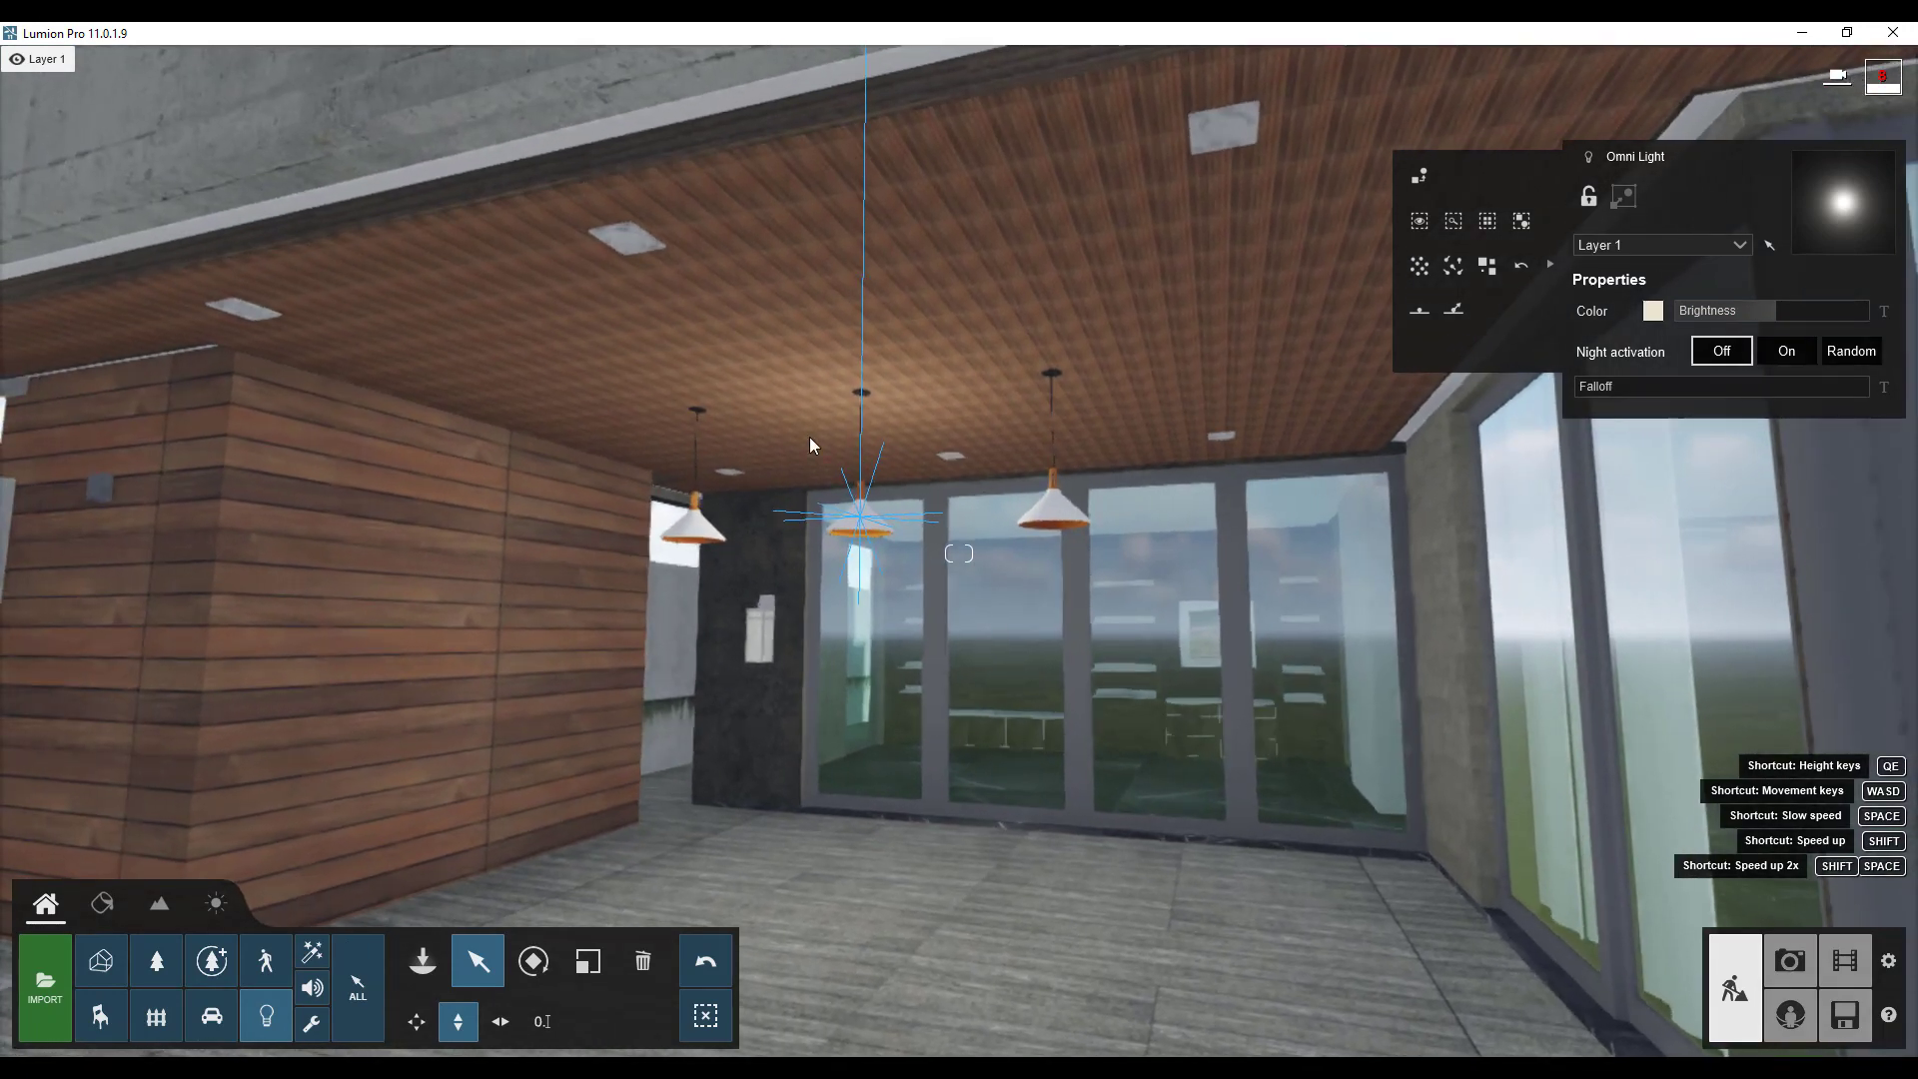
key(w)
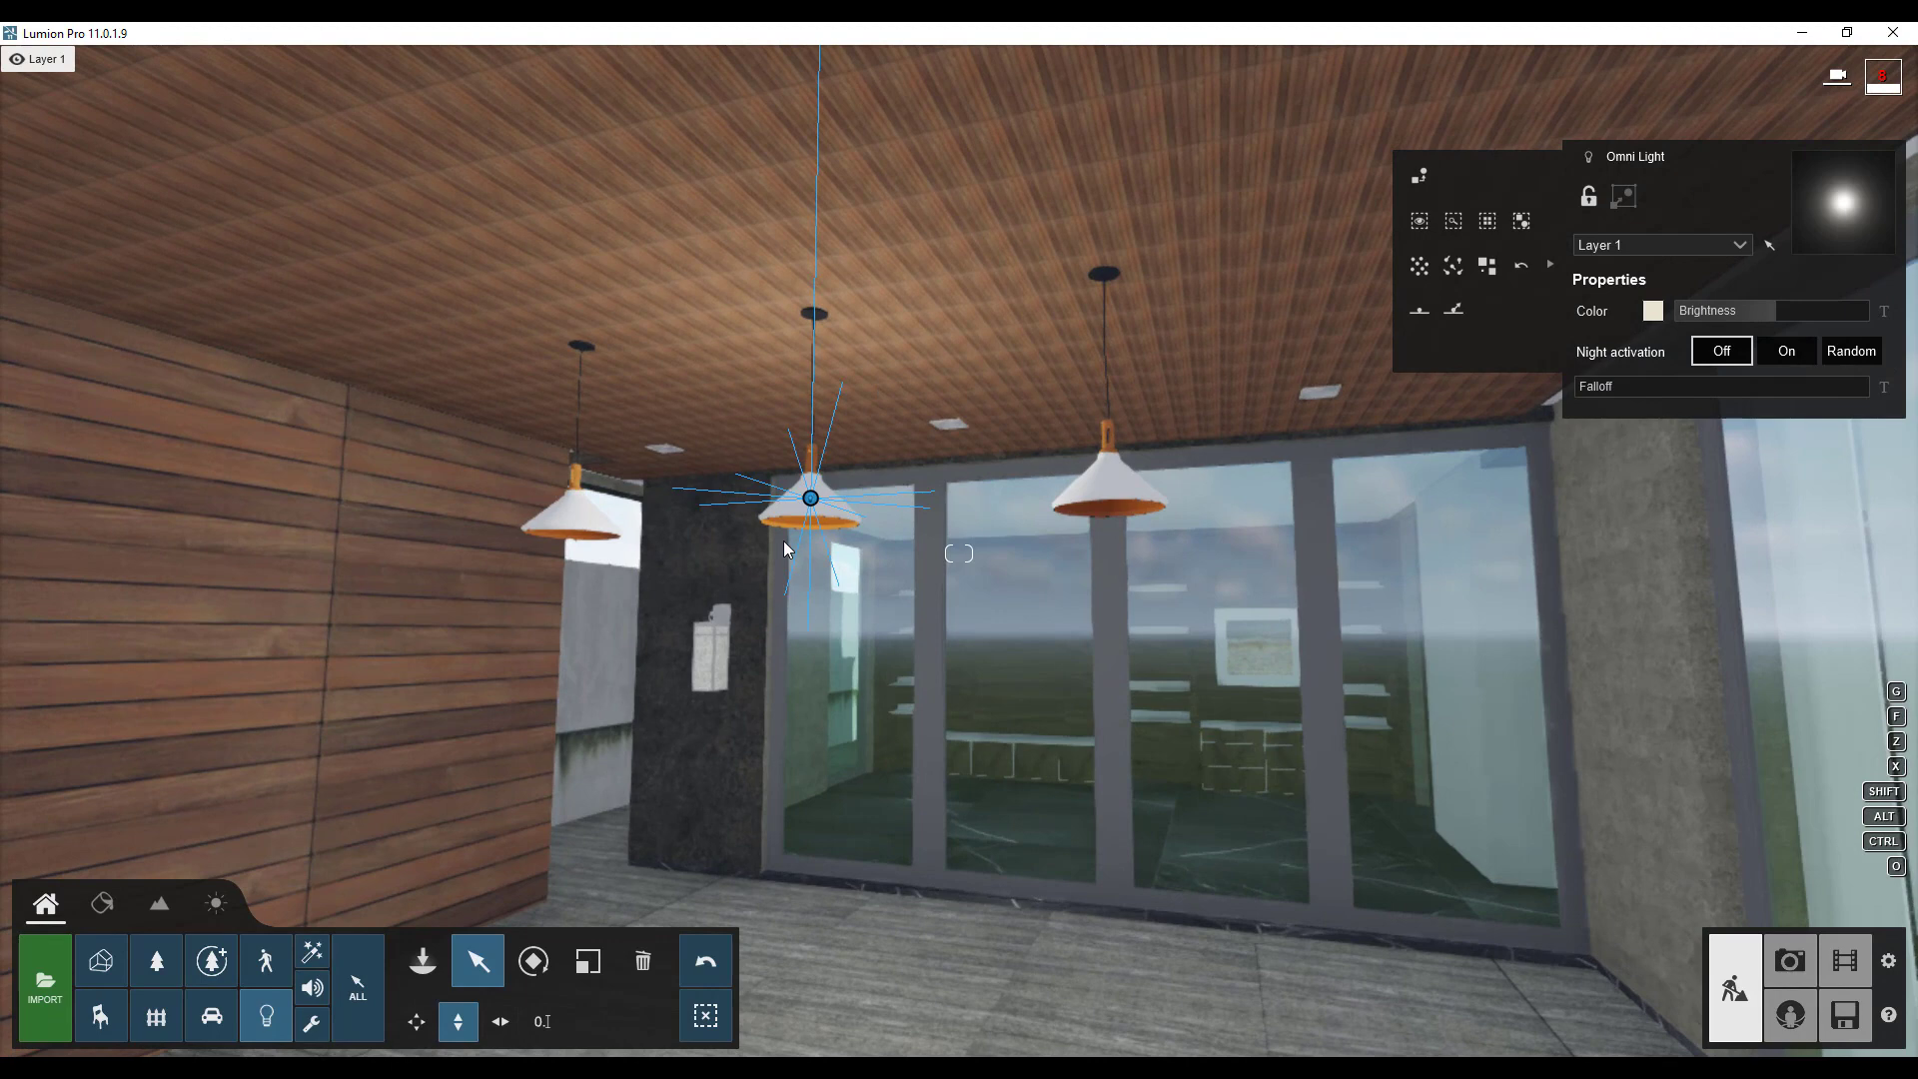
key(w)
right_drag(783, 541, 768, 498)
key(e)
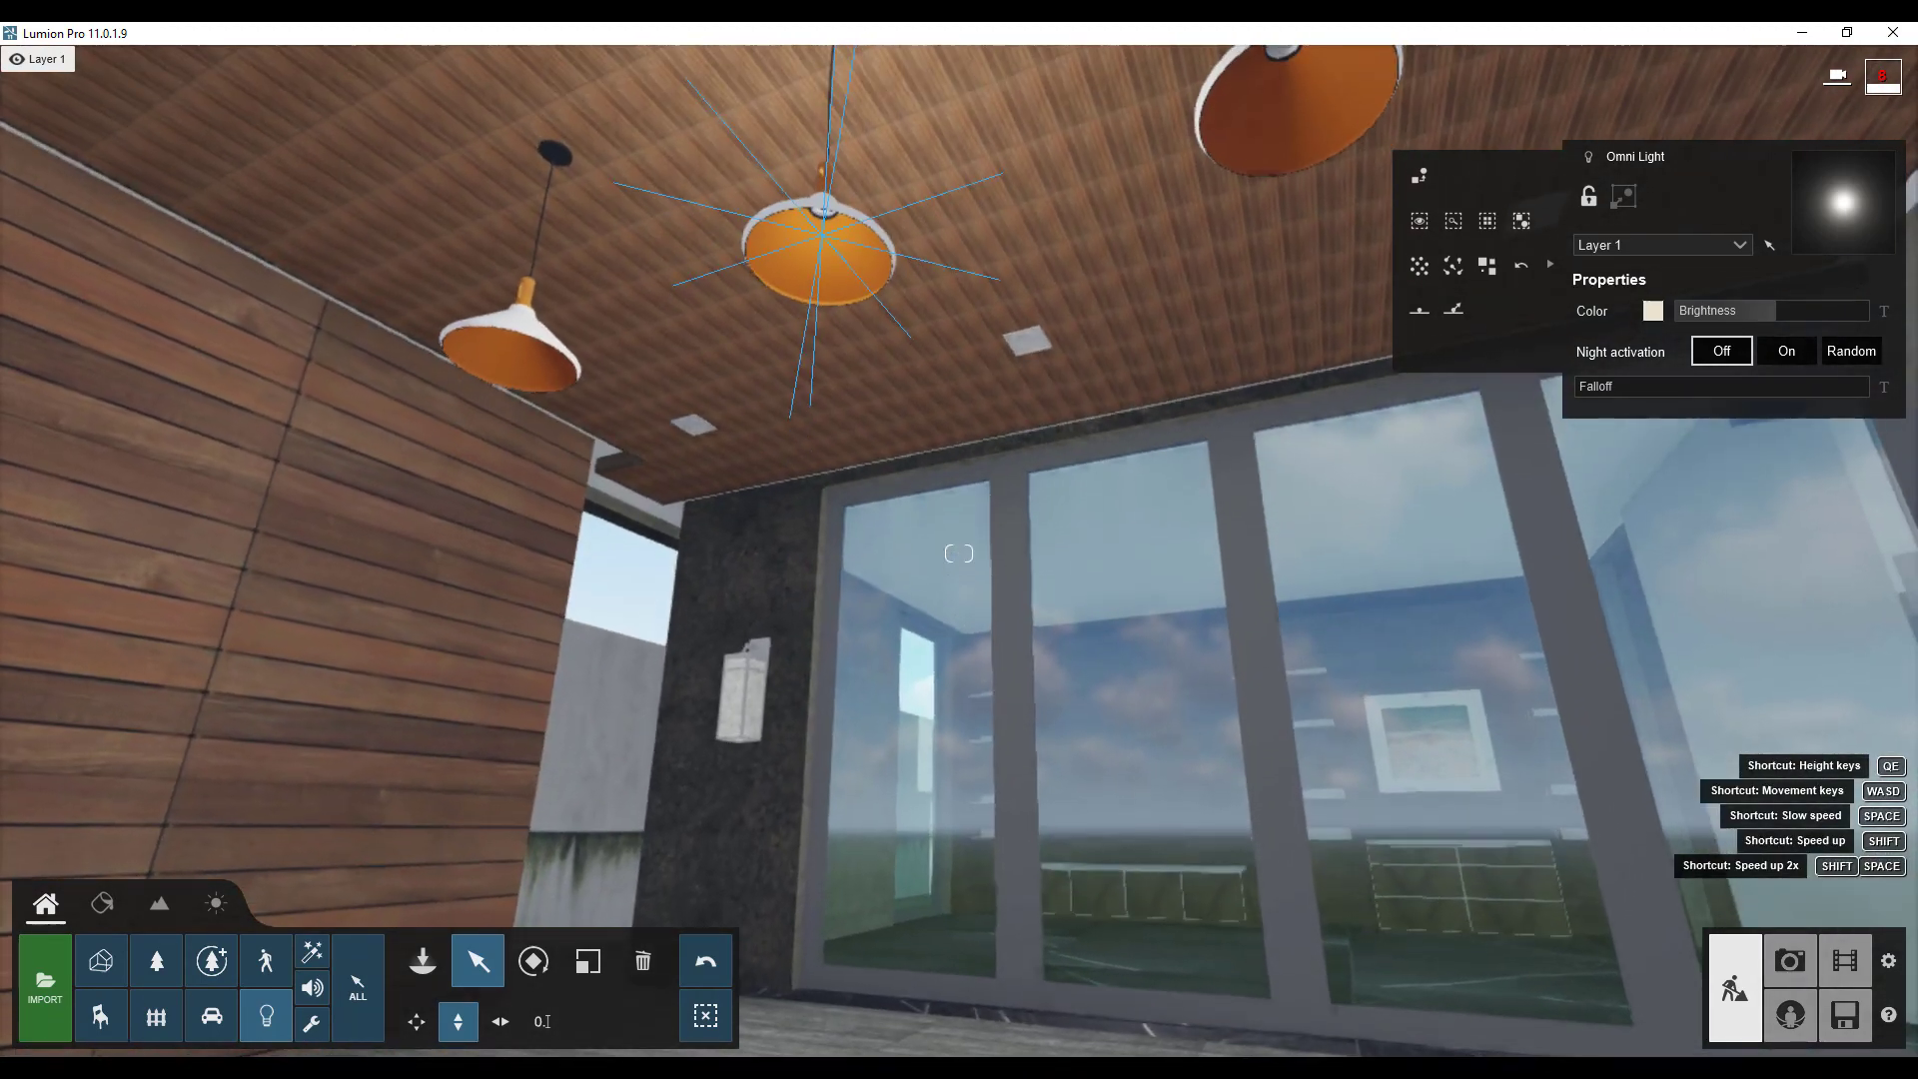
key(s)
right_drag(883, 218, 886, 236)
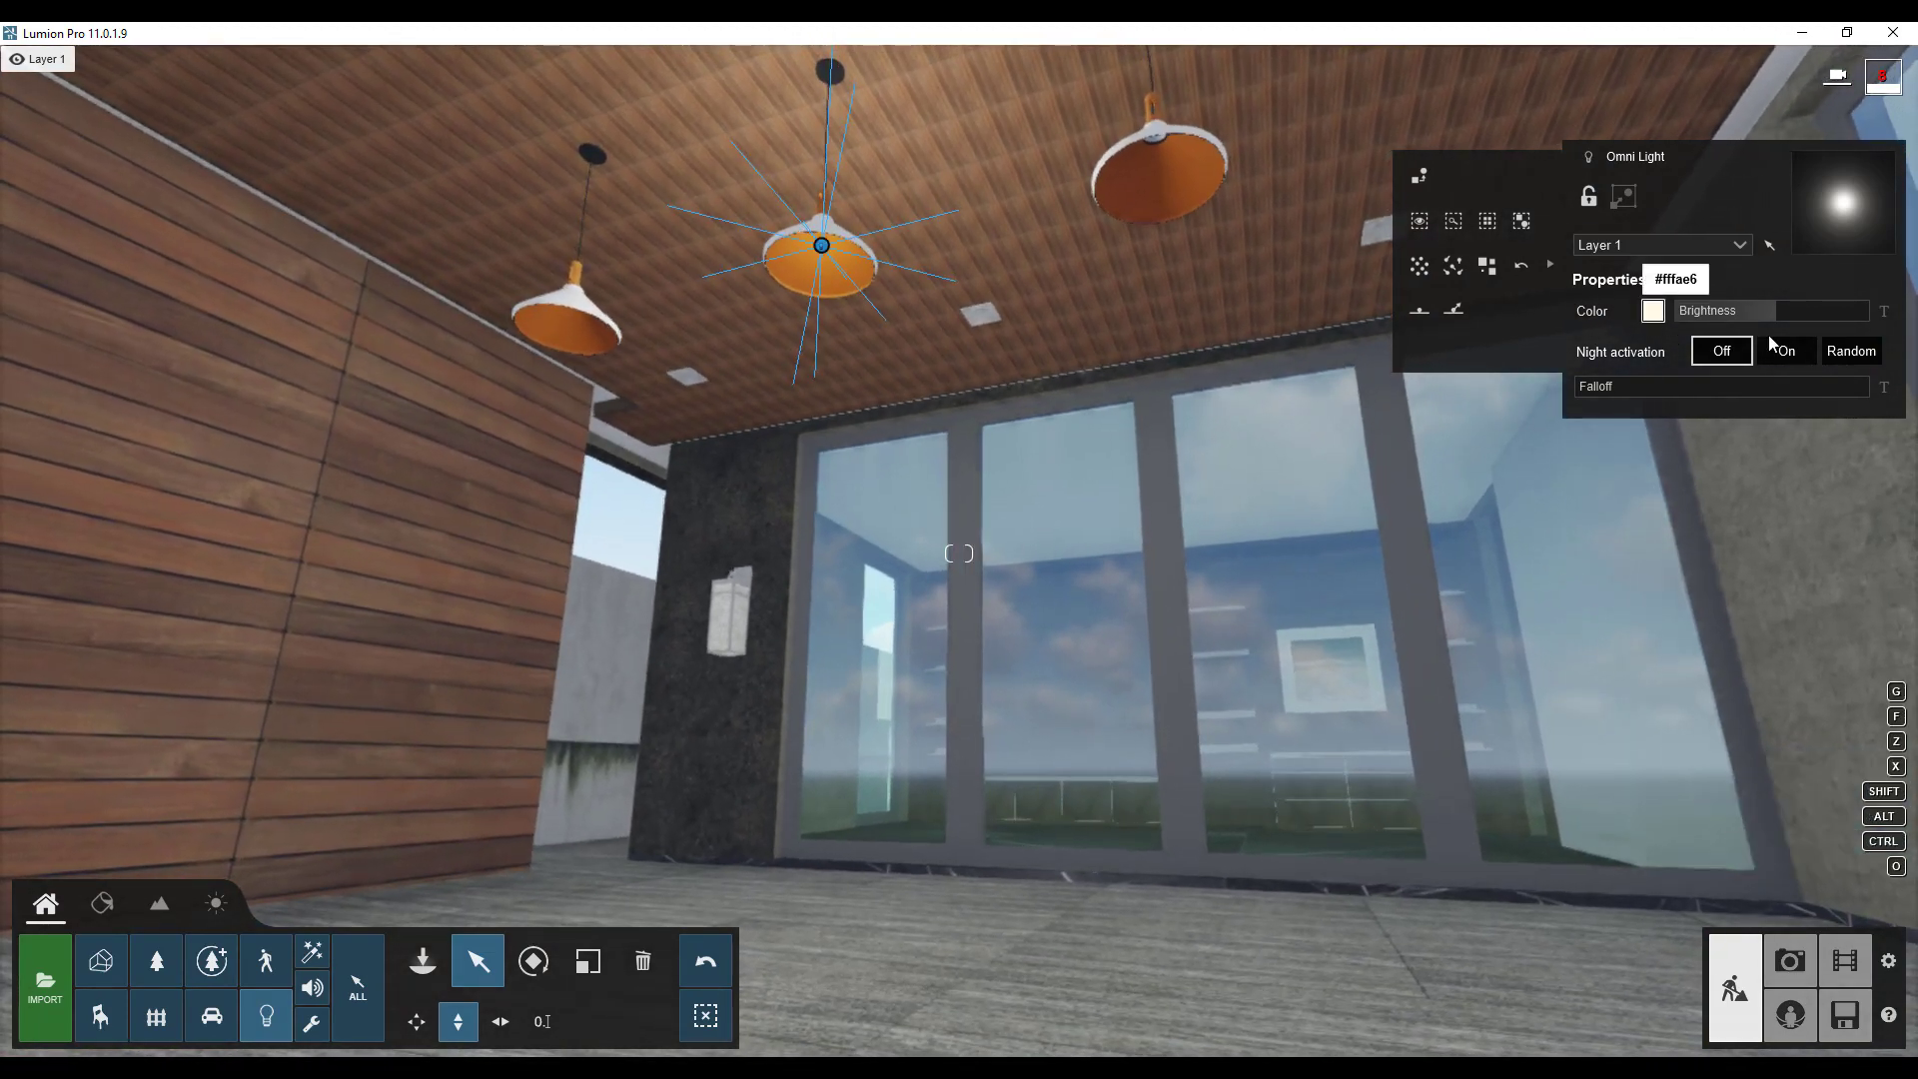
drag(1596, 385, 1550, 411)
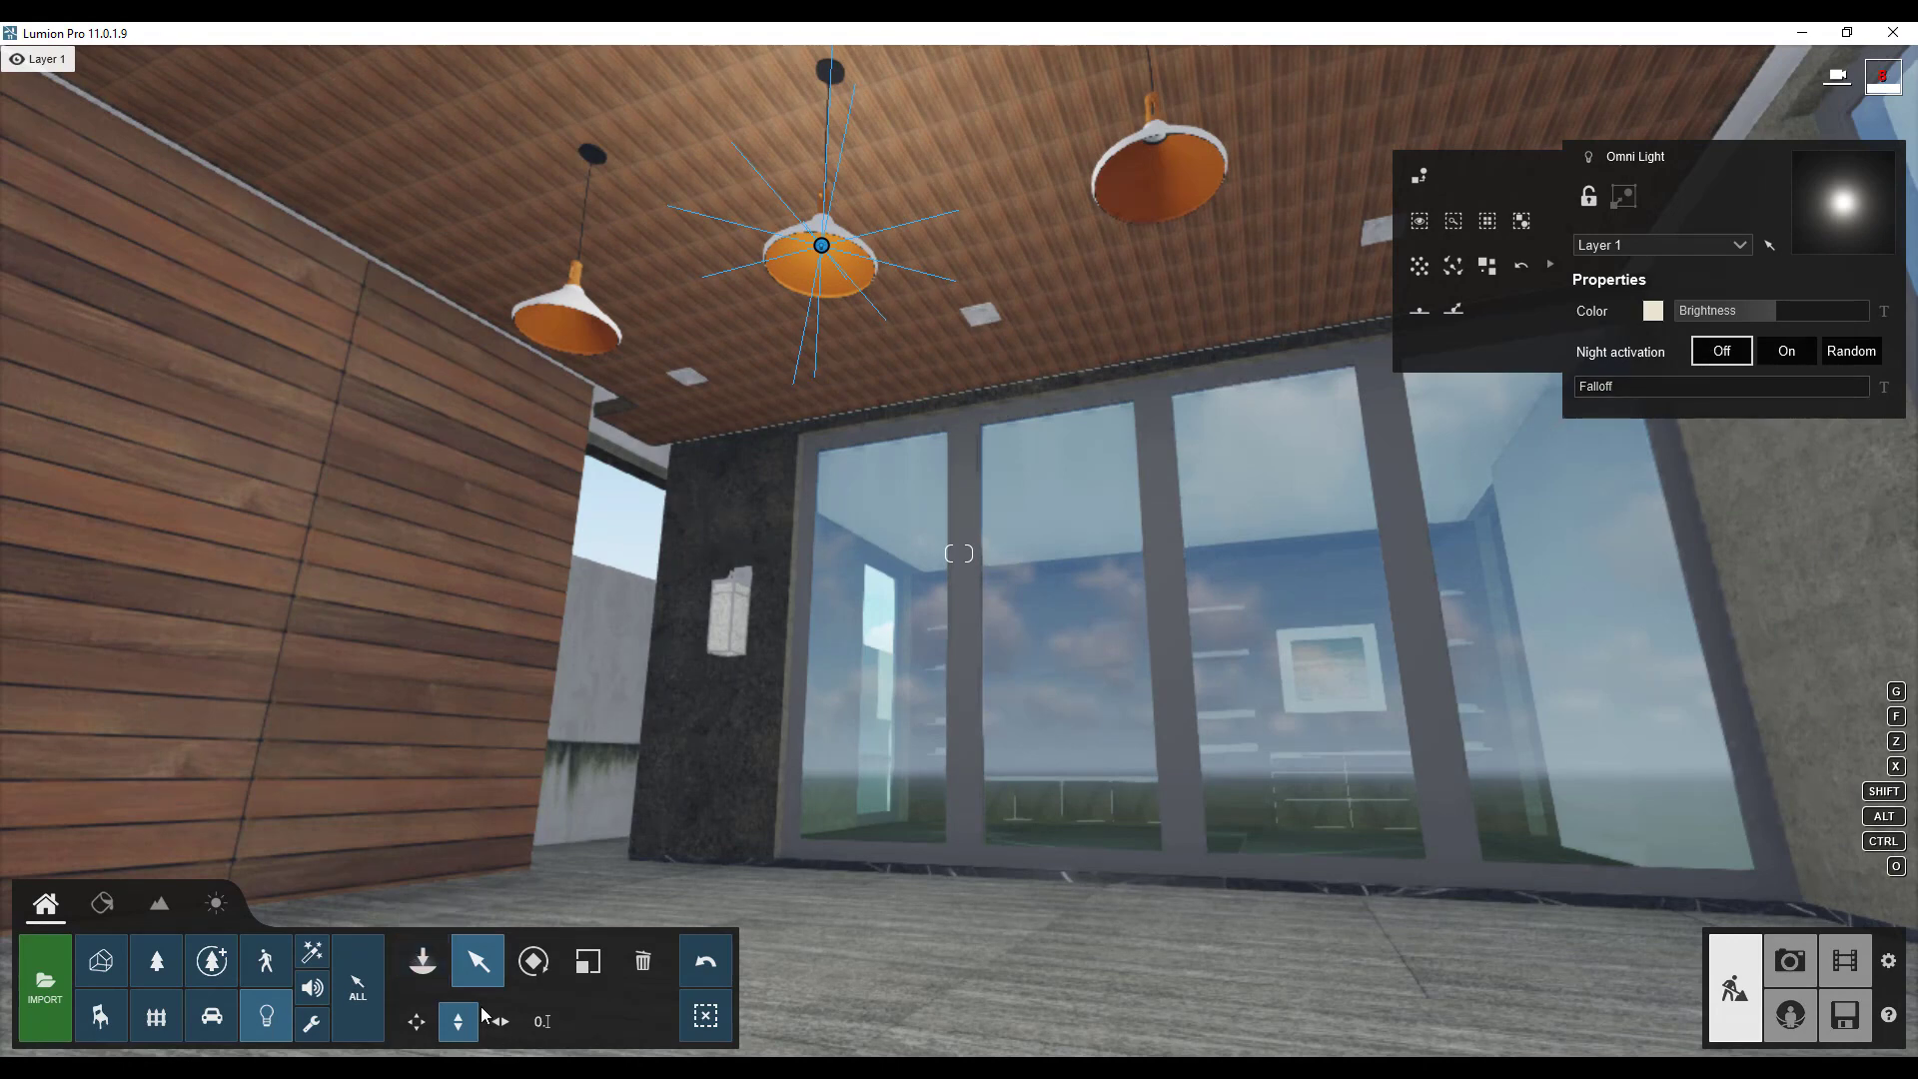
Delete the omni light from the middle pendant.
click(642, 961)
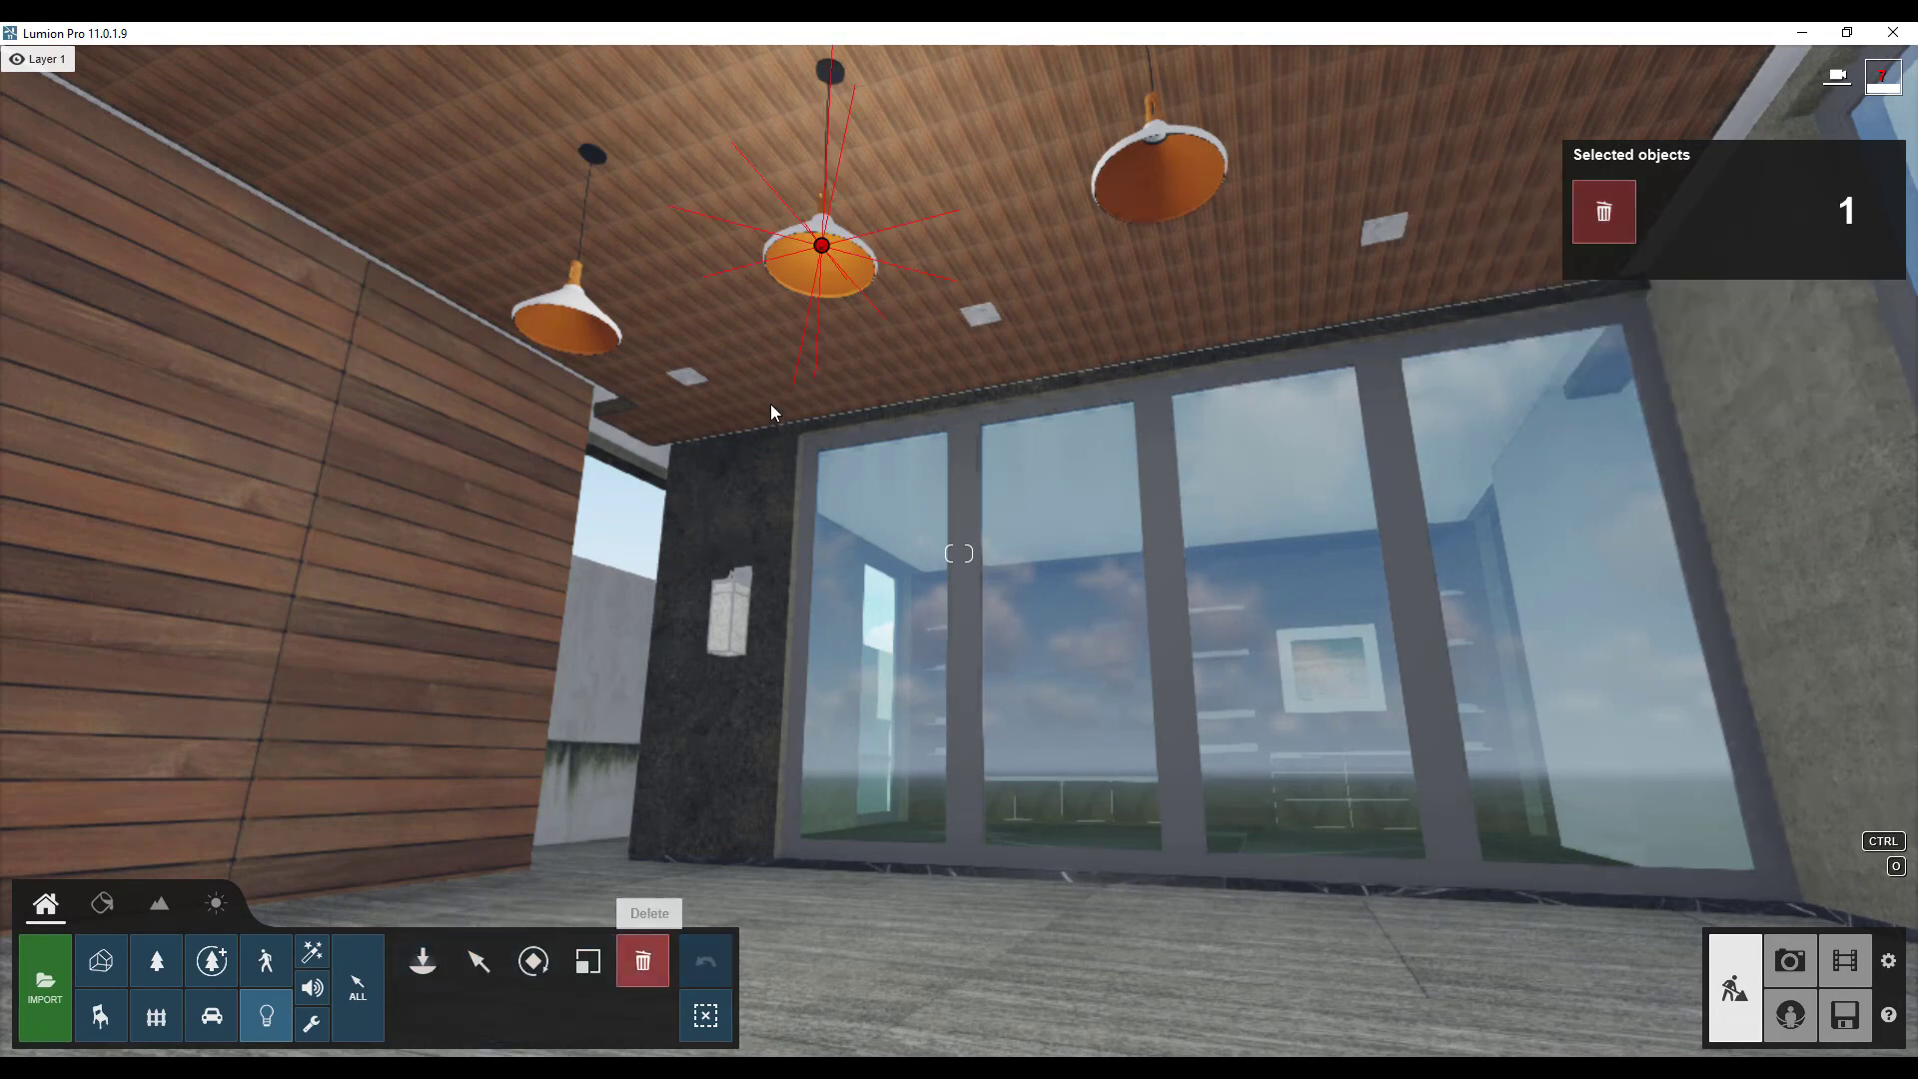
click(822, 246)
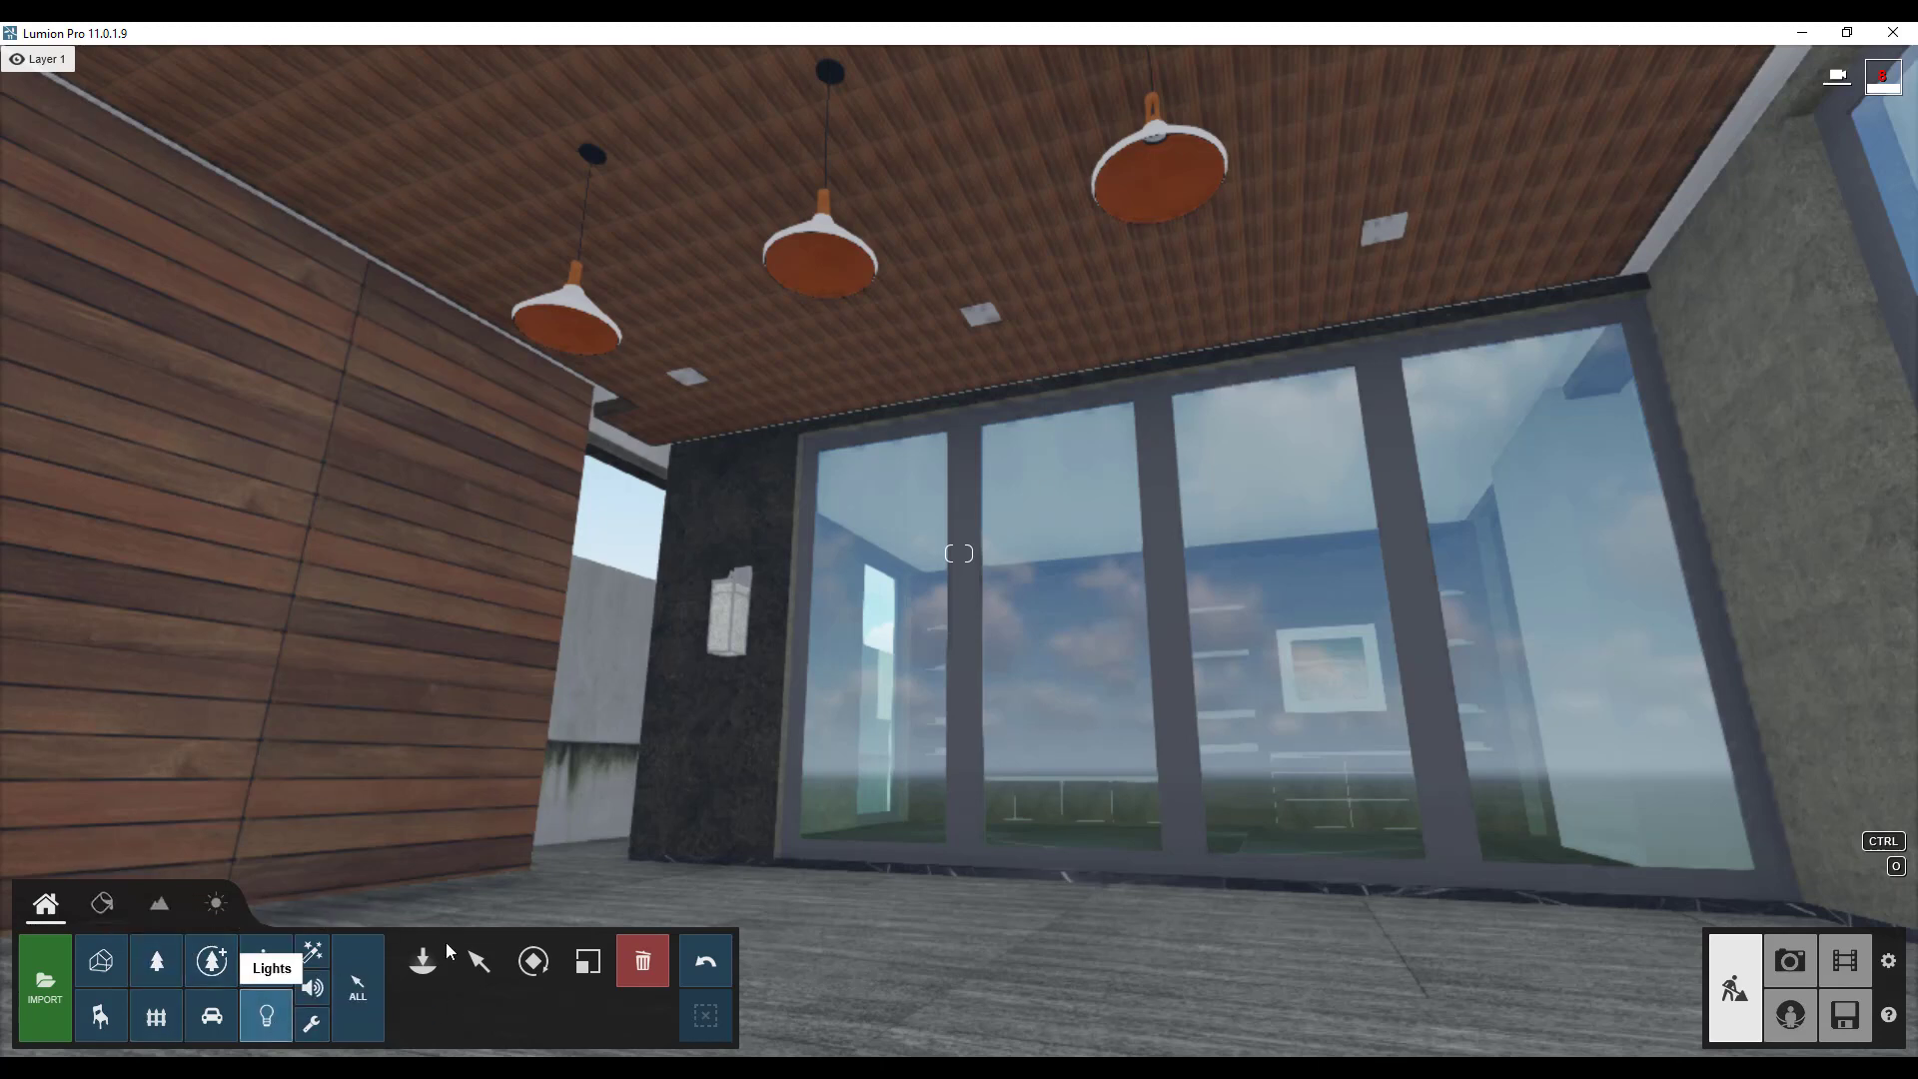
Place a square area light on the terrace floor and raise it to just below the pendant lamps.
click(425, 959)
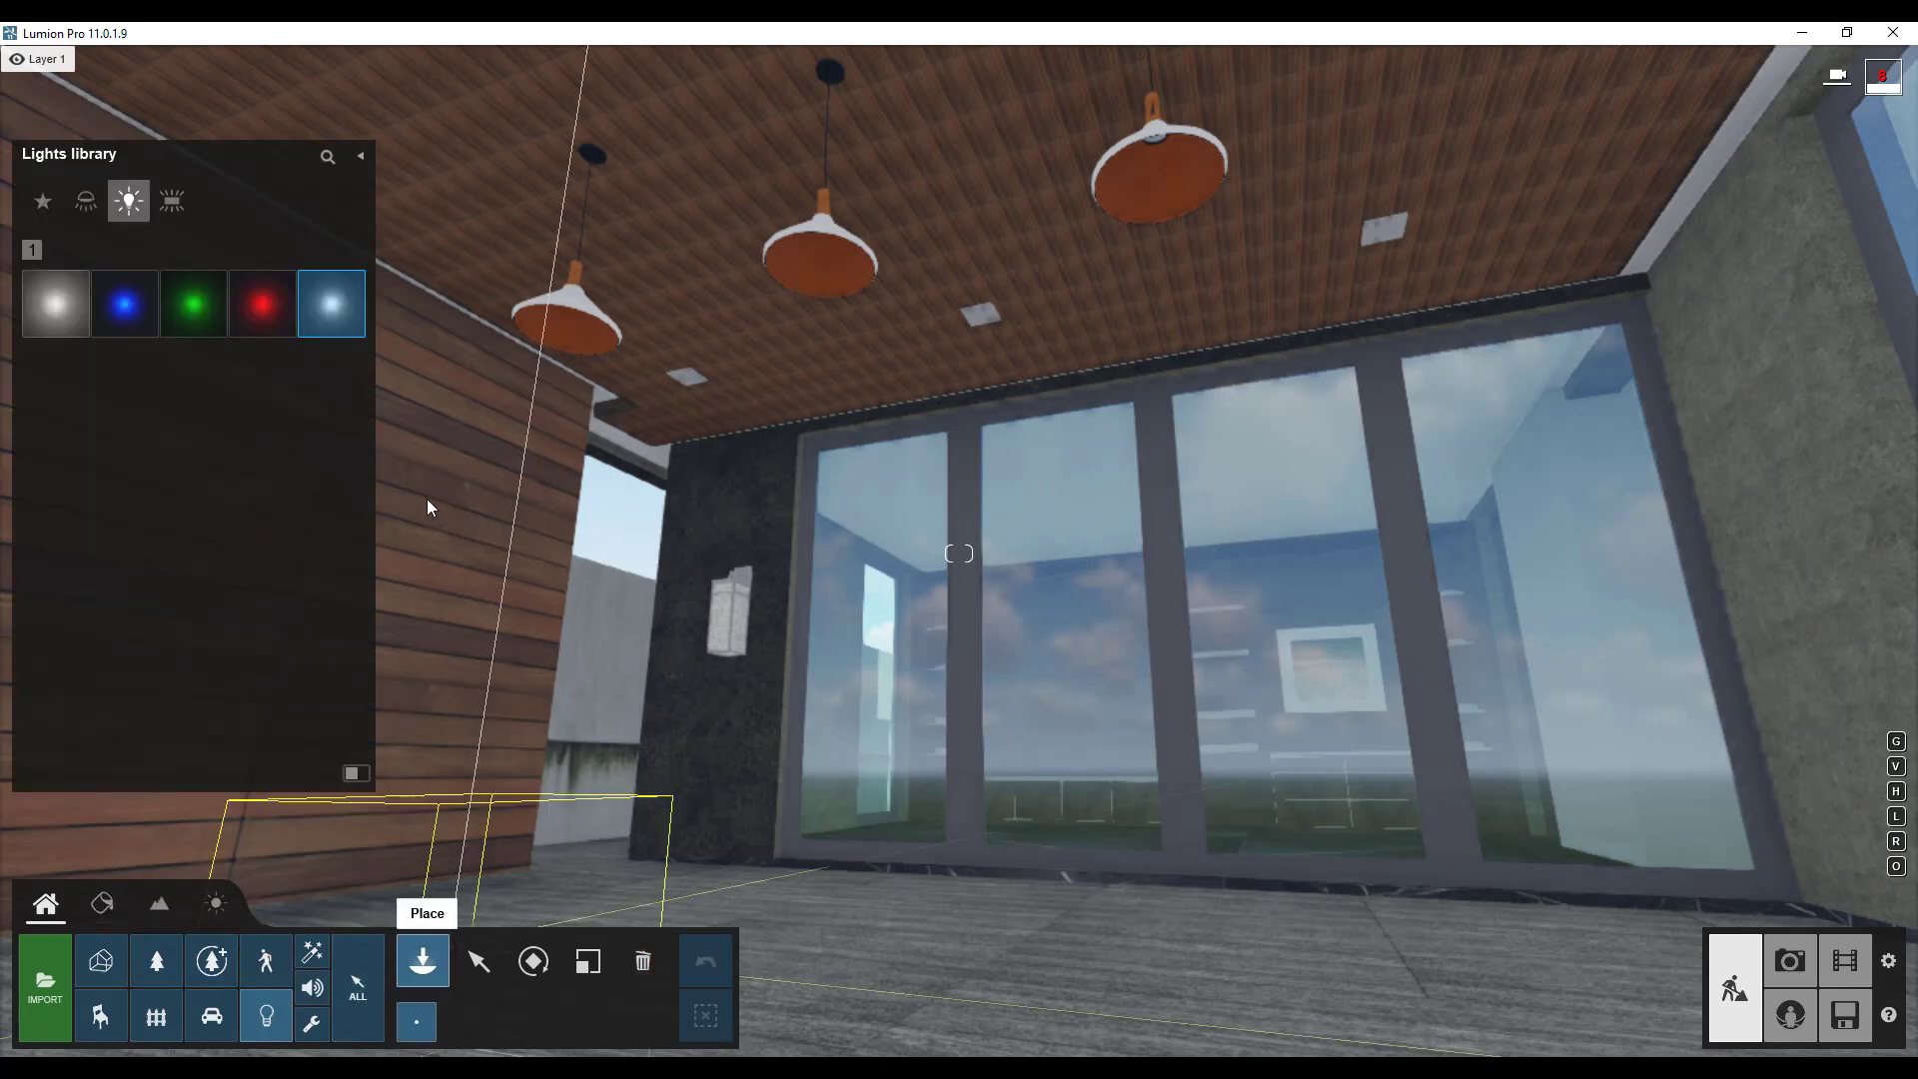
click(172, 201)
right_drag(277, 254, 38, 333)
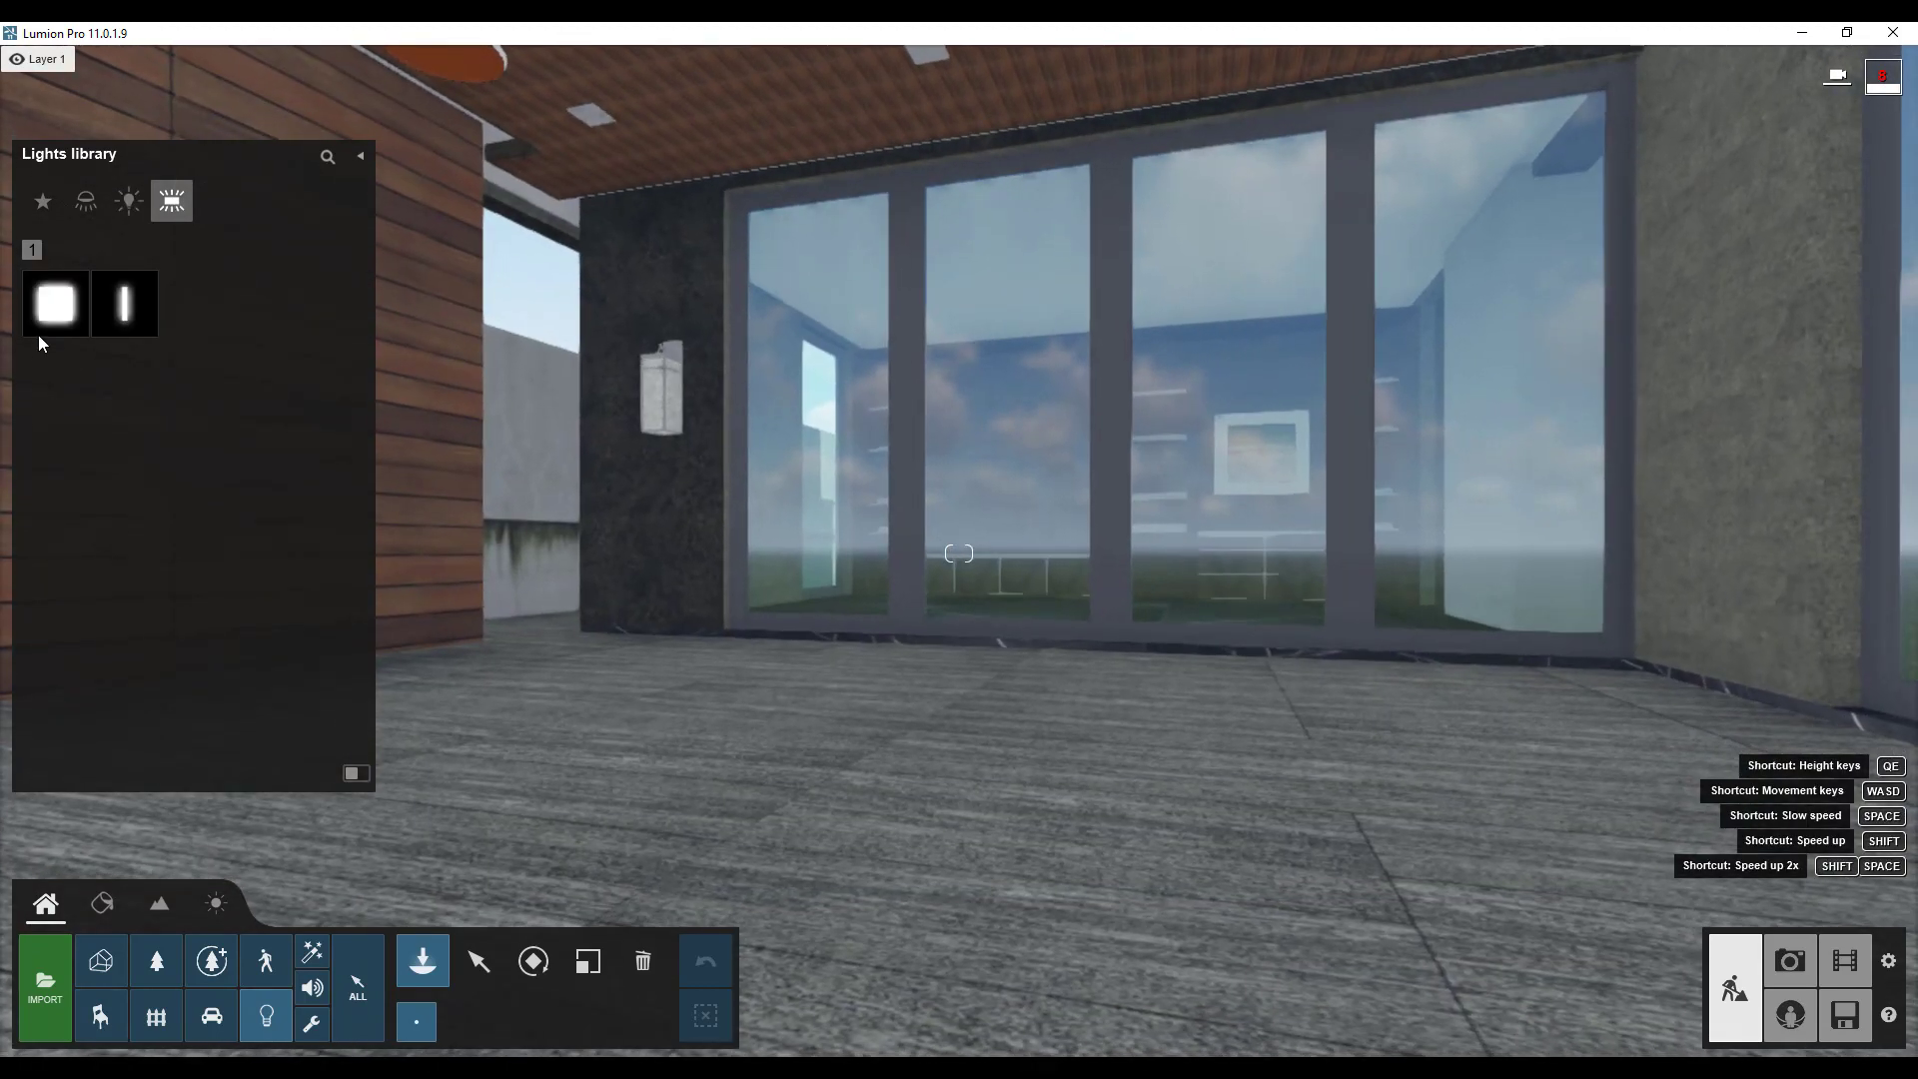
click(52, 305)
click(1039, 643)
right_drag(1038, 643, 851, 571)
key(s)
click(839, 553)
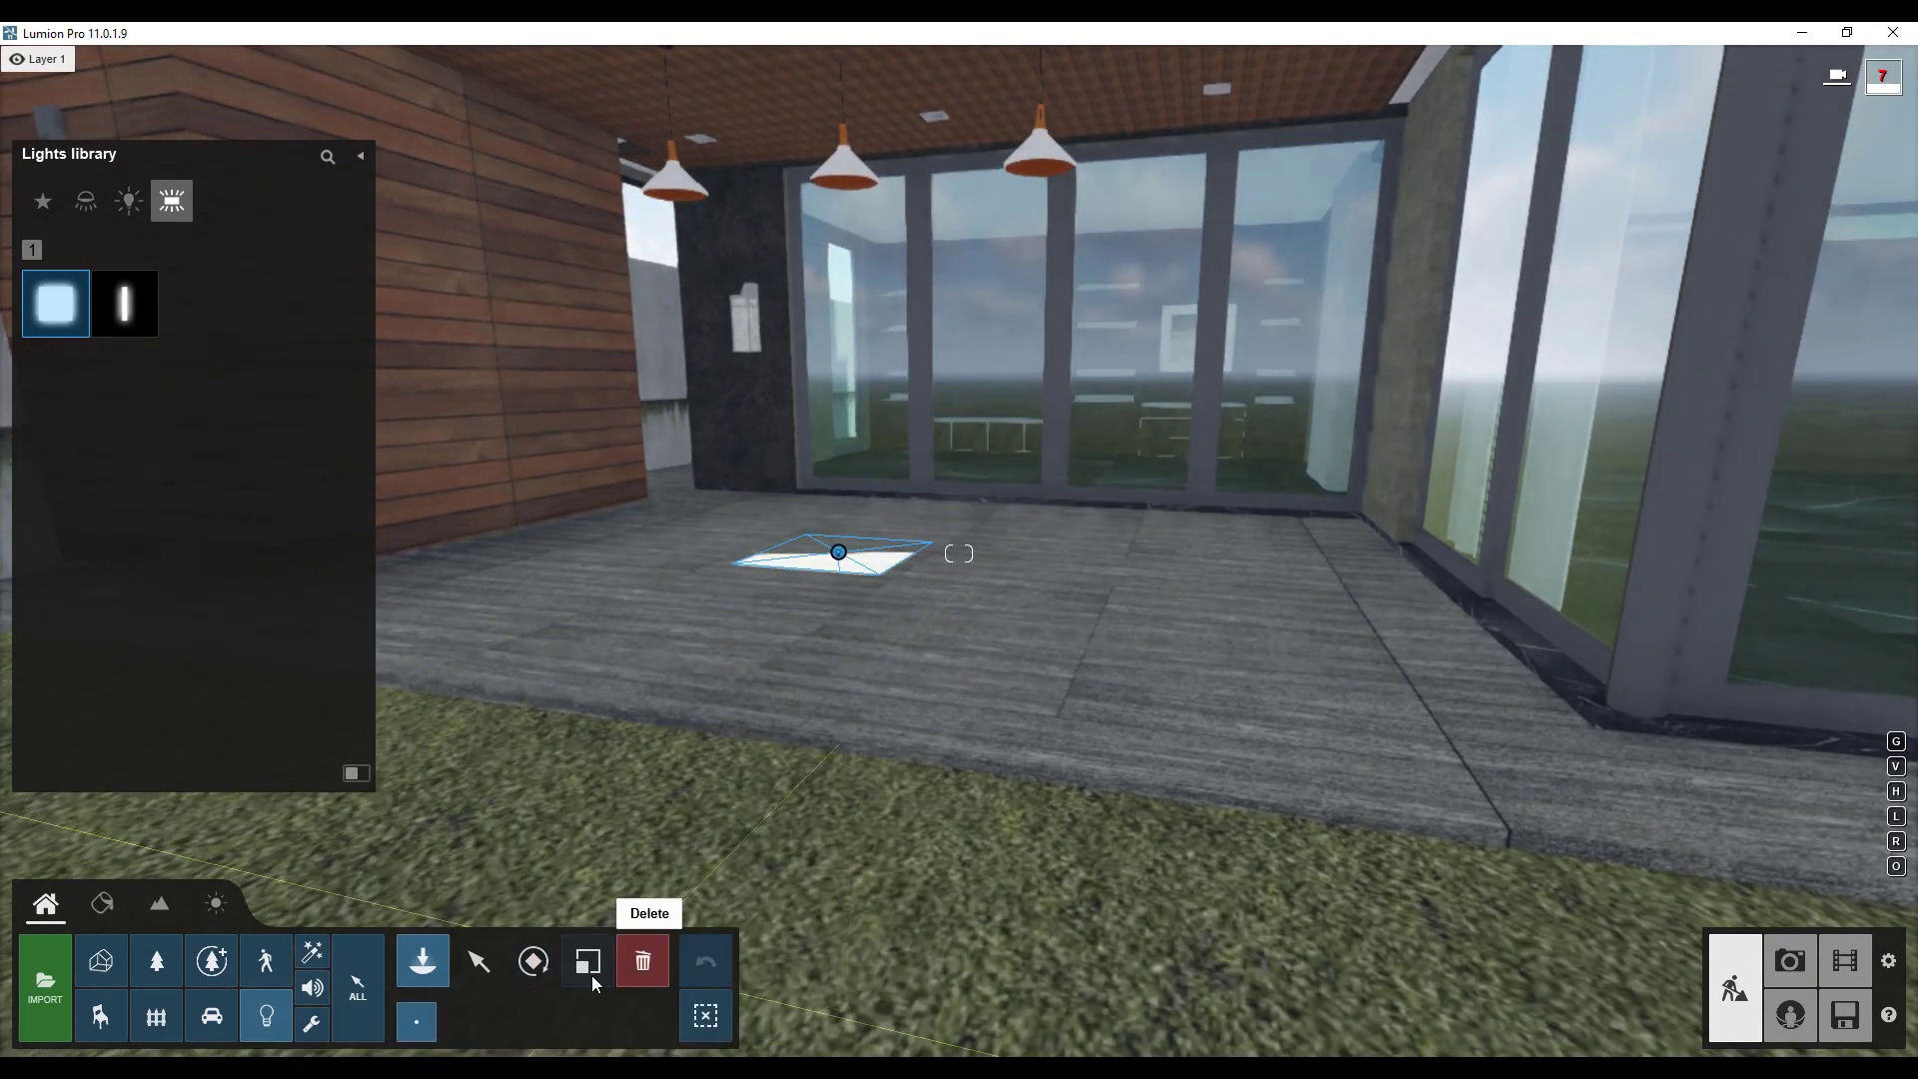
click(479, 961)
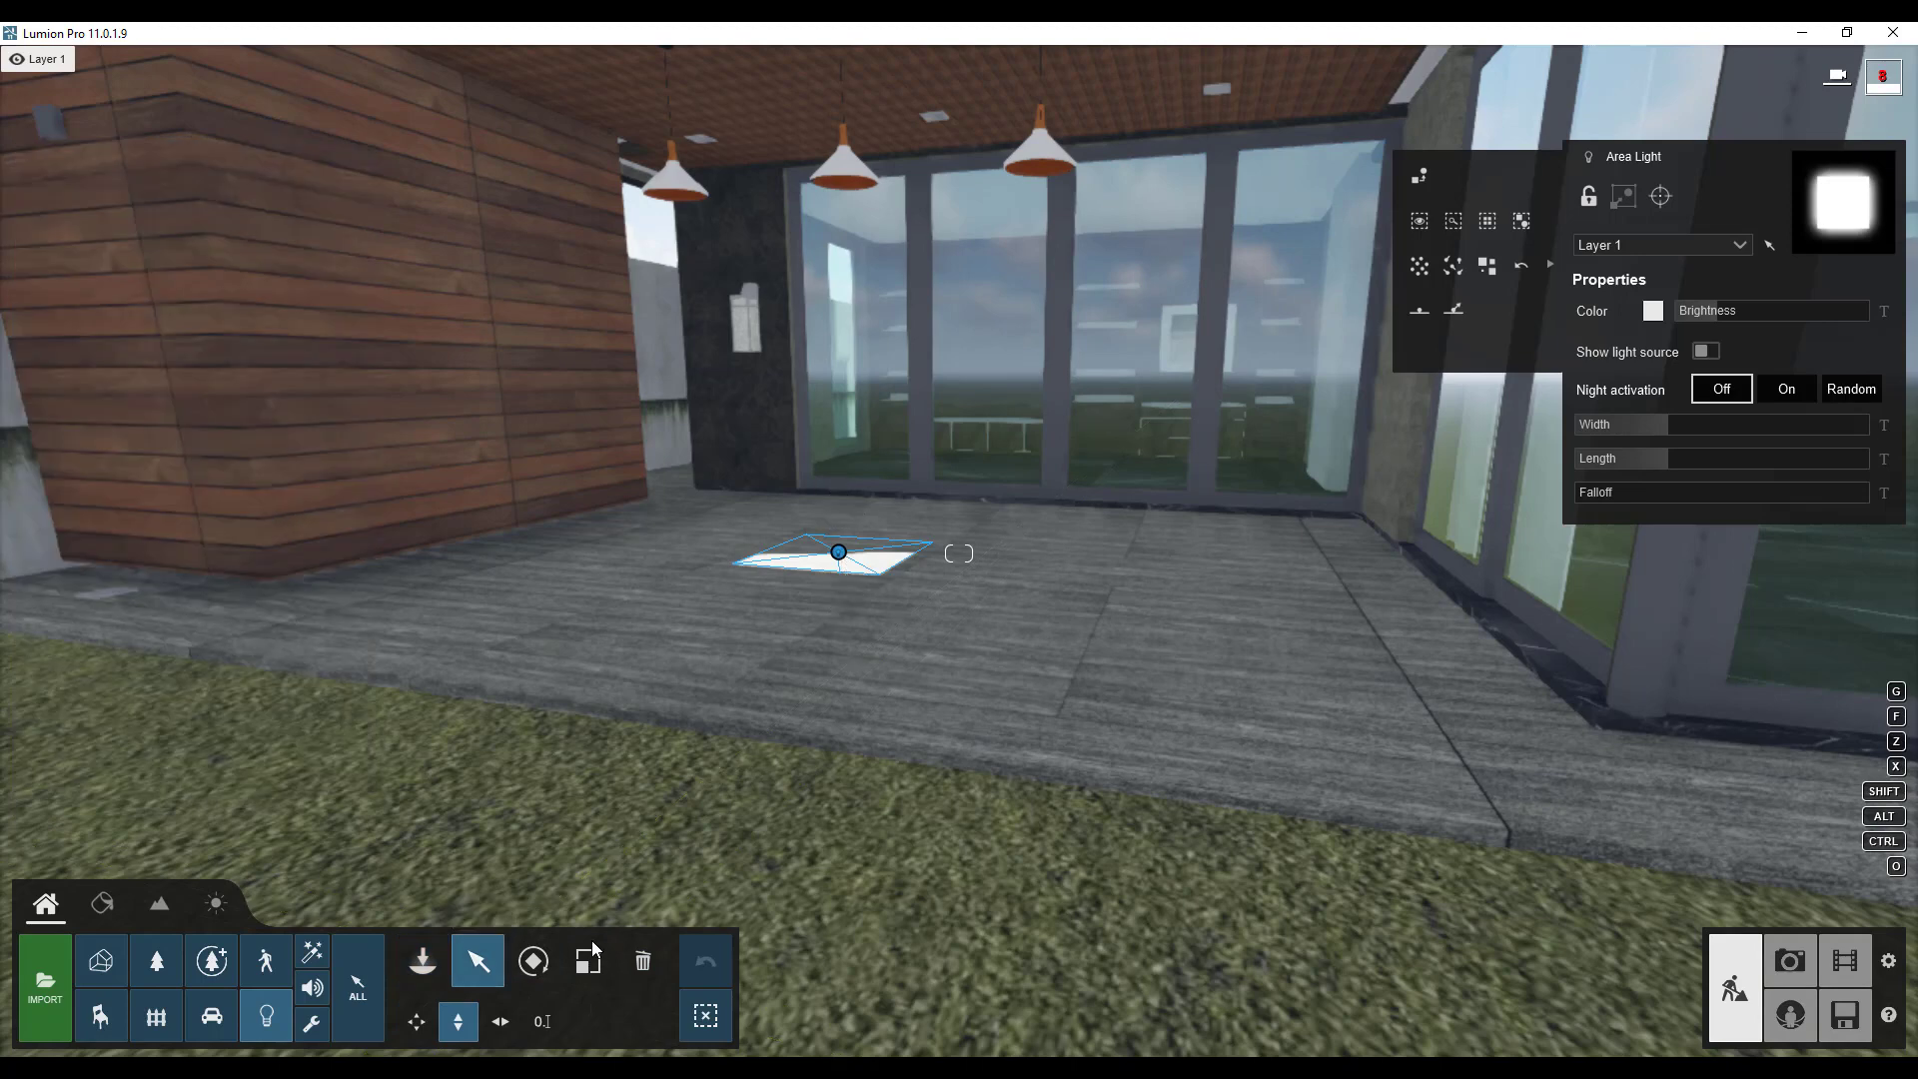
drag(839, 551, 829, 358)
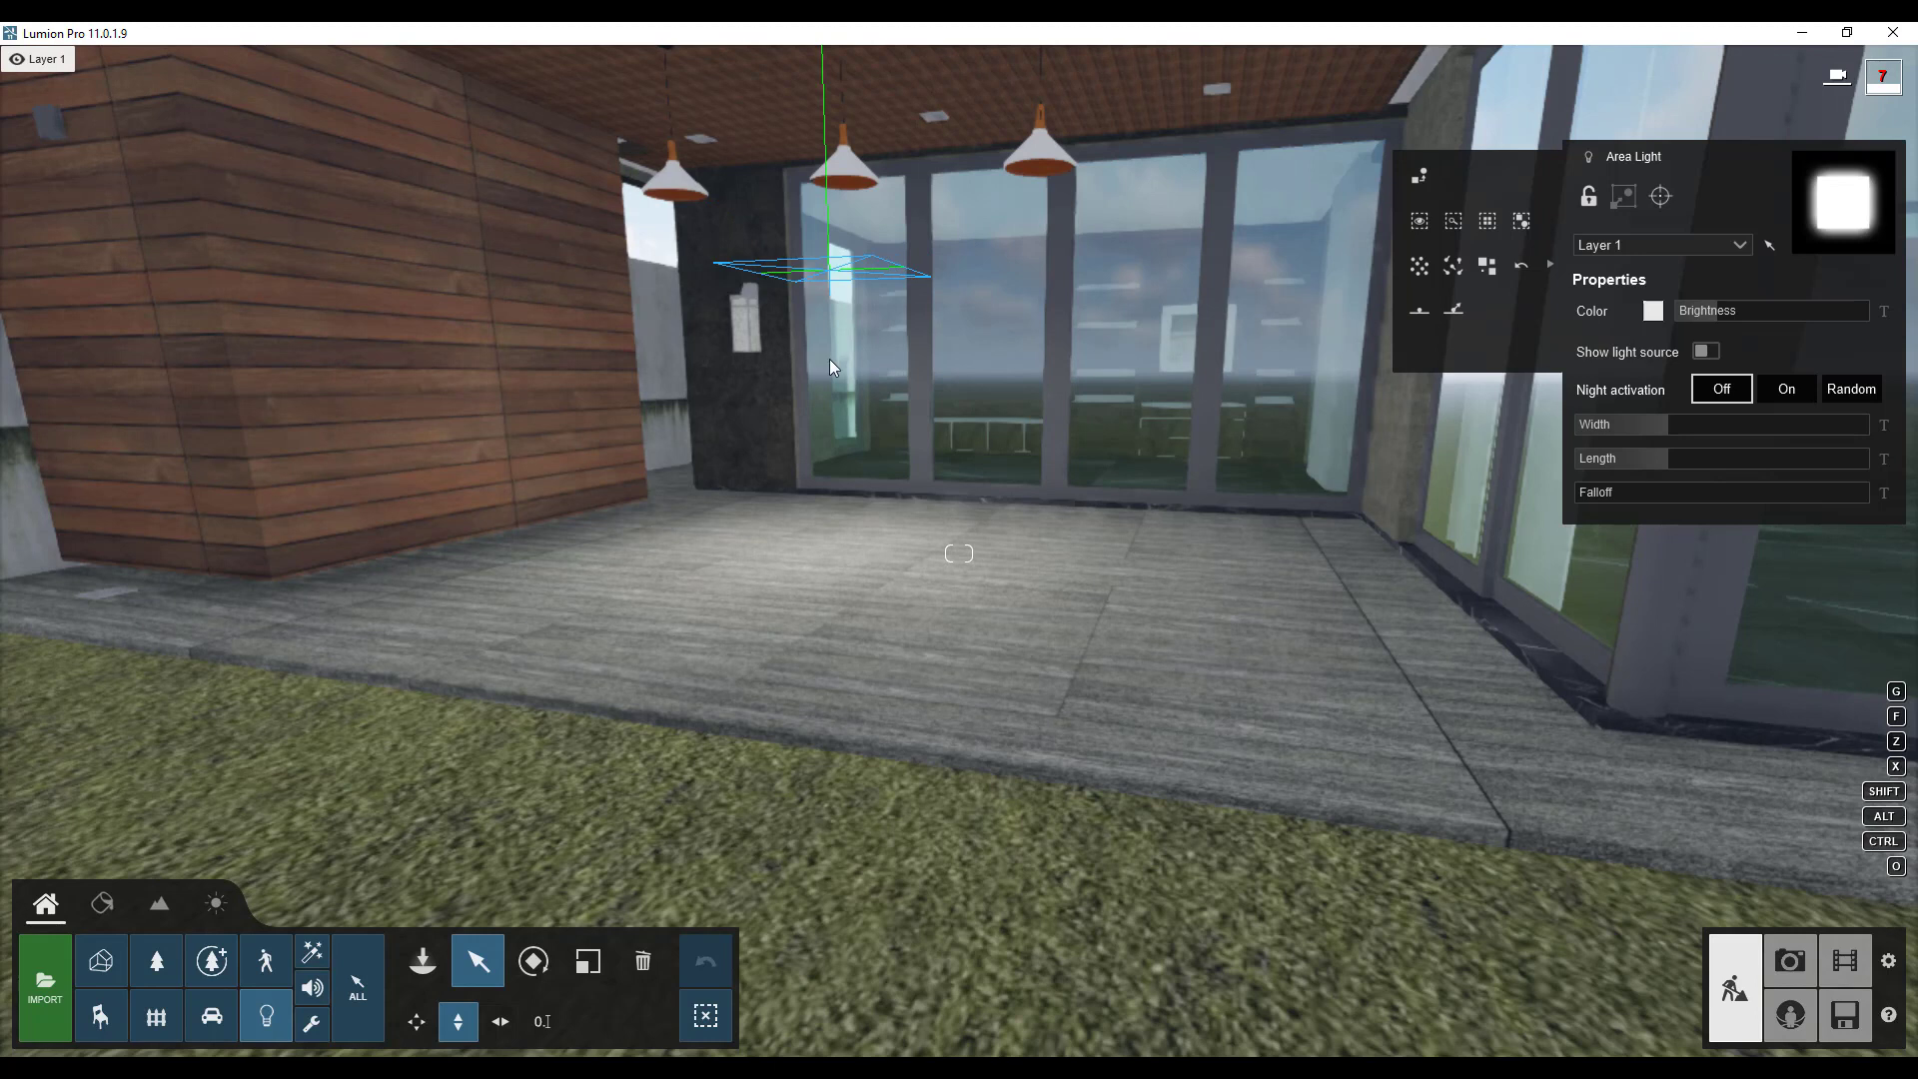
Show the area light's light source, hide it again, and try out scaling the light's size.
click(1705, 351)
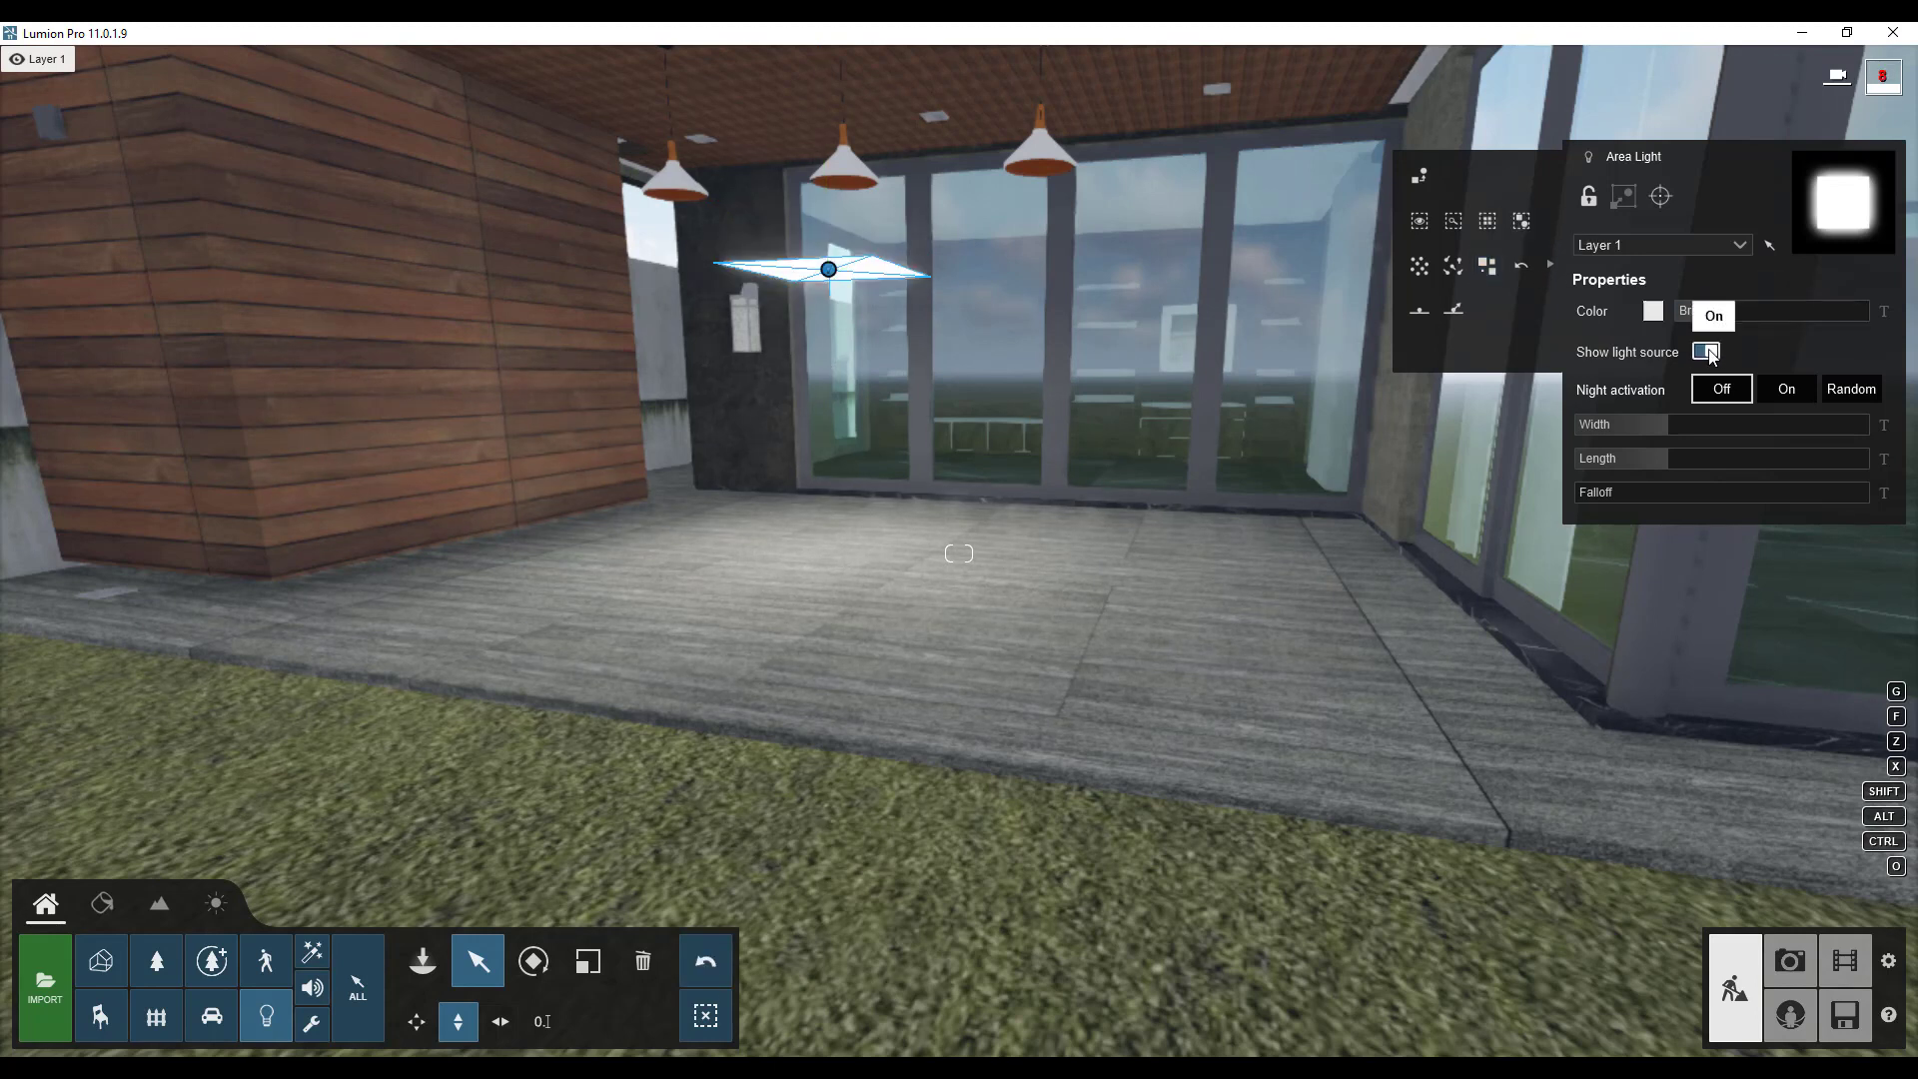
click(1707, 352)
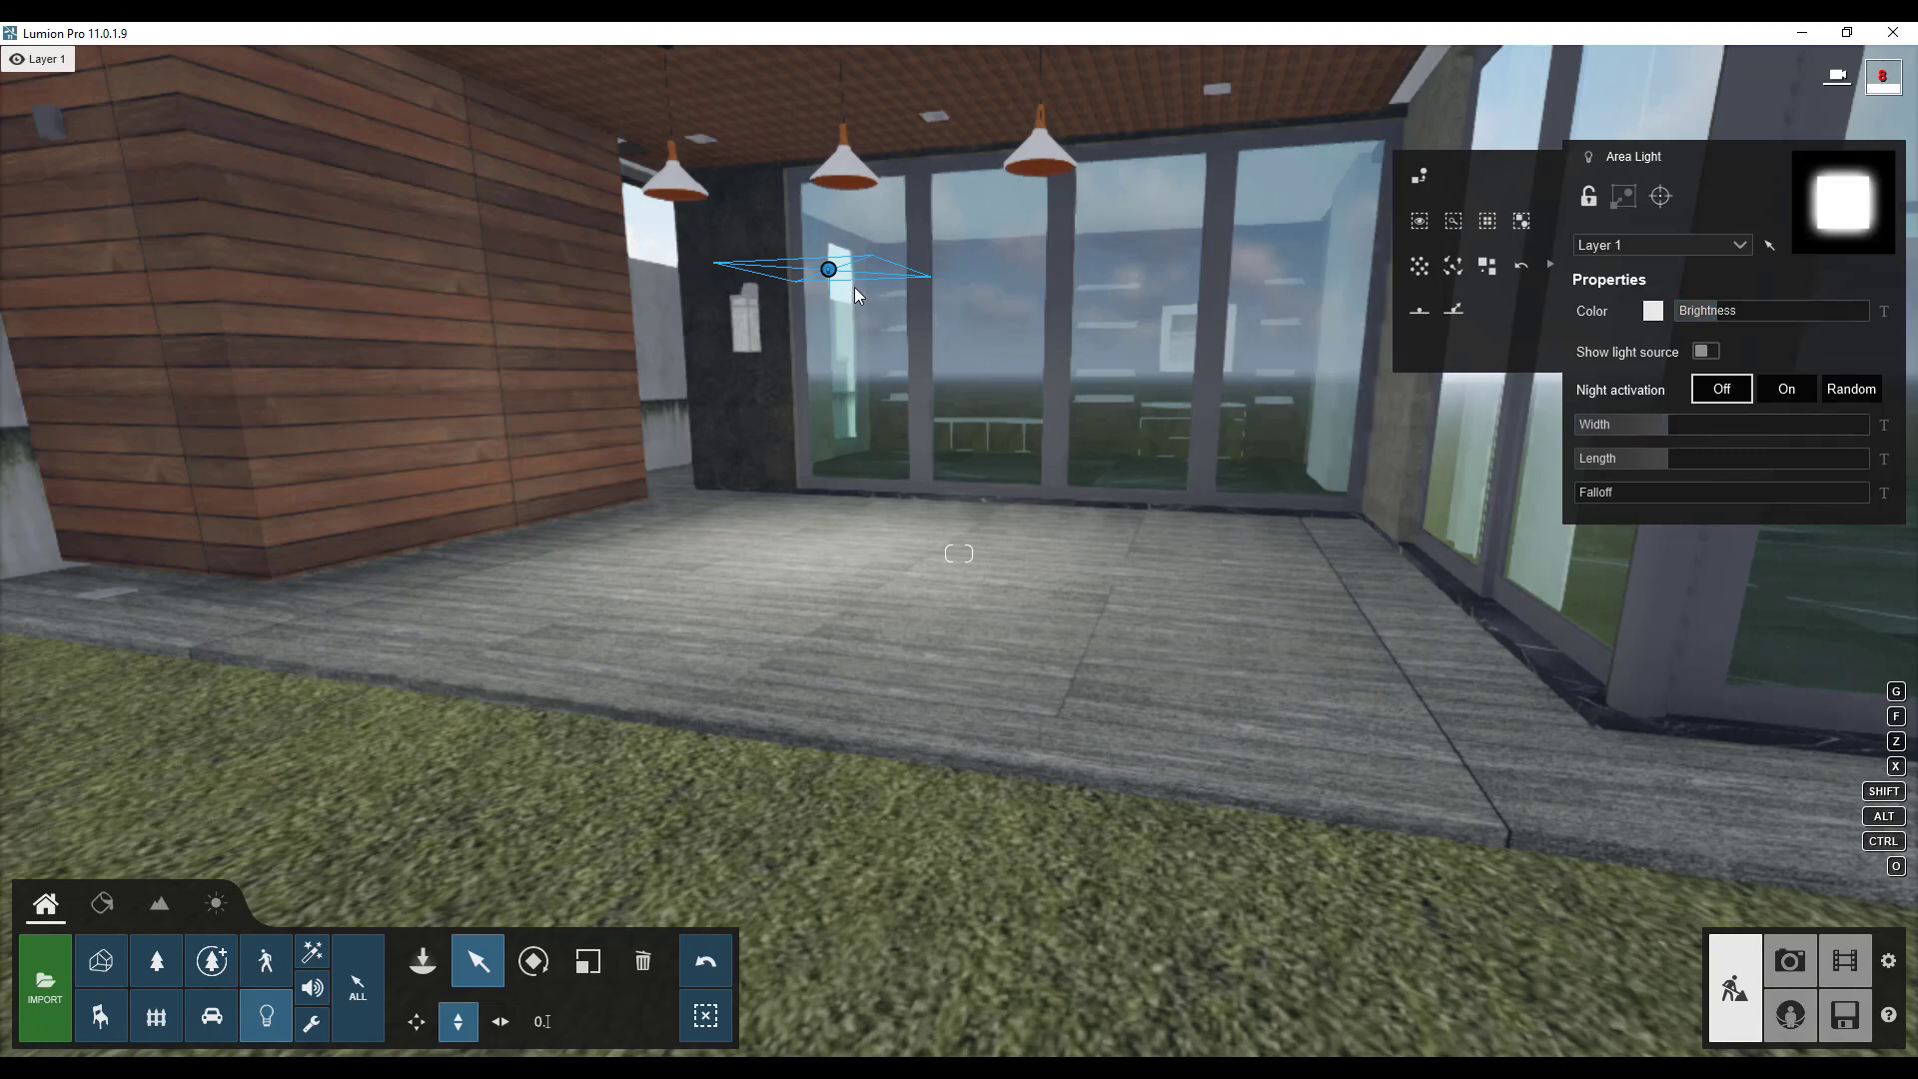
key(w)
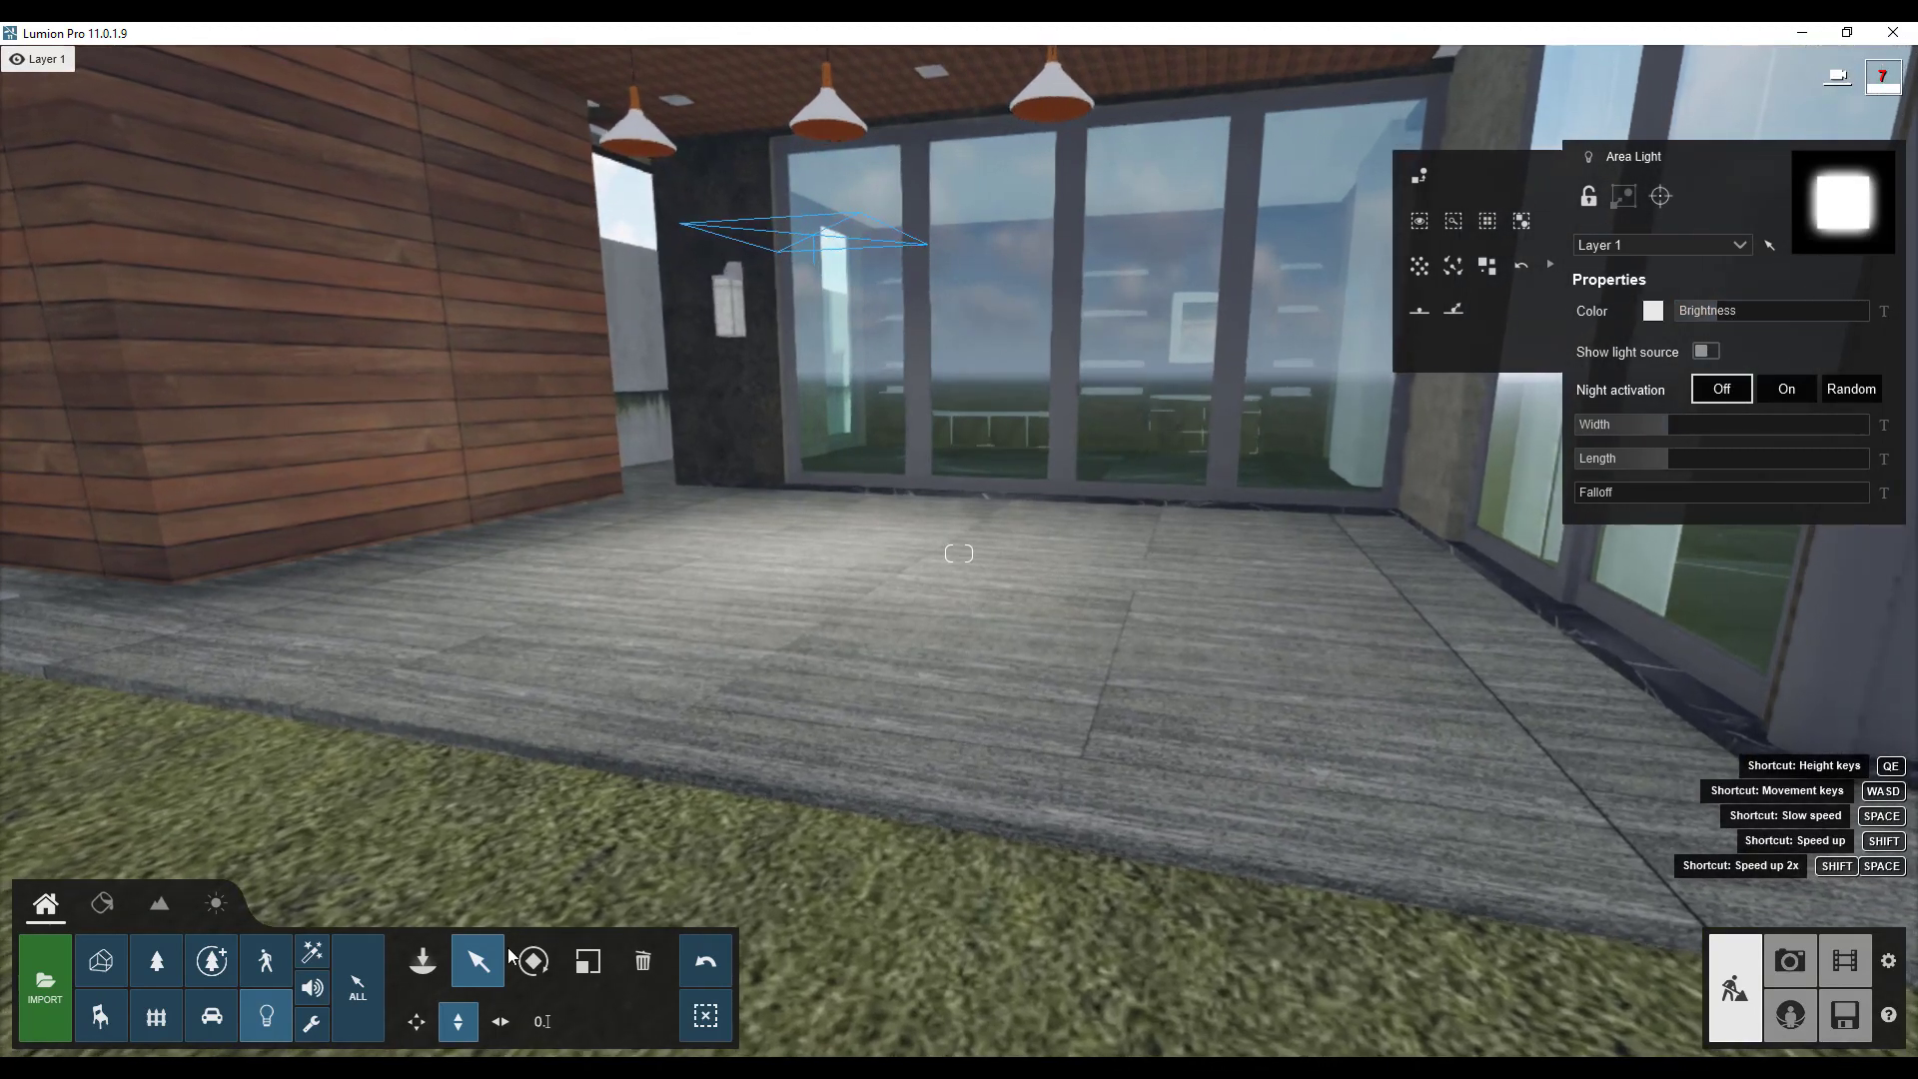
click(587, 960)
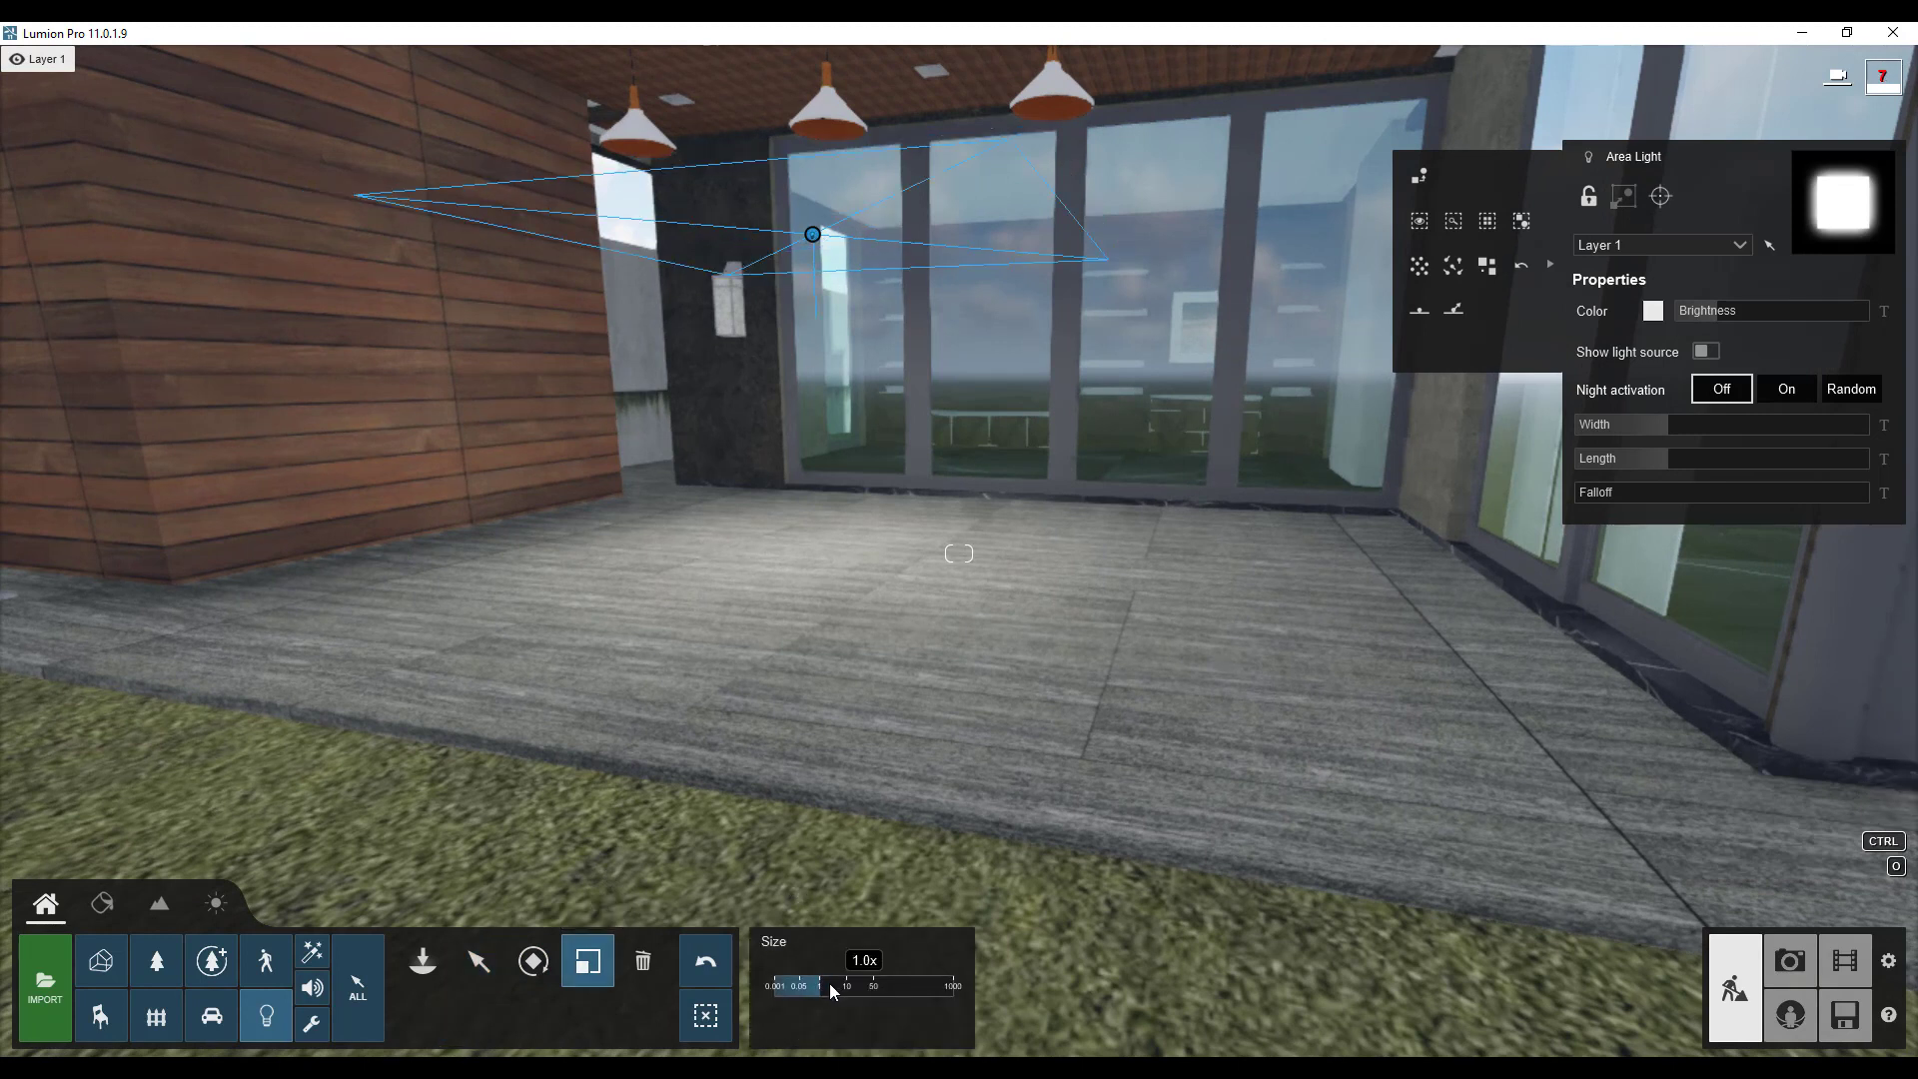
click(489, 962)
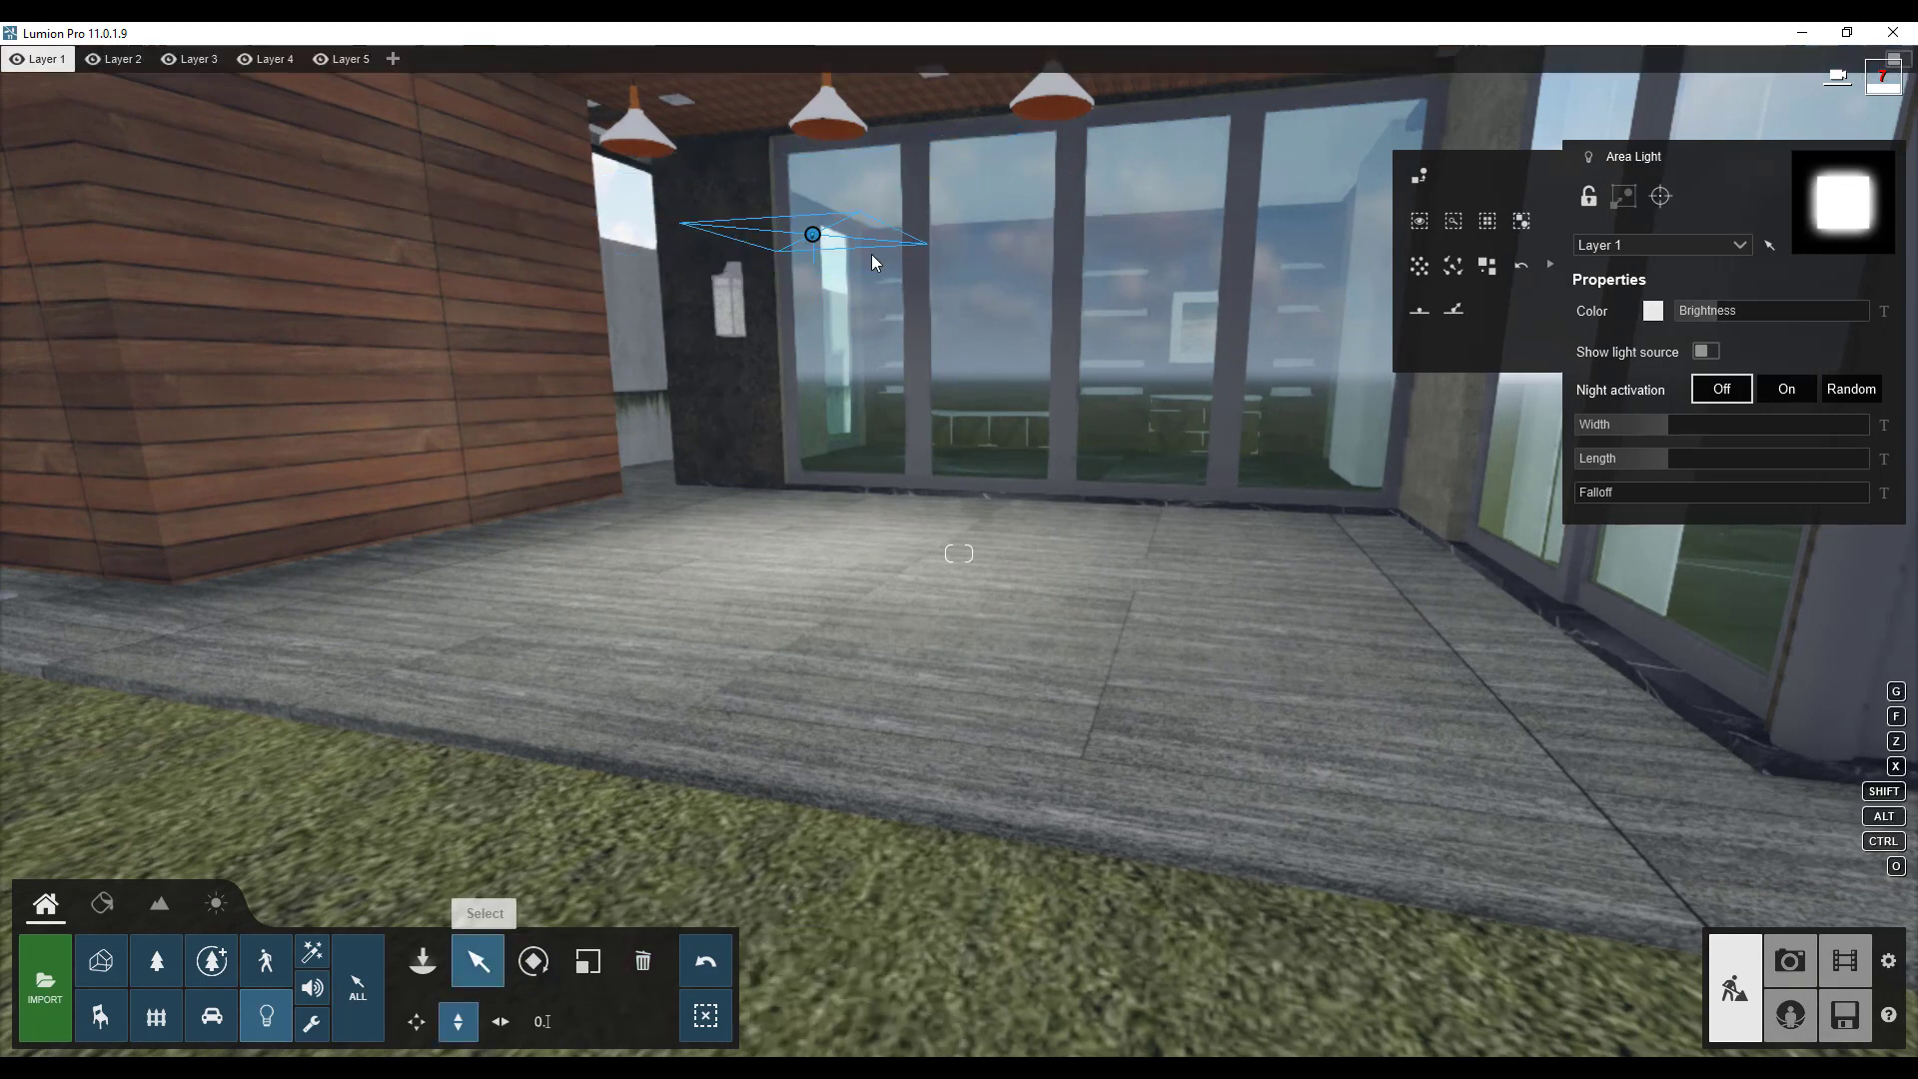
Set the area light to a width of 4.6 m, a slightly shorter length and a falloff of 2.1.
drag(1696, 429, 1779, 430)
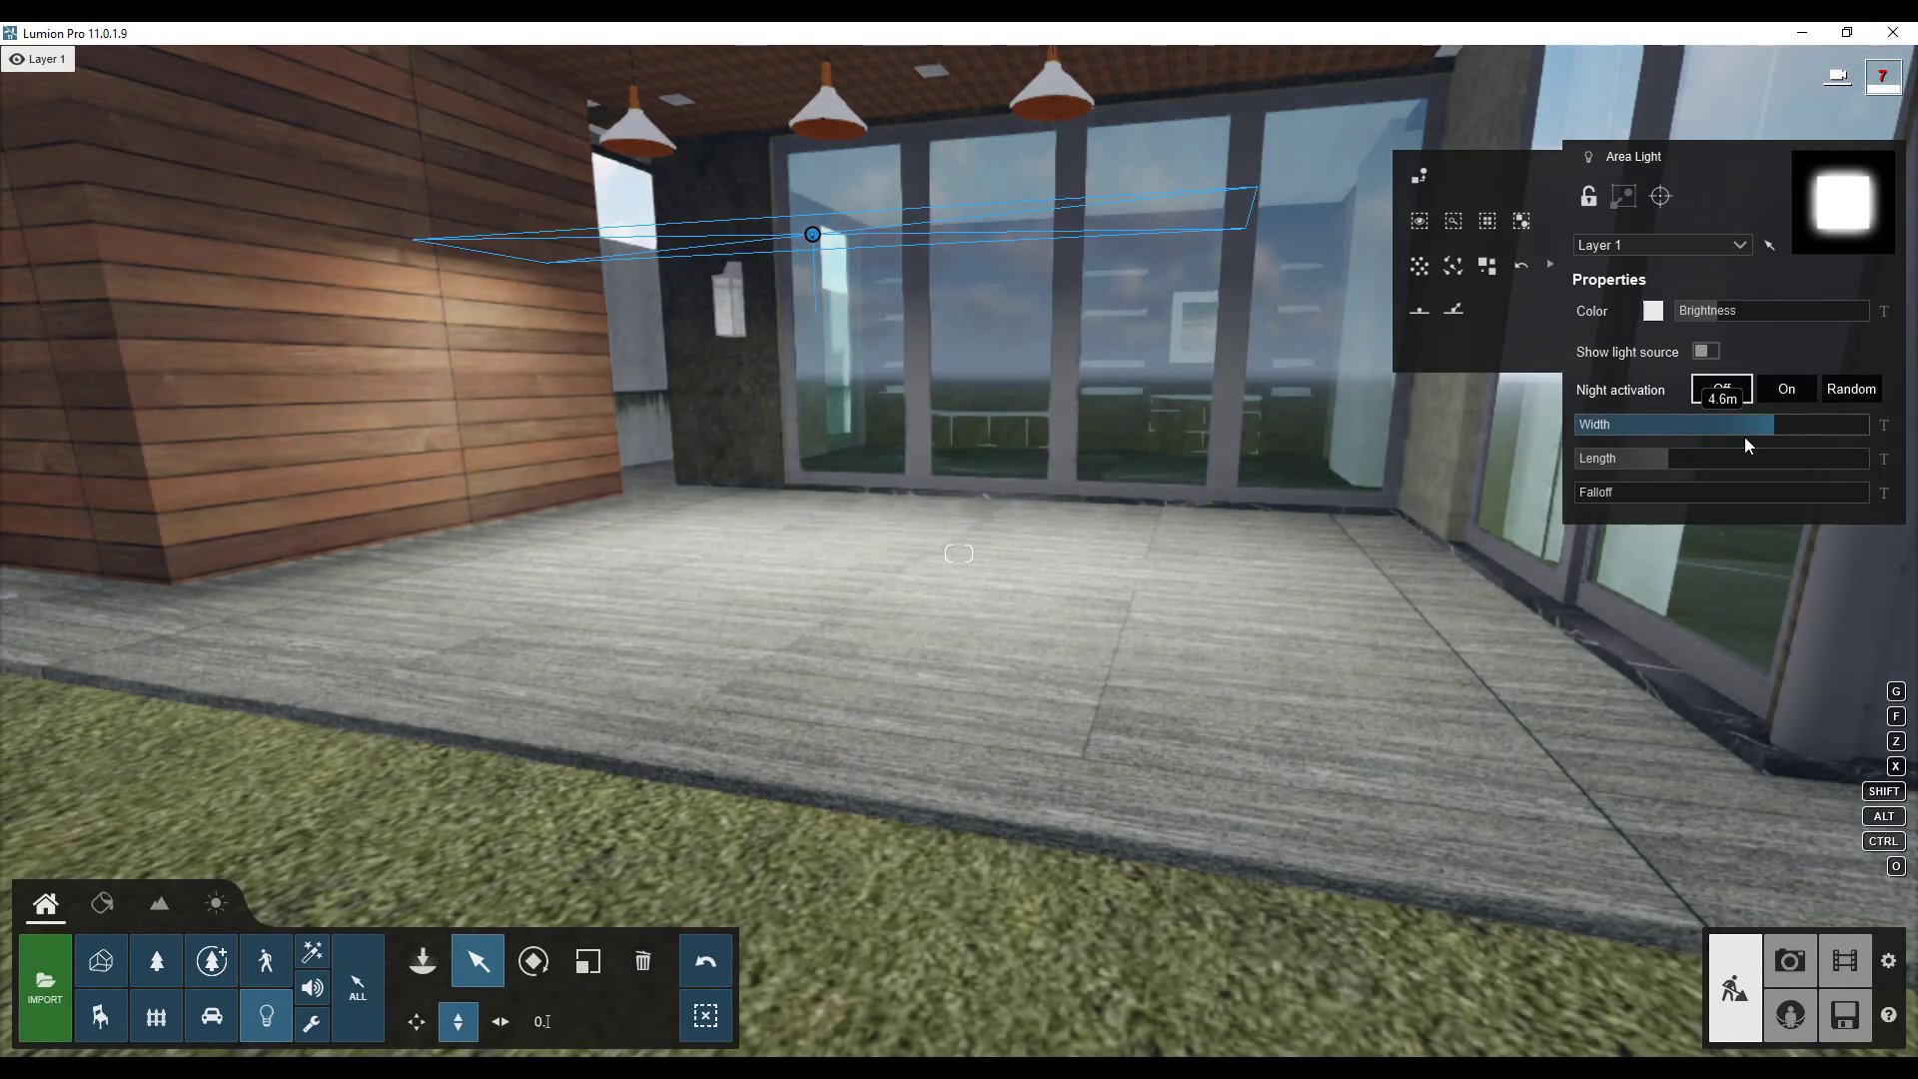
drag(1674, 462, 1662, 499)
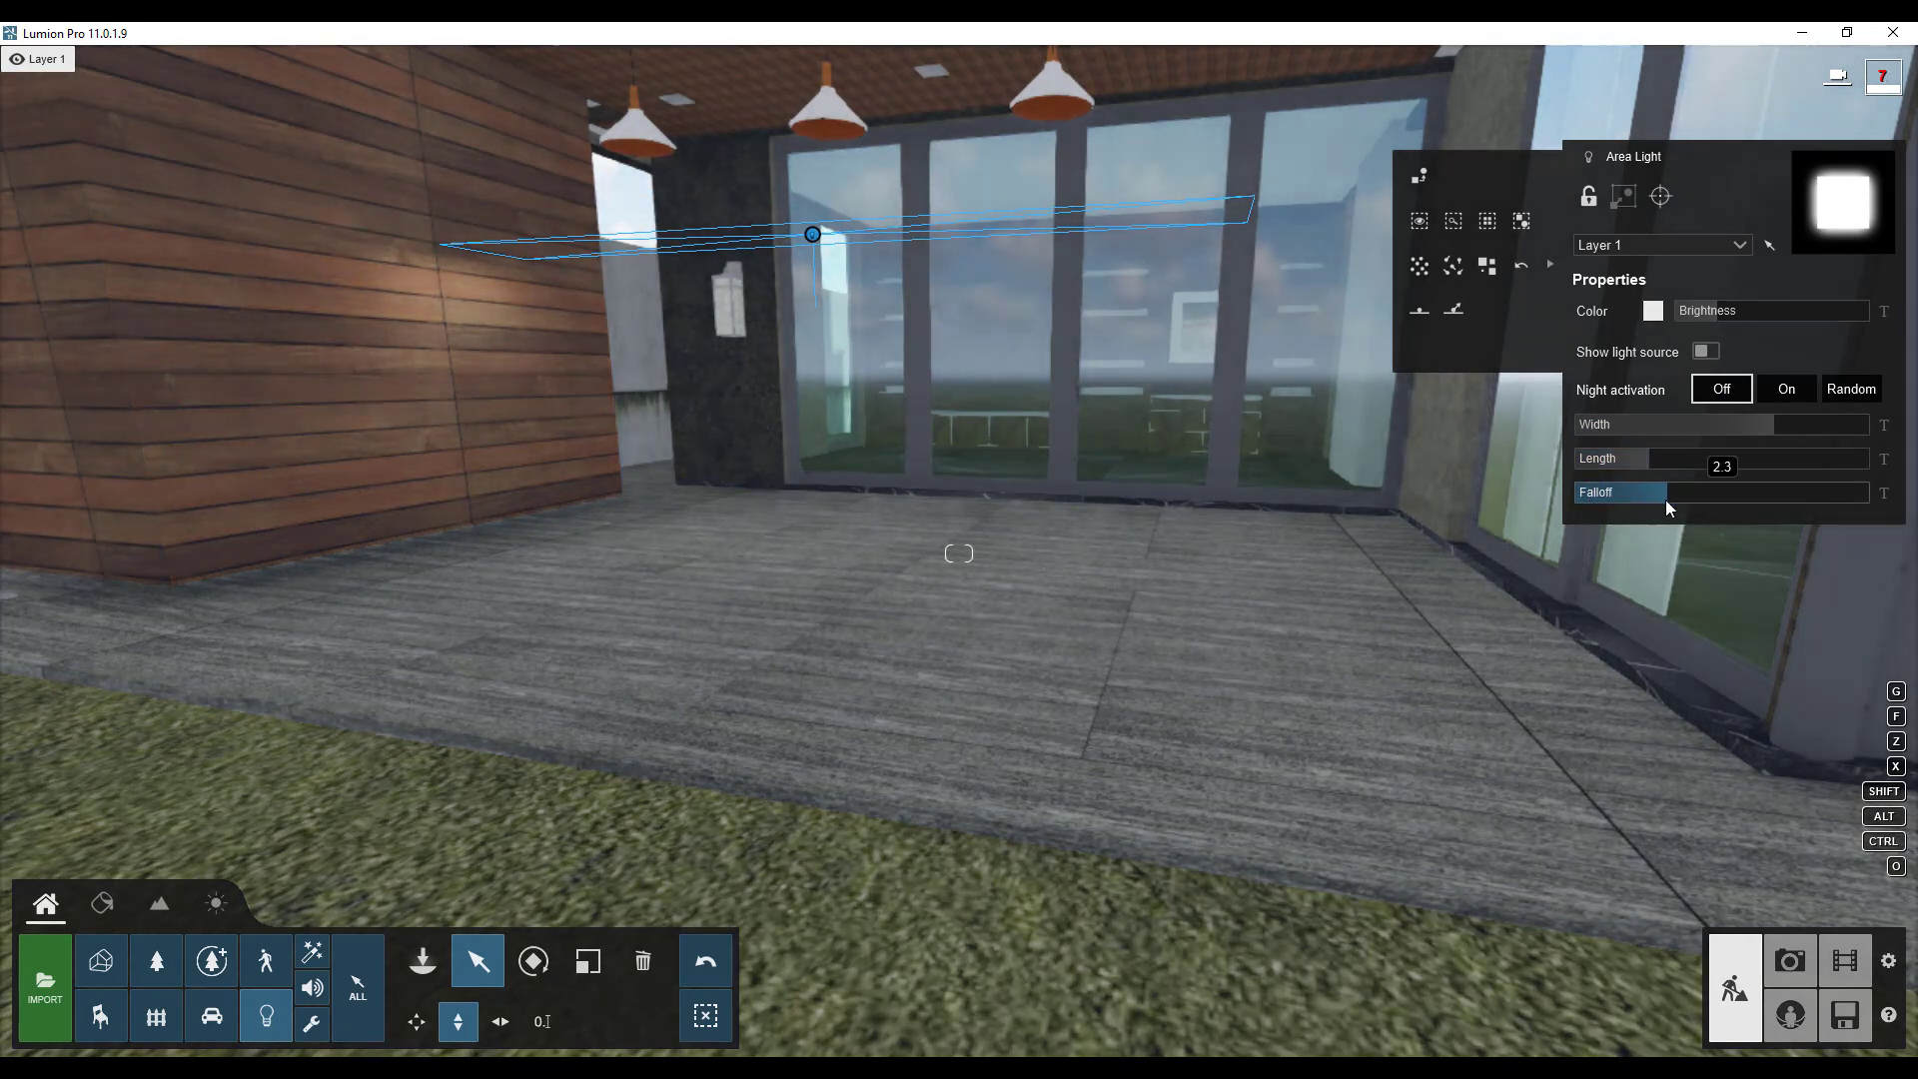
key(w)
right_drag(378, 264, 272, 233)
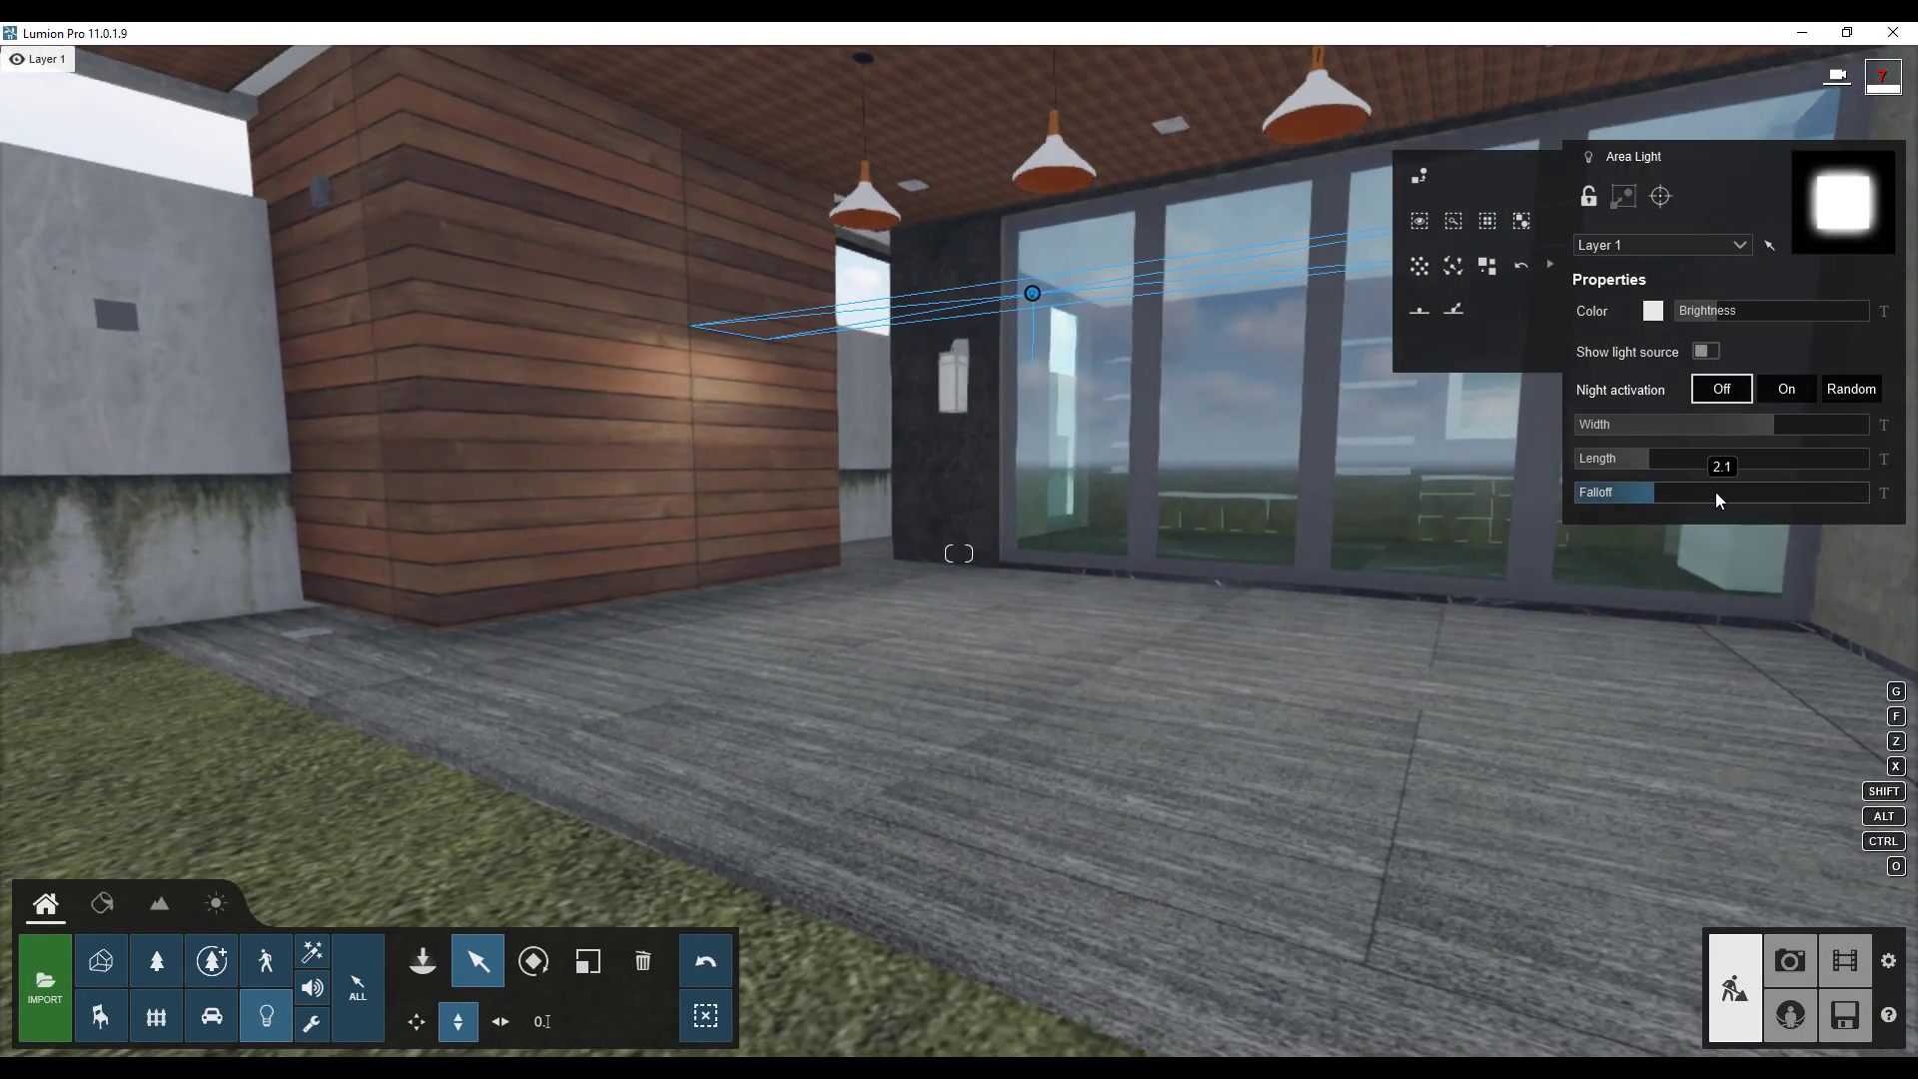
Lower the square area light's falloff to its minimum and delete that light from the terrace.
drag(1716, 492, 1570, 493)
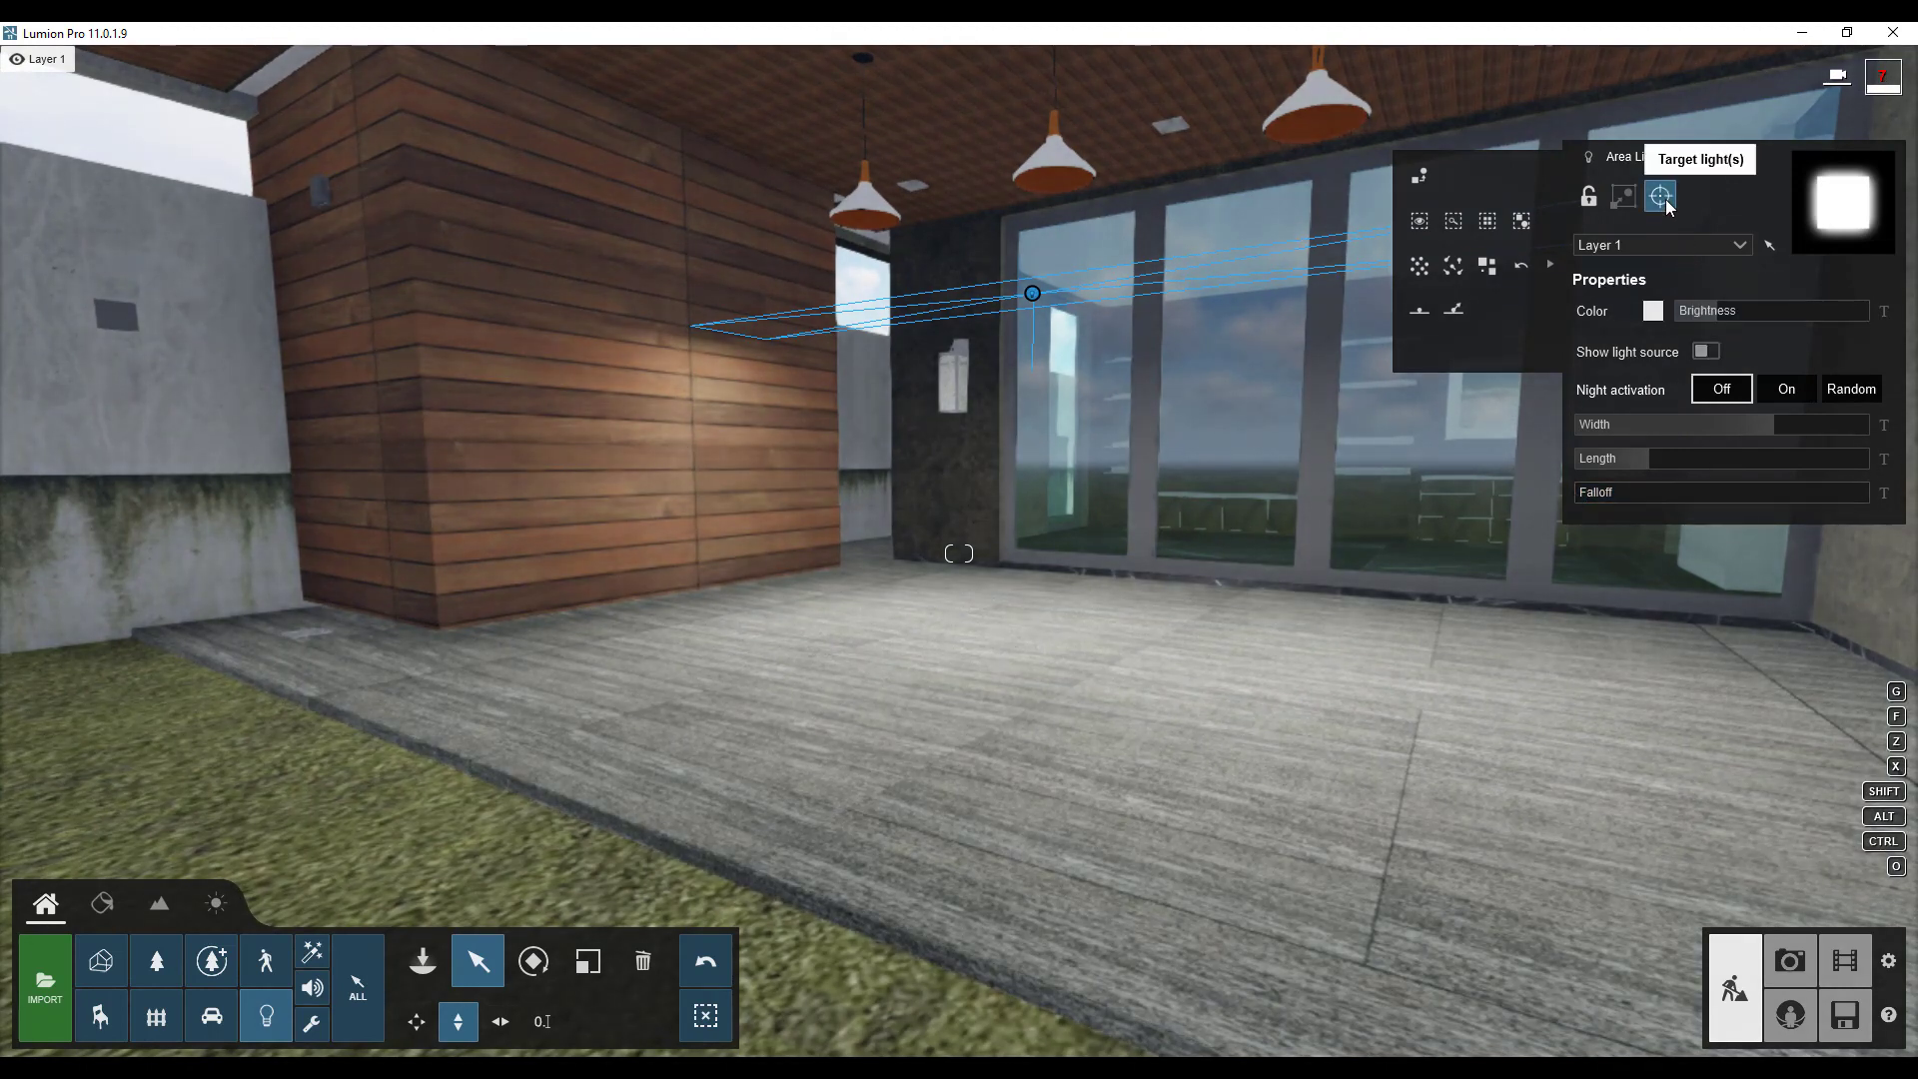
click(643, 961)
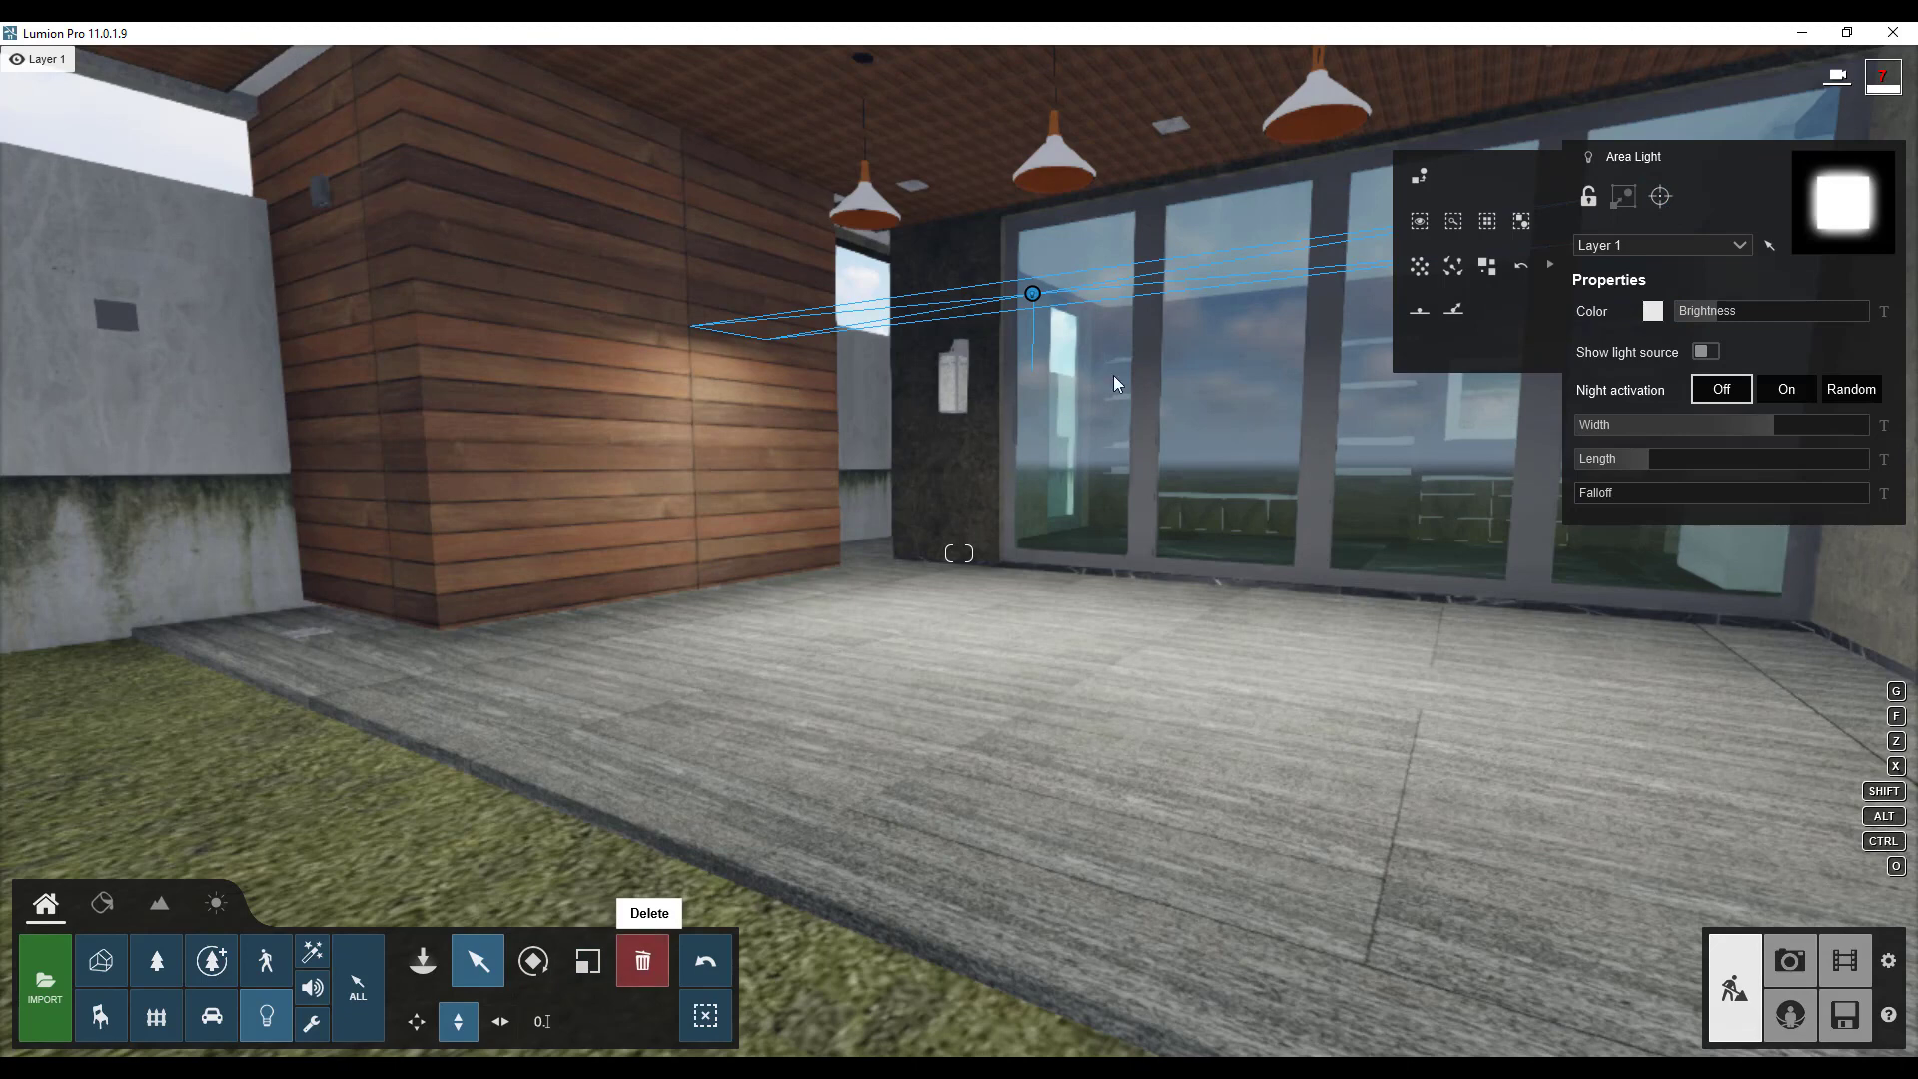
click(1034, 293)
right_drag(940, 385, 998, 372)
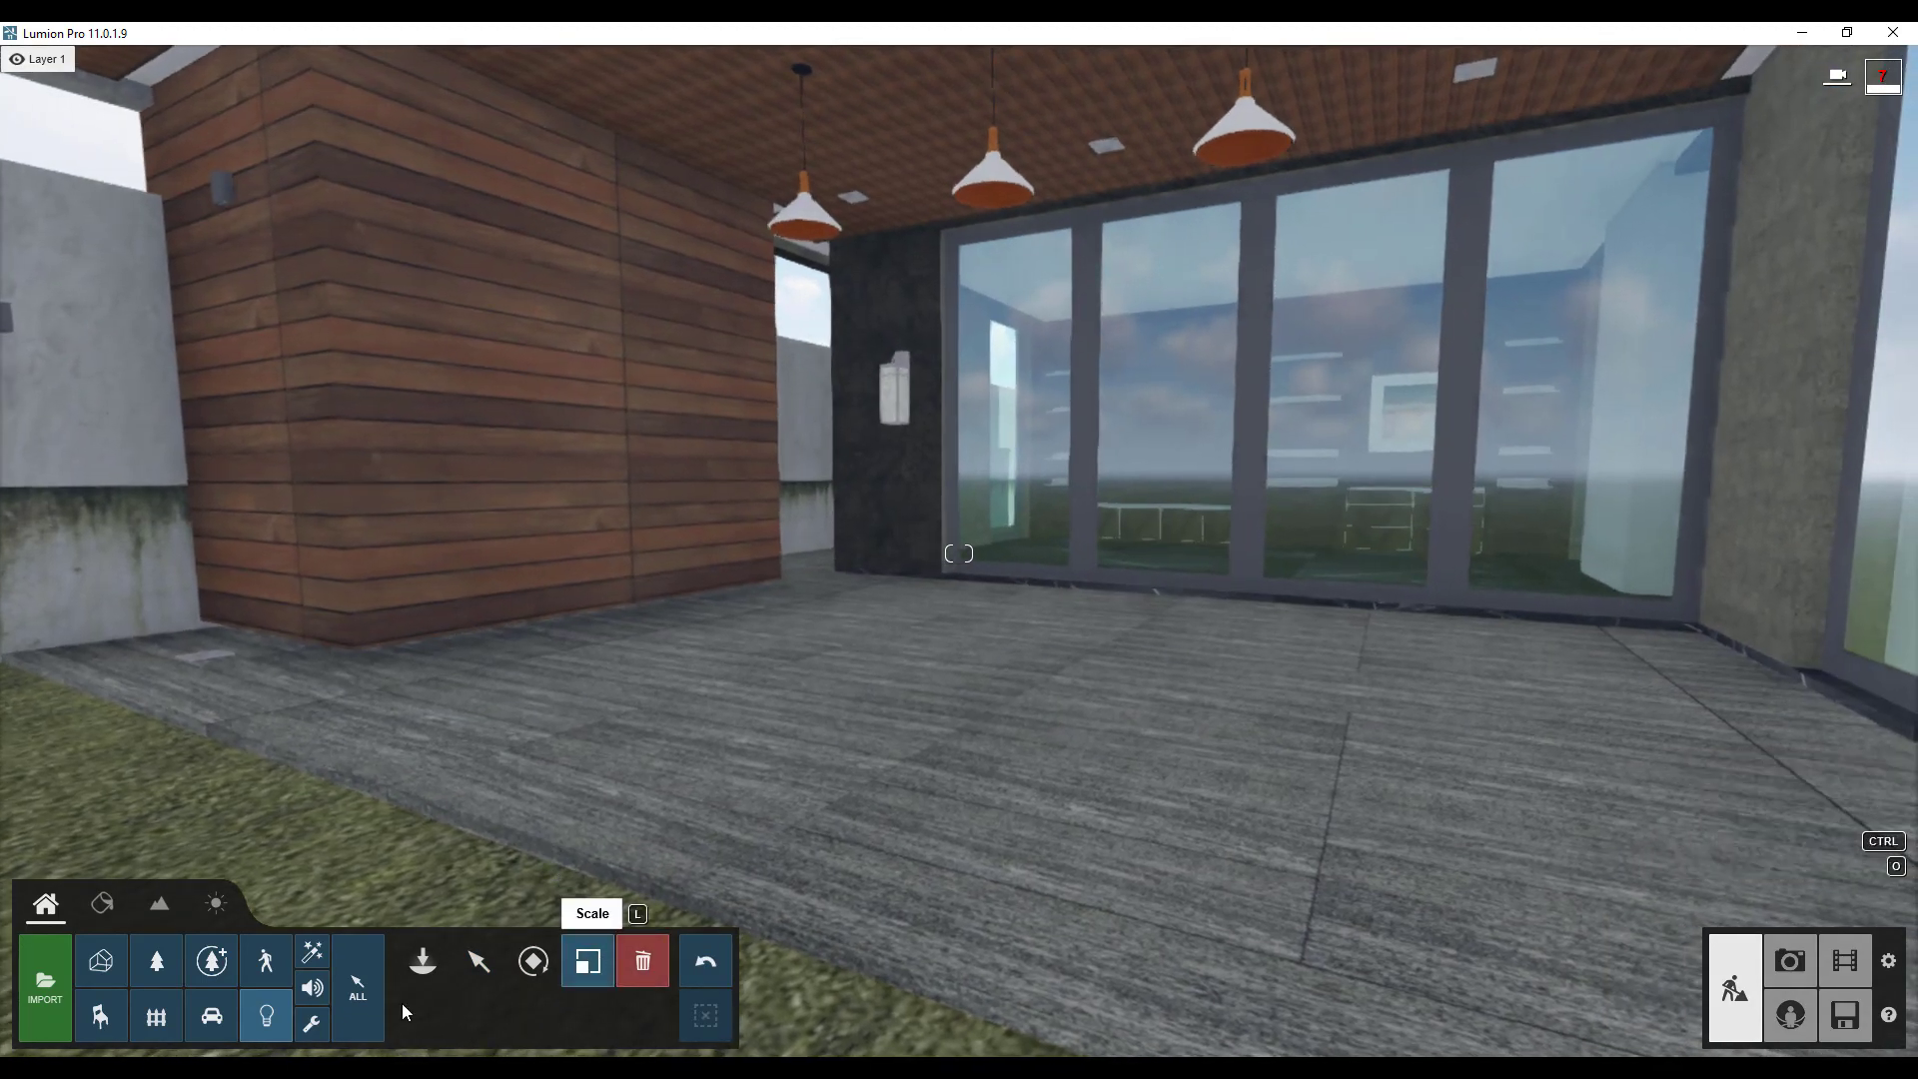
Place three line lights in a row across the terrace floor in front of the glass doors.
click(423, 961)
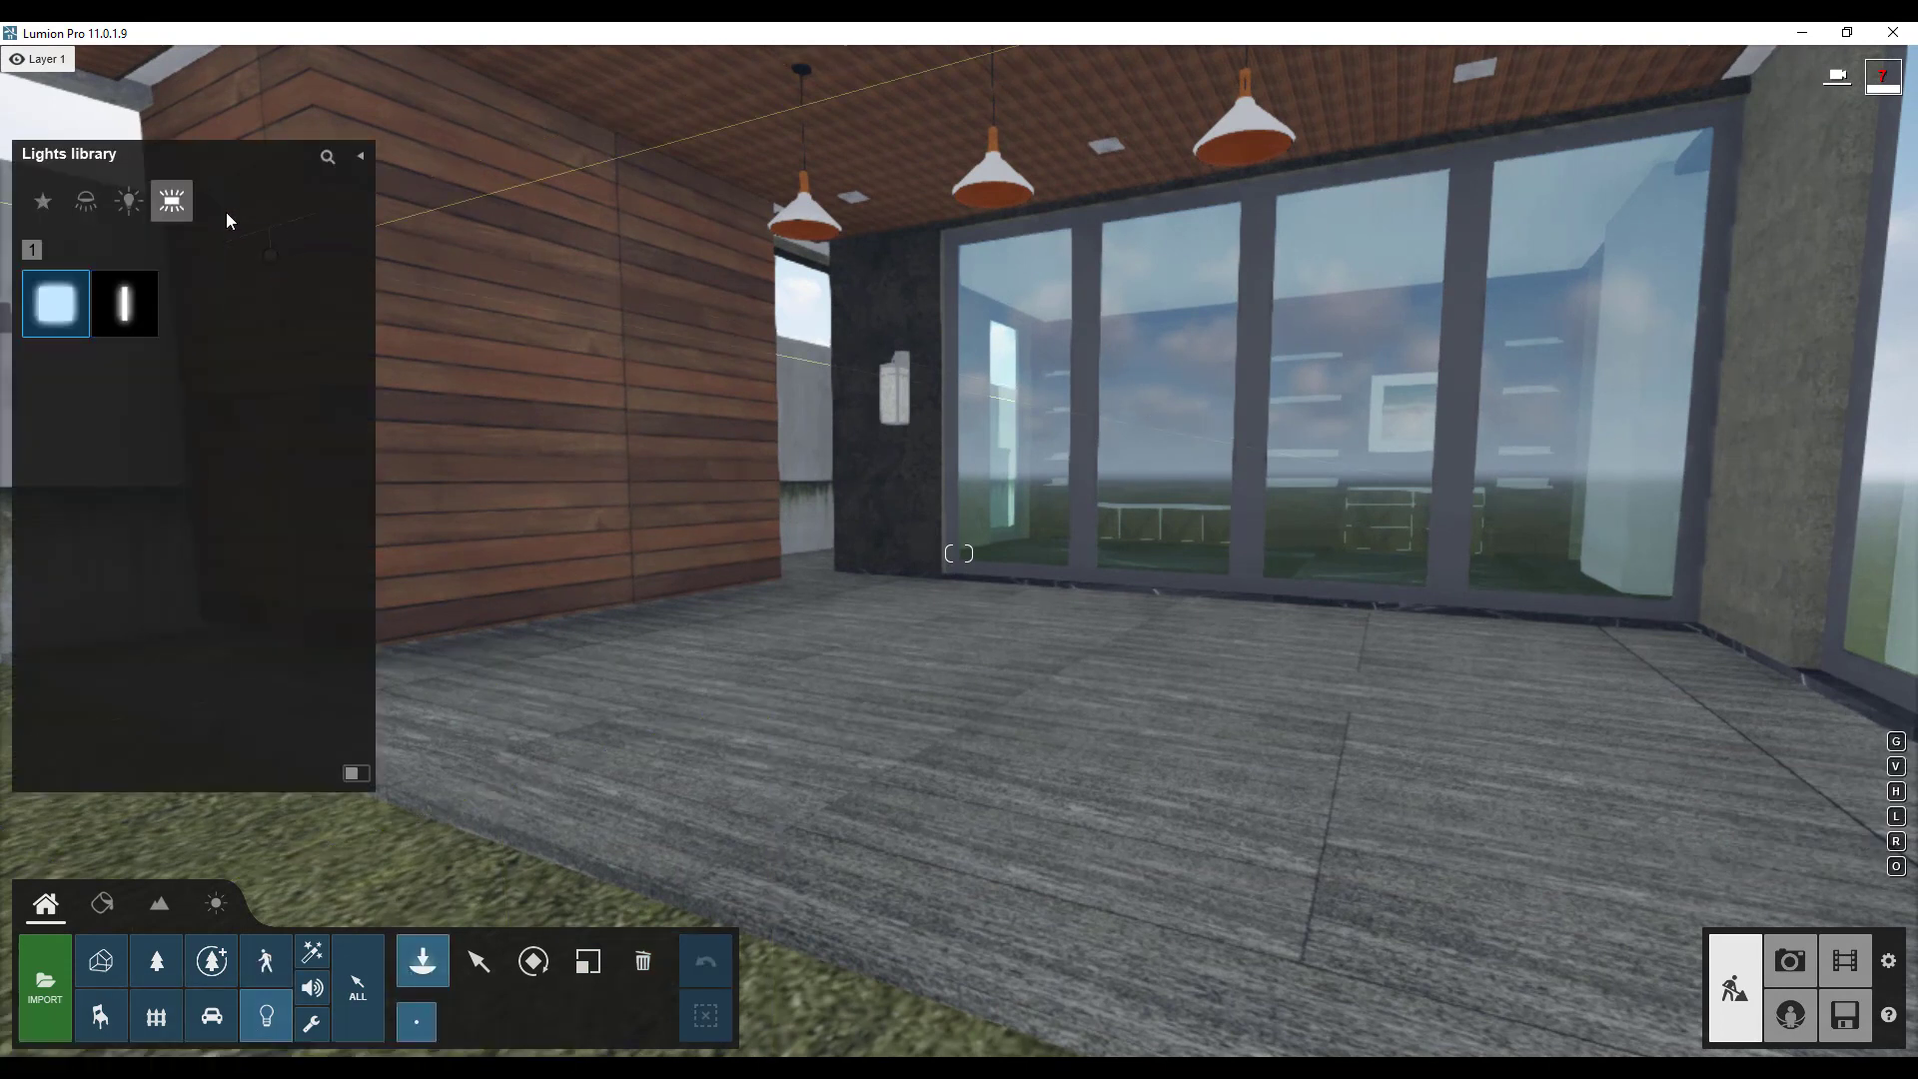
click(123, 318)
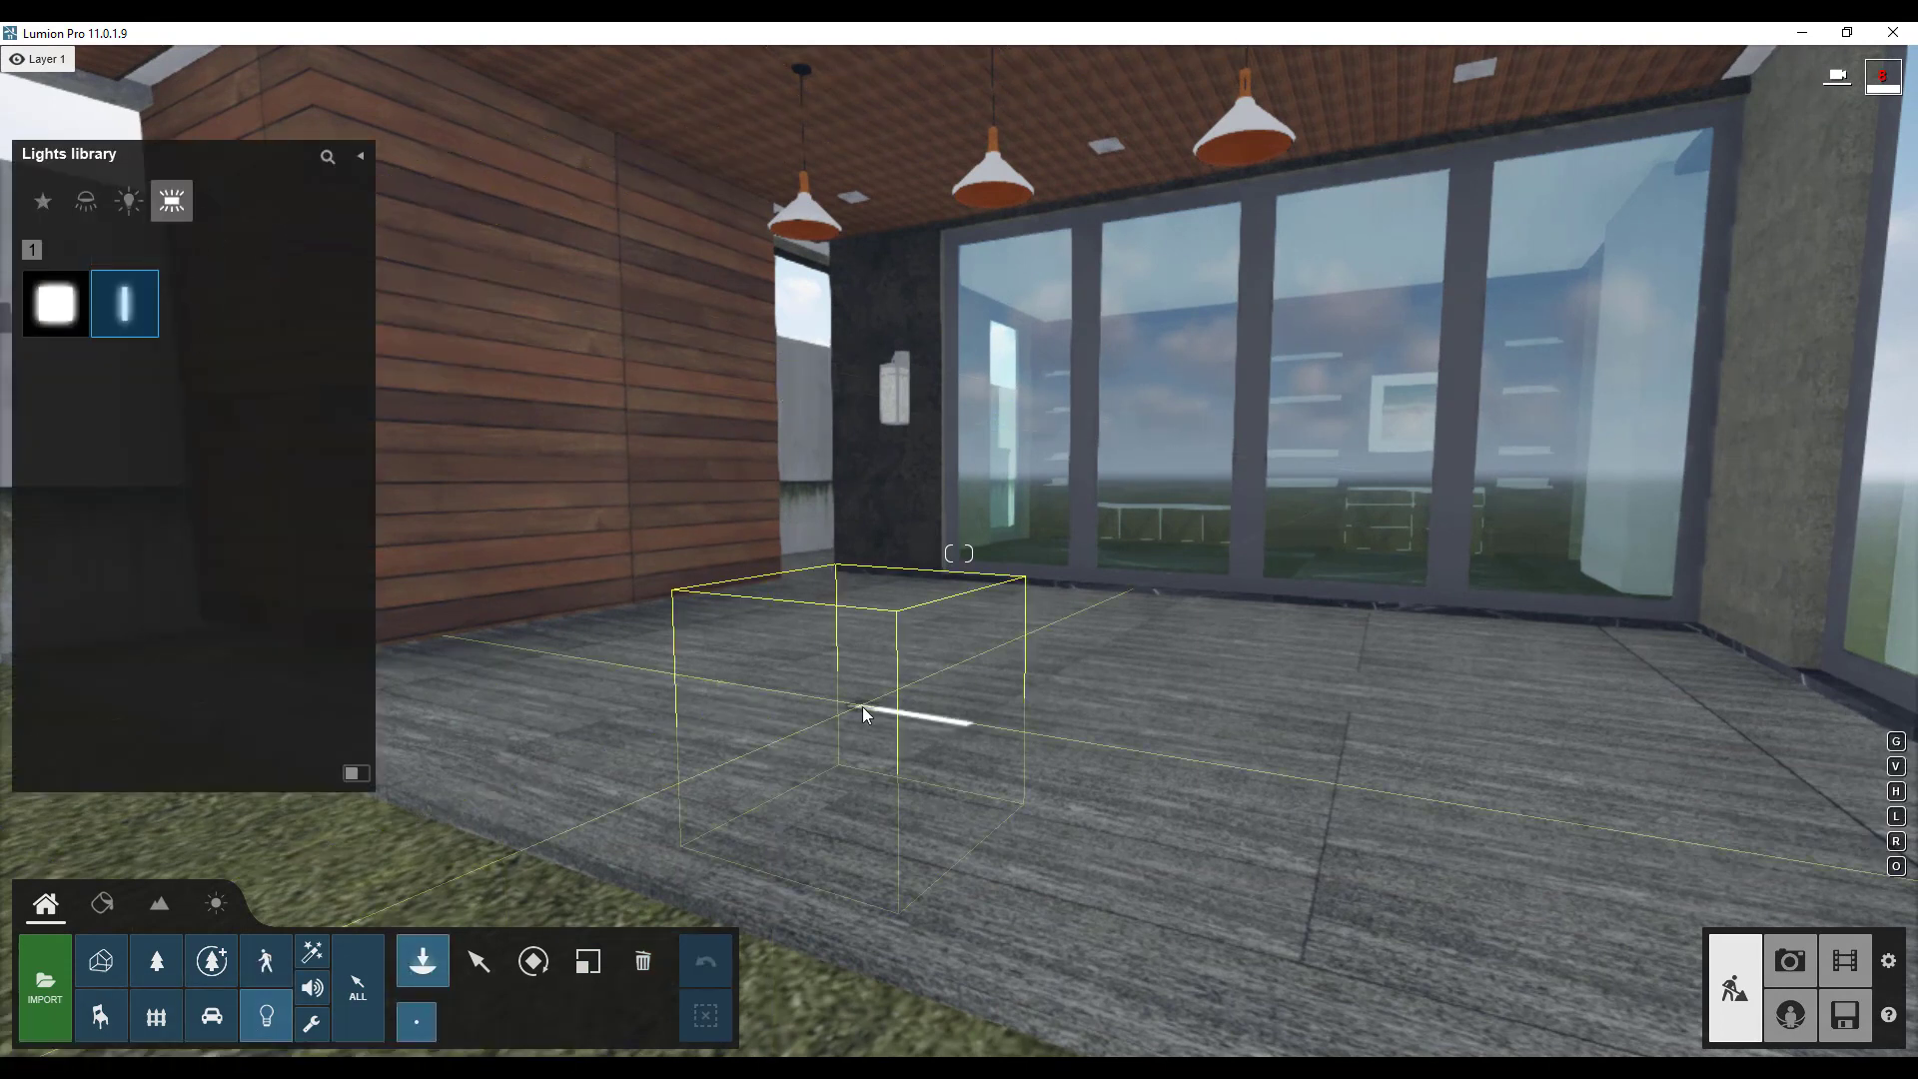
click(863, 677)
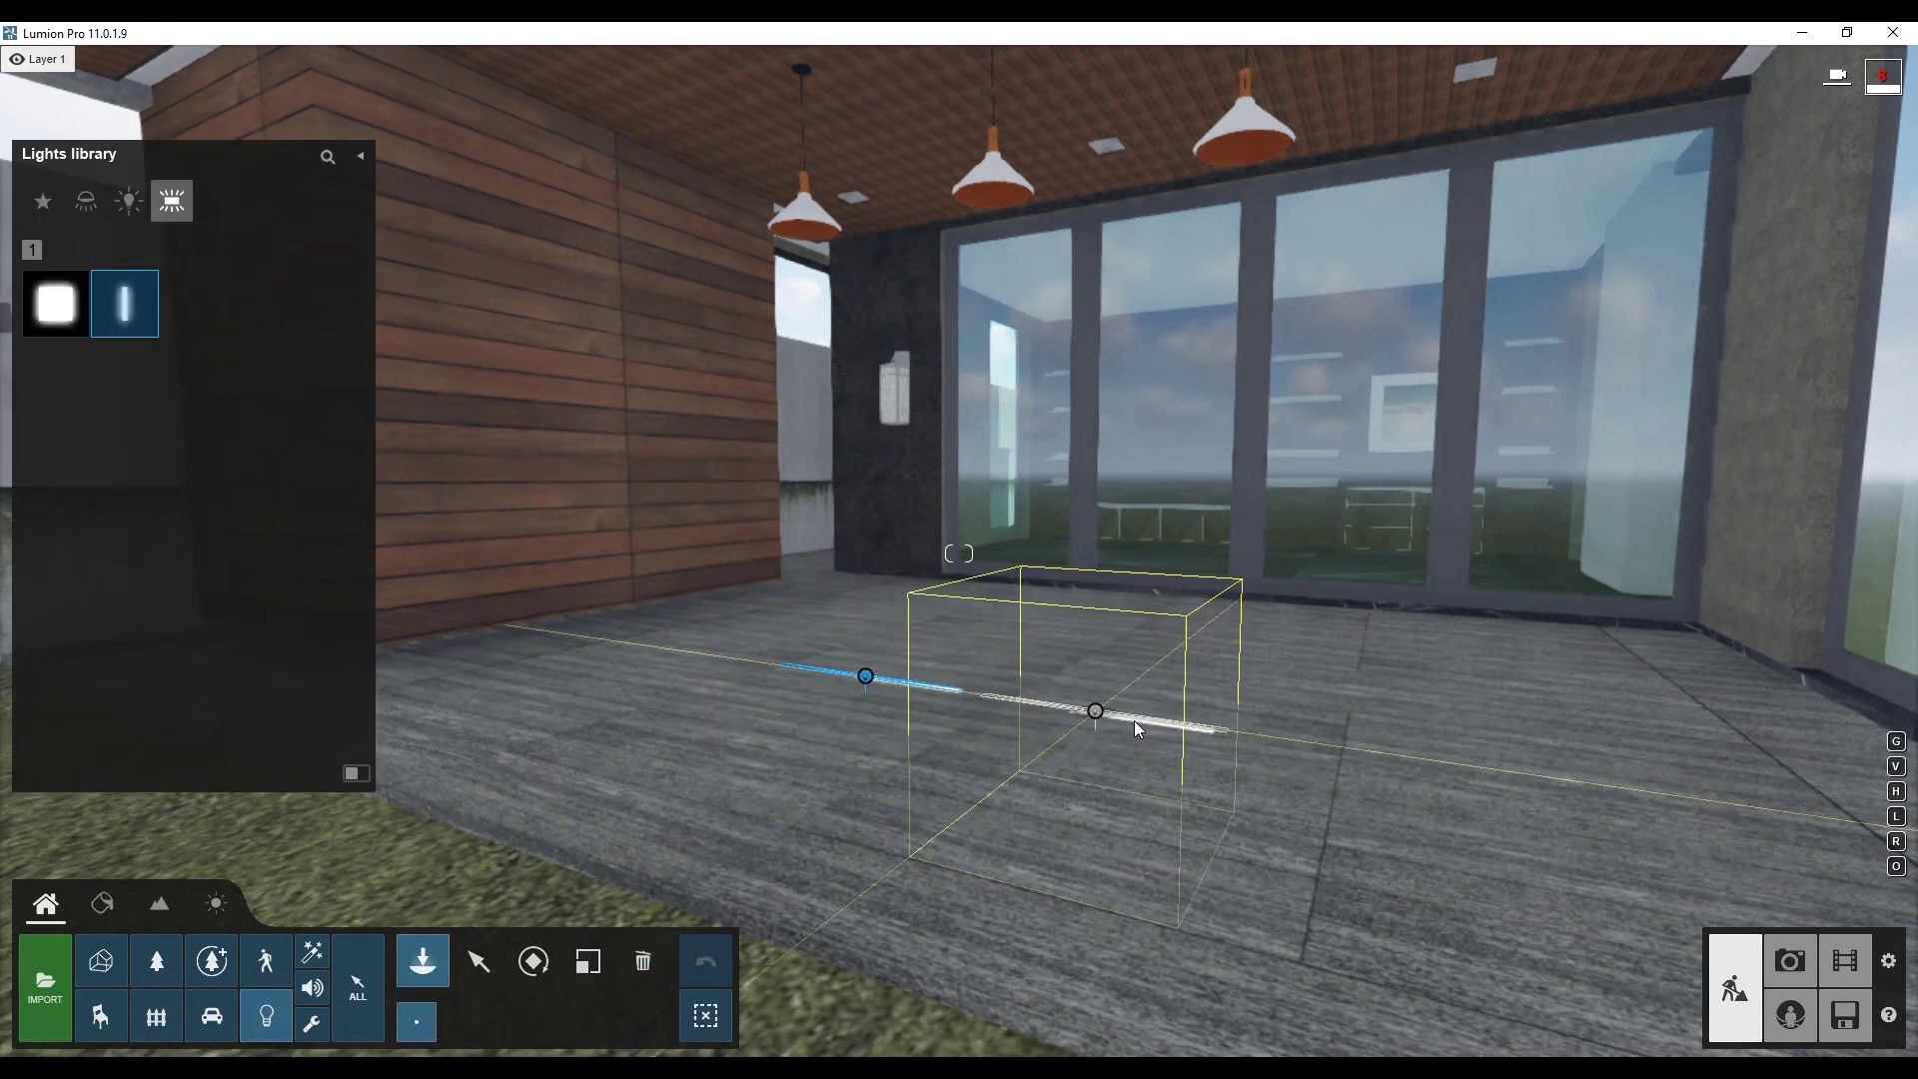
click(1138, 717)
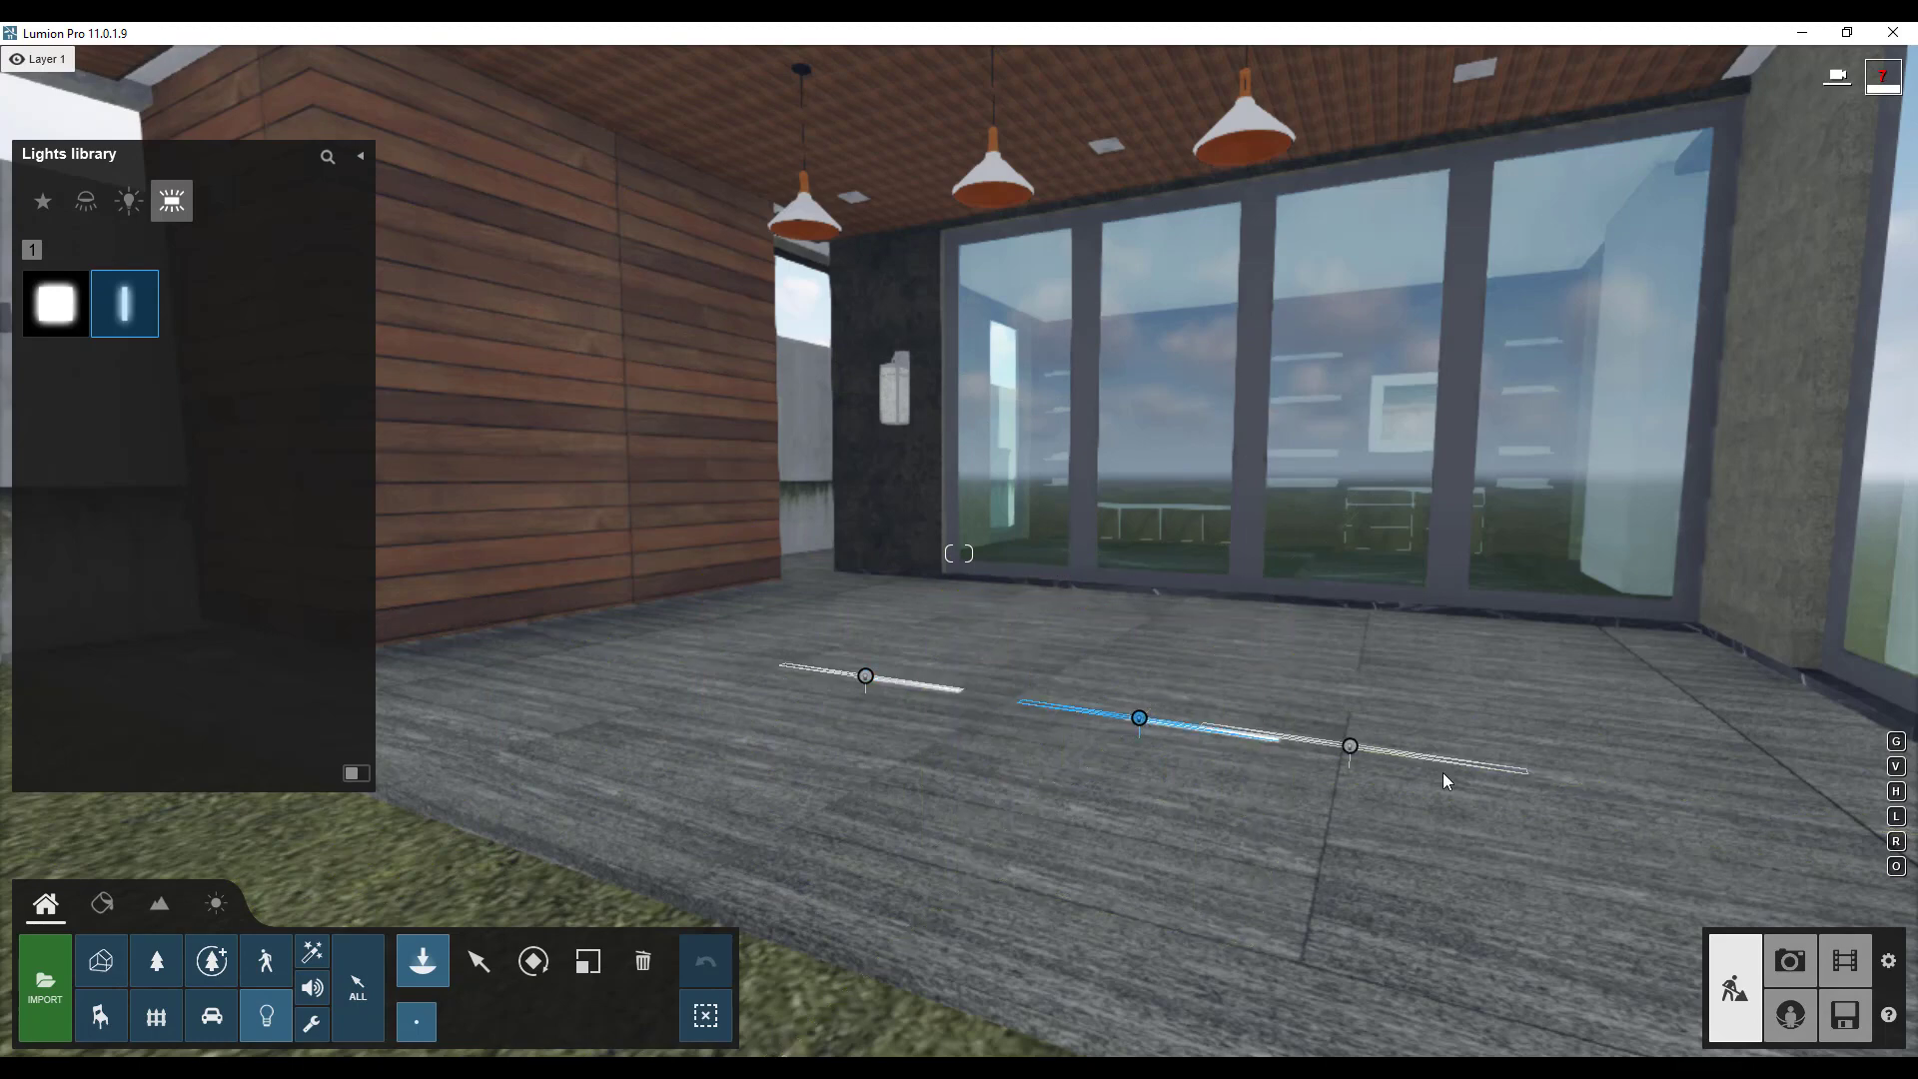
click(1538, 785)
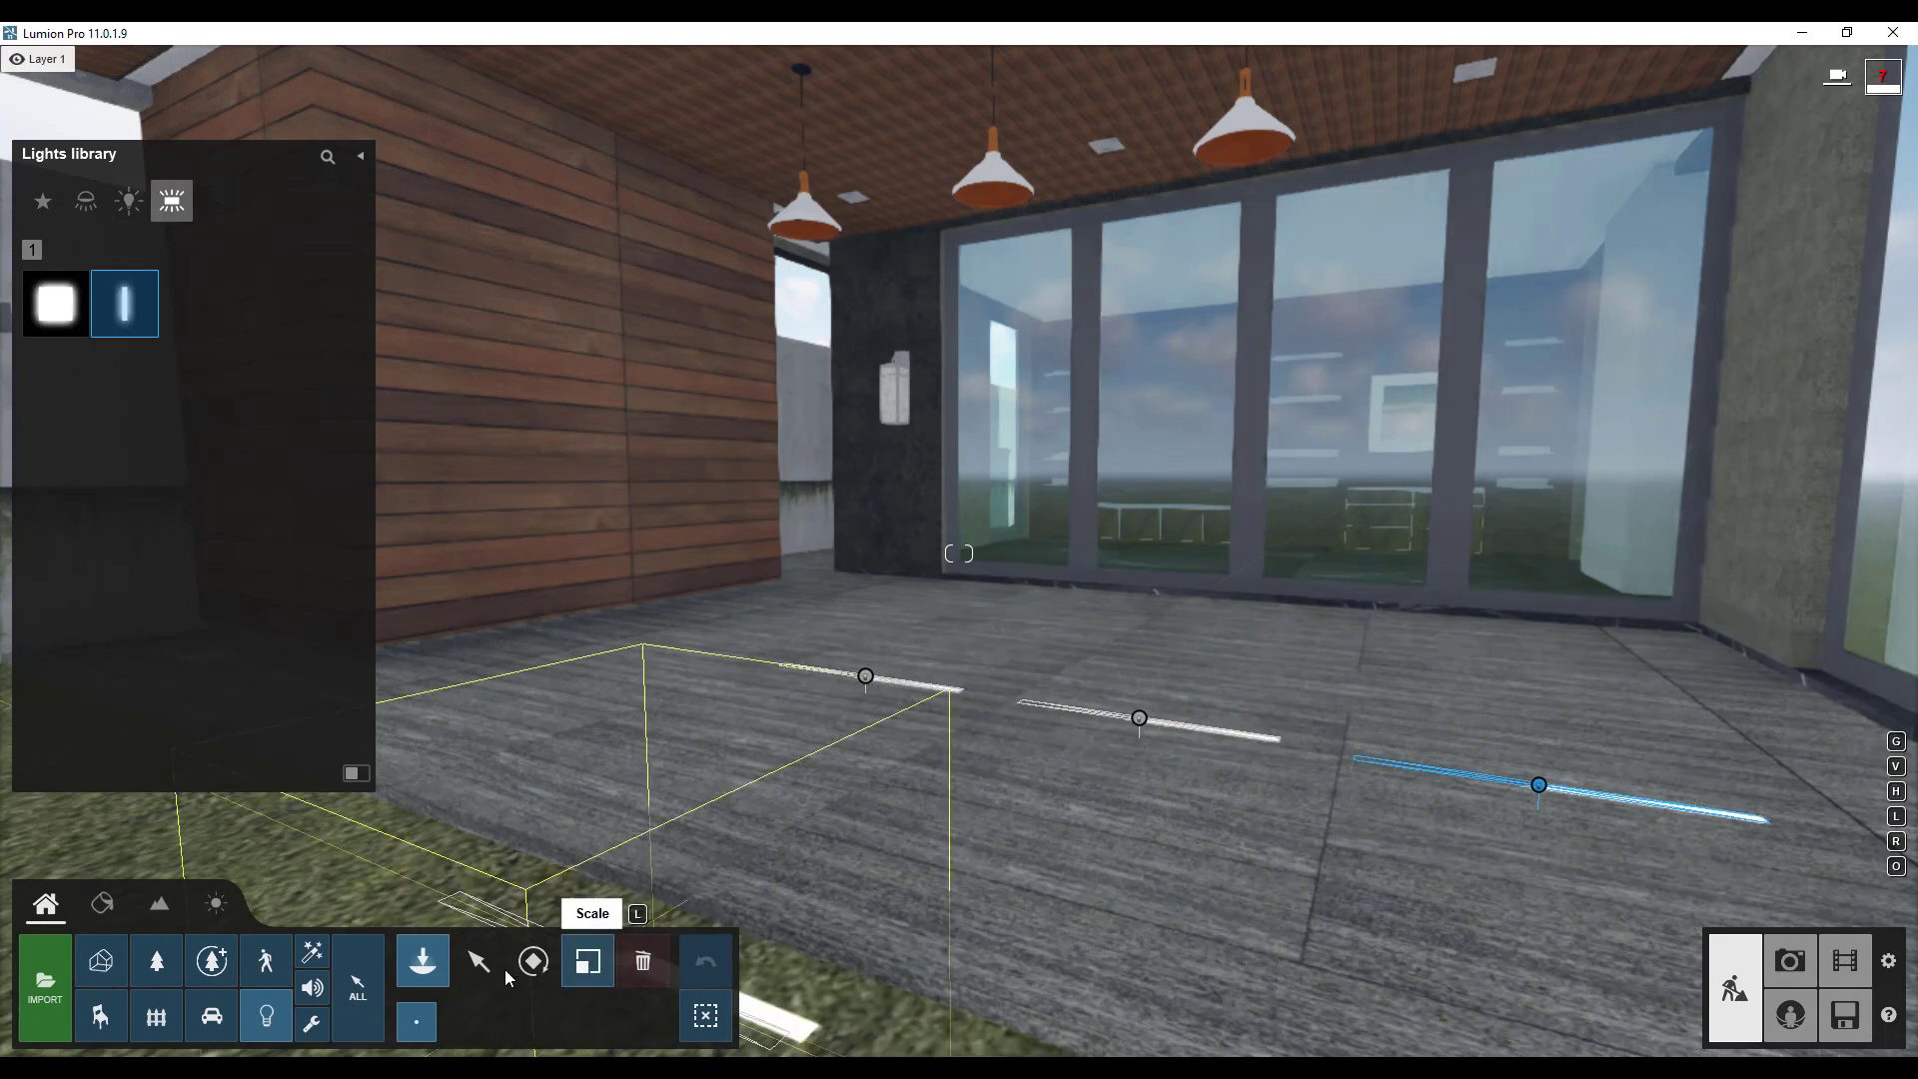
Raise all three line lights together to just below the pendant lamps and set their falloff to 1.3.
click(479, 961)
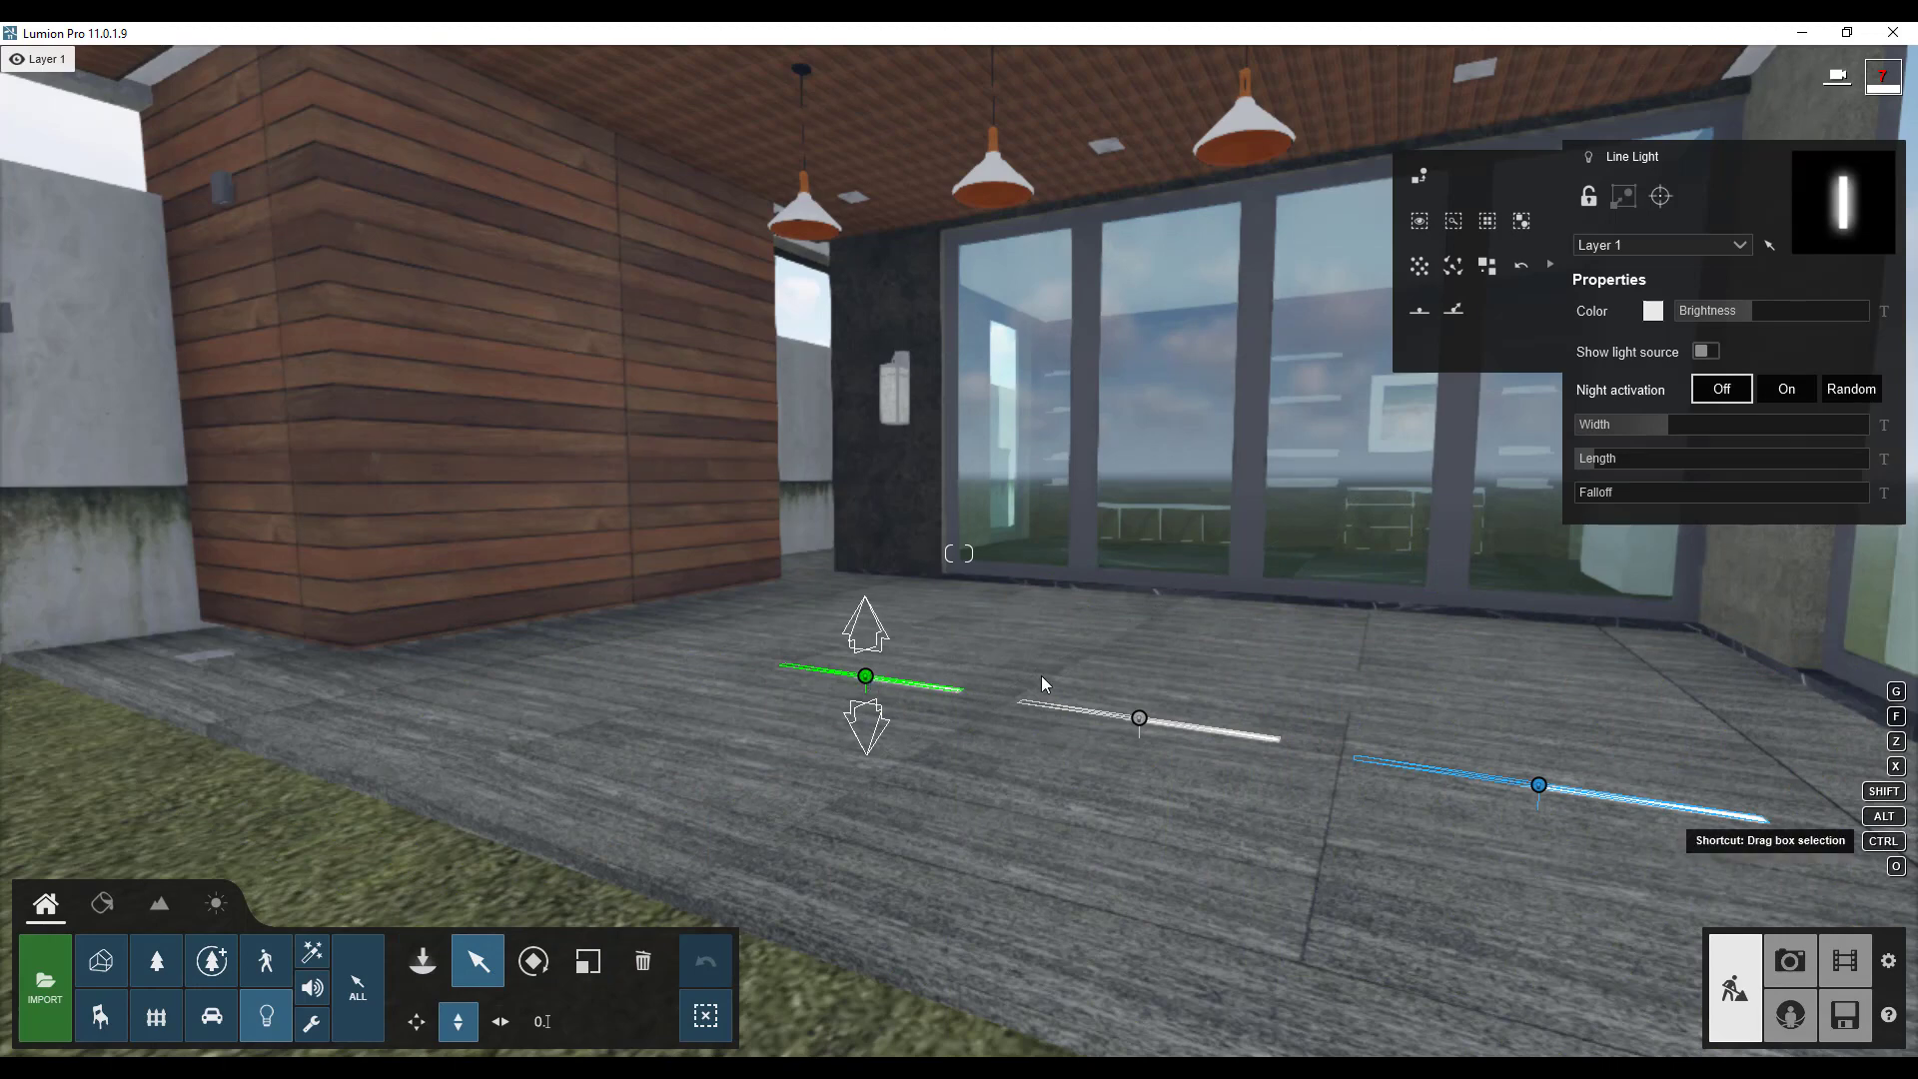
ctrl+click(866, 677)
ctrl+click(1138, 718)
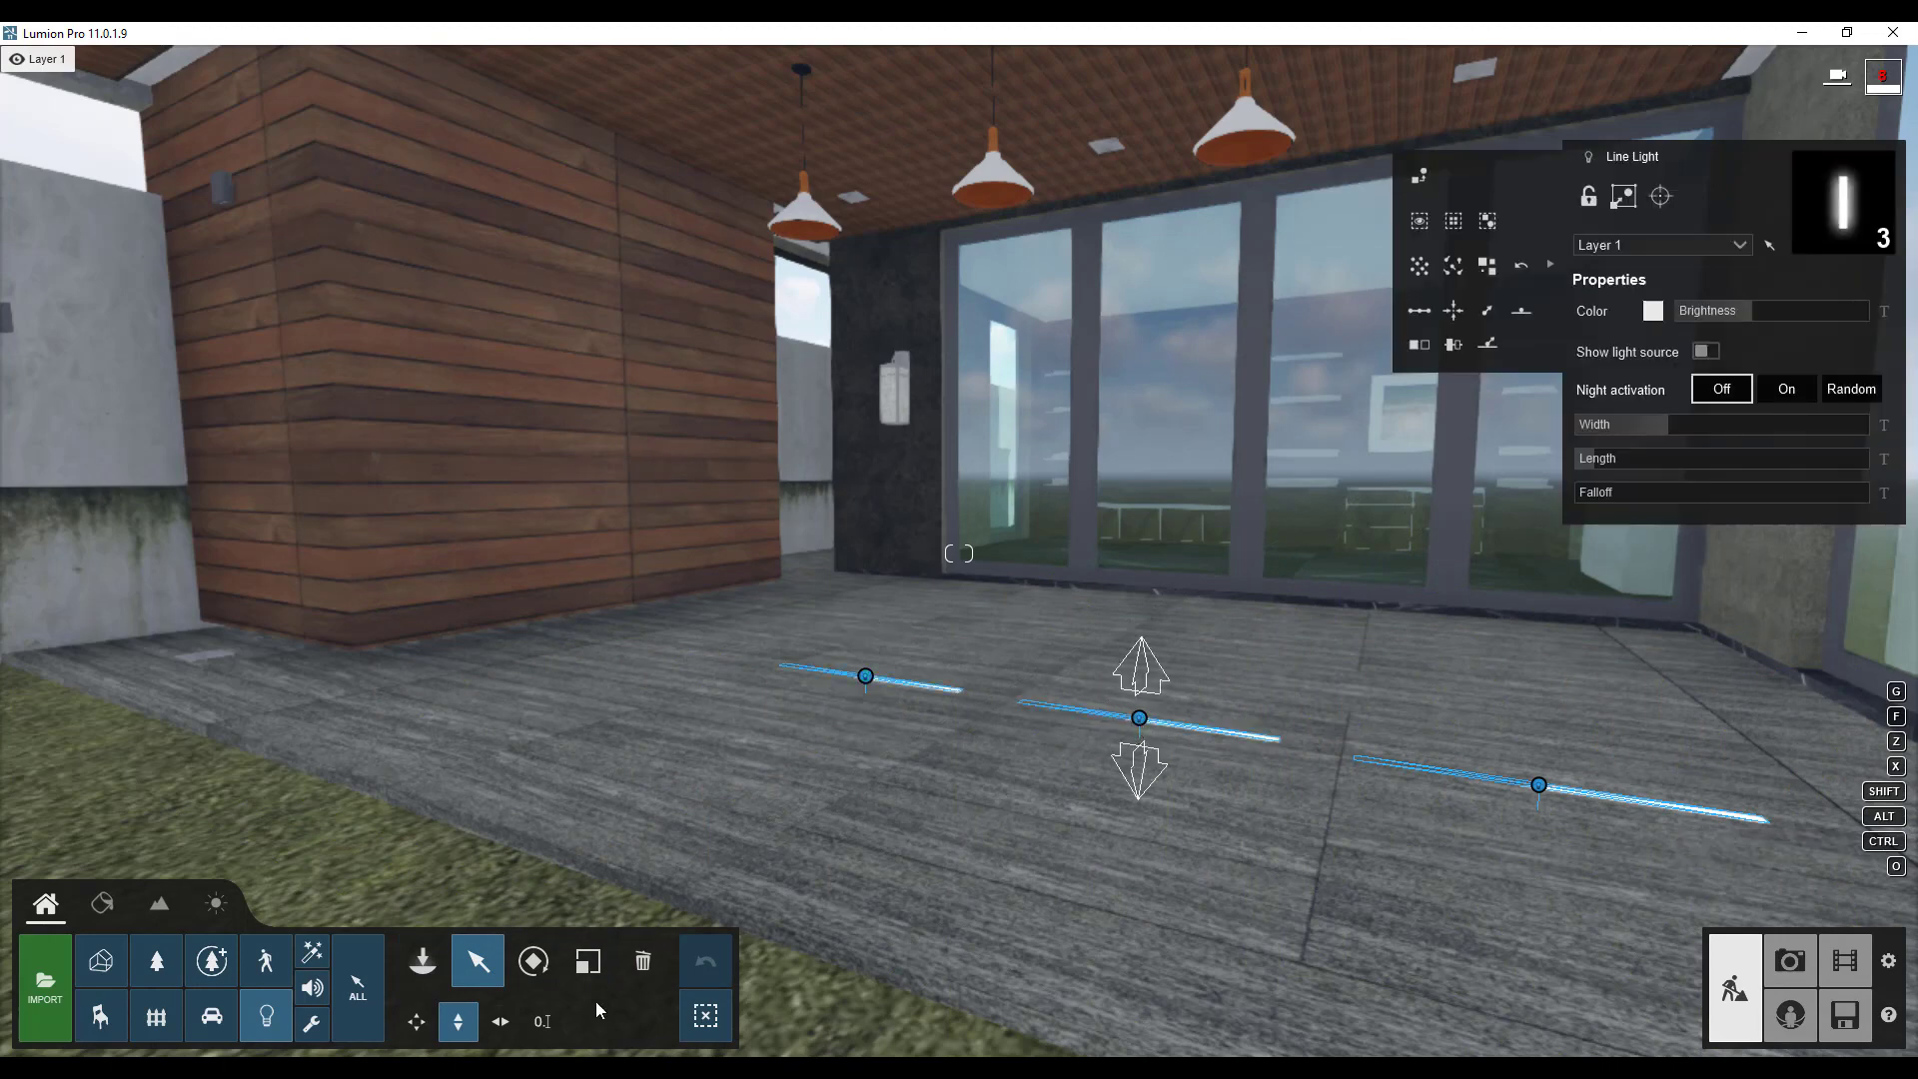
click(458, 1032)
drag(1139, 718, 1135, 475)
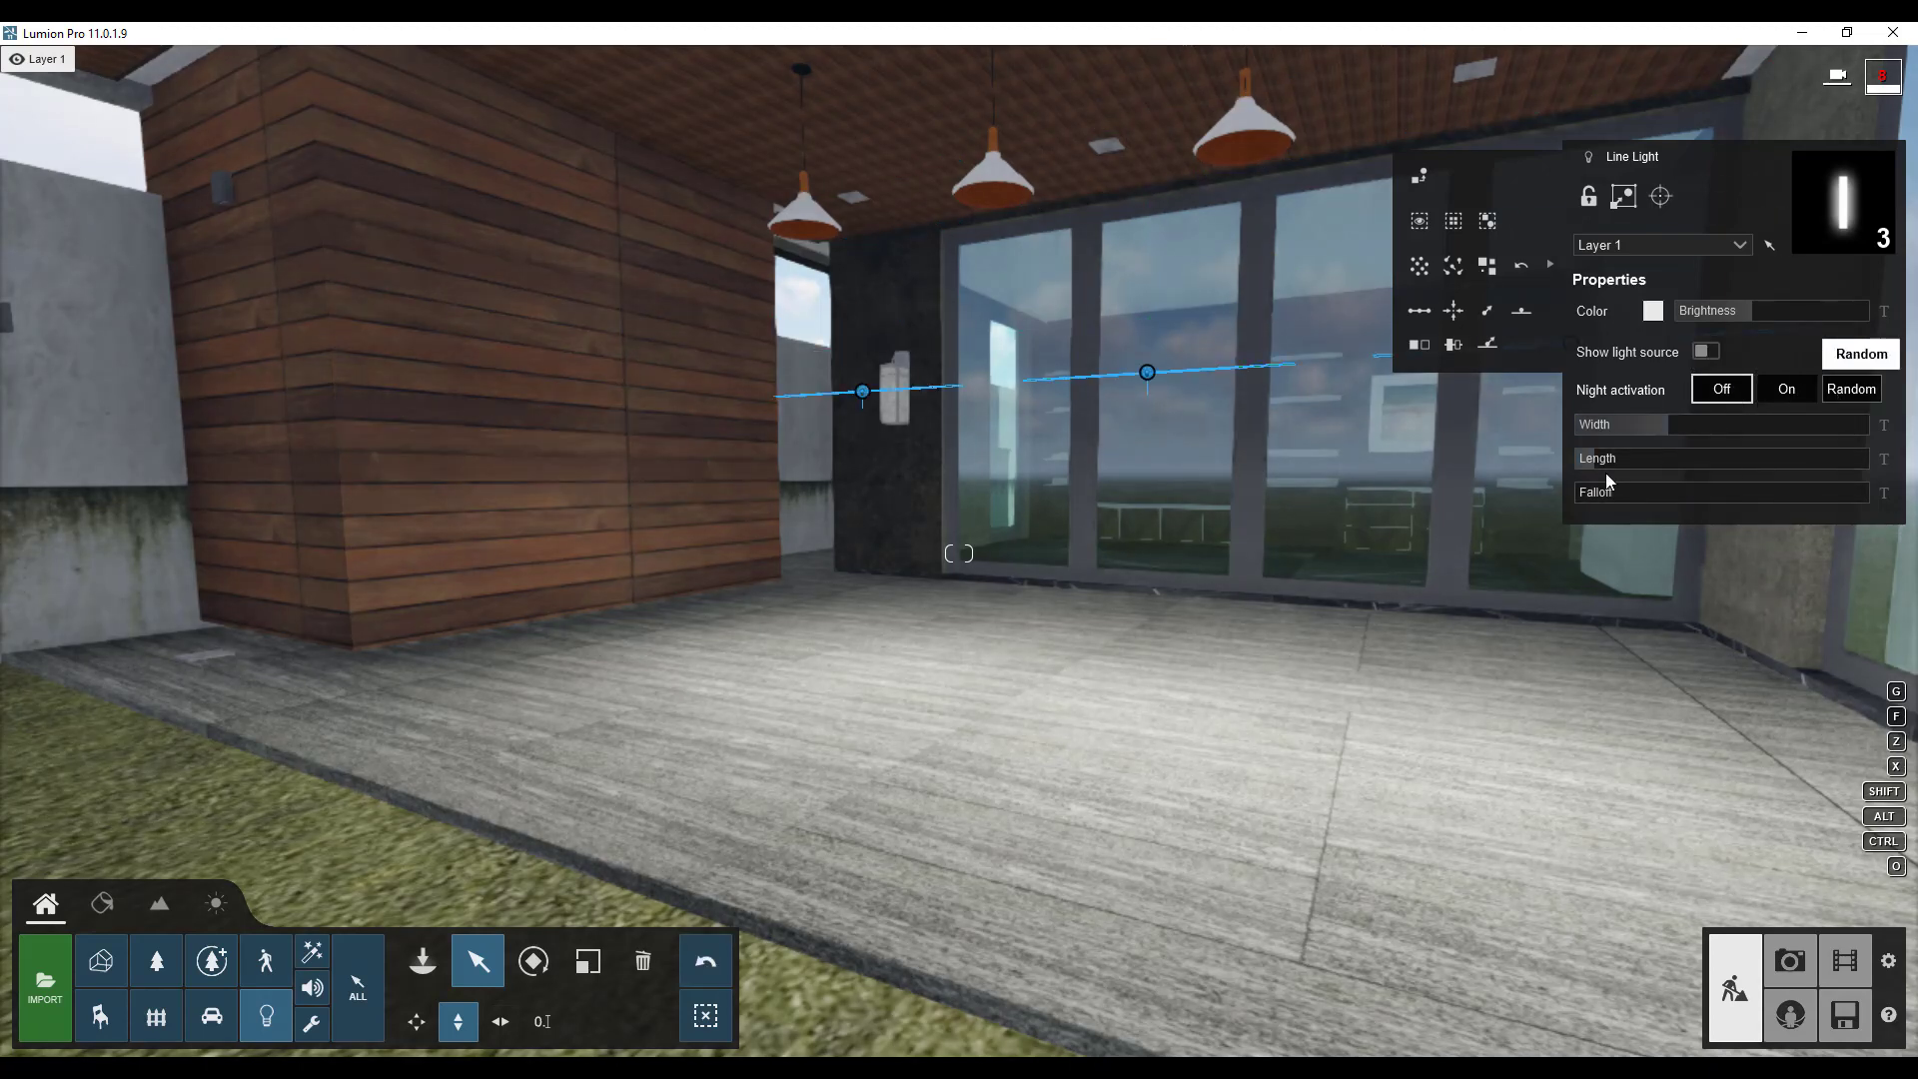
mouse_move(1596, 493)
mouse_down()
mouse_move(1700, 497)
mouse_move(1598, 499)
mouse_up()
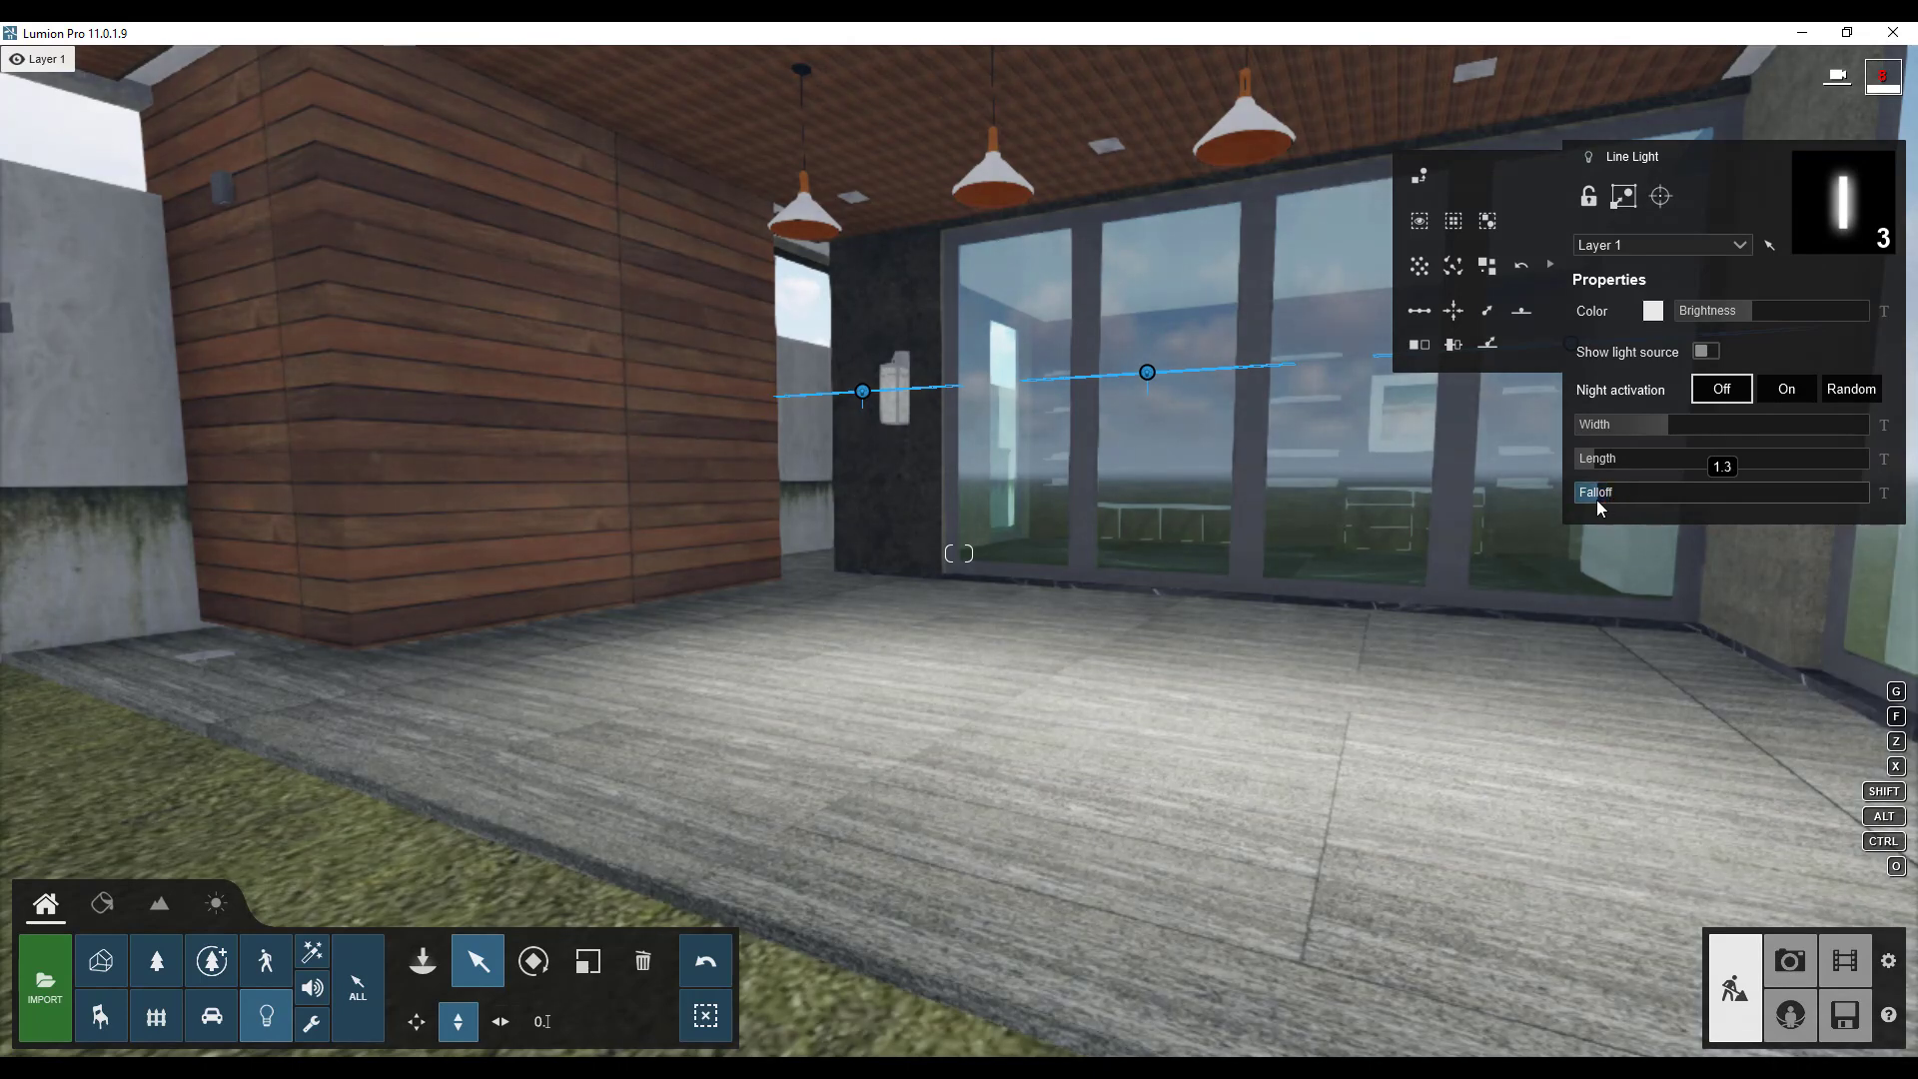
In Photo mode, frame the terrace with the pendants, store the camera in photo slot 1 and restore that stored view after looking around.
click(1807, 975)
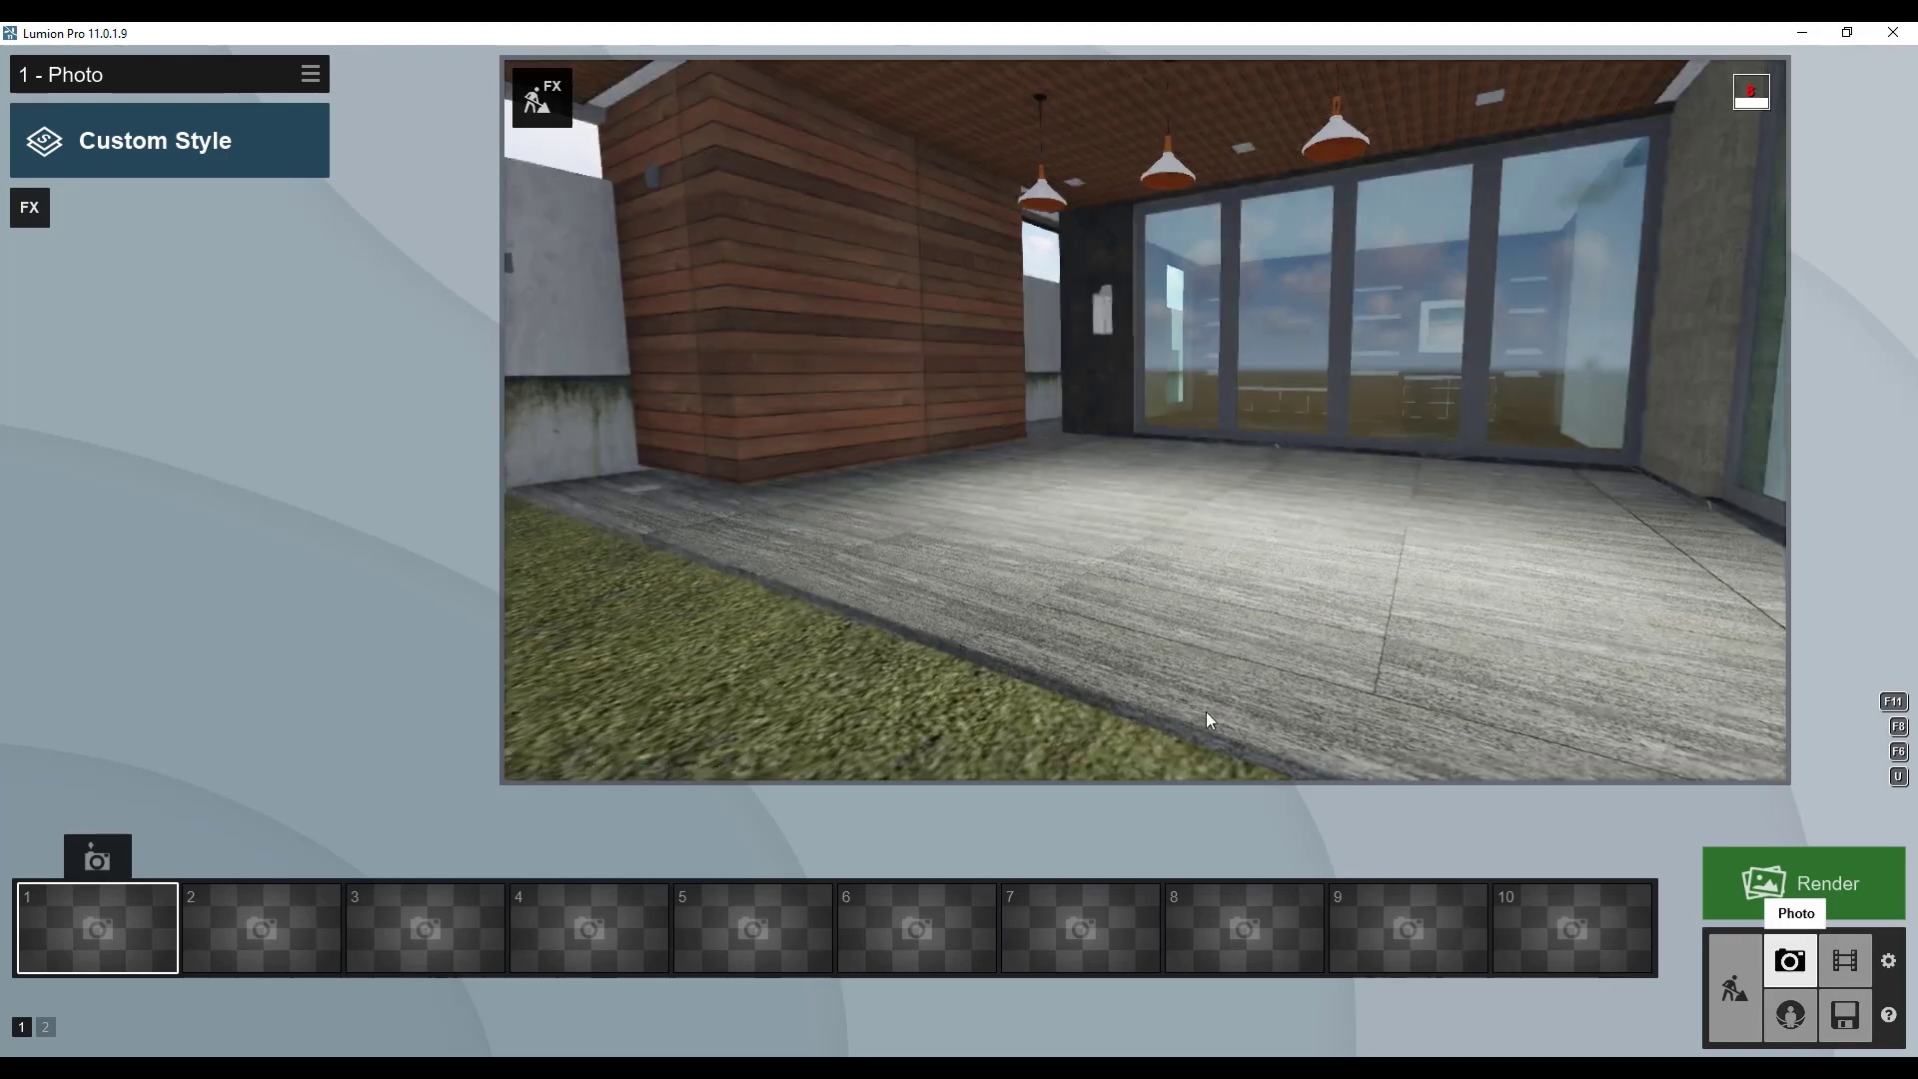
right_drag(1244, 399, 1112, 458)
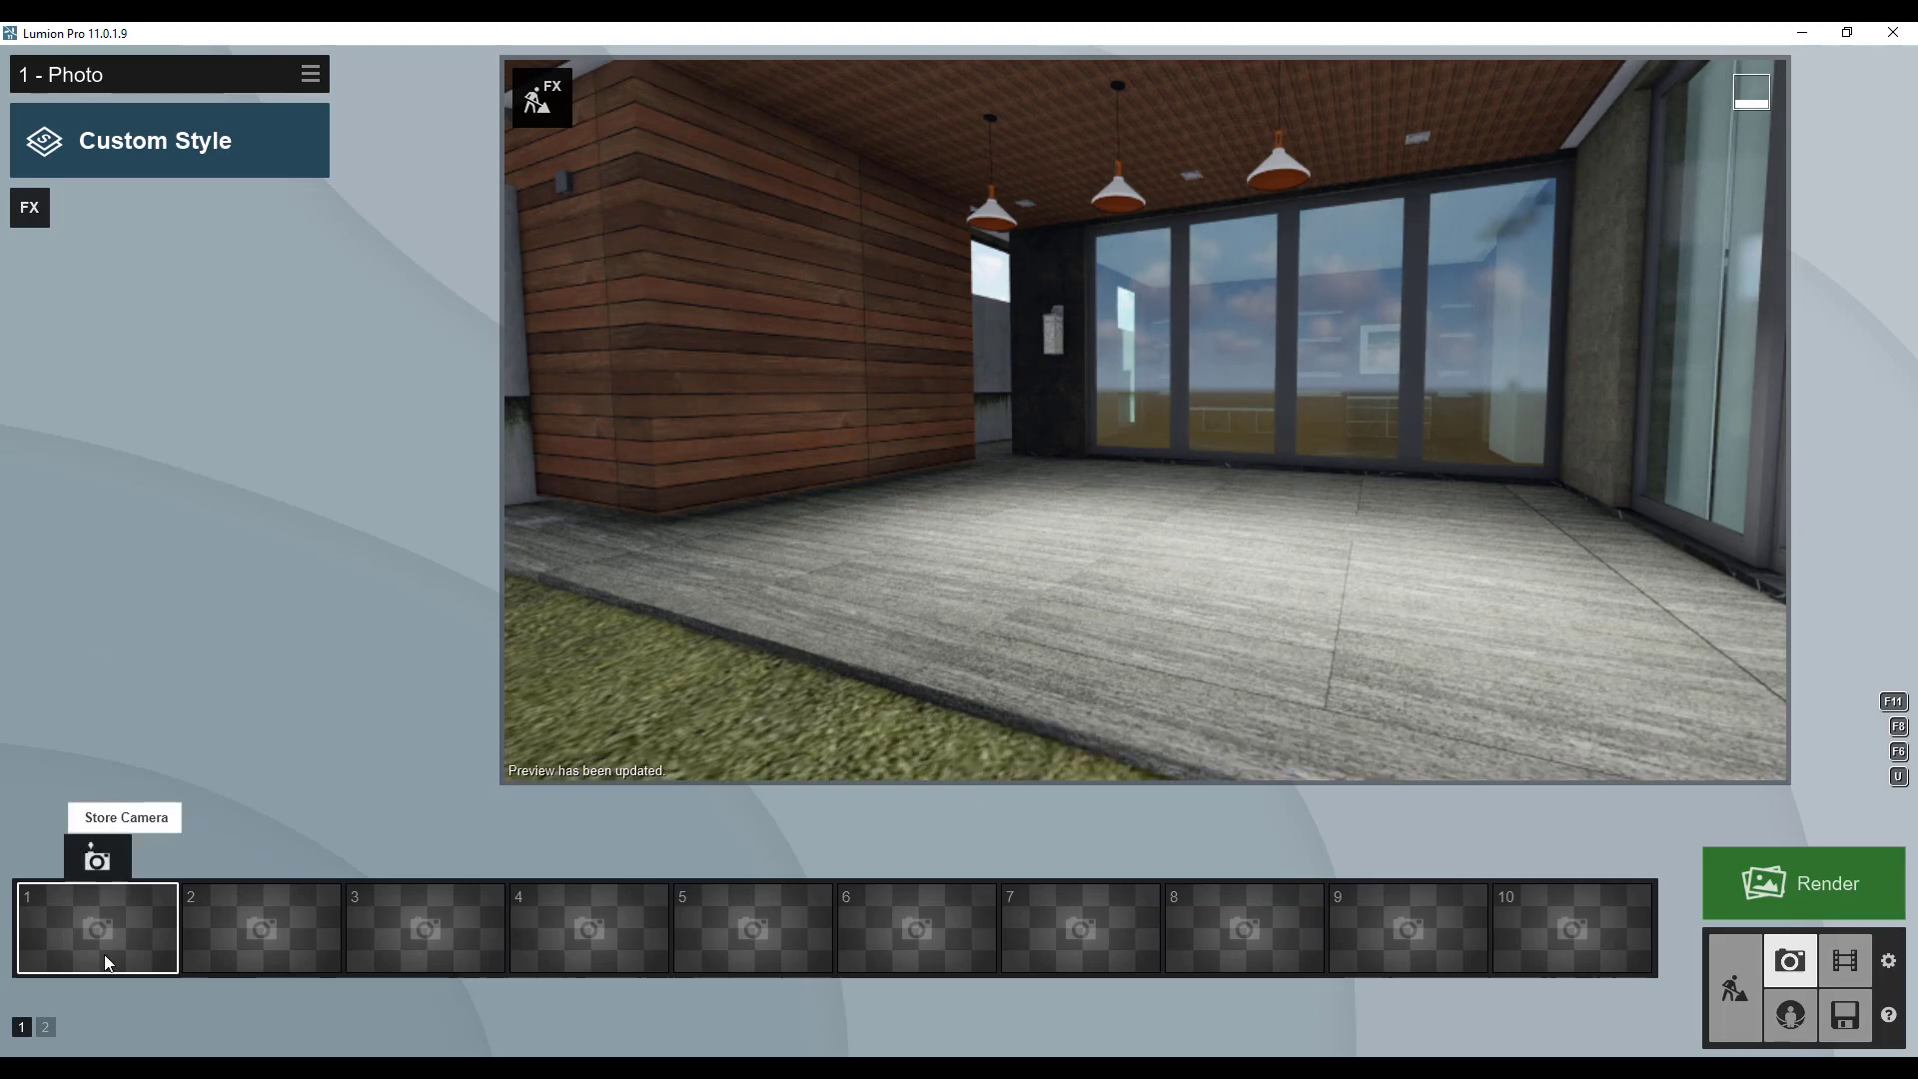
click(108, 849)
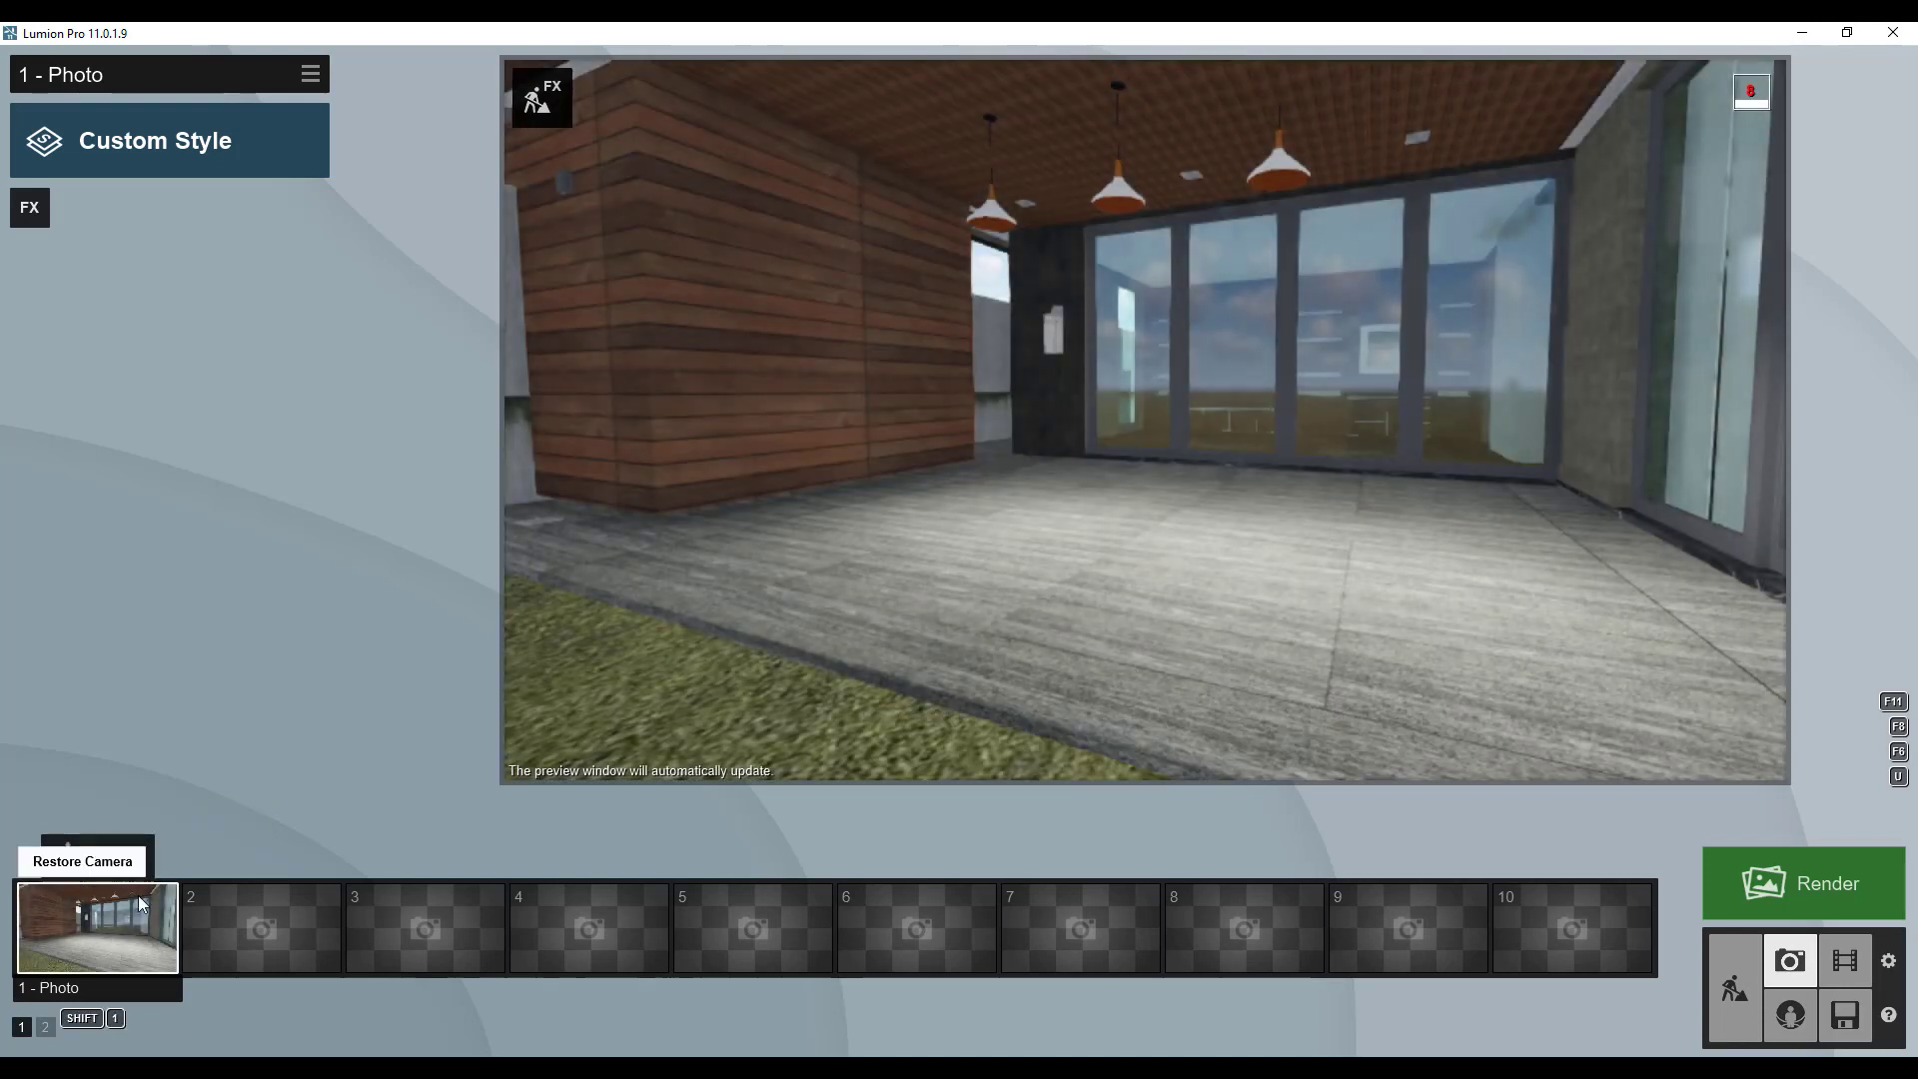
right_drag(1029, 390, 1135, 392)
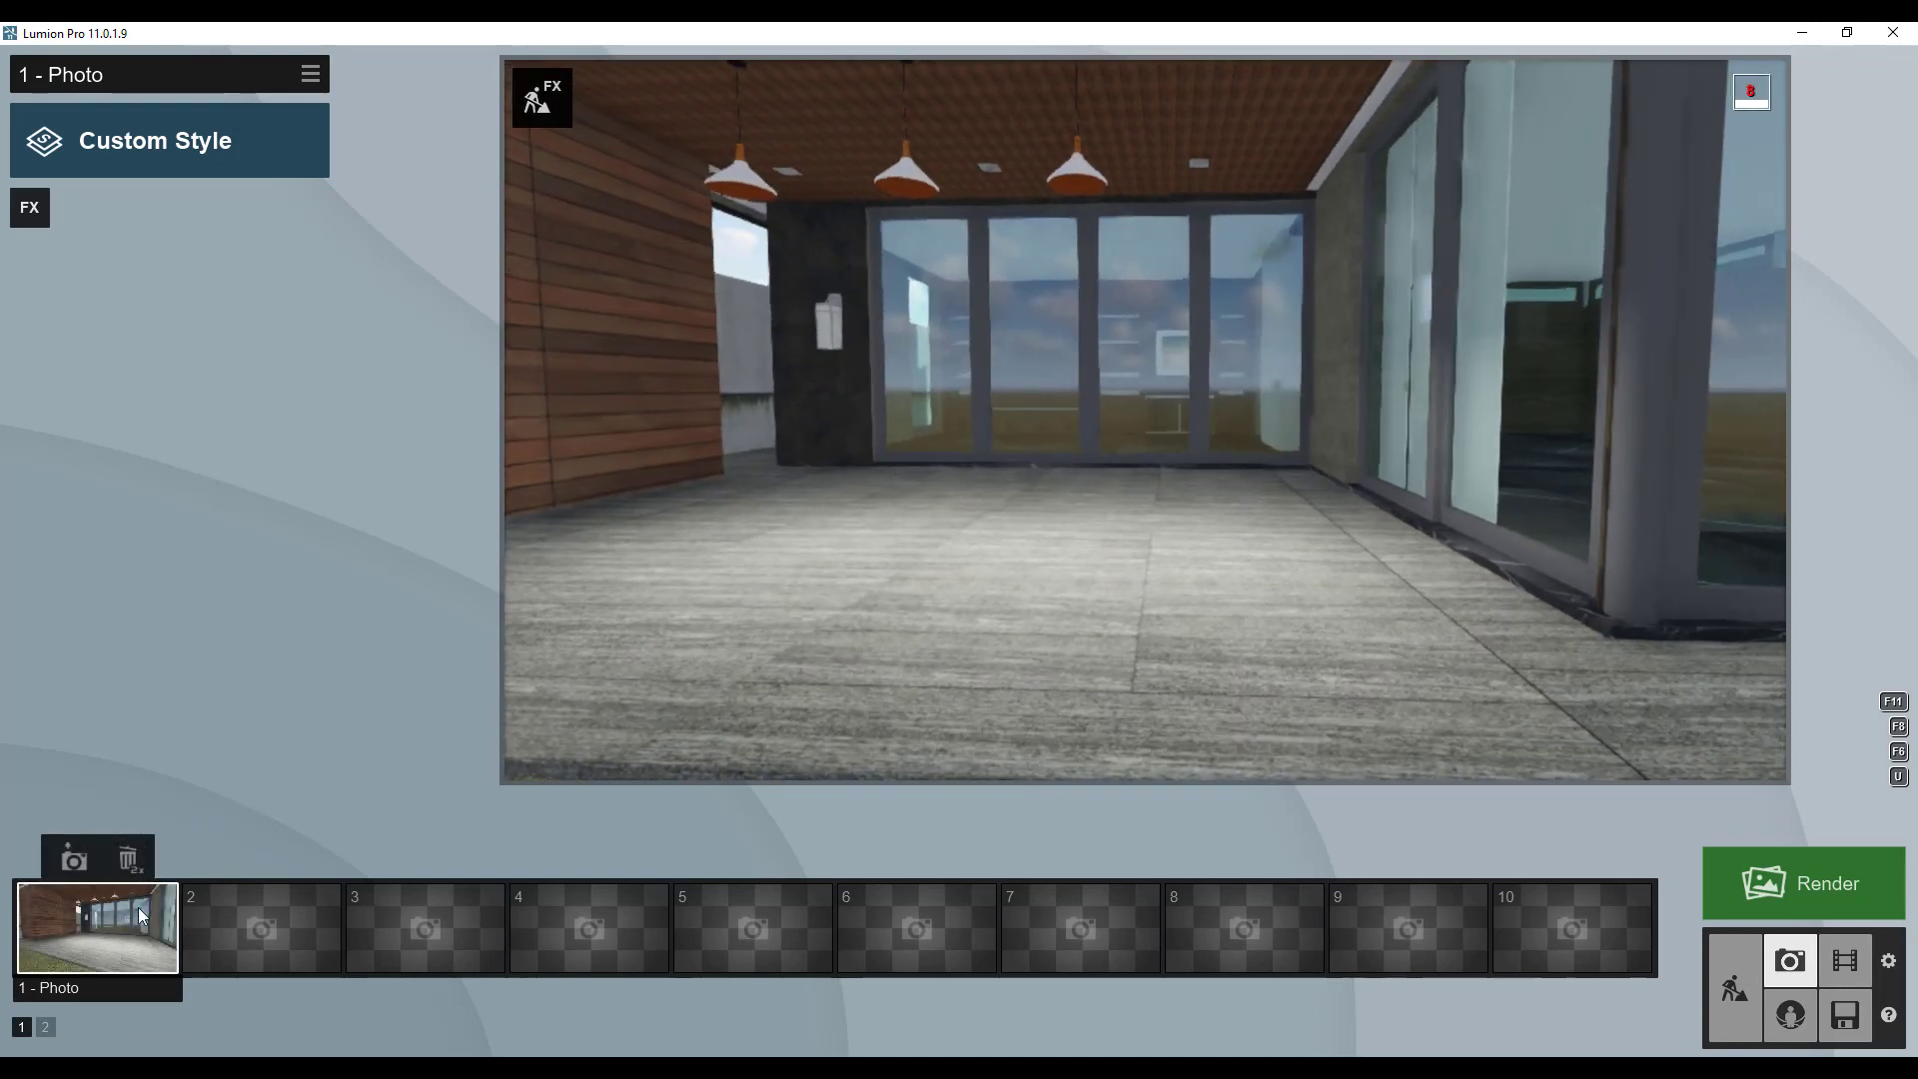
click(122, 920)
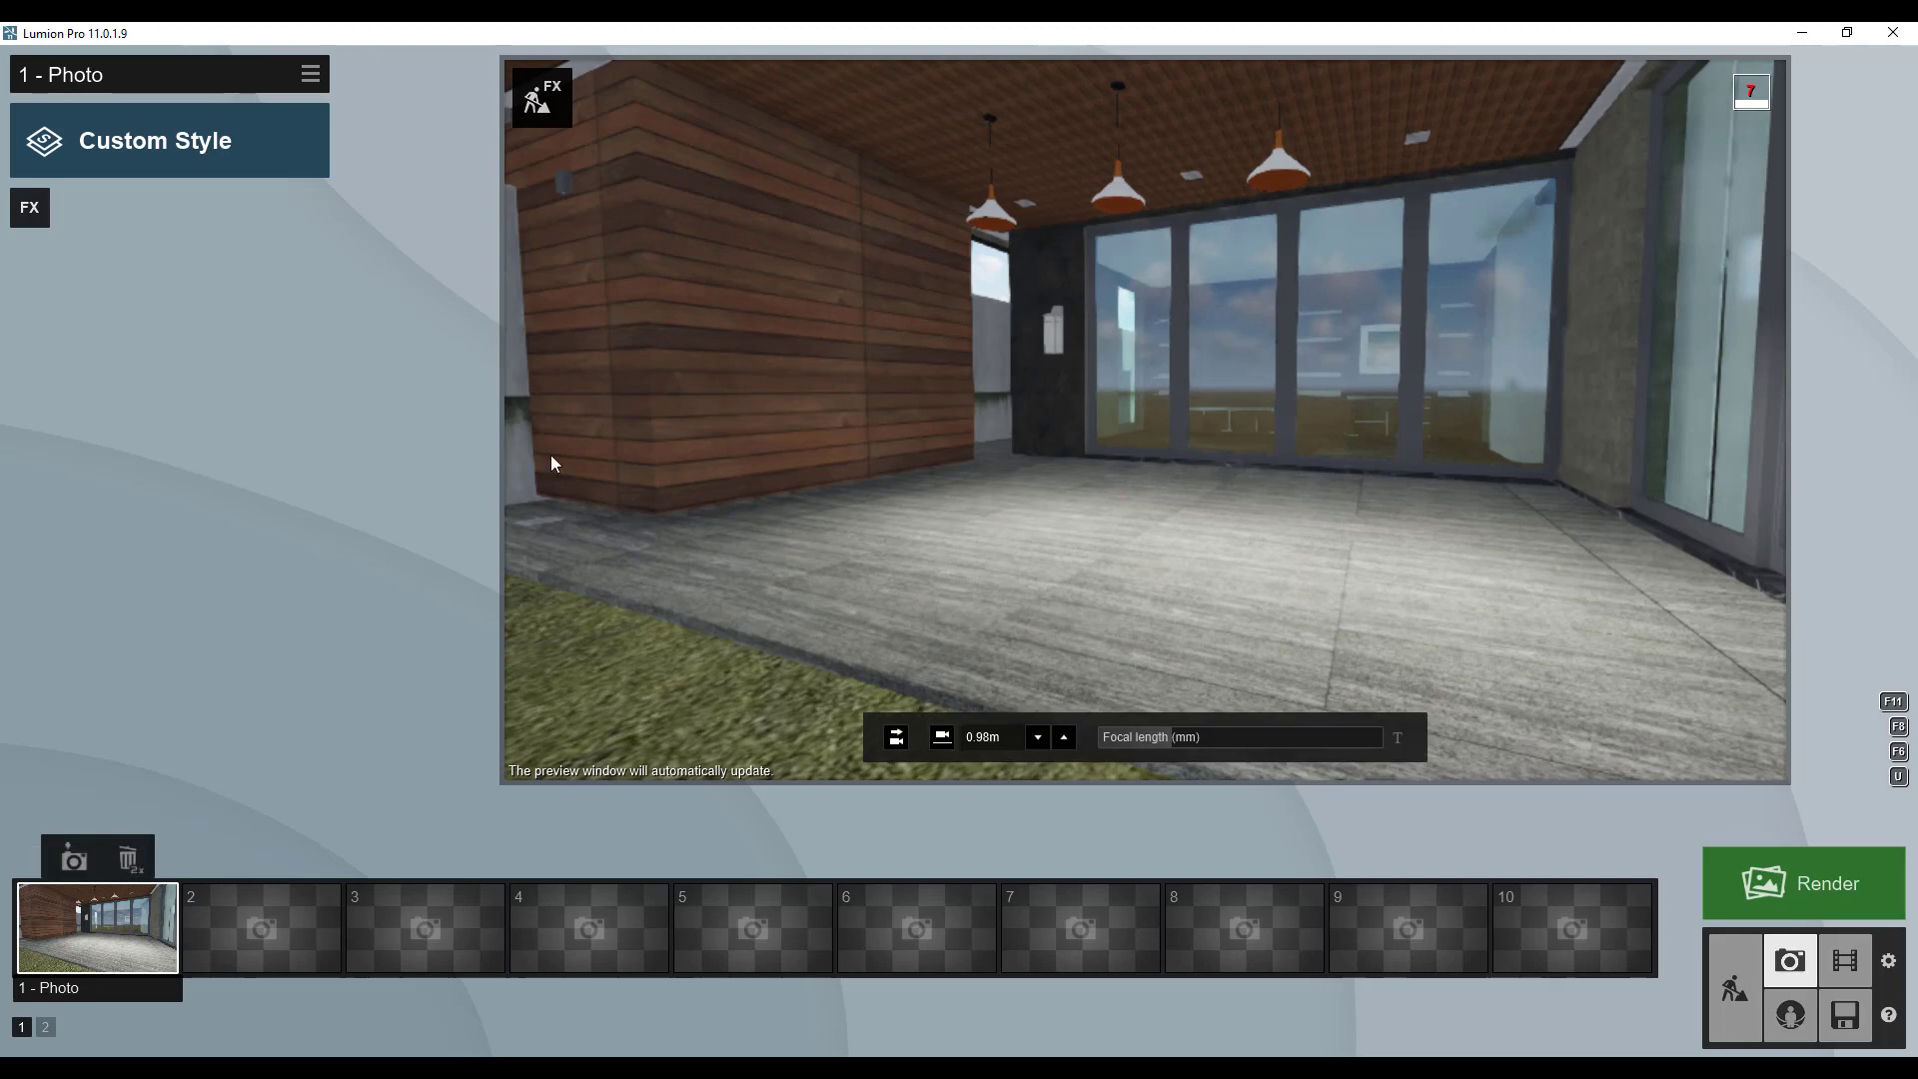
Add the Hyperlight and Shadow effects to the first photo.
click(29, 210)
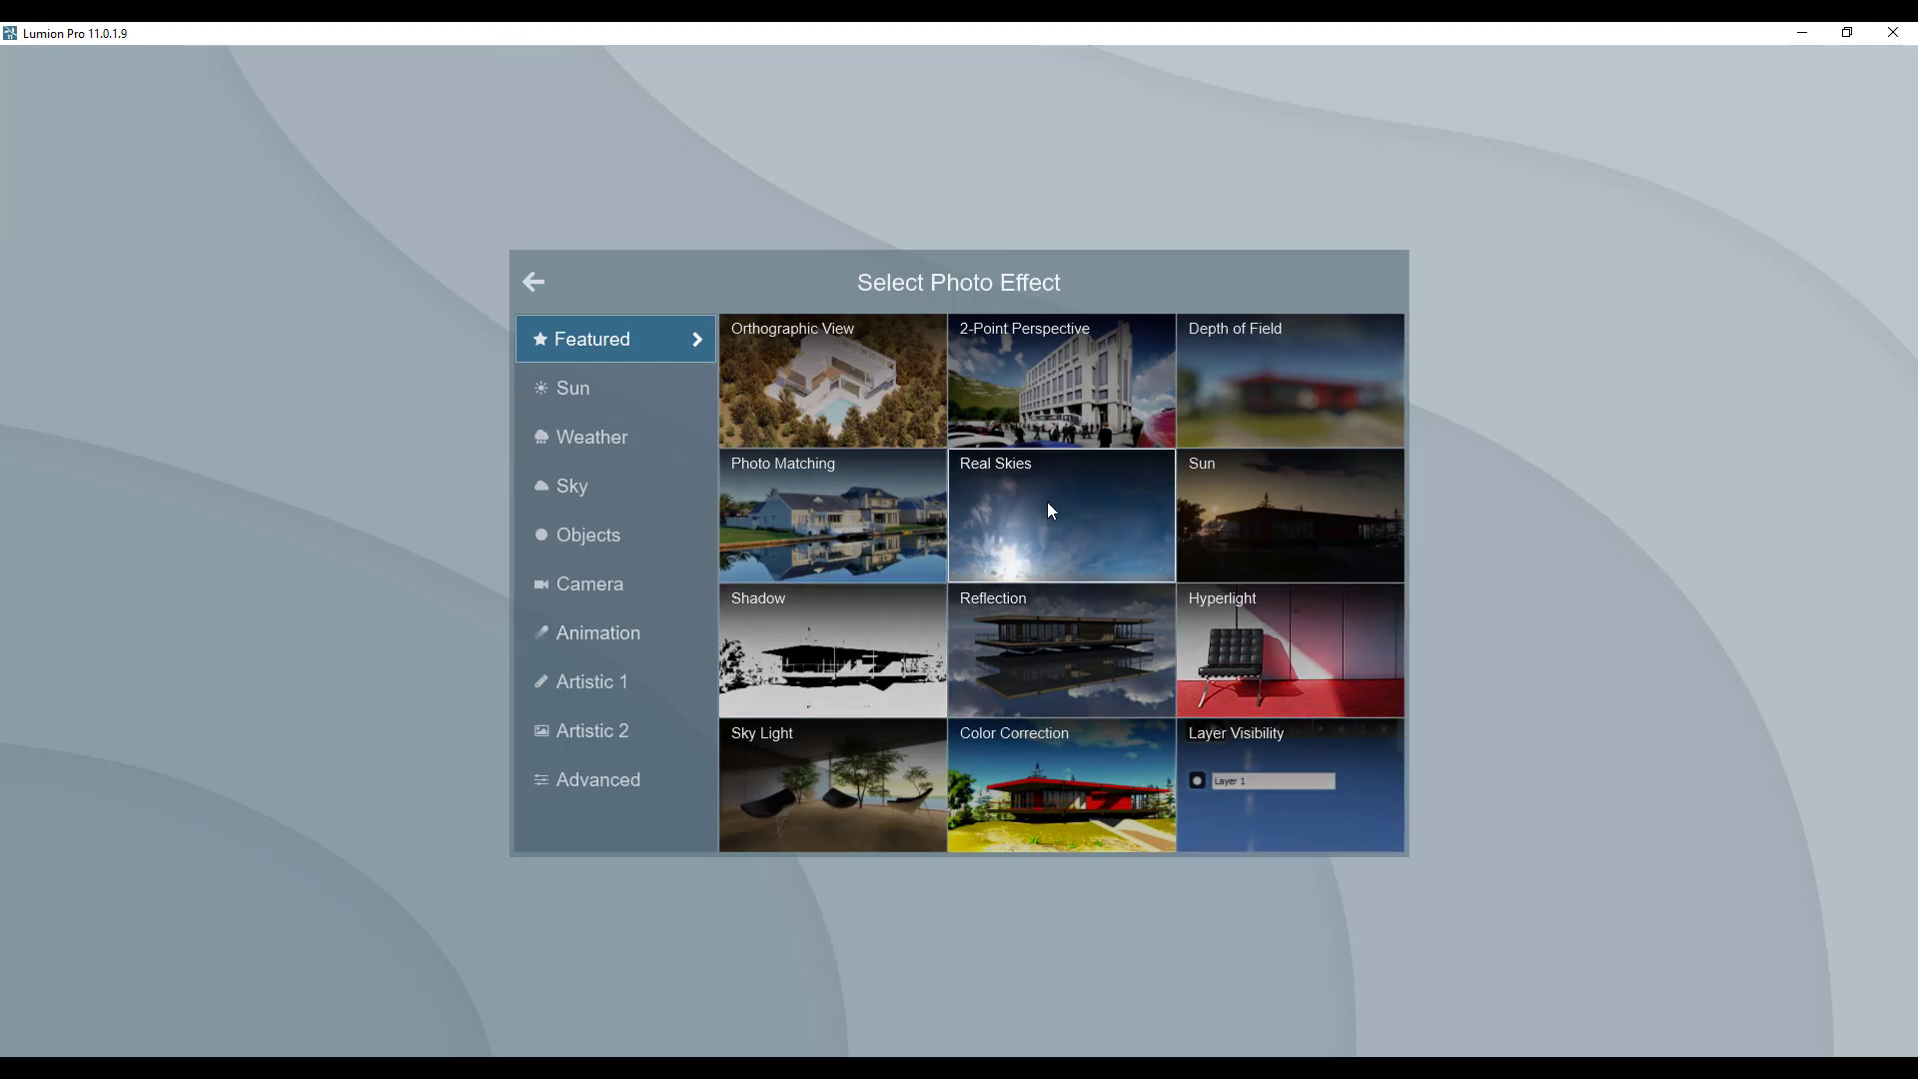
click(1231, 661)
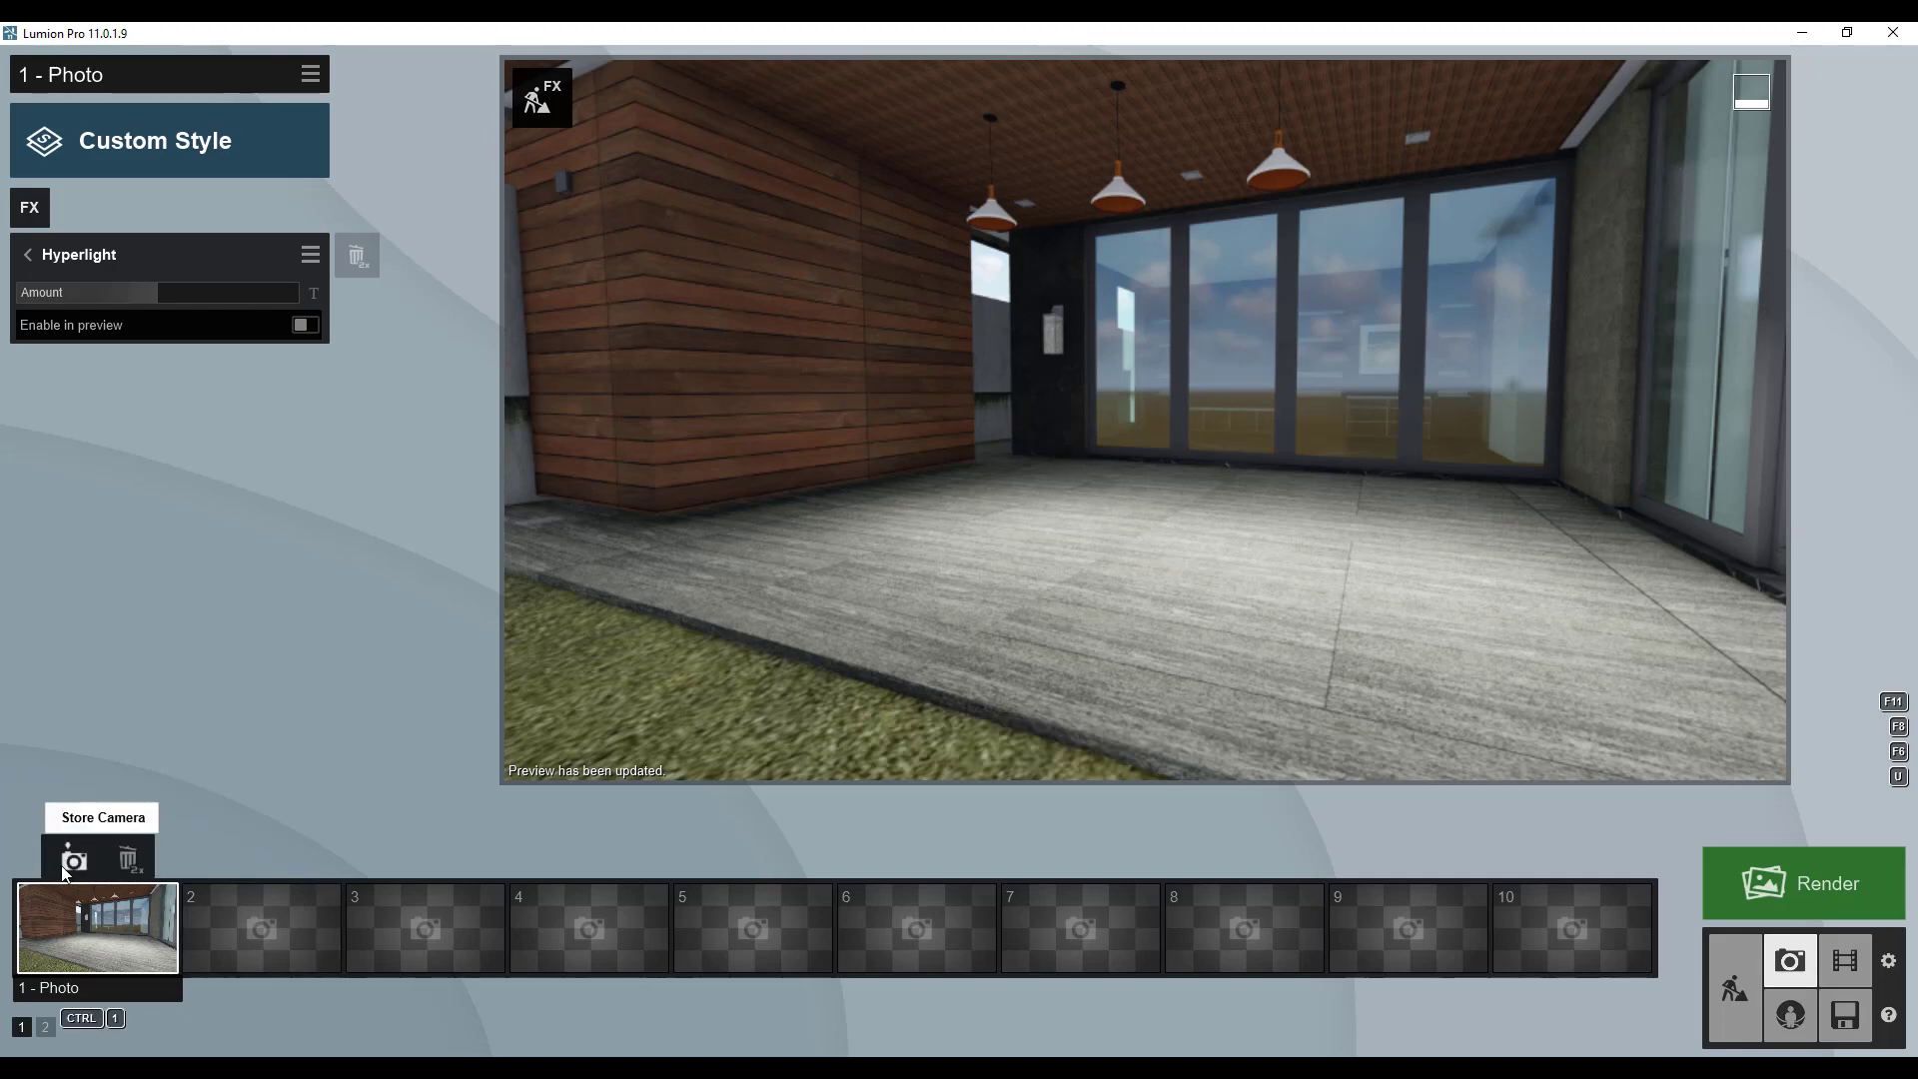
click(27, 211)
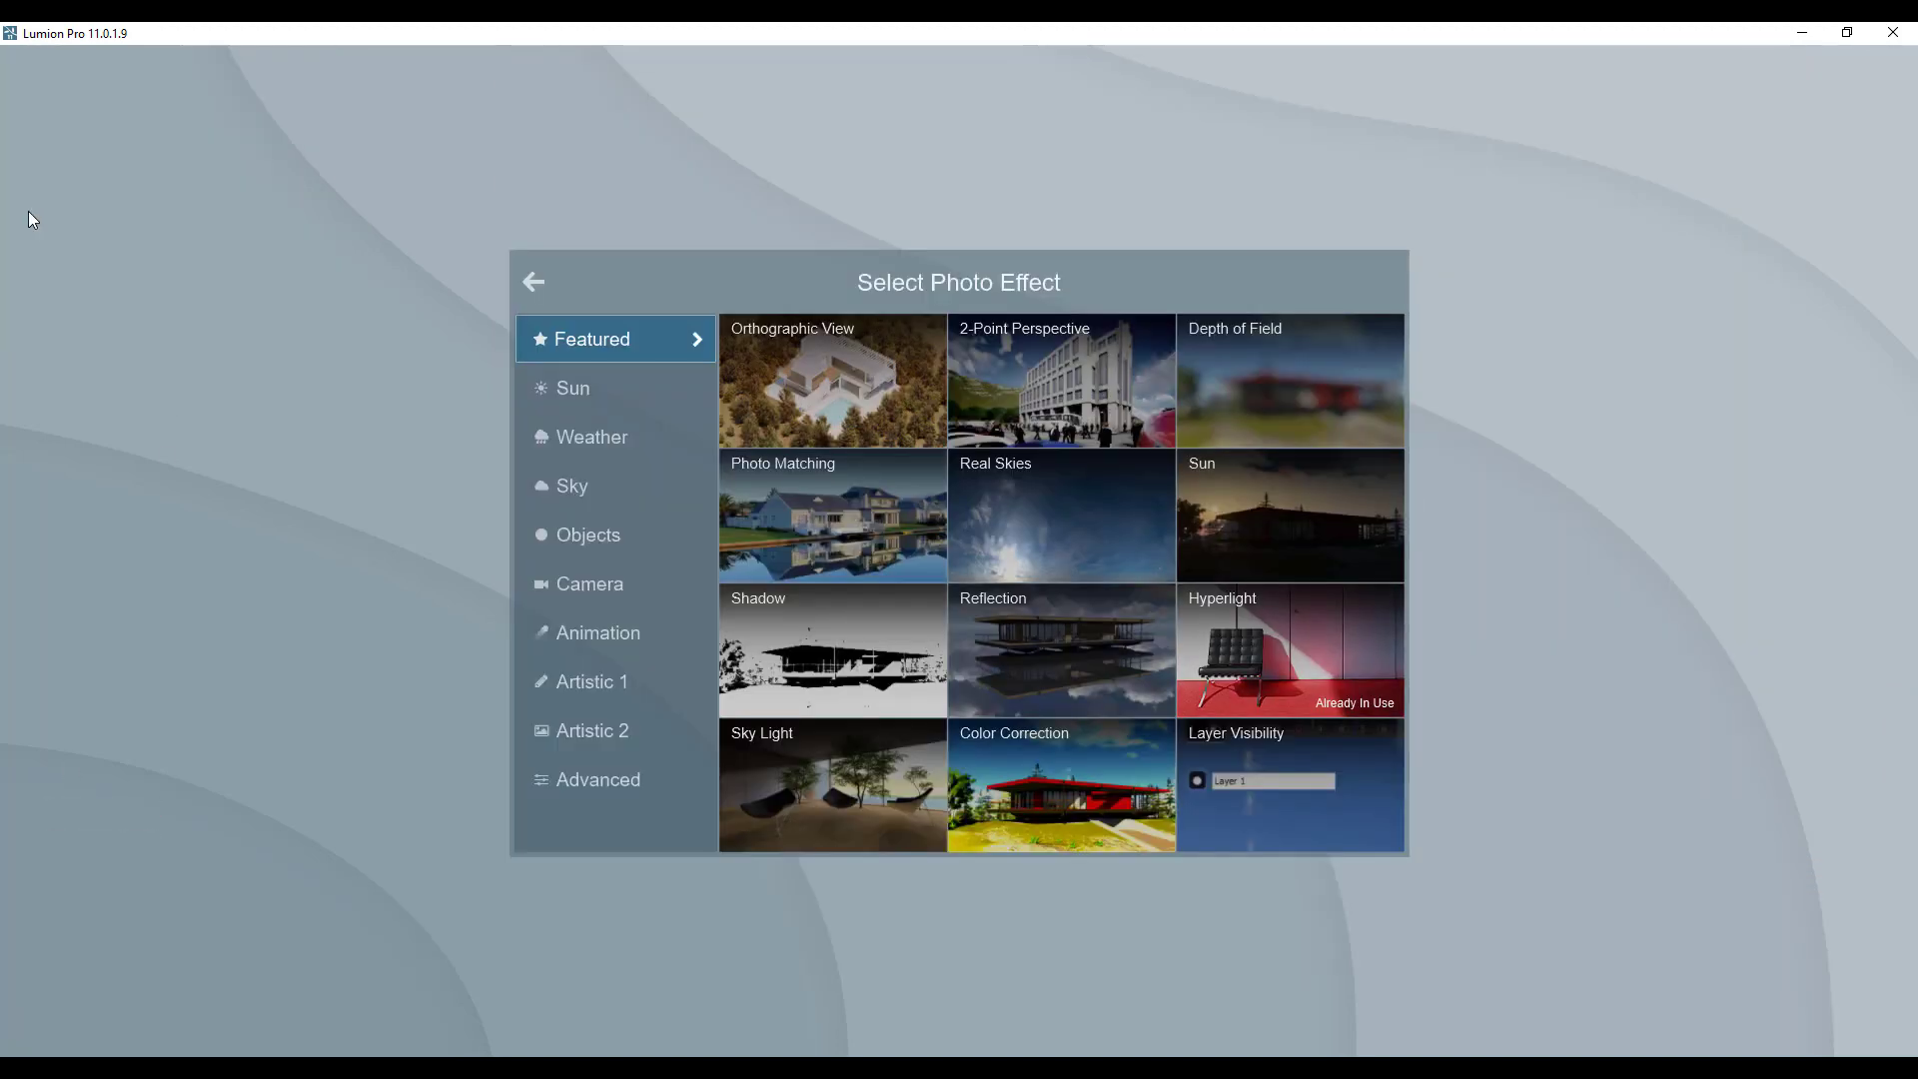
click(841, 687)
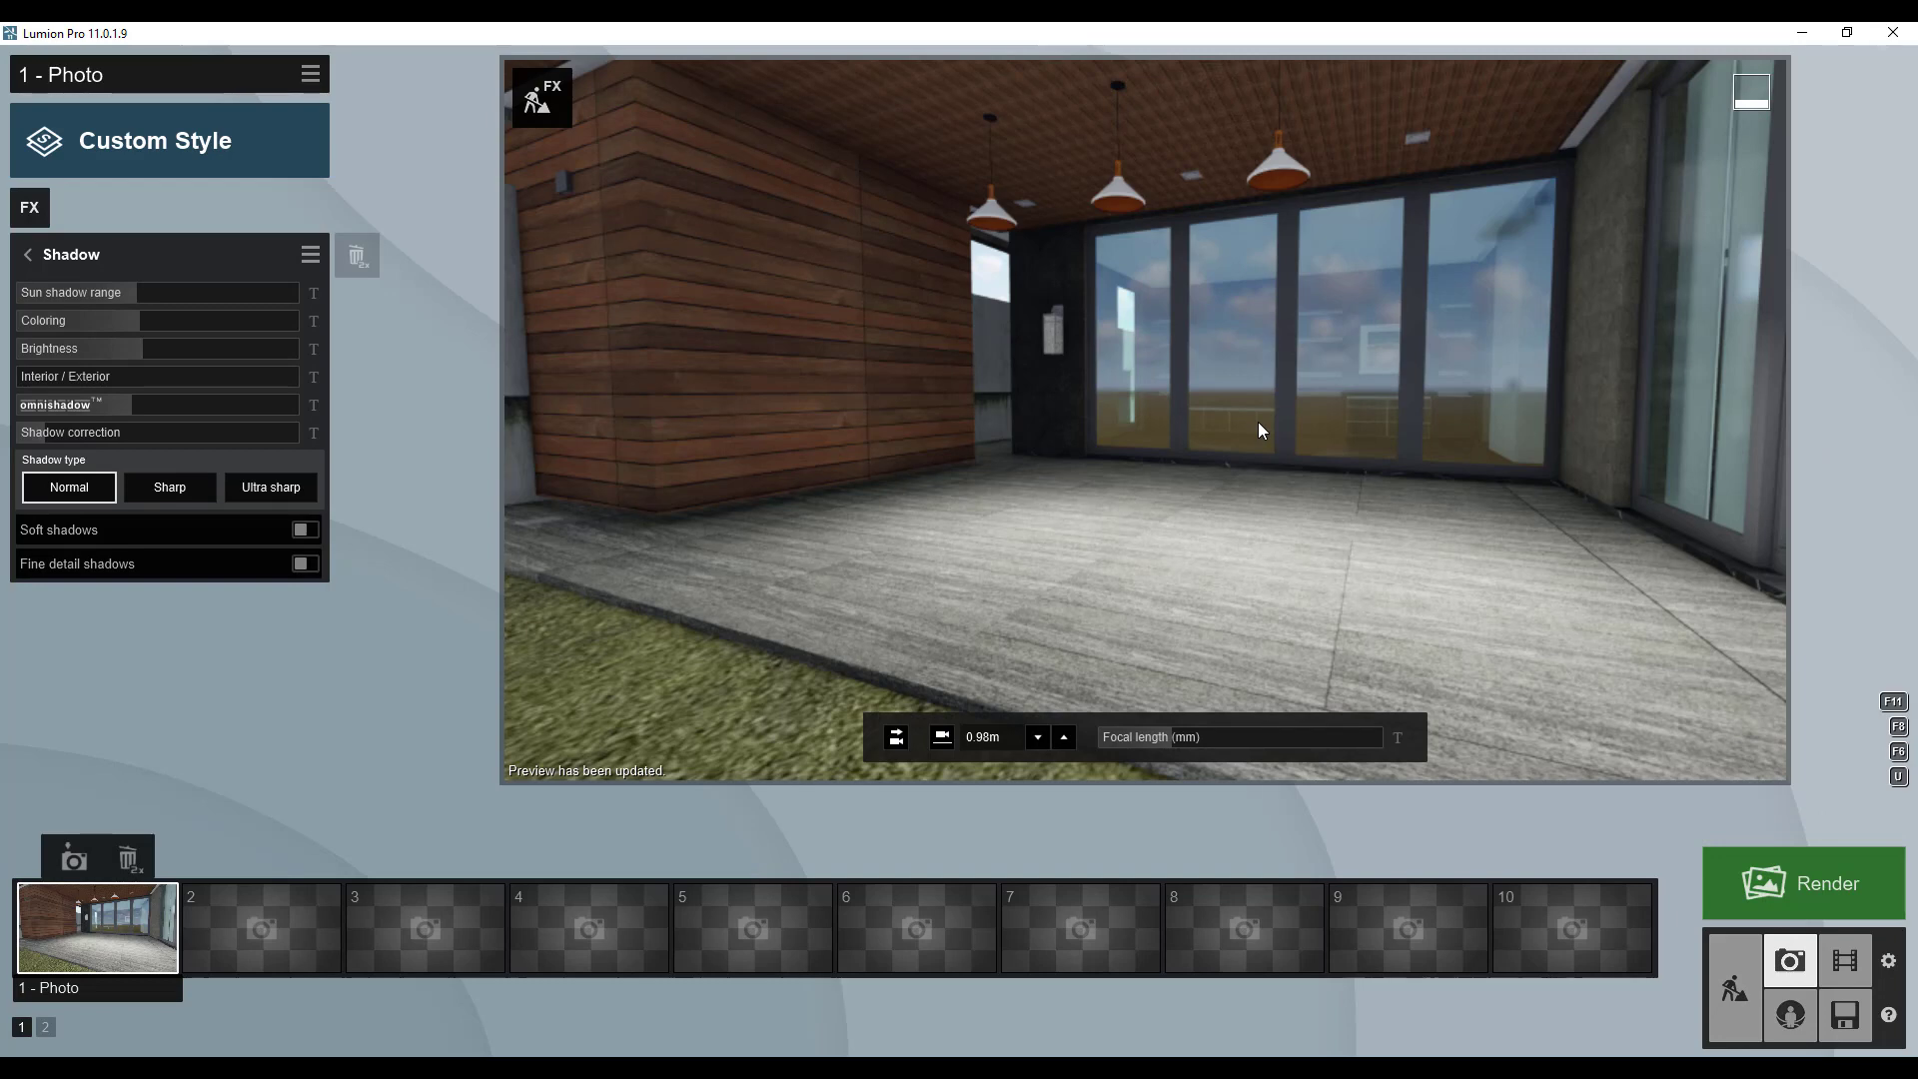
Move the photo camera forward across the terrace for a closer view of the pendant lamps and glass doors.
key(w)
right_drag(1256, 422, 1258, 378)
key(w)
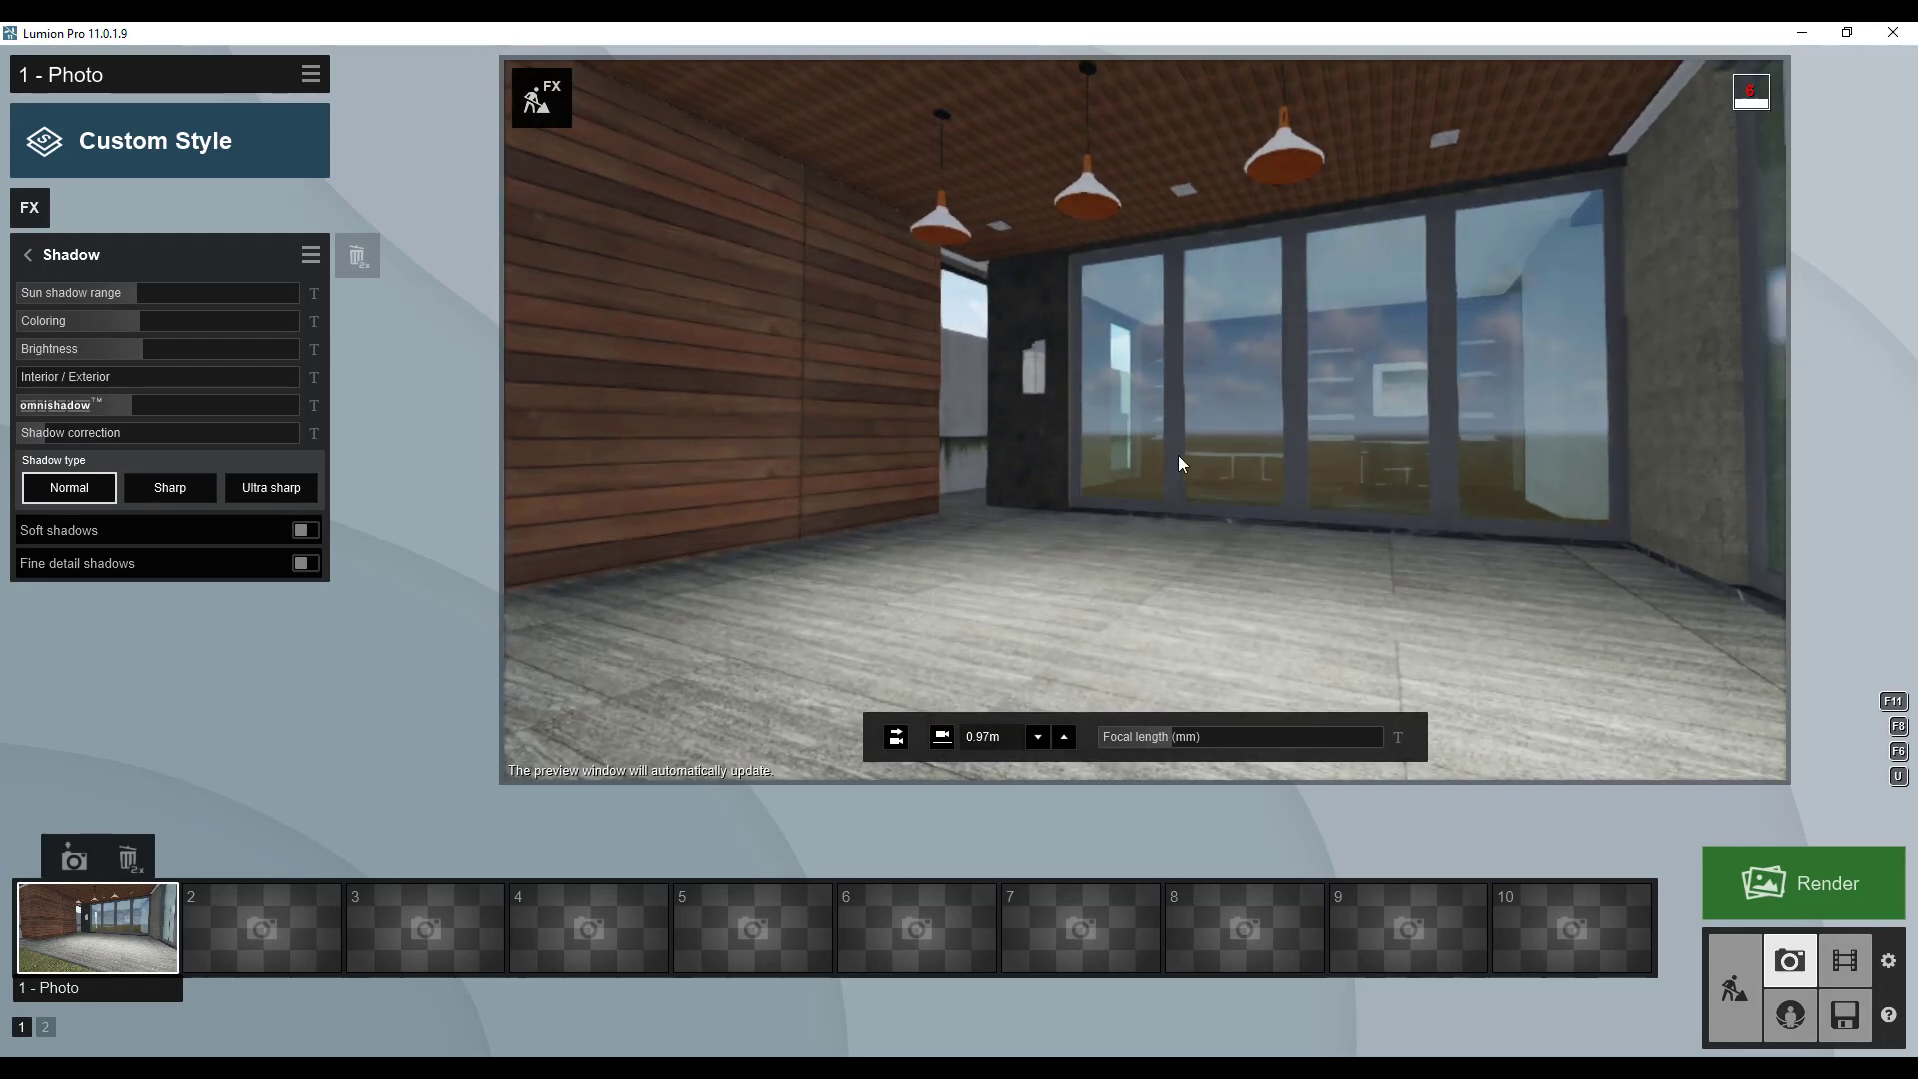